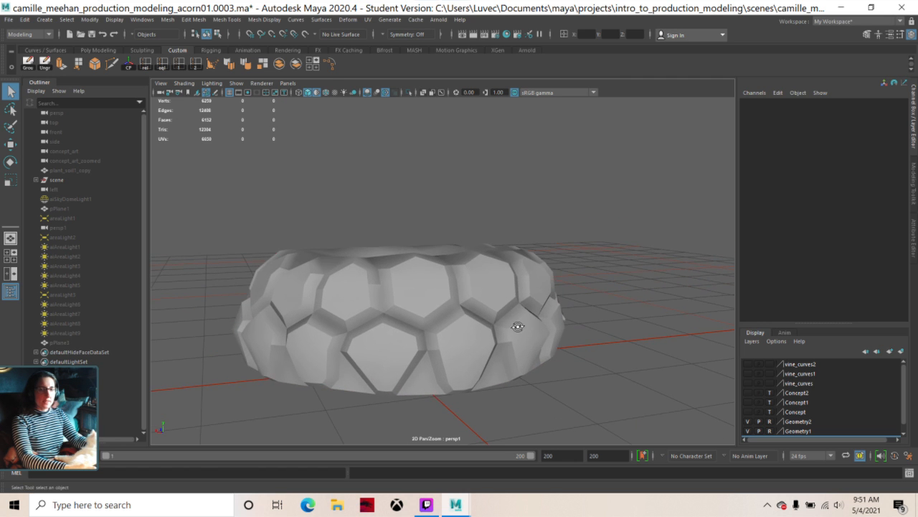
- Examine the acorn cap's scales, underside and stem hole from several angles, in both wireframe and shaded display
{"action": "left_click_drag", "start_coordinate": [517, 324], "coordinate": [495, 306], "text": "alt"}
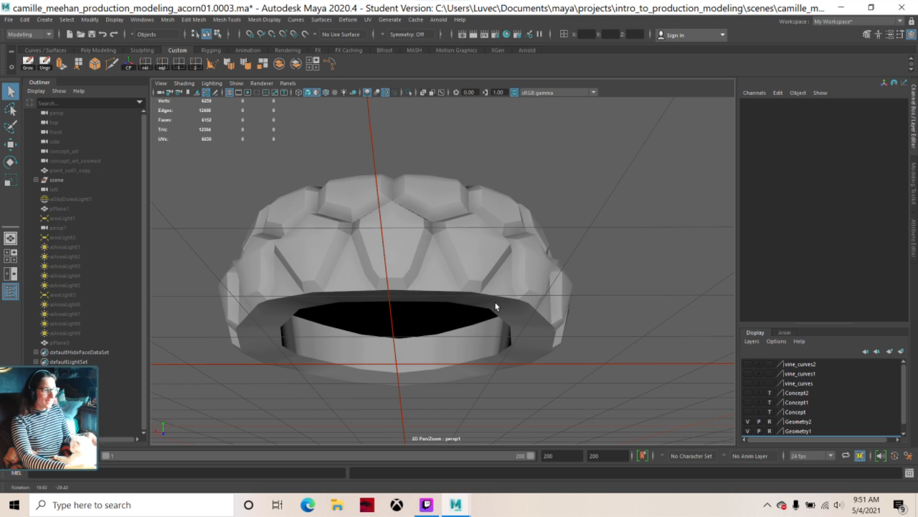
{"action": "left_click_drag", "start_coordinate": [495, 306], "coordinate": [497, 297], "text": "alt"}
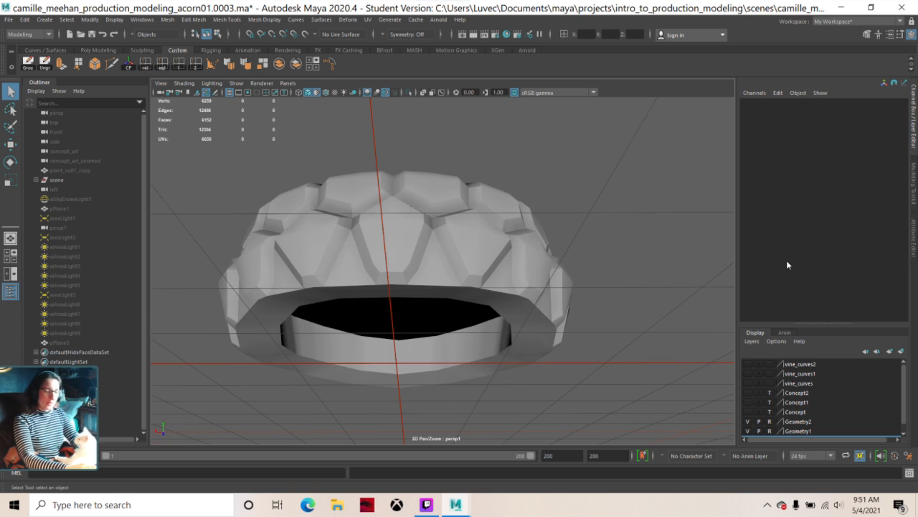
{"action": "left_click_drag", "start_coordinate": [287, 197], "coordinate": [301, 207], "text": "alt"}
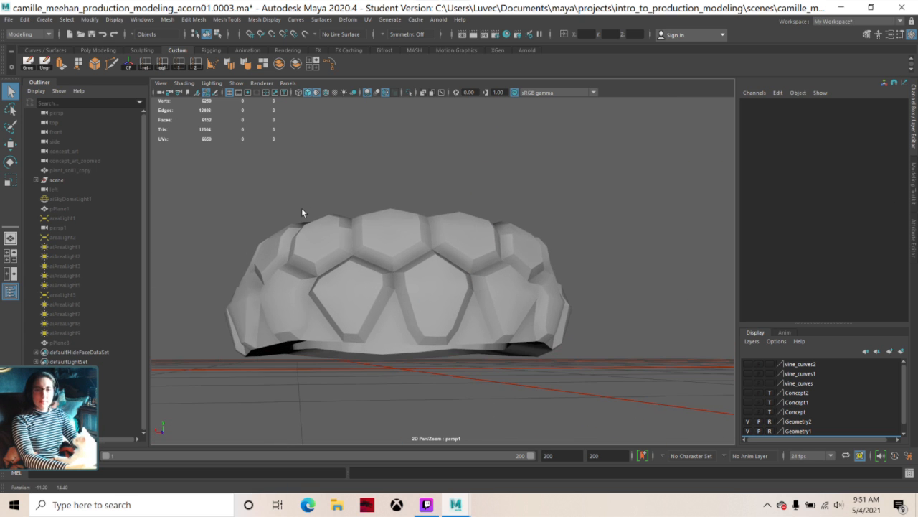
{"action": "scroll", "coordinate": [301, 206], "scroll_direction": "up", "scroll_amount": 2}
{"action": "middle_click_drag", "start_coordinate": [301, 206], "coordinate": [303, 209], "text": "alt"}
{"action": "left_click_drag", "start_coordinate": [302, 208], "coordinate": [450, 314], "text": "alt"}
{"action": "scroll", "coordinate": [348, 213], "scroll_direction": "down", "scroll_amount": 1}
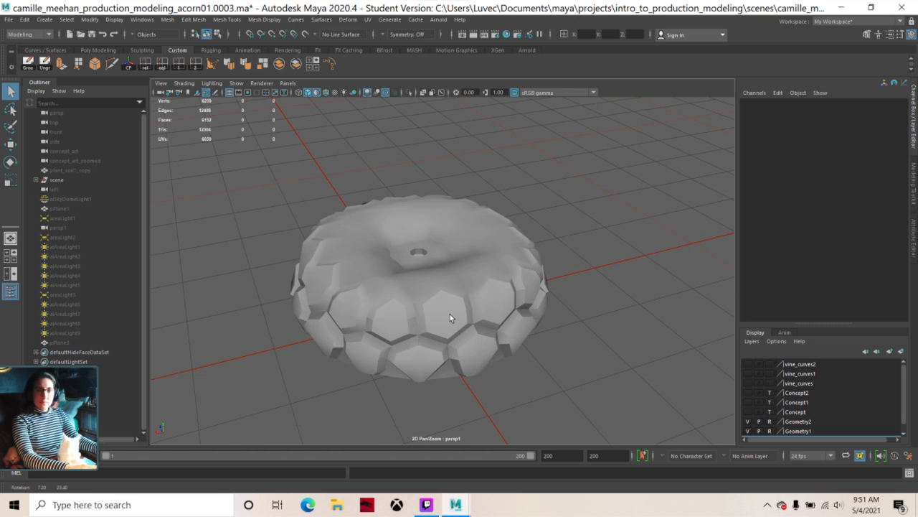
{"action": "left_click", "coordinate": [449, 314]}
{"action": "key", "text": "4"}
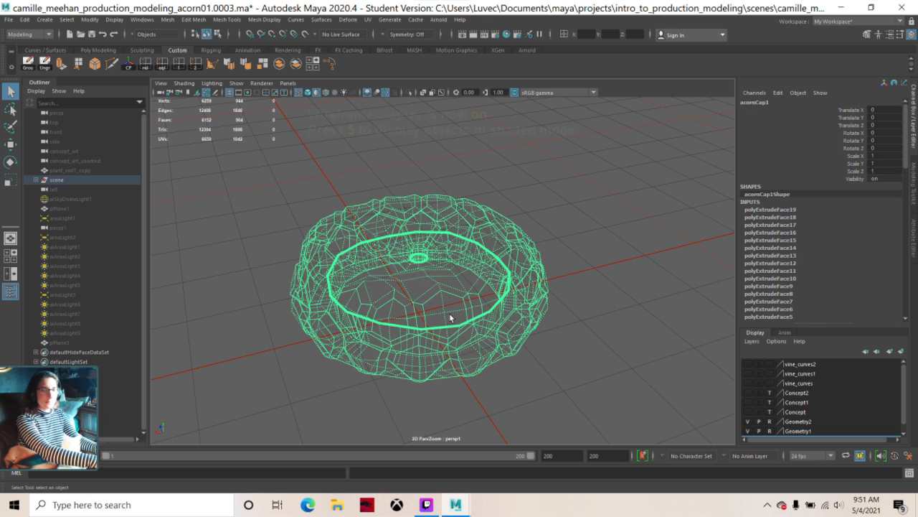
{"action": "key", "text": "1"}
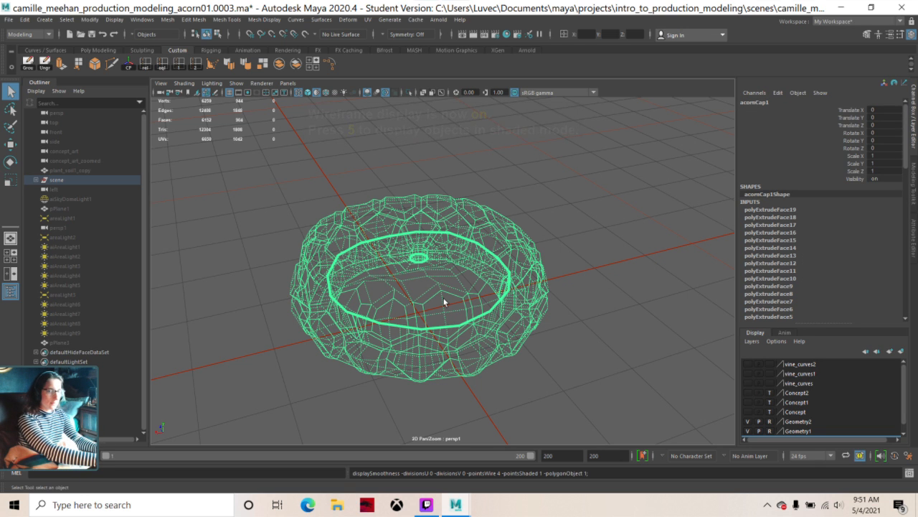
{"action": "key", "text": "5"}
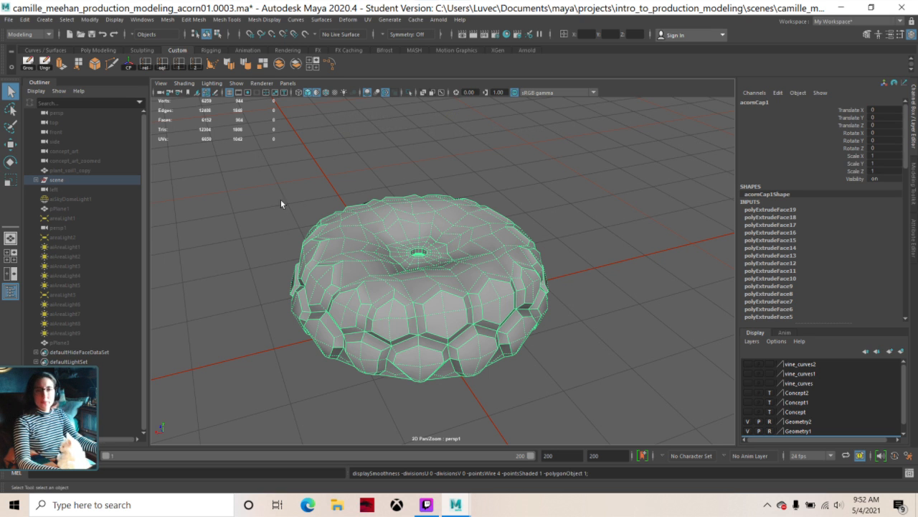
{"action": "left_click_drag", "start_coordinate": [215, 296], "coordinate": [241, 316], "text": "alt"}
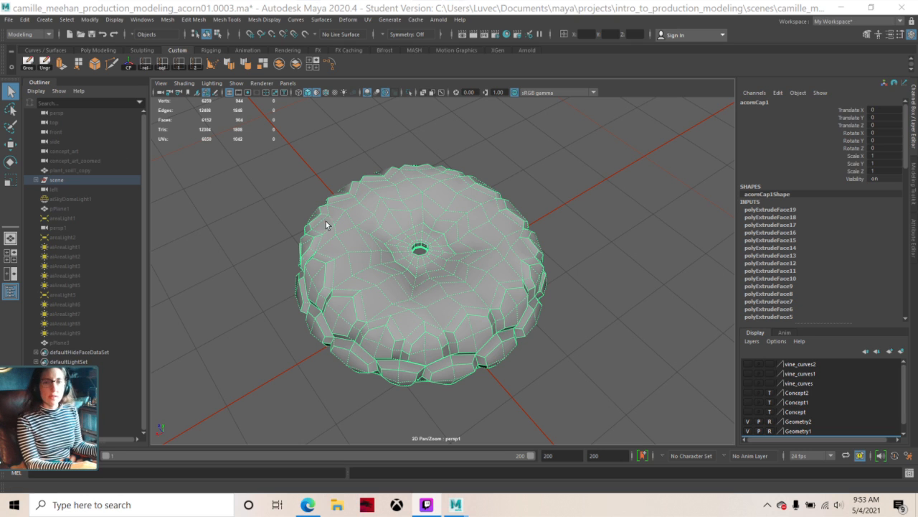
{"action": "mouse_move", "coordinate": [417, 348]}
{"action": "left_mouse_down", "text": "alt"}
{"action": "mouse_move", "coordinate": [429, 317]}
{"action": "mouse_move", "coordinate": [386, 314]}
{"action": "mouse_move", "coordinate": [423, 284]}
{"action": "mouse_move", "coordinate": [440, 283]}
{"action": "mouse_move", "coordinate": [475, 356]}
{"action": "mouse_move", "coordinate": [388, 354]}
{"action": "mouse_move", "coordinate": [449, 347]}
{"action": "mouse_move", "coordinate": [430, 350]}
{"action": "left_mouse_up", "text": "alt"}
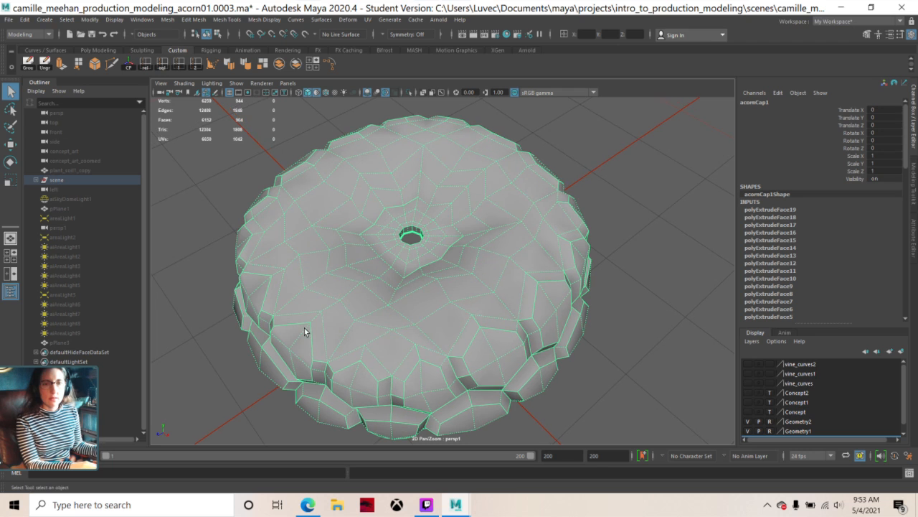
- Switch the acorn cap to face selection and examine the scale layout on its upper surface and sides
{"action": "right_click_drag", "start_coordinate": [304, 333], "coordinate": [297, 274]}
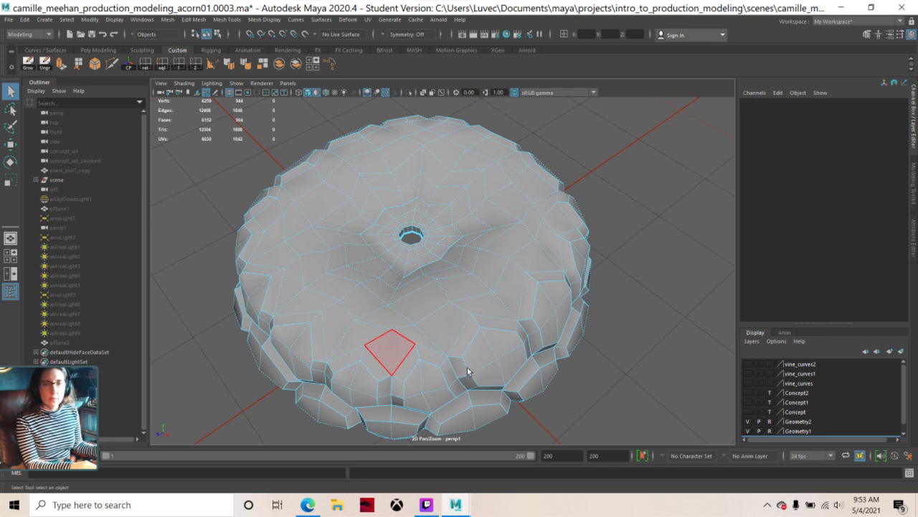
{"action": "left_click_drag", "start_coordinate": [463, 349], "coordinate": [441, 369], "text": "alt"}
{"action": "scroll", "coordinate": [484, 371], "scroll_direction": "down", "scroll_amount": 2}
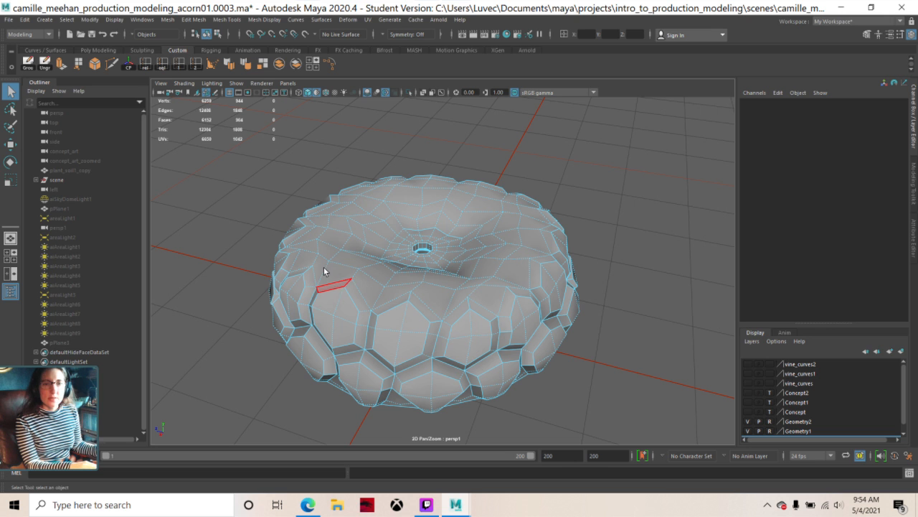
{"action": "left_click_drag", "start_coordinate": [324, 271], "coordinate": [389, 298], "text": "alt"}
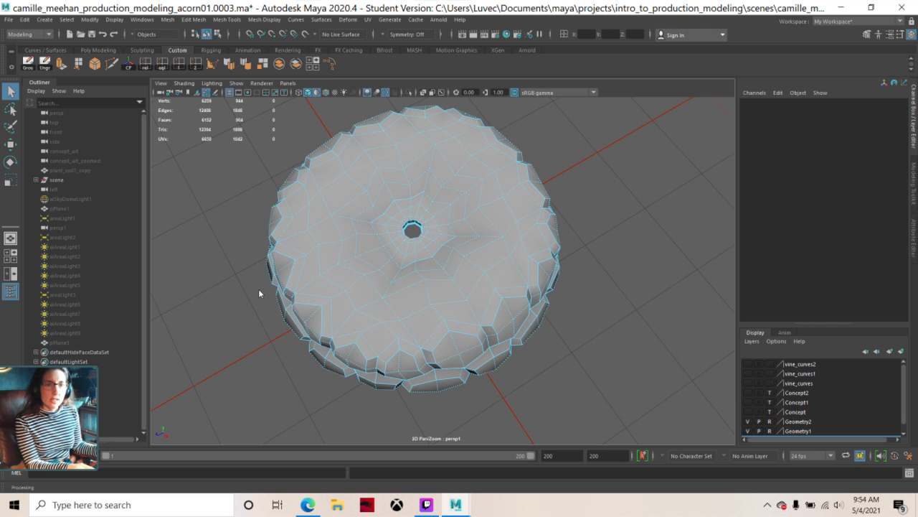
{"action": "mouse_move", "coordinate": [259, 290]}
{"action": "left_mouse_down"}
{"action": "mouse_move", "coordinate": [259, 349]}
{"action": "mouse_move", "coordinate": [325, 361]}
{"action": "mouse_move", "coordinate": [328, 351]}
{"action": "left_mouse_up"}
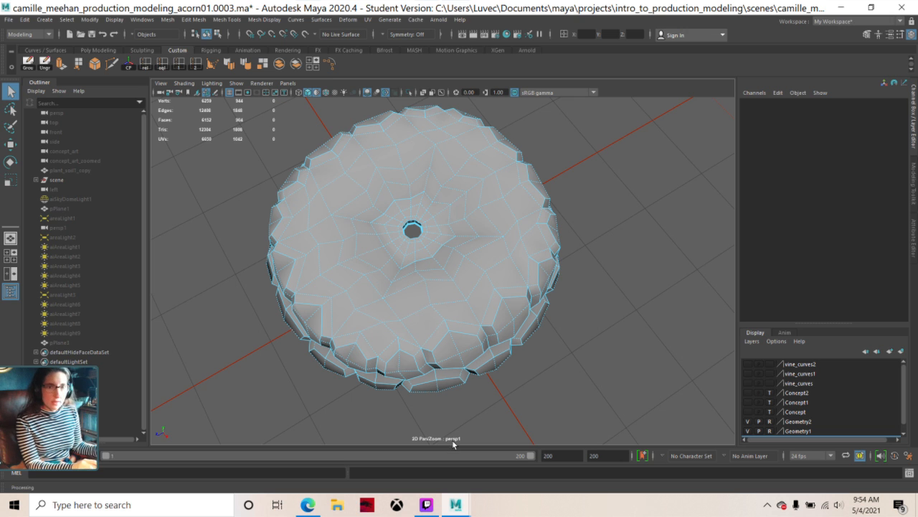
{"action": "left_click_drag", "start_coordinate": [488, 392], "coordinate": [378, 320], "text": "alt"}
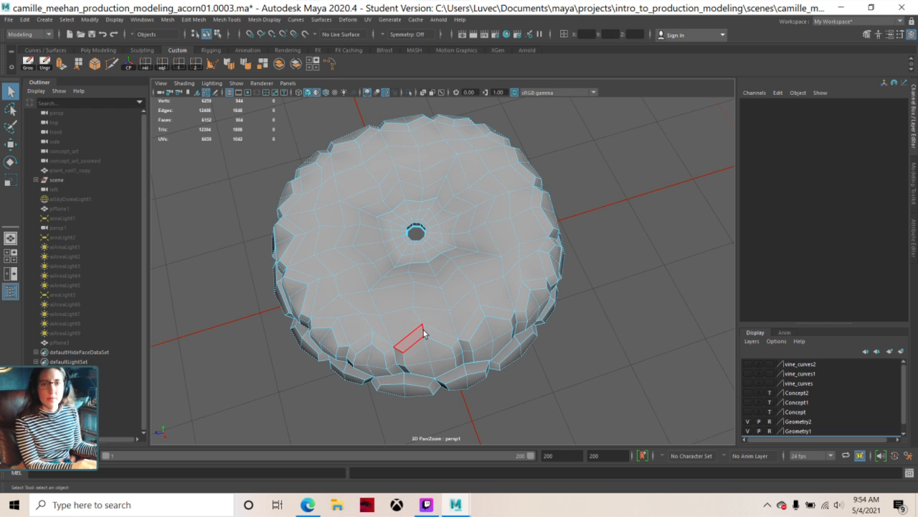
{"action": "left_click_drag", "start_coordinate": [423, 340], "coordinate": [400, 309], "text": "alt"}
{"action": "left_click", "coordinate": [391, 325]}
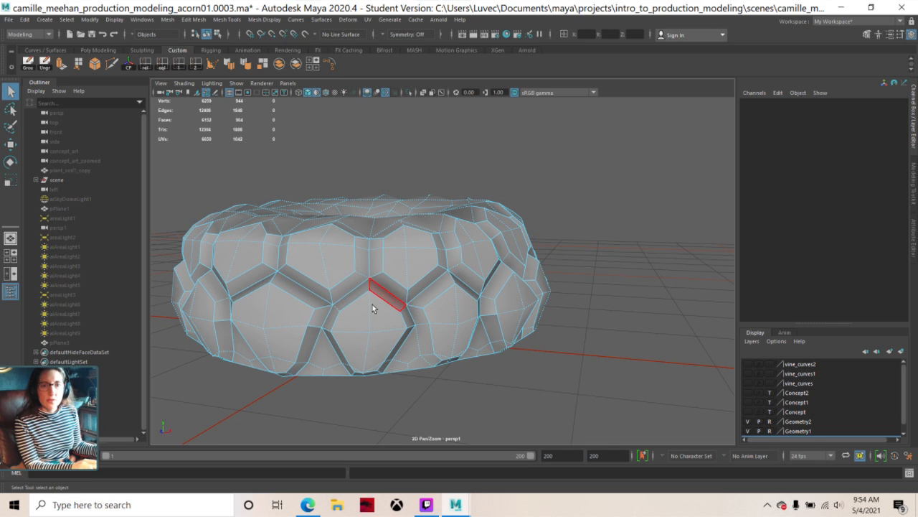
- Try sliding a vertex between the side scales along its connected edge
{"action": "right_click_drag", "start_coordinate": [371, 297], "coordinate": [322, 248]}
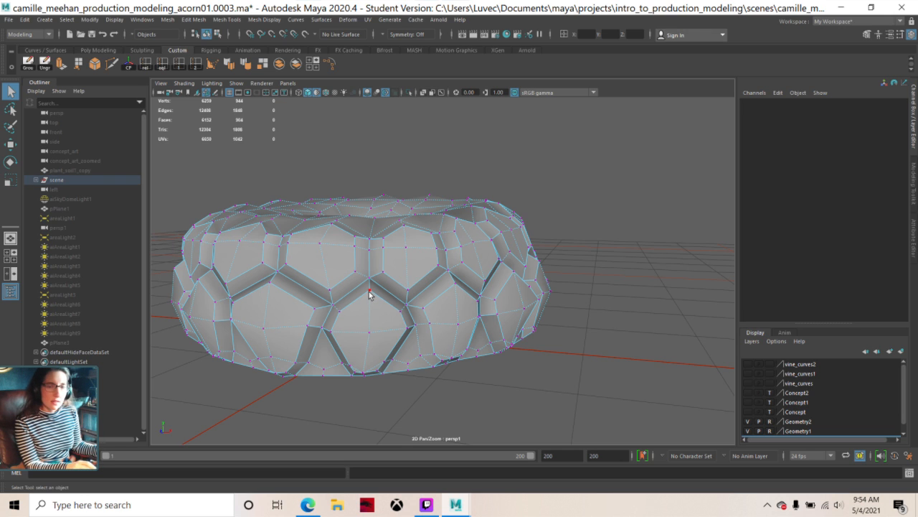
{"action": "left_click", "coordinate": [369, 292]}
{"action": "key", "text": "w"}
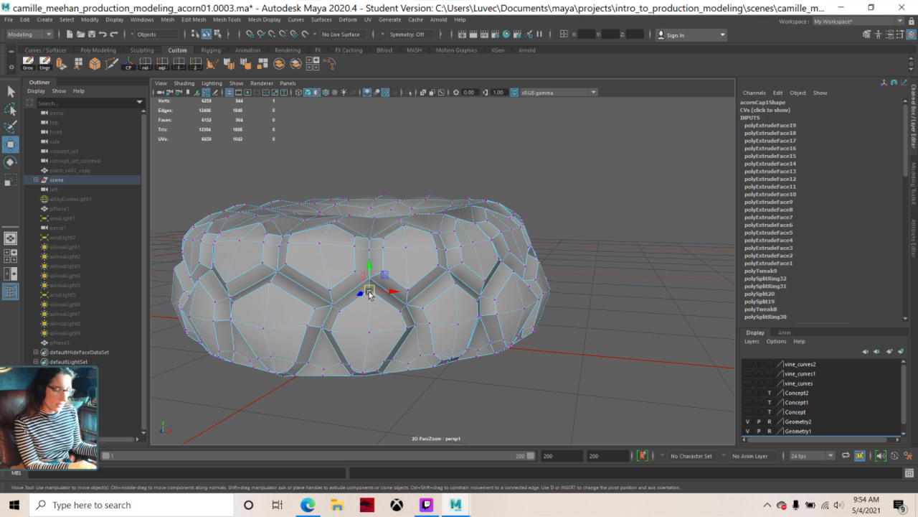
{"action": "left_click_drag", "start_coordinate": [368, 292], "coordinate": [446, 378], "text": "alt"}
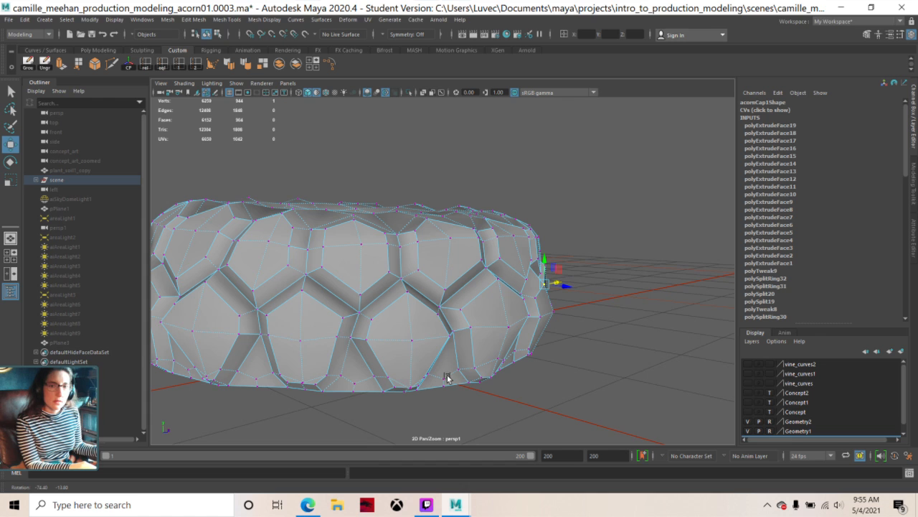
{"action": "key", "text": "ctrl+z"}
{"action": "key", "text": "ctrl+z"}
{"action": "key", "text": "ctrl+z"}
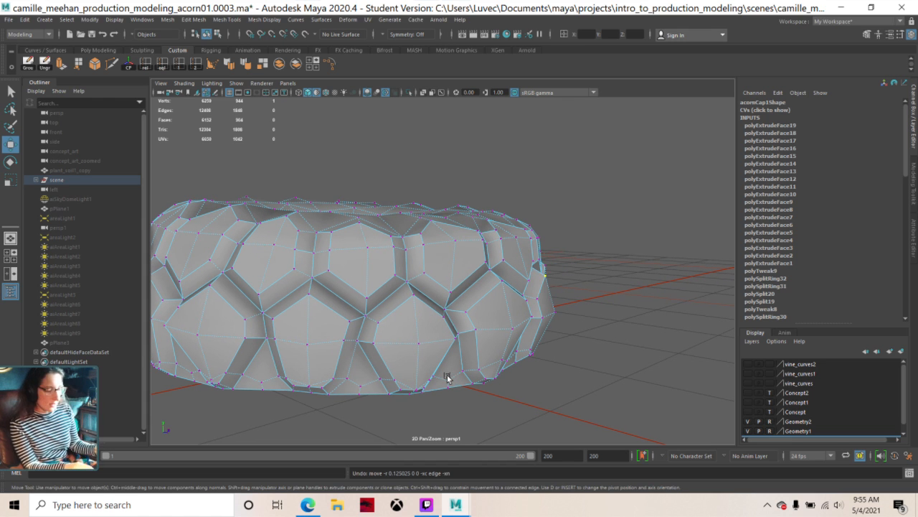
- Return the acorn cap to face selection and turn on World X symmetry
{"action": "left_click_drag", "start_coordinate": [420, 368], "coordinate": [274, 343], "text": "alt"}
{"action": "left_click_drag", "start_coordinate": [264, 298], "coordinate": [323, 335], "text": "alt"}
{"action": "right_click_drag", "start_coordinate": [325, 243], "coordinate": [328, 269]}
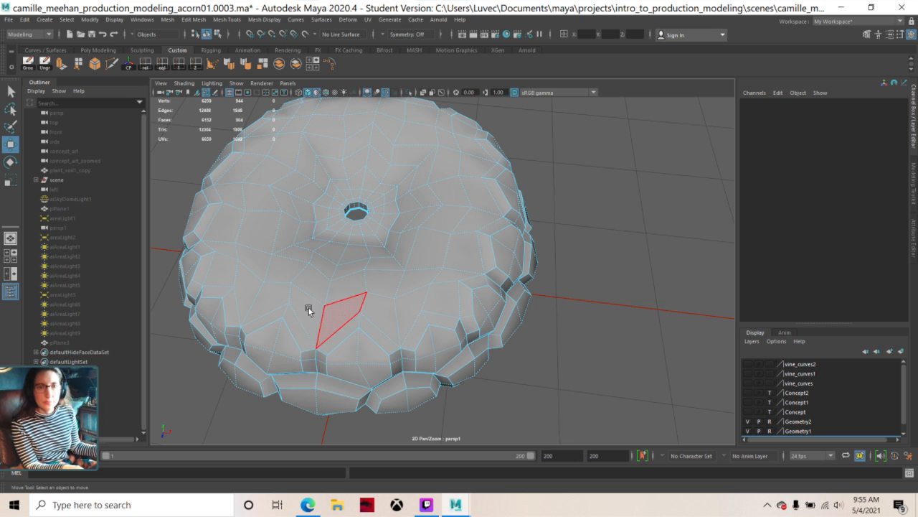
{"action": "left_click_drag", "start_coordinate": [325, 398], "coordinate": [367, 299], "text": "alt"}
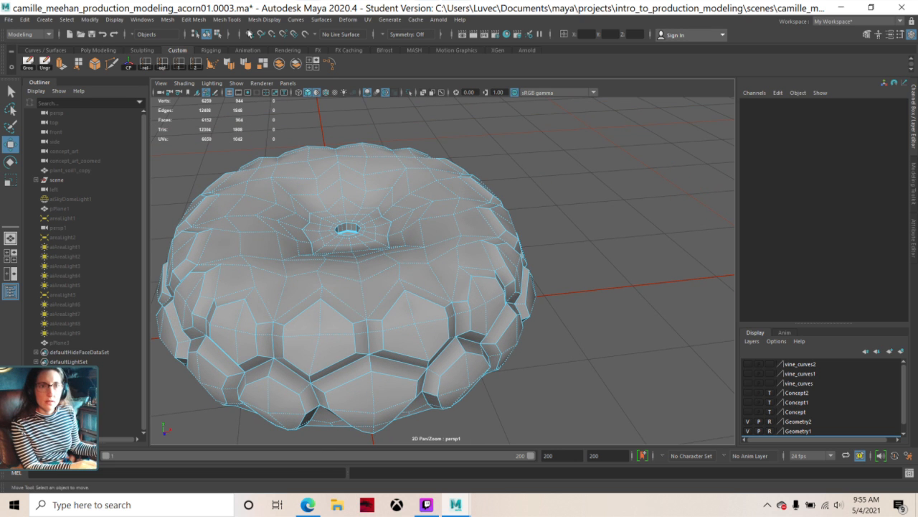
{"action": "left_click", "coordinate": [402, 34]}
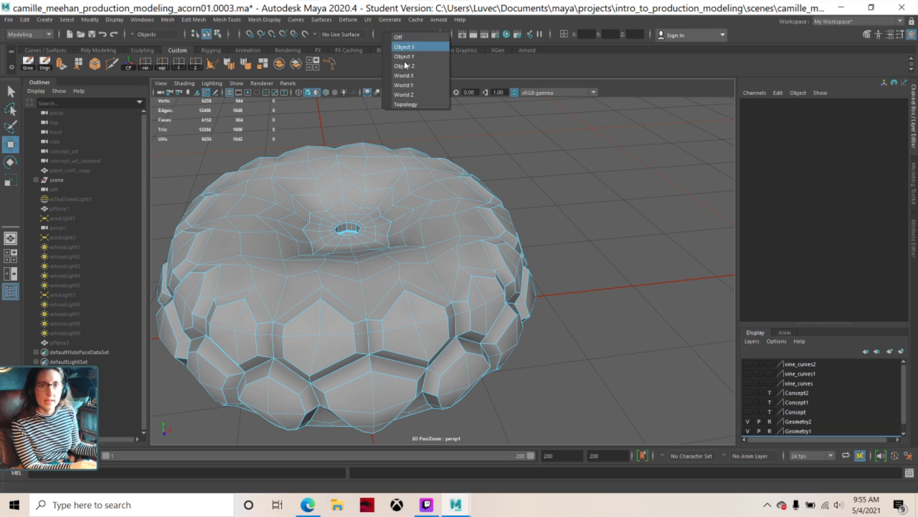
{"action": "left_click", "coordinate": [413, 75]}
- Extrude a symmetric group of faces below the stem hole into a scale with thickness 0.063 and offset 0.085
{"action": "left_click", "coordinate": [371, 267]}
{"action": "left_click", "coordinate": [373, 292]}
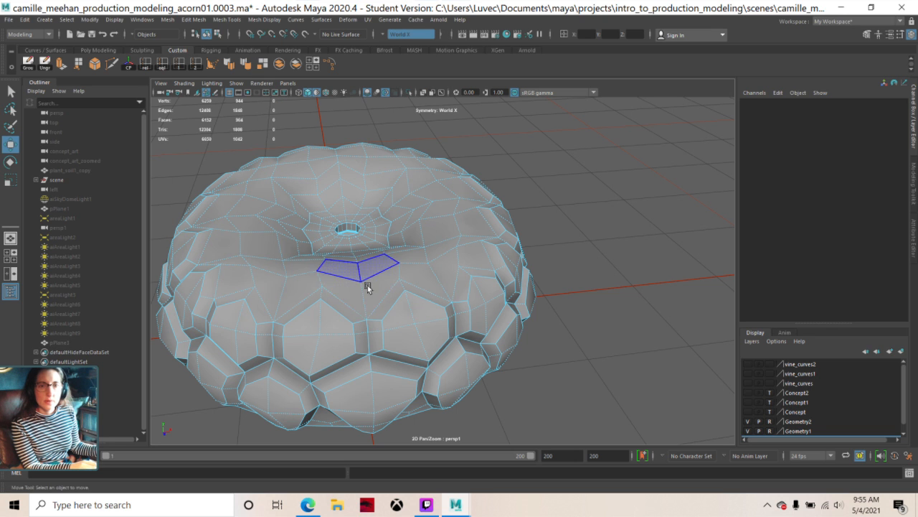
{"action": "left_click_drag", "start_coordinate": [361, 274], "coordinate": [344, 304], "text": "alt"}
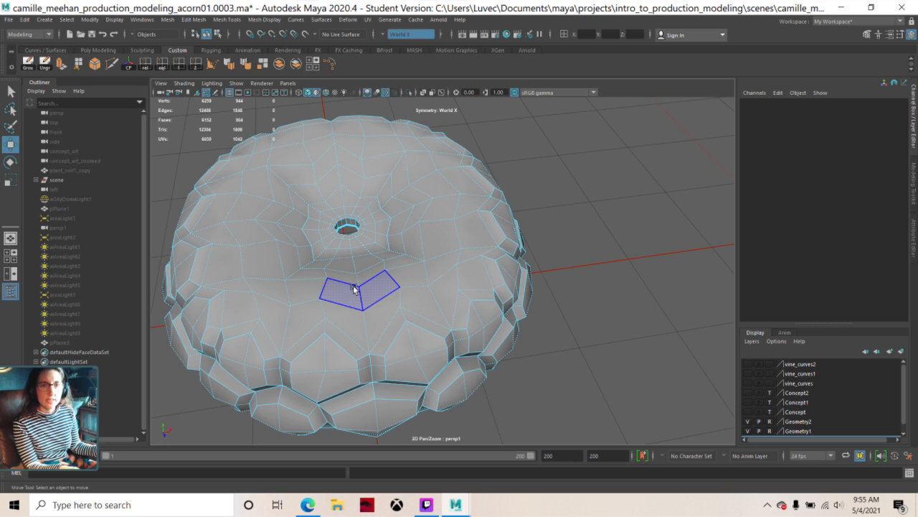
{"action": "left_click", "coordinate": [357, 313]}
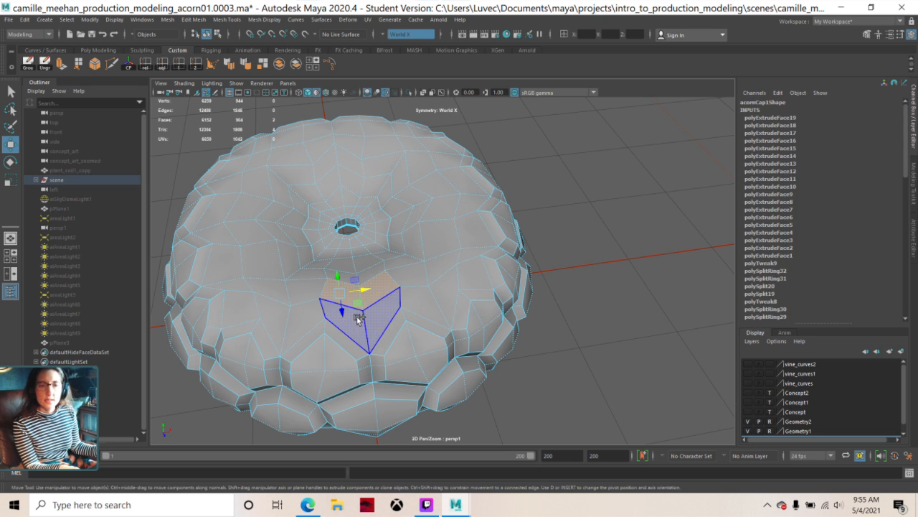
{"action": "key", "text": "ctrl+e"}
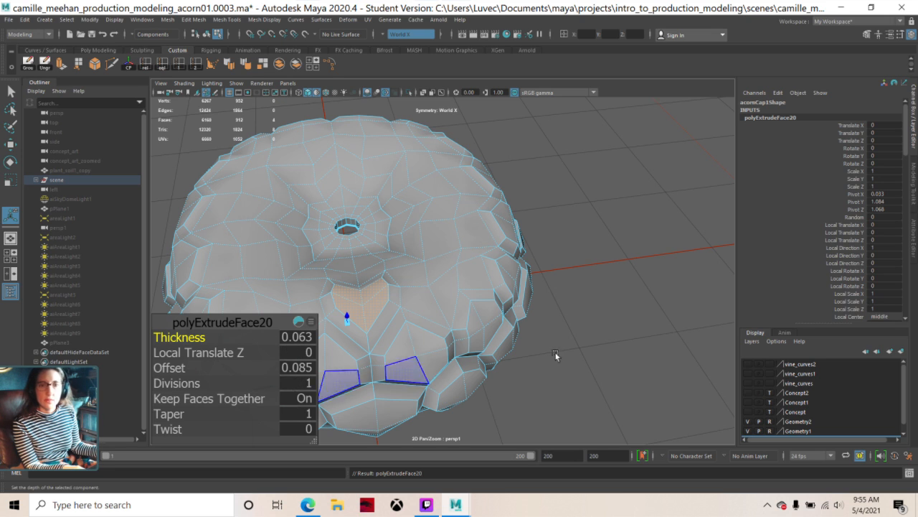
{"action": "mouse_move", "coordinate": [585, 363]}
{"action": "left_mouse_down", "text": "alt"}
{"action": "mouse_move", "coordinate": [601, 344]}
{"action": "mouse_move", "coordinate": [672, 348]}
{"action": "mouse_move", "coordinate": [662, 376]}
{"action": "mouse_move", "coordinate": [629, 353]}
{"action": "mouse_move", "coordinate": [567, 347]}
{"action": "mouse_move", "coordinate": [576, 371]}
{"action": "left_mouse_up", "text": "alt"}
{"action": "key", "text": "t"}
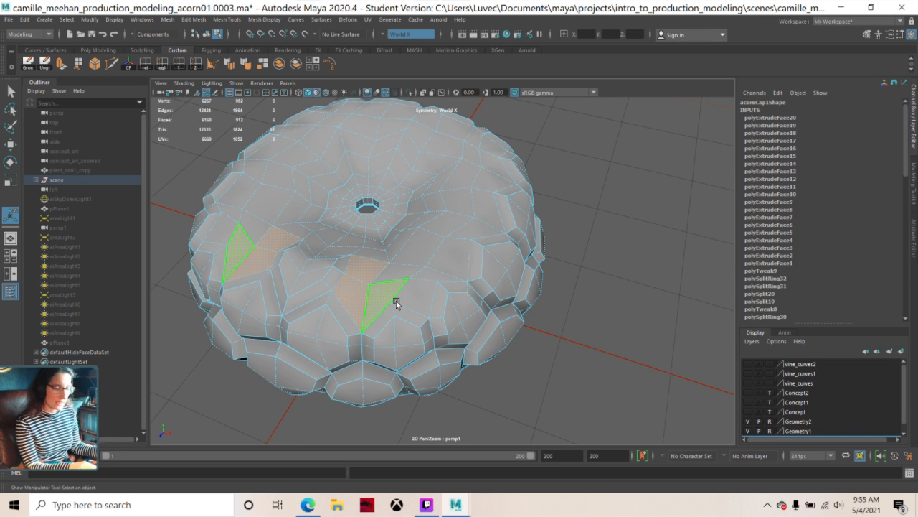
- Try selecting a mirrored group of faces for a scale between the side scales and the stem hole
{"action": "left_click", "coordinate": [394, 300]}
{"action": "left_click_drag", "start_coordinate": [394, 299], "coordinate": [391, 270], "text": "alt"}
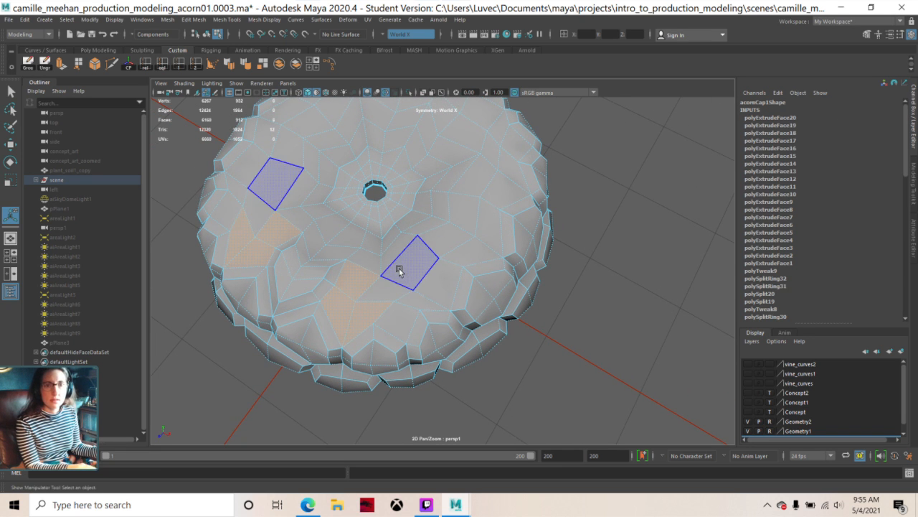
{"action": "left_click", "coordinate": [399, 269]}
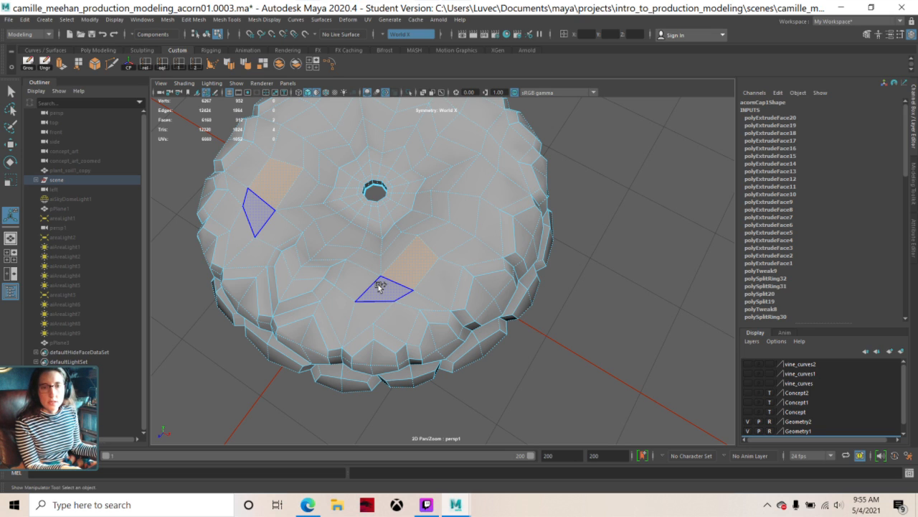
{"action": "left_click", "coordinate": [380, 287], "text": "shift"}
{"action": "left_click", "coordinate": [344, 274], "text": "shift"}
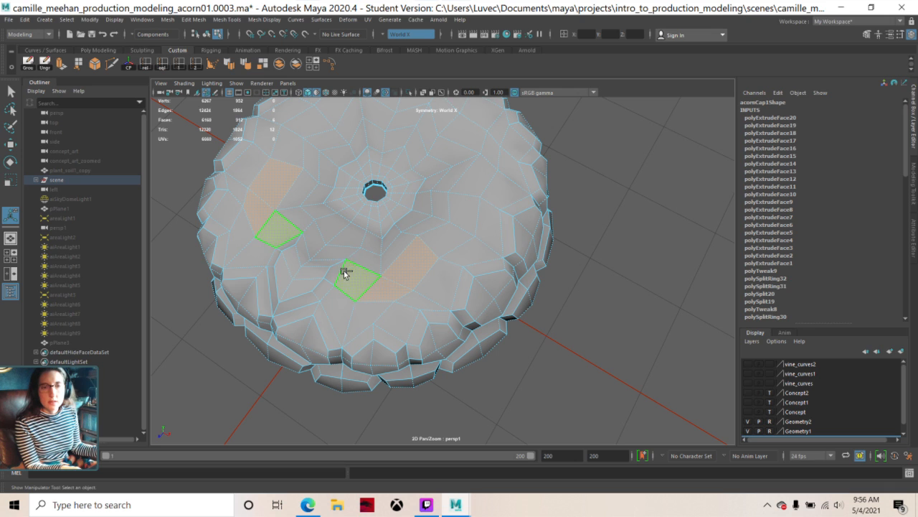
{"action": "left_click", "coordinate": [375, 255], "text": "shift"}
{"action": "left_click", "coordinate": [382, 249], "text": "shift"}
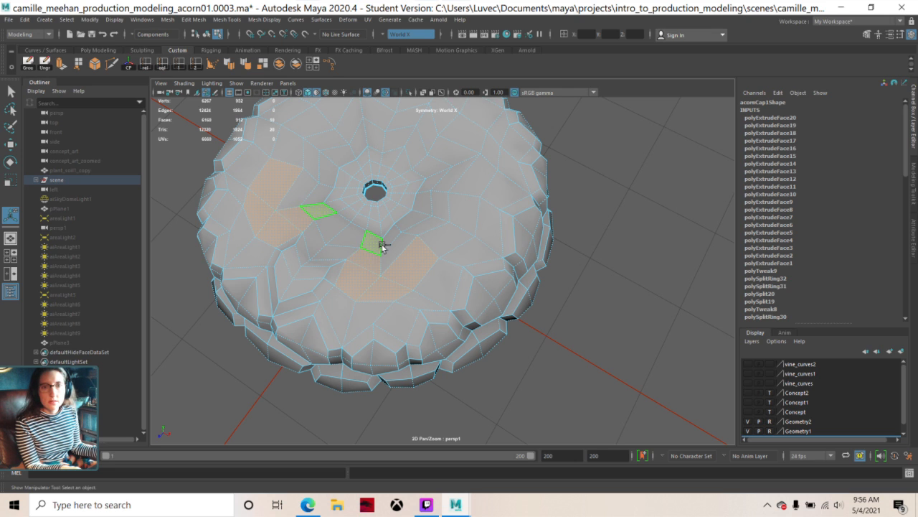
{"action": "left_click", "coordinate": [395, 259], "text": "shift"}
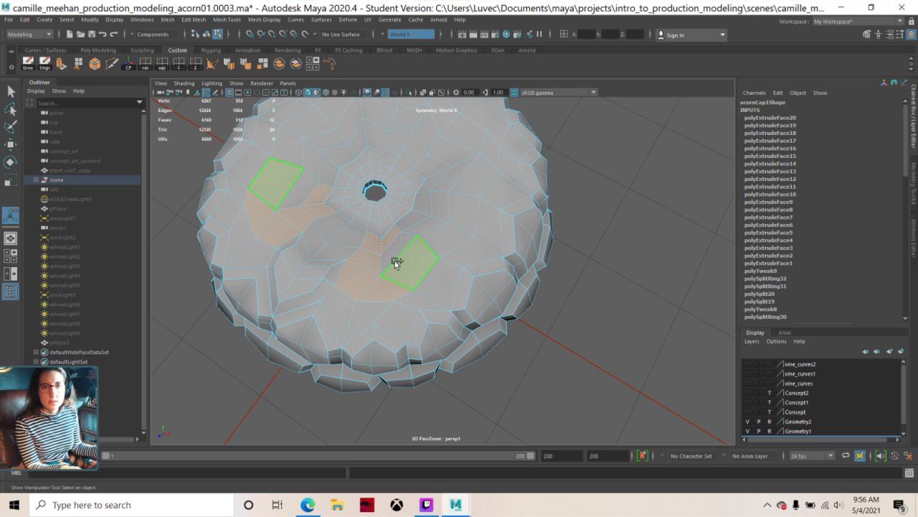
{"action": "left_click", "coordinate": [390, 257], "text": "shift"}
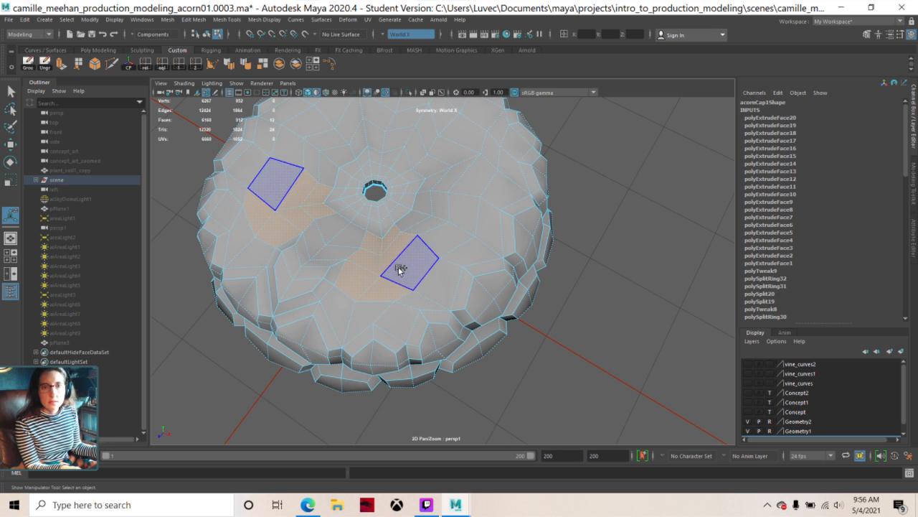
{"action": "left_click", "coordinate": [401, 271], "text": "shift"}
- Try extending the mirrored face selection in a narrowing strip up to the rim of the stem hole
{"action": "left_click_drag", "start_coordinate": [403, 367], "coordinate": [399, 300], "text": "alt"}
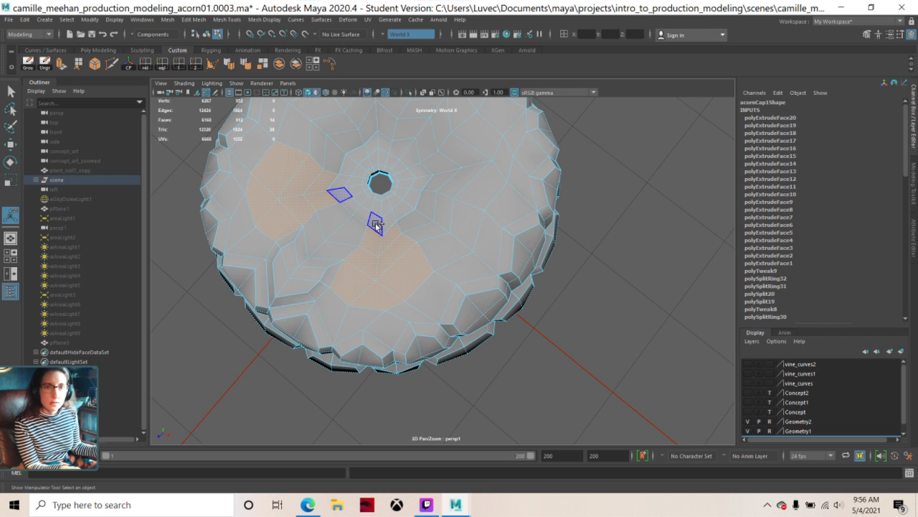
{"action": "left_click", "coordinate": [376, 225], "text": "shift"}
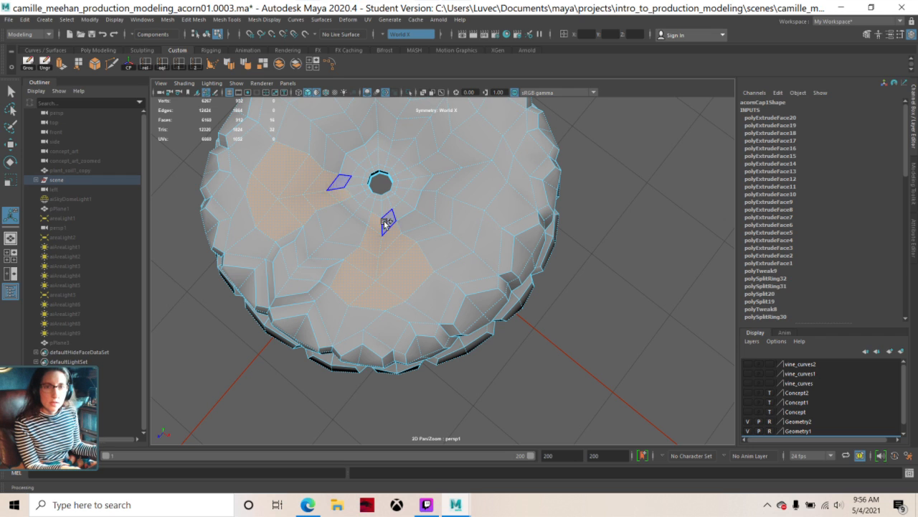
{"action": "left_click", "coordinate": [388, 222], "text": "shift"}
{"action": "left_click", "coordinate": [386, 205], "text": "shift"}
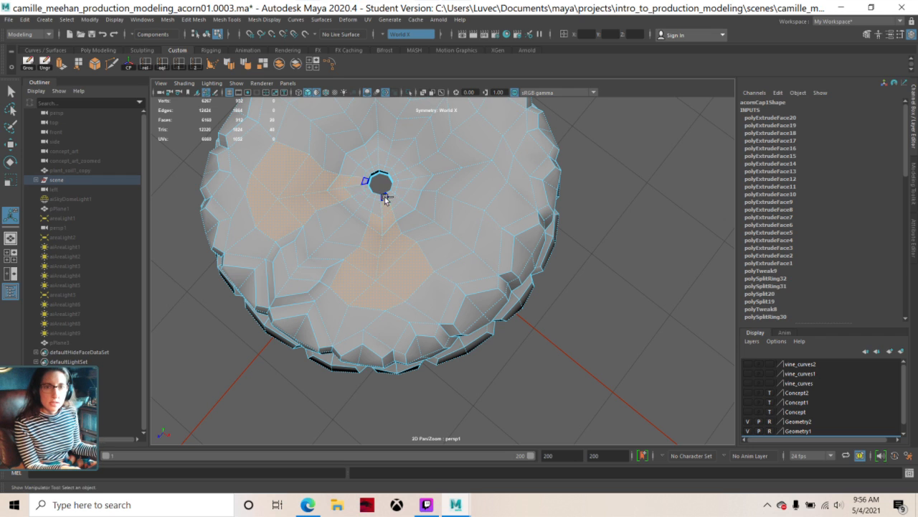
{"action": "left_click", "coordinate": [385, 198], "text": "shift"}
{"action": "left_click", "coordinate": [379, 198], "text": "shift"}
{"action": "left_click", "coordinate": [378, 211], "text": "shift"}
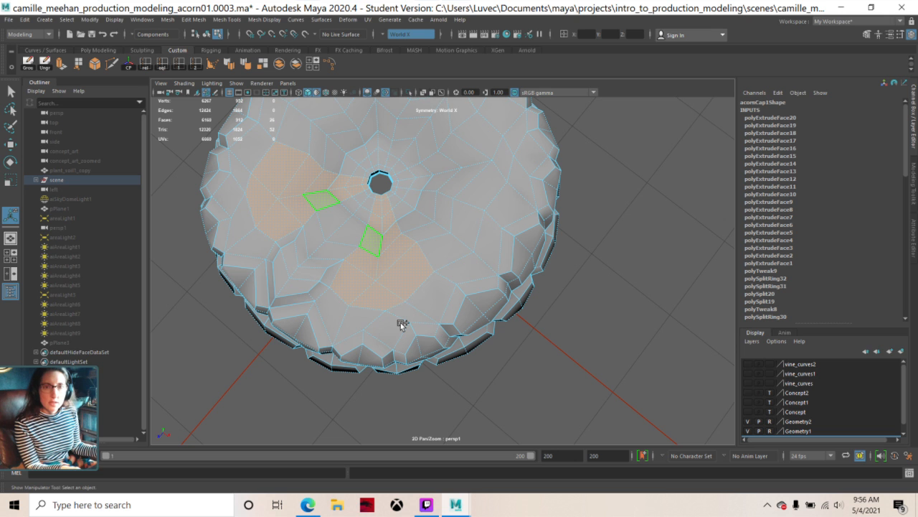
{"action": "left_click_drag", "start_coordinate": [401, 325], "coordinate": [476, 247], "text": "alt"}
{"action": "left_click_drag", "start_coordinate": [347, 278], "coordinate": [348, 304], "text": "alt"}
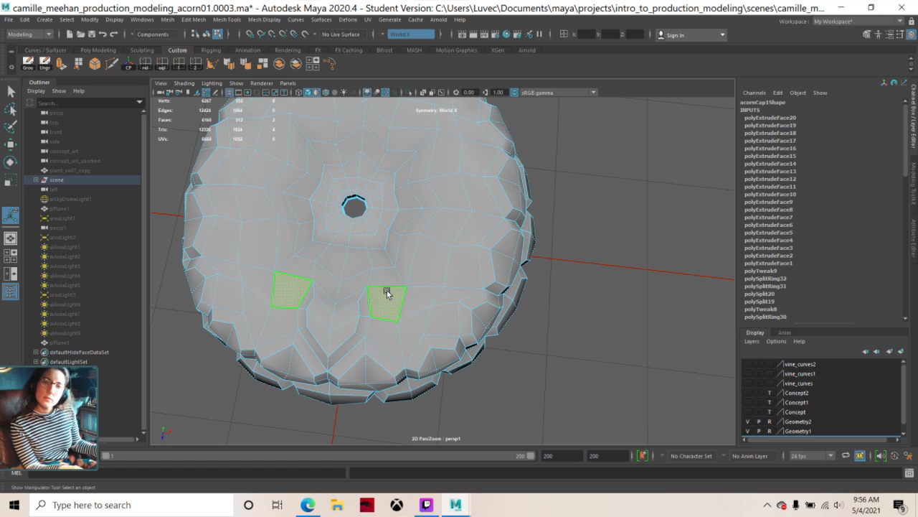
{"action": "key", "text": "ctrl+e"}
{"action": "left_click_drag", "start_coordinate": [391, 320], "coordinate": [365, 314], "text": "alt"}
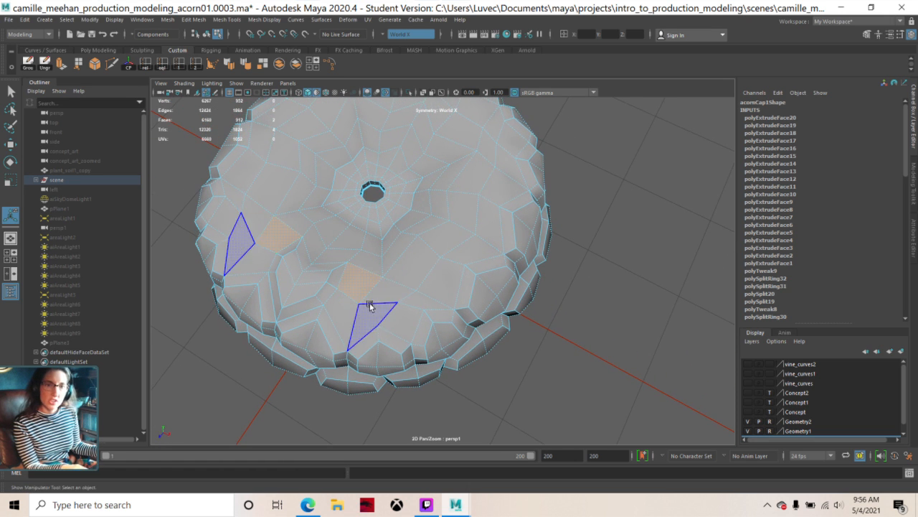
{"action": "left_click", "coordinate": [381, 300]}
{"action": "left_click", "coordinate": [375, 322], "text": "shift"}
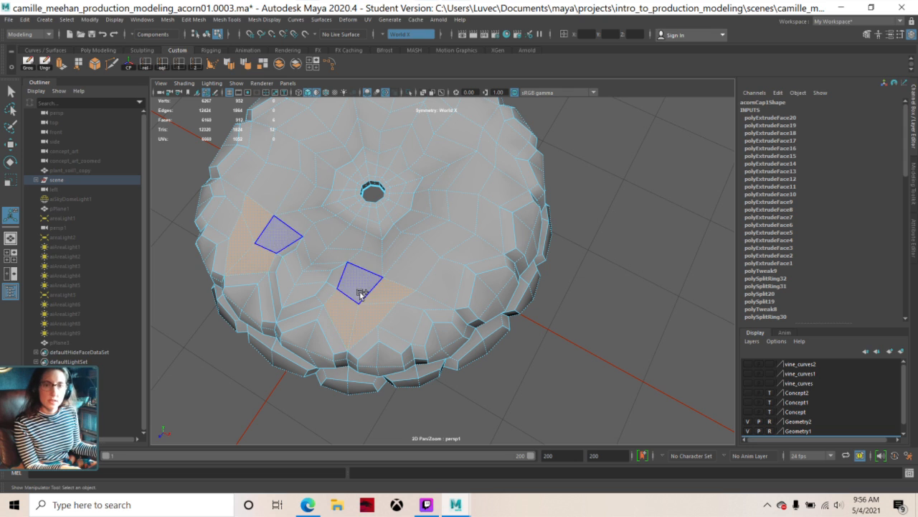
{"action": "left_click", "coordinate": [352, 317], "text": "shift"}
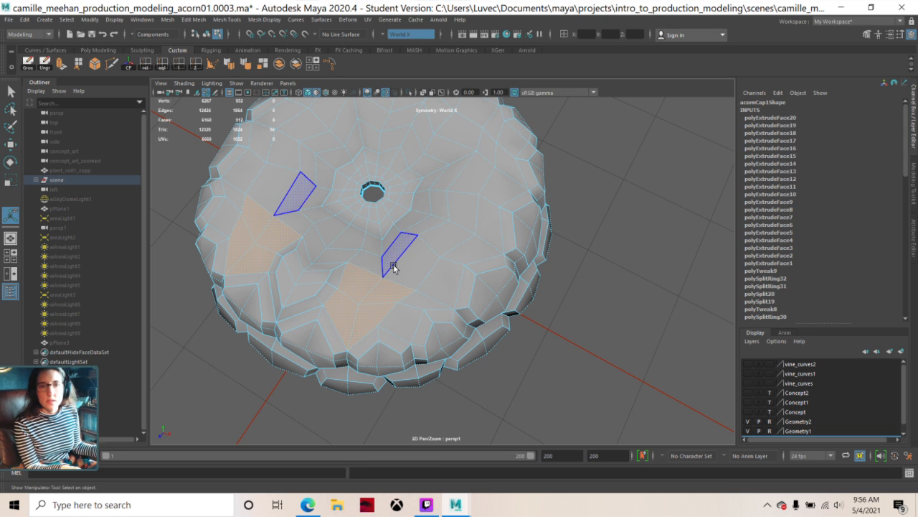
{"action": "left_click_drag", "start_coordinate": [401, 267], "coordinate": [422, 273], "text": "alt"}
{"action": "double_click", "coordinate": [389, 298], "text": "shift"}
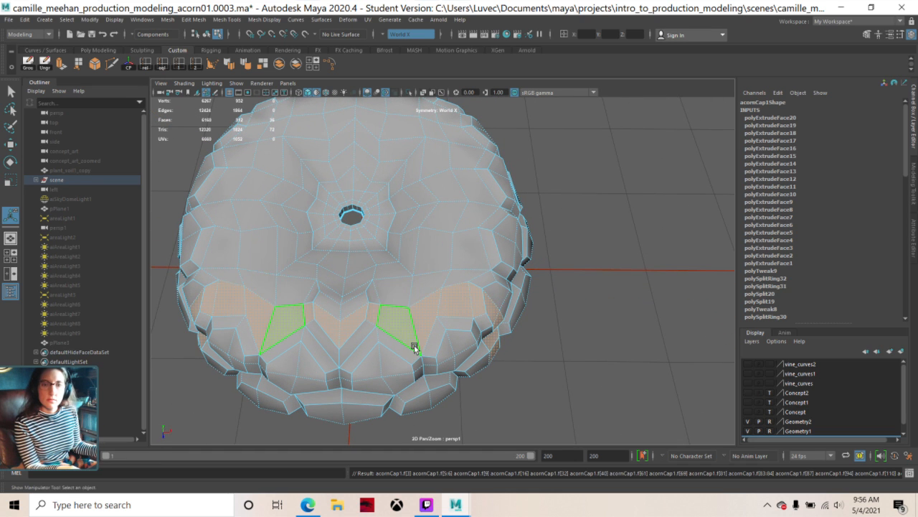
- Extrude a mirrored group of faces beside the centre scale, just above the side scales, with thickness 0.063 and offset 0.085
{"action": "left_click", "coordinate": [400, 326]}
{"action": "left_click", "coordinate": [429, 319], "text": "shift"}
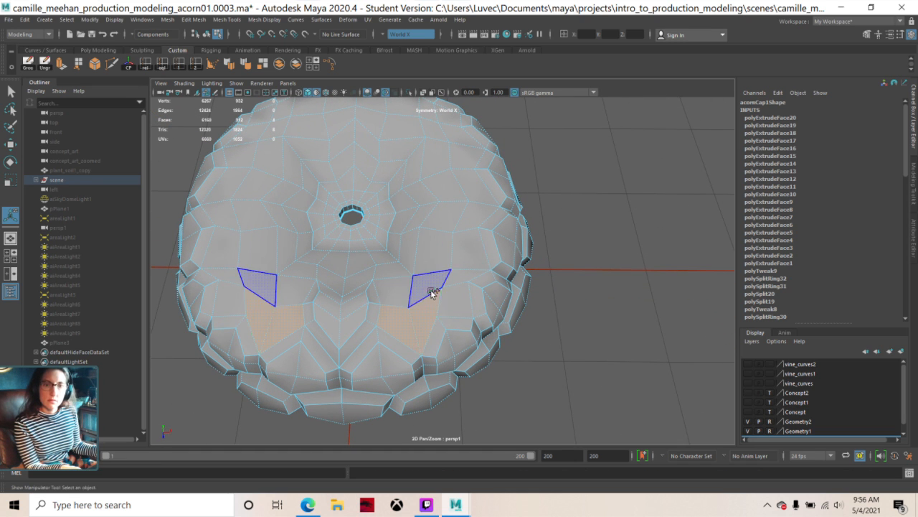
{"action": "left_click", "coordinate": [432, 290], "text": "shift"}
{"action": "mouse_move", "coordinate": [455, 504]}
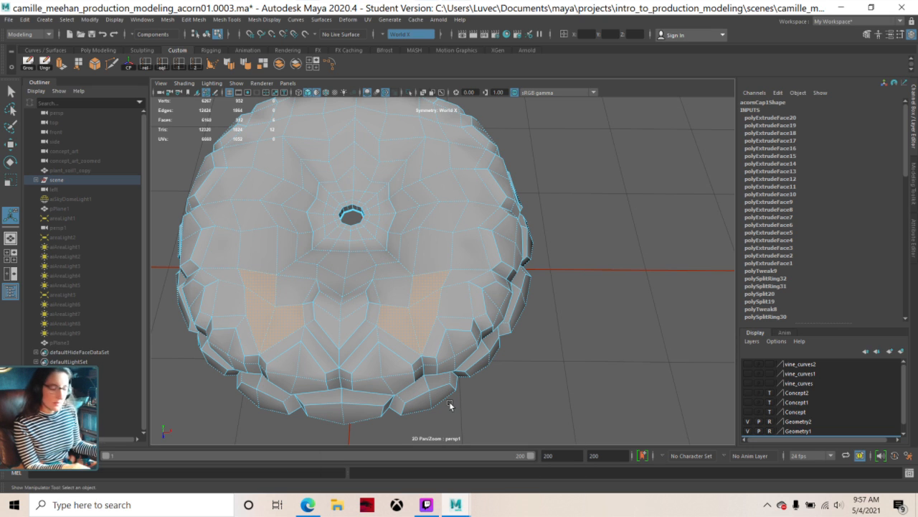
{"action": "left_click_drag", "start_coordinate": [434, 359], "coordinate": [376, 331], "text": "alt"}
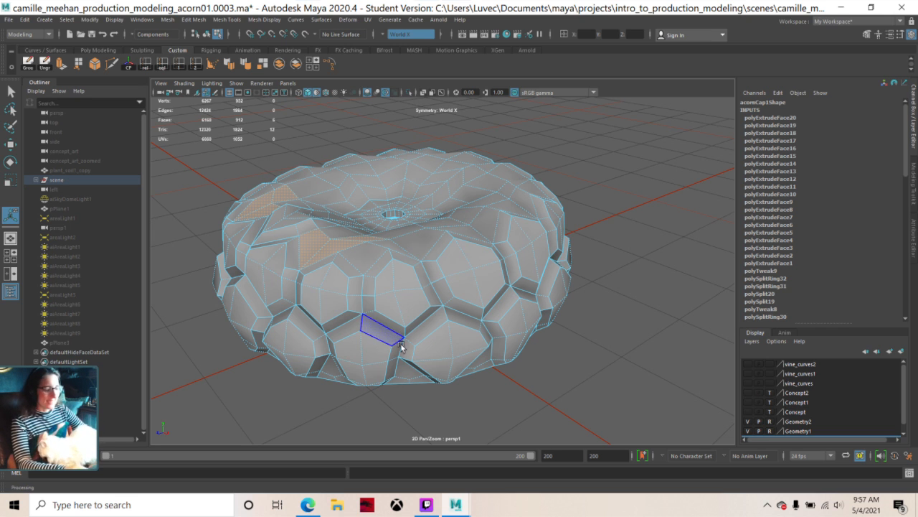
{"action": "left_click_drag", "start_coordinate": [382, 311], "coordinate": [382, 373], "text": "alt"}
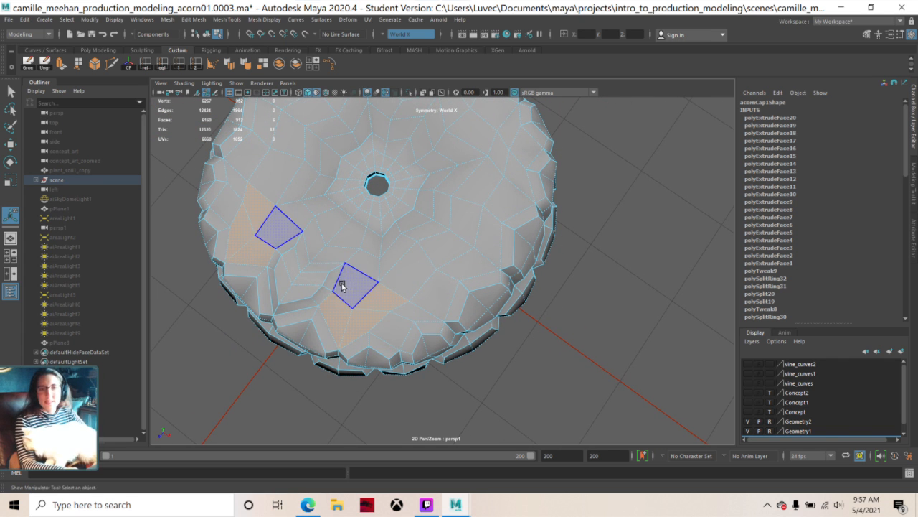
{"action": "left_click", "coordinate": [370, 301], "text": "ctrl"}
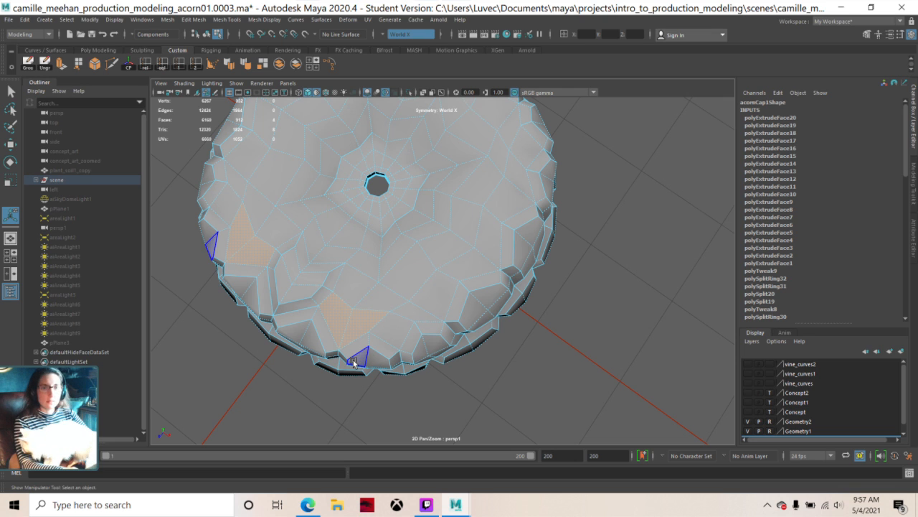
{"action": "key", "text": "ctrl+e"}
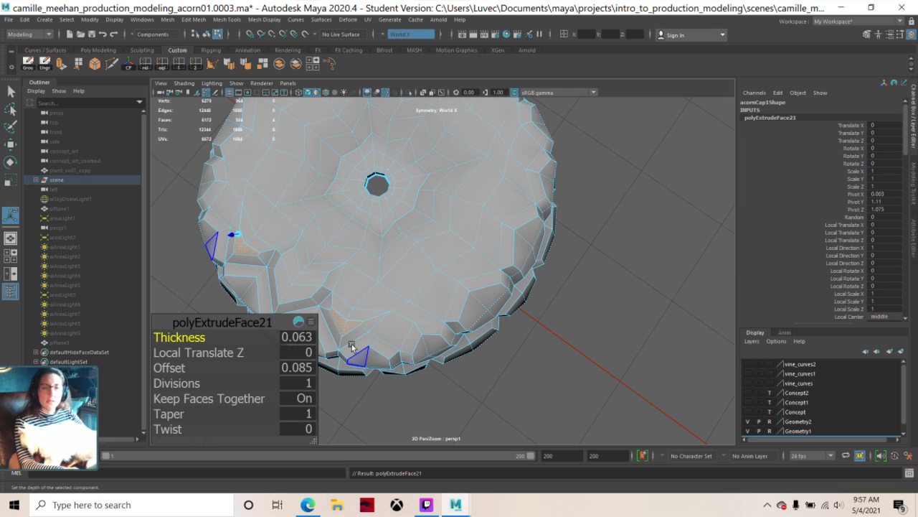
- Extrude the mirrored heart-shaped face groups between the stem hole and the outer scales with thickness 0.063 and offset 0.085
{"action": "left_click", "coordinate": [344, 284]}
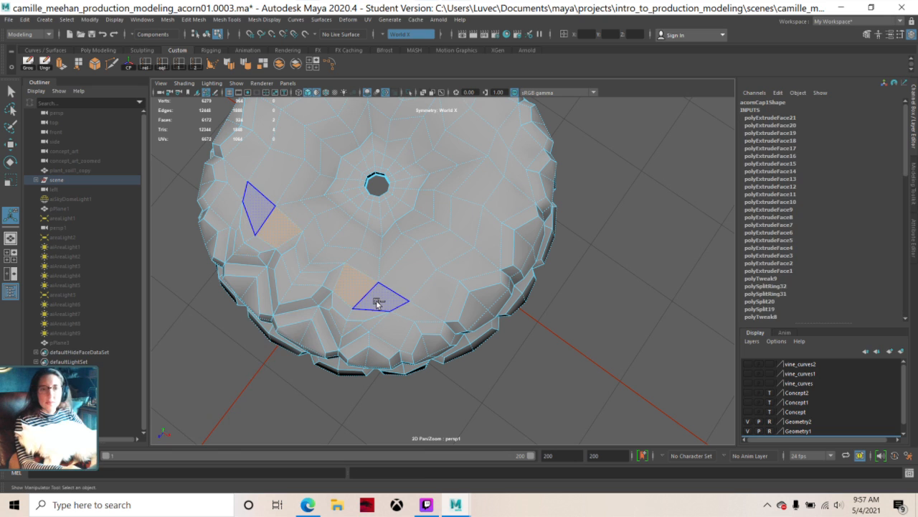
{"action": "left_click", "coordinate": [391, 264], "text": "shift"}
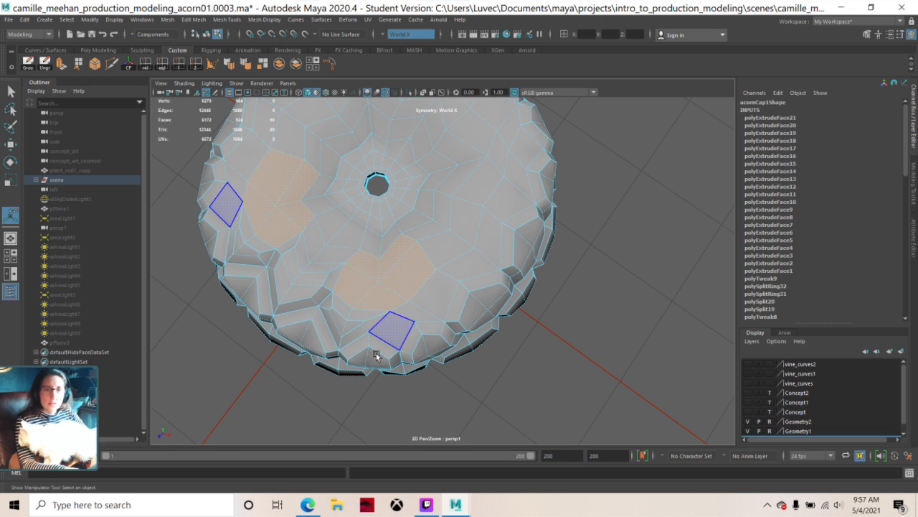
{"action": "key", "text": "ctrl+e"}
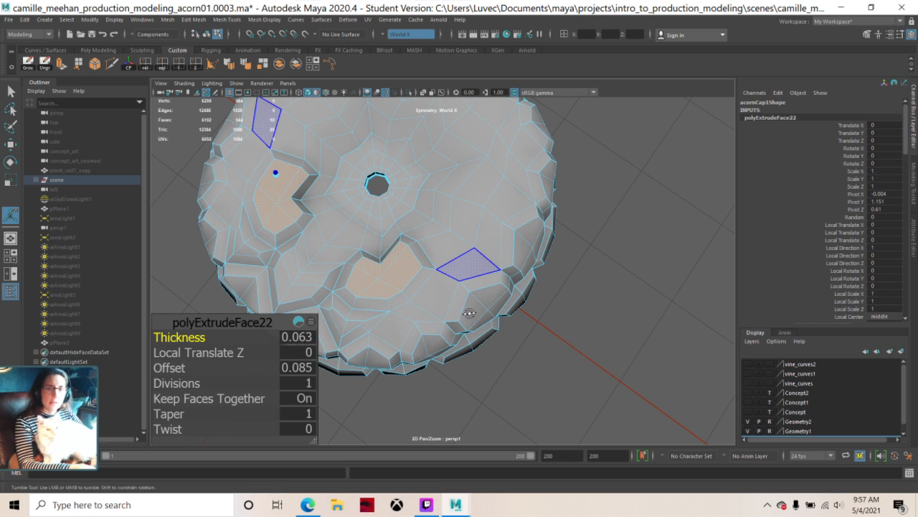
- Extrude the mirrored pairs of faces adjoining the outer edge of the heart-shaped scales with thickness 0.063 and offset 0.085
{"action": "left_click_drag", "start_coordinate": [468, 313], "coordinate": [591, 291], "text": "alt"}
{"action": "left_click_drag", "start_coordinate": [559, 288], "coordinate": [417, 294], "text": "alt"}
{"action": "left_click", "coordinate": [417, 296]}
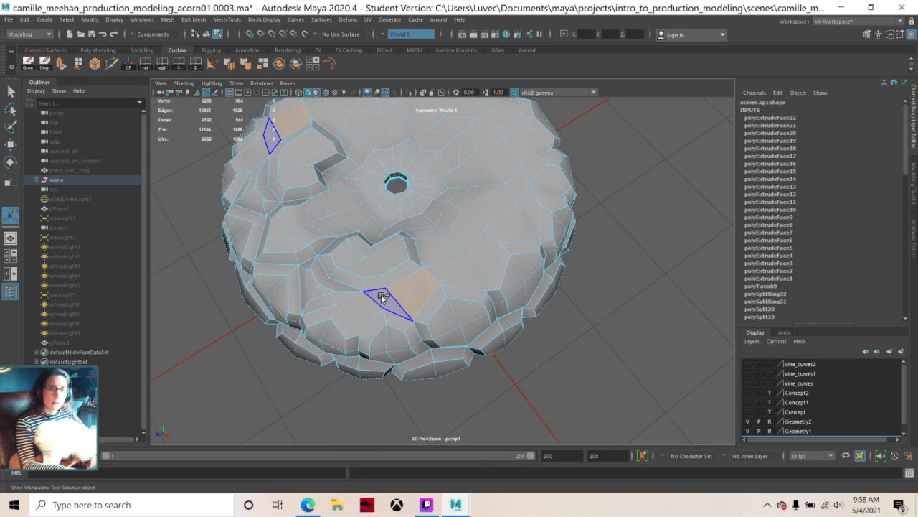
{"action": "left_click", "coordinate": [381, 298], "text": "shift"}
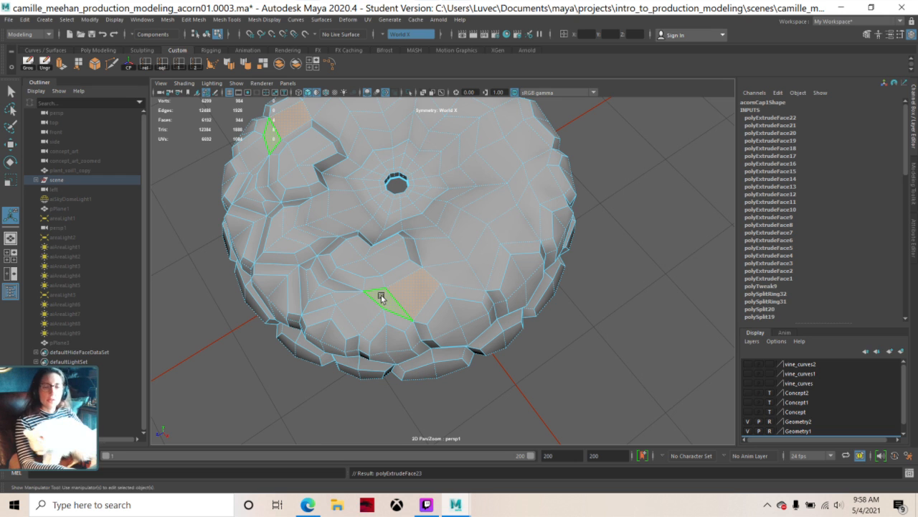
{"action": "key", "text": "ctrl+e"}
- Extrude the single mirrored face in the gap between the heart-shaped scales and outer side scales, using thickness 0.063 and offset 0.085
{"action": "left_click_drag", "start_coordinate": [379, 337], "coordinate": [421, 333], "text": "alt"}
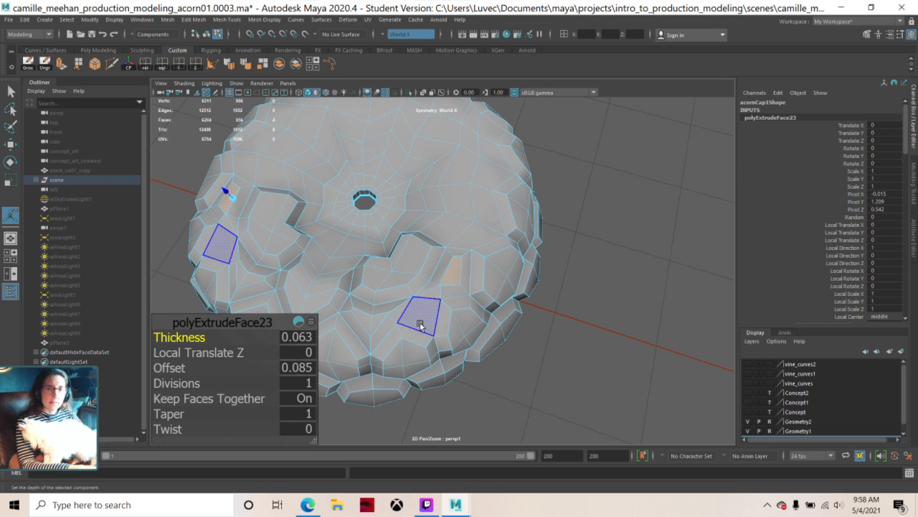
{"action": "left_click", "coordinate": [421, 327]}
{"action": "key", "text": "ctrl+e"}
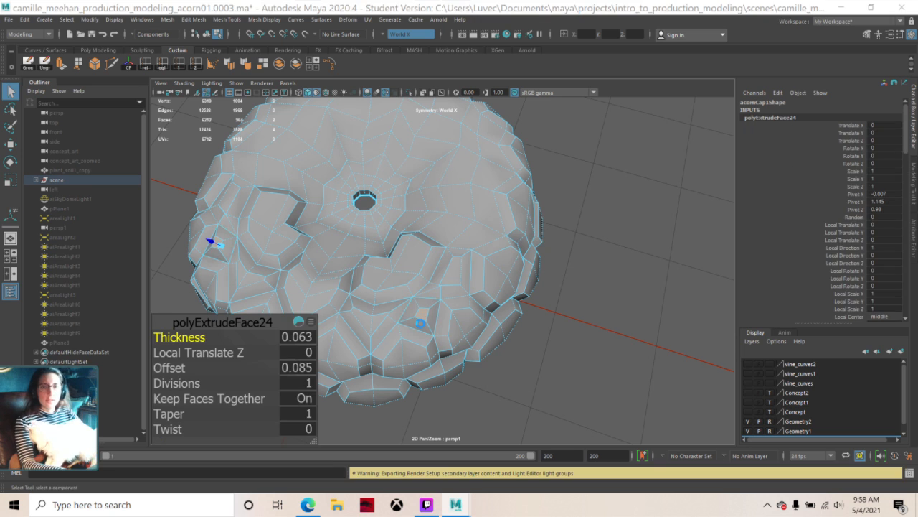
- Save the scene, accept the Student Version notice, and reactivate the Show Manipulator tool
{"action": "key", "text": "ctrl+s"}
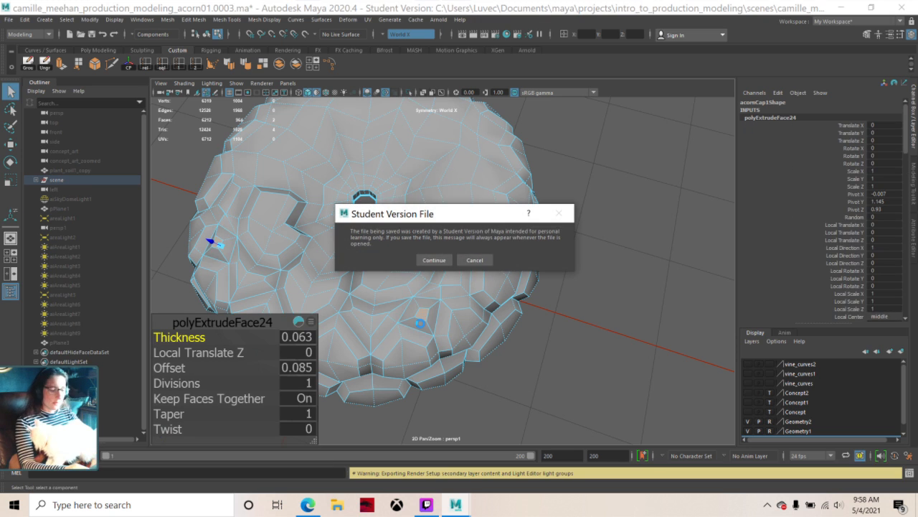
{"action": "left_click", "coordinate": [434, 261]}
{"action": "key", "text": "t"}
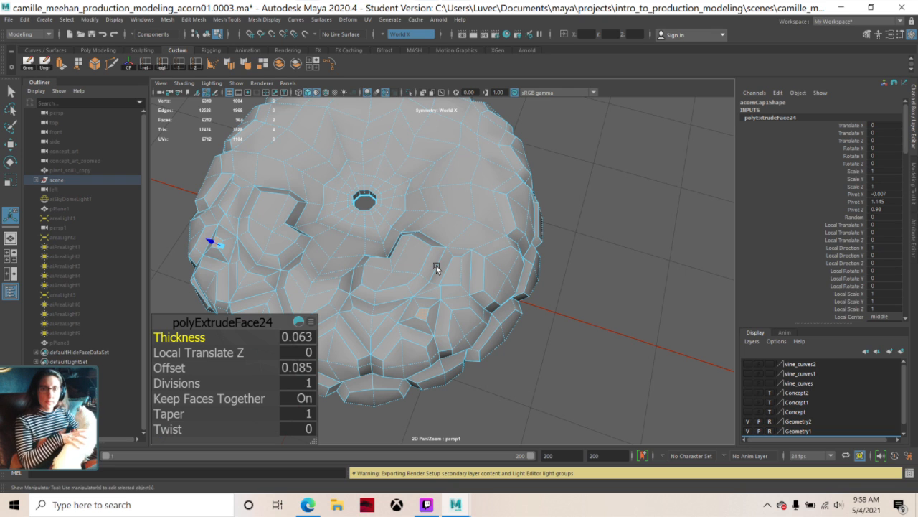
- Clear the face selection on the acorn cap and save the scene again, accepting the Student Version notice
{"action": "left_click", "coordinate": [430, 271]}
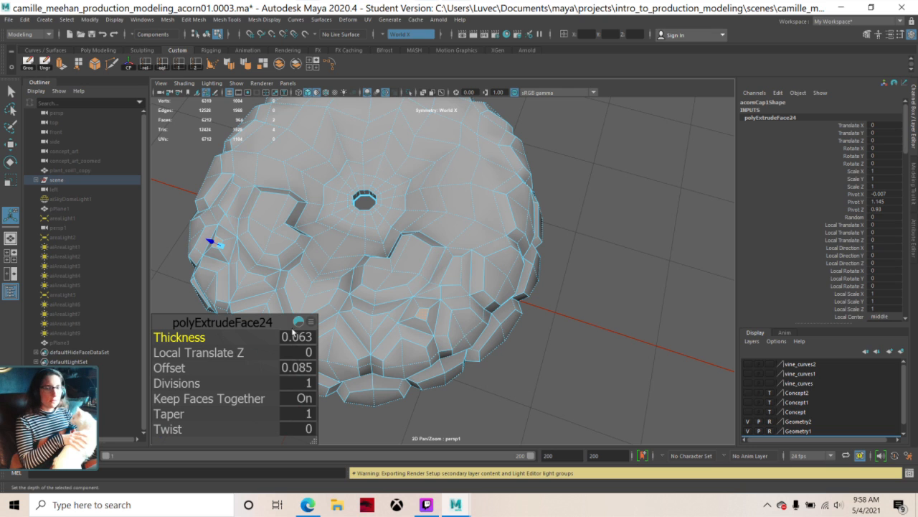
{"action": "left_click", "coordinate": [645, 396]}
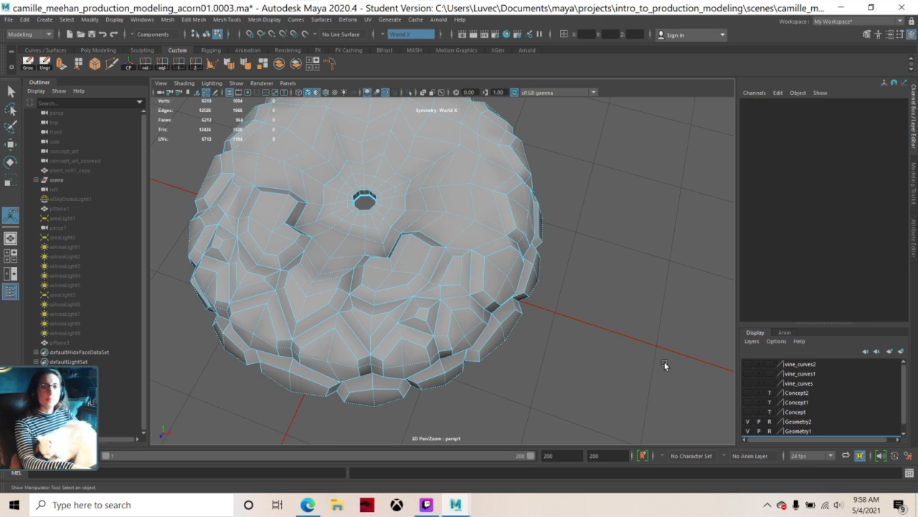
{"action": "left_click_drag", "start_coordinate": [198, 379], "coordinate": [173, 391], "text": "alt"}
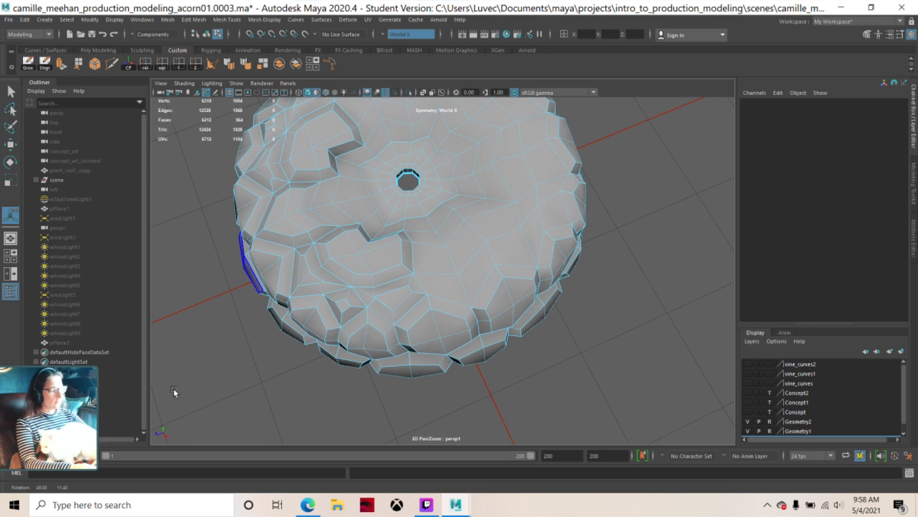
{"action": "key", "text": "q"}
{"action": "key", "text": "ctrl+s"}
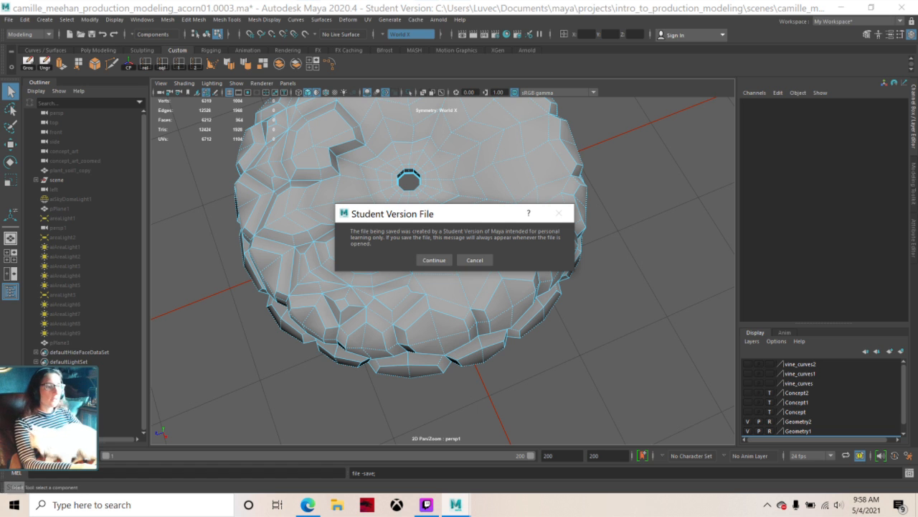
{"action": "left_click", "coordinate": [426, 260]}
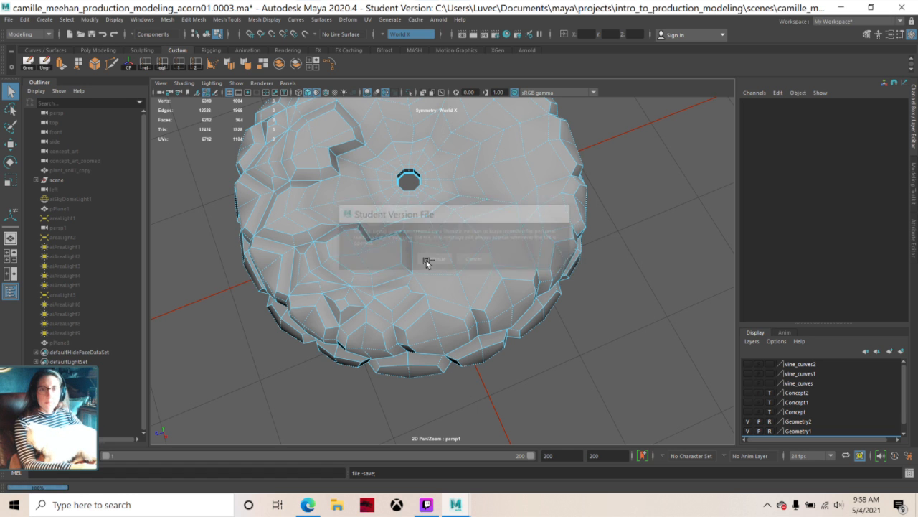
- Extrude the mirrored heart-shaped groups of faces beside the existing upper scales with thickness 0.063 and offset 0.085
{"action": "left_click_drag", "start_coordinate": [400, 308], "coordinate": [359, 305], "text": "alt"}
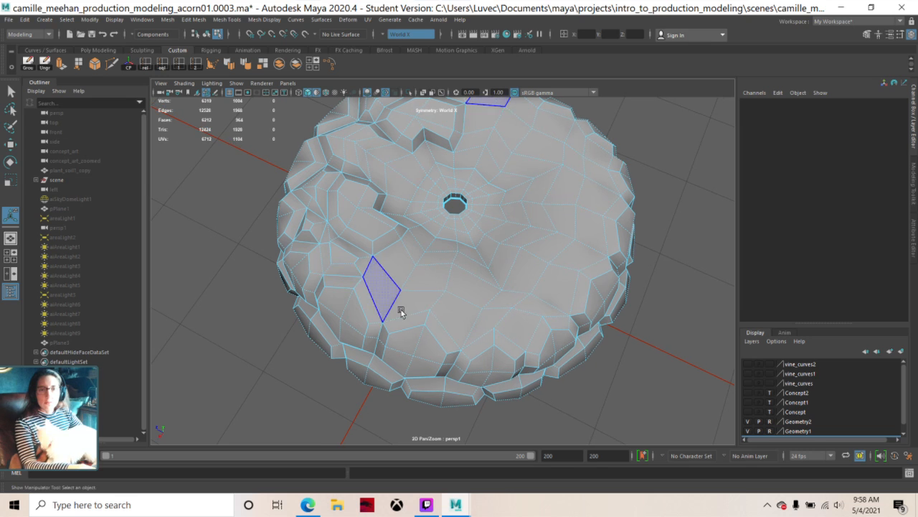
{"action": "left_click", "coordinate": [399, 311]}
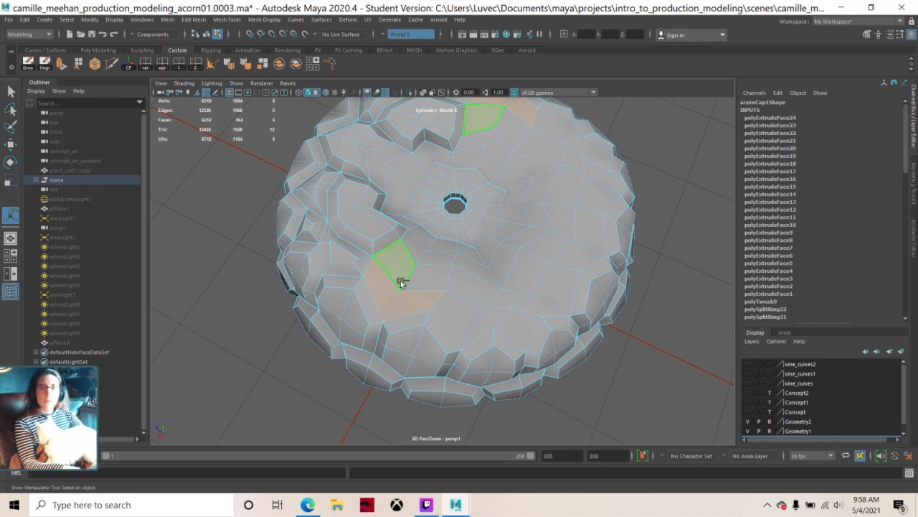
{"action": "left_click", "coordinate": [427, 278]}
{"action": "left_click", "coordinate": [405, 323]}
{"action": "left_click", "coordinate": [362, 339]}
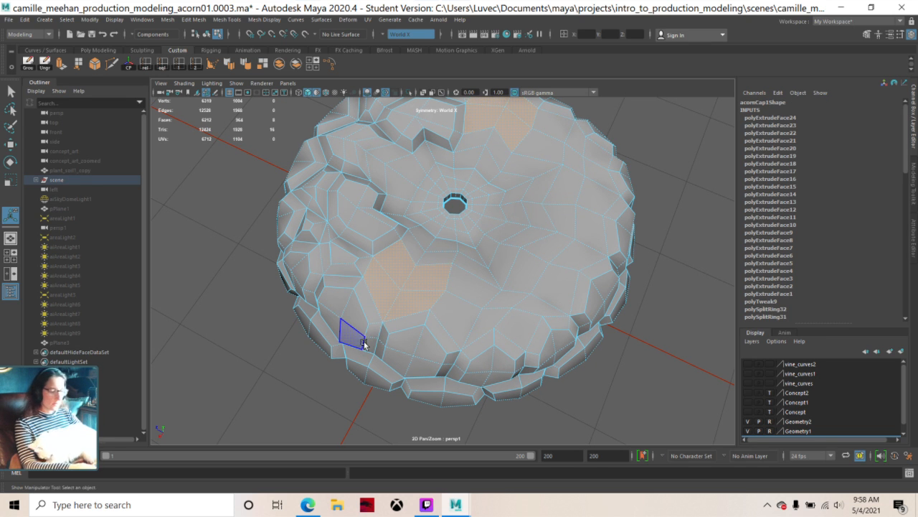
{"action": "left_click_drag", "start_coordinate": [381, 328], "coordinate": [332, 356], "text": "alt"}
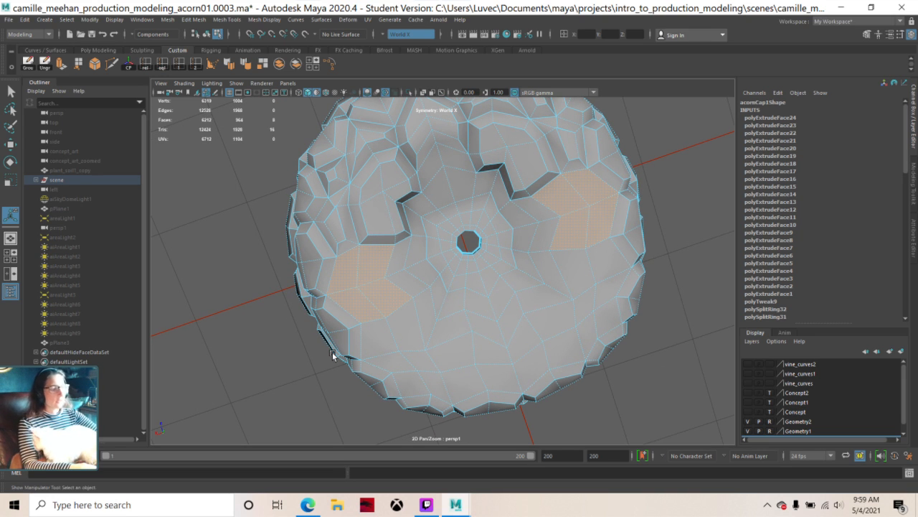
{"action": "key", "text": "ctrl+e"}
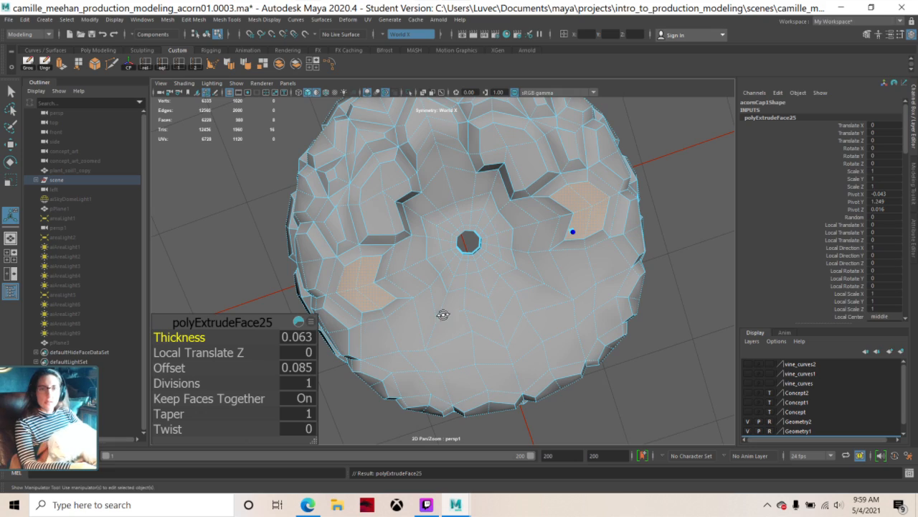
- Undo the last face extrusion and extrude the same mirrored groups again with thickness 0.063 and offset 0.085
{"action": "left_click_drag", "start_coordinate": [443, 314], "coordinate": [406, 281], "text": "alt"}
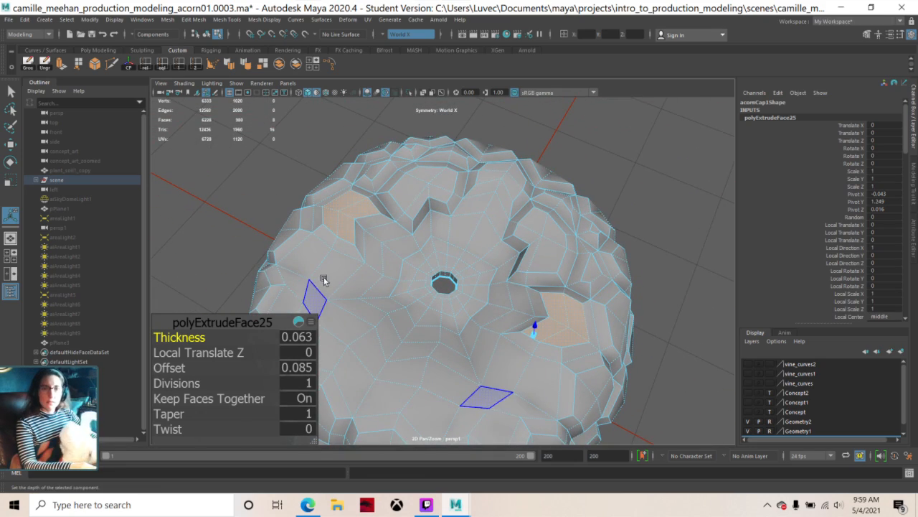
{"action": "left_click_drag", "start_coordinate": [324, 282], "coordinate": [464, 287], "text": "alt"}
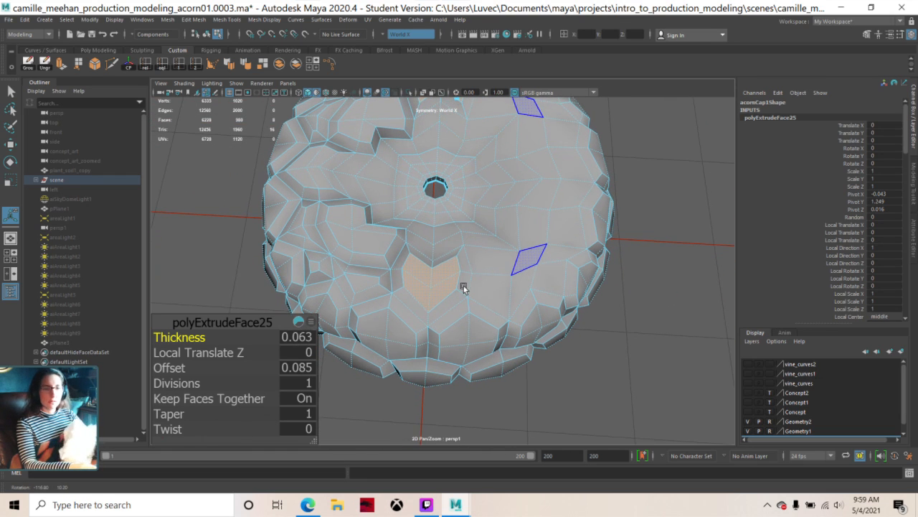
{"action": "key", "text": "ctrl+z"}
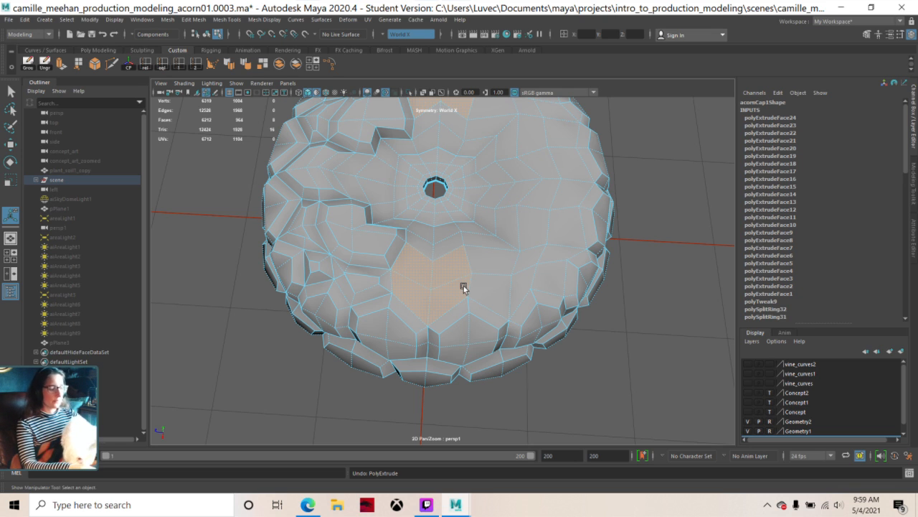
{"action": "key", "text": "ctrl+e"}
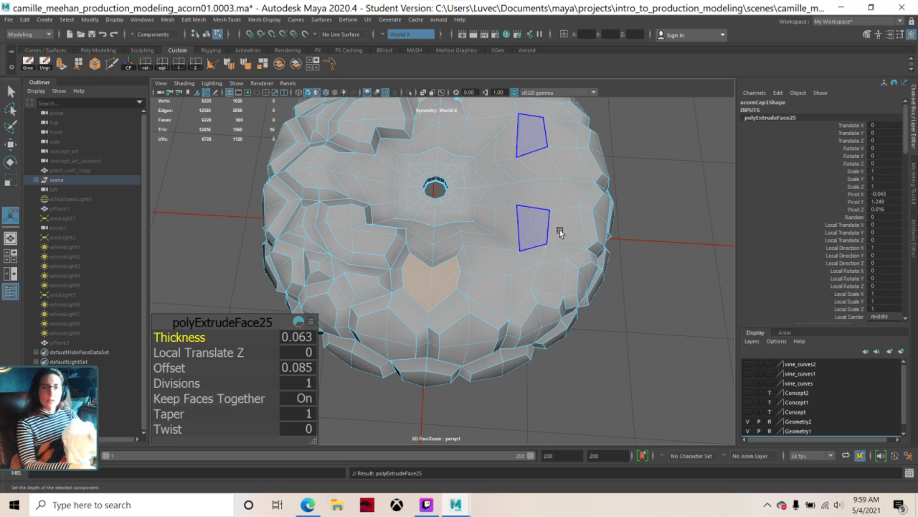
- Select the mirrored groups of faces running from the newest extruded scales inward to the edge of the central stem hole
{"action": "left_click_drag", "start_coordinate": [571, 241], "coordinate": [453, 319], "text": "alt"}
{"action": "scroll", "coordinate": [452, 332], "scroll_direction": "down", "scroll_amount": 2}
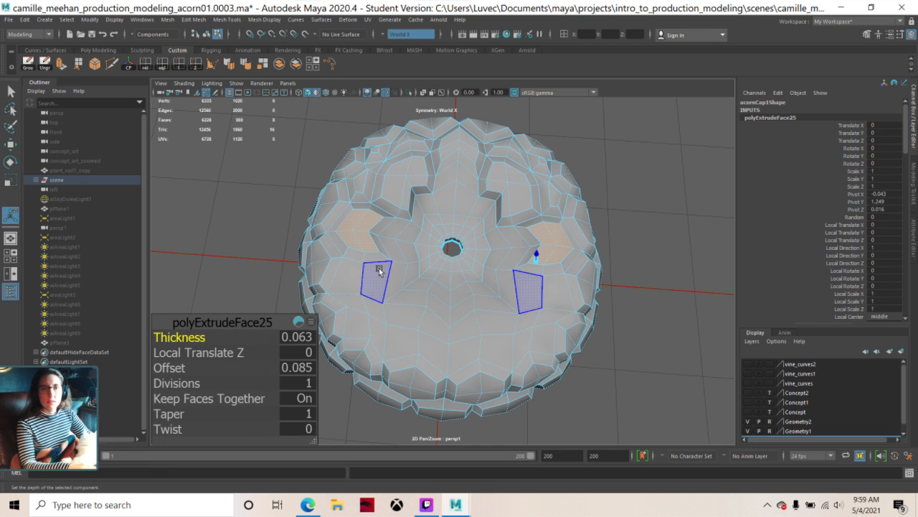
{"action": "left_click_drag", "start_coordinate": [370, 285], "coordinate": [419, 264], "text": "alt"}
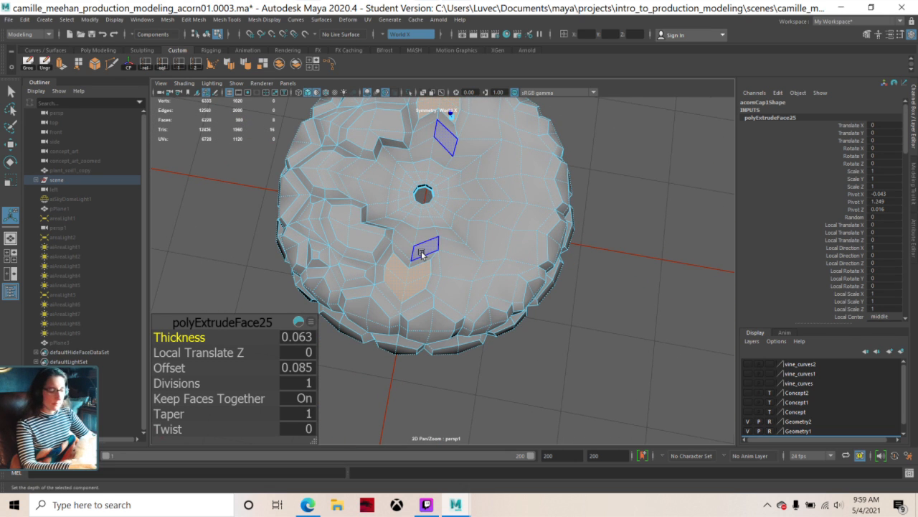
{"action": "left_click", "coordinate": [421, 253]}
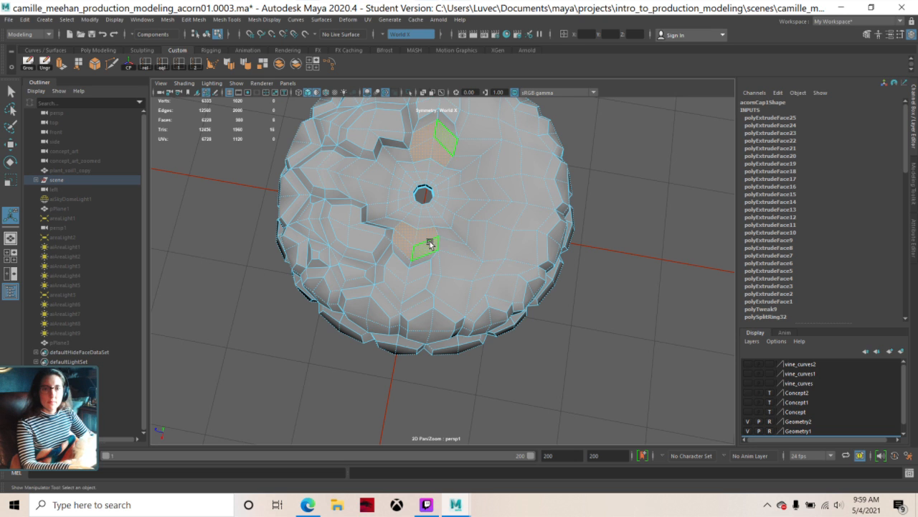
{"action": "scroll", "coordinate": [431, 239], "scroll_direction": "up", "scroll_amount": 5}
{"action": "left_click", "coordinate": [449, 195], "text": "shift"}
{"action": "left_click", "coordinate": [434, 191], "text": "shift"}
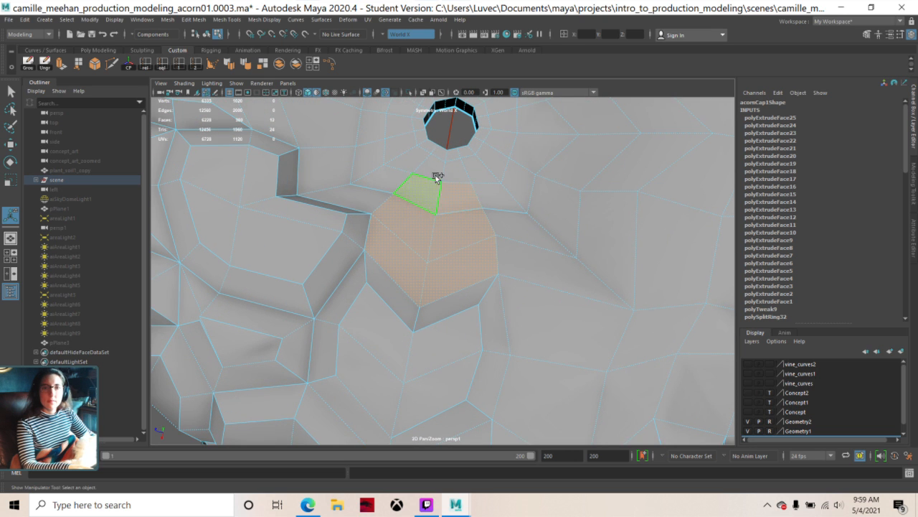
{"action": "left_click", "coordinate": [437, 175], "text": "shift"}
{"action": "left_click", "coordinate": [457, 168], "text": "shift"}
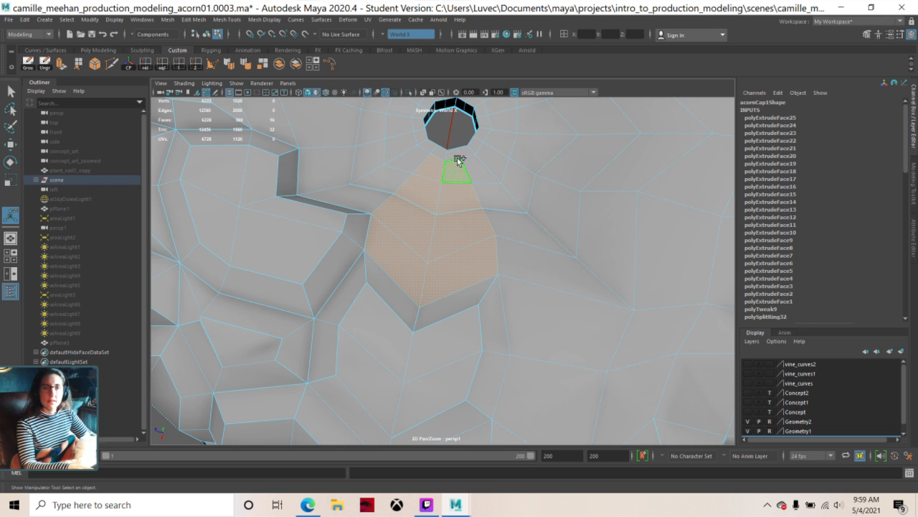
{"action": "left_click", "coordinate": [451, 155], "text": "shift"}
{"action": "left_click", "coordinate": [440, 154], "text": "shift"}
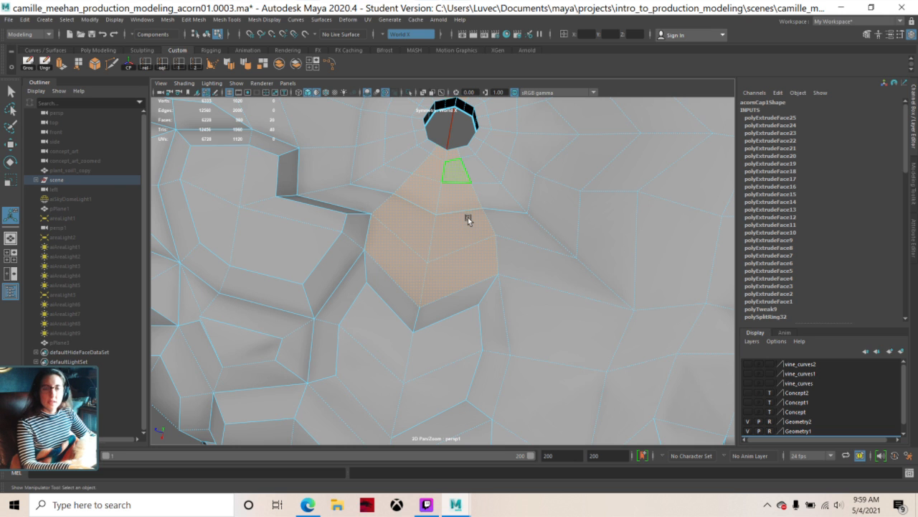
- Try adding the small side faces of the central stem rim to the mirrored face selection
{"action": "left_click_drag", "start_coordinate": [378, 175], "coordinate": [384, 220], "text": "alt"}
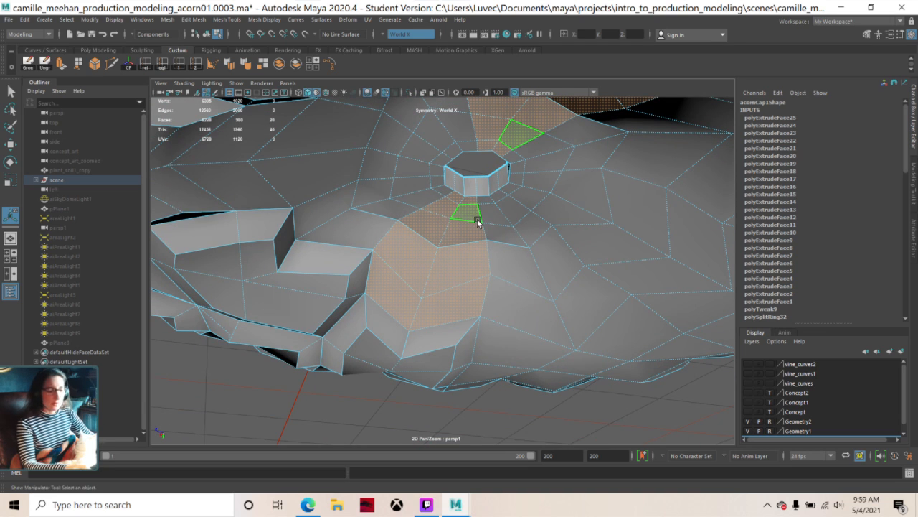
{"action": "left_click", "coordinate": [473, 187], "text": "shift"}
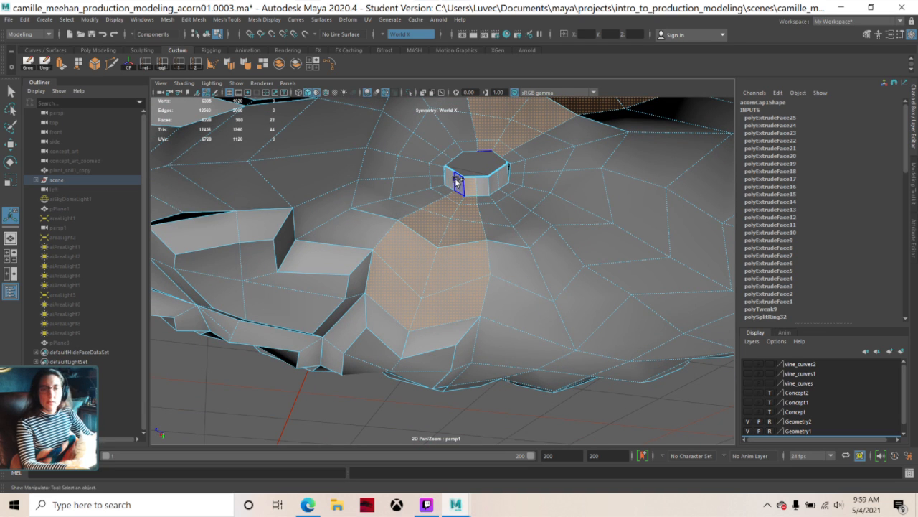
{"action": "left_click", "coordinate": [460, 184], "text": "shift"}
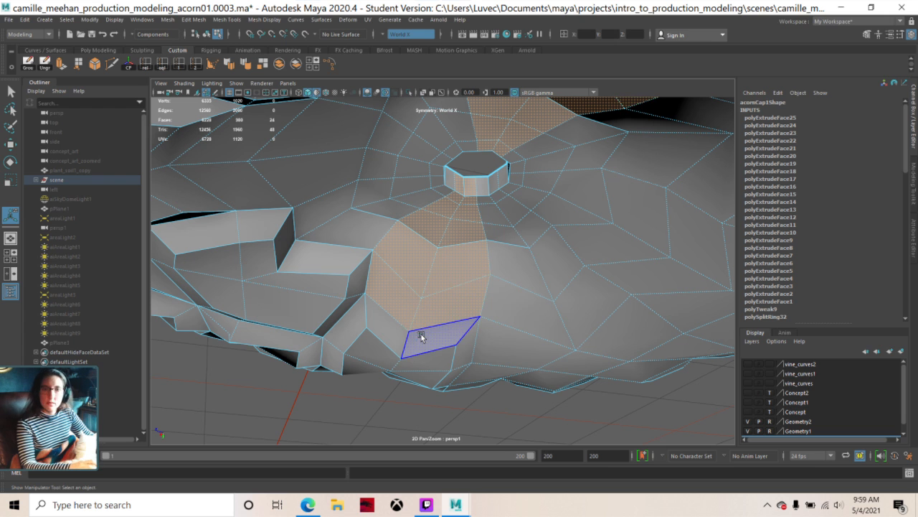
{"action": "mouse_move", "coordinate": [421, 335]}
{"action": "left_mouse_down", "text": "alt"}
{"action": "mouse_move", "coordinate": [421, 305]}
{"action": "mouse_move", "coordinate": [411, 322]}
{"action": "left_mouse_up", "text": "alt"}
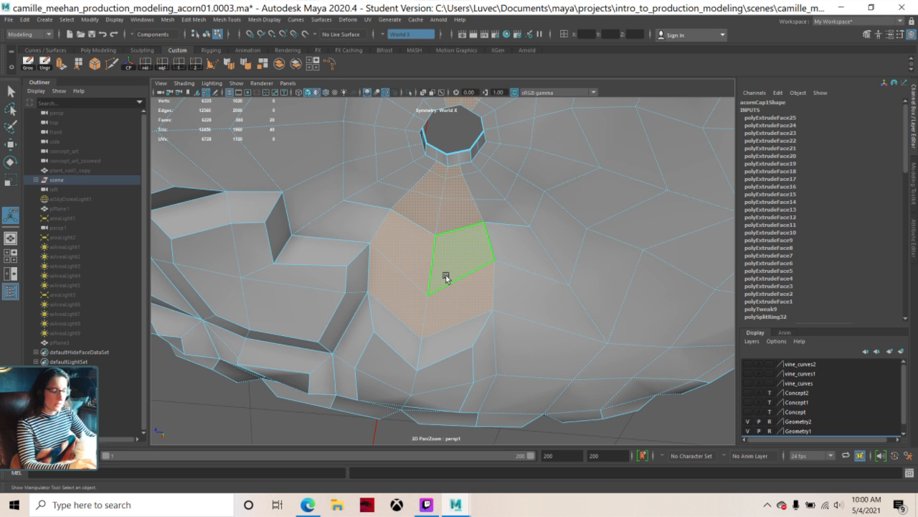
{"action": "left_click_drag", "start_coordinate": [460, 329], "coordinate": [410, 269], "text": "alt"}
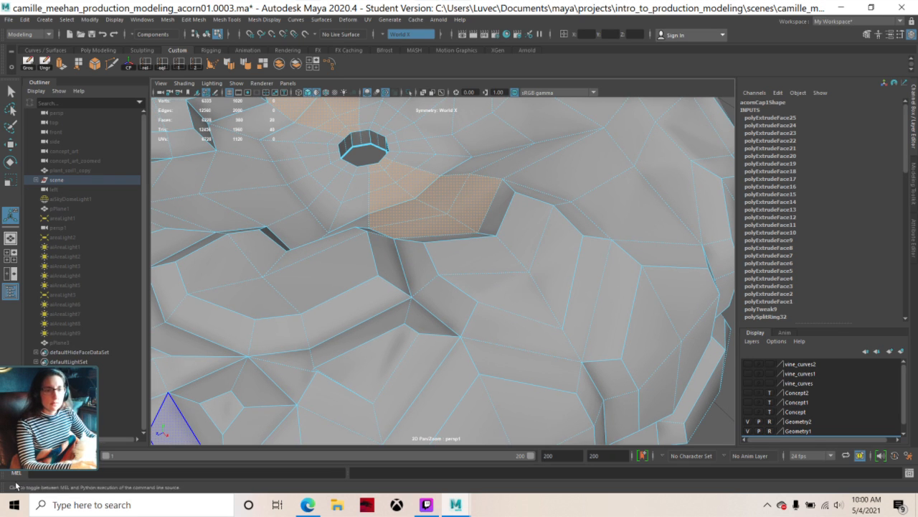
- Switch to PureRef by searching for it and opening the recent intro-production-modeling reference board
{"action": "left_click", "coordinate": [15, 505]}
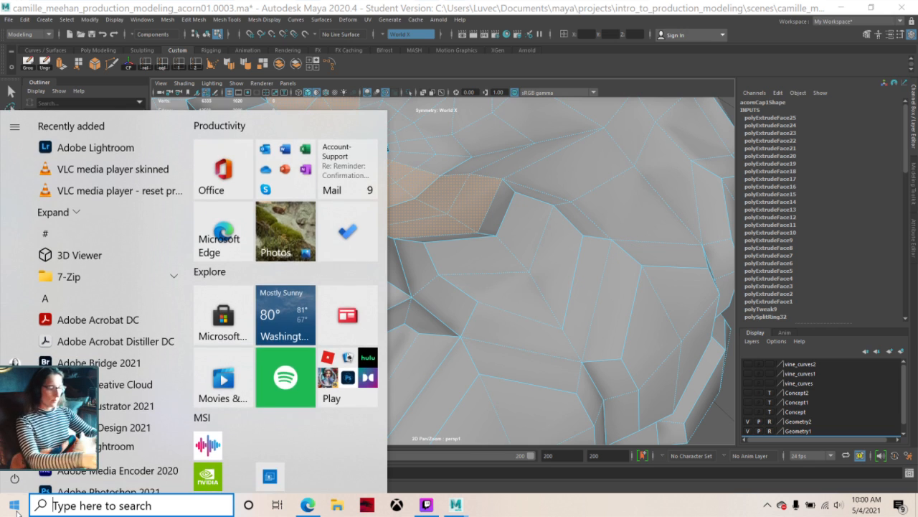
{"action": "type", "text": "pure"}
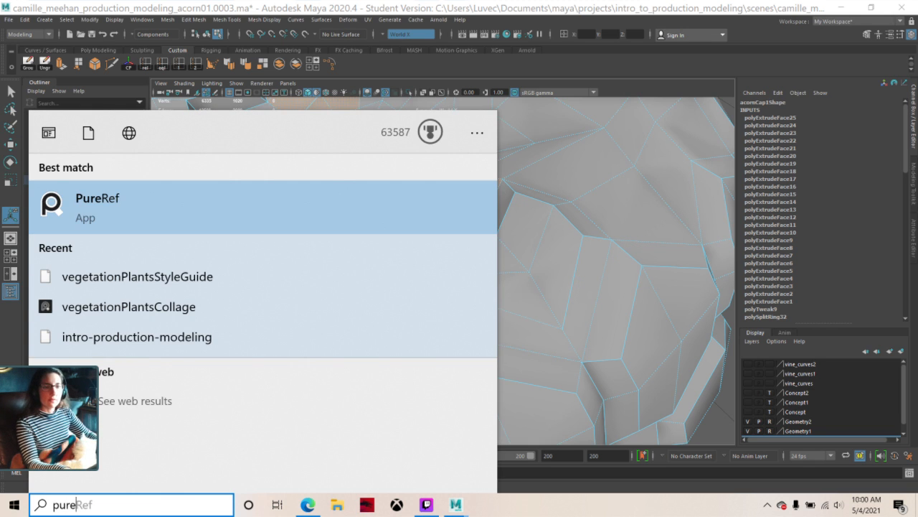
{"action": "left_click", "coordinate": [138, 337]}
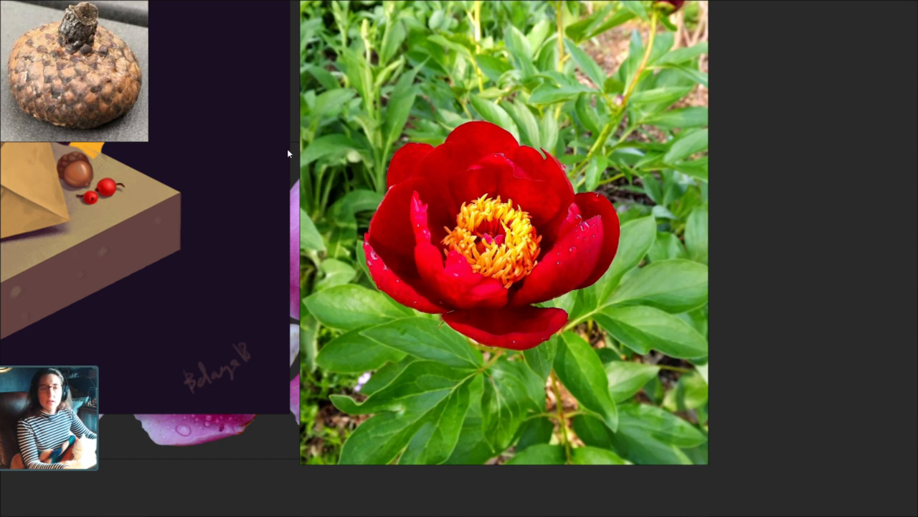
- Take the reference board out of its maximized view so it floats in a smaller window over Maya
{"action": "right_click", "coordinate": [171, 115]}
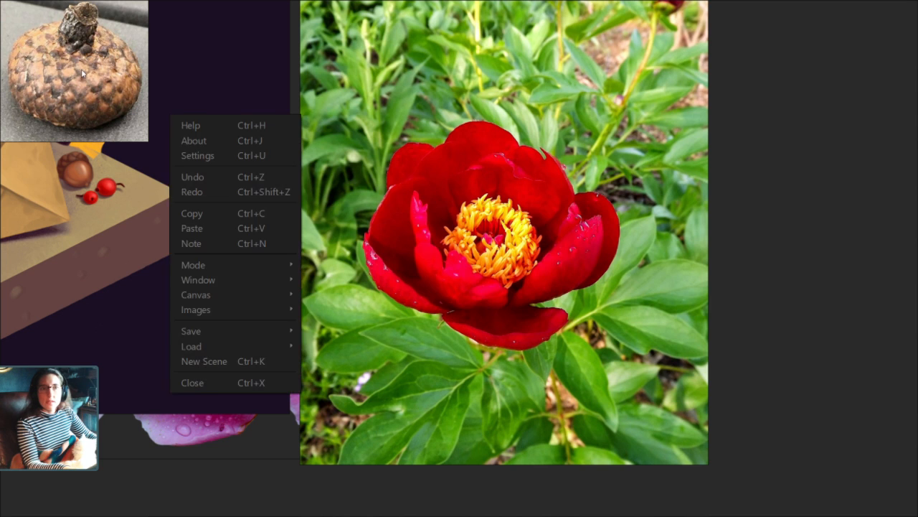
{"action": "left_click", "coordinate": [79, 72]}
{"action": "left_click", "coordinate": [81, 74]}
{"action": "left_click", "coordinate": [93, 208]}
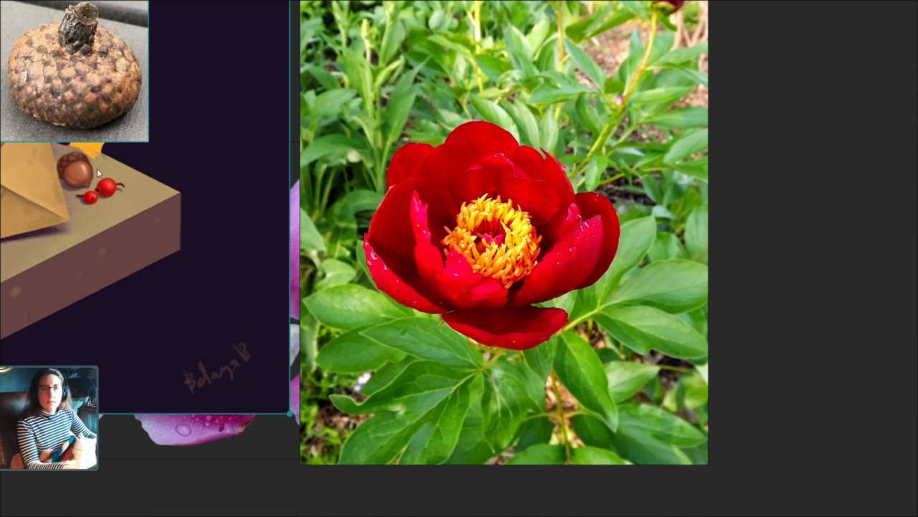
{"action": "right_click", "coordinate": [97, 158]}
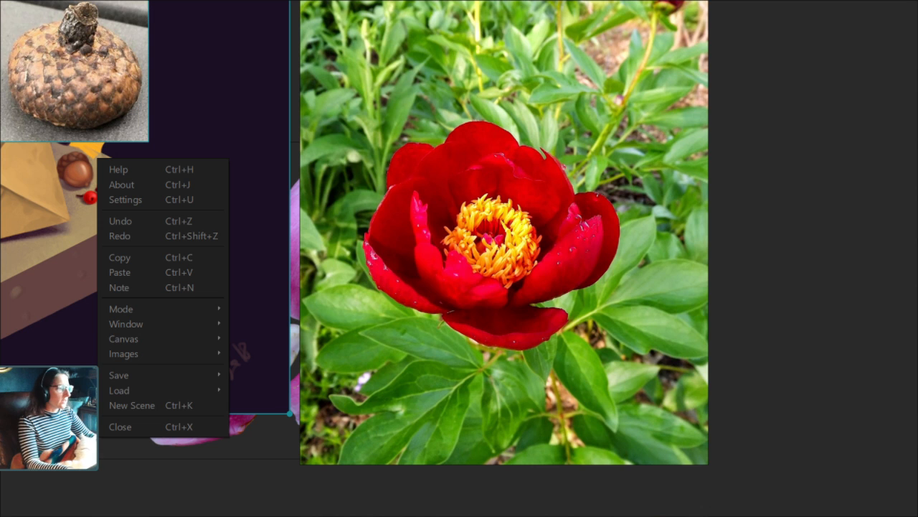
{"action": "key", "text": "Escape"}
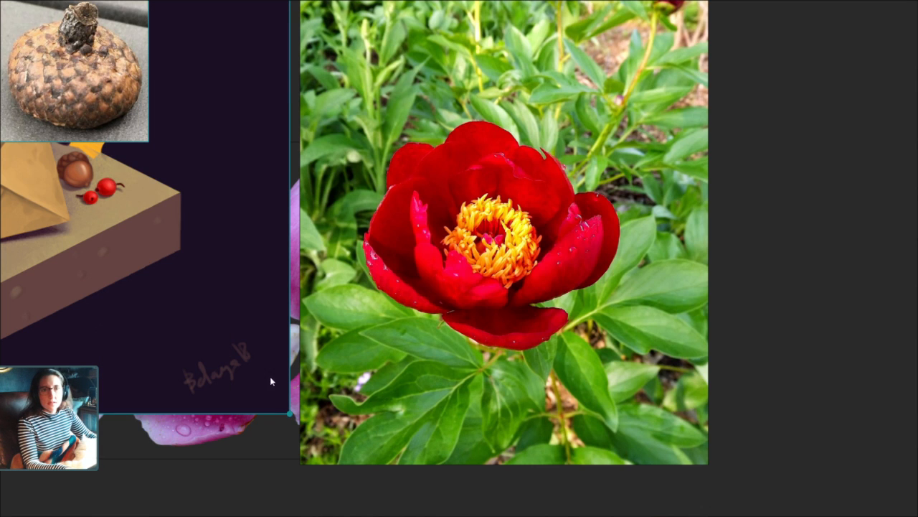
{"action": "right_click", "coordinate": [201, 265]}
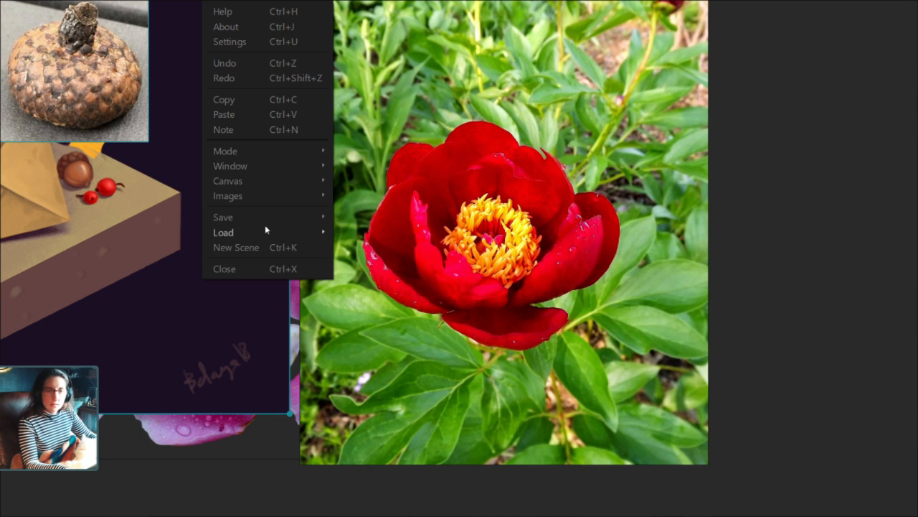
{"action": "mouse_move", "coordinate": [261, 165]}
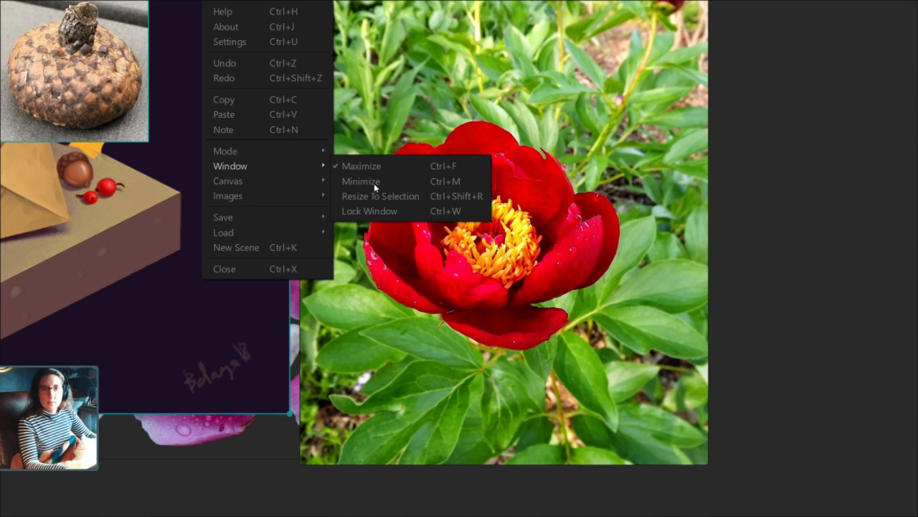
{"action": "left_click", "coordinate": [74, 109]}
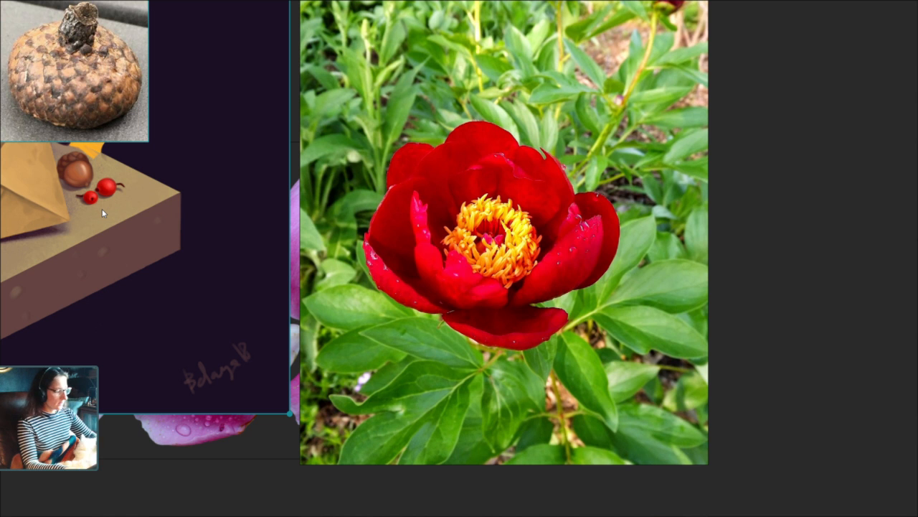
{"action": "key", "text": "ctrl+f"}
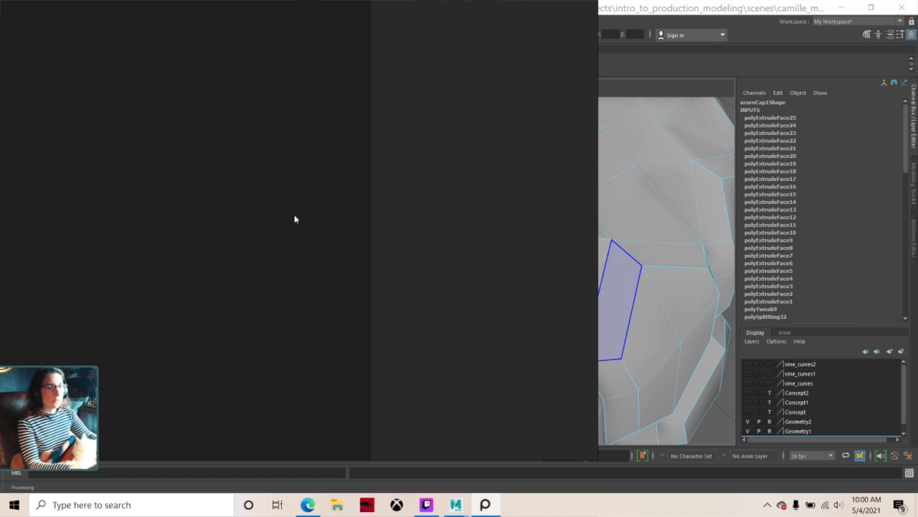
- Place the reference window beside the acorn cap model and enlarge the acorn cap photo inside it
{"action": "right_click_drag", "start_coordinate": [295, 215], "coordinate": [0, 316]}
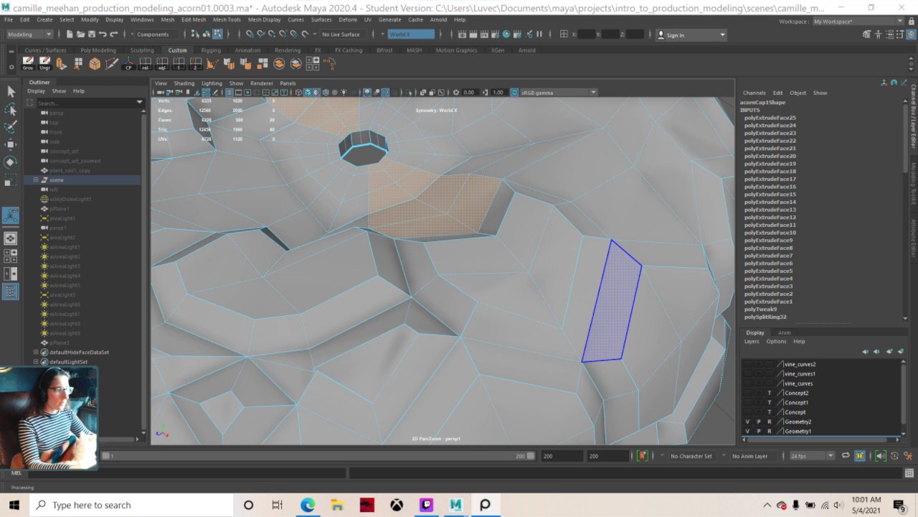
{"action": "right_click_drag", "start_coordinate": [0, 133], "coordinate": [769, 277]}
{"action": "scroll", "coordinate": [769, 279], "scroll_direction": "up", "scroll_amount": 3}
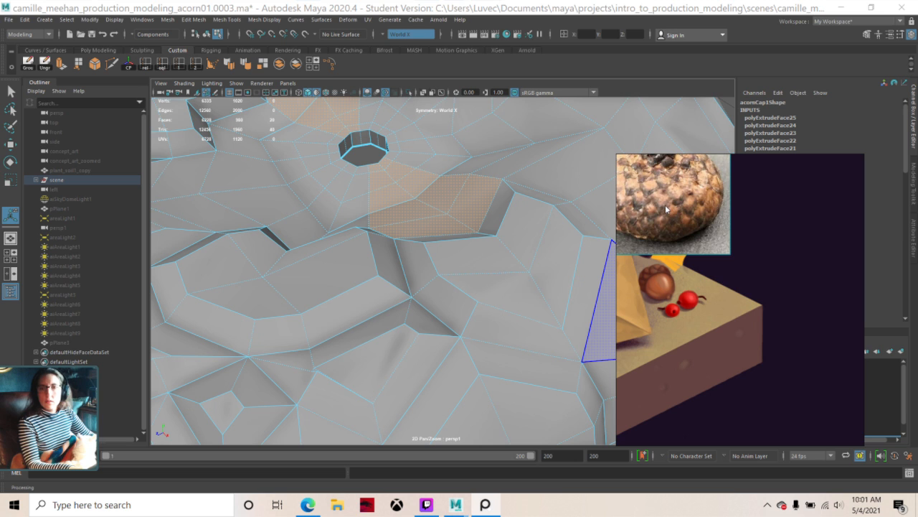
{"action": "right_click_drag", "start_coordinate": [665, 204], "coordinate": [761, 282]}
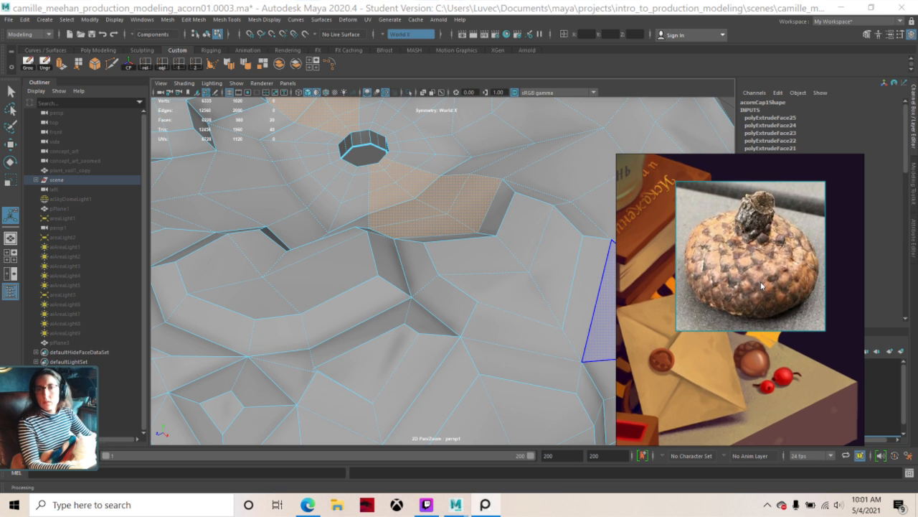
{"action": "scroll", "coordinate": [760, 281], "scroll_direction": "up", "scroll_amount": 2}
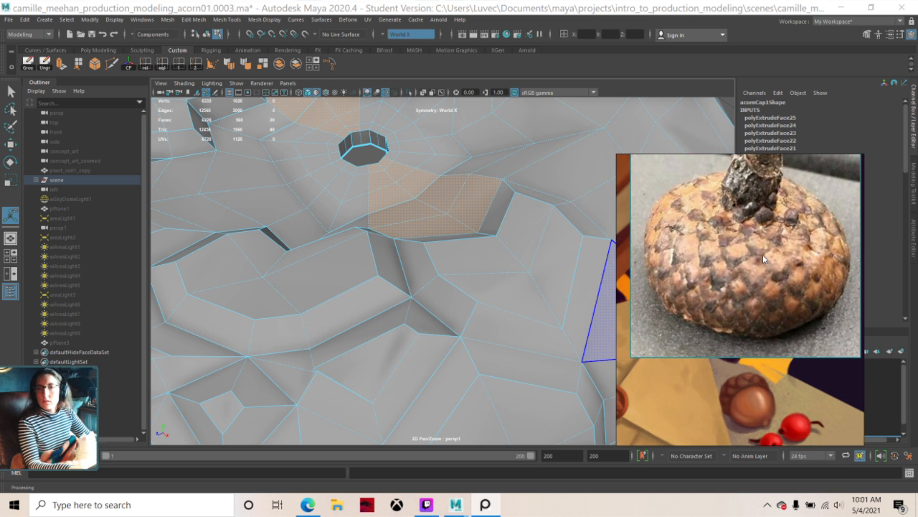
- Enlarge the acorn cap photo in the reference window and refine the mirrored face selection for the scale beside the stem hole
{"action": "scroll", "coordinate": [763, 260], "scroll_direction": "down", "scroll_amount": 1}
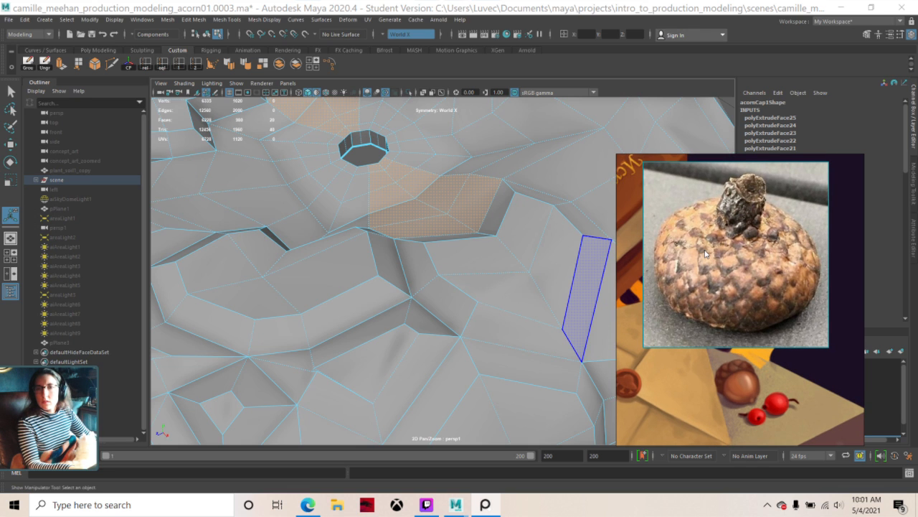
{"action": "scroll", "coordinate": [705, 253], "scroll_direction": "up", "scroll_amount": 2}
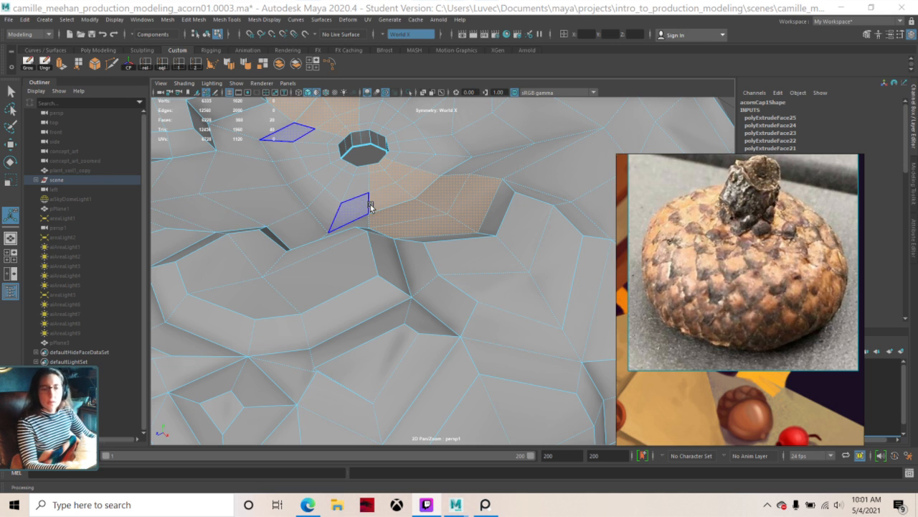
{"action": "left_click_drag", "start_coordinate": [413, 191], "coordinate": [389, 141], "text": "alt"}
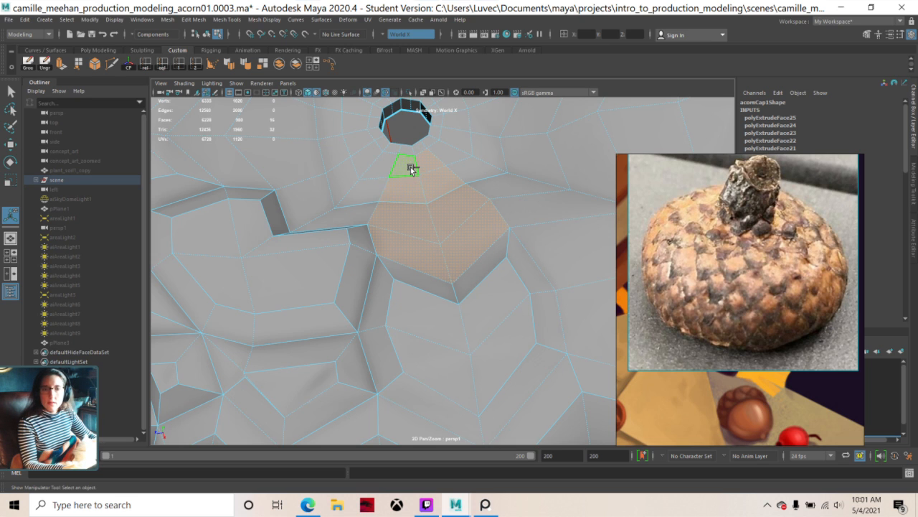
{"action": "left_click_drag", "start_coordinate": [449, 248], "coordinate": [332, 223], "text": "alt"}
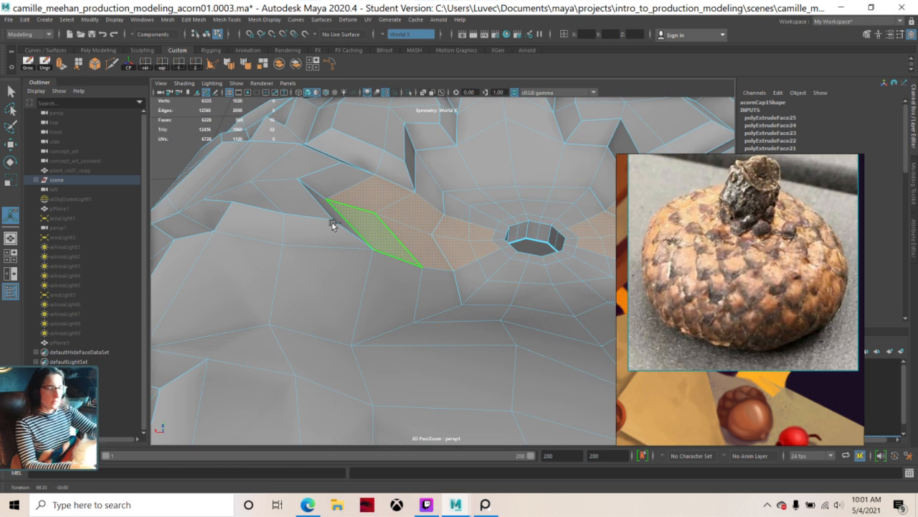
- Try extruding the mirrored scale faces and then the small rim faces beside the stem hole, with thickness 0.063 and offset 0.085
{"action": "key", "text": "ctrl+e"}
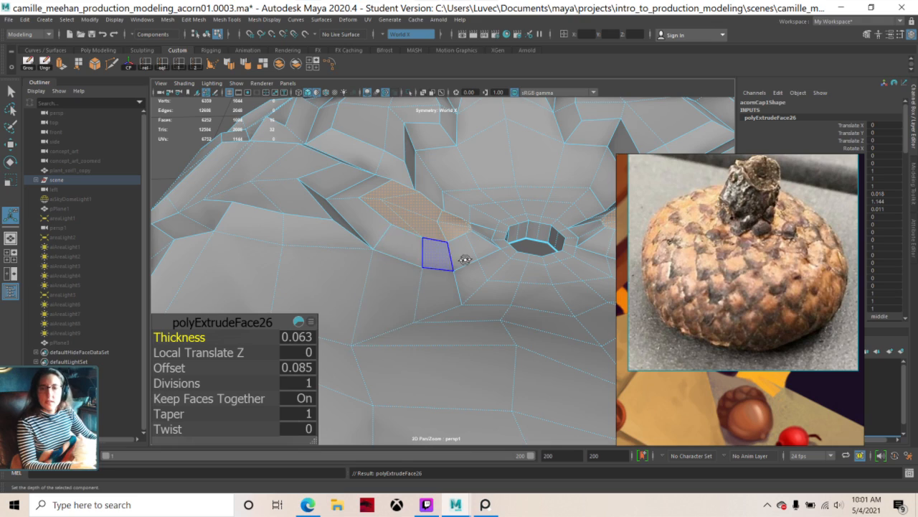
{"action": "left_click_drag", "start_coordinate": [464, 259], "coordinate": [379, 272], "text": "alt"}
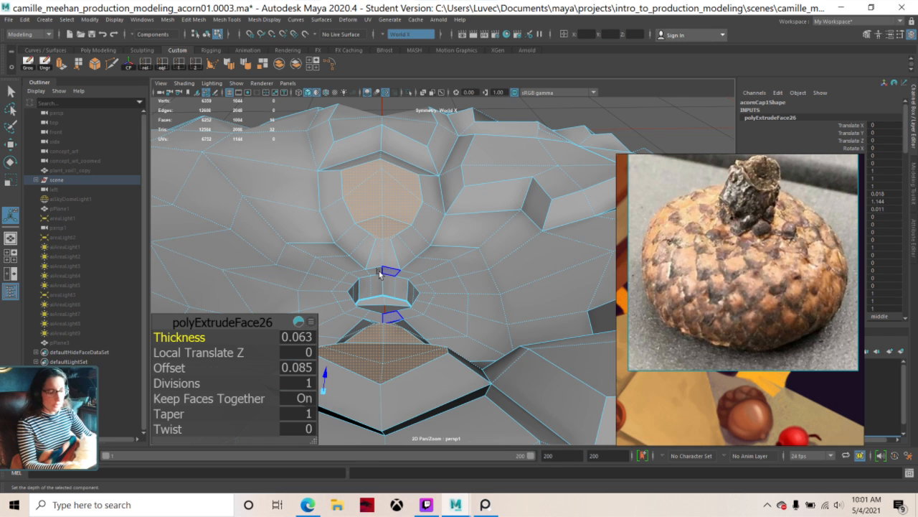
{"action": "left_click", "coordinate": [380, 274]}
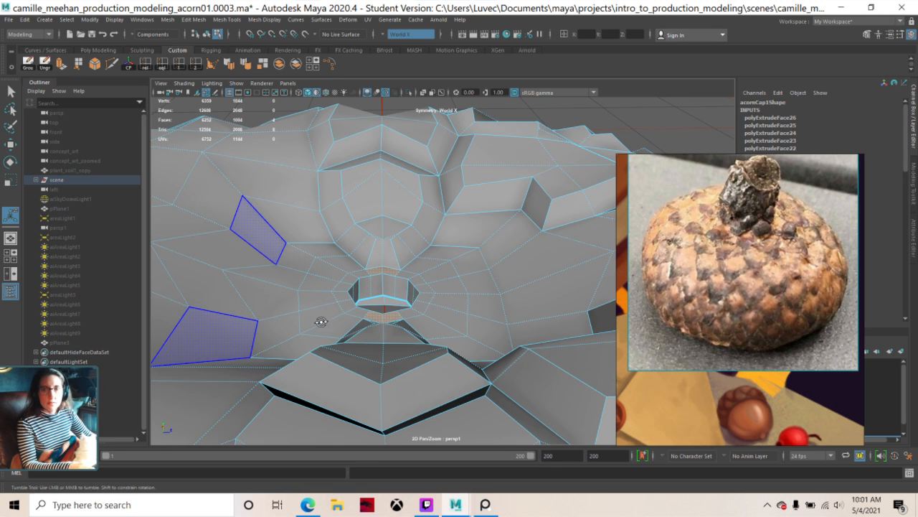
{"action": "left_click_drag", "start_coordinate": [318, 322], "coordinate": [450, 340], "text": "alt"}
{"action": "key", "text": "ctrl+e"}
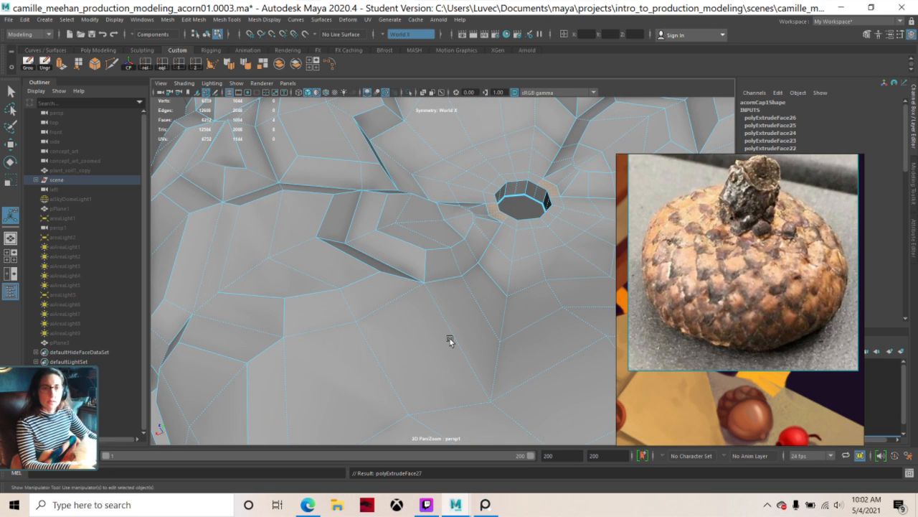
{"action": "scroll", "coordinate": [534, 207], "scroll_direction": "up", "scroll_amount": 4}
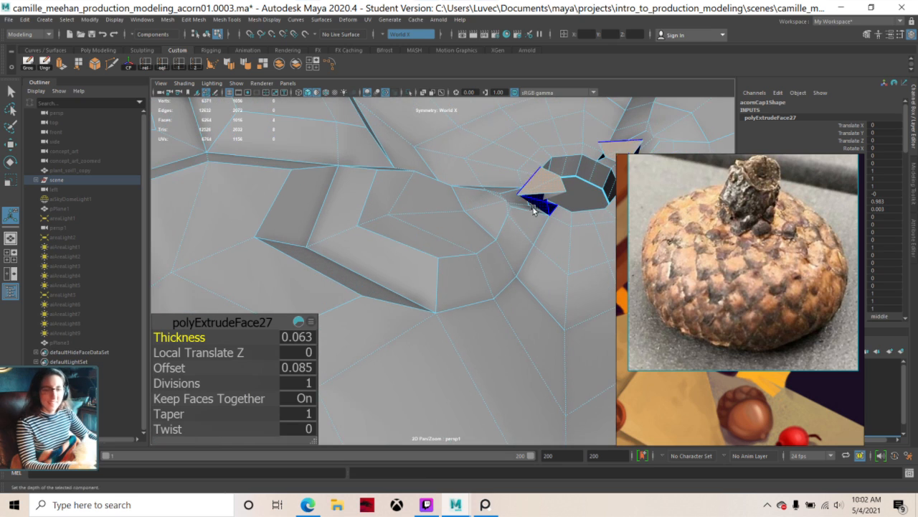
- Undo the extrusions of the small rim faces and the mirrored scale faces
{"action": "left_click_drag", "start_coordinate": [517, 223], "coordinate": [343, 361], "text": "alt"}
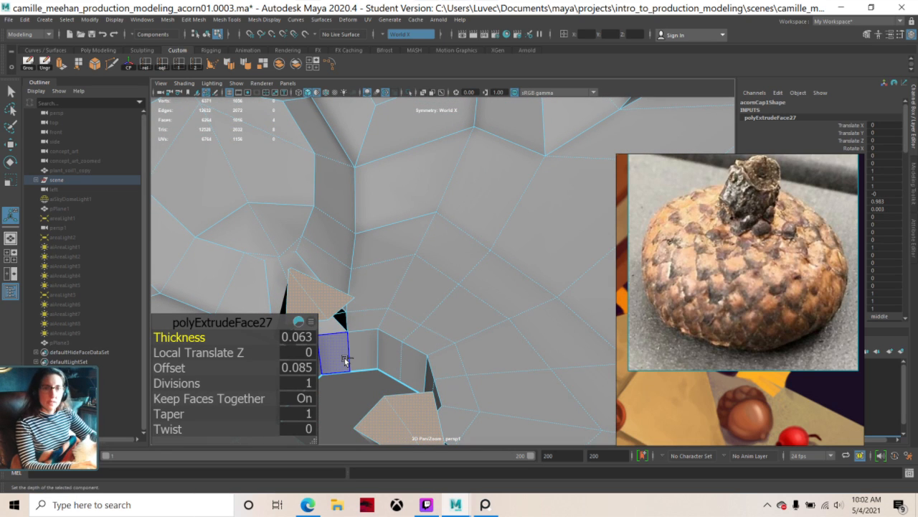
{"action": "key", "text": "ctrl+z"}
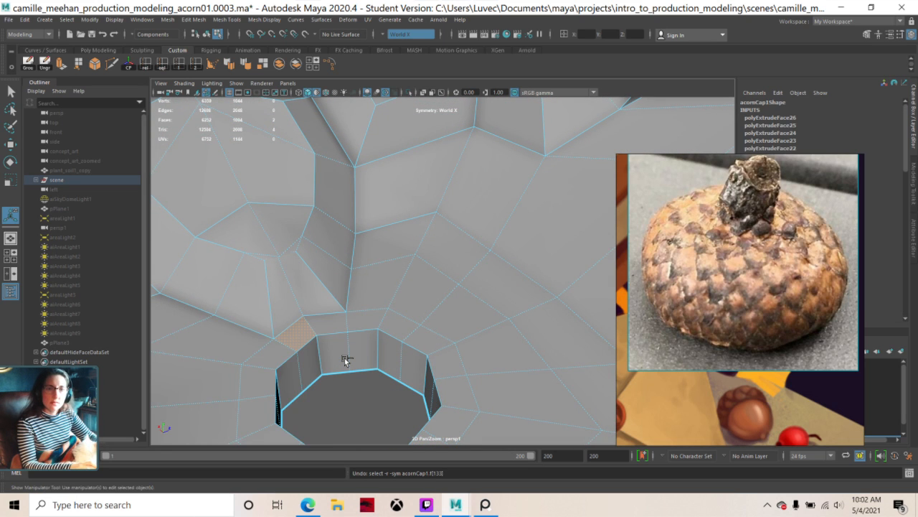
{"action": "key", "text": "ctrl+z"}
{"action": "key", "text": "ctrl+z"}
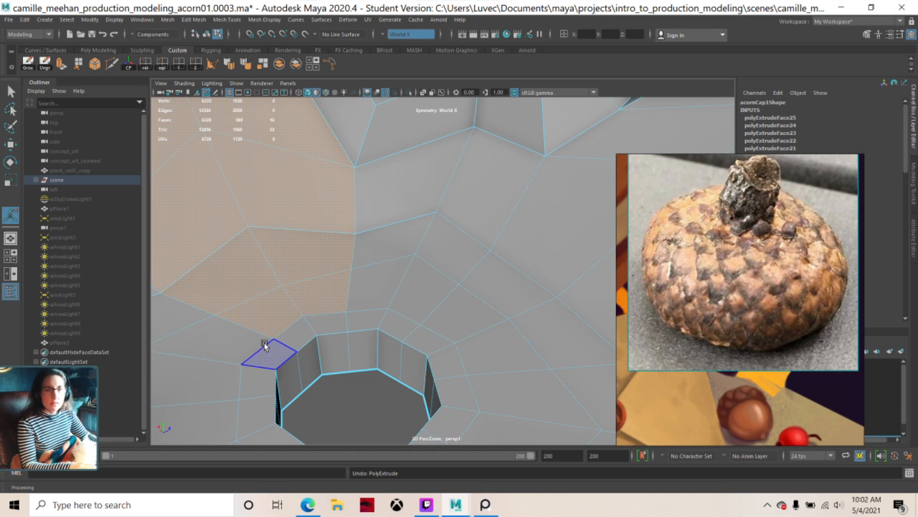
- Extrude the mirrored scale faces beside the stem hole again with thickness 0.063 and offset 0.085
{"action": "left_click_drag", "start_coordinate": [268, 339], "coordinate": [345, 333], "text": "alt"}
{"action": "key", "text": "ctrl+e"}
{"action": "left_click_drag", "start_coordinate": [363, 377], "coordinate": [445, 338], "text": "alt"}
{"action": "key", "text": "ctrl+z"}
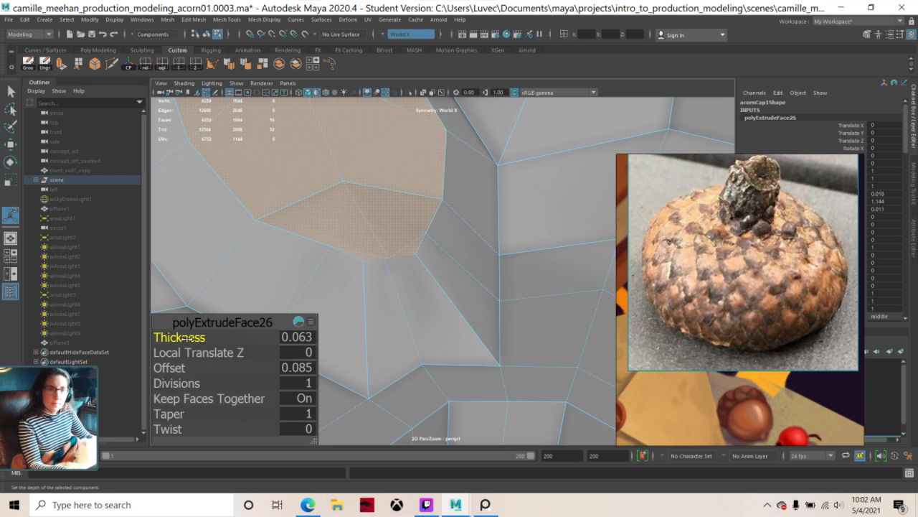
- Set the scale extrusion's thickness to 0.06 and its offset to 0.048
{"action": "left_click_drag", "start_coordinate": [189, 337], "coordinate": [190, 339]}
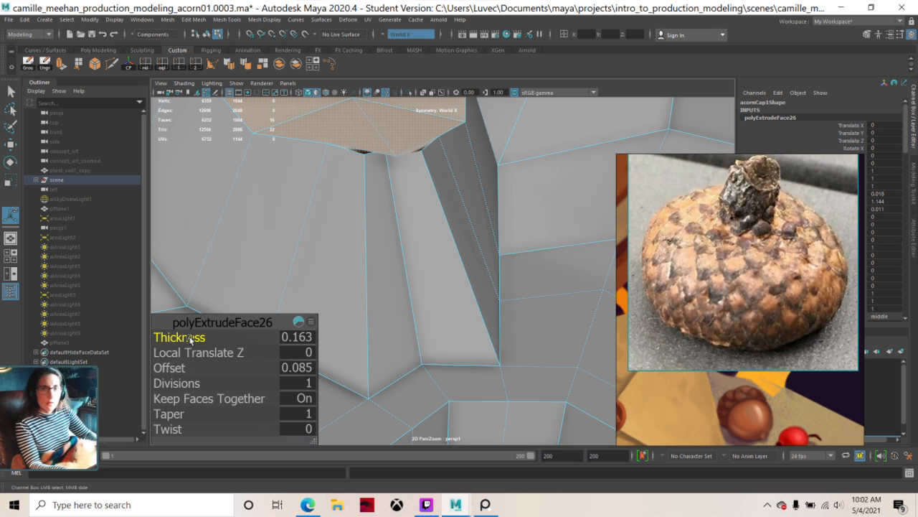
{"action": "key", "text": "ctrl+z"}
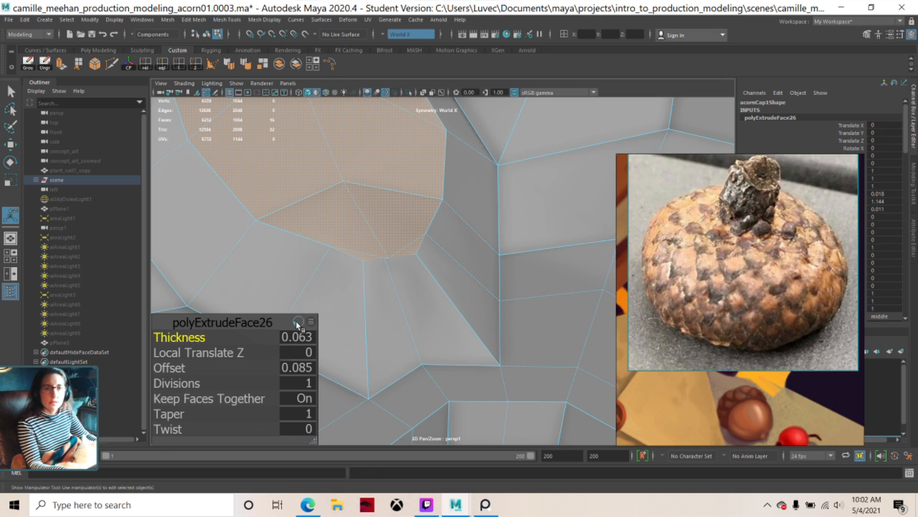
{"action": "left_click_drag", "start_coordinate": [198, 339], "coordinate": [188, 352]}
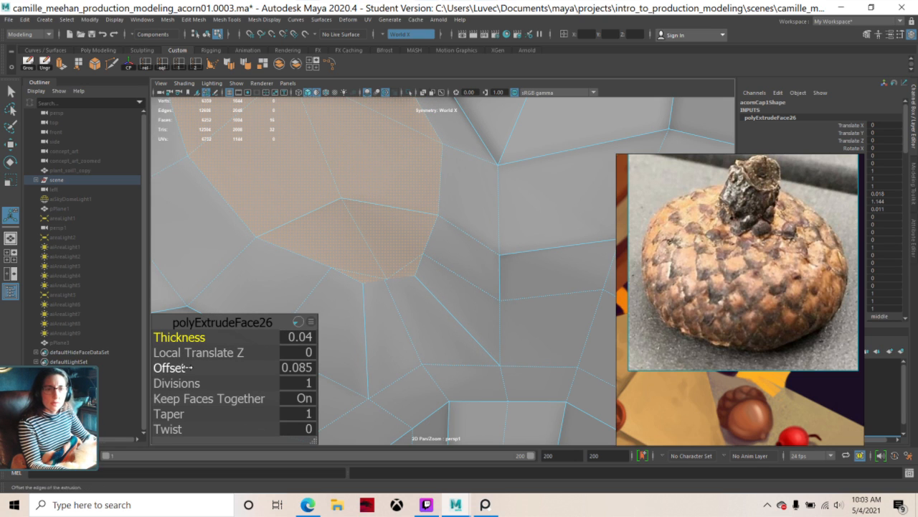
{"action": "left_click_drag", "start_coordinate": [185, 368], "coordinate": [177, 378]}
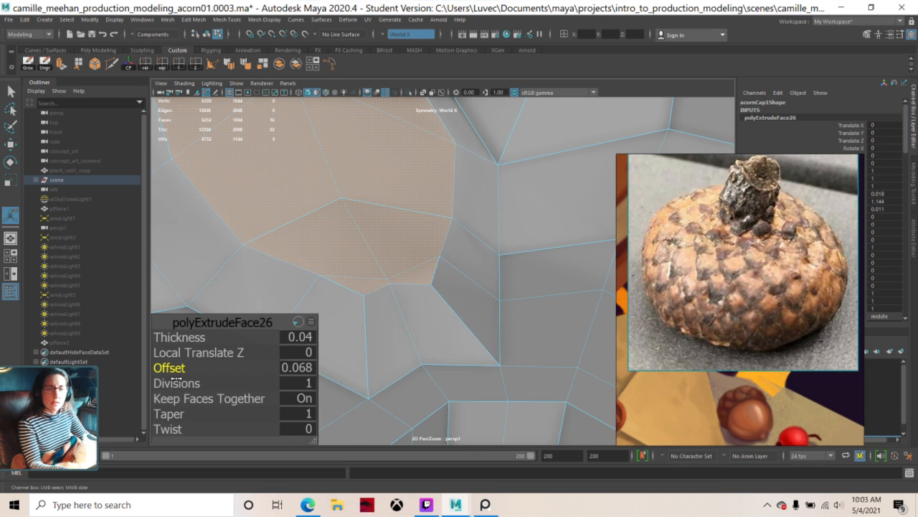
{"action": "scroll", "coordinate": [339, 298], "scroll_direction": "down", "scroll_amount": 5}
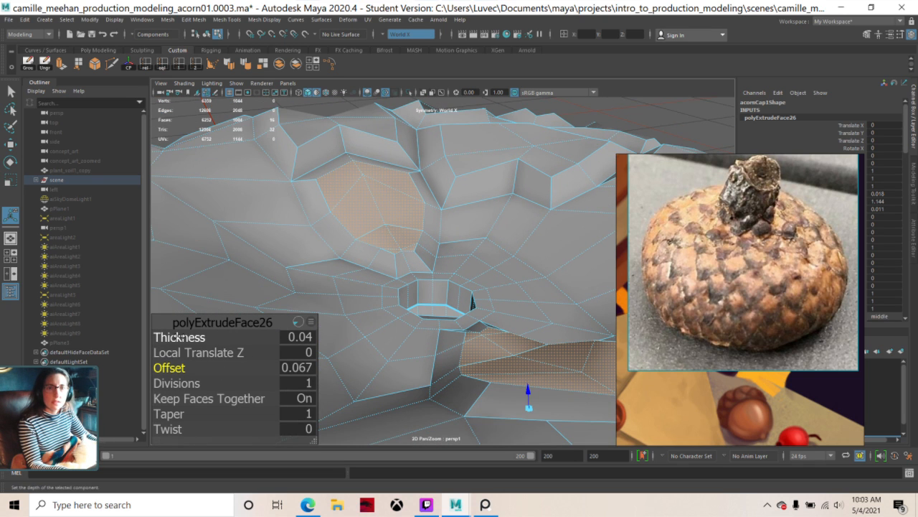
{"action": "left_click_drag", "start_coordinate": [179, 335], "coordinate": [189, 331]}
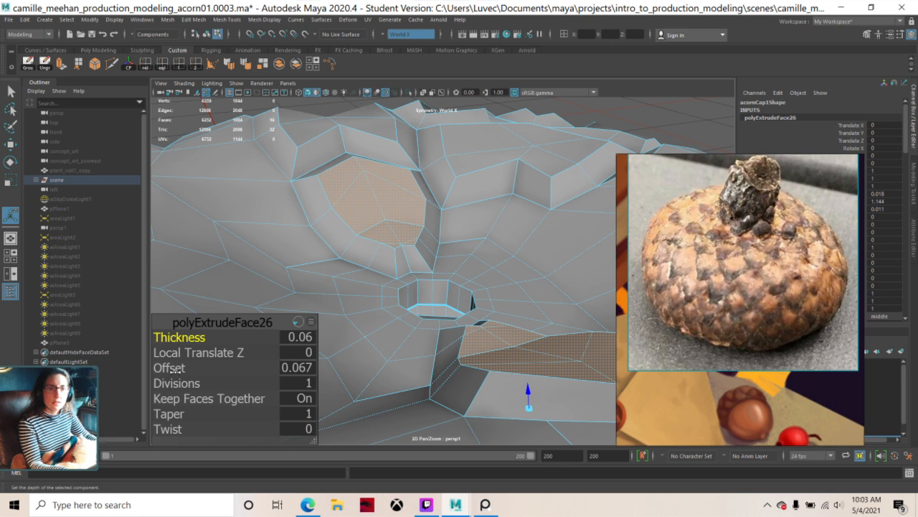
{"action": "left_click_drag", "start_coordinate": [176, 369], "coordinate": [165, 378]}
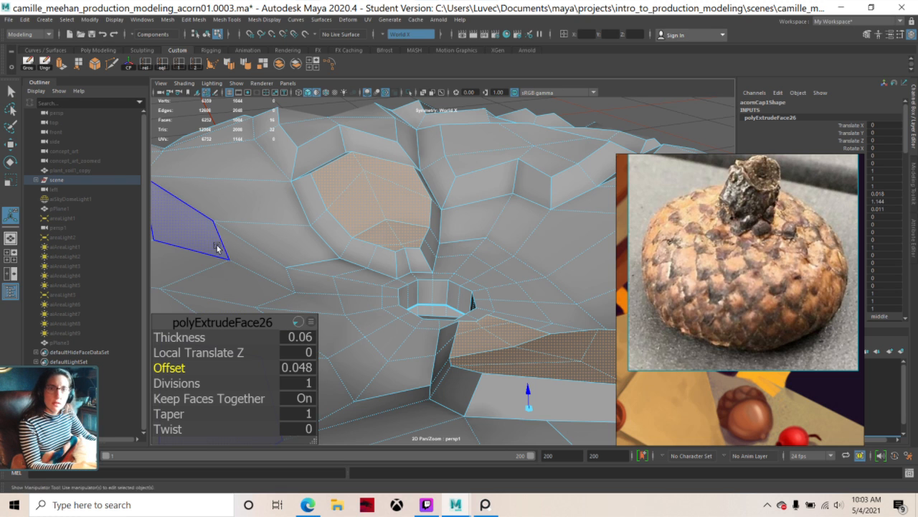
- Extrude the mirrored small faces between the scales and the stem hole with thickness 0.052 and offset 0.009
{"action": "left_click_drag", "start_coordinate": [216, 244], "coordinate": [384, 285], "text": "alt"}
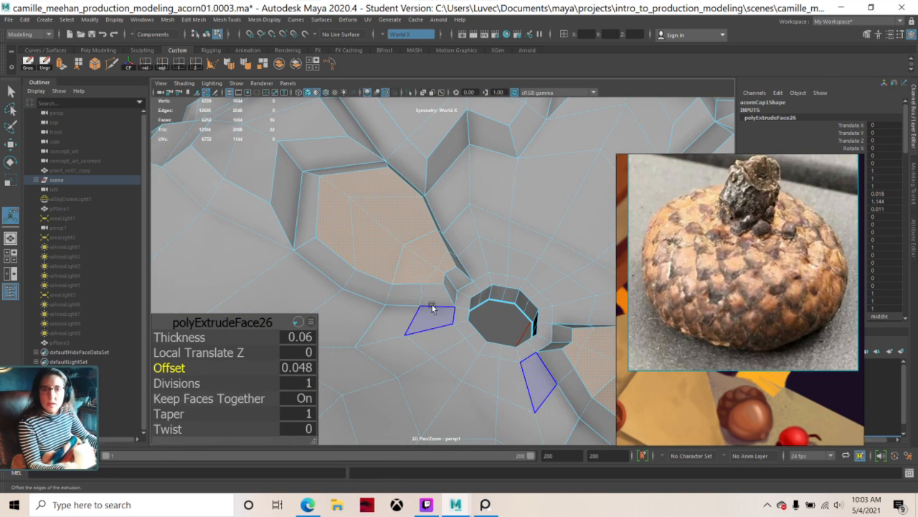
{"action": "key", "text": "t"}
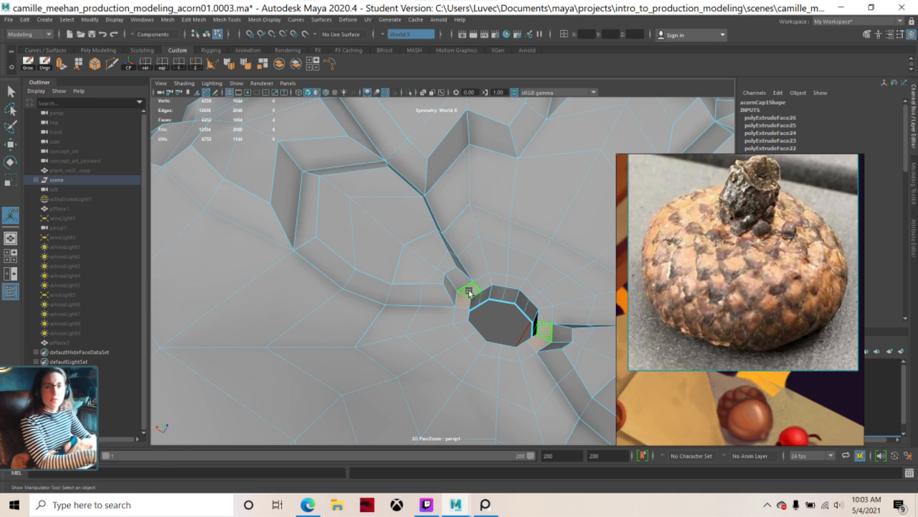
{"action": "key", "text": "ctrl+e"}
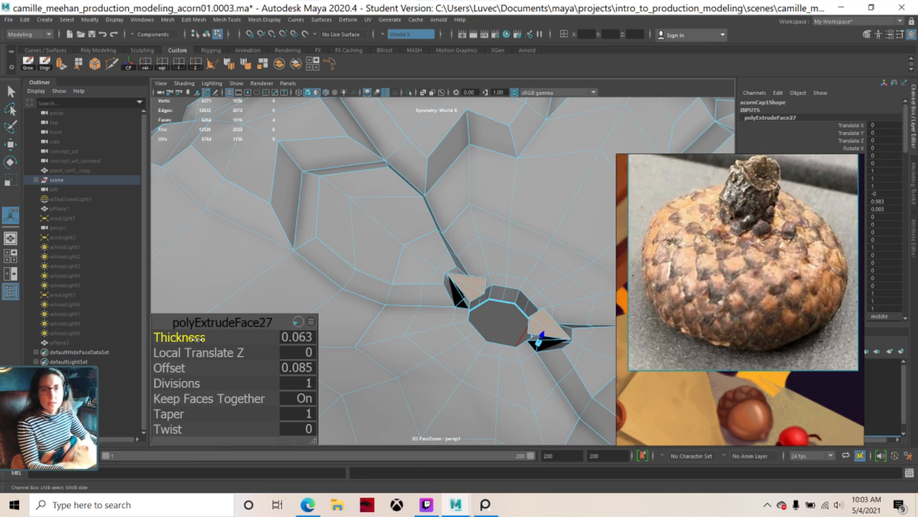
{"action": "left_click_drag", "start_coordinate": [197, 337], "coordinate": [188, 338]}
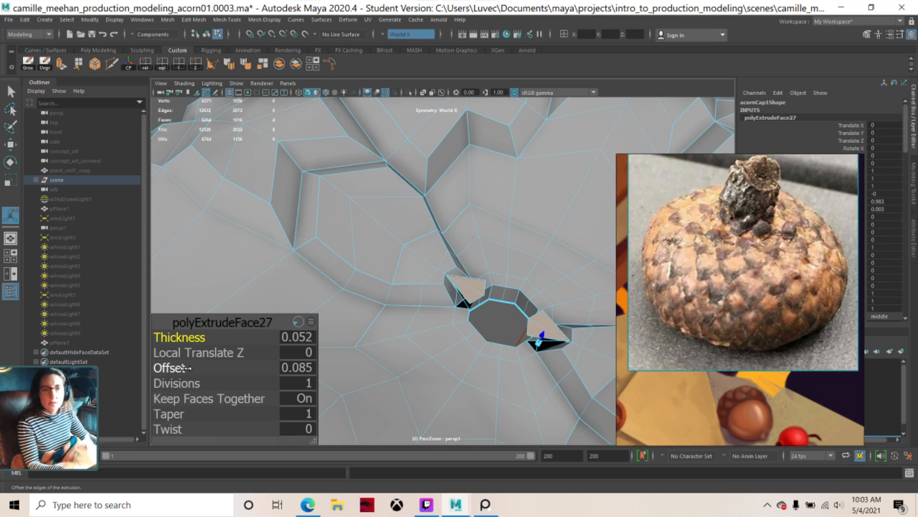
{"action": "left_click_drag", "start_coordinate": [174, 368], "coordinate": [165, 404]}
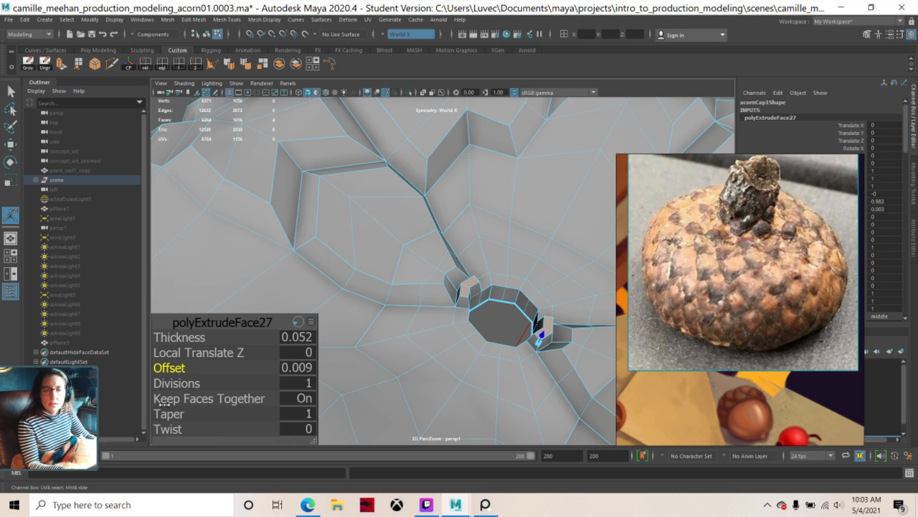
- Raise the small rim faces by setting their extrusion thickness to 0.071
{"action": "scroll", "coordinate": [422, 345], "scroll_direction": "up", "scroll_amount": 3}
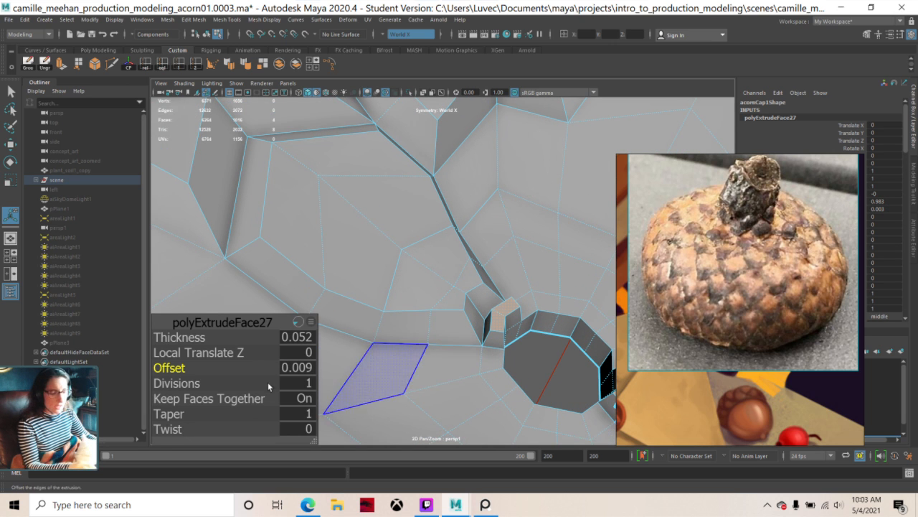
{"action": "left_click_drag", "start_coordinate": [399, 368], "coordinate": [506, 337], "text": "alt"}
{"action": "left_click_drag", "start_coordinate": [522, 235], "coordinate": [463, 352], "text": "alt"}
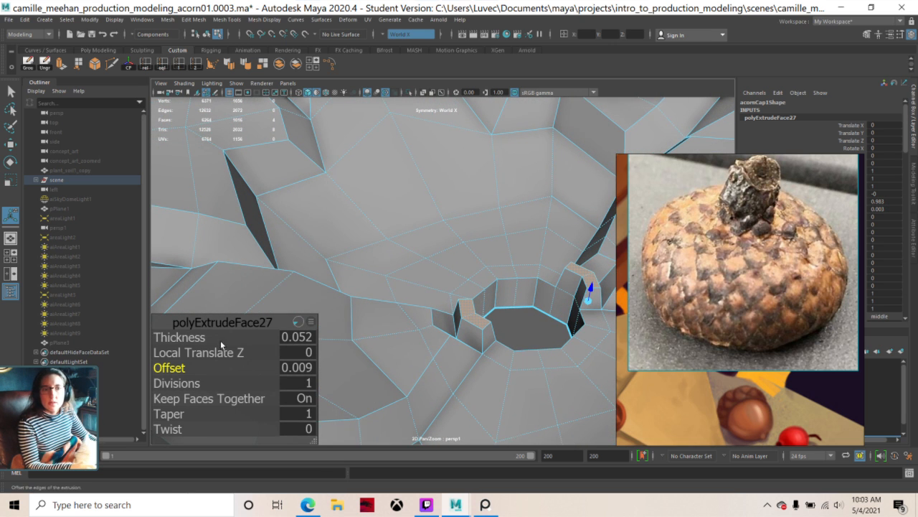
{"action": "left_click_drag", "start_coordinate": [207, 337], "coordinate": [218, 331]}
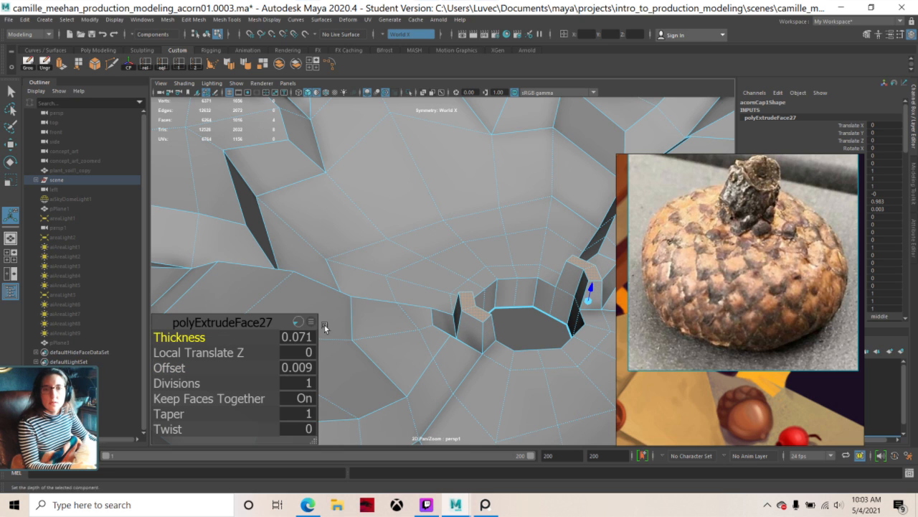
- Check the whole acorn cap from several angles, return it to object mode and deselect it
{"action": "mouse_move", "coordinate": [459, 337]}
{"action": "left_mouse_down", "text": "alt"}
{"action": "mouse_move", "coordinate": [467, 345]}
{"action": "mouse_move", "coordinate": [474, 335]}
{"action": "mouse_move", "coordinate": [450, 372]}
{"action": "mouse_move", "coordinate": [254, 322]}
{"action": "mouse_move", "coordinate": [391, 363]}
{"action": "mouse_move", "coordinate": [455, 337]}
{"action": "mouse_move", "coordinate": [451, 324]}
{"action": "left_mouse_up", "text": "alt"}
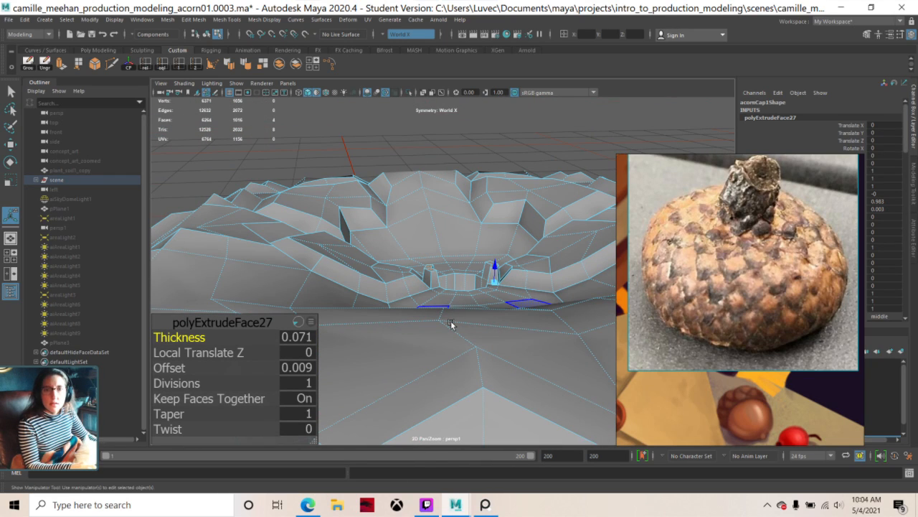
{"action": "left_click", "coordinate": [449, 324]}
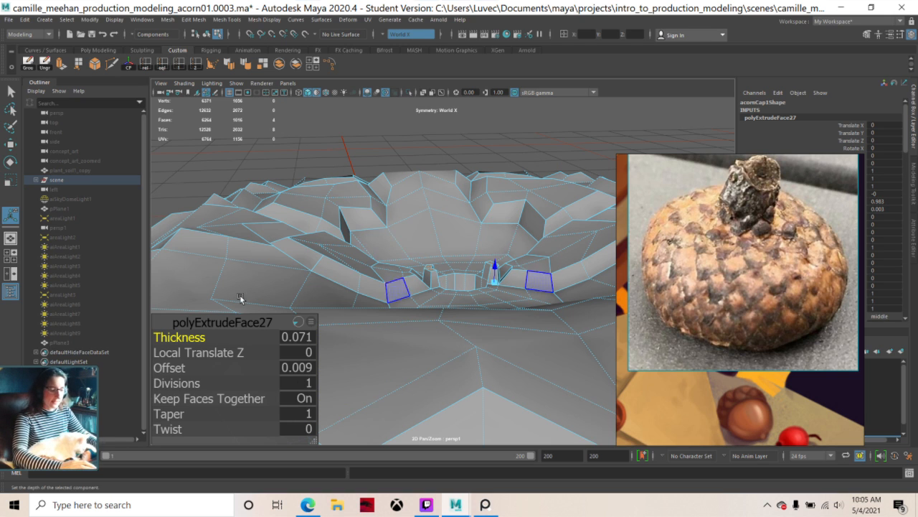
{"action": "left_click_drag", "start_coordinate": [335, 293], "coordinate": [467, 373], "text": "alt"}
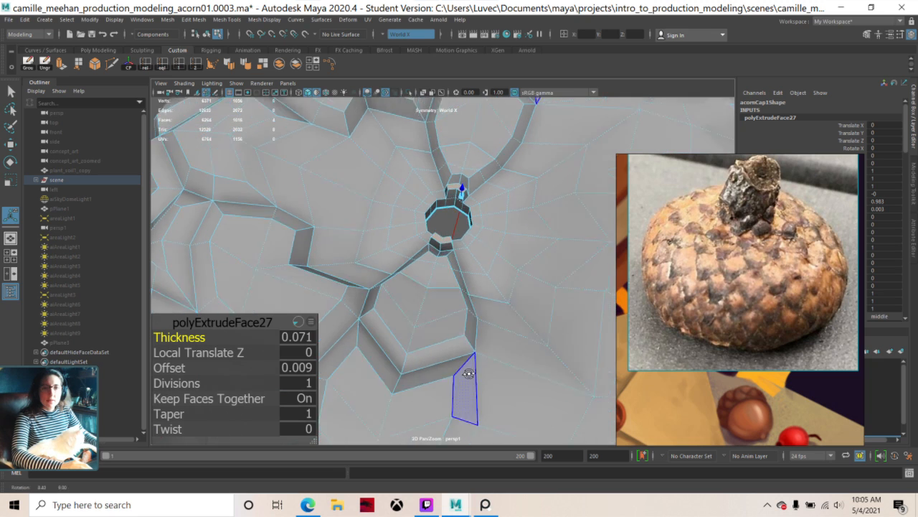
{"action": "right_click_drag", "start_coordinate": [468, 373], "coordinate": [436, 324], "text": "alt"}
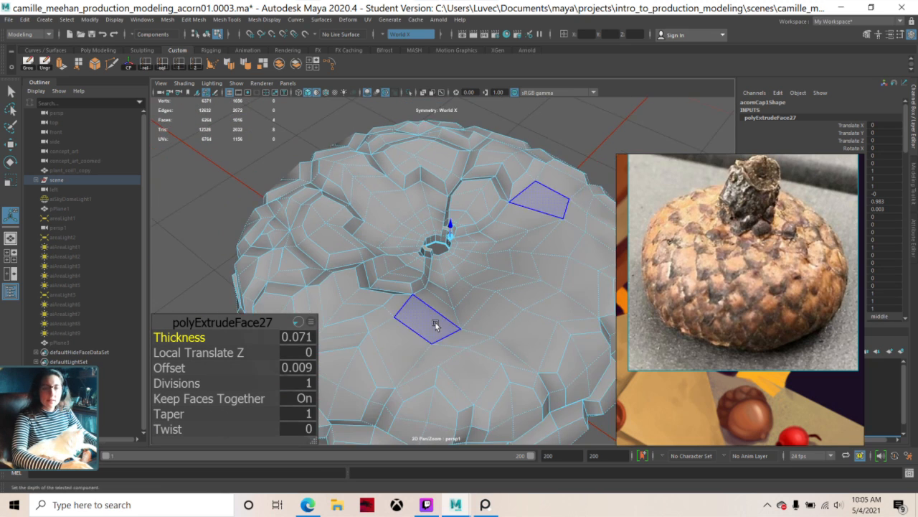
{"action": "left_click_drag", "start_coordinate": [435, 324], "coordinate": [520, 318], "text": "alt"}
{"action": "right_click_drag", "start_coordinate": [521, 318], "coordinate": [433, 296], "text": "alt"}
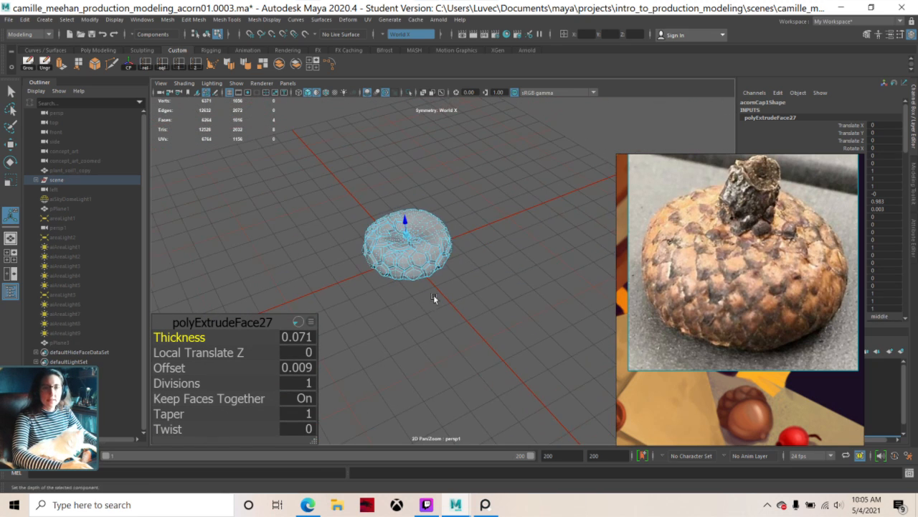
{"action": "left_click_drag", "start_coordinate": [433, 296], "coordinate": [466, 318], "text": "alt"}
{"action": "right_click", "coordinate": [469, 242]}
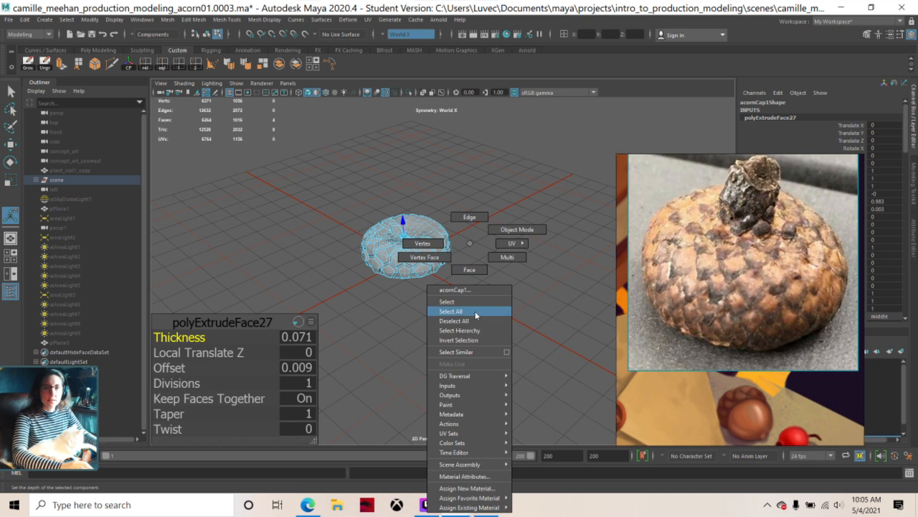
{"action": "left_click", "coordinate": [509, 229]}
{"action": "left_click", "coordinate": [320, 185]}
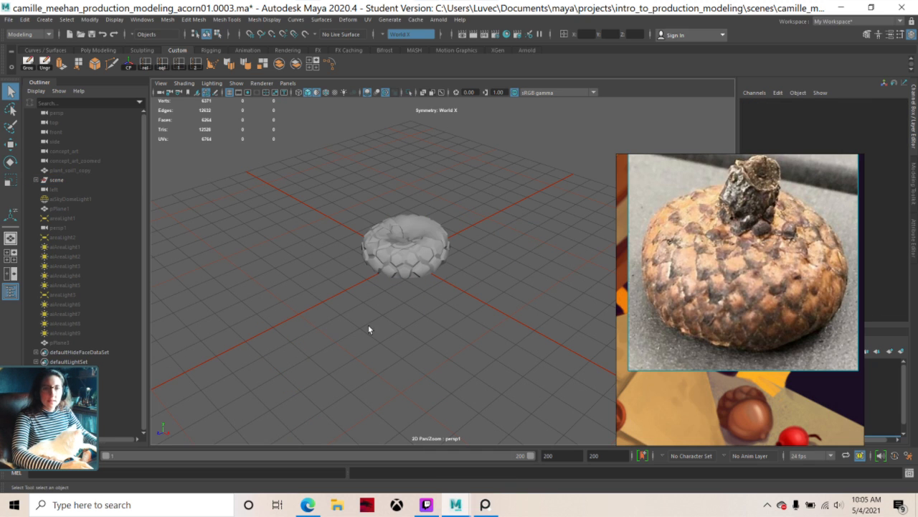
- Examine the acorn cap from the side and above, ending on a close view of the scales around the stem hole
{"action": "left_click_drag", "start_coordinate": [369, 300], "coordinate": [510, 206], "text": "alt"}
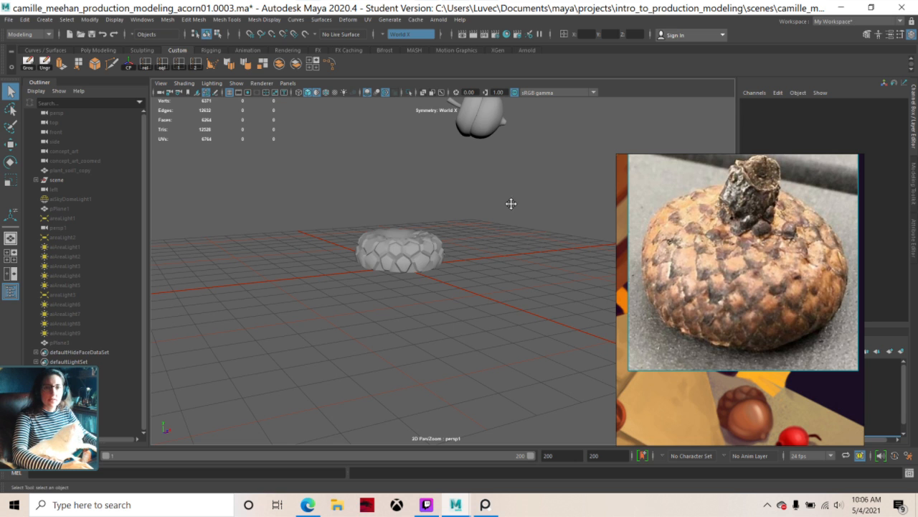
{"action": "middle_click_drag", "start_coordinate": [510, 203], "coordinate": [499, 299], "text": "alt"}
{"action": "left_click_drag", "start_coordinate": [500, 299], "coordinate": [468, 334], "text": "alt"}
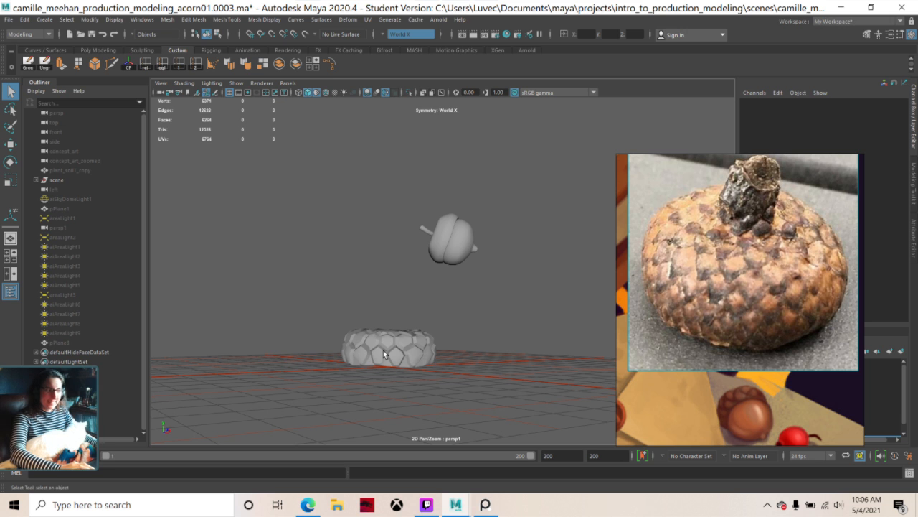
{"action": "left_click_drag", "start_coordinate": [419, 315], "coordinate": [419, 362], "text": "alt"}
{"action": "scroll", "coordinate": [418, 361], "scroll_direction": "up", "scroll_amount": 2}
{"action": "scroll", "coordinate": [418, 359], "scroll_direction": "up", "scroll_amount": 3}
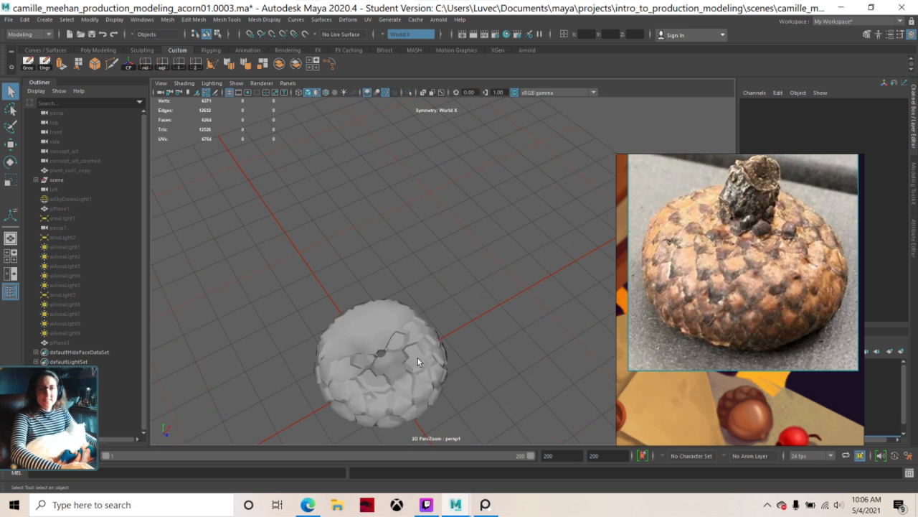
{"action": "middle_click_drag", "start_coordinate": [417, 360], "coordinate": [394, 213], "text": "alt"}
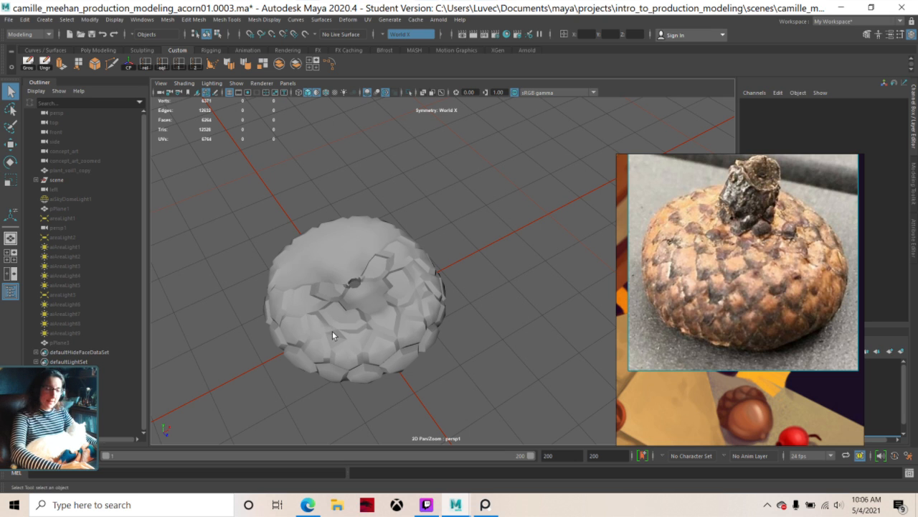
{"action": "middle_click_drag", "start_coordinate": [332, 331], "coordinate": [341, 306], "text": "alt"}
{"action": "scroll", "coordinate": [341, 306], "scroll_direction": "up", "scroll_amount": 1}
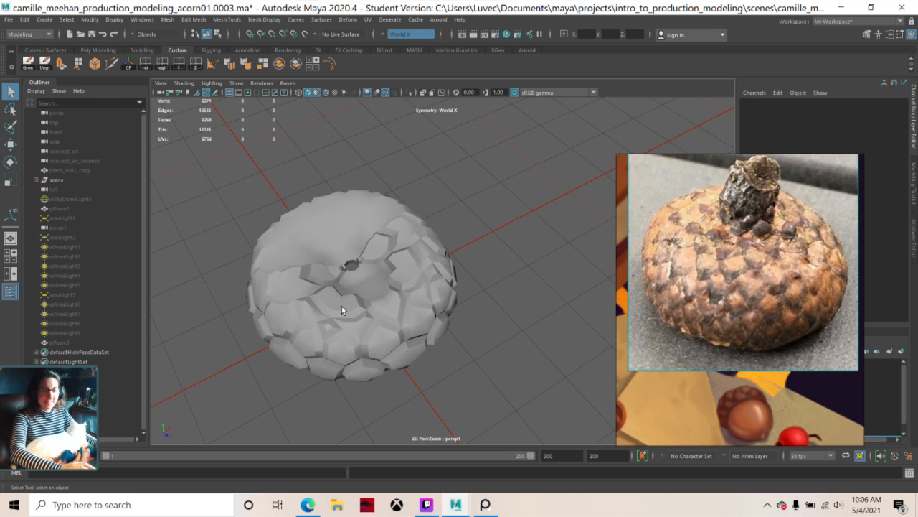
{"action": "mouse_move", "coordinate": [341, 306]}
{"action": "left_mouse_down", "text": "alt"}
{"action": "mouse_move", "coordinate": [356, 341]}
{"action": "mouse_move", "coordinate": [332, 342]}
{"action": "mouse_move", "coordinate": [348, 312]}
{"action": "left_mouse_up", "text": "alt"}
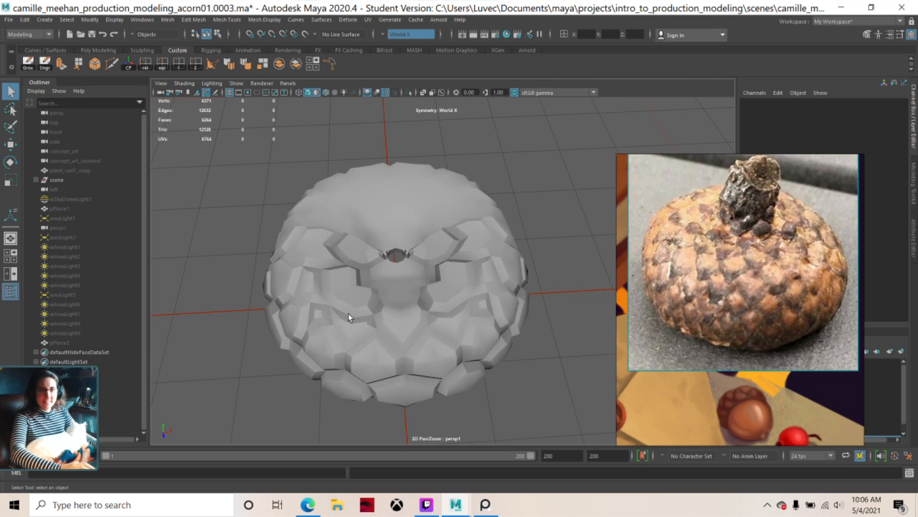
- Extrude the wedge-shaped group of faces on the symmetry line beside the stem hole with thickness 0.063 and offset 0.085
{"action": "right_click_drag", "start_coordinate": [374, 299], "coordinate": [373, 271]}
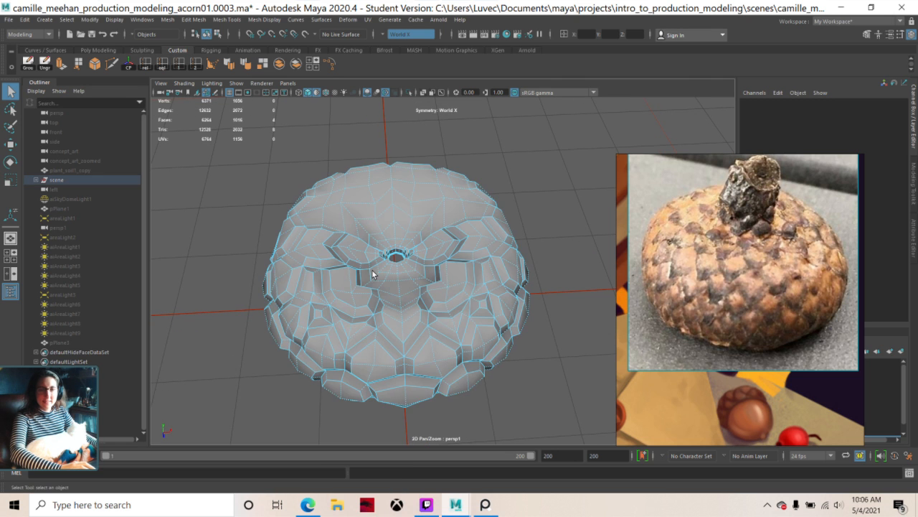
{"action": "scroll", "coordinate": [373, 271], "scroll_direction": "up", "scroll_amount": 3}
{"action": "scroll", "coordinate": [374, 273], "scroll_direction": "up", "scroll_amount": 1}
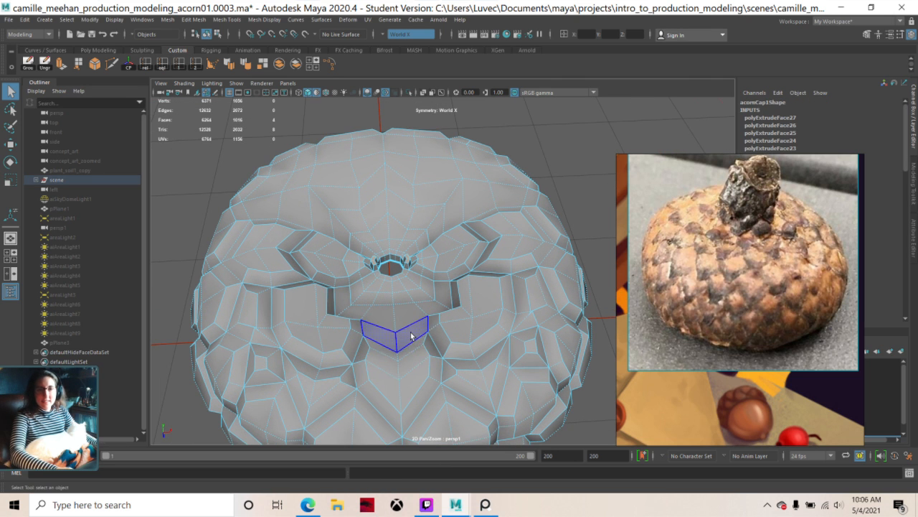
{"action": "left_click", "coordinate": [391, 328]}
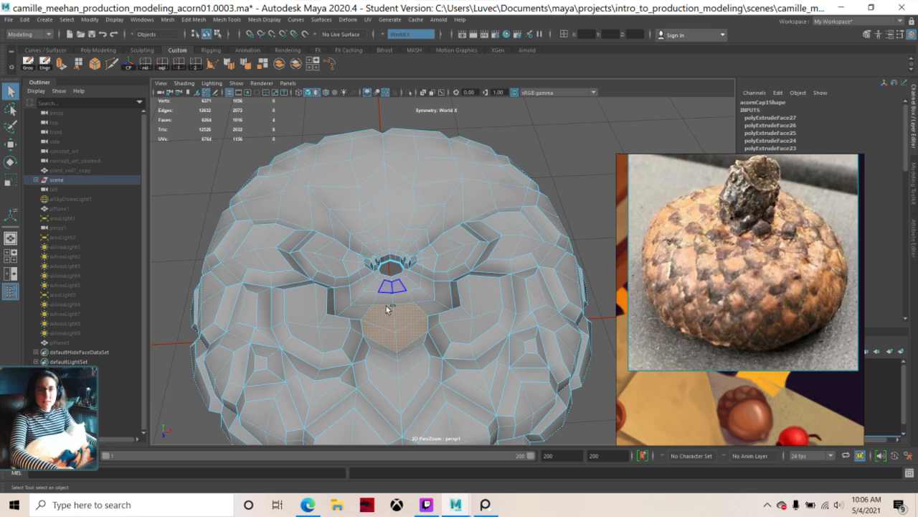
{"action": "left_click", "coordinate": [388, 298], "text": "shift"}
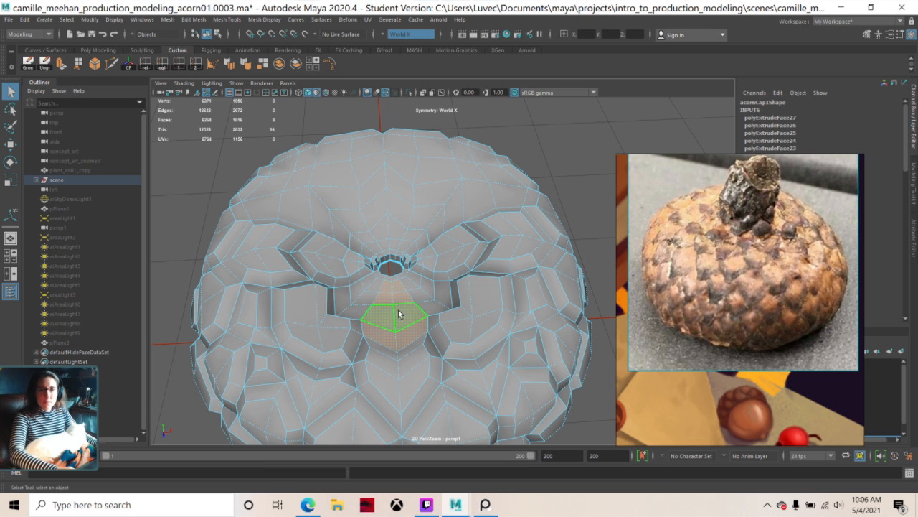
{"action": "scroll", "coordinate": [420, 348], "scroll_direction": "up", "scroll_amount": 2}
{"action": "left_click_drag", "start_coordinate": [436, 375], "coordinate": [470, 353], "text": "alt"}
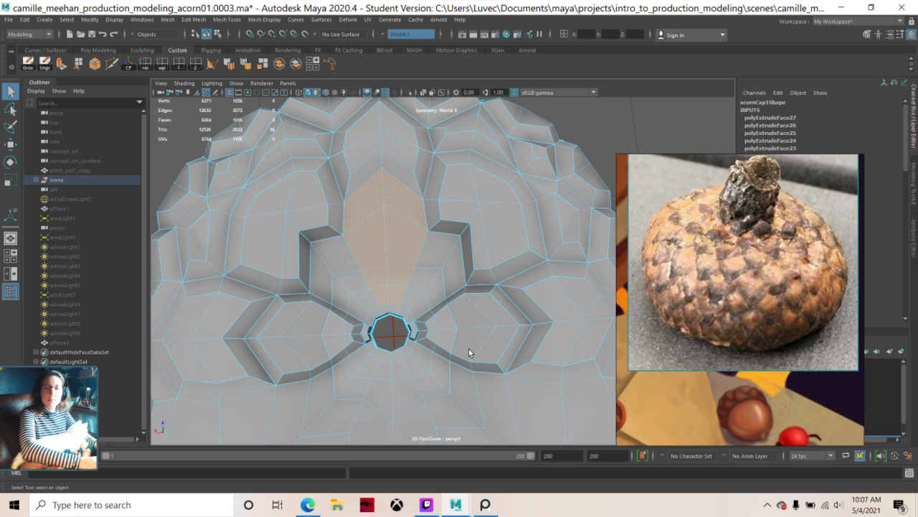
{"action": "scroll", "coordinate": [336, 384], "scroll_direction": "up", "scroll_amount": 2}
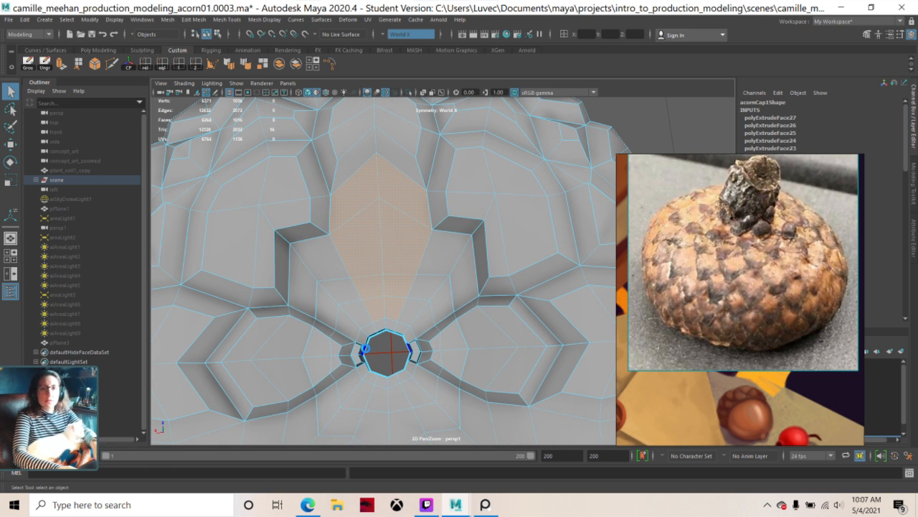
{"action": "key", "text": "ctrl+e"}
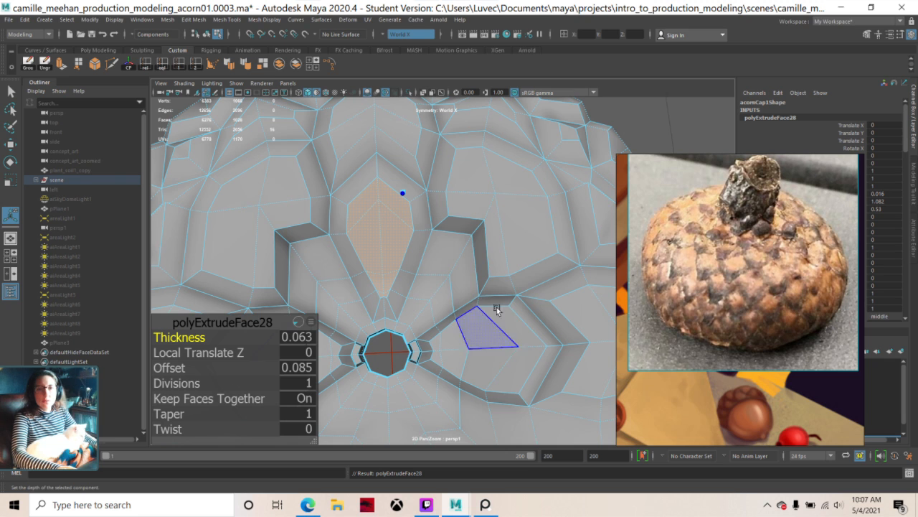
{"action": "scroll", "coordinate": [388, 305], "scroll_direction": "up", "scroll_amount": 3}
{"action": "scroll", "coordinate": [388, 306], "scroll_direction": "up", "scroll_amount": 1}
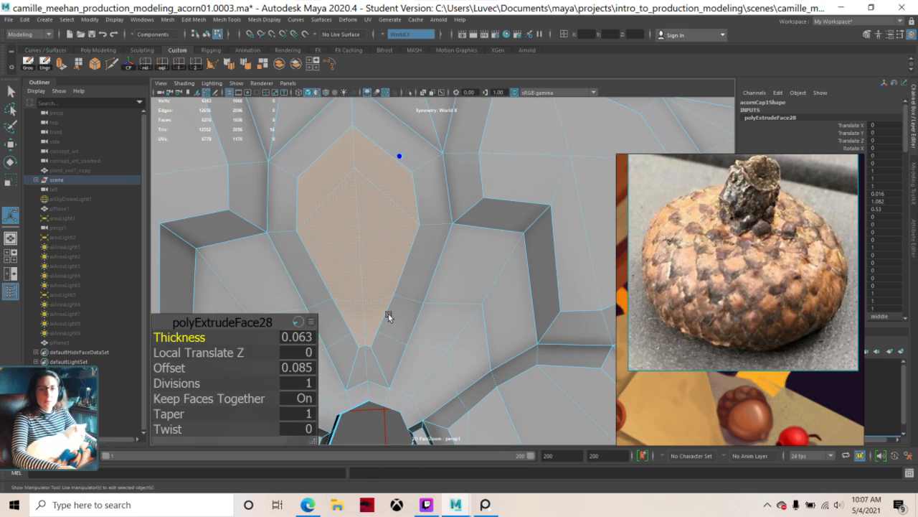
- Extrude the matching centre face group on the opposite side of the stem hole with thickness 0.063 and offset 0.085
{"action": "scroll", "coordinate": [388, 313], "scroll_direction": "down", "scroll_amount": 3}
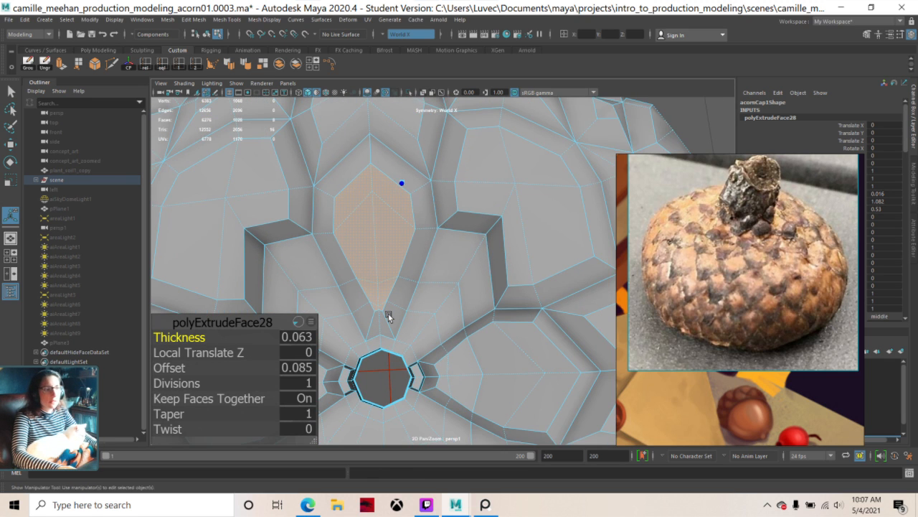
{"action": "scroll", "coordinate": [388, 313], "scroll_direction": "down", "scroll_amount": 2}
{"action": "scroll", "coordinate": [376, 337], "scroll_direction": "down", "scroll_amount": 5}
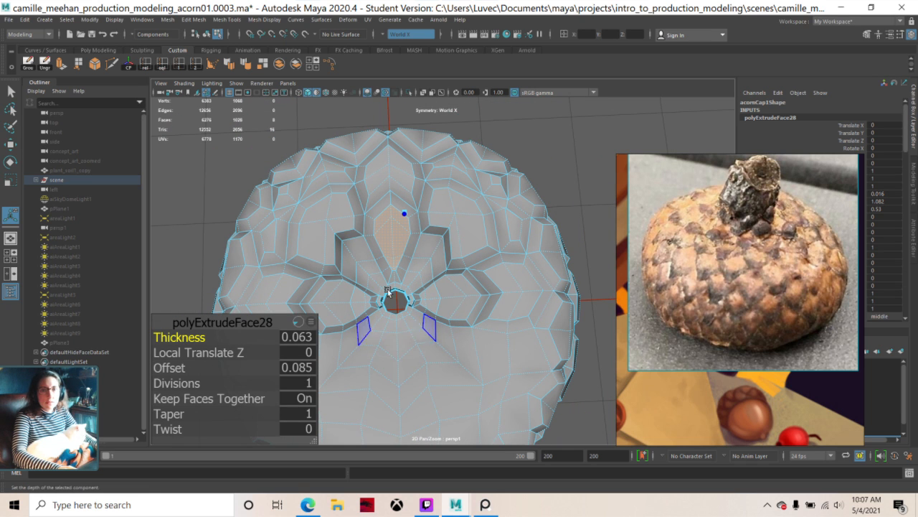
{"action": "scroll", "coordinate": [370, 294], "scroll_direction": "up", "scroll_amount": 4}
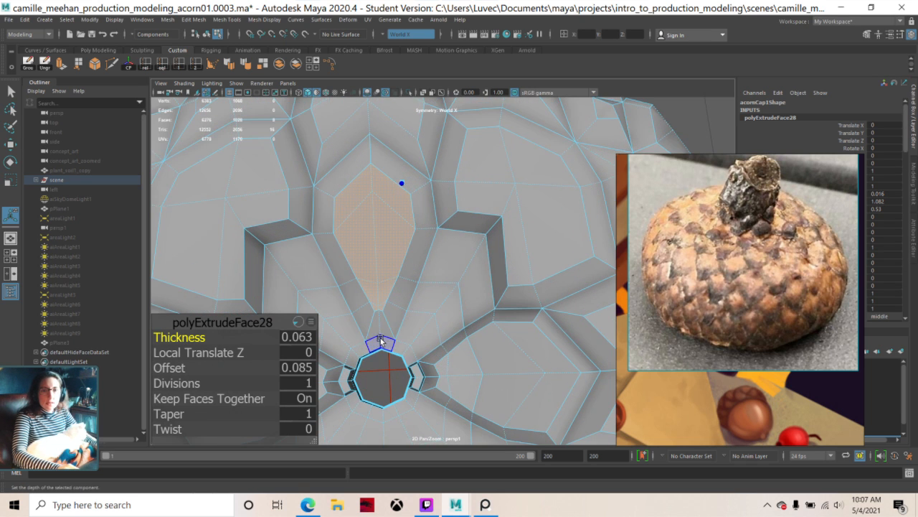
{"action": "scroll", "coordinate": [376, 341], "scroll_direction": "down", "scroll_amount": 4}
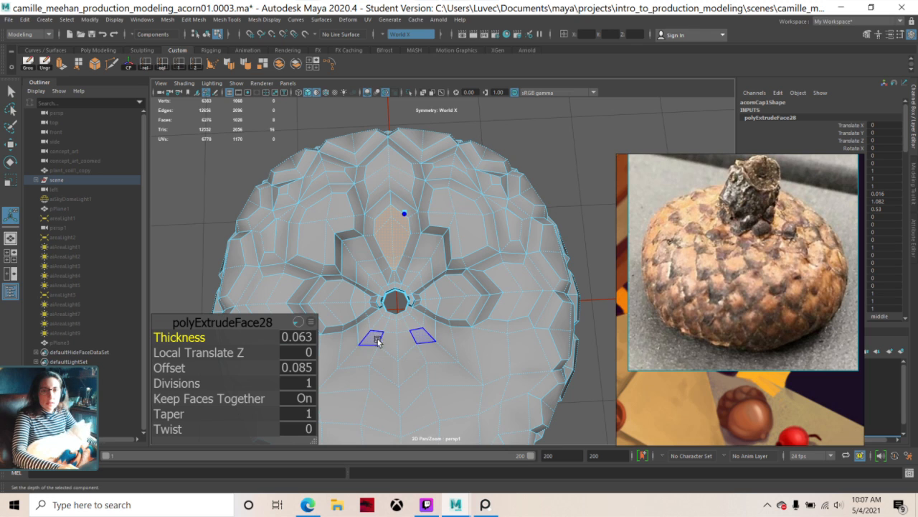
{"action": "left_click", "coordinate": [389, 325]}
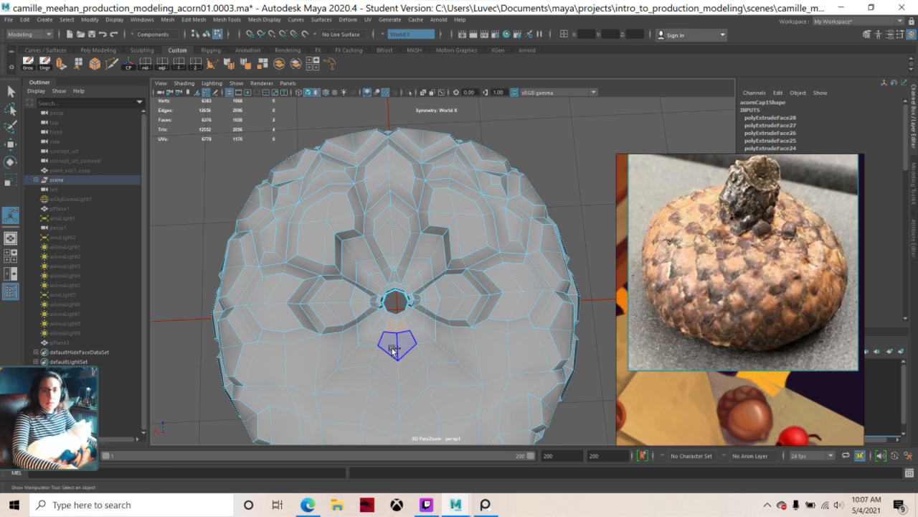
{"action": "left_click", "coordinate": [398, 357], "text": "shift"}
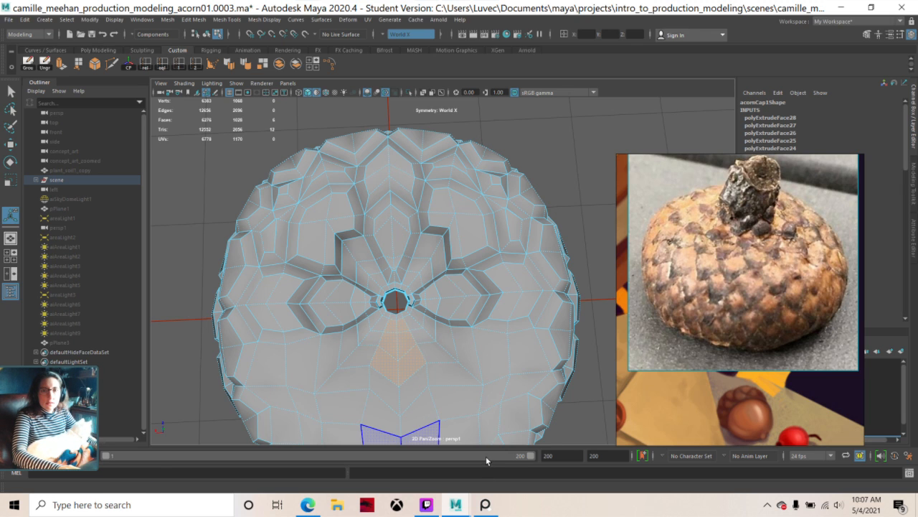
{"action": "scroll", "coordinate": [465, 420], "scroll_direction": "down", "scroll_amount": 1}
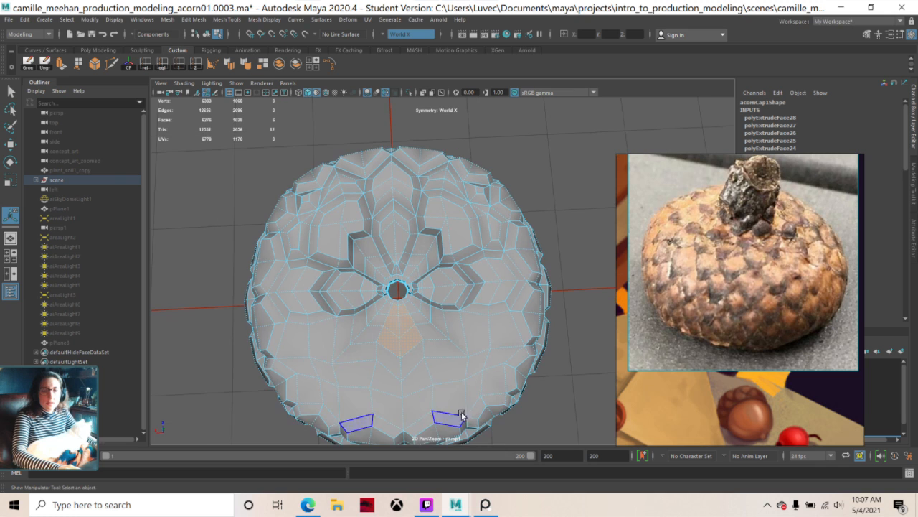
{"action": "mouse_move", "coordinate": [463, 397]}
{"action": "left_mouse_down", "text": "alt"}
{"action": "mouse_move", "coordinate": [469, 349]}
{"action": "mouse_move", "coordinate": [465, 394]}
{"action": "left_mouse_up", "text": "alt"}
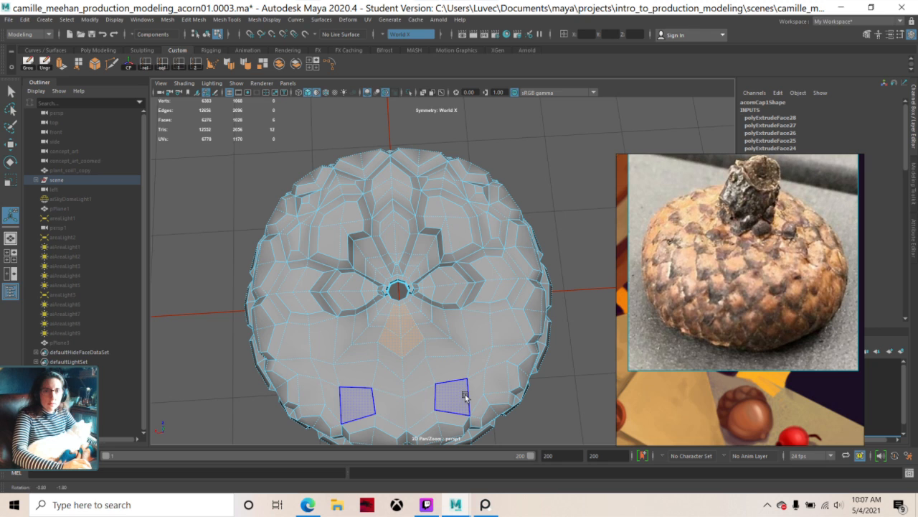
{"action": "left_click", "coordinate": [420, 362], "text": "shift"}
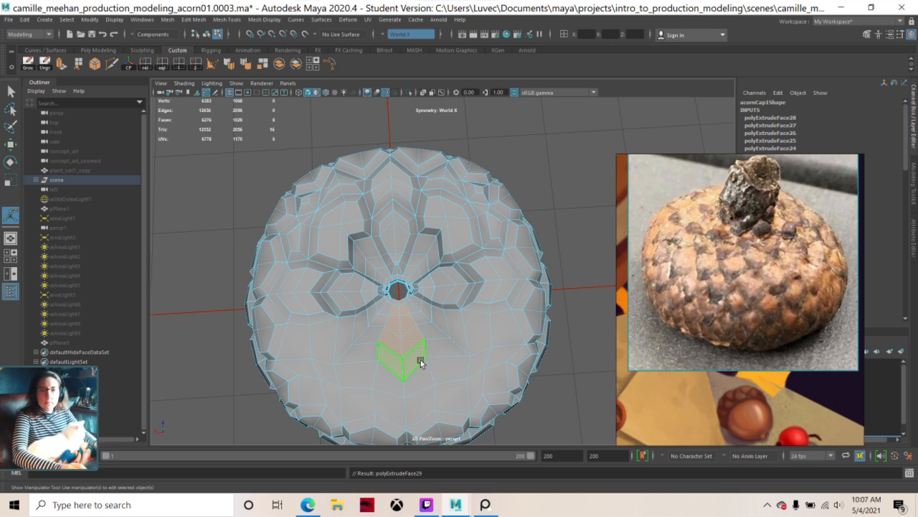
{"action": "key", "text": "ctrl+e"}
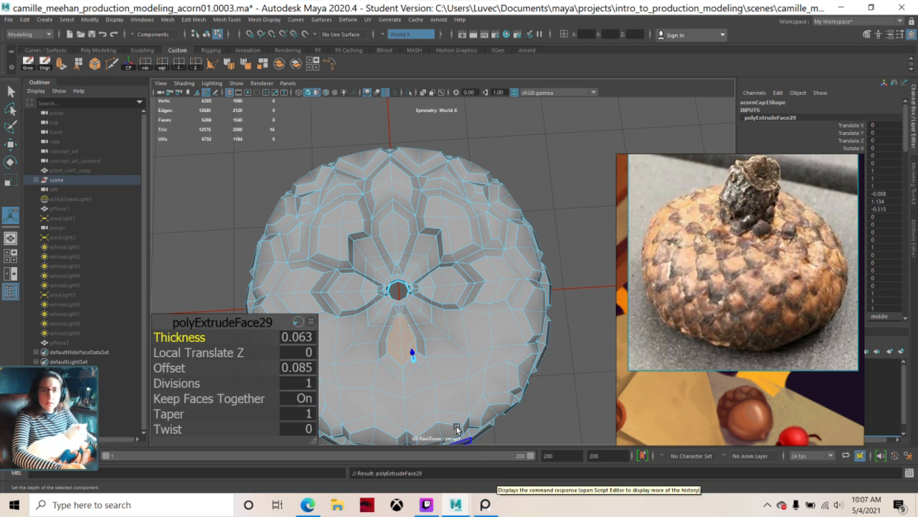
- Move the centre vertex at the inner tip of the newly extruded scale away from the stem hole
{"action": "scroll", "coordinate": [410, 374], "scroll_direction": "up", "scroll_amount": 5}
{"action": "scroll", "coordinate": [415, 377], "scroll_direction": "up", "scroll_amount": 2}
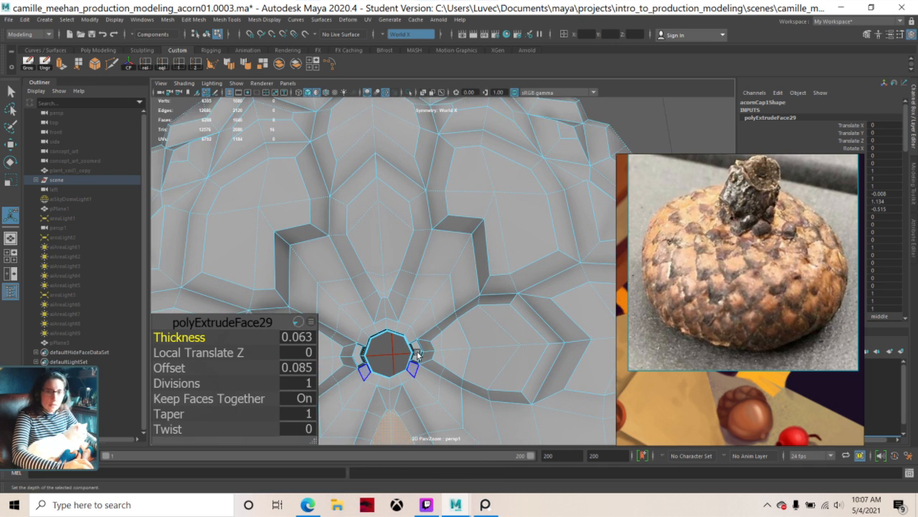
{"action": "left_click_drag", "start_coordinate": [418, 353], "coordinate": [457, 172], "text": "alt"}
{"action": "scroll", "coordinate": [473, 335], "scroll_direction": "up", "scroll_amount": 4}
{"action": "scroll", "coordinate": [473, 335], "scroll_direction": "up", "scroll_amount": 4}
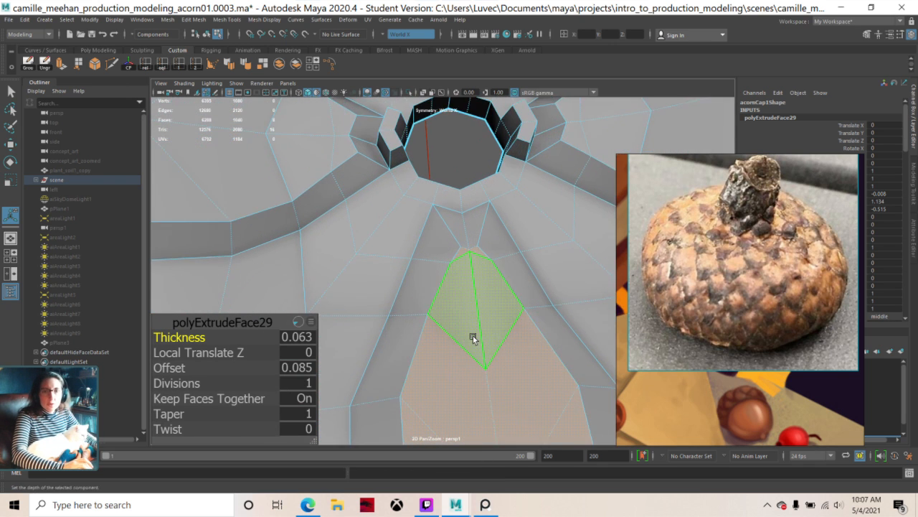
{"action": "scroll", "coordinate": [474, 336], "scroll_direction": "down", "scroll_amount": 2}
{"action": "scroll", "coordinate": [474, 338], "scroll_direction": "down", "scroll_amount": 3}
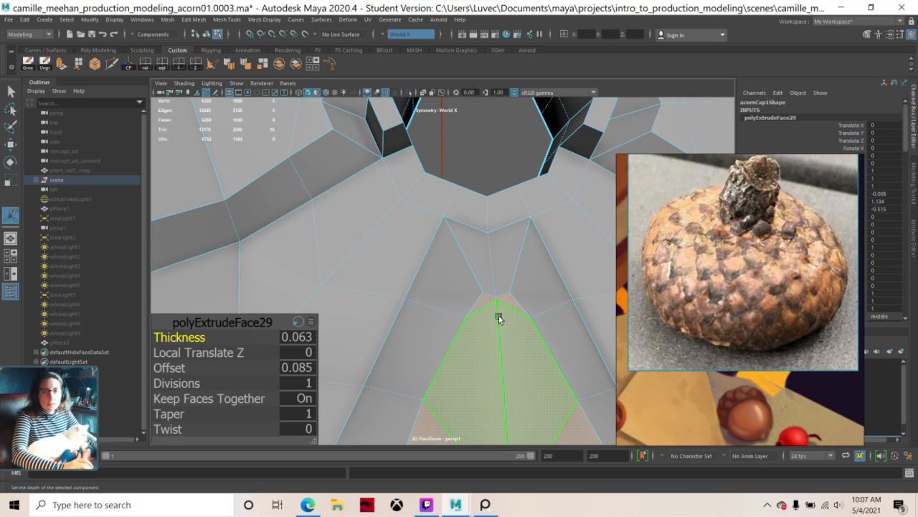
{"action": "right_click", "coordinate": [496, 301]}
{"action": "right_click_drag", "start_coordinate": [467, 255], "coordinate": [457, 246]}
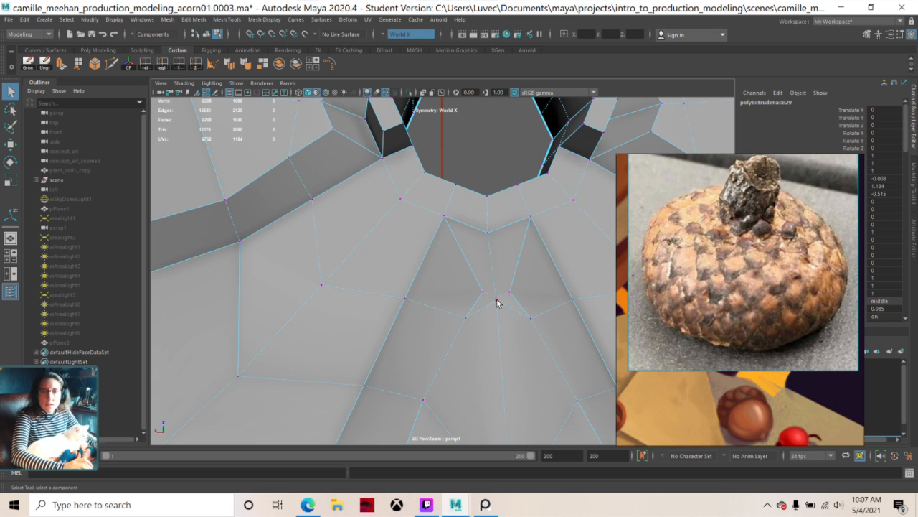
{"action": "left_click", "coordinate": [497, 300]}
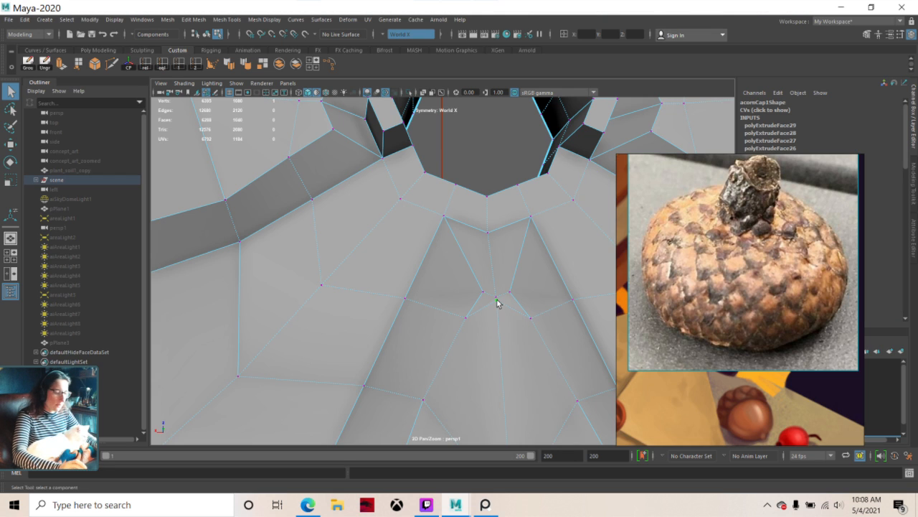
{"action": "key", "text": "w"}
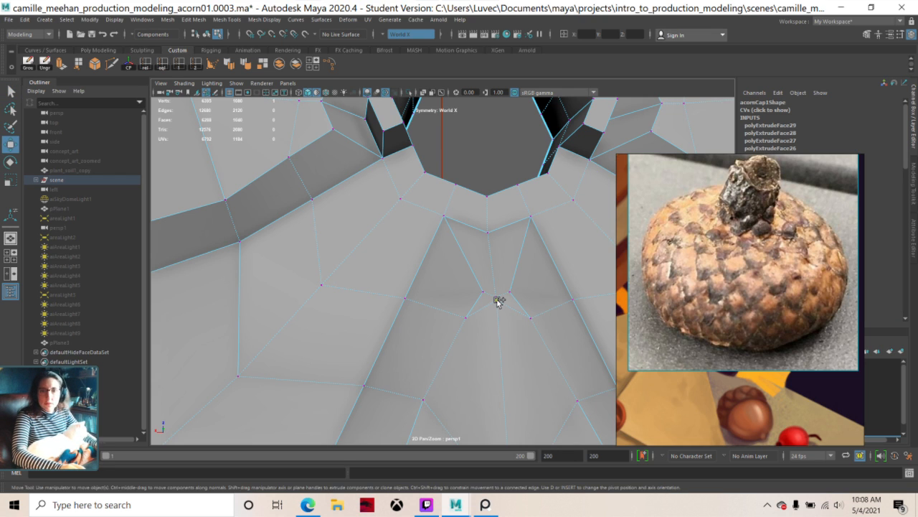
{"action": "left_click_drag", "start_coordinate": [496, 282], "coordinate": [495, 348]}
{"action": "scroll", "coordinate": [495, 348], "scroll_direction": "down", "scroll_amount": 5}
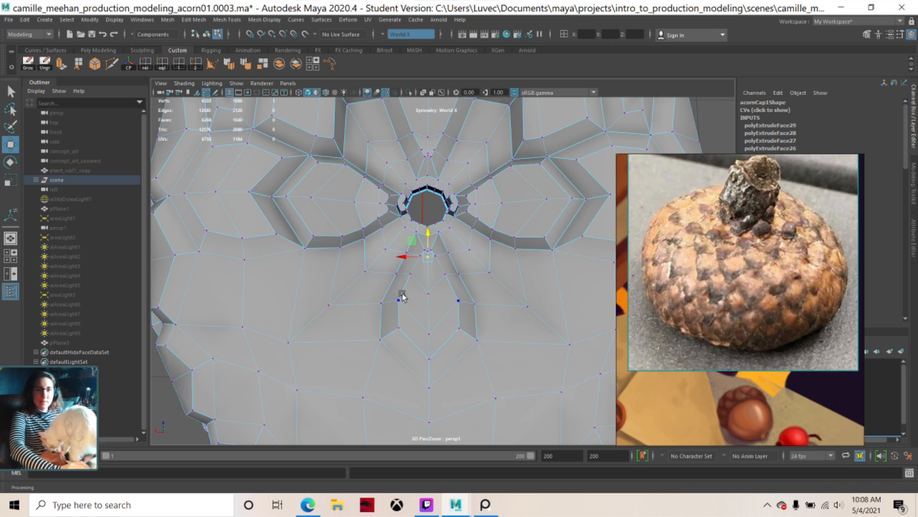
- Try to extrude the two stem-hole rim faces that meet on the symmetry line, and undo the extrusion
{"action": "left_click_drag", "start_coordinate": [420, 284], "coordinate": [306, 284], "text": "alt"}
{"action": "scroll", "coordinate": [261, 175], "scroll_direction": "up", "scroll_amount": 5}
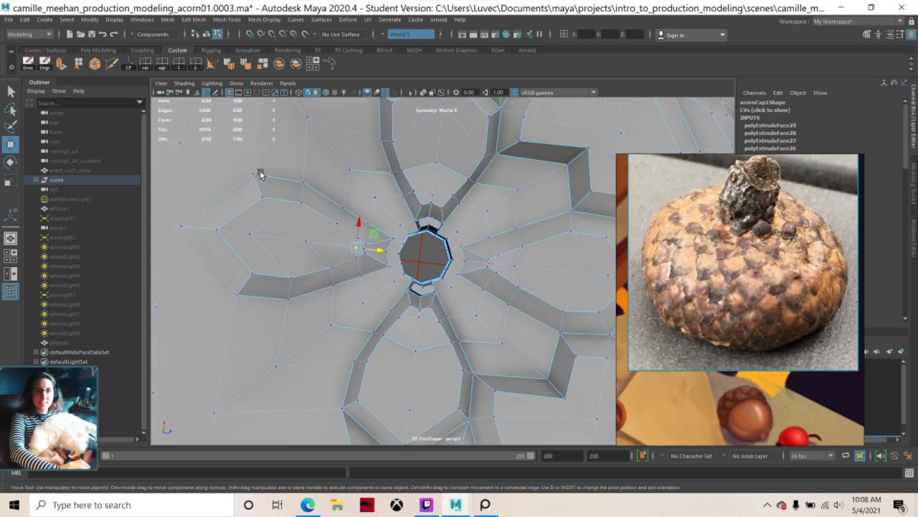
{"action": "scroll", "coordinate": [364, 233], "scroll_direction": "up", "scroll_amount": 3}
{"action": "scroll", "coordinate": [351, 223], "scroll_direction": "up", "scroll_amount": 2}
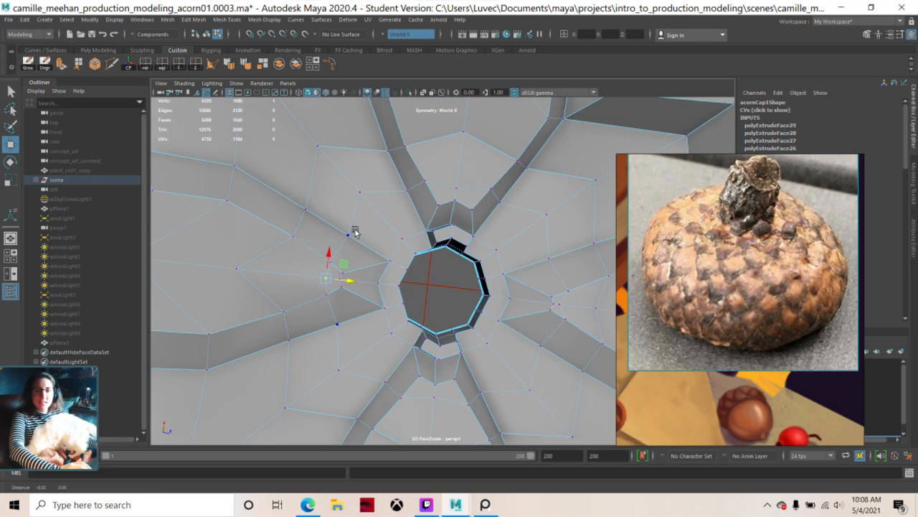
{"action": "mouse_move", "coordinate": [394, 278]}
{"action": "right_mouse_down"}
{"action": "mouse_move", "coordinate": [359, 257]}
{"action": "mouse_move", "coordinate": [391, 269]}
{"action": "right_mouse_up"}
{"action": "left_click", "coordinate": [372, 285]}
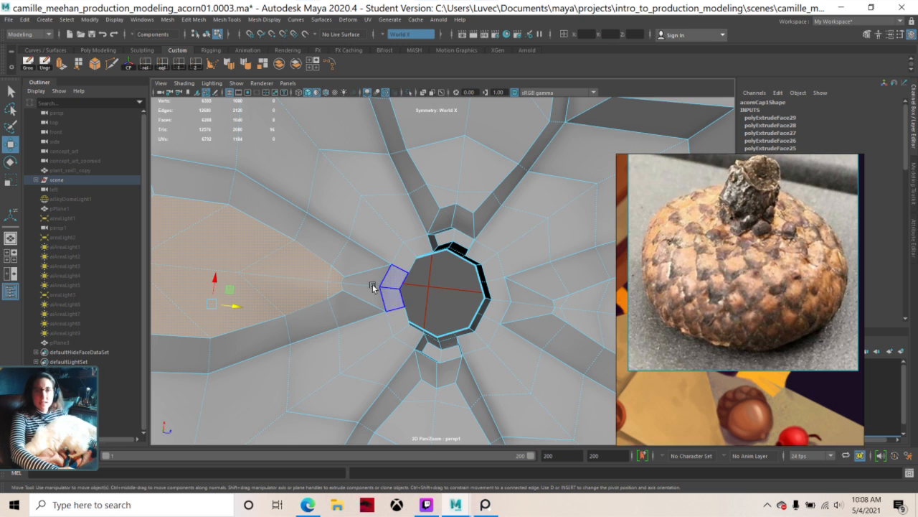
{"action": "left_click", "coordinate": [393, 302]}
{"action": "left_click", "coordinate": [394, 302], "text": "shift"}
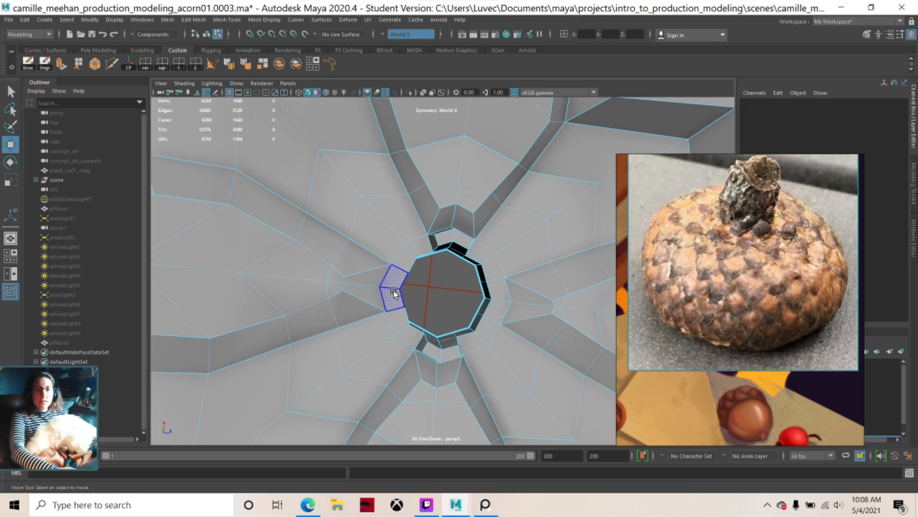
{"action": "left_click", "coordinate": [394, 280]}
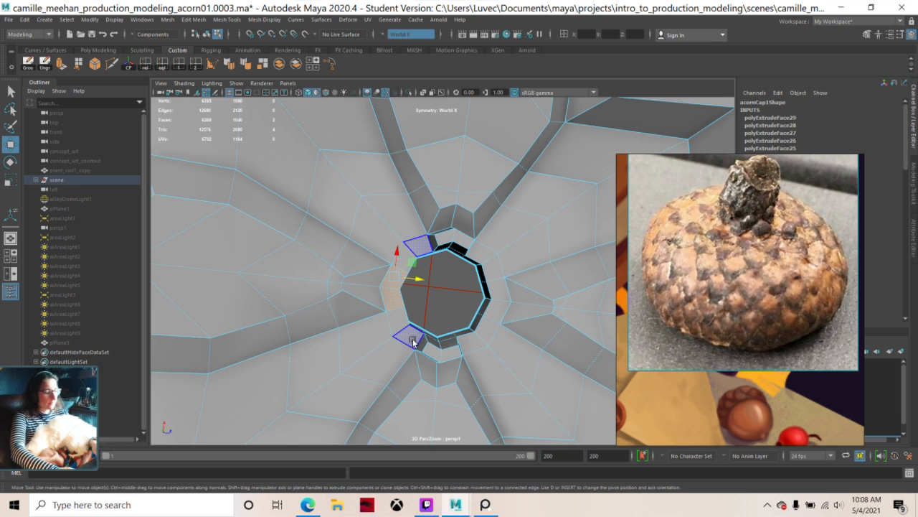
{"action": "key", "text": "ctrl+e"}
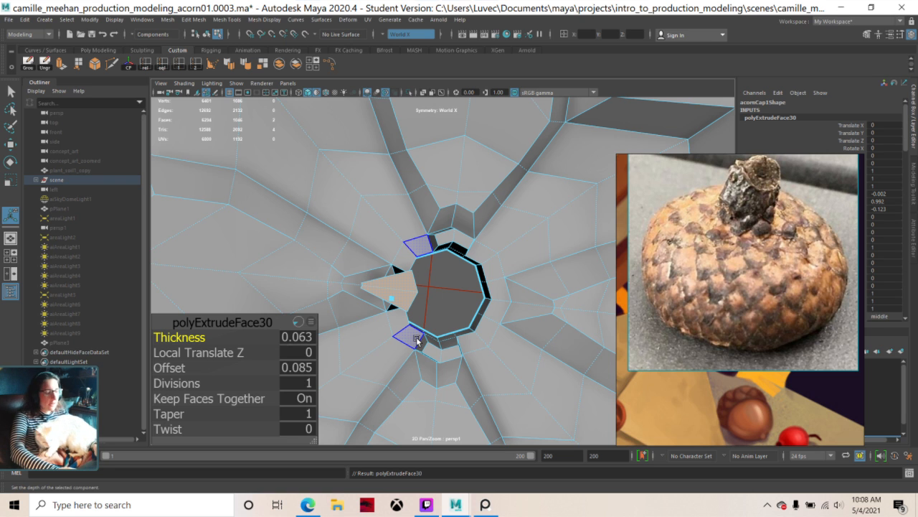
{"action": "key", "text": "ctrl+z"}
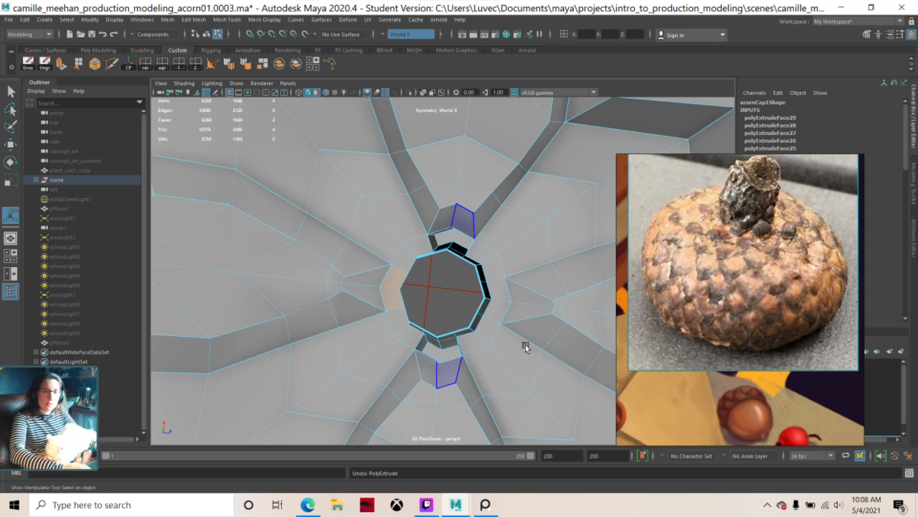
{"action": "left_click_drag", "start_coordinate": [442, 324], "coordinate": [526, 314], "text": "alt"}
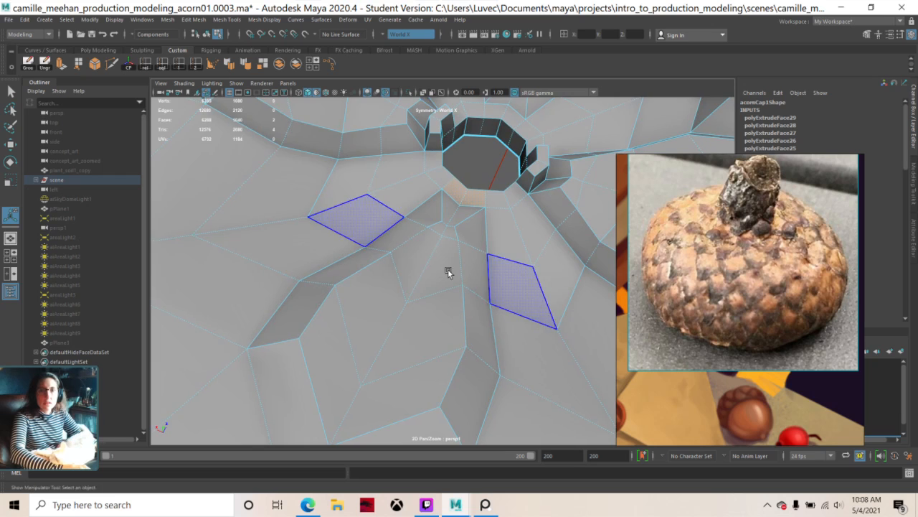
{"action": "middle_click_drag", "start_coordinate": [449, 269], "coordinate": [463, 381], "text": "alt"}
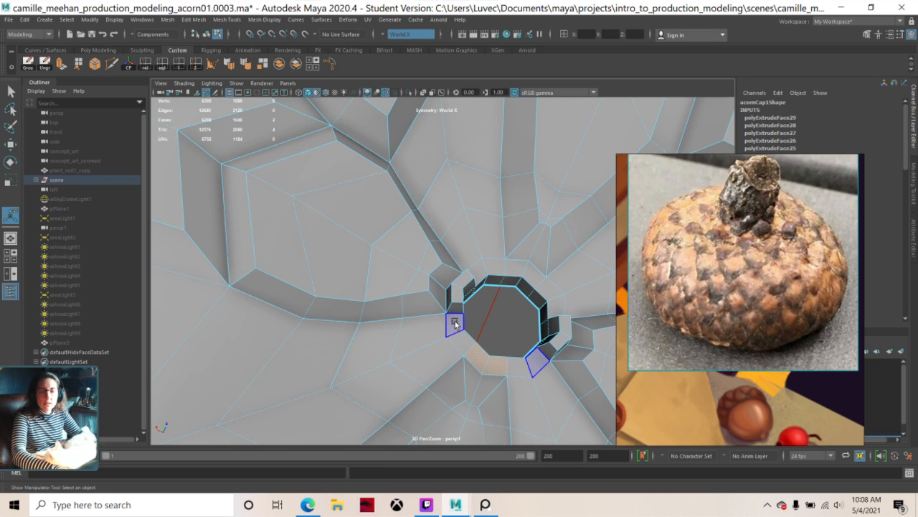
{"action": "left_click", "coordinate": [455, 323]}
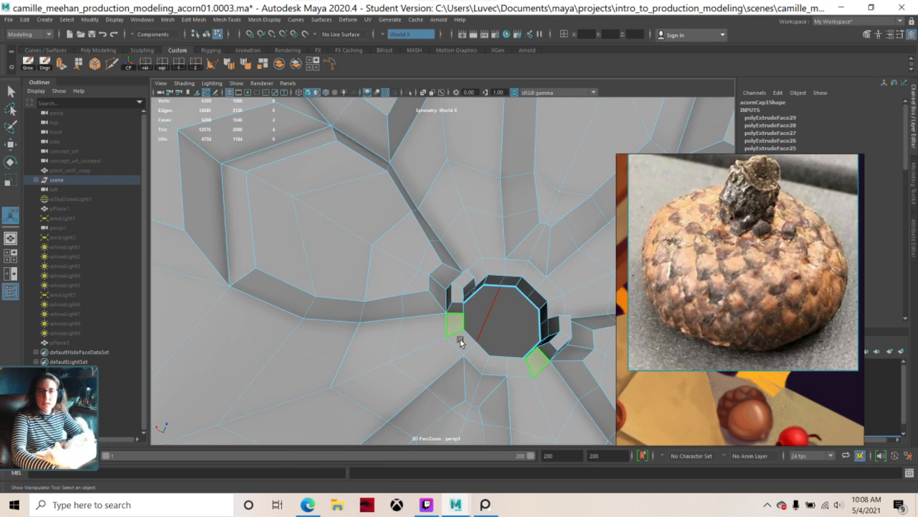
{"action": "key", "text": "Delete"}
{"action": "left_click", "coordinate": [479, 359]}
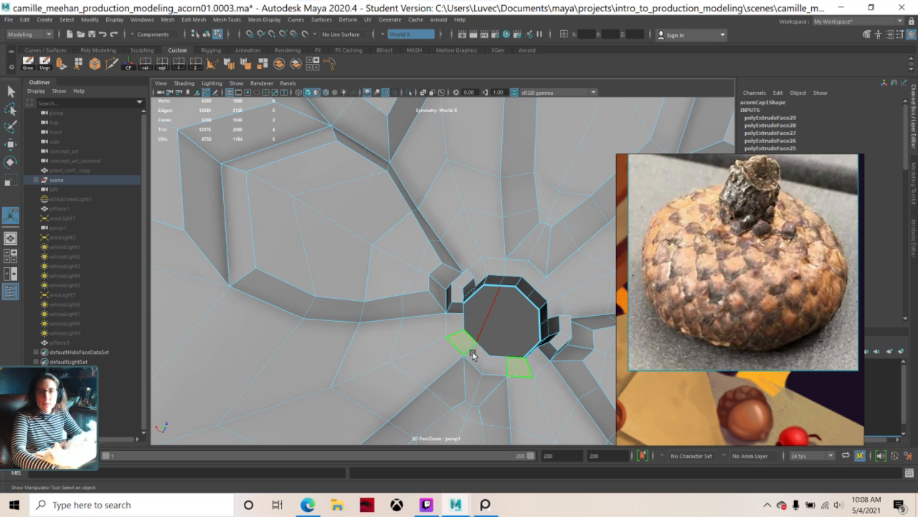
{"action": "key", "text": "Delete"}
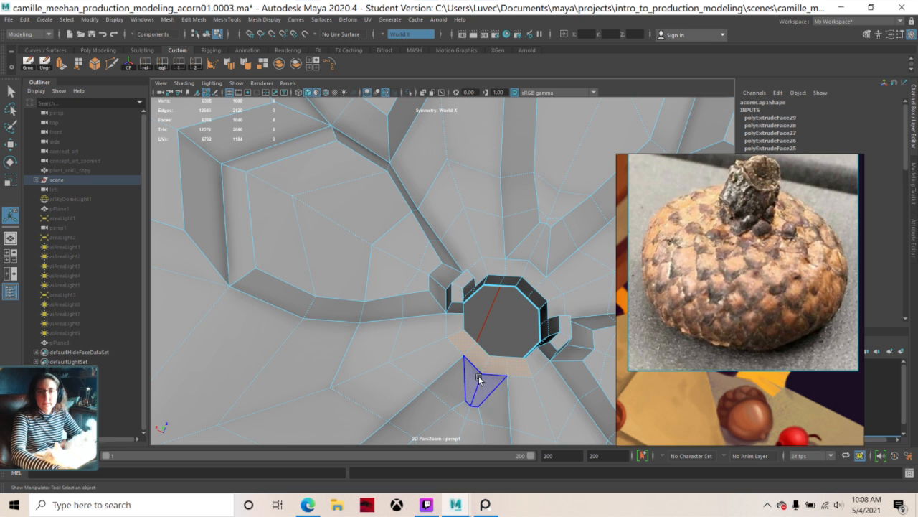
{"action": "key", "text": "ctrl+s"}
{"action": "left_click", "coordinate": [464, 261]}
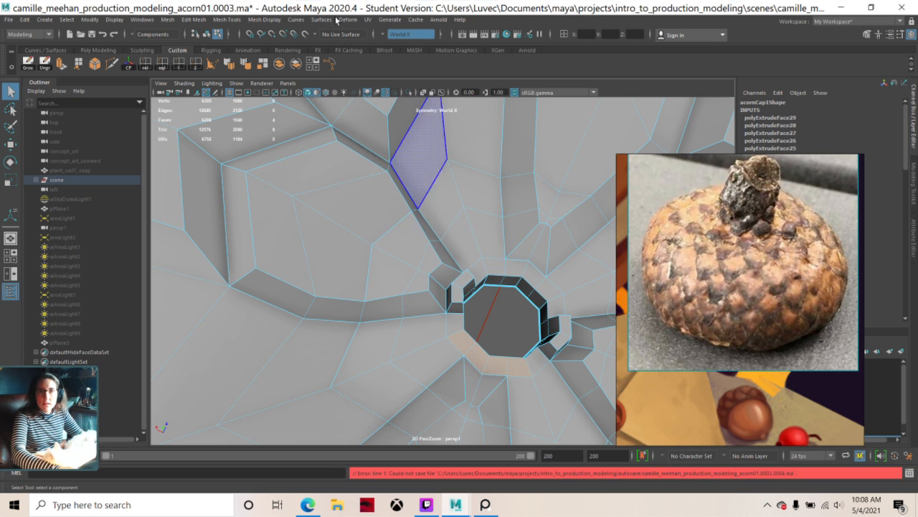
- Turn symmetry off and extrude the two adjacent stem-hole rim faces on one side of the centre line with thickness 0.054 and offset 0.013
{"action": "left_click", "coordinate": [394, 34]}
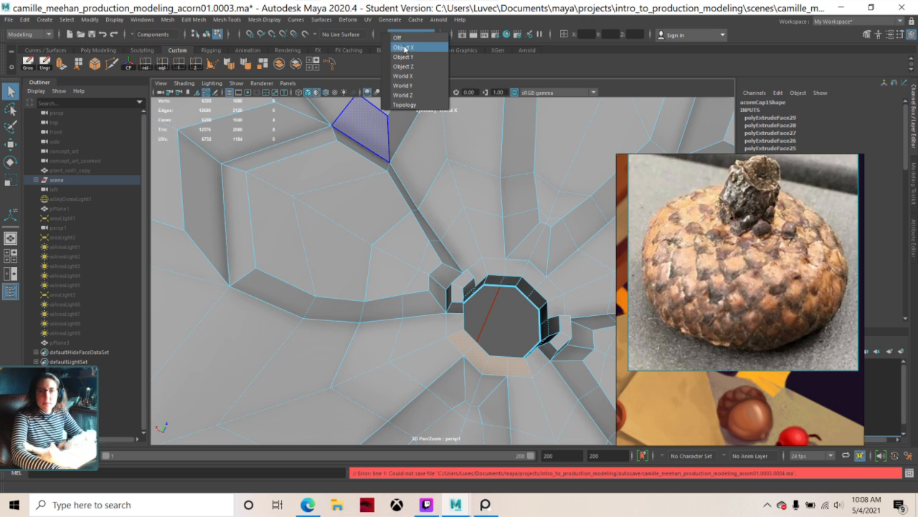
{"action": "left_click", "coordinate": [399, 37]}
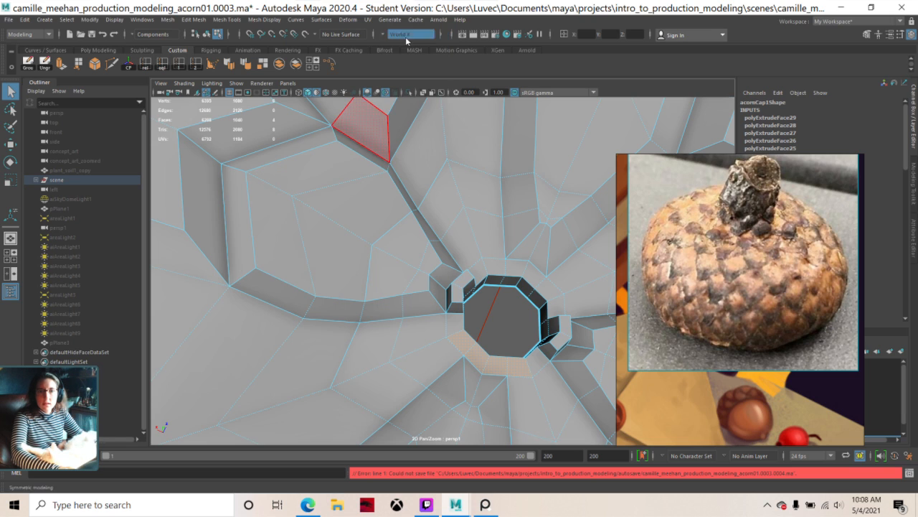
{"action": "left_click", "coordinate": [456, 323]}
{"action": "mouse_move", "coordinate": [456, 323]}
{"action": "left_mouse_down", "text": "alt"}
{"action": "mouse_move", "coordinate": [431, 324]}
{"action": "mouse_move", "coordinate": [446, 316]}
{"action": "mouse_move", "coordinate": [439, 323]}
{"action": "left_mouse_up", "text": "alt"}
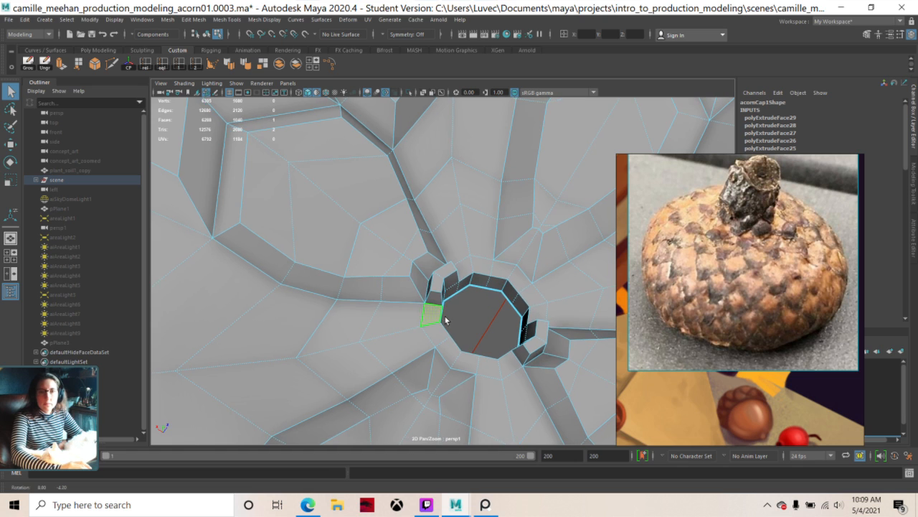
{"action": "left_click", "coordinate": [446, 349]}
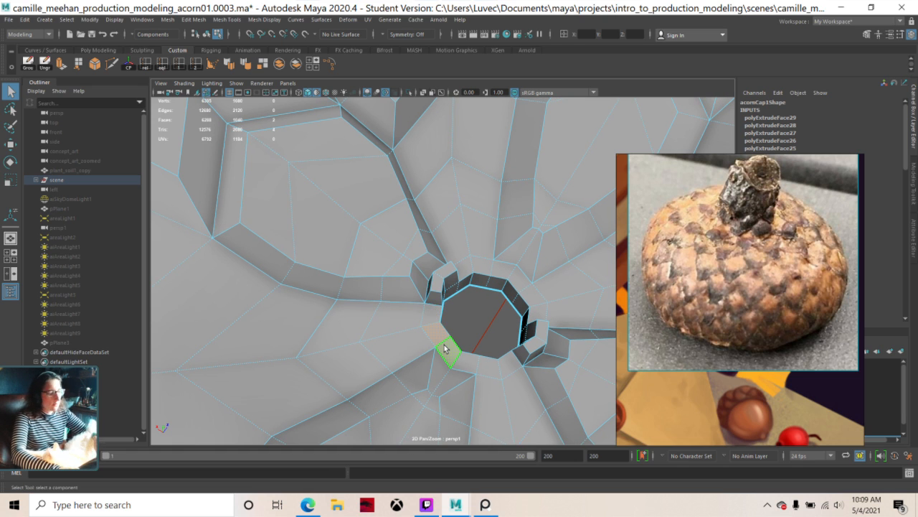
{"action": "key", "text": "ctrl+e"}
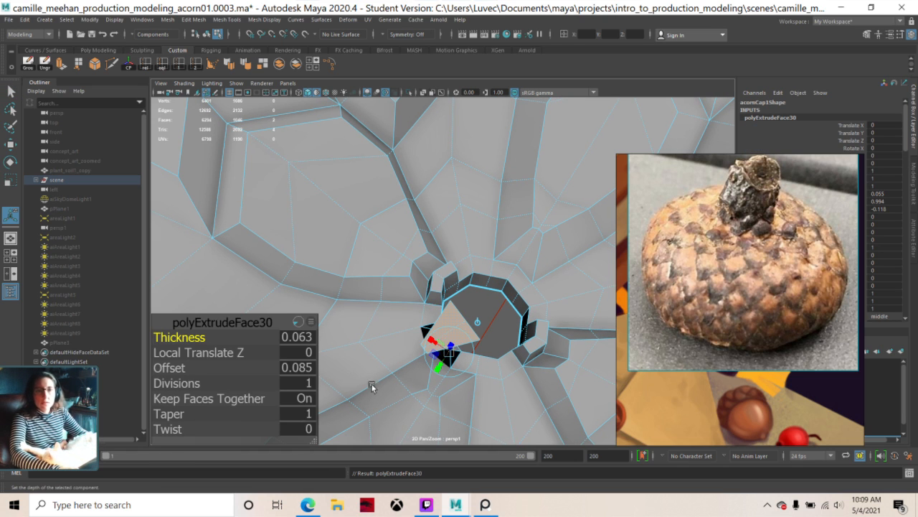
{"action": "left_click_drag", "start_coordinate": [194, 371], "coordinate": [155, 383]}
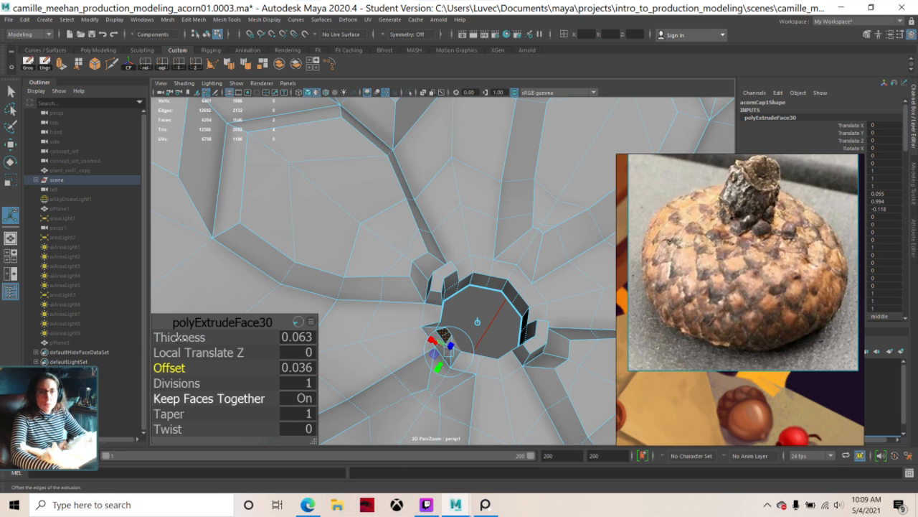
{"action": "left_click", "coordinate": [169, 336]}
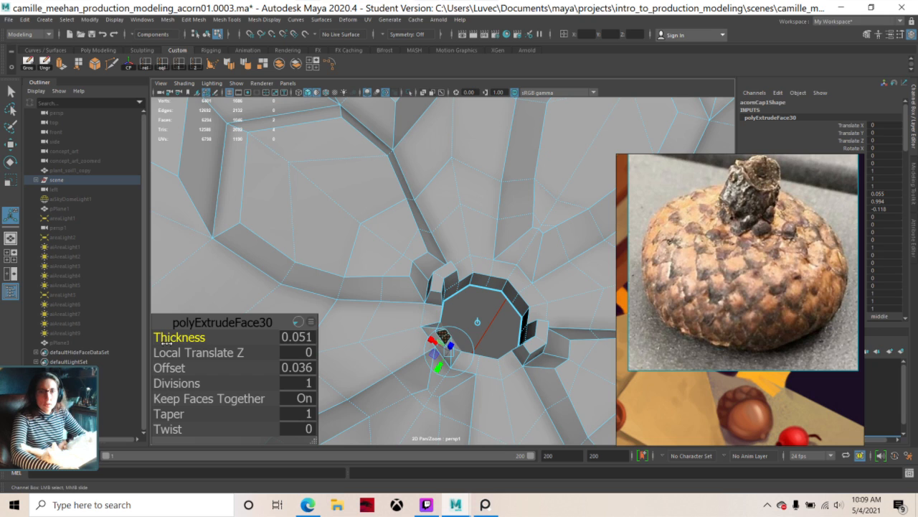
{"action": "left_click_drag", "start_coordinate": [168, 338], "coordinate": [155, 378]}
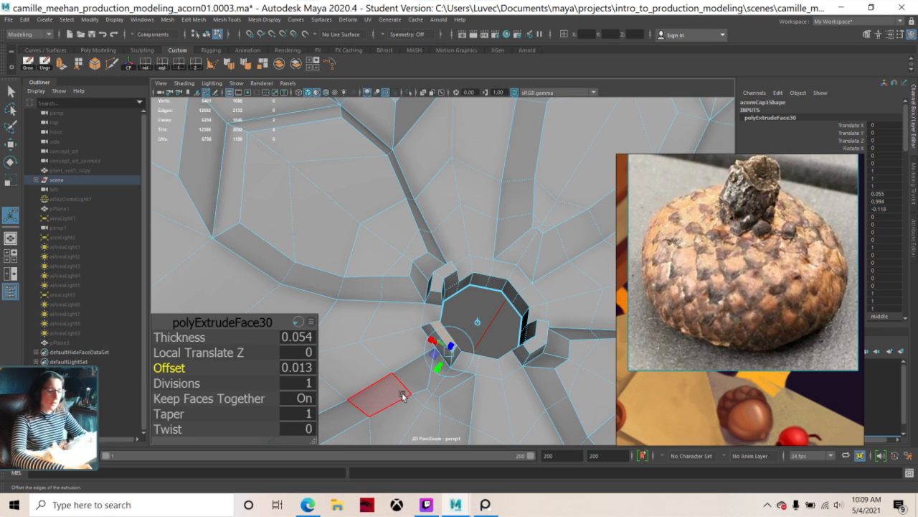
- Extrude the matching two rim faces on the other side of the centre line with thickness 0.054 and offset 0.013
{"action": "left_click_drag", "start_coordinate": [403, 396], "coordinate": [394, 312], "text": "alt"}
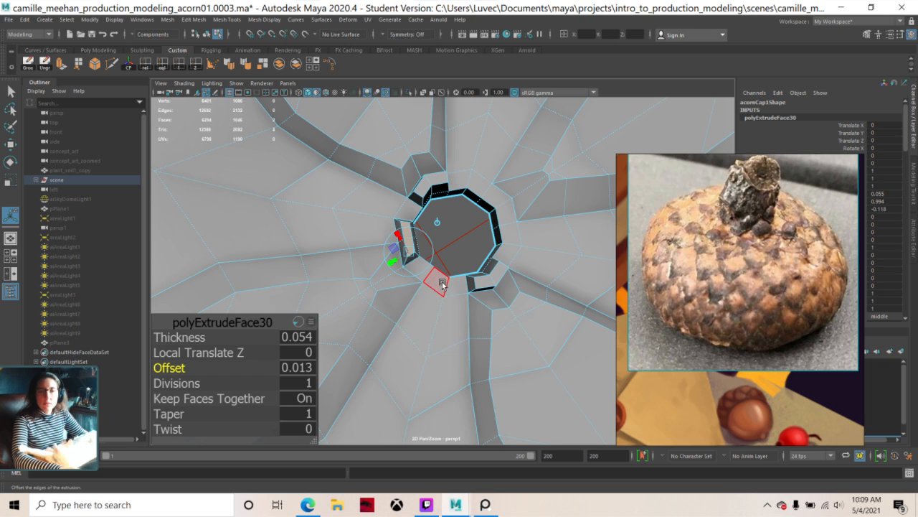
{"action": "left_click", "coordinate": [306, 338]}
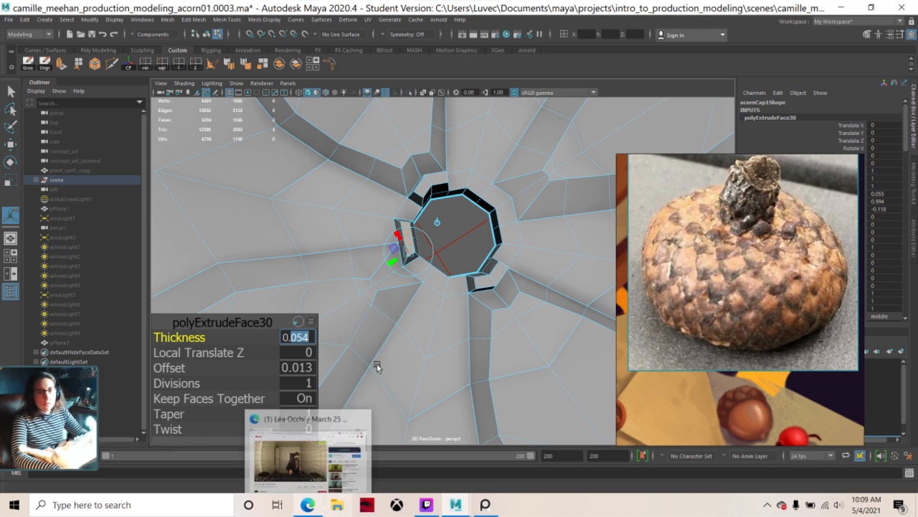
{"action": "left_click", "coordinate": [431, 289]}
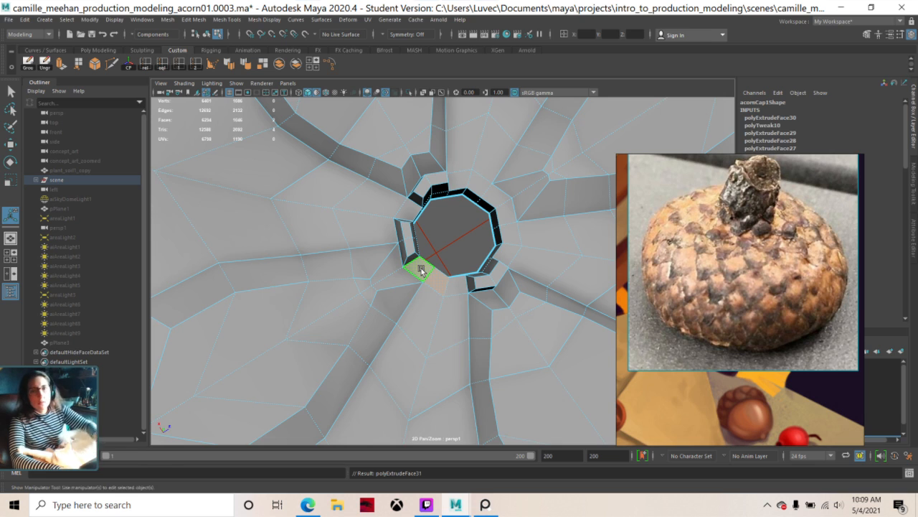
{"action": "key", "text": "ctrl+e"}
{"action": "left_click", "coordinate": [300, 367]}
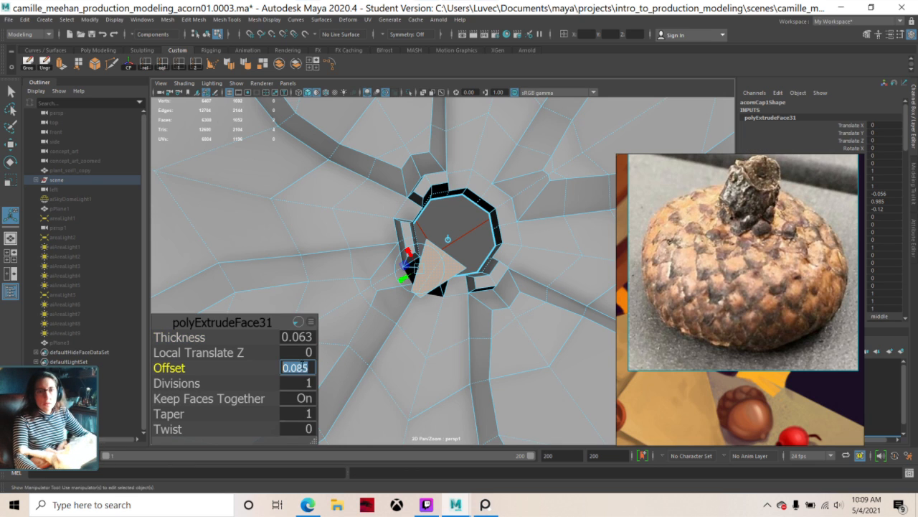
{"action": "left_click", "coordinate": [297, 367]}
{"action": "type", "text": "13"}
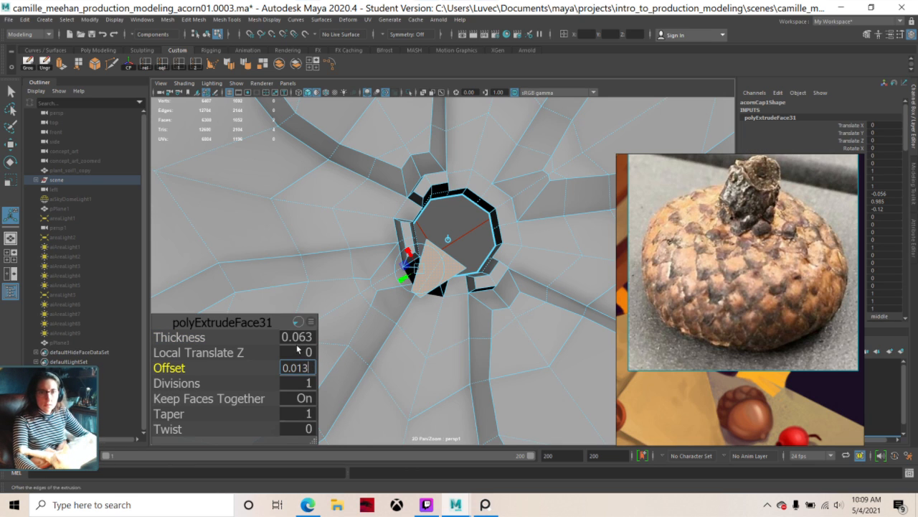
{"action": "left_click", "coordinate": [298, 337]}
{"action": "left_click_drag", "start_coordinate": [310, 337], "coordinate": [295, 337]}
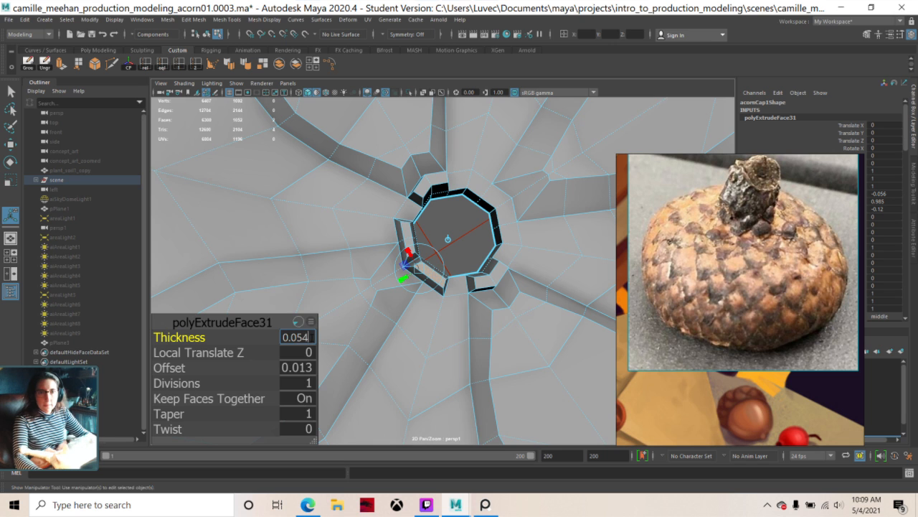
{"action": "key", "text": "Return"}
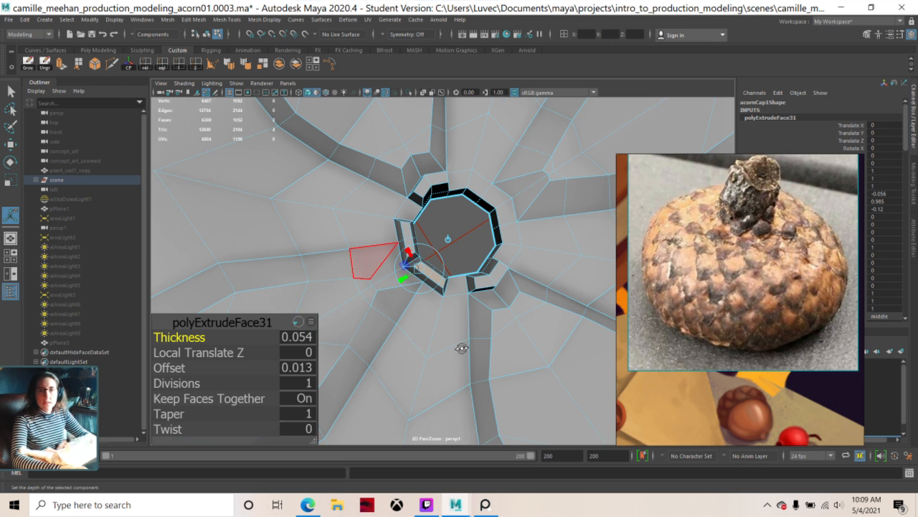
- Turn symmetry back on along World X
{"action": "left_click_drag", "start_coordinate": [461, 348], "coordinate": [309, 241], "text": "alt"}
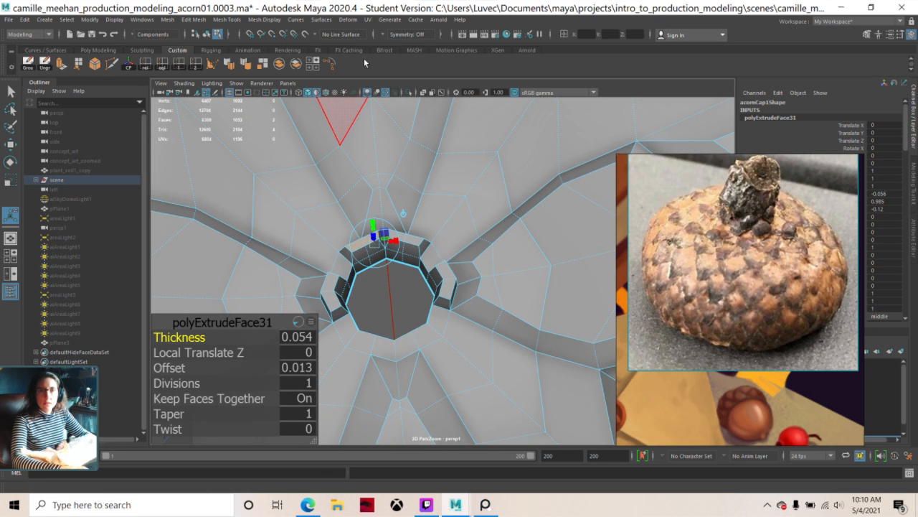
{"action": "left_click", "coordinate": [384, 34]}
{"action": "left_click", "coordinate": [388, 44]}
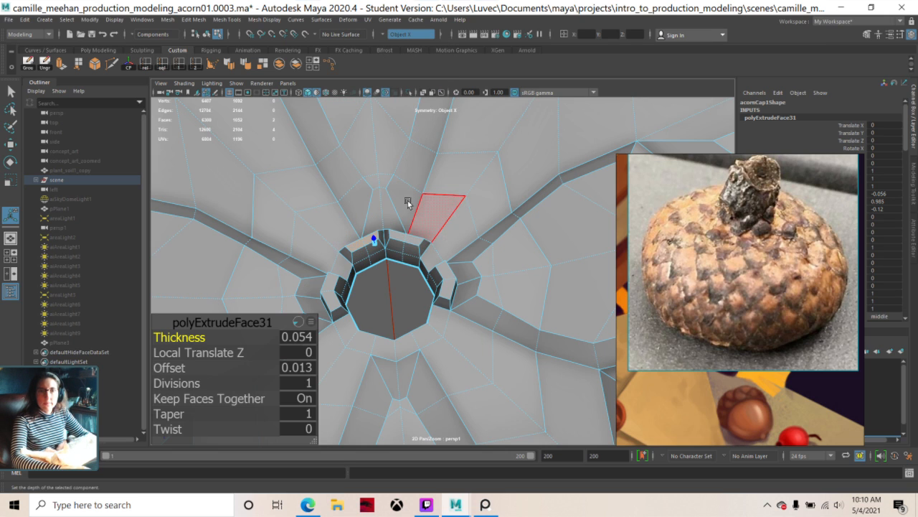
{"action": "left_click", "coordinate": [386, 39]}
{"action": "left_click", "coordinate": [412, 83]}
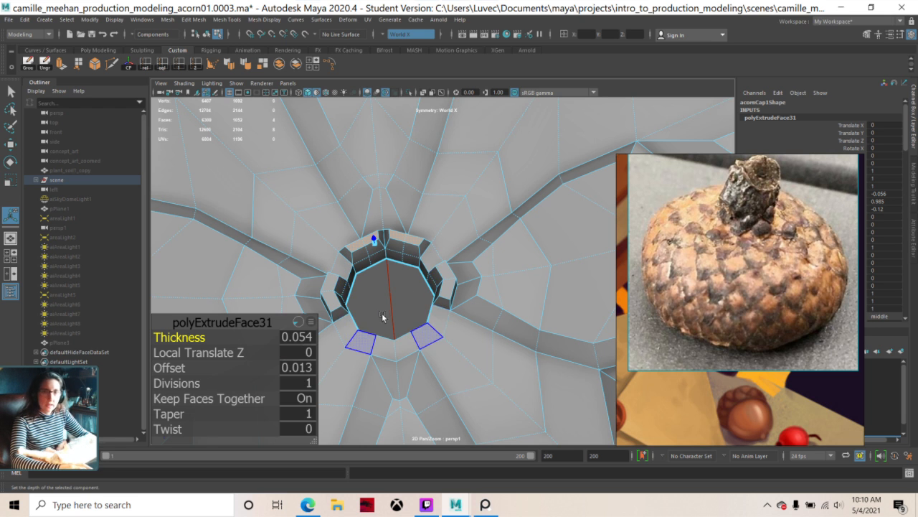
- Extrude the mirrored pair of single stem-hole rim faces in the gaps between raised rim pieces with thickness 0.054 and offset 0.013
{"action": "left_click_drag", "start_coordinate": [385, 315], "coordinate": [433, 316], "text": "alt"}
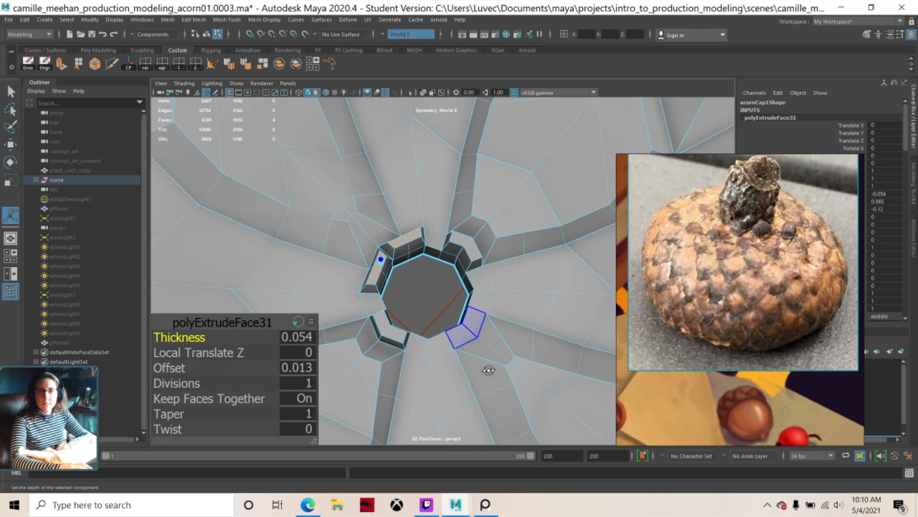
{"action": "left_click_drag", "start_coordinate": [488, 369], "coordinate": [452, 362], "text": "alt"}
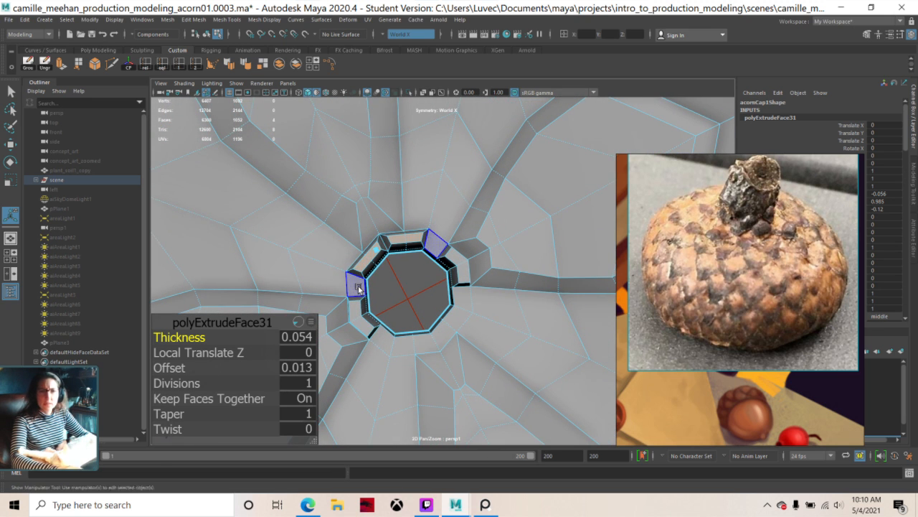
{"action": "left_click", "coordinate": [358, 289]}
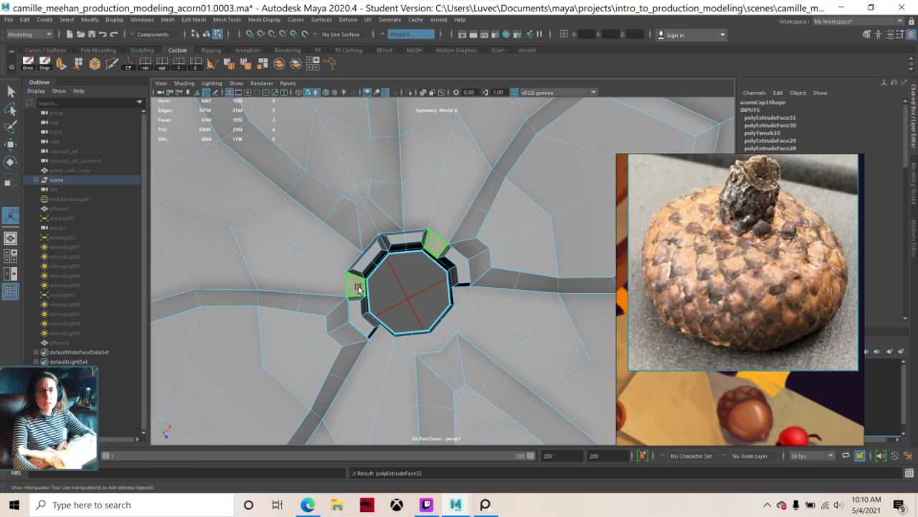
{"action": "key", "text": "ctrl+e"}
{"action": "left_click", "coordinate": [303, 338]}
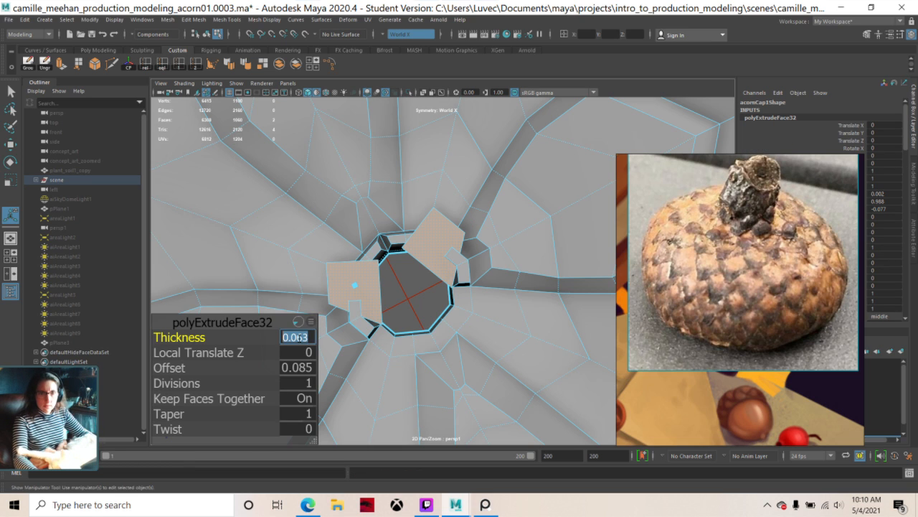
{"action": "type", "text": "0.054"}
{"action": "left_click", "coordinate": [300, 367]}
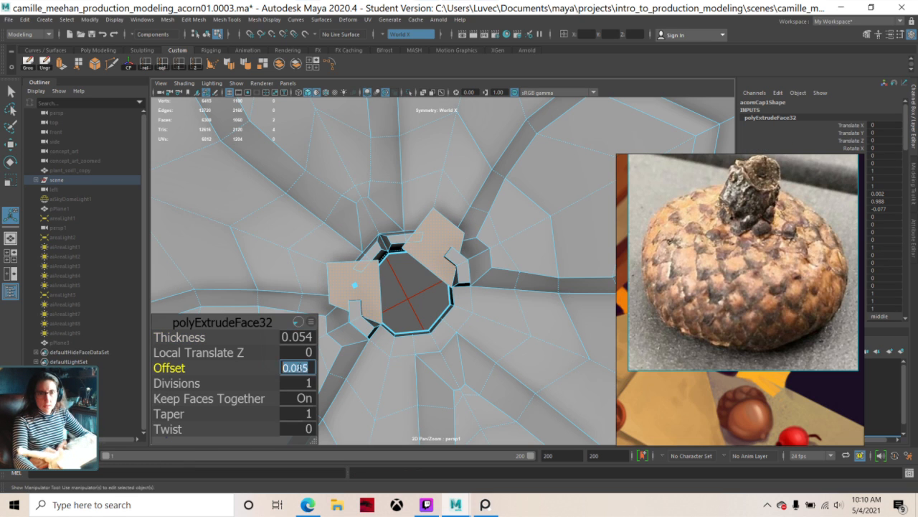
{"action": "type", "text": "13"}
{"action": "key", "text": "Return"}
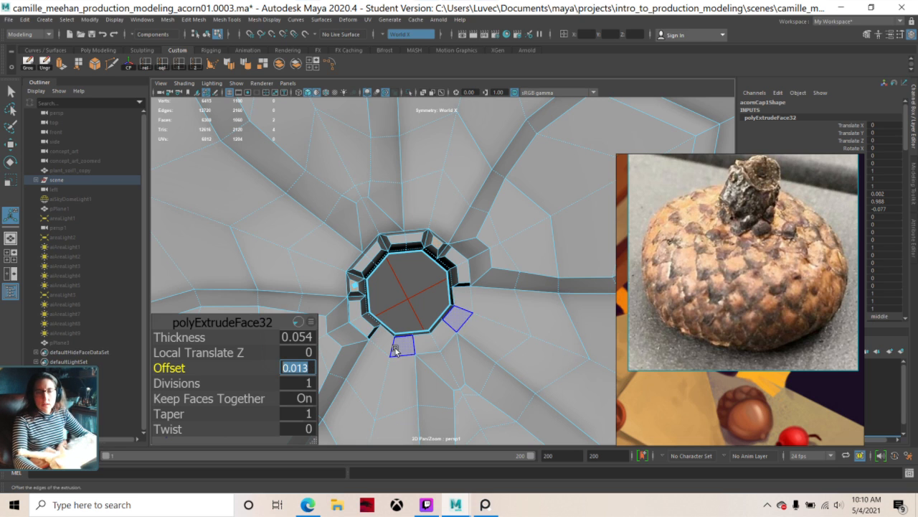
- Extrude the next mirrored pair of single rim faces, bordering the remaining flat part of the stem-hole rim, with thickness 0.054 and offset 0.013
{"action": "key", "text": "t"}
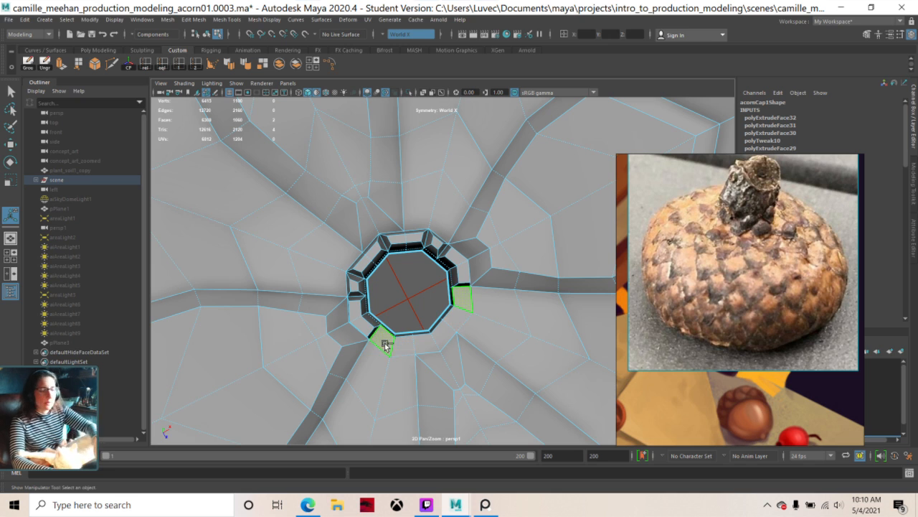
{"action": "key", "text": "ctrl+e"}
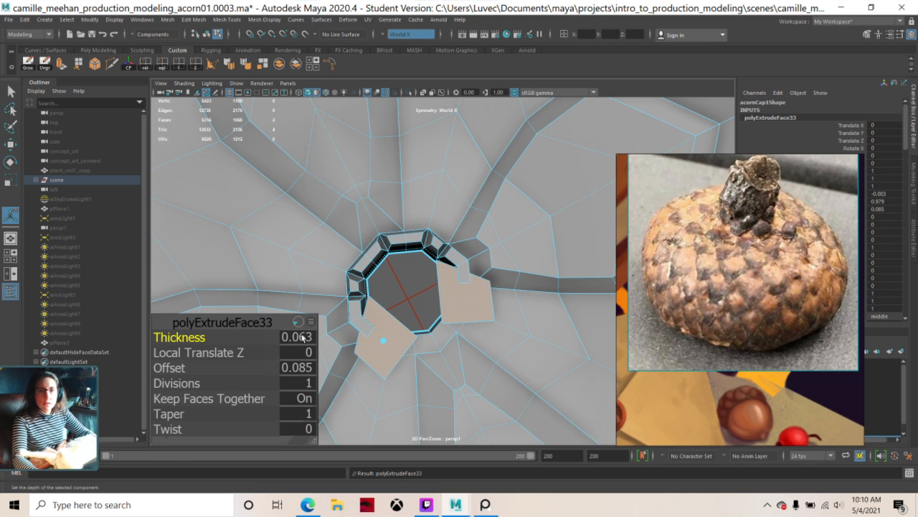
{"action": "left_click", "coordinate": [303, 337]}
{"action": "type", "text": "54"}
{"action": "key", "text": "Return"}
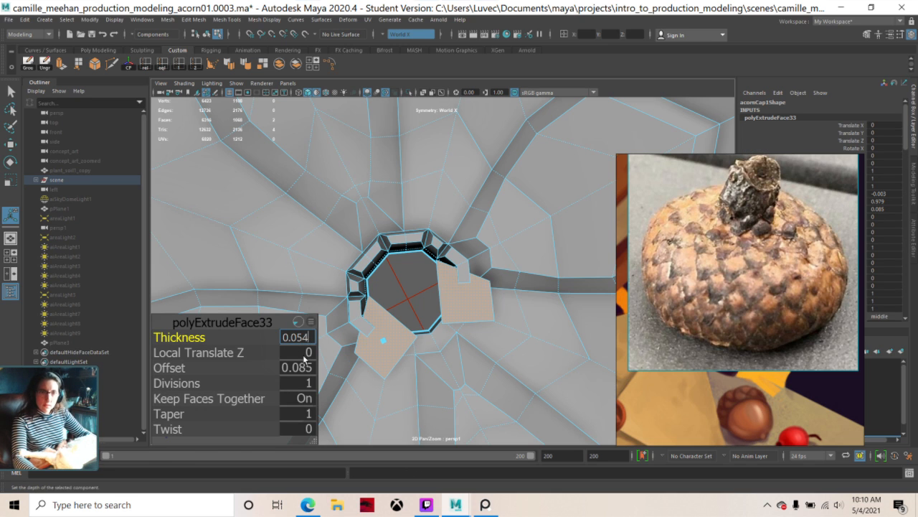
{"action": "left_click", "coordinate": [305, 367]}
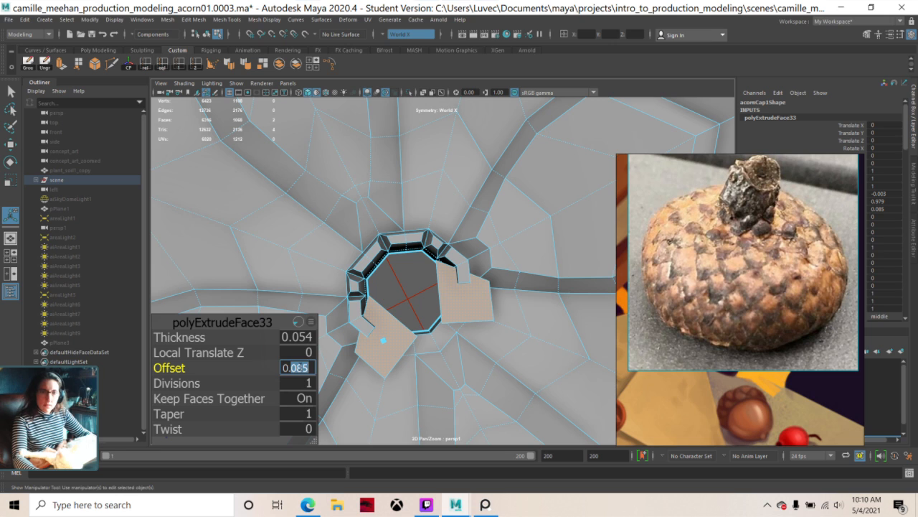
{"action": "type", "text": "13"}
{"action": "key", "text": "Return"}
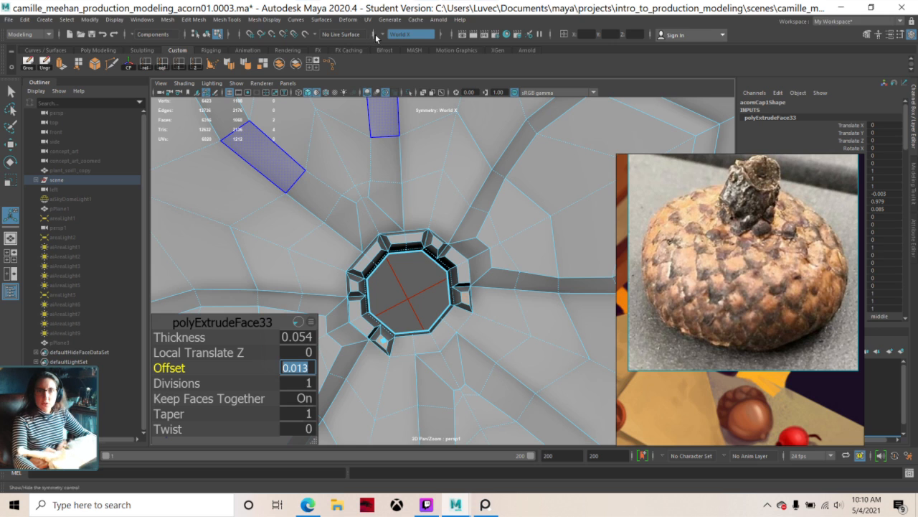
- Turn symmetry off and extrude two adjacent faces of the remaining flat rim section with thickness 0.054 and offset 0.013
{"action": "left_click", "coordinate": [394, 34]}
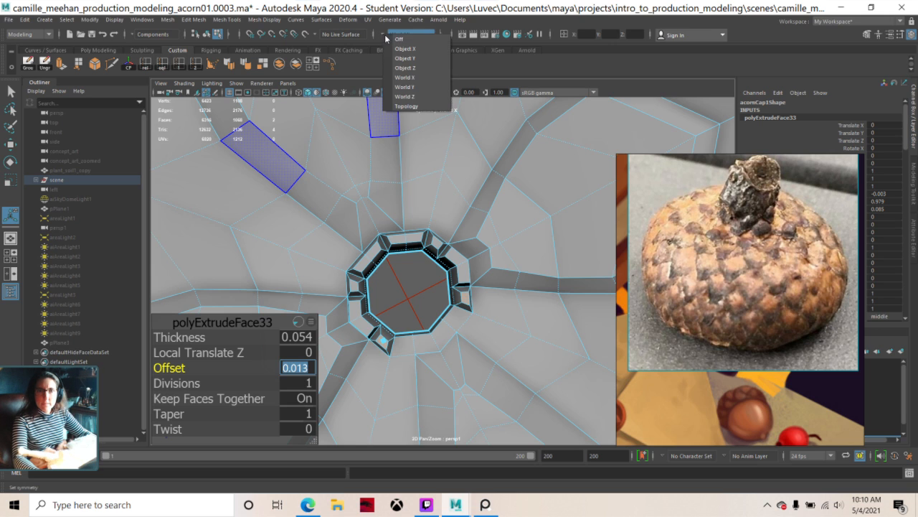
{"action": "left_click", "coordinate": [406, 33]}
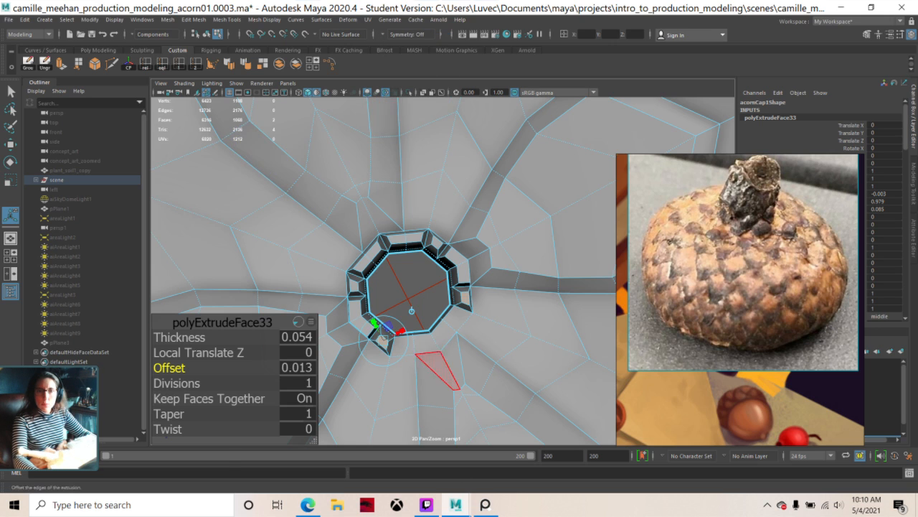
{"action": "left_click", "coordinate": [415, 348]}
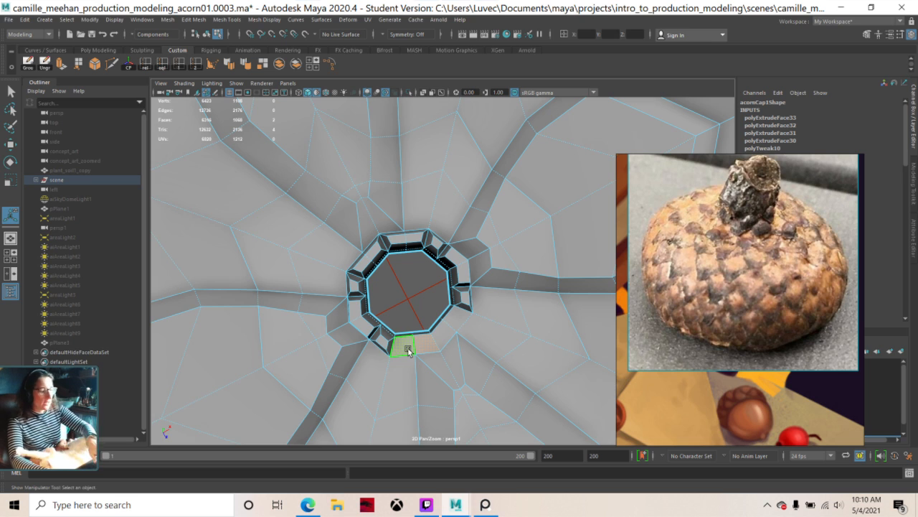
{"action": "left_click", "coordinate": [407, 349]}
{"action": "key", "text": "ctrl+e"}
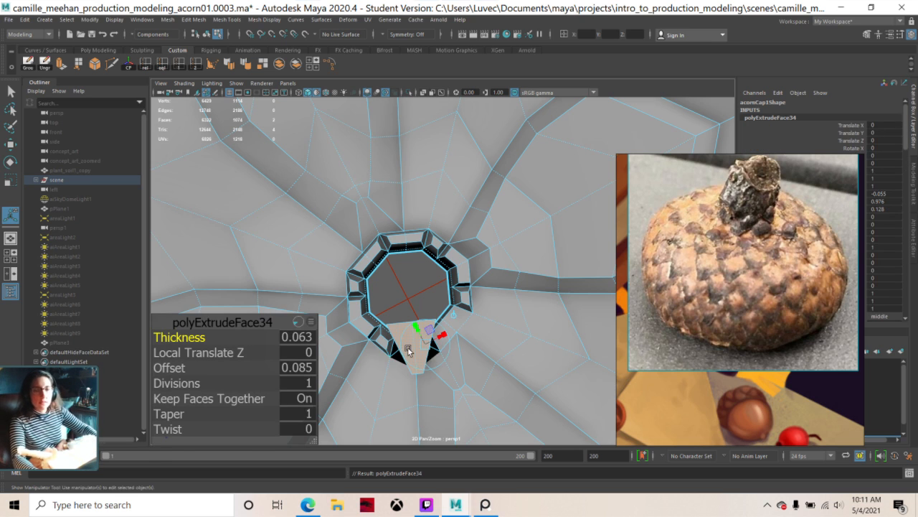
{"action": "left_click", "coordinate": [299, 337]}
{"action": "type", "text": "0.054"}
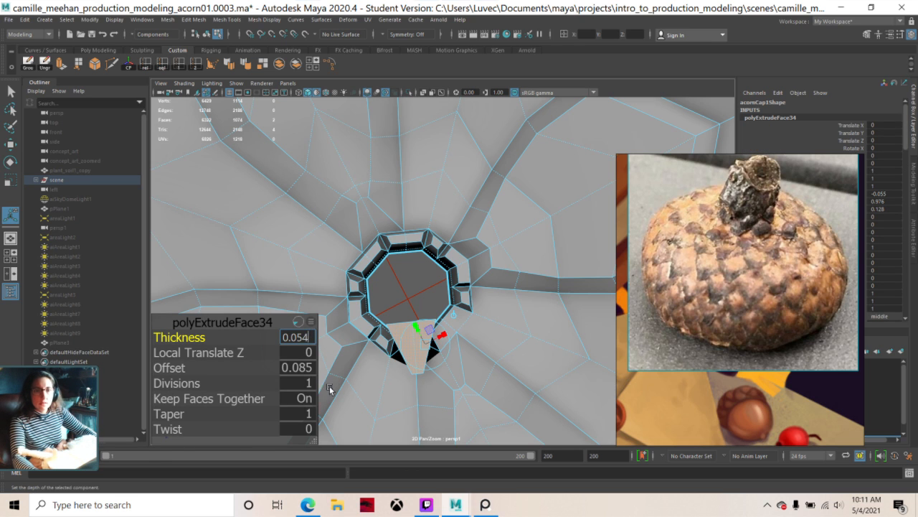
{"action": "left_click", "coordinate": [304, 373]}
{"action": "type", "text": "0.013"}
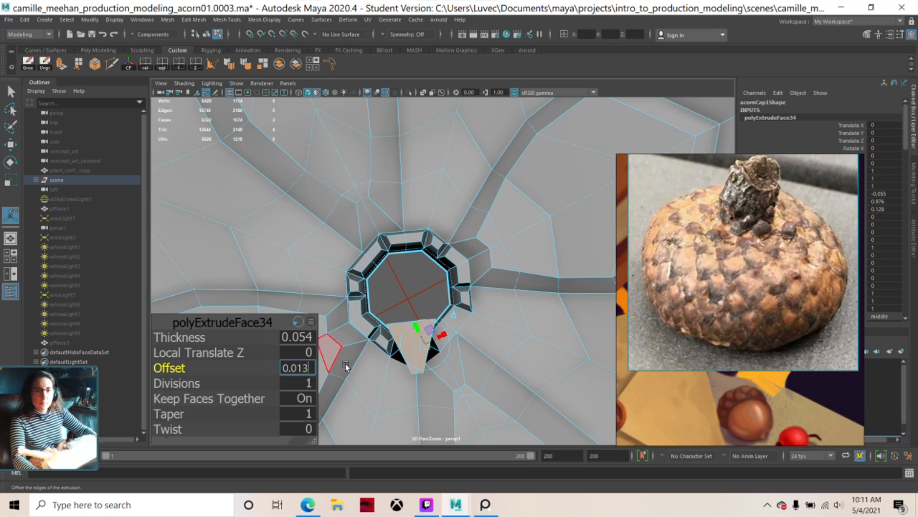
{"action": "key", "text": "Return"}
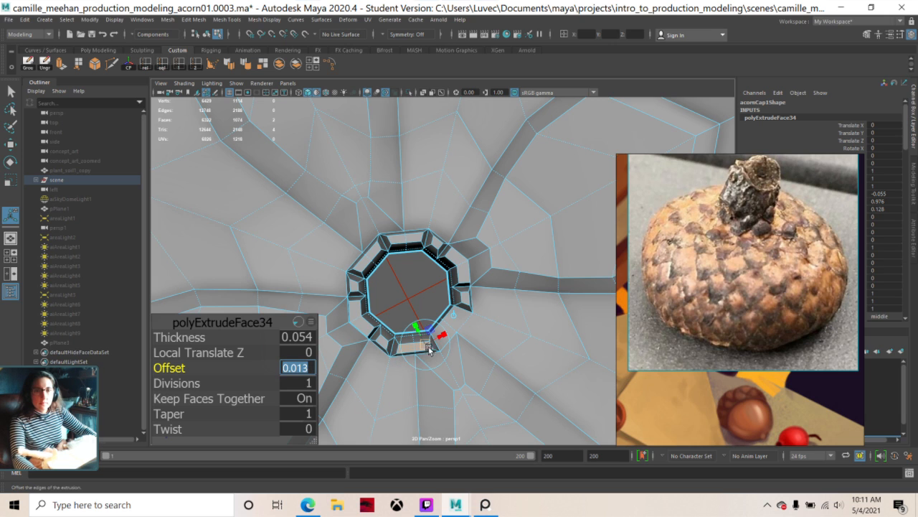
- Extrude the last two adjacent flat rim faces to close the raised ring, with thickness 0.054 and offset 0.013
{"action": "left_click", "coordinate": [453, 325]}
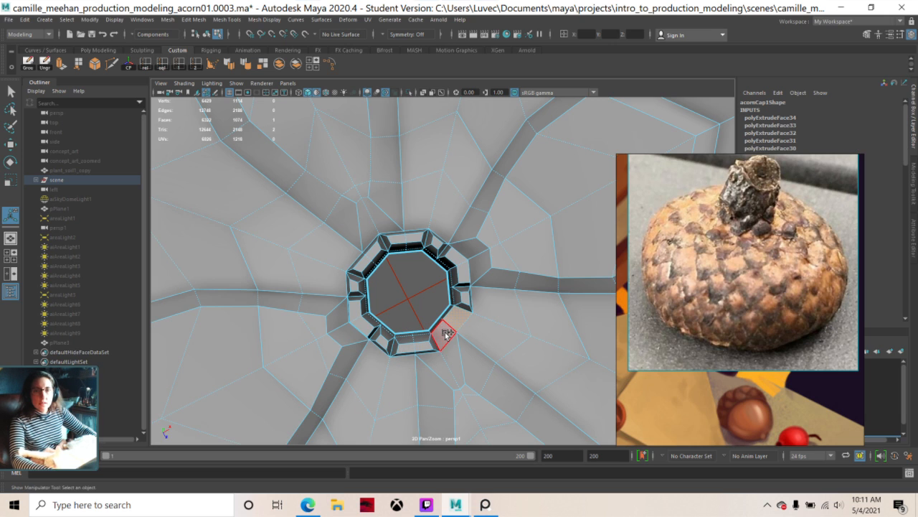
{"action": "left_click", "coordinate": [445, 335], "text": "shift"}
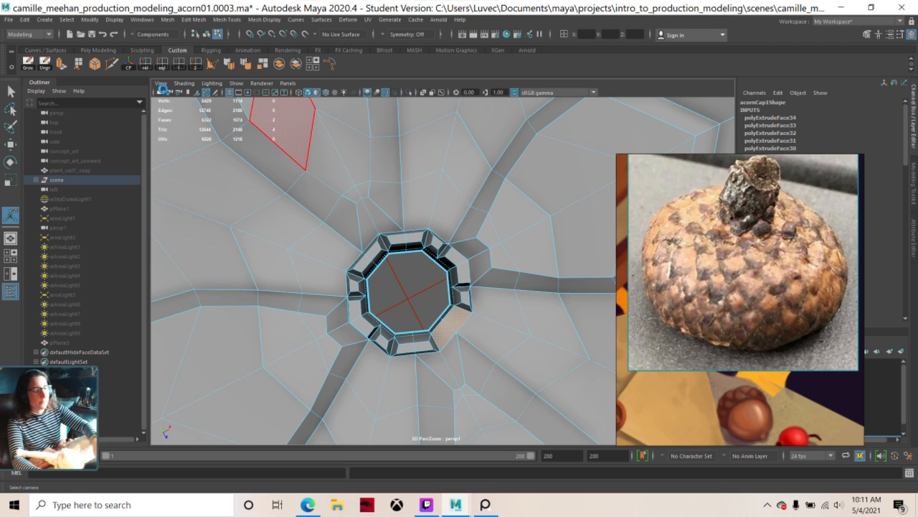
{"action": "key", "text": "ctrl+e"}
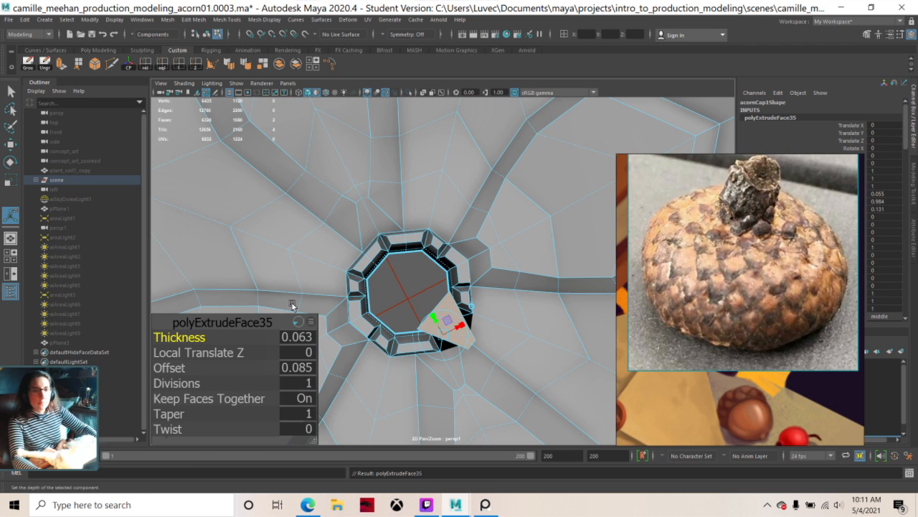
{"action": "left_click", "coordinate": [300, 337]}
{"action": "type", "text": "0.054"}
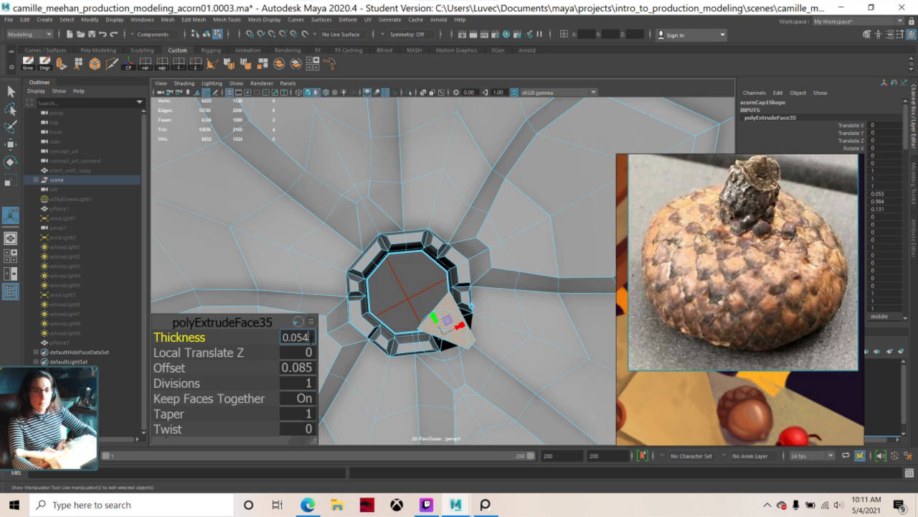
{"action": "left_click", "coordinate": [300, 368]}
{"action": "type", "text": "0.013"}
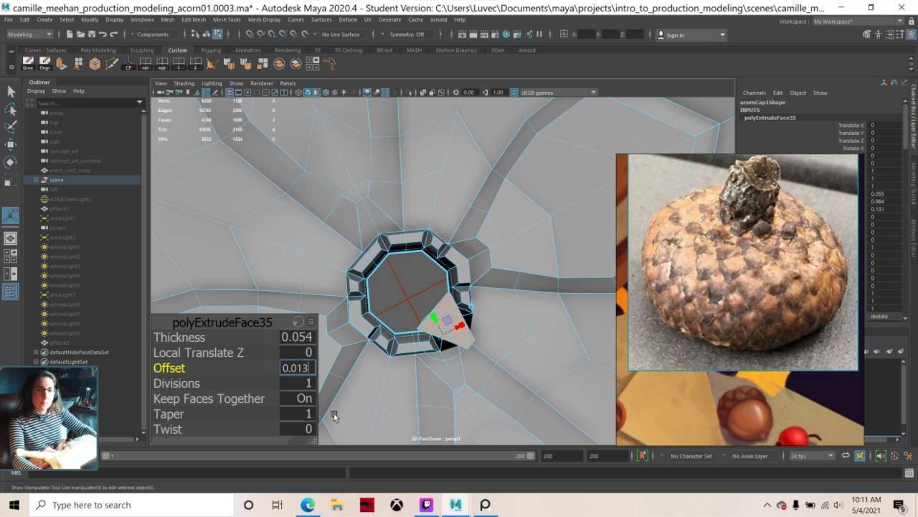
{"action": "key", "text": "Return"}
- Return to object mode, deselect the acorn cap, and examine the scales and the raised ring around the stem hole from several angles
{"action": "scroll", "coordinate": [345, 384], "scroll_direction": "down", "scroll_amount": 6}
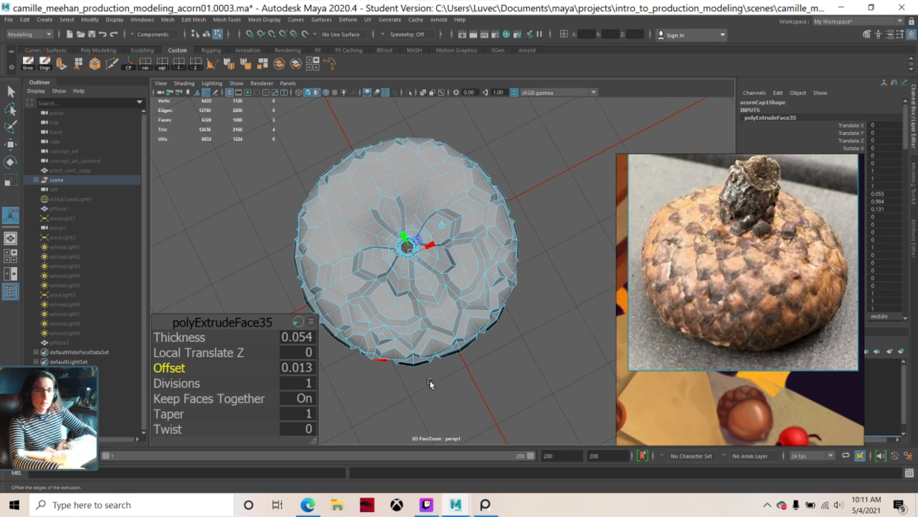
{"action": "left_click_drag", "start_coordinate": [430, 383], "coordinate": [491, 343], "text": "alt"}
{"action": "right_click_drag", "start_coordinate": [490, 250], "coordinate": [545, 229]}
{"action": "left_click", "coordinate": [581, 216]}
{"action": "scroll", "coordinate": [581, 215], "scroll_direction": "down", "scroll_amount": 3}
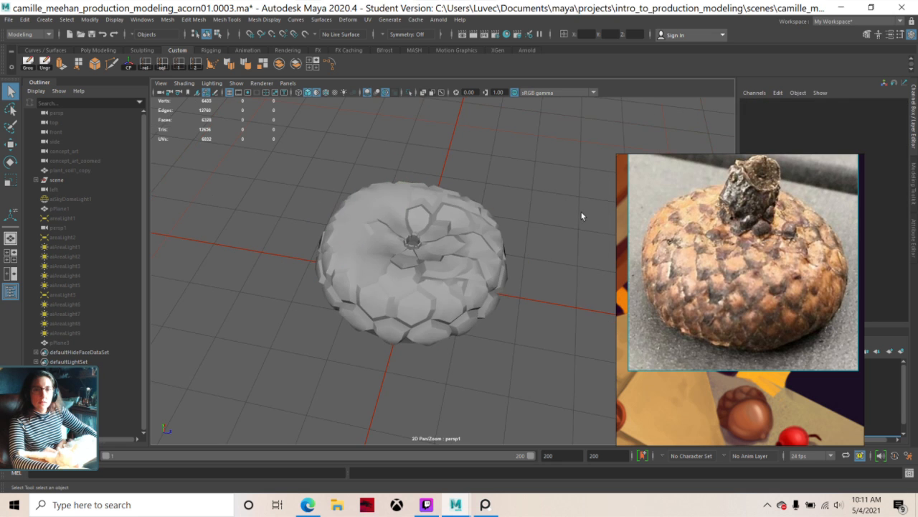
{"action": "left_click_drag", "start_coordinate": [380, 211], "coordinate": [475, 210], "text": "alt"}
{"action": "scroll", "coordinate": [476, 206], "scroll_direction": "up", "scroll_amount": 10}
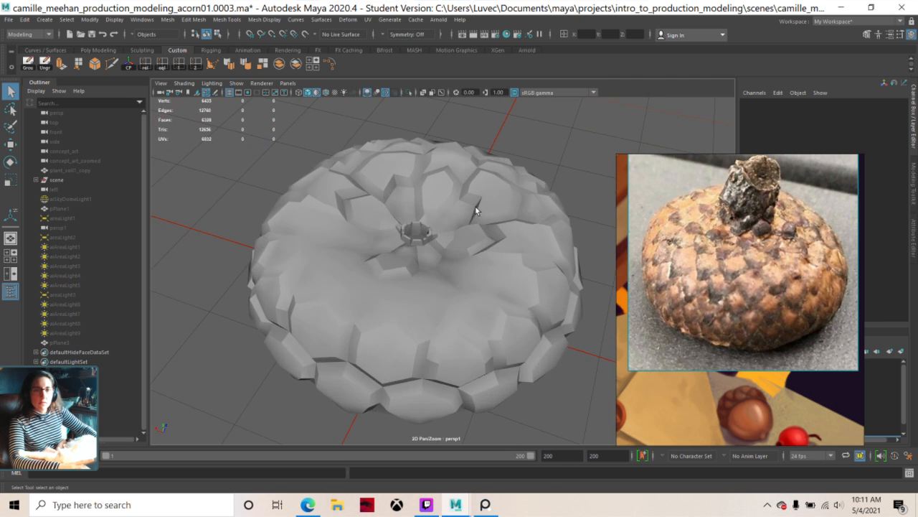
{"action": "left_click_drag", "start_coordinate": [403, 273], "coordinate": [423, 233], "text": "alt"}
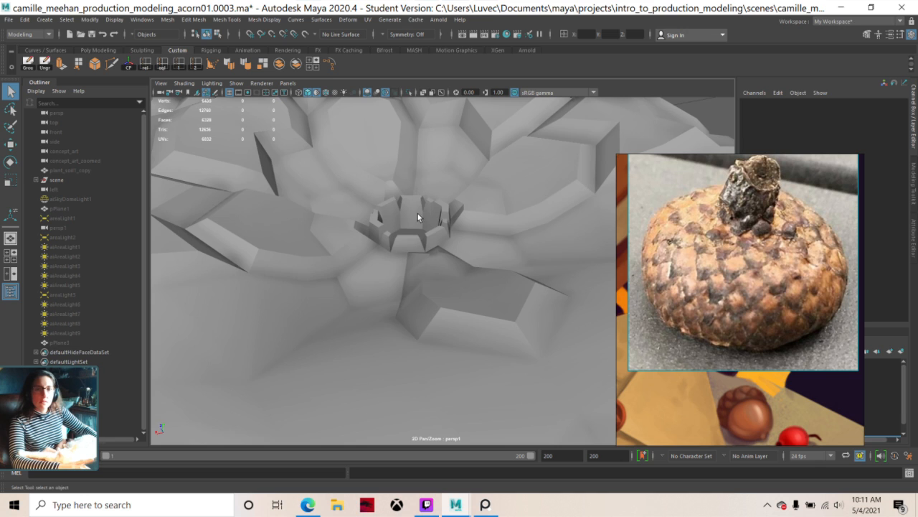
- Switch the acorn cap to face selection and select the flat face group between two raised scales beside the stem hole
{"action": "right_click_drag", "start_coordinate": [424, 149], "coordinate": [427, 176]}
{"action": "left_click", "coordinate": [429, 148]}
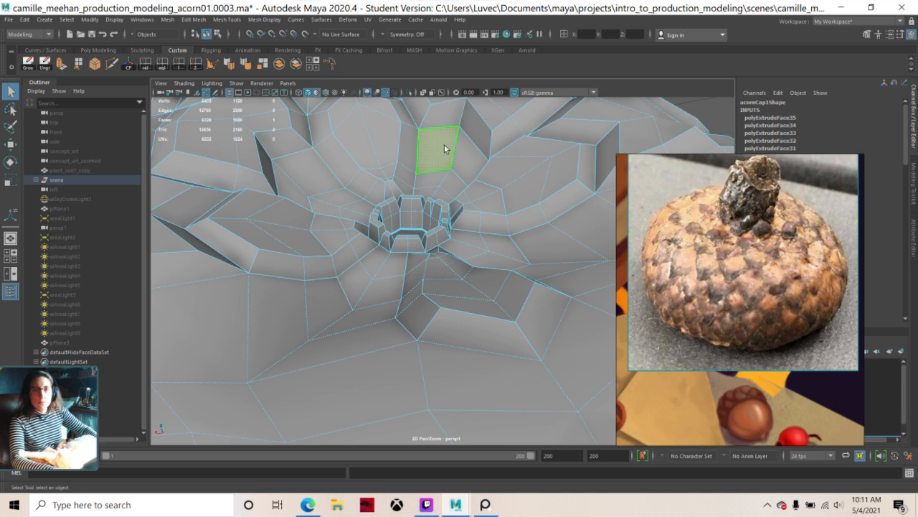
{"action": "scroll", "coordinate": [463, 181], "scroll_direction": "down", "scroll_amount": 5}
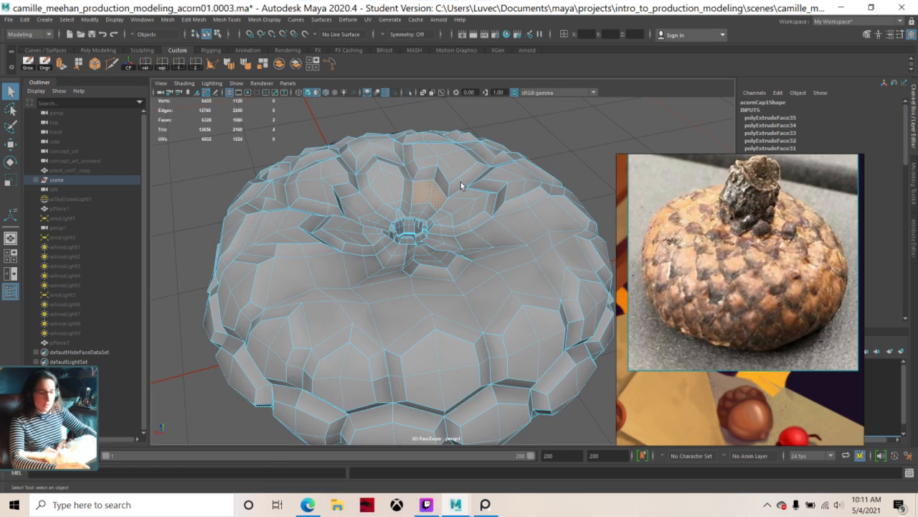
{"action": "left_click_drag", "start_coordinate": [460, 195], "coordinate": [460, 199], "text": "alt"}
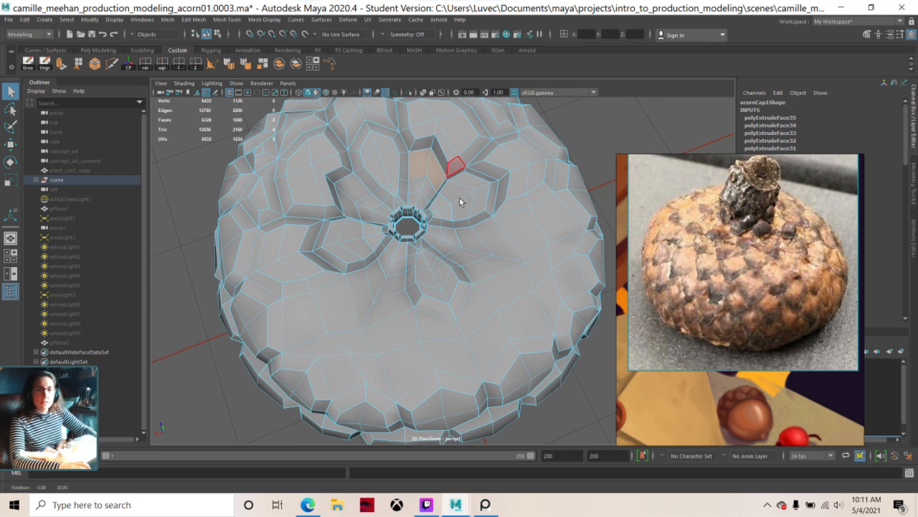
{"action": "left_click", "coordinate": [424, 188], "text": "shift"}
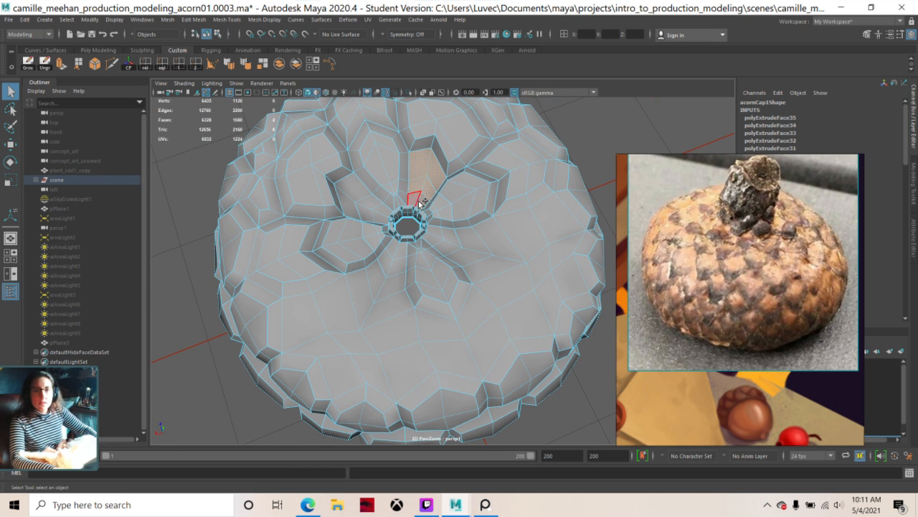
- Try extruding the selected scale faces on one side only, with thickness 0.063 and offset 0.050
{"action": "key", "text": "ctrl+e"}
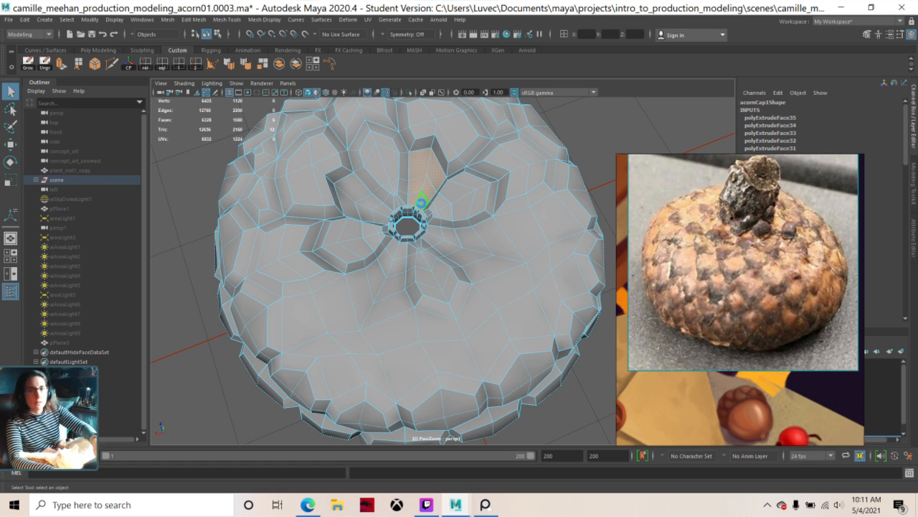
{"action": "scroll", "coordinate": [423, 203], "scroll_direction": "up", "scroll_amount": 8}
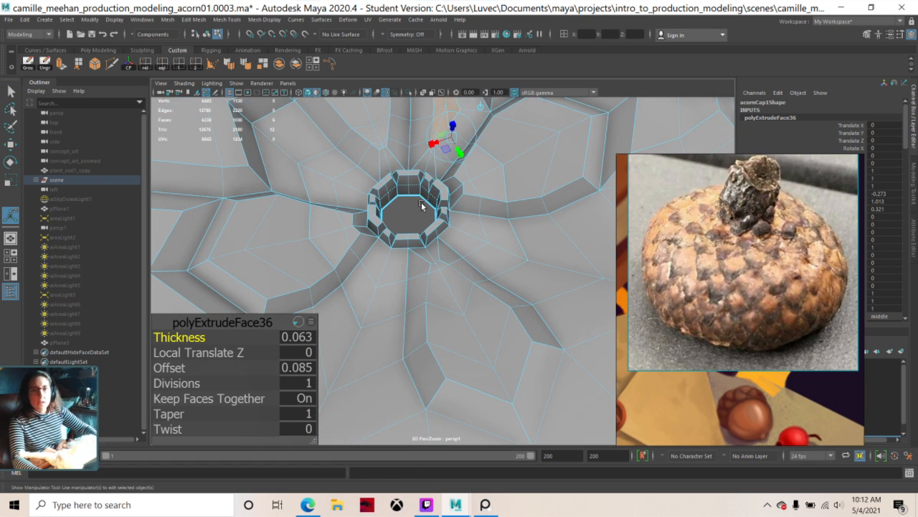
{"action": "scroll", "coordinate": [421, 204], "scroll_direction": "up", "scroll_amount": 2}
{"action": "left_click_drag", "start_coordinate": [421, 204], "coordinate": [439, 389], "text": "alt"}
{"action": "scroll", "coordinate": [469, 295], "scroll_direction": "up", "scroll_amount": 2}
{"action": "scroll", "coordinate": [468, 292], "scroll_direction": "down", "scroll_amount": 5}
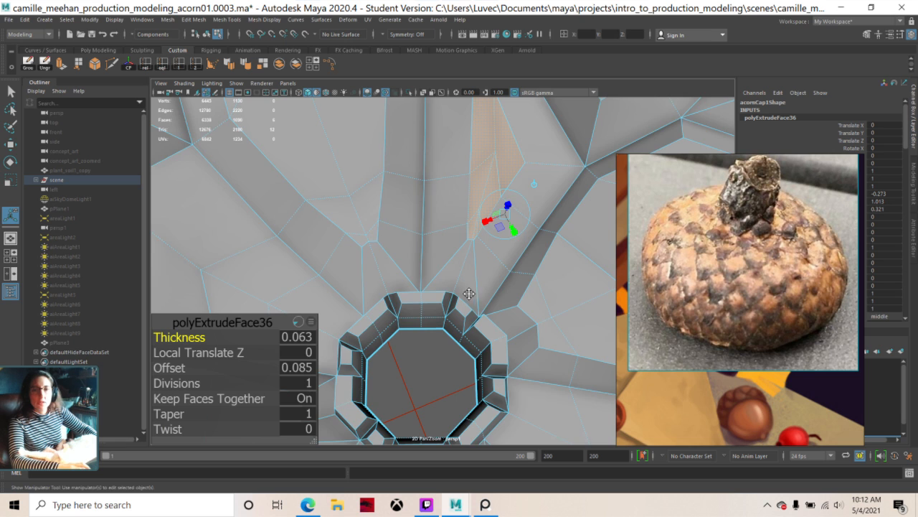
{"action": "scroll", "coordinate": [408, 290], "scroll_direction": "up", "scroll_amount": 4}
{"action": "scroll", "coordinate": [408, 291], "scroll_direction": "up", "scroll_amount": 3}
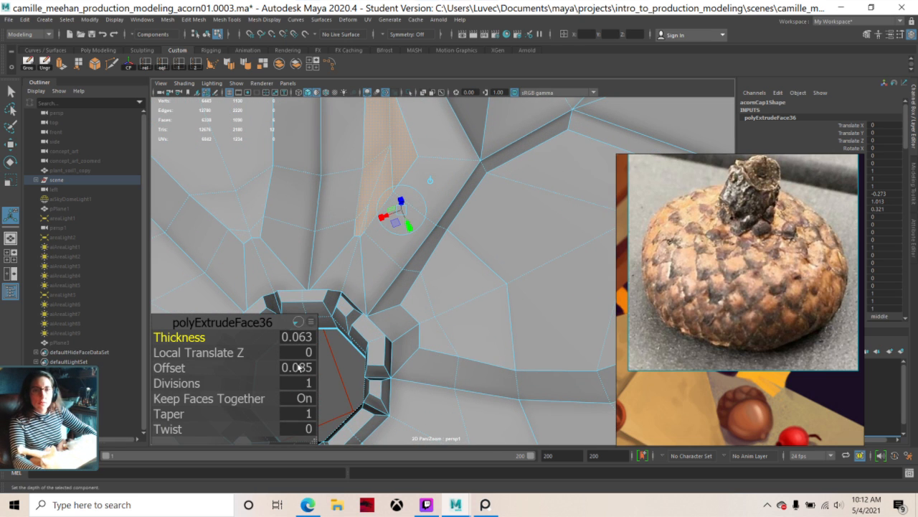
{"action": "left_click", "coordinate": [300, 367]}
{"action": "left_click_drag", "start_coordinate": [296, 367], "coordinate": [307, 367]}
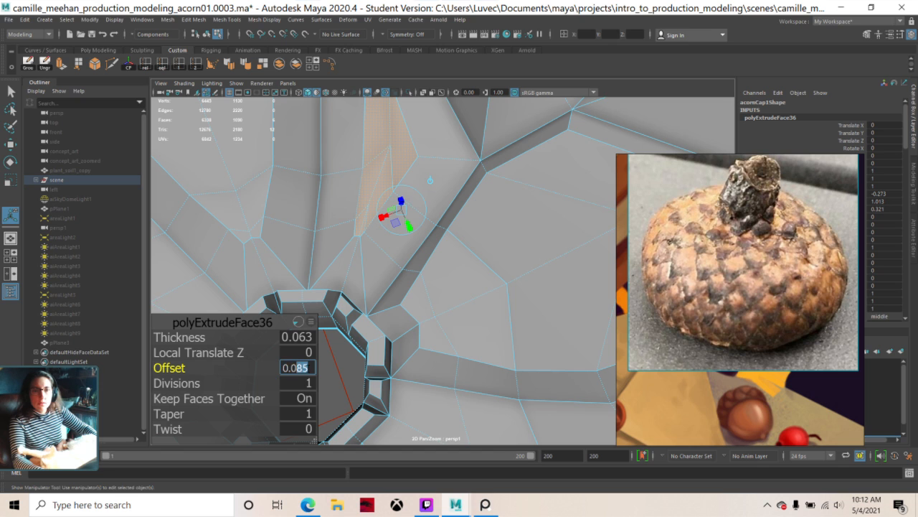
{"action": "type", "text": "5"}
{"action": "key", "text": "Return"}
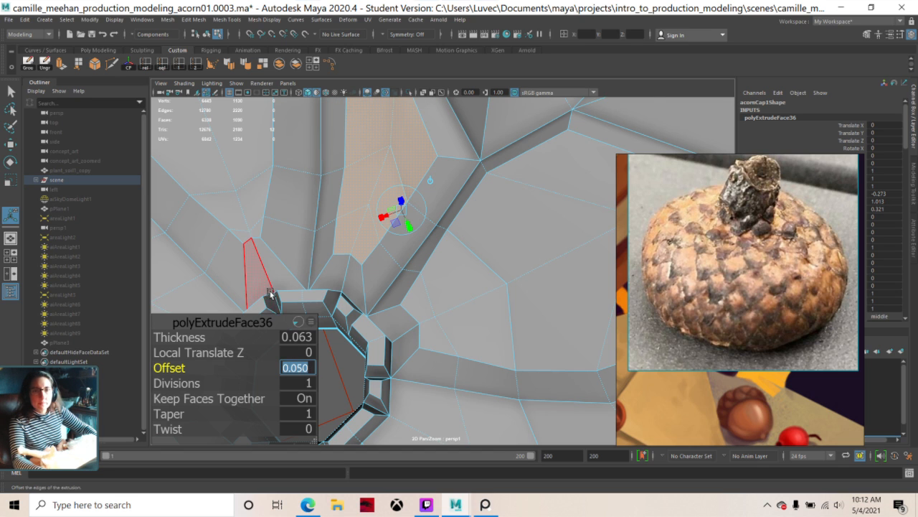
- Try selecting the matching scale faces on the opposite side and extruding them with thickness 0.063 and offset 0.085
{"action": "scroll", "coordinate": [278, 291], "scroll_direction": "down", "scroll_amount": 4}
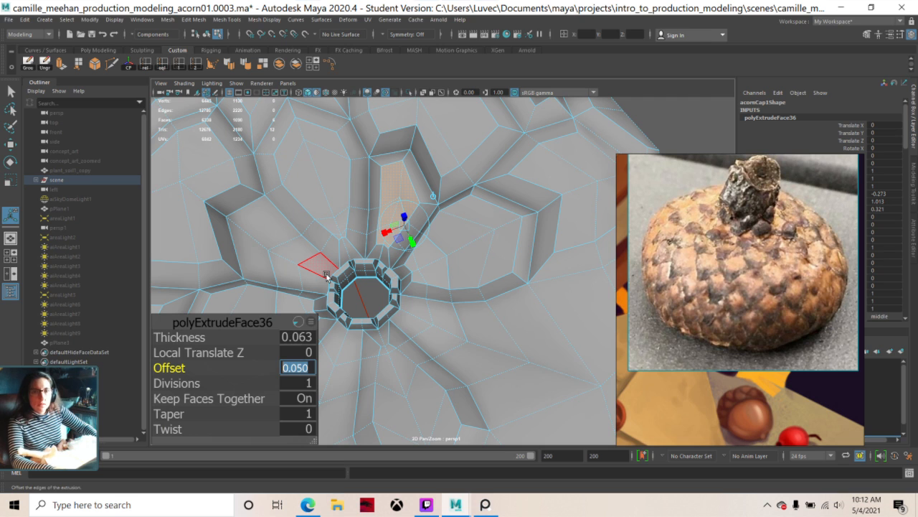
{"action": "left_click", "coordinate": [266, 236]}
{"action": "left_click", "coordinate": [289, 252], "text": "shift"}
{"action": "left_click", "coordinate": [287, 275], "text": "shift"}
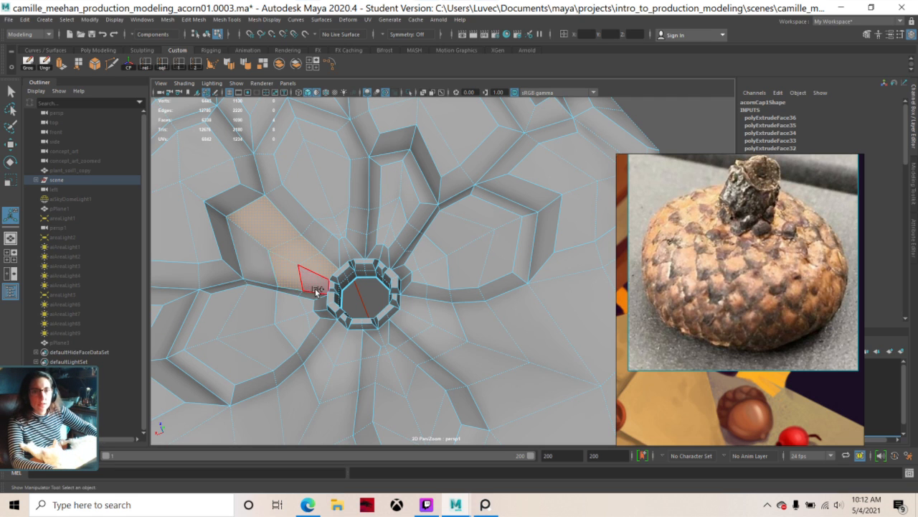
{"action": "left_click", "coordinate": [316, 289], "text": "shift"}
{"action": "left_click", "coordinate": [248, 249], "text": "shift"}
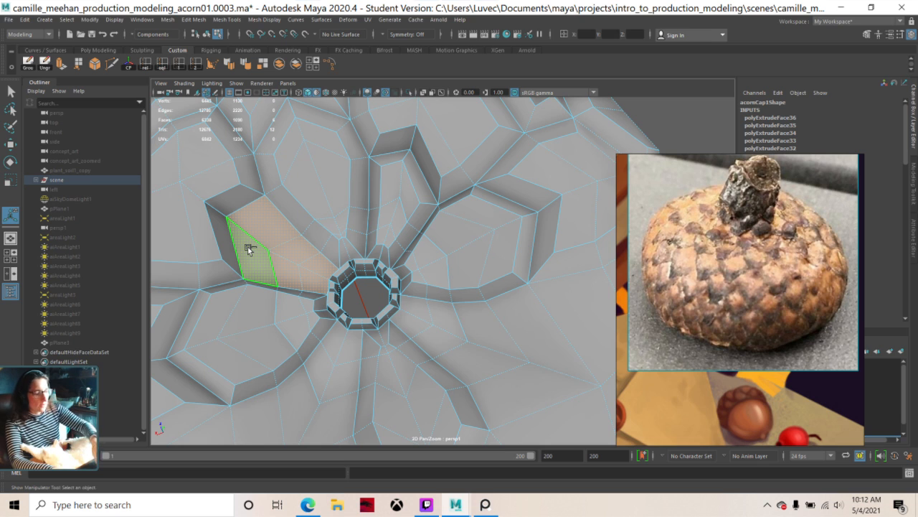
{"action": "key", "text": "ctrl+e"}
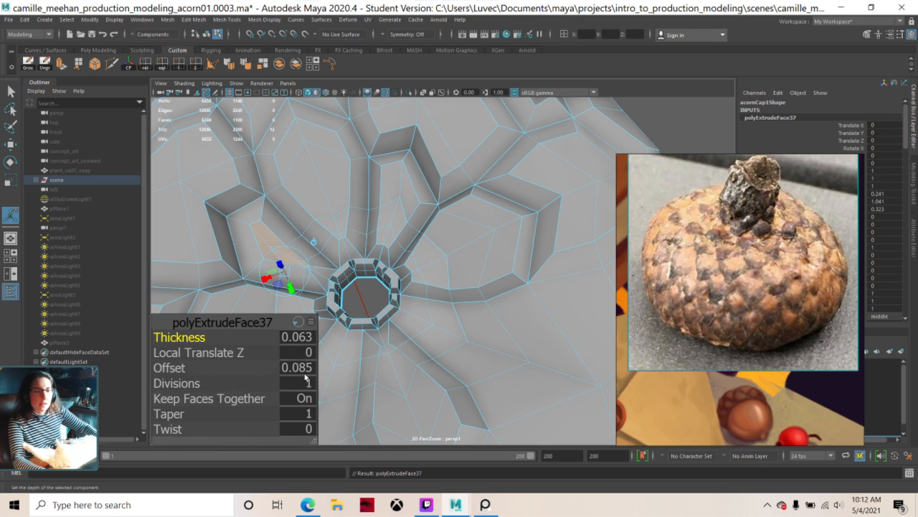
- Undo both single-sided scale extrusions, back to the first selected face group
{"action": "key", "text": "ctrl+z"}
{"action": "key", "text": "ctrl+z"}
{"action": "key", "text": "ctrl+z"}
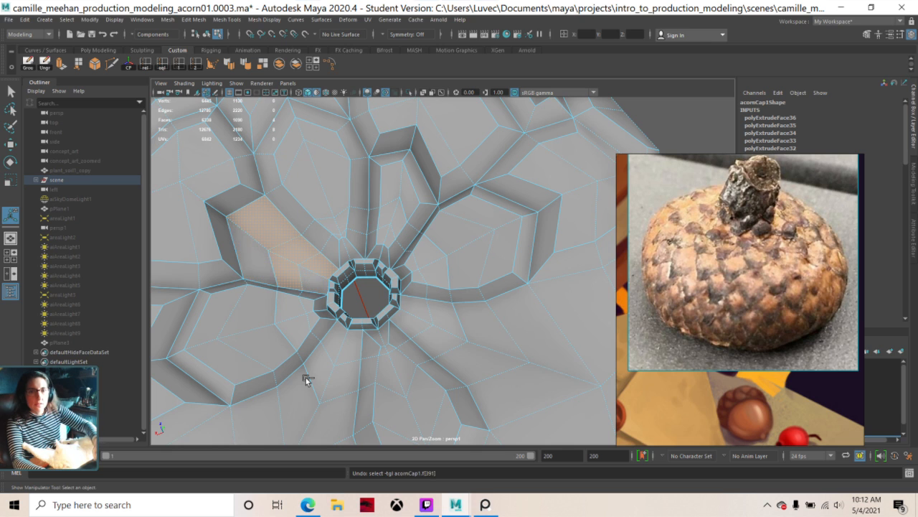
{"action": "key", "text": "ctrl+z"}
{"action": "key", "text": "ctrl+z"}
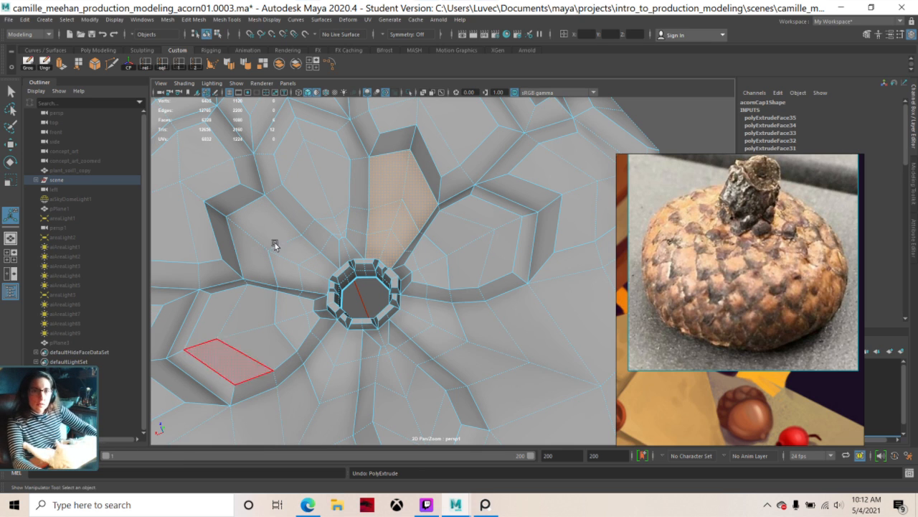
- Turn on World X symmetry and extrude the mirrored pair of scale face groups with thickness 0.063 and offset 0.053
{"action": "left_click", "coordinate": [388, 36]}
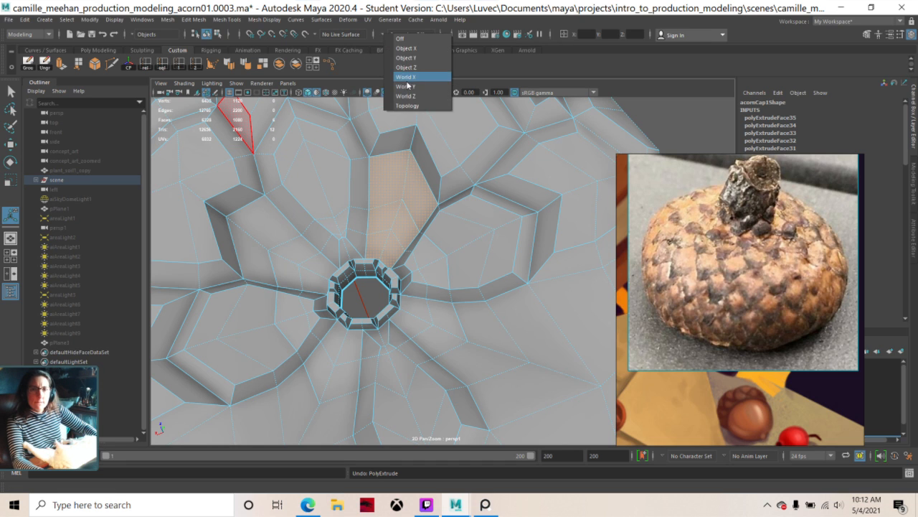
{"action": "left_click", "coordinate": [409, 76]}
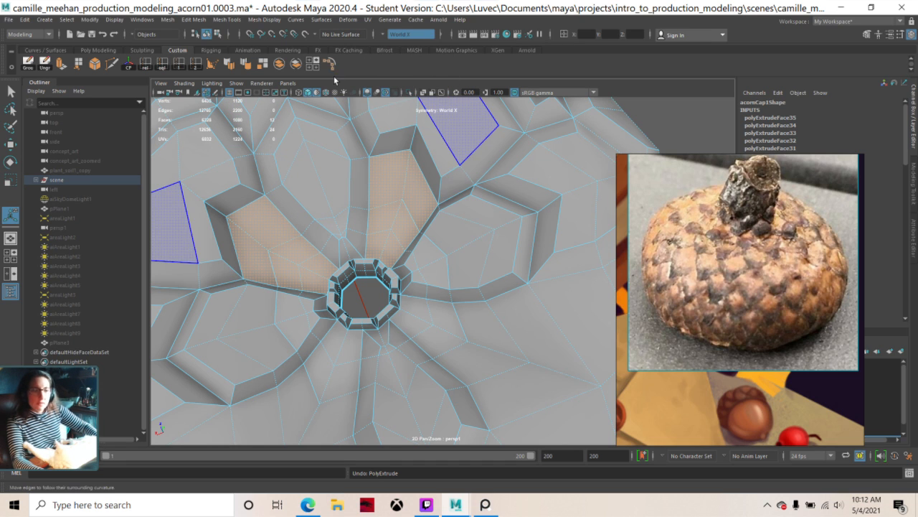
{"action": "key", "text": "ctrl+e"}
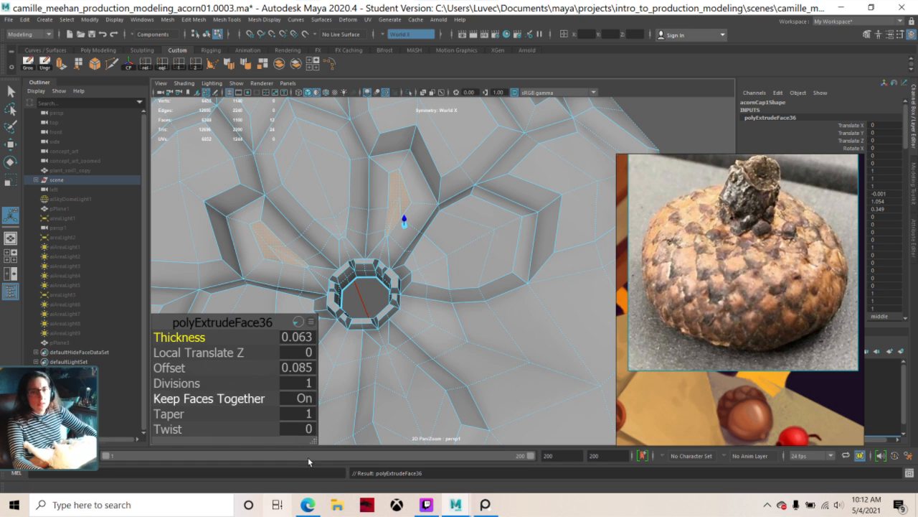
{"action": "left_click", "coordinate": [300, 369]}
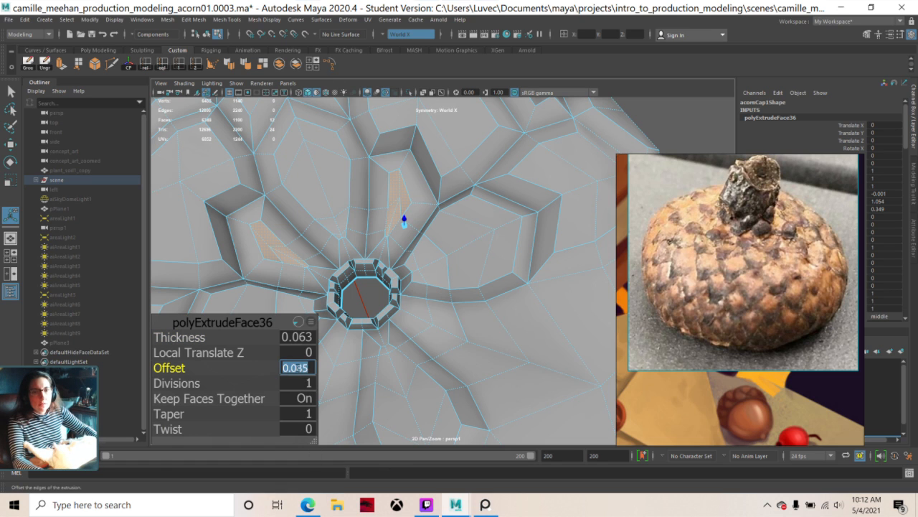
{"action": "left_click_drag", "start_coordinate": [296, 368], "coordinate": [310, 368]}
{"action": "type", "text": "53"}
{"action": "key", "text": "Return"}
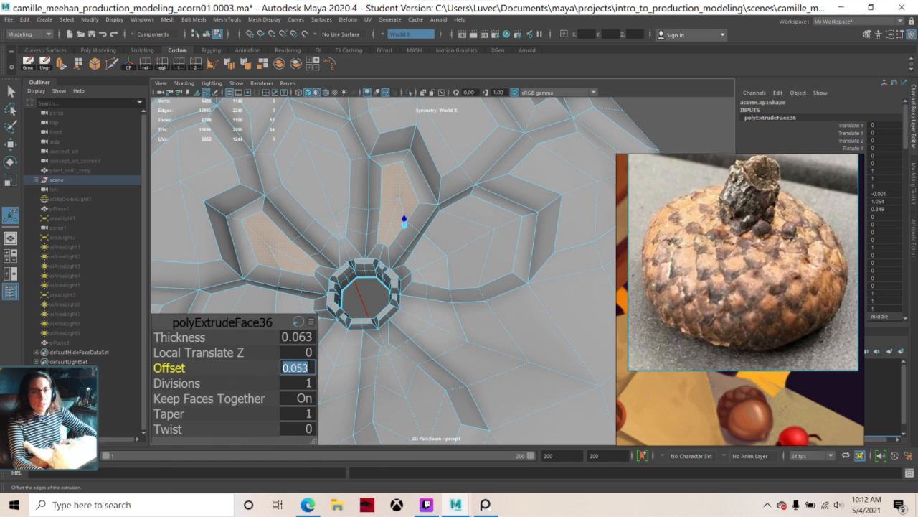
- Select the mirrored pair of flat face groups flanking the central scale on the other side of the stem hole, excluding the outermost faces
{"action": "left_click_drag", "start_coordinate": [424, 395], "coordinate": [408, 322], "text": "alt"}
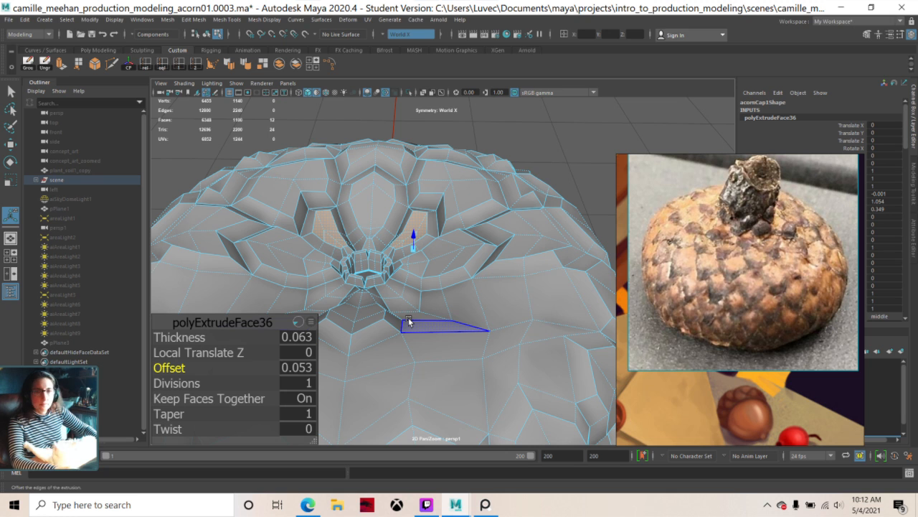
{"action": "left_click", "coordinate": [398, 298]}
{"action": "left_click_drag", "start_coordinate": [395, 289], "coordinate": [389, 309], "text": "alt"}
{"action": "left_click", "coordinate": [392, 290]}
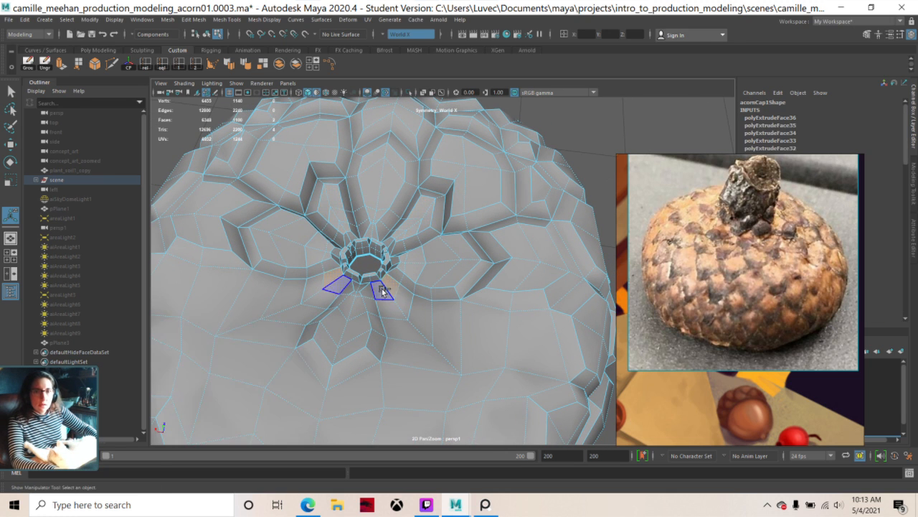
{"action": "left_click", "coordinate": [383, 294], "text": "shift"}
{"action": "left_click", "coordinate": [392, 307], "text": "shift"}
{"action": "left_click", "coordinate": [401, 303], "text": "shift"}
{"action": "left_click", "coordinate": [420, 315], "text": "shift"}
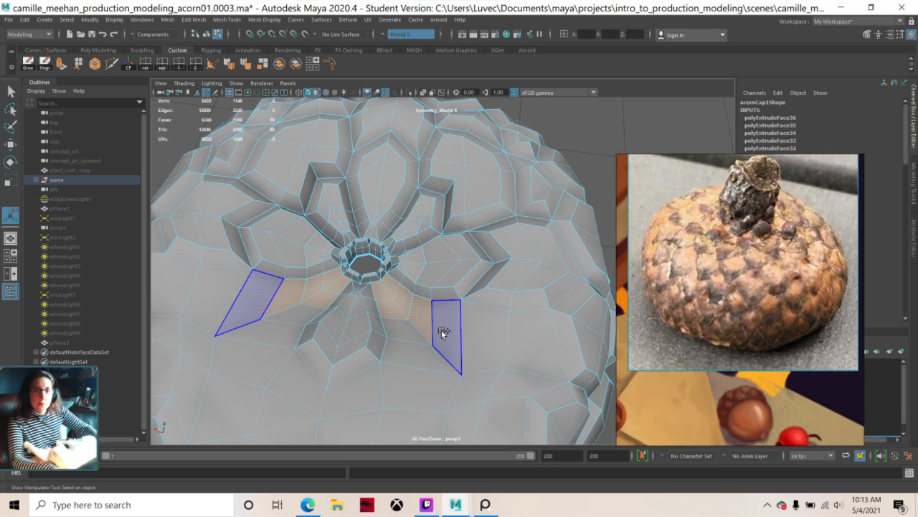
{"action": "left_click", "coordinate": [443, 333], "text": "shift"}
{"action": "left_click", "coordinate": [415, 338], "text": "shift"}
{"action": "left_click", "coordinate": [418, 350], "text": "shift"}
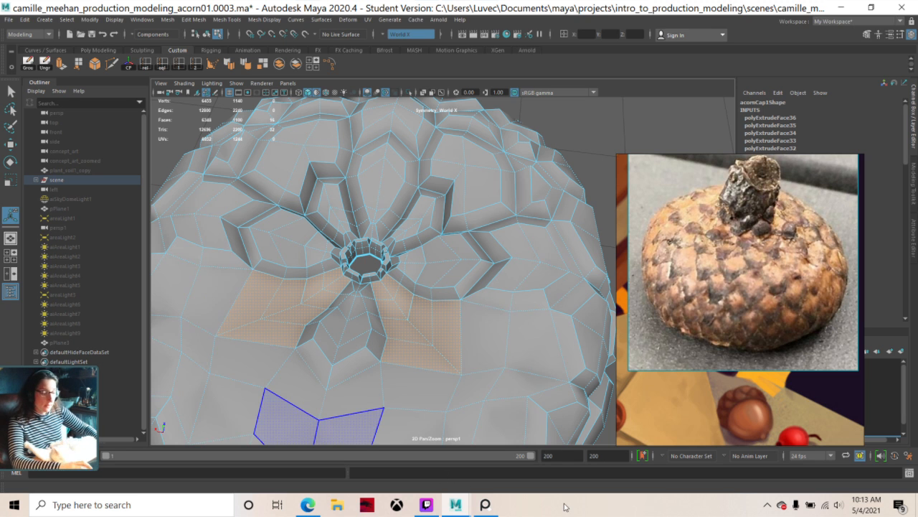
{"action": "left_click_drag", "start_coordinate": [472, 345], "coordinate": [415, 373], "text": "alt"}
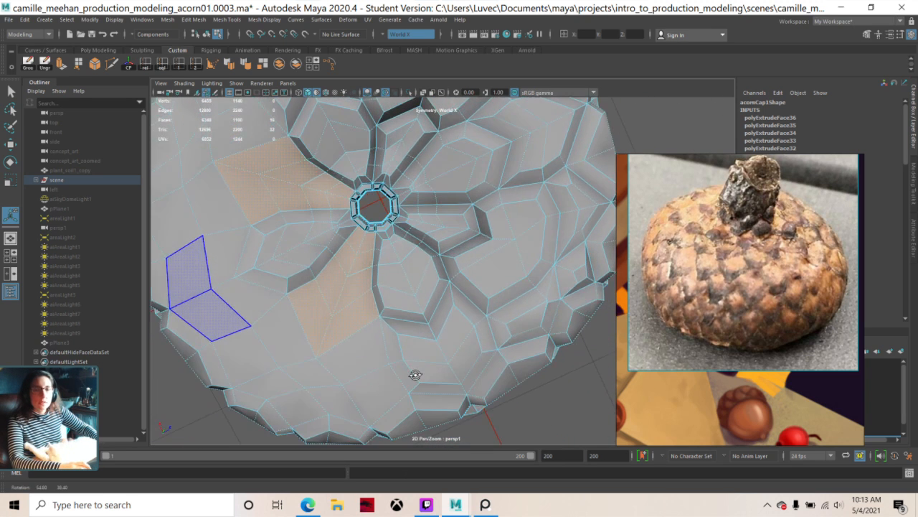
{"action": "left_click", "coordinate": [345, 324], "text": "ctrl"}
{"action": "left_click", "coordinate": [309, 316], "text": "ctrl"}
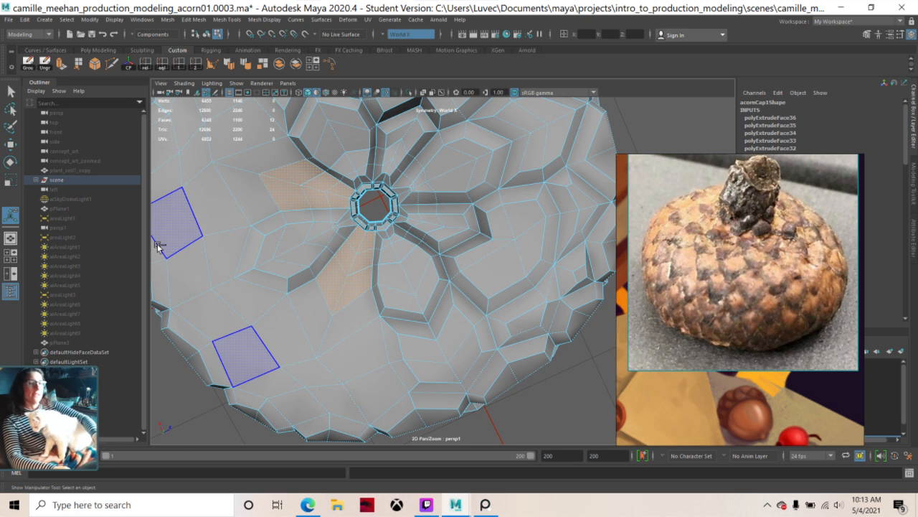
- Extrude the selected mirrored face groups into scales with thickness 0.063 and offset 0.053
{"action": "key", "text": "ctrl+e"}
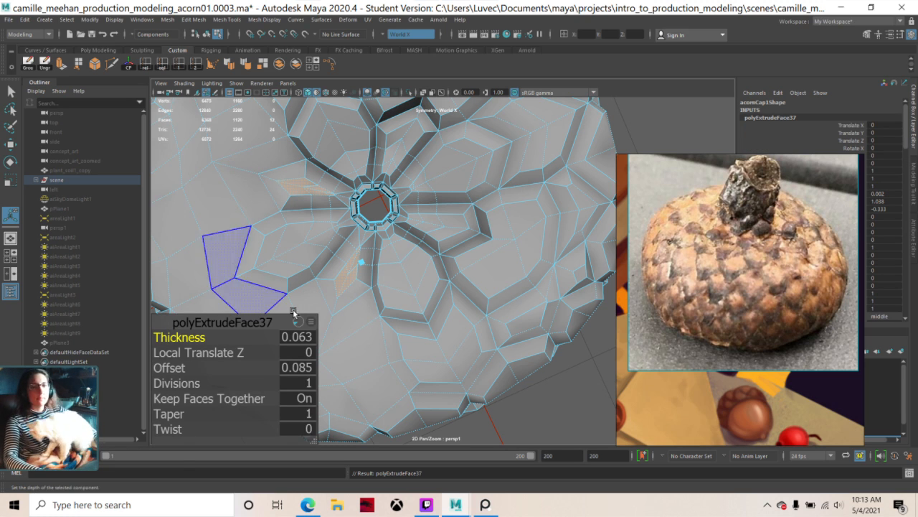
{"action": "left_click", "coordinate": [300, 367]}
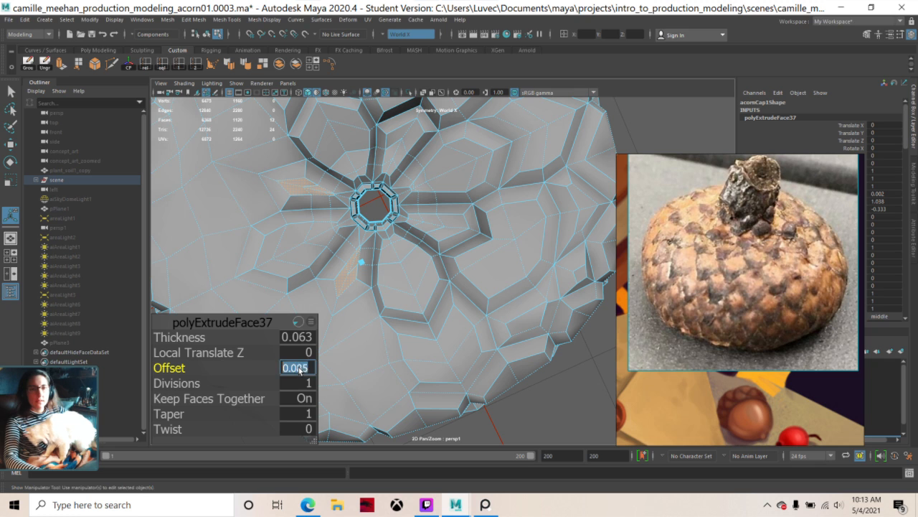
{"action": "left_click_drag", "start_coordinate": [295, 367], "coordinate": [325, 376]}
{"action": "type", "text": "53"}
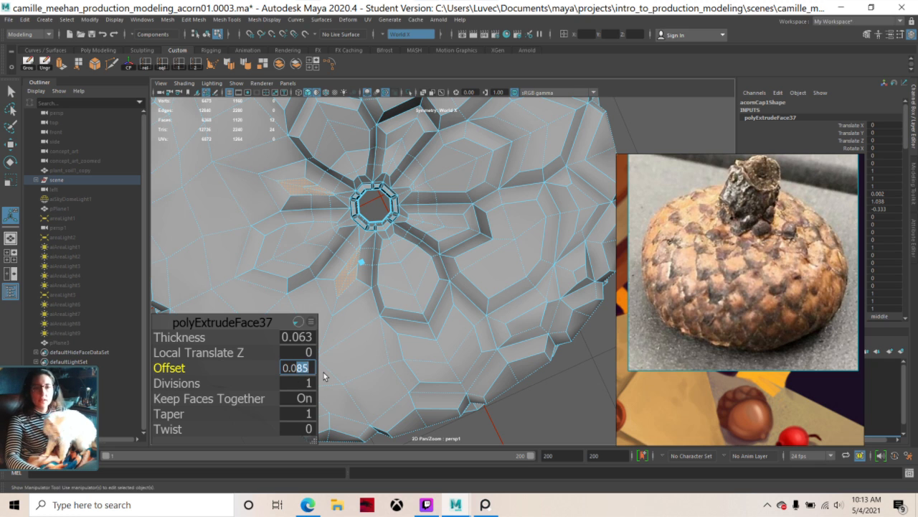
{"action": "key", "text": "Return"}
- Examine the ring of scales around the stem hole and the remaining flat area of the cap from several angles
{"action": "scroll", "coordinate": [263, 211], "scroll_direction": "down", "scroll_amount": 4}
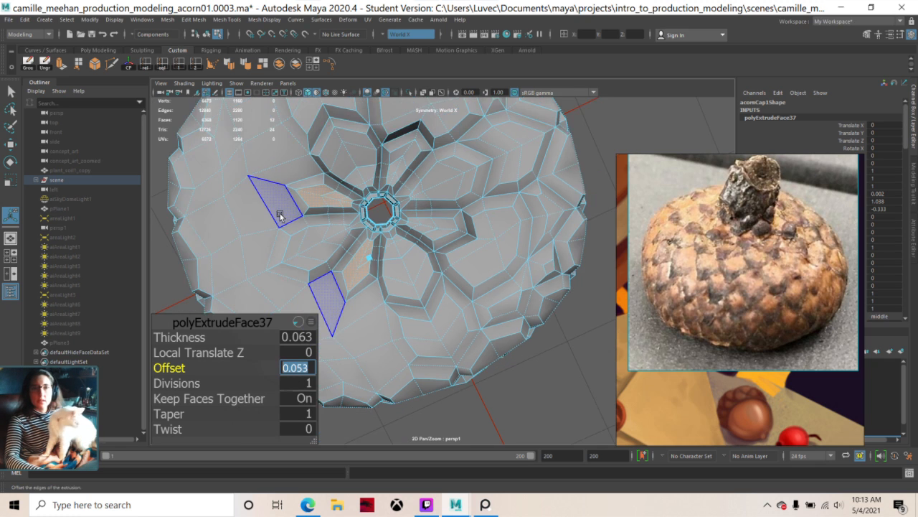
{"action": "scroll", "coordinate": [280, 213], "scroll_direction": "up", "scroll_amount": 3}
{"action": "left_click_drag", "start_coordinate": [287, 219], "coordinate": [279, 266], "text": "alt"}
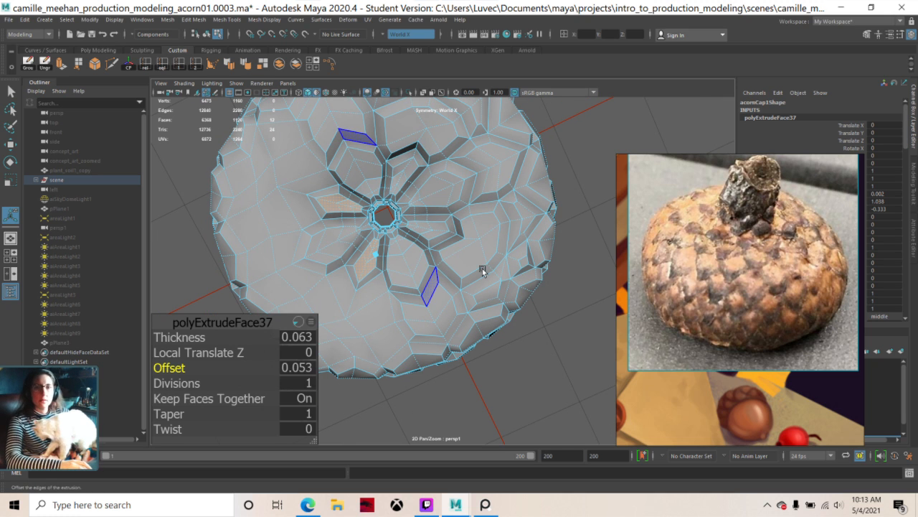
{"action": "left_click_drag", "start_coordinate": [490, 324], "coordinate": [502, 284], "text": "alt"}
{"action": "left_click_drag", "start_coordinate": [340, 258], "coordinate": [432, 323], "text": "alt"}
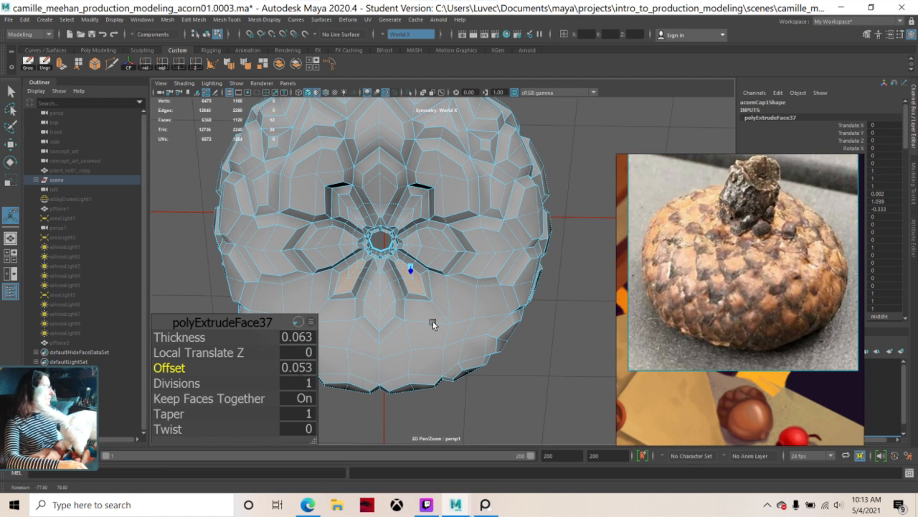
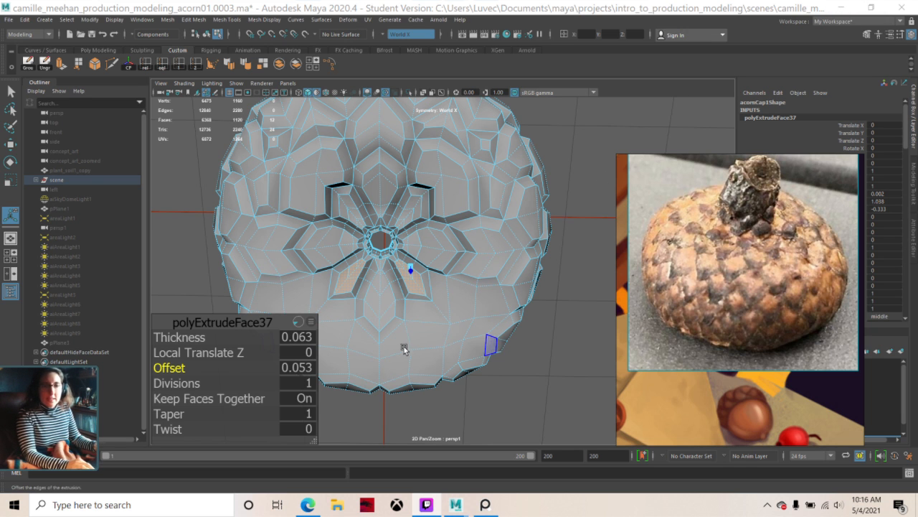
{"action": "left_click_drag", "start_coordinate": [402, 347], "coordinate": [431, 323], "text": "alt"}
{"action": "scroll", "coordinate": [428, 357], "scroll_direction": "up", "scroll_amount": 5}
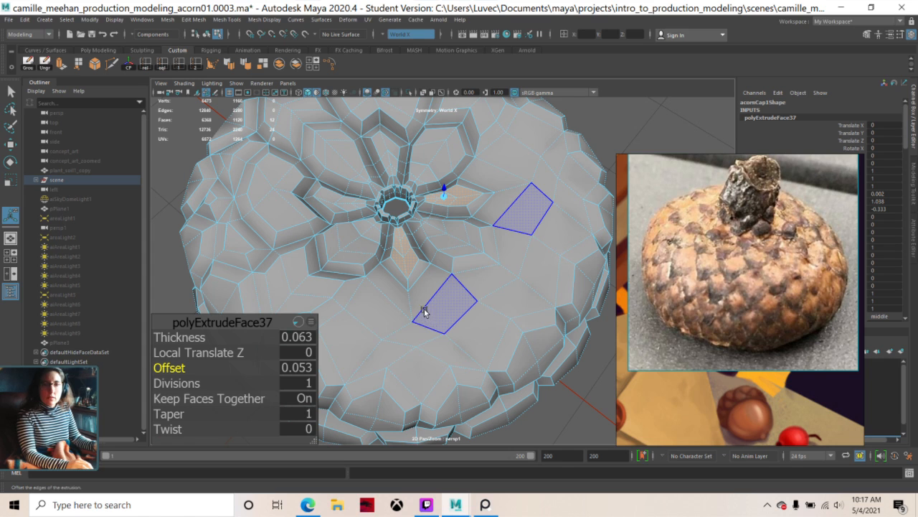
- Select the mirrored face groups just outside the scale tips, extrude them with thickness 0.063, and undo the offset change to 0.072
{"action": "left_click", "coordinate": [414, 301]}
{"action": "left_click", "coordinate": [435, 311], "text": "shift"}
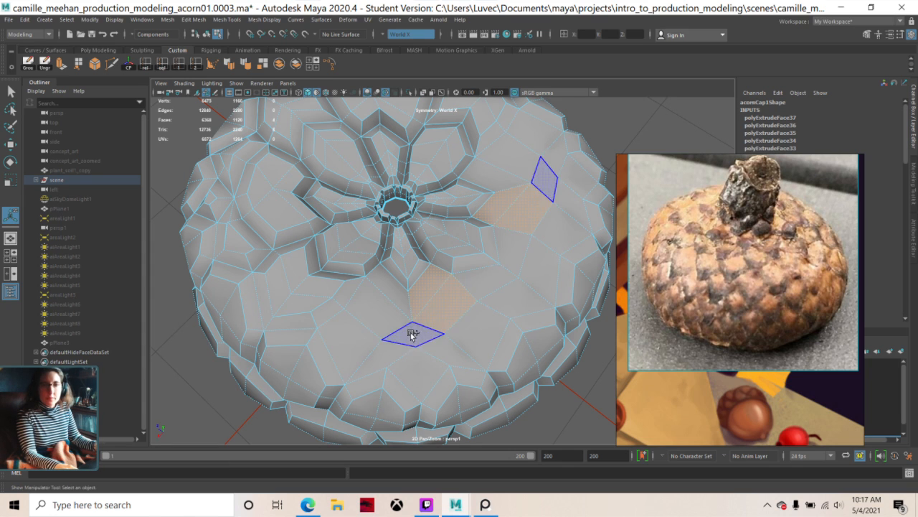
{"action": "left_click", "coordinate": [414, 334], "text": "shift"}
{"action": "left_click", "coordinate": [387, 316], "text": "shift"}
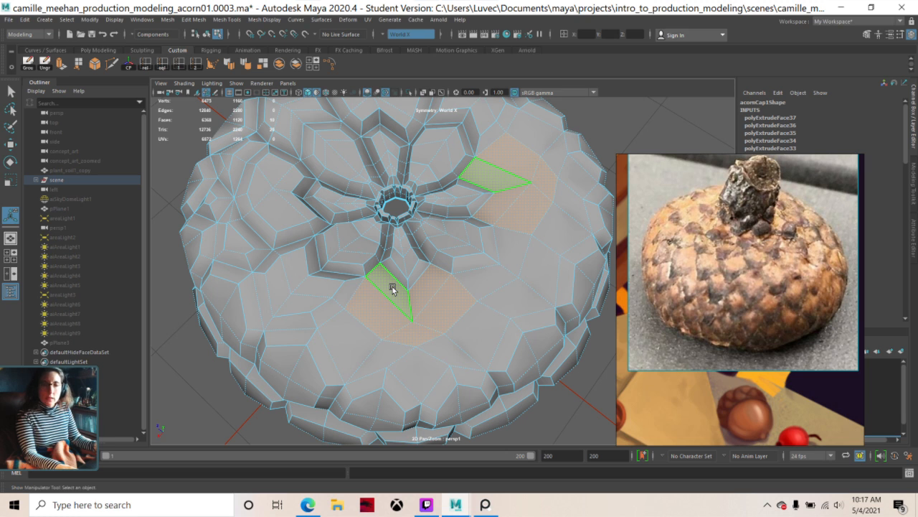
{"action": "left_click", "coordinate": [396, 322]}
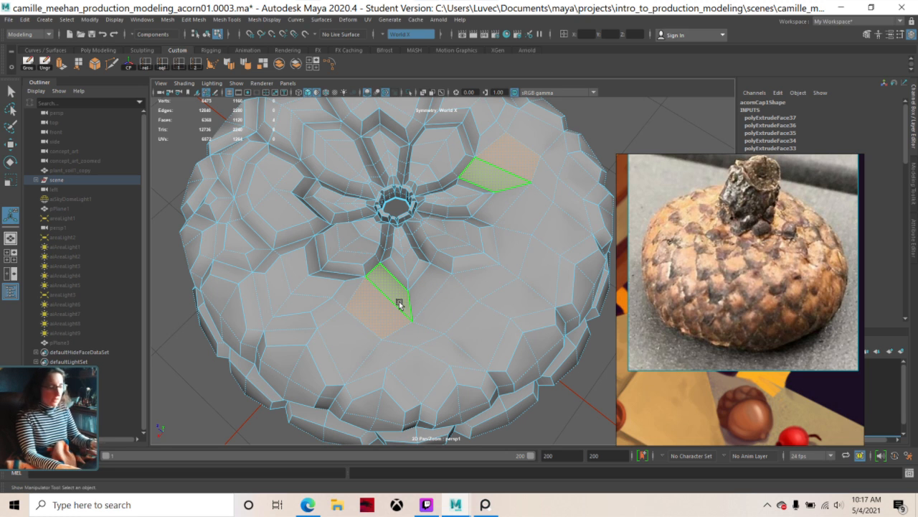
{"action": "key", "text": "ctrl+e"}
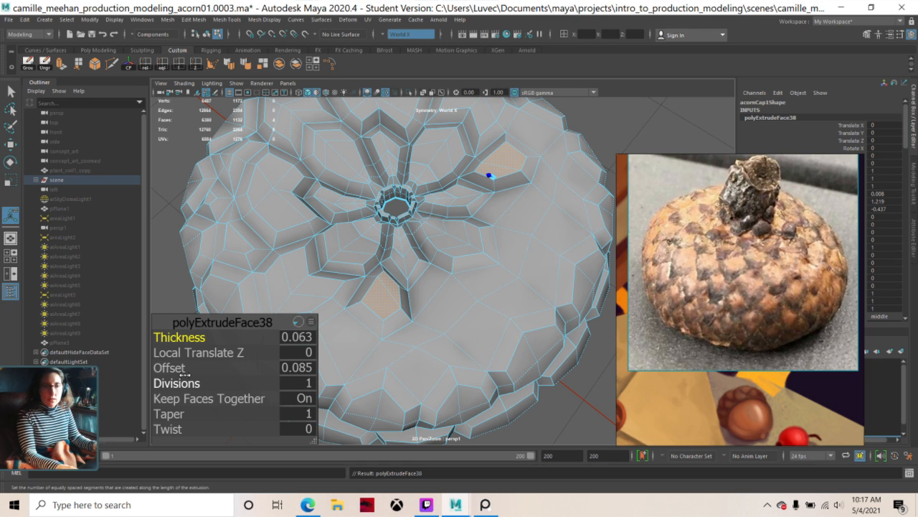
{"action": "left_click_drag", "start_coordinate": [180, 367], "coordinate": [176, 369]}
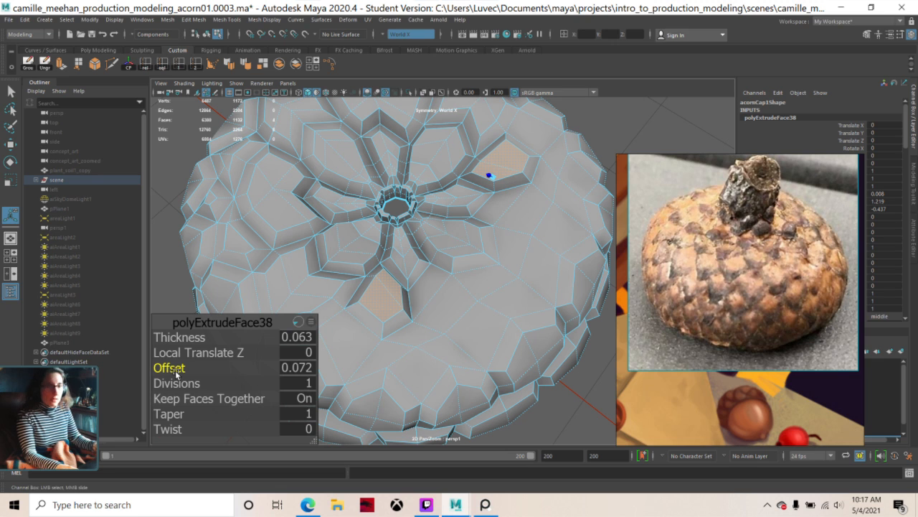
{"action": "key", "text": "ctrl+z"}
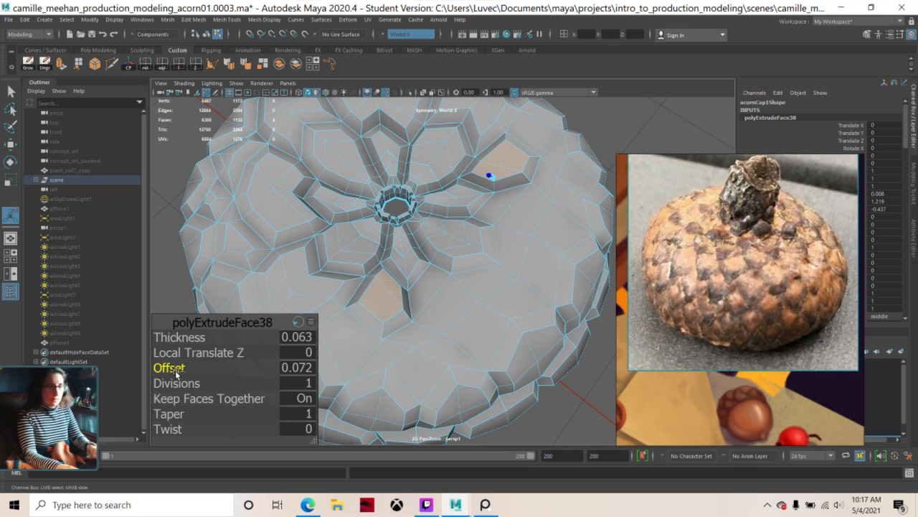
- Extrude the adjacent mirrored face groups in the same row, beside the newly raised scales, into another pair of scales
{"action": "left_click", "coordinate": [430, 283]}
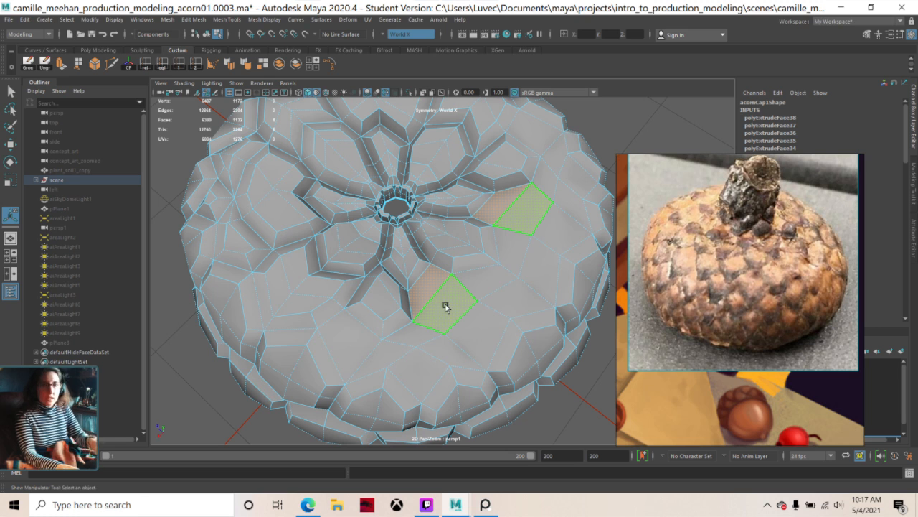
{"action": "right_click_drag", "start_coordinate": [446, 305], "coordinate": [441, 376], "text": "shift"}
{"action": "key", "text": "q"}
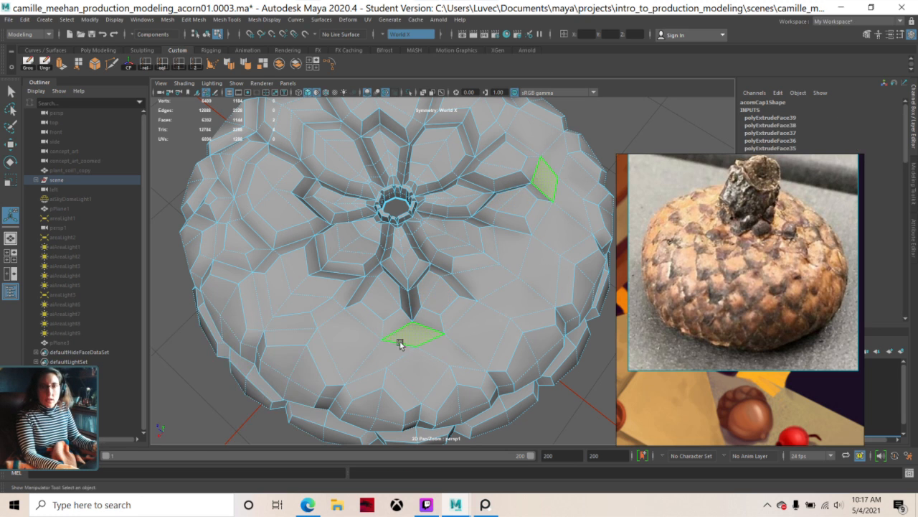
- Extrude the mirrored face groups one row closer to the cap's rim with thickness 0.063 and offset 0.041
{"action": "key", "text": "ctrl+e"}
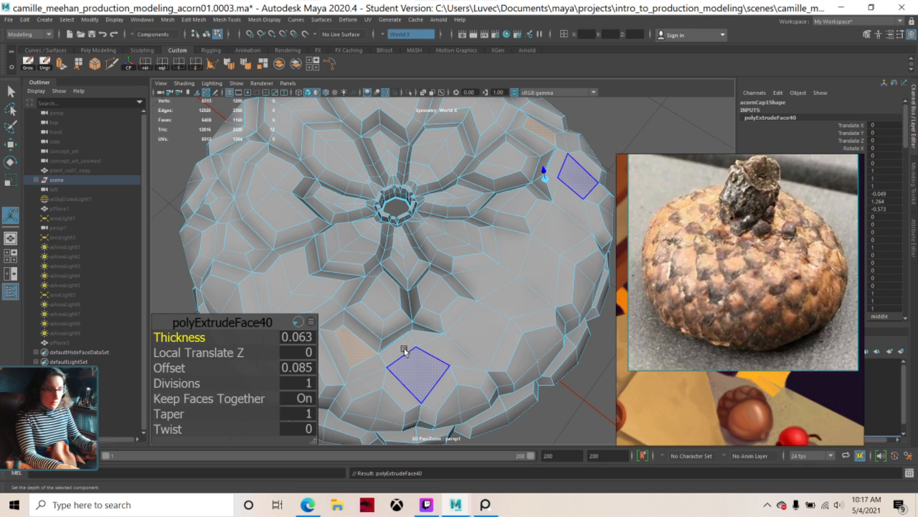
{"action": "left_click_drag", "start_coordinate": [191, 374], "coordinate": [166, 378]}
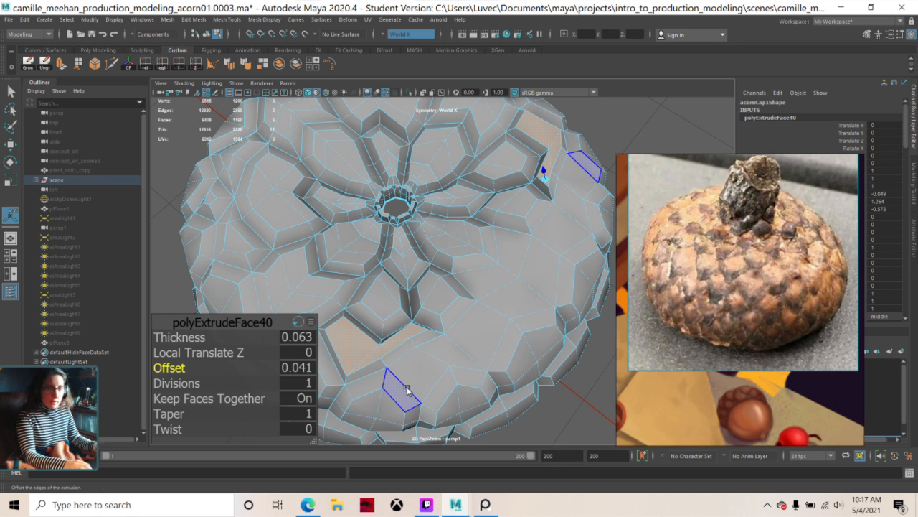
- Undo the last extrusion of the mirrored face groups near the acorn cap's rim
{"action": "left_click_drag", "start_coordinate": [406, 388], "coordinate": [473, 400], "text": "alt"}
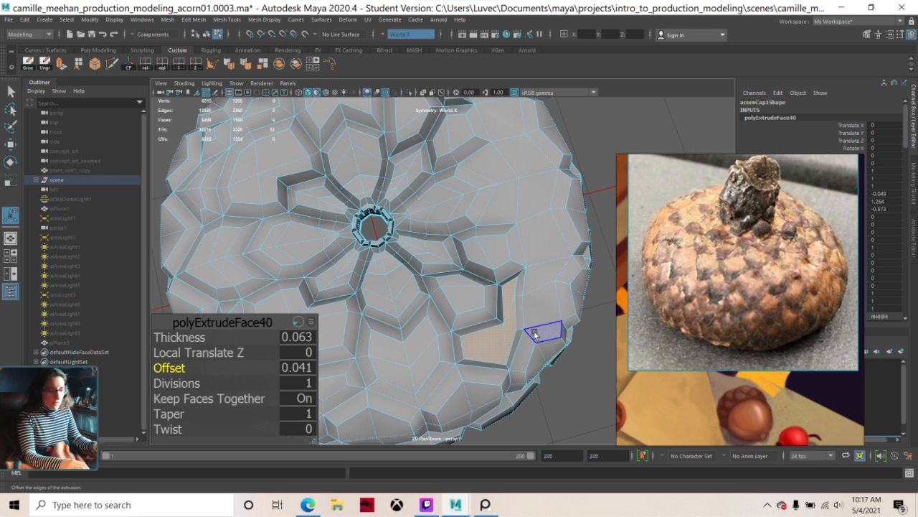
{"action": "left_click_drag", "start_coordinate": [534, 326], "coordinate": [467, 317], "text": "alt"}
{"action": "scroll", "coordinate": [376, 383], "scroll_direction": "down", "scroll_amount": 2}
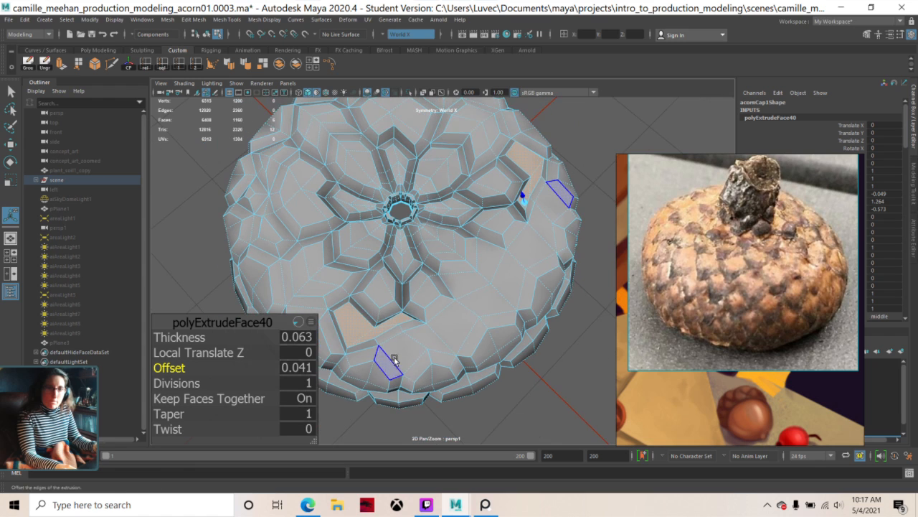
{"action": "left_click", "coordinate": [399, 356]}
{"action": "left_click", "coordinate": [424, 345], "text": "shift"}
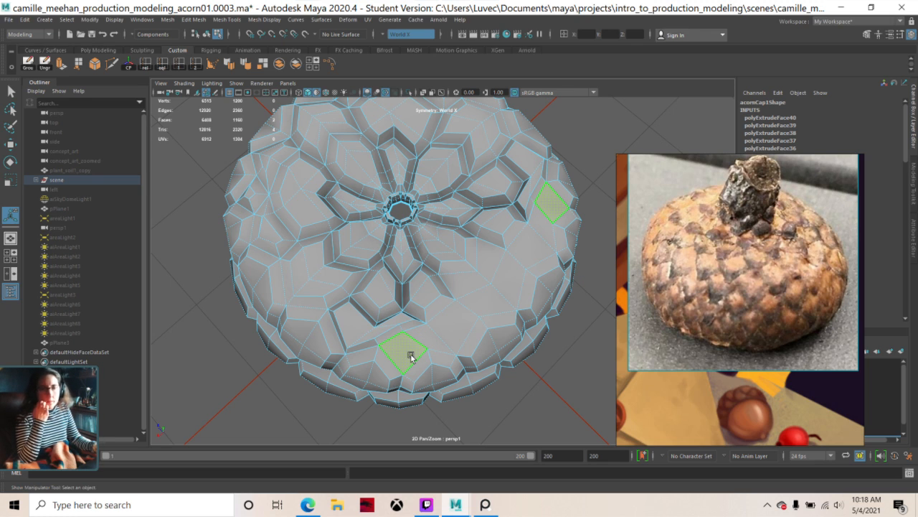
{"action": "key", "text": "ctrl+z"}
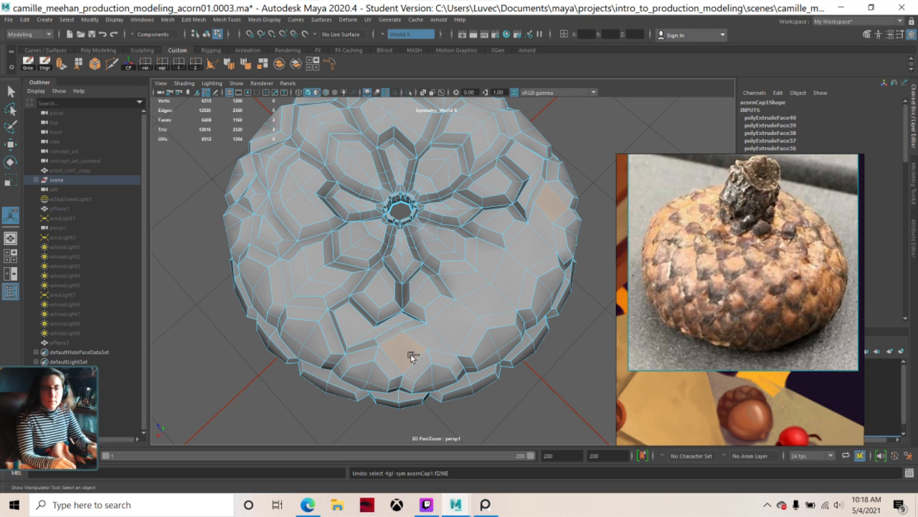
{"action": "key", "text": "ctrl+z"}
{"action": "key", "text": "ctrl+z"}
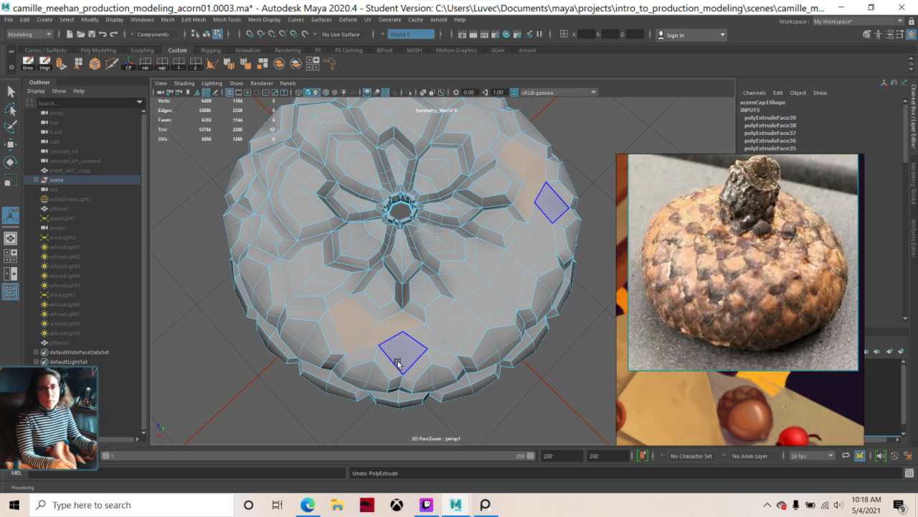
- Extrude the mirrored diamond-shaped scale faces just below the petal tips, using thickness 0.063 and offset 0.047
{"action": "left_click", "coordinate": [398, 363]}
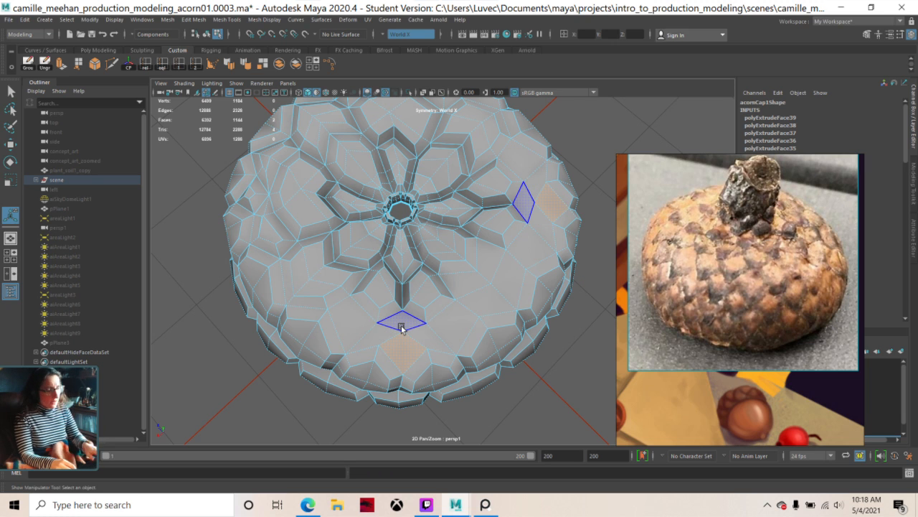
{"action": "left_click", "coordinate": [402, 324]}
{"action": "key", "text": "ctrl+e"}
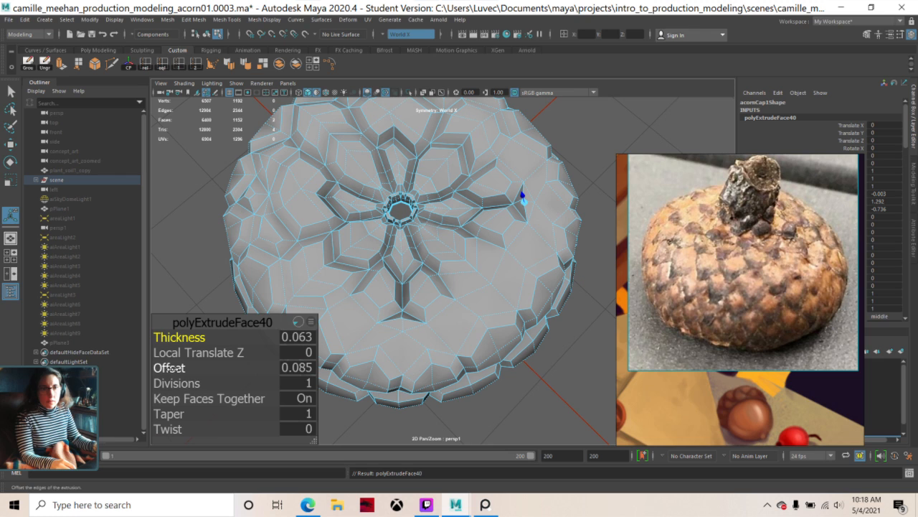
{"action": "left_click_drag", "start_coordinate": [176, 368], "coordinate": [159, 375]}
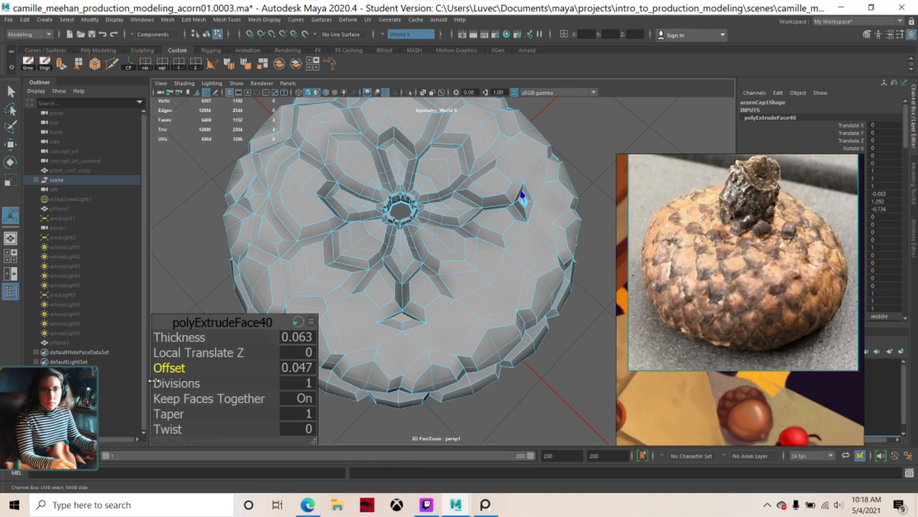
- Extrude the neighbouring mirrored groups of two scale faces as one piece, with thickness 0.063 and offset 0.05
{"action": "left_click", "coordinate": [363, 344]}
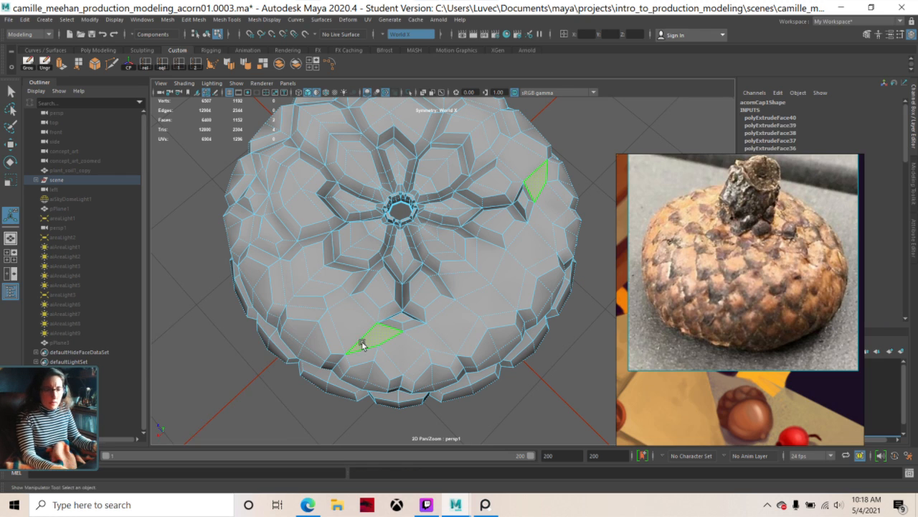
{"action": "left_click", "coordinate": [355, 340]}
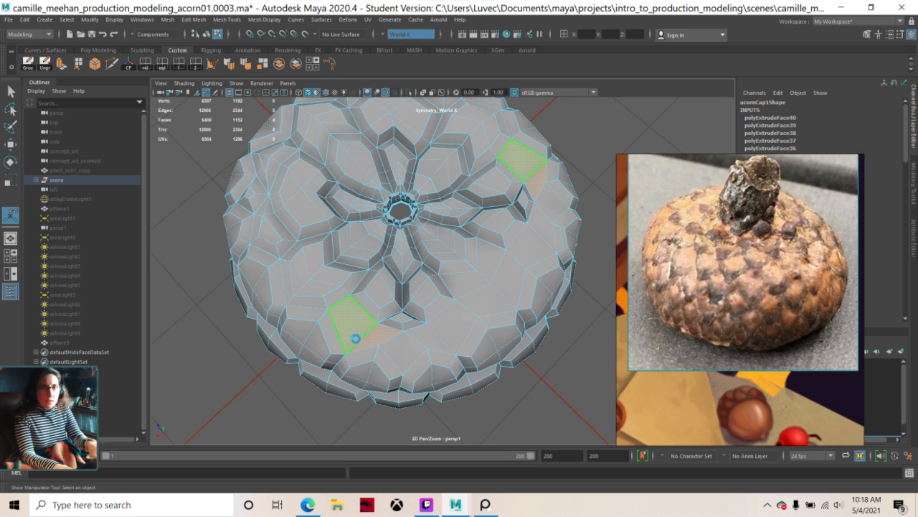
{"action": "key", "text": "ctrl+e"}
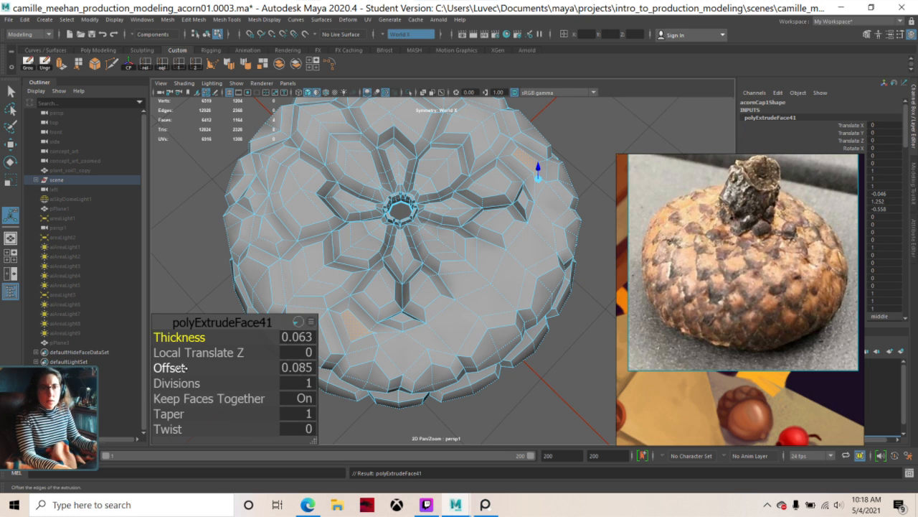
{"action": "left_click_drag", "start_coordinate": [178, 368], "coordinate": [163, 382]}
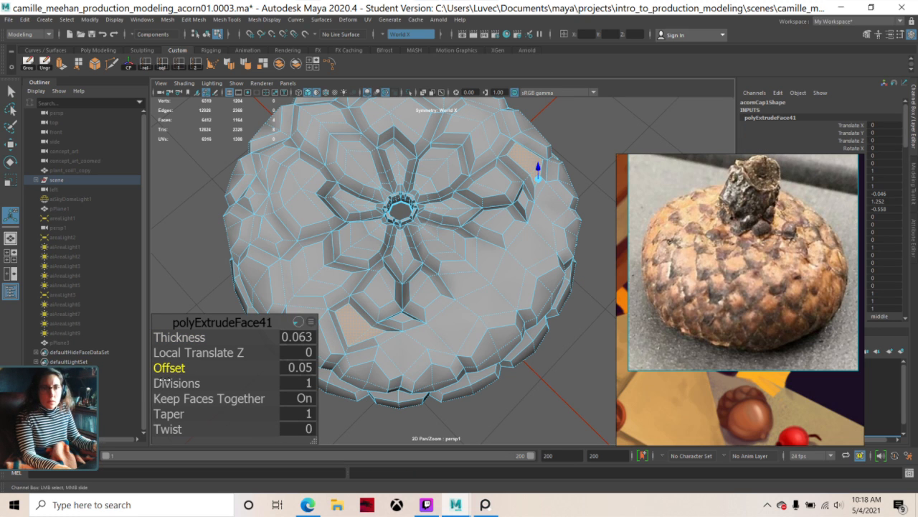
- Extrude the mirrored diamond faces closer to the cap's rim, with thickness 0.063 and offset 0.043
{"action": "left_click", "coordinate": [392, 345]}
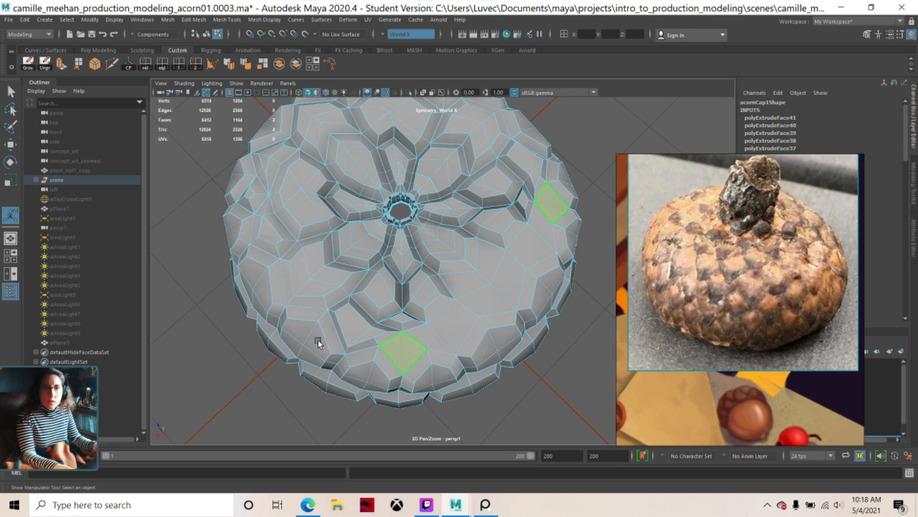
{"action": "key", "text": "ctrl+e"}
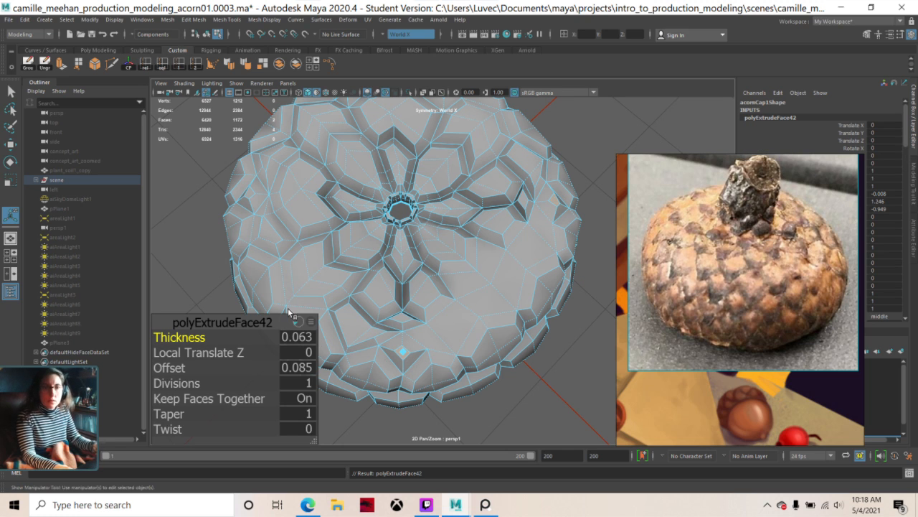
{"action": "left_click", "coordinate": [176, 368]}
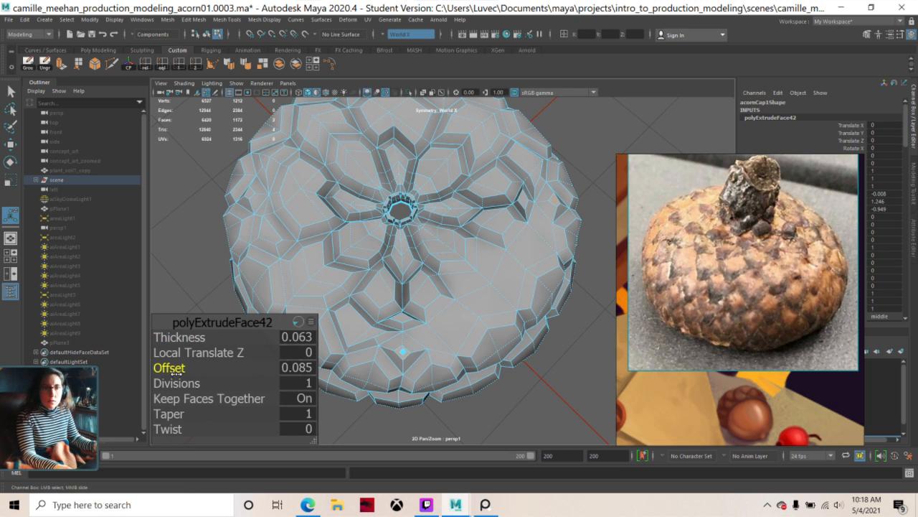
{"action": "mouse_move", "coordinate": [163, 381]}
{"action": "middle_mouse_down"}
{"action": "mouse_move", "coordinate": [152, 379]}
{"action": "mouse_move", "coordinate": [172, 376]}
{"action": "middle_mouse_up"}
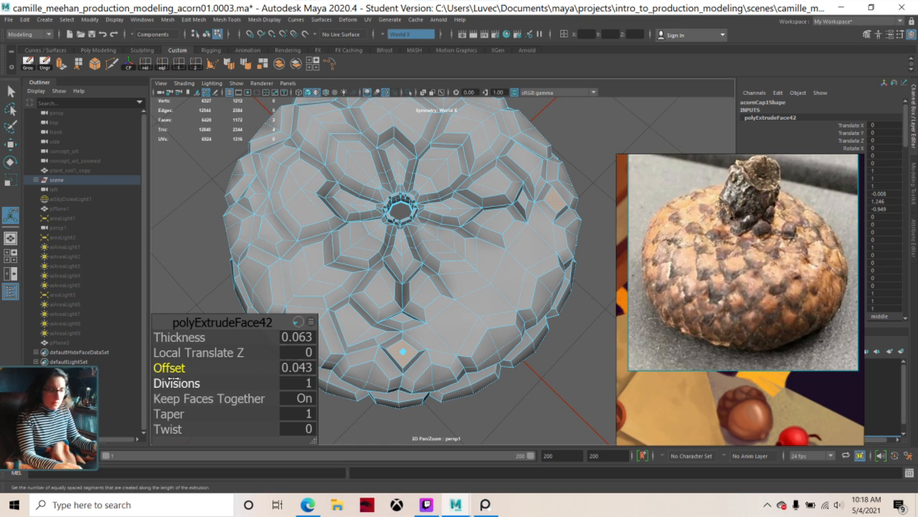
- Extrude the next mirrored groups of adjoining scale faces with thickness 0.063 and offset 0.045, and save the scene
{"action": "left_click_drag", "start_coordinate": [452, 366], "coordinate": [353, 323], "text": "alt"}
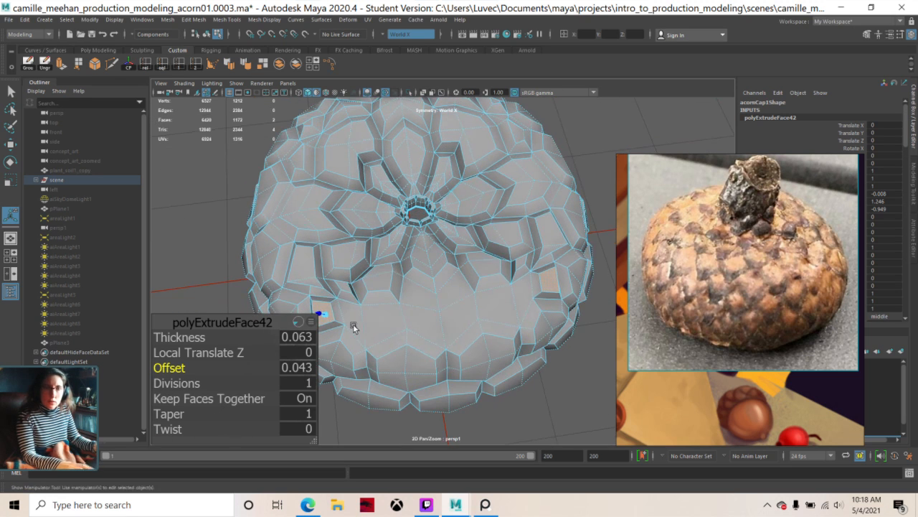
{"action": "left_click", "coordinate": [373, 323]}
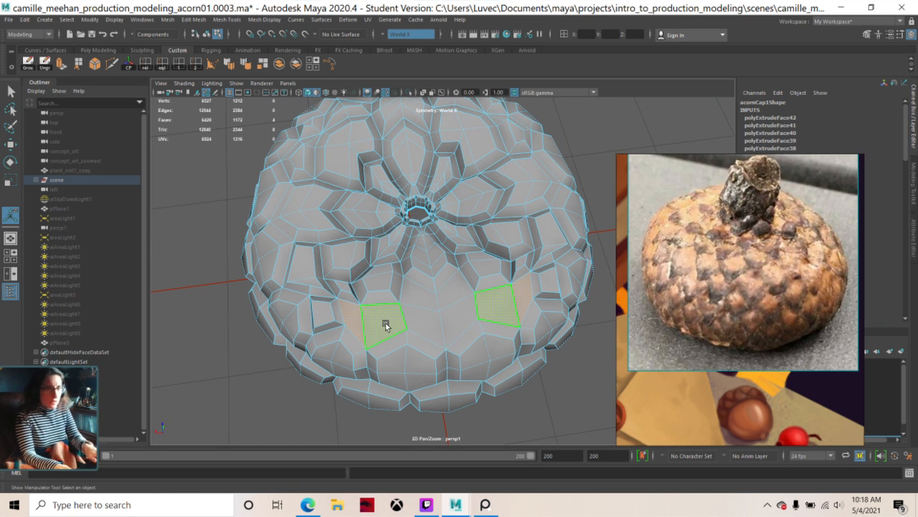
{"action": "key", "text": "ctrl+e"}
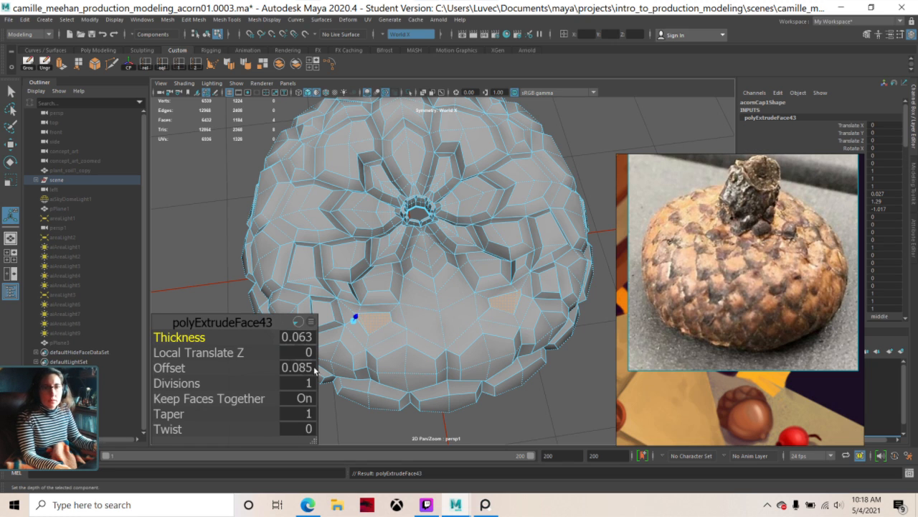
{"action": "key", "text": "ctrl+s"}
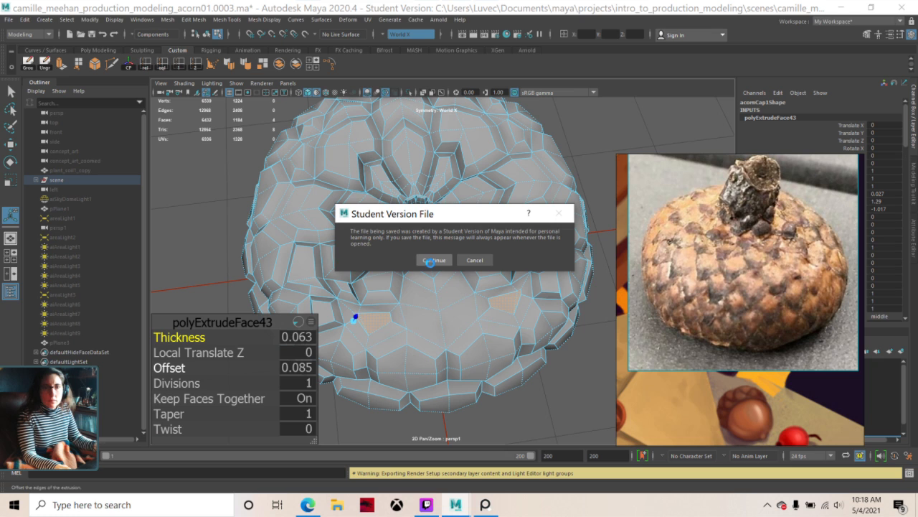
{"action": "left_click", "coordinate": [428, 260]}
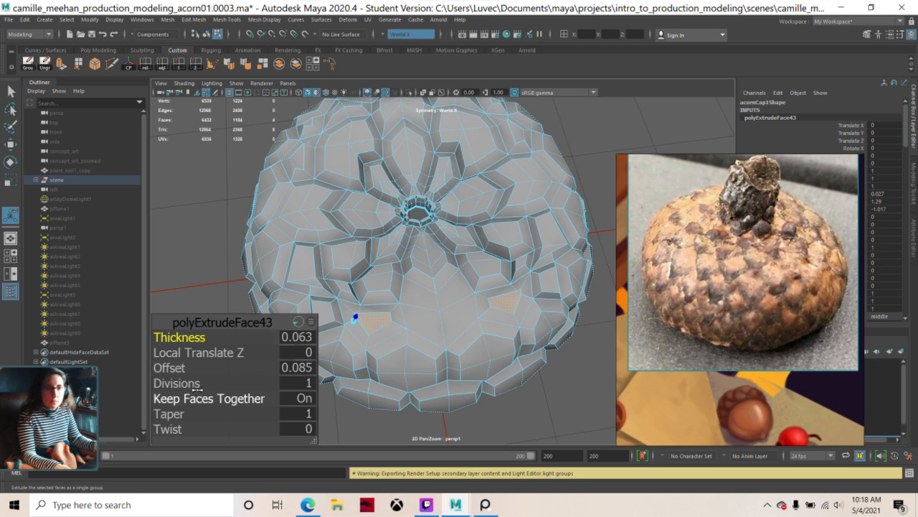
{"action": "left_click_drag", "start_coordinate": [171, 369], "coordinate": [154, 382]}
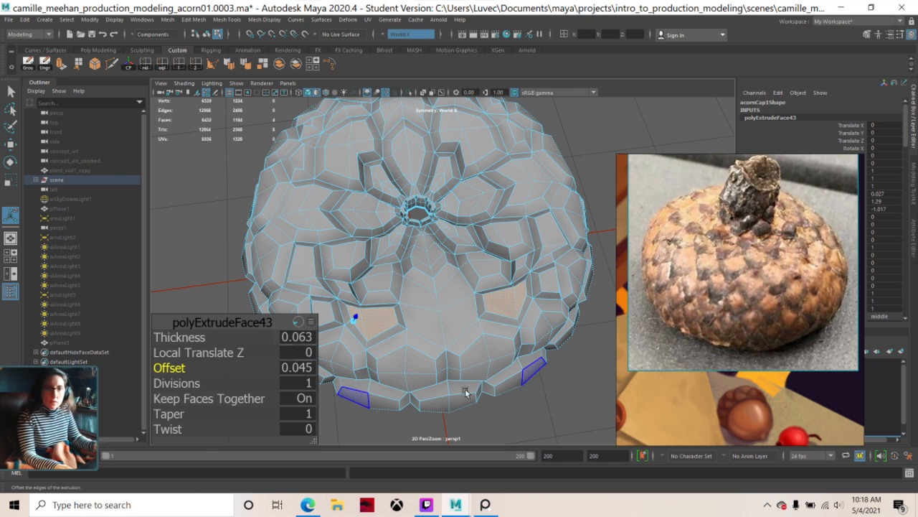
- Return to object mode, deselect the acorn cap and examine its extruded scale pattern from several angles
{"action": "scroll", "coordinate": [380, 321], "scroll_direction": "down", "scroll_amount": 5}
{"action": "left_click_drag", "start_coordinate": [397, 313], "coordinate": [481, 357], "text": "alt"}
{"action": "right_click_drag", "start_coordinate": [482, 243], "coordinate": [553, 242]}
{"action": "left_click", "coordinate": [553, 241]}
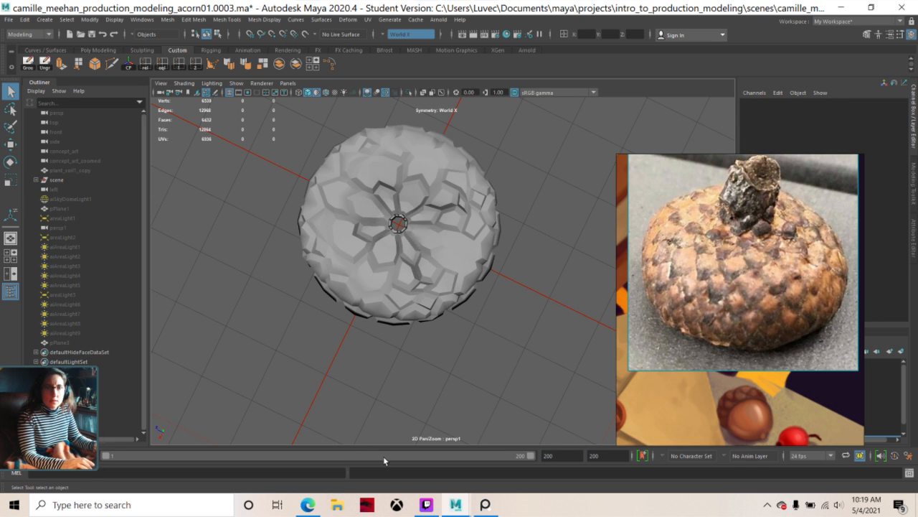
{"action": "left_click_drag", "start_coordinate": [421, 387], "coordinate": [136, 374], "text": "alt"}
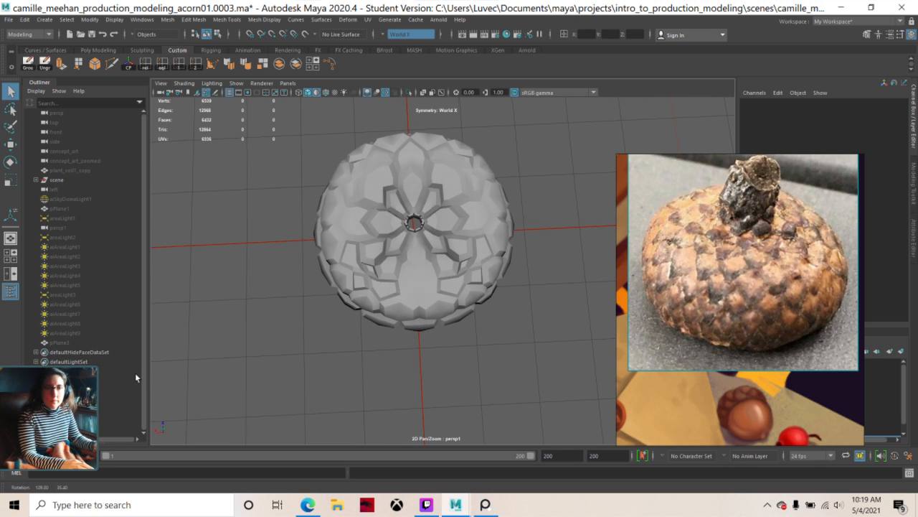
{"action": "left_click_drag", "start_coordinate": [324, 393], "coordinate": [415, 343], "text": "alt"}
{"action": "left_click_drag", "start_coordinate": [344, 236], "coordinate": [409, 286], "text": "alt"}
{"action": "scroll", "coordinate": [409, 286], "scroll_direction": "up", "scroll_amount": 3}
{"action": "scroll", "coordinate": [364, 250], "scroll_direction": "up", "scroll_amount": 2}
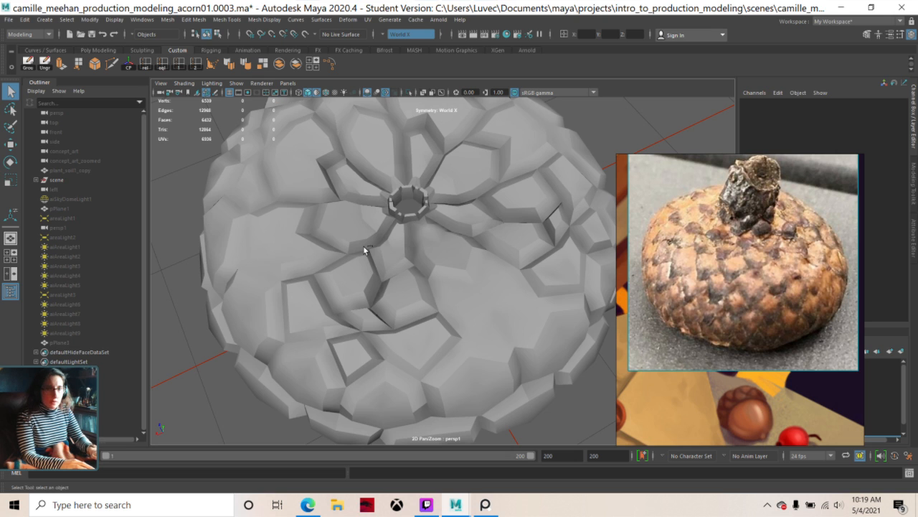
- Undo the recent scale extrusions back to polyExtrudeFace37, restoring the face selection near the petal tips
{"action": "key", "text": "ctrl+z"}
{"action": "key", "text": "ctrl+z"}
{"action": "key", "text": "ctrl+z"}
{"action": "key", "text": "ctrl+z"}
{"action": "key", "text": "ctrl+z"}
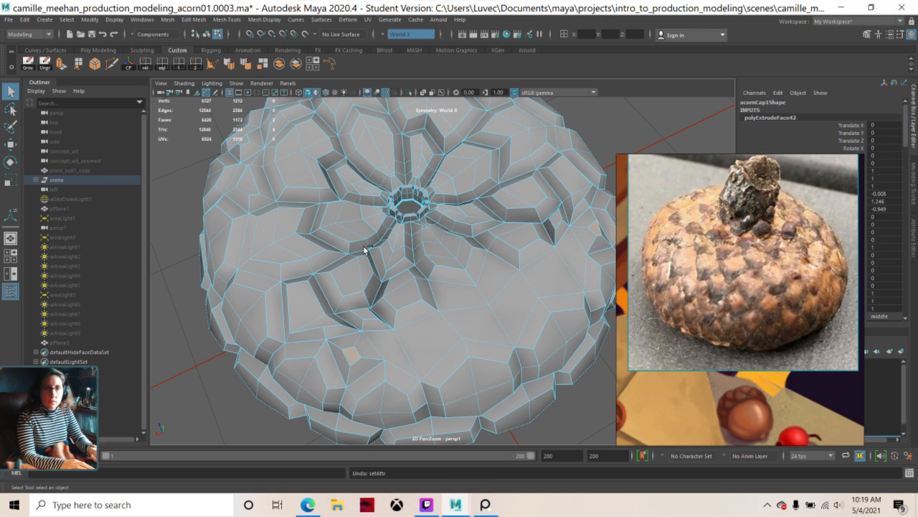
{"action": "key", "text": "ctrl+z"}
{"action": "key", "text": "ctrl+z"}
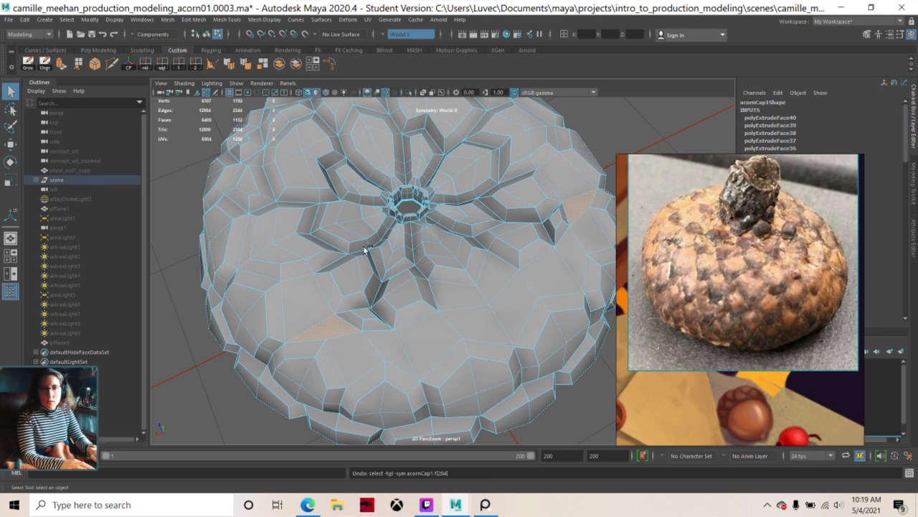
{"action": "key", "text": "ctrl+z"}
{"action": "key", "text": "ctrl+z"}
{"action": "key", "text": "ctrl+z"}
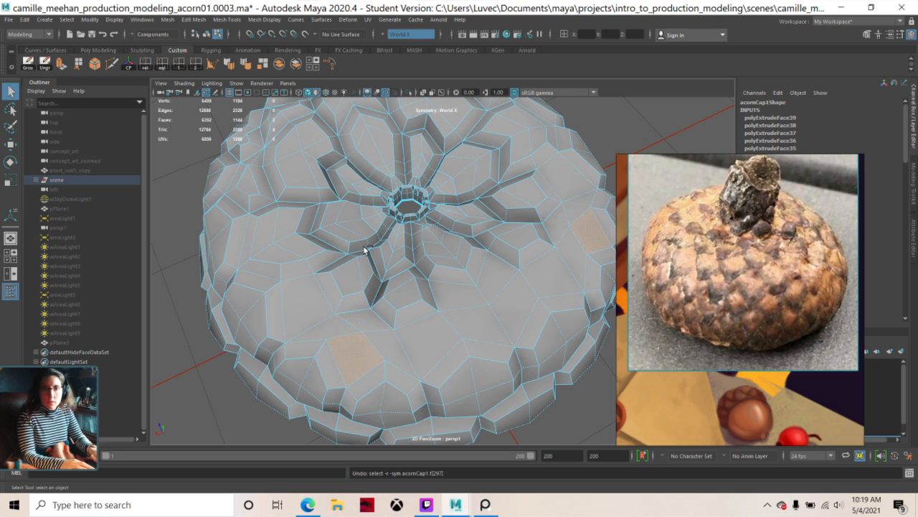
{"action": "key", "text": "ctrl+z"}
{"action": "key", "text": "ctrl+z"}
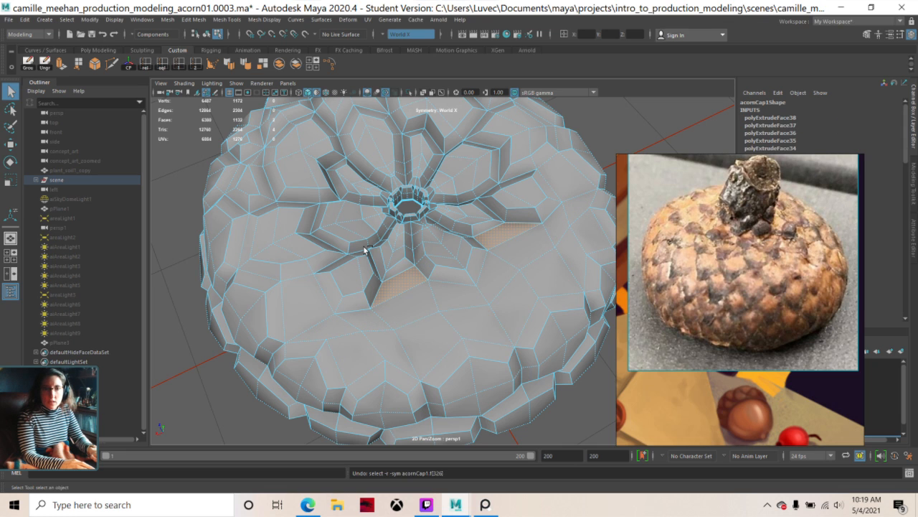
{"action": "key", "text": "ctrl+z"}
{"action": "key", "text": "ctrl+z"}
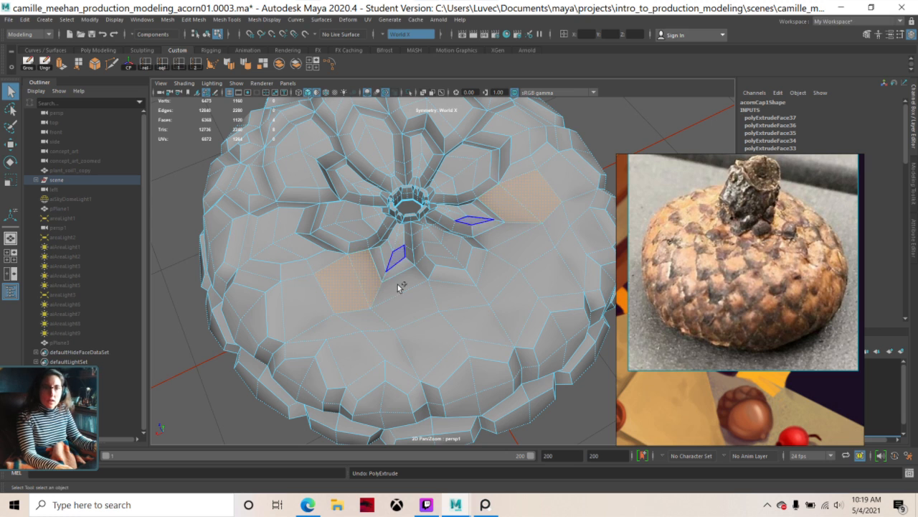
- Add the adjoining faces to the mirrored selection below the petals and extrude each group with thickness 0.063 and offset 0.085
{"action": "left_click", "coordinate": [399, 289], "text": "shift"}
{"action": "left_click", "coordinate": [399, 328], "text": "shift"}
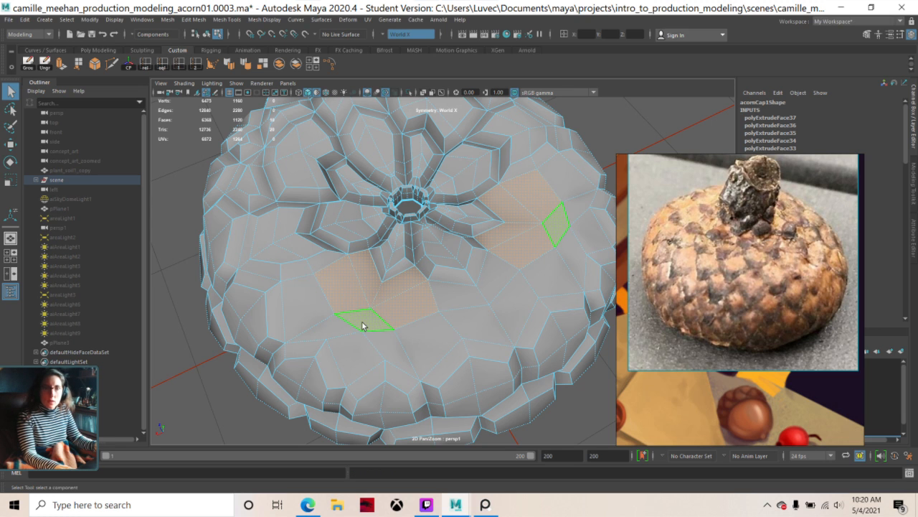
{"action": "key", "text": "ctrl+e"}
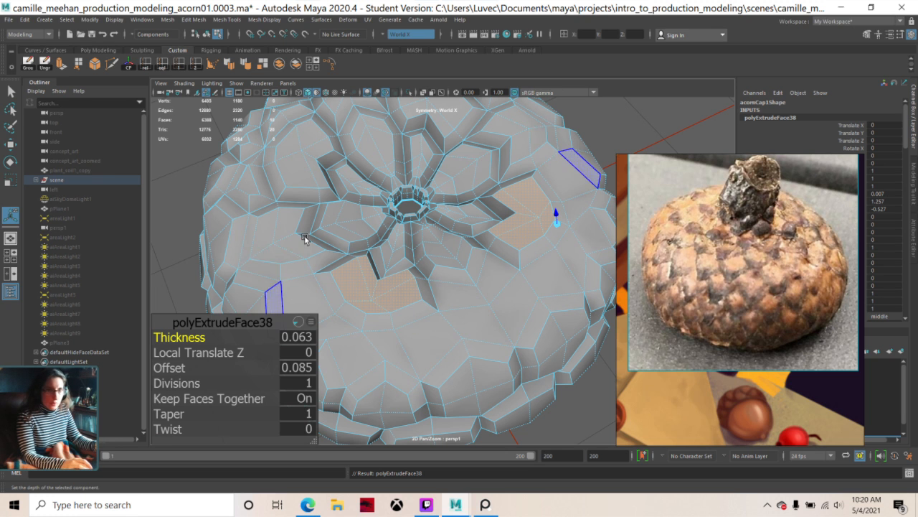
{"action": "left_click_drag", "start_coordinate": [250, 260], "coordinate": [294, 277], "text": "alt"}
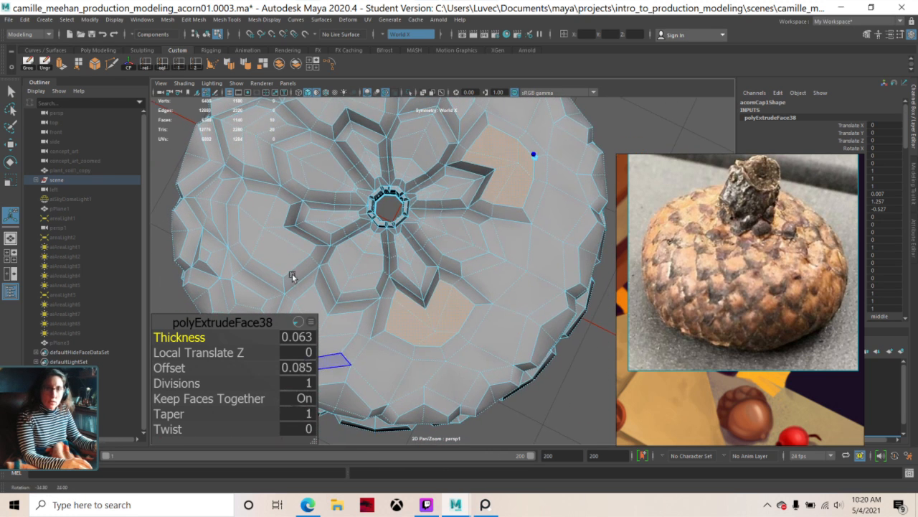
{"action": "scroll", "coordinate": [412, 273], "scroll_direction": "up", "scroll_amount": 2}
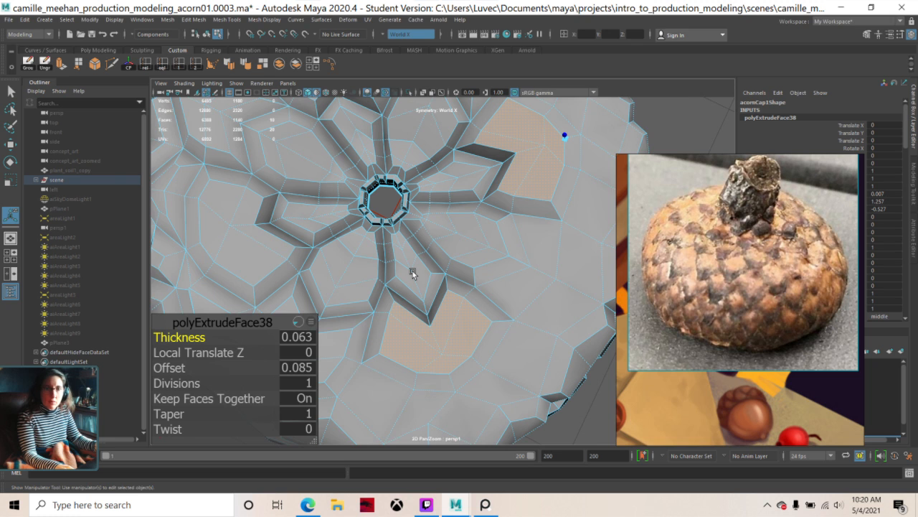
{"action": "scroll", "coordinate": [413, 273], "scroll_direction": "up", "scroll_amount": 1}
{"action": "scroll", "coordinate": [413, 274], "scroll_direction": "down", "scroll_amount": 4}
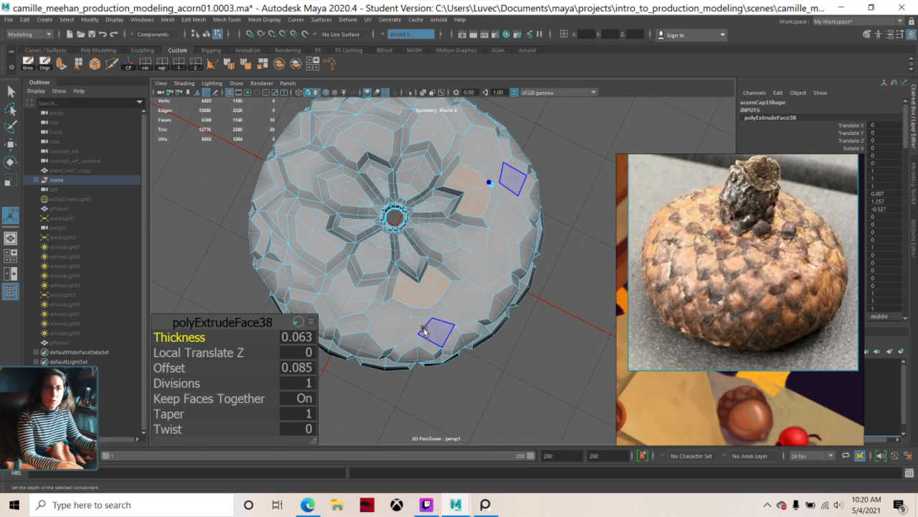
- Extrude the next mirrored group of adjoining faces below the last scale with thickness 0.063 and offset 0.053
{"action": "left_click_drag", "start_coordinate": [397, 303], "coordinate": [399, 321]}
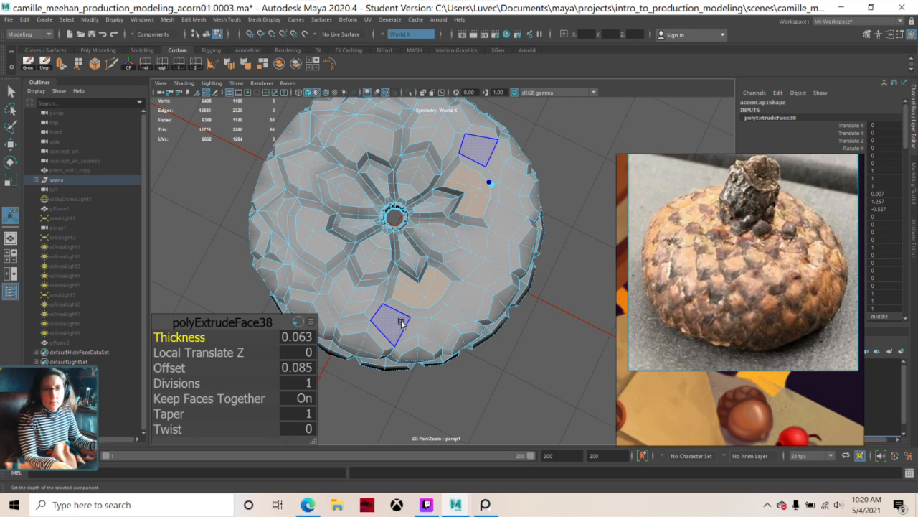
{"action": "left_click", "coordinate": [412, 332]}
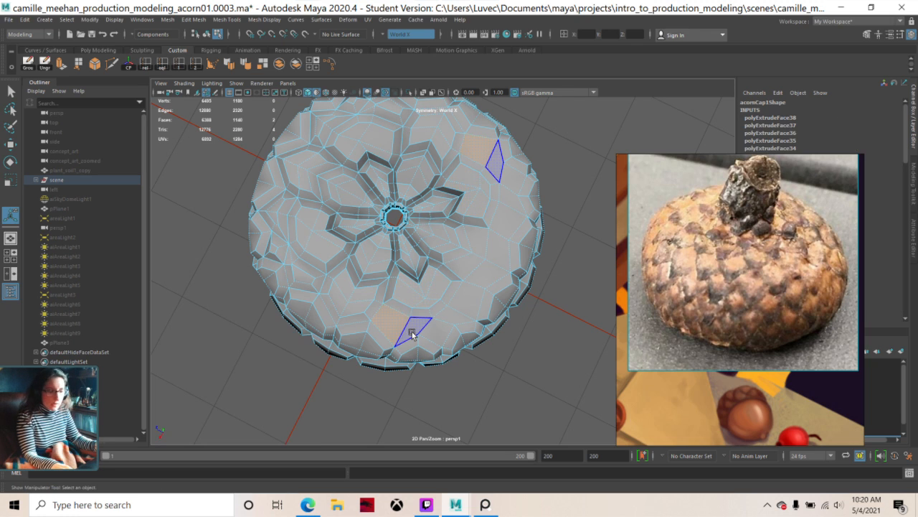
{"action": "left_click", "coordinate": [412, 335], "text": "shift"}
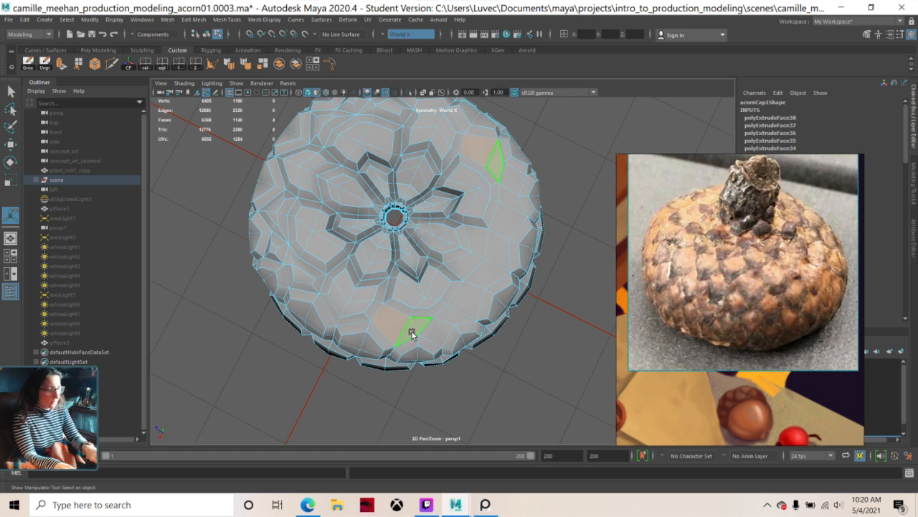
{"action": "key", "text": "ctrl+e"}
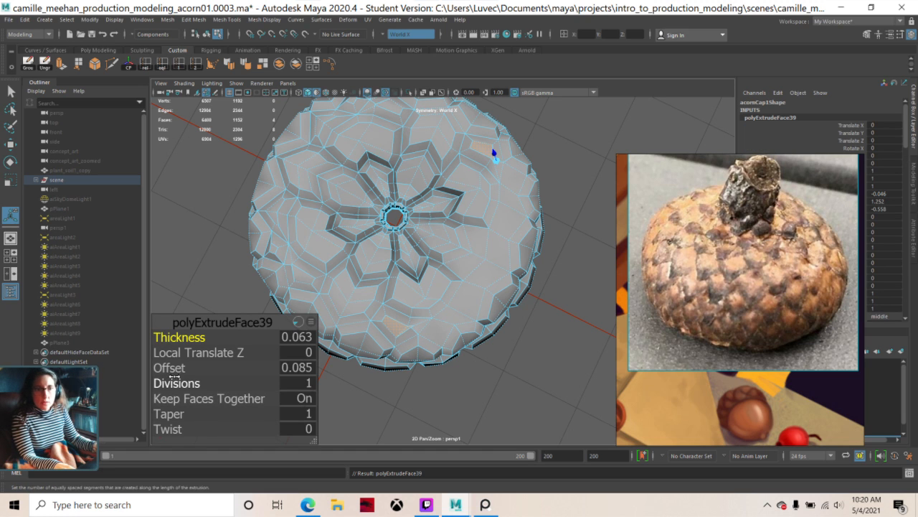
{"action": "left_click_drag", "start_coordinate": [173, 374], "coordinate": [159, 381]}
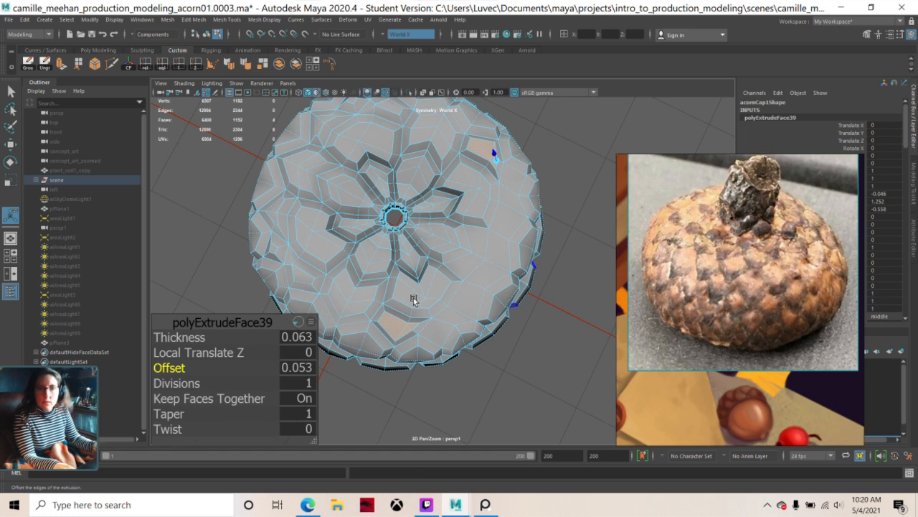
- Extrude the mirrored pairs of adjoining faces on the other side of that scale with thickness 0.063 and offset 0.045
{"action": "left_click", "coordinate": [453, 315]}
{"action": "left_click", "coordinate": [470, 298], "text": "shift"}
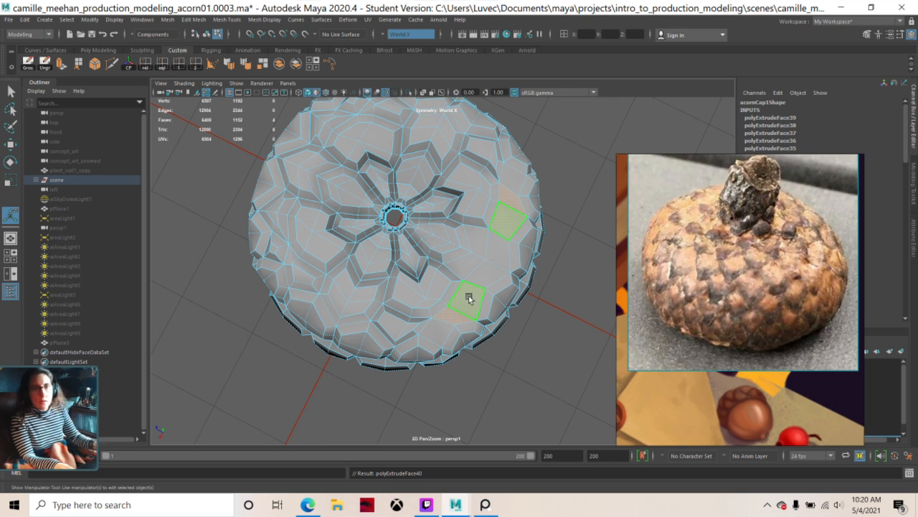
{"action": "key", "text": "ctrl+e"}
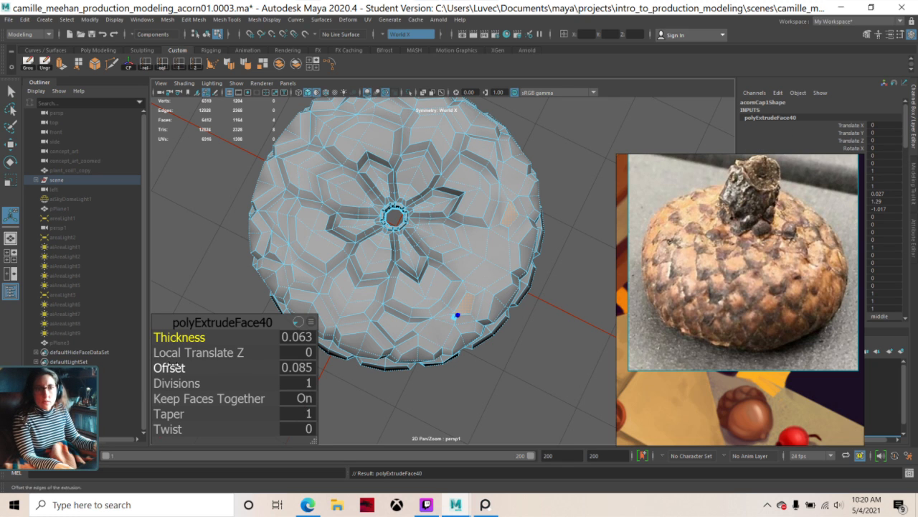
{"action": "left_click_drag", "start_coordinate": [172, 368], "coordinate": [152, 387]}
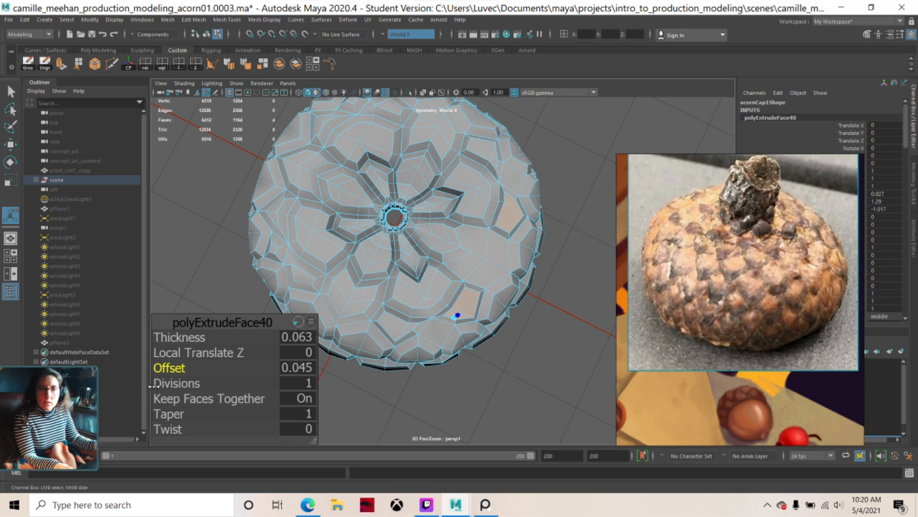
- Extrude the single mirrored face left between the two new scales with thickness 0.063 and offset 0.06
{"action": "left_click", "coordinate": [442, 335]}
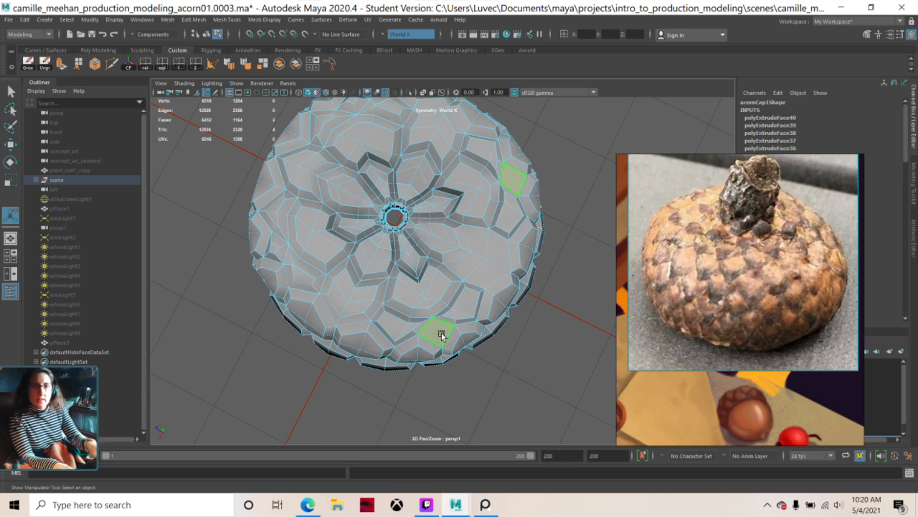
{"action": "key", "text": "ctrl+e"}
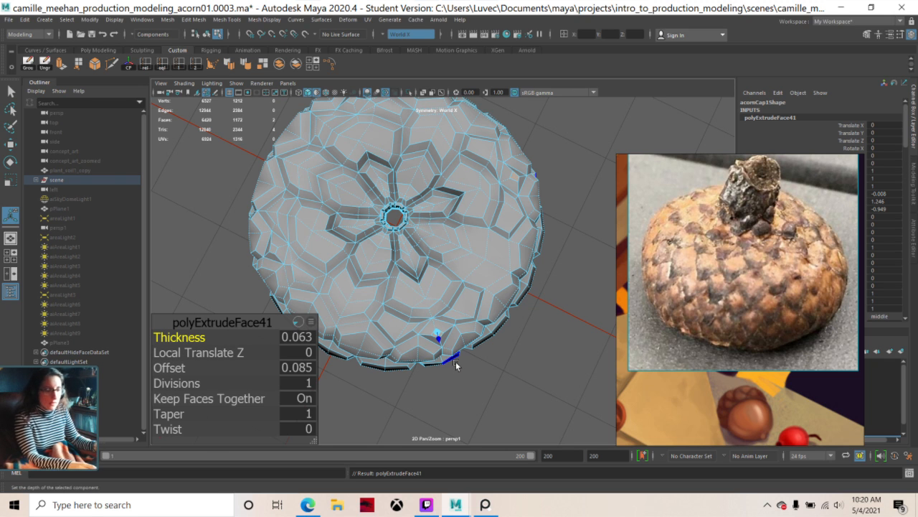
{"action": "scroll", "coordinate": [455, 364], "scroll_direction": "up", "scroll_amount": 5}
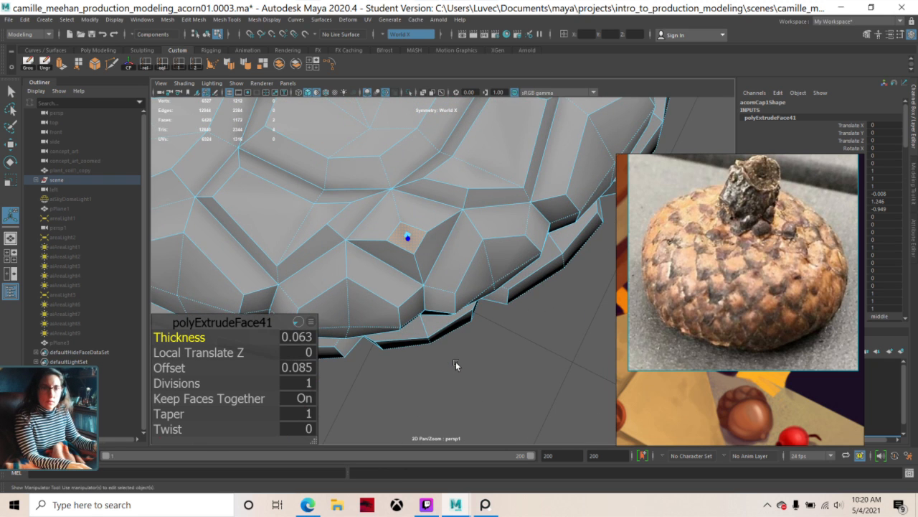
{"action": "scroll", "coordinate": [456, 365], "scroll_direction": "down", "scroll_amount": 4}
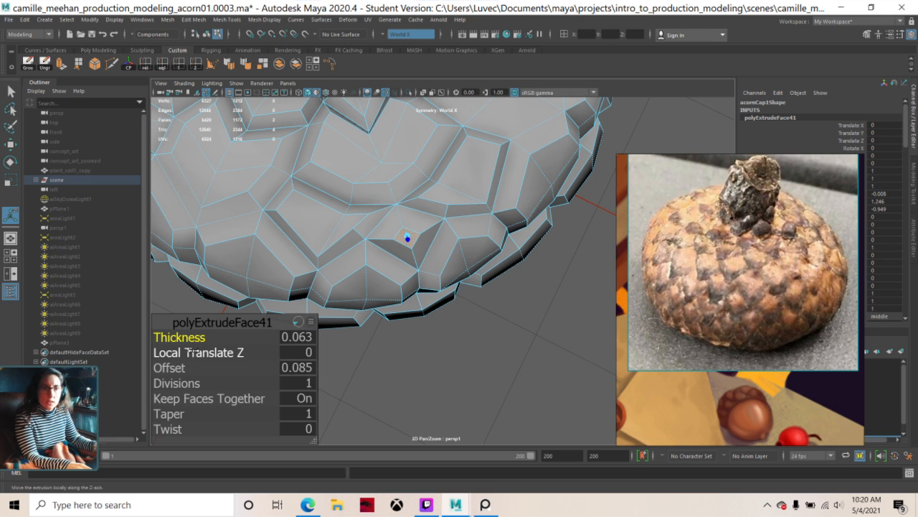
{"action": "left_click_drag", "start_coordinate": [174, 368], "coordinate": [164, 366]}
{"action": "scroll", "coordinate": [246, 259], "scroll_direction": "down", "scroll_amount": 6}
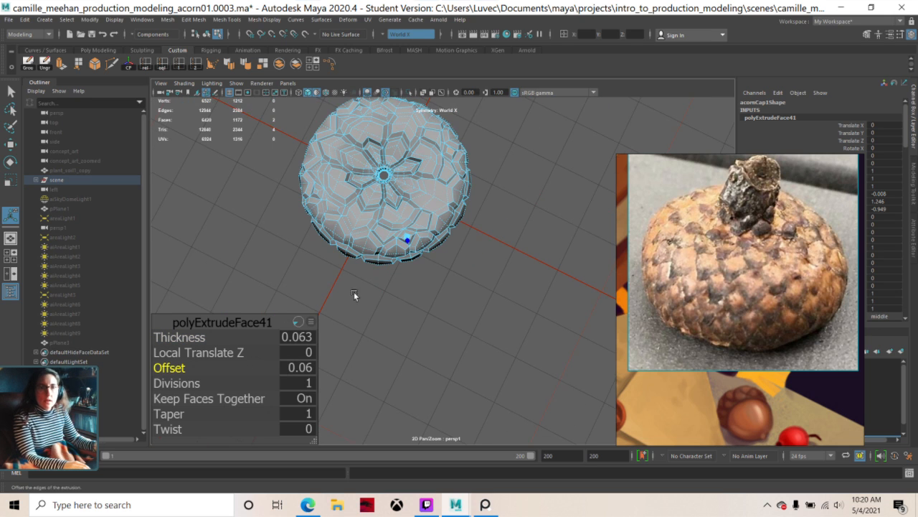
- Return to object mode, deselect the acorn cap and examine its scale pattern from above and the front
{"action": "right_click_drag", "start_coordinate": [399, 243], "coordinate": [450, 230]}
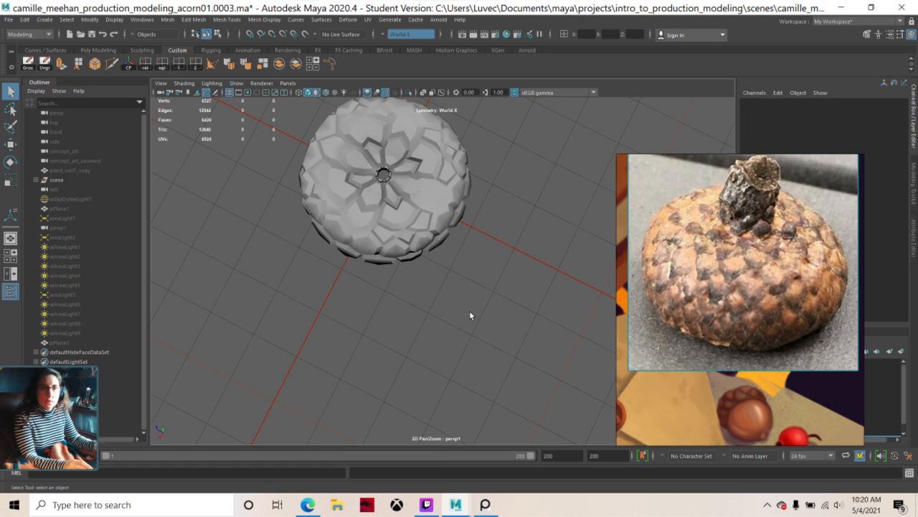
{"action": "left_click_drag", "start_coordinate": [489, 275], "coordinate": [456, 274], "text": "alt"}
{"action": "middle_click_drag", "start_coordinate": [453, 273], "coordinate": [364, 324], "text": "alt"}
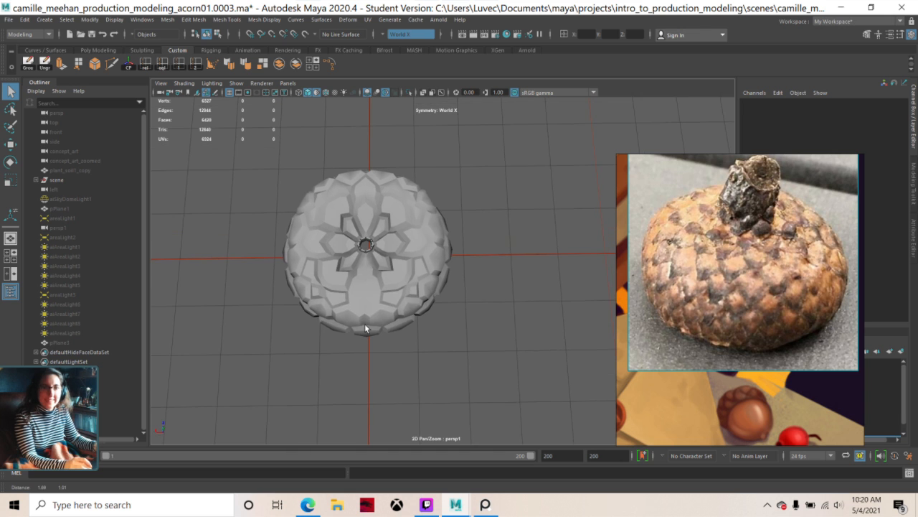
{"action": "scroll", "coordinate": [364, 322], "scroll_direction": "up", "scroll_amount": 5}
{"action": "left_click_drag", "start_coordinate": [327, 355], "coordinate": [345, 273], "text": "alt"}
- Select the central faces directly below the petal on the symmetry line and extrude them with thickness 0.063 and offset 0.085
{"action": "left_click", "coordinate": [347, 283]}
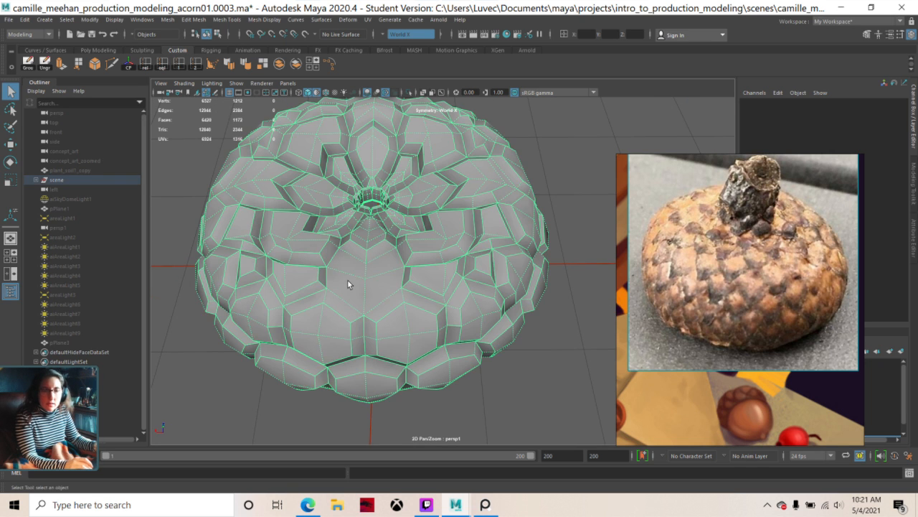
{"action": "right_click_drag", "start_coordinate": [349, 243], "coordinate": [317, 252]}
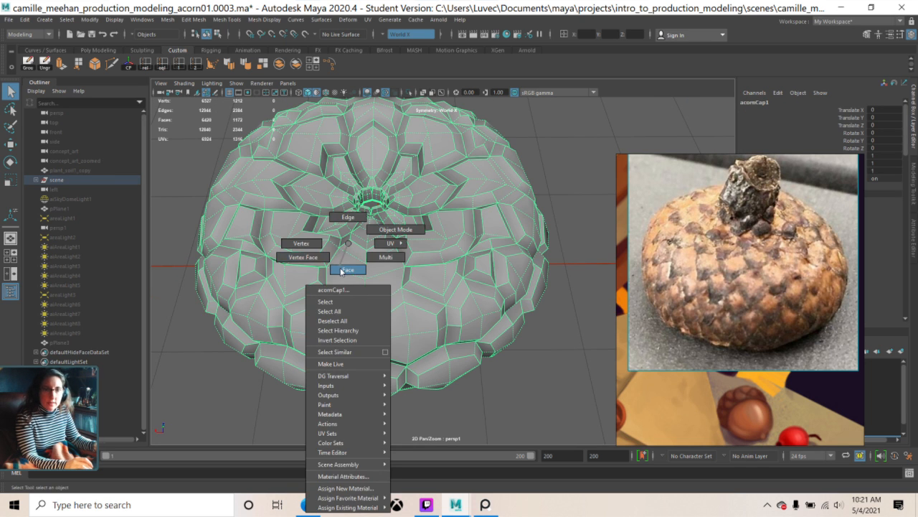
{"action": "left_click", "coordinate": [344, 270]}
{"action": "left_click", "coordinate": [349, 289]}
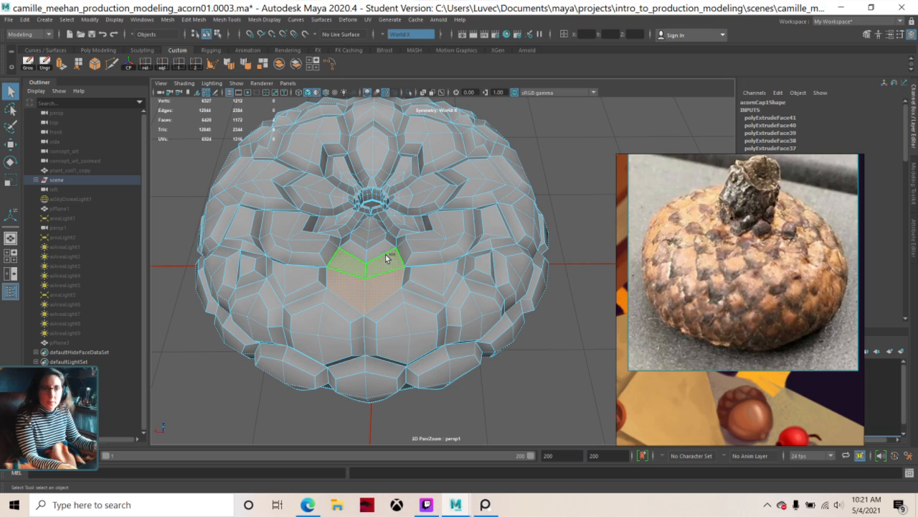
{"action": "scroll", "coordinate": [383, 271], "scroll_direction": "up", "scroll_amount": 2}
{"action": "mouse_move", "coordinate": [383, 275]}
{"action": "left_mouse_down", "text": "alt"}
{"action": "mouse_move", "coordinate": [384, 305]}
{"action": "mouse_move", "coordinate": [396, 273]}
{"action": "mouse_move", "coordinate": [474, 283]}
{"action": "mouse_move", "coordinate": [455, 290]}
{"action": "mouse_move", "coordinate": [390, 277]}
{"action": "left_mouse_up", "text": "alt"}
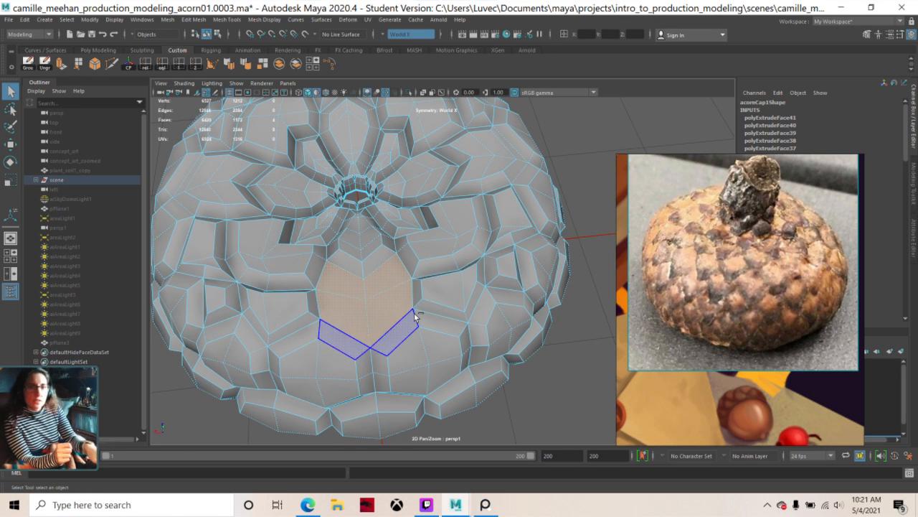
{"action": "key", "text": "ctrl+e"}
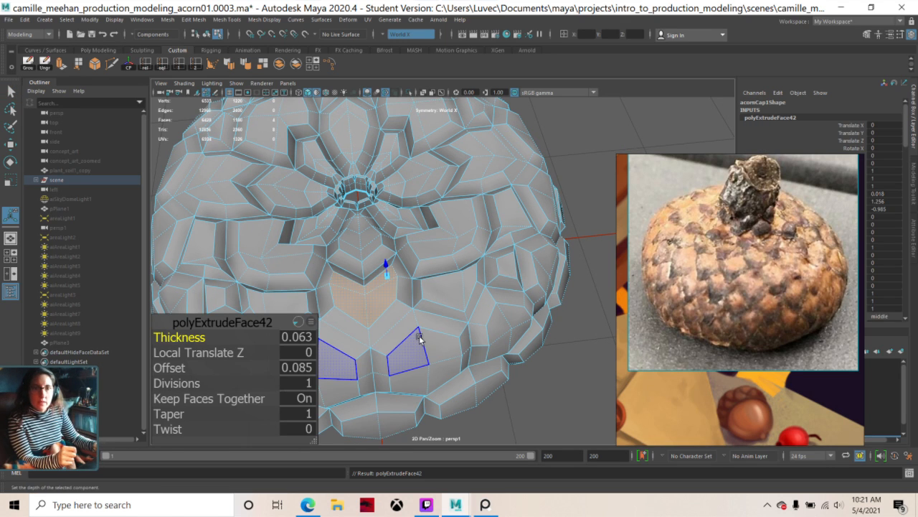
- Examine the acorn cap's side scales, rim and hollow underside from several angles
{"action": "scroll", "coordinate": [420, 337], "scroll_direction": "down", "scroll_amount": 5}
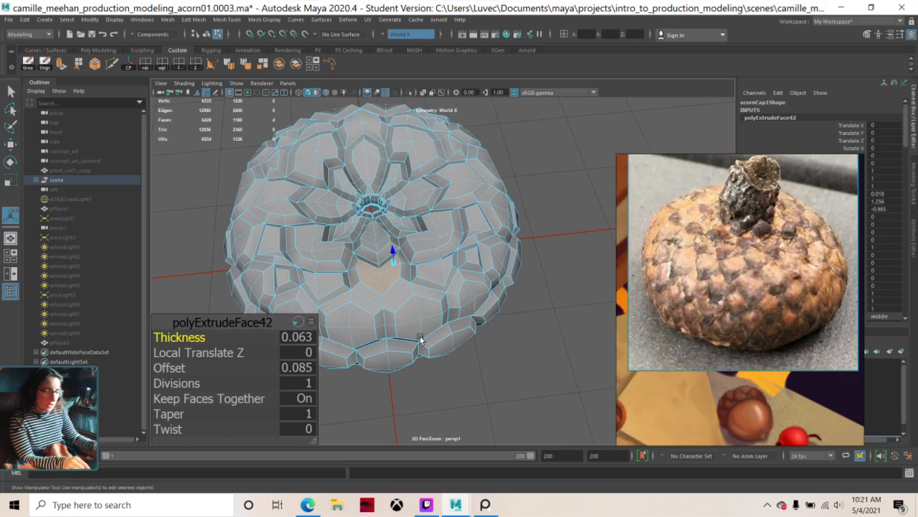
{"action": "left_click_drag", "start_coordinate": [468, 273], "coordinate": [485, 243], "text": "alt"}
{"action": "right_click_drag", "start_coordinate": [485, 243], "coordinate": [431, 287], "text": "alt"}
{"action": "left_click_drag", "start_coordinate": [431, 288], "coordinate": [502, 258], "text": "alt"}
{"action": "scroll", "coordinate": [380, 312], "scroll_direction": "up", "scroll_amount": 3}
{"action": "right_click_drag", "start_coordinate": [371, 312], "coordinate": [434, 298], "text": "alt"}
{"action": "left_click_drag", "start_coordinate": [434, 298], "coordinate": [470, 281], "text": "alt"}
{"action": "right_click_drag", "start_coordinate": [470, 281], "coordinate": [379, 284], "text": "alt"}
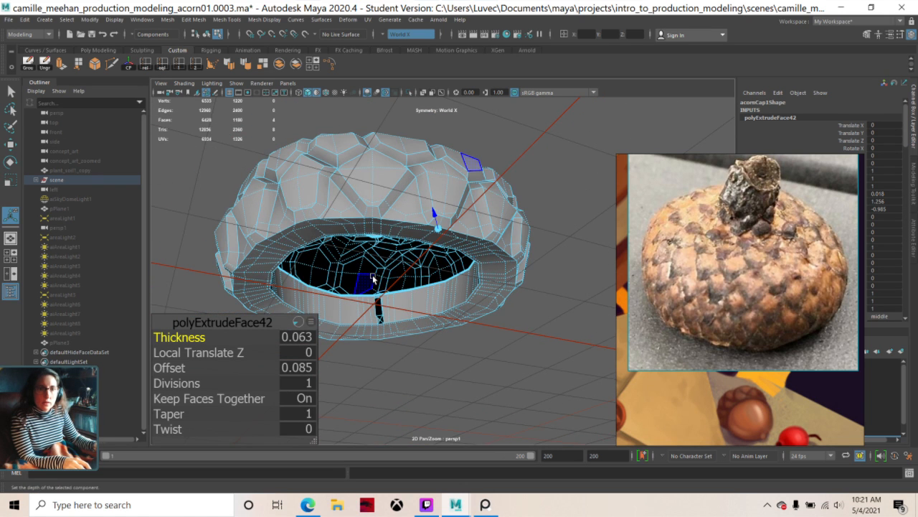
{"action": "left_click_drag", "start_coordinate": [373, 278], "coordinate": [368, 167], "text": "alt"}
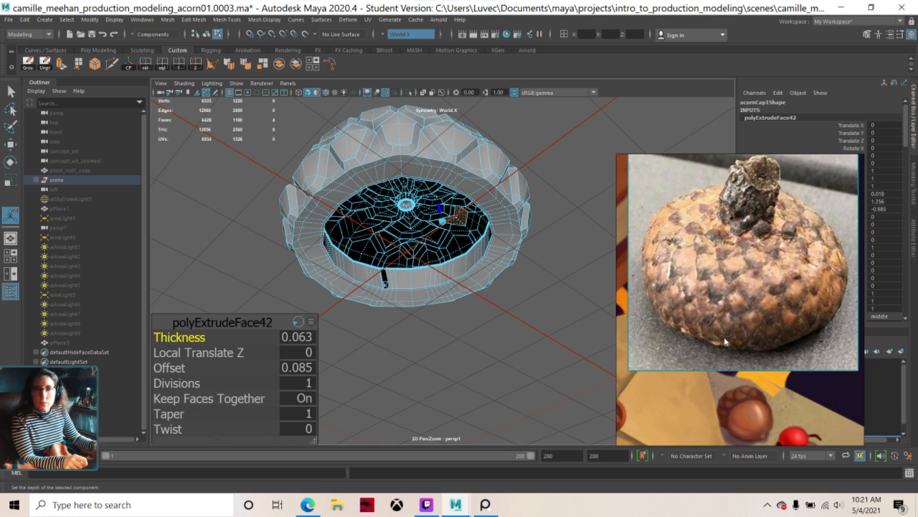
{"action": "scroll", "coordinate": [724, 338], "scroll_direction": "down", "scroll_amount": 2}
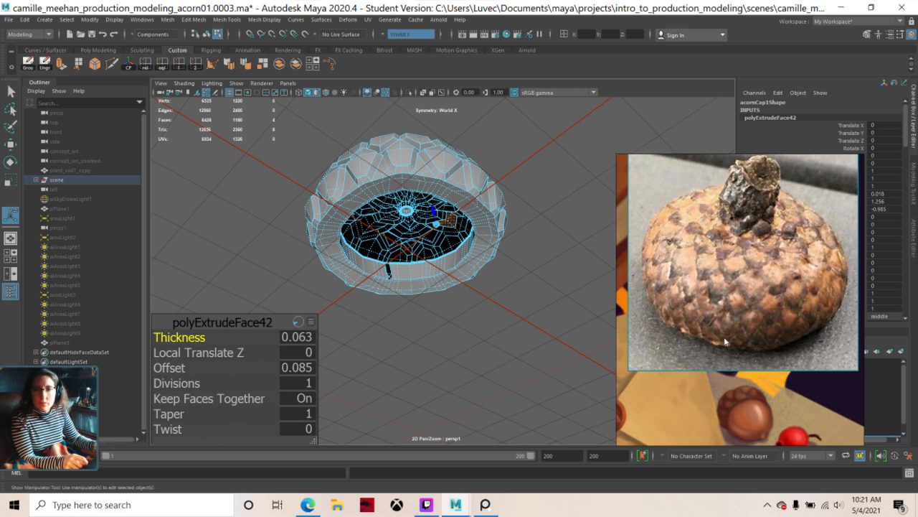
{"action": "scroll", "coordinate": [724, 336], "scroll_direction": "up", "scroll_amount": 2}
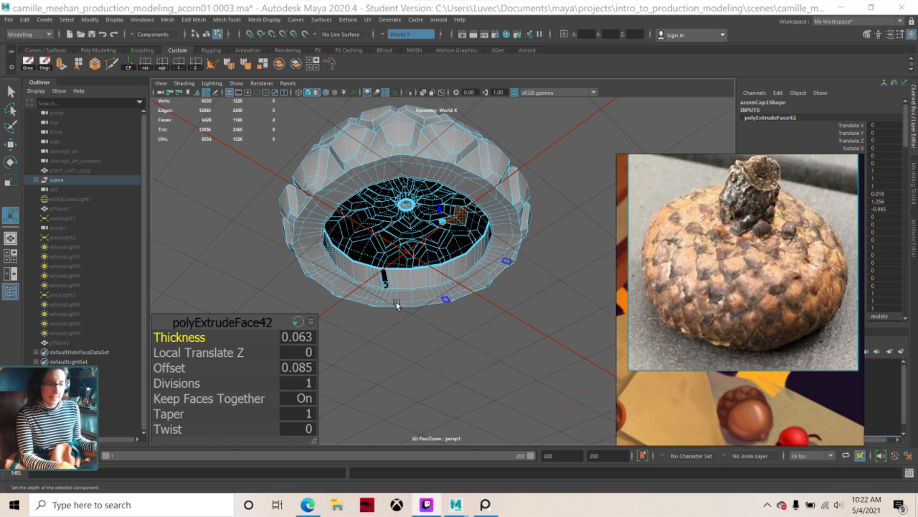
{"action": "left_click_drag", "start_coordinate": [393, 228], "coordinate": [424, 228], "text": "alt"}
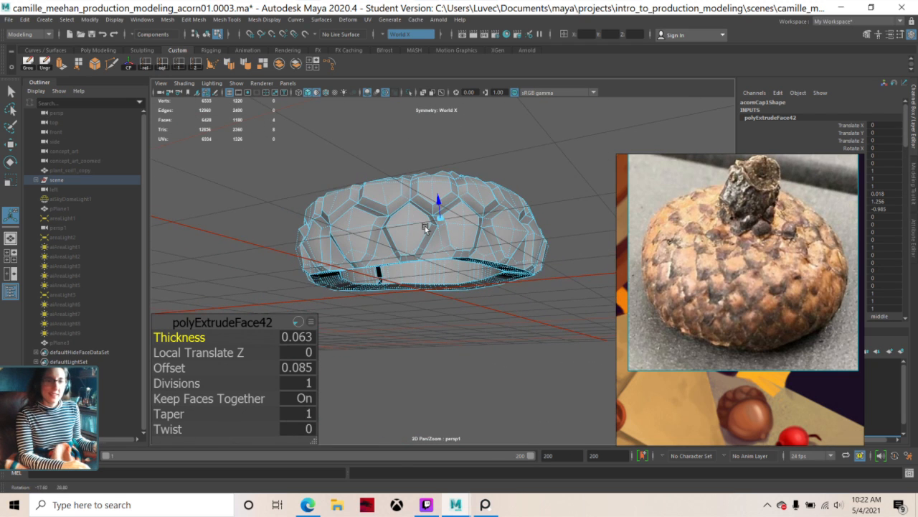
{"action": "scroll", "coordinate": [427, 230], "scroll_direction": "up", "scroll_amount": 5}
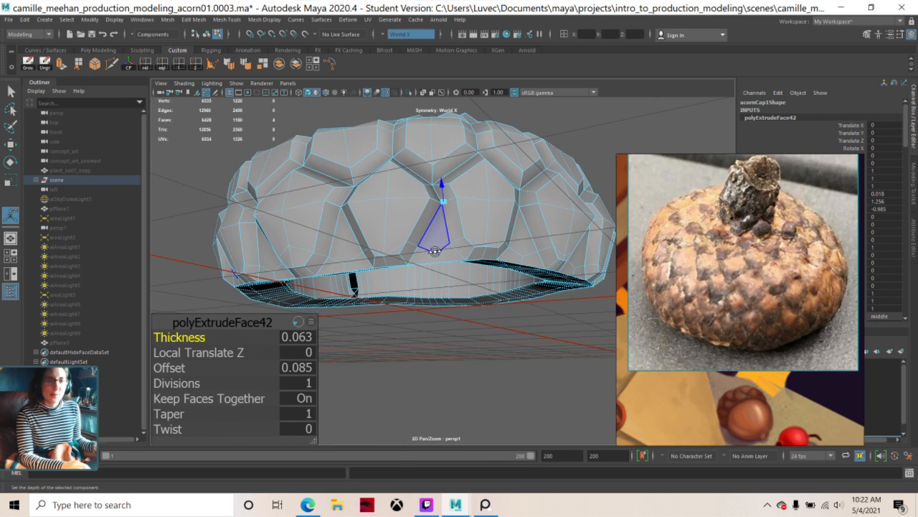
{"action": "left_click_drag", "start_coordinate": [435, 251], "coordinate": [412, 251], "text": "alt"}
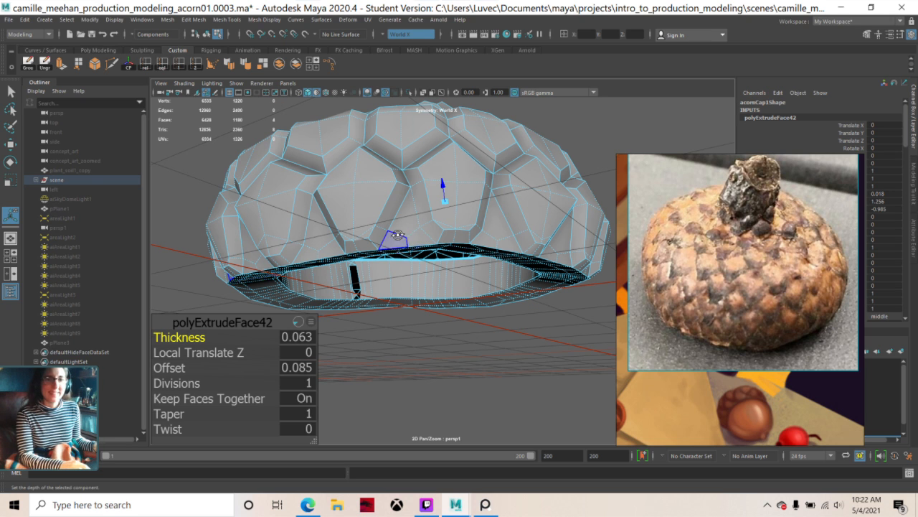
{"action": "left_click_drag", "start_coordinate": [393, 239], "coordinate": [396, 224], "text": "alt"}
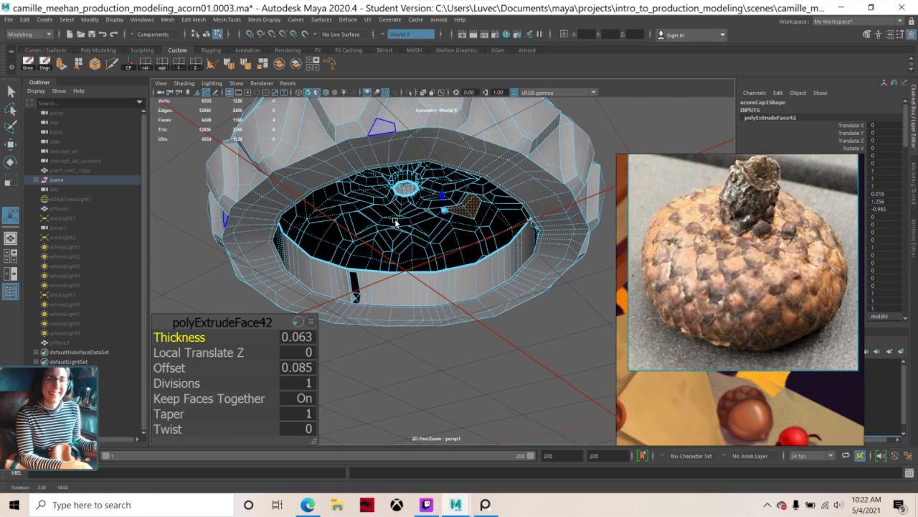
{"action": "middle_click_drag", "start_coordinate": [395, 223], "coordinate": [393, 290], "text": "alt"}
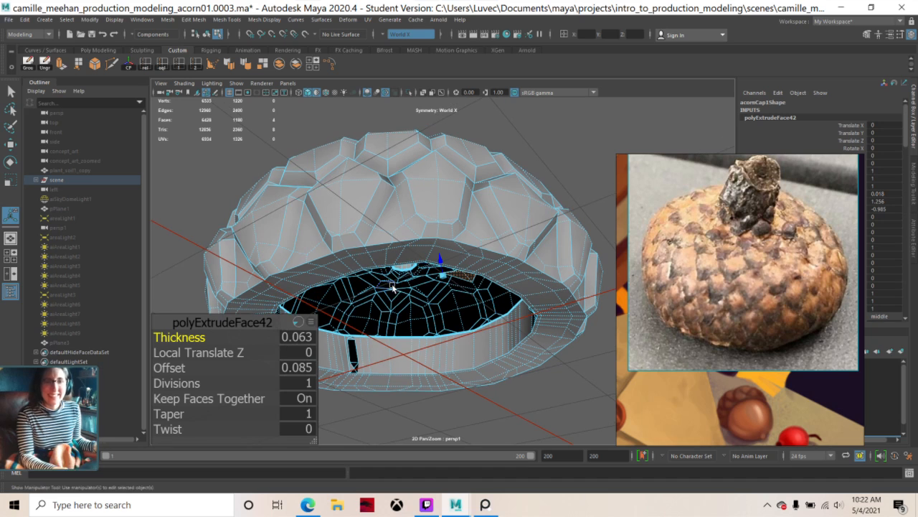
- Select the dark face in the inner rim wall and examine the irregular geometry around it
{"action": "key", "text": "t"}
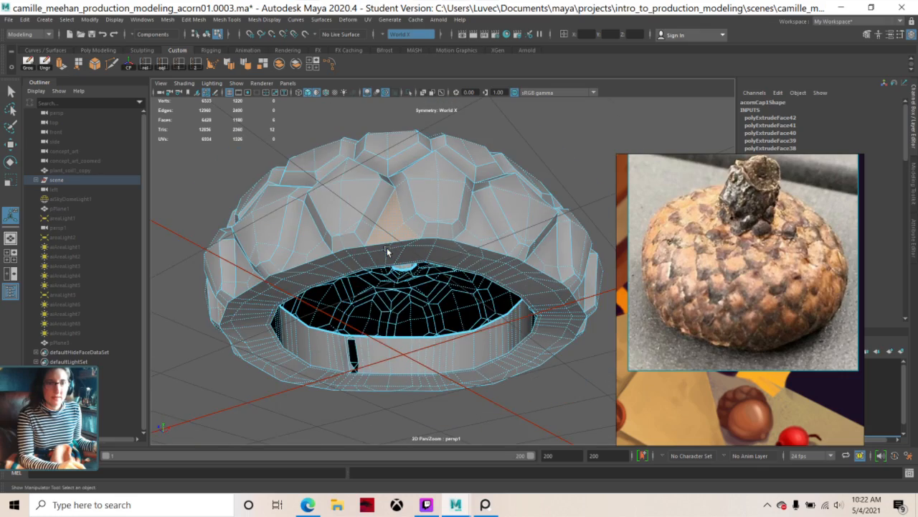
{"action": "left_click_drag", "start_coordinate": [387, 251], "coordinate": [367, 334], "text": "alt"}
{"action": "scroll", "coordinate": [366, 334], "scroll_direction": "up", "scroll_amount": 4}
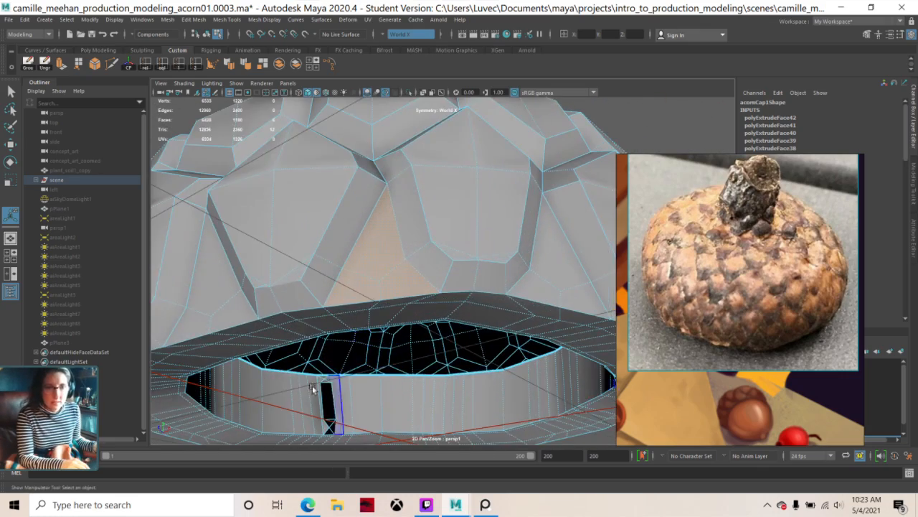
{"action": "left_click_drag", "start_coordinate": [316, 384], "coordinate": [345, 240], "text": "alt"}
{"action": "scroll", "coordinate": [340, 328], "scroll_direction": "up", "scroll_amount": 5}
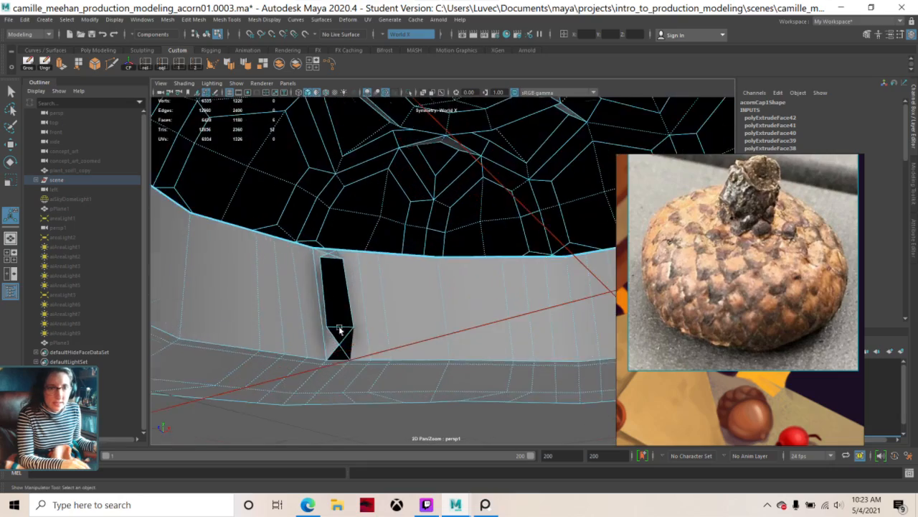
{"action": "left_click_drag", "start_coordinate": [341, 328], "coordinate": [293, 333], "text": "alt"}
{"action": "left_click", "coordinate": [376, 318]}
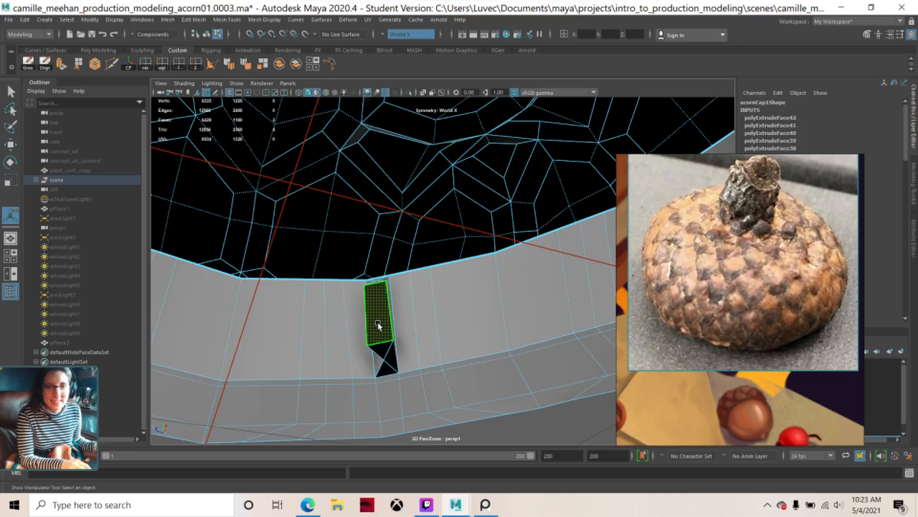
{"action": "mouse_move", "coordinate": [378, 325]}
{"action": "left_mouse_down", "text": "alt"}
{"action": "mouse_move", "coordinate": [371, 327]}
{"action": "mouse_move", "coordinate": [373, 318]}
{"action": "mouse_move", "coordinate": [418, 317]}
{"action": "mouse_move", "coordinate": [254, 322]}
{"action": "mouse_move", "coordinate": [308, 301]}
{"action": "mouse_move", "coordinate": [475, 307]}
{"action": "mouse_move", "coordinate": [490, 377]}
{"action": "mouse_move", "coordinate": [519, 355]}
{"action": "mouse_move", "coordinate": [593, 365]}
{"action": "left_mouse_up", "text": "alt"}
{"action": "left_click_drag", "start_coordinate": [598, 369], "coordinate": [352, 372], "text": "alt"}
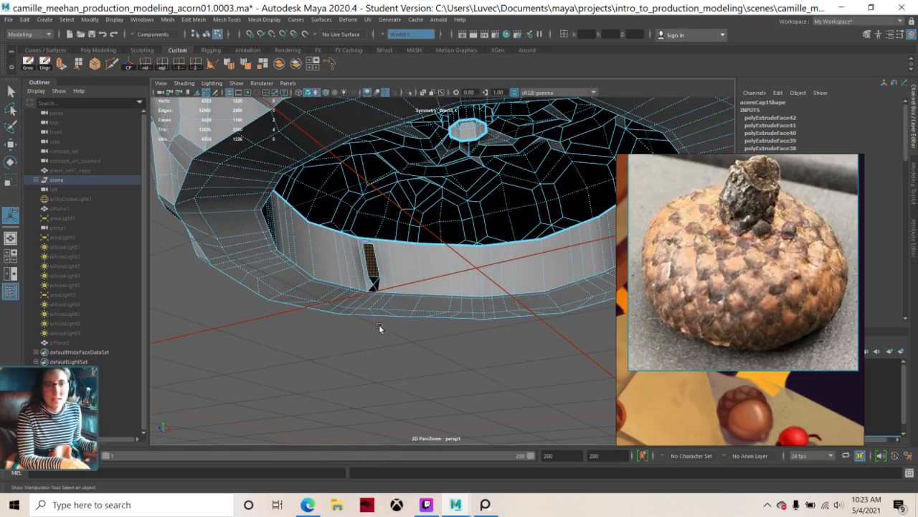
- Delete the selected dark face in the acorn cap's inner rim wall
{"action": "mouse_move", "coordinate": [379, 328]}
{"action": "left_mouse_down", "text": "alt"}
{"action": "mouse_move", "coordinate": [481, 329]}
{"action": "mouse_move", "coordinate": [352, 334]}
{"action": "mouse_move", "coordinate": [376, 341]}
{"action": "mouse_move", "coordinate": [369, 338]}
{"action": "left_mouse_up", "text": "alt"}
{"action": "scroll", "coordinate": [353, 336], "scroll_direction": "up", "scroll_amount": 6}
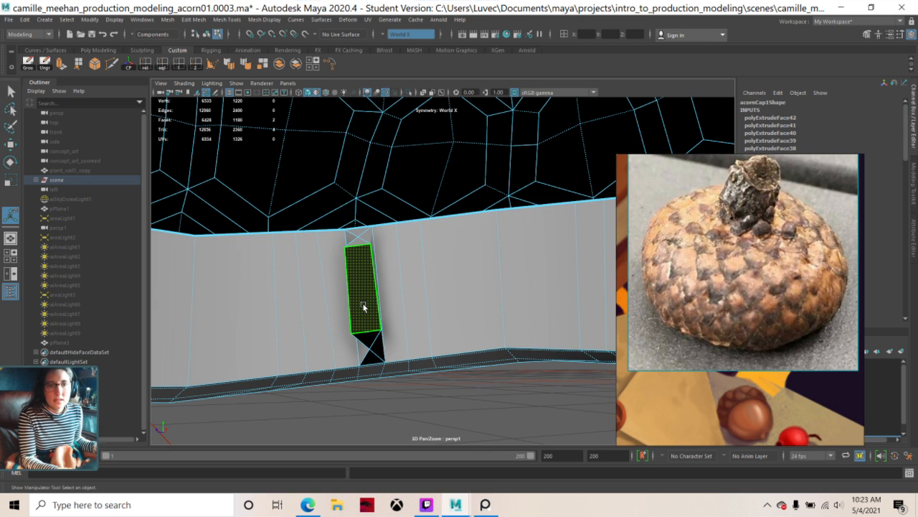
{"action": "key", "text": "Delete"}
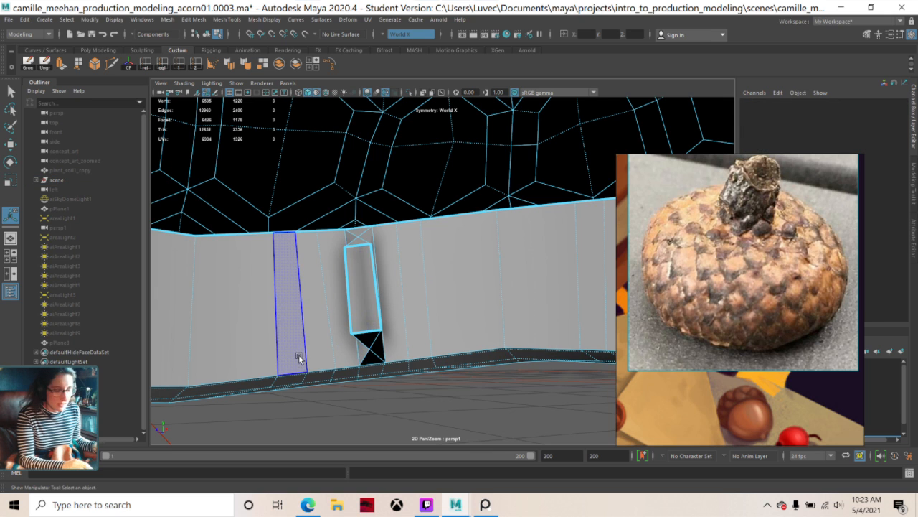
- Delete the remaining faulty triangular faces above, below and beside the opening in the inner rim wall, clearing a full-height gap
{"action": "left_click_drag", "start_coordinate": [320, 324], "coordinate": [406, 322], "text": "alt"}
{"action": "left_click_drag", "start_coordinate": [197, 293], "coordinate": [518, 317], "text": "alt"}
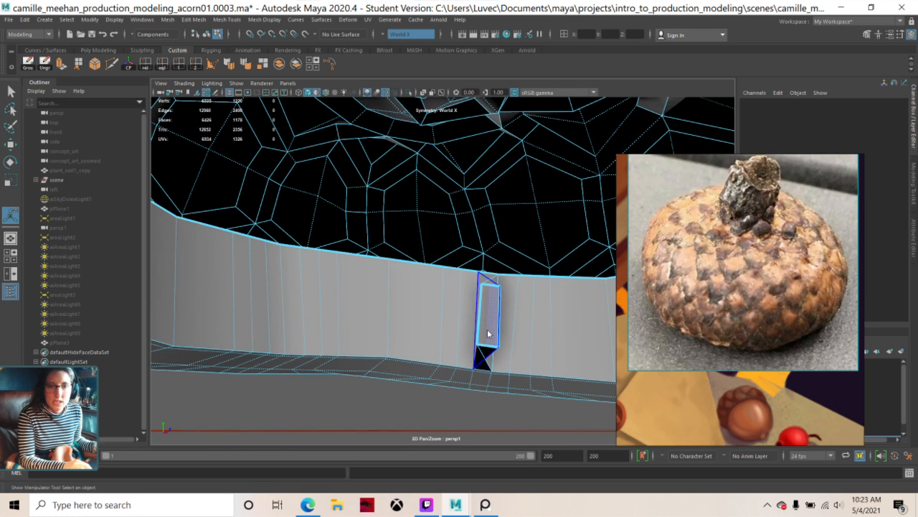
{"action": "right_click_drag", "start_coordinate": [488, 333], "coordinate": [485, 270]}
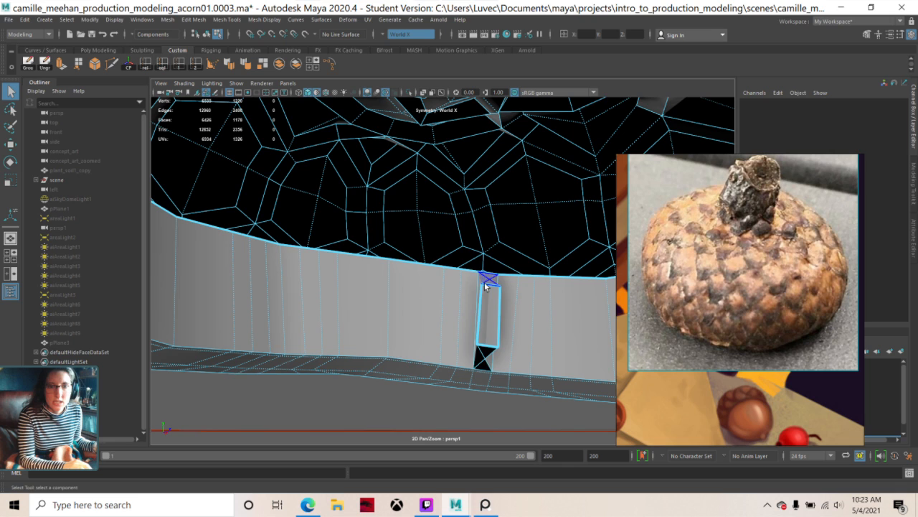
{"action": "left_click", "coordinate": [485, 368]}
{"action": "key", "text": "Delete"}
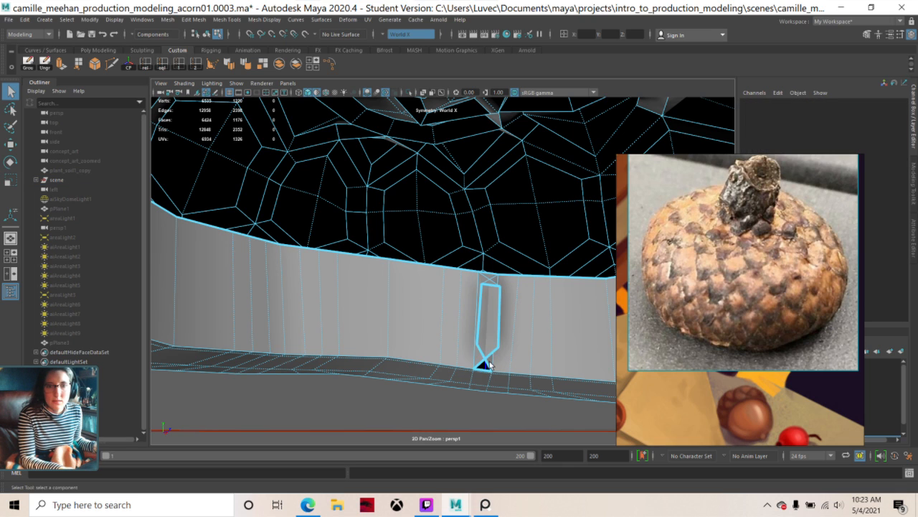
{"action": "left_click", "coordinate": [490, 363]}
{"action": "key", "text": "Delete"}
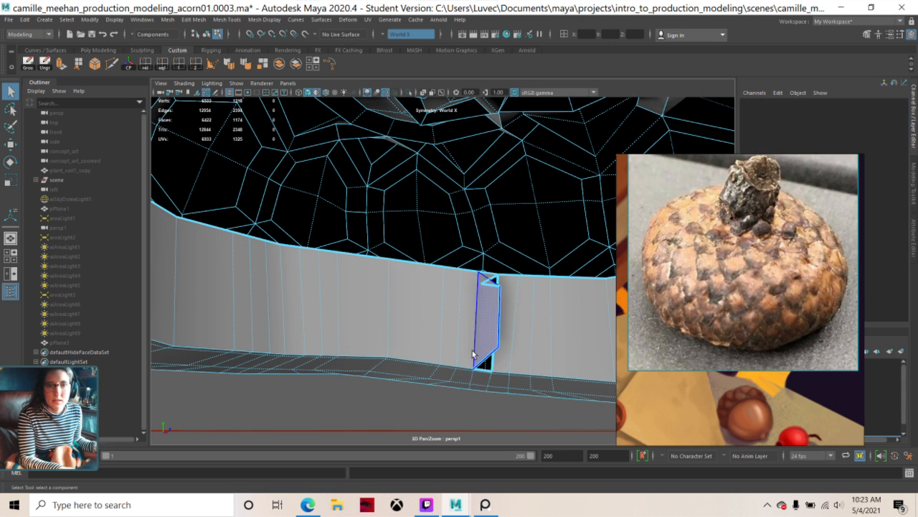
{"action": "left_click", "coordinate": [473, 351]}
{"action": "key", "text": "Delete"}
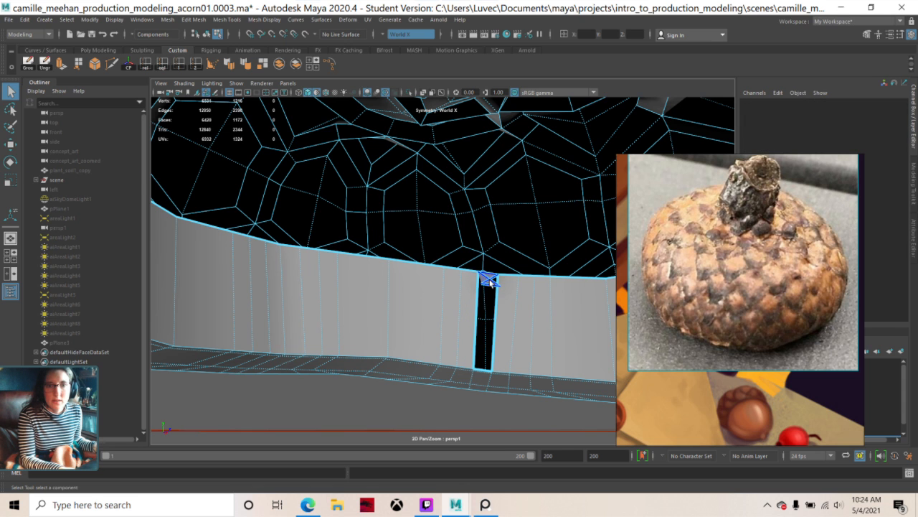
{"action": "left_click", "coordinate": [490, 281]}
{"action": "key", "text": "Delete"}
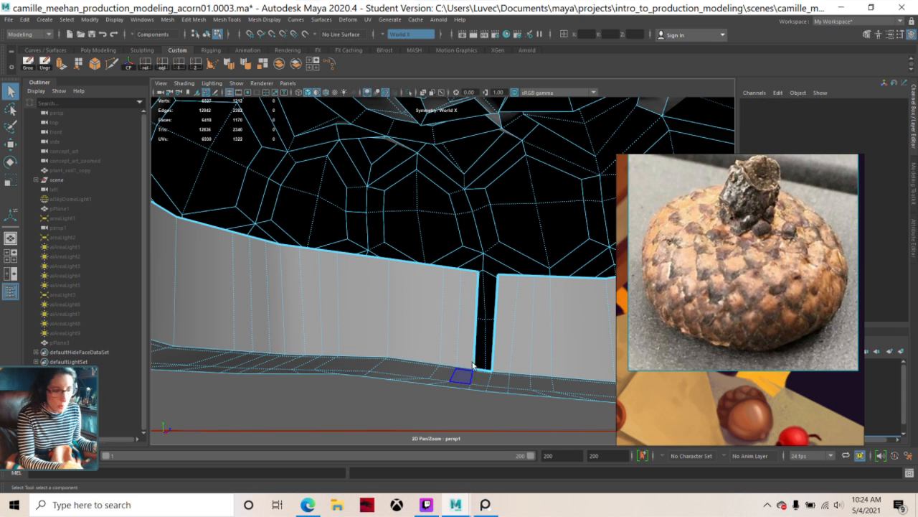
- Fill the full-height gap in the inner rim wall with Append to Polygon, joining its left, bottom and right border edges
{"action": "left_click_drag", "start_coordinate": [472, 366], "coordinate": [318, 341], "text": "alt"}
{"action": "scroll", "coordinate": [318, 340], "scroll_direction": "up", "scroll_amount": 4}
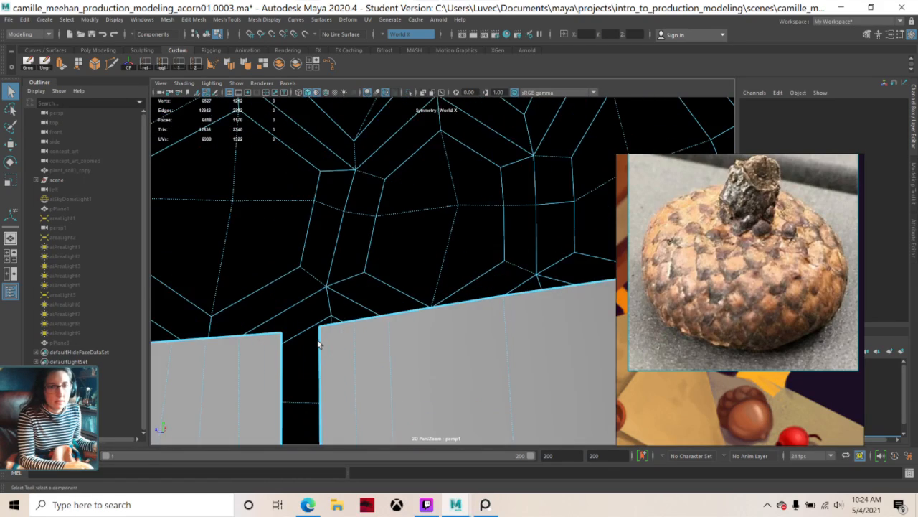
{"action": "scroll", "coordinate": [320, 344], "scroll_direction": "up", "scroll_amount": 3}
{"action": "middle_click_drag", "start_coordinate": [320, 344], "coordinate": [369, 281], "text": "alt"}
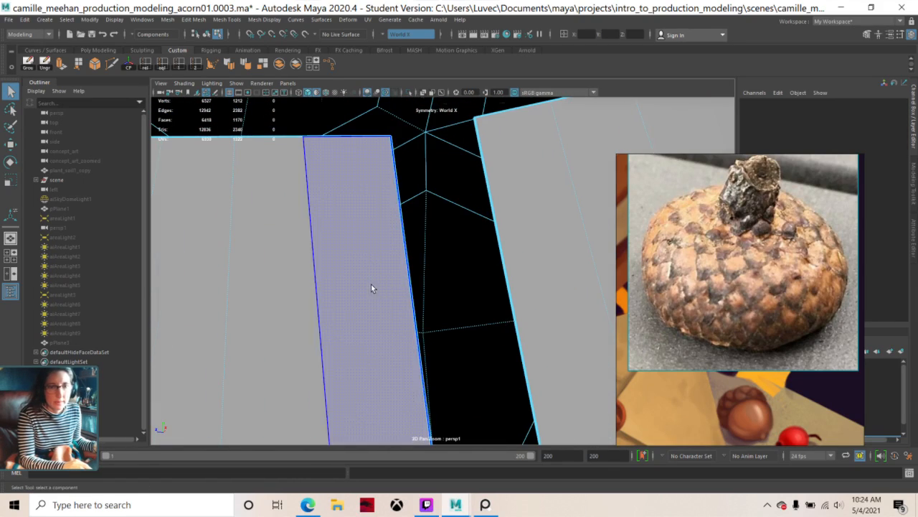
{"action": "scroll", "coordinate": [371, 284], "scroll_direction": "down", "scroll_amount": 4}
{"action": "mouse_move", "coordinate": [469, 311]}
{"action": "left_mouse_down", "text": "alt"}
{"action": "mouse_move", "coordinate": [464, 328]}
{"action": "mouse_move", "coordinate": [464, 311]}
{"action": "left_mouse_up", "text": "alt"}
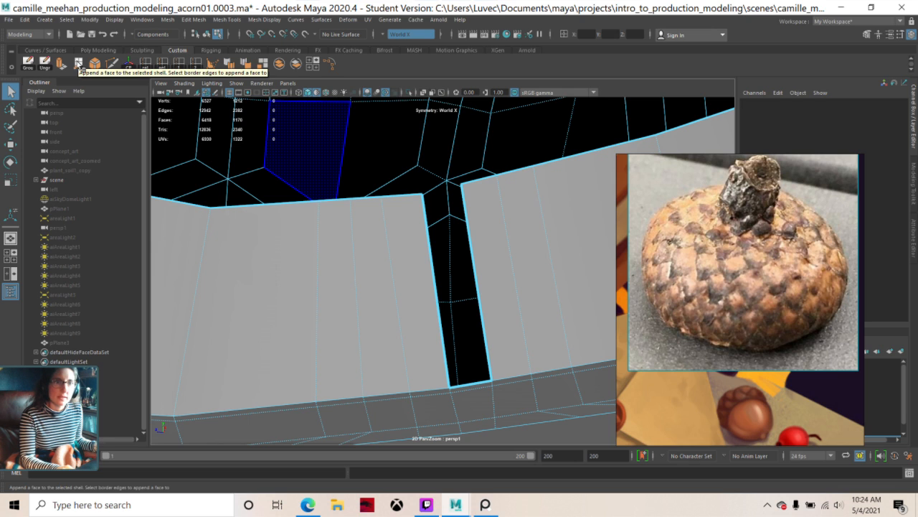
{"action": "left_click", "coordinate": [79, 64]}
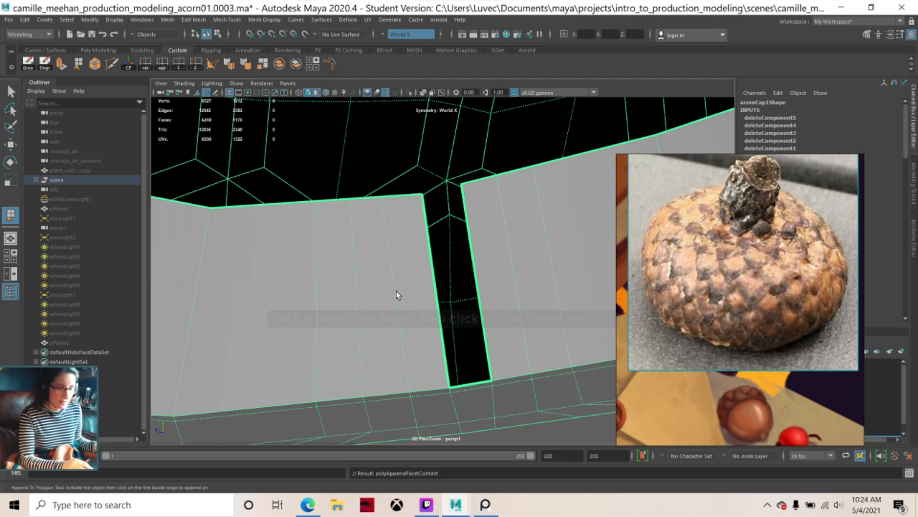
{"action": "left_click_drag", "start_coordinate": [398, 282], "coordinate": [411, 242], "text": "alt"}
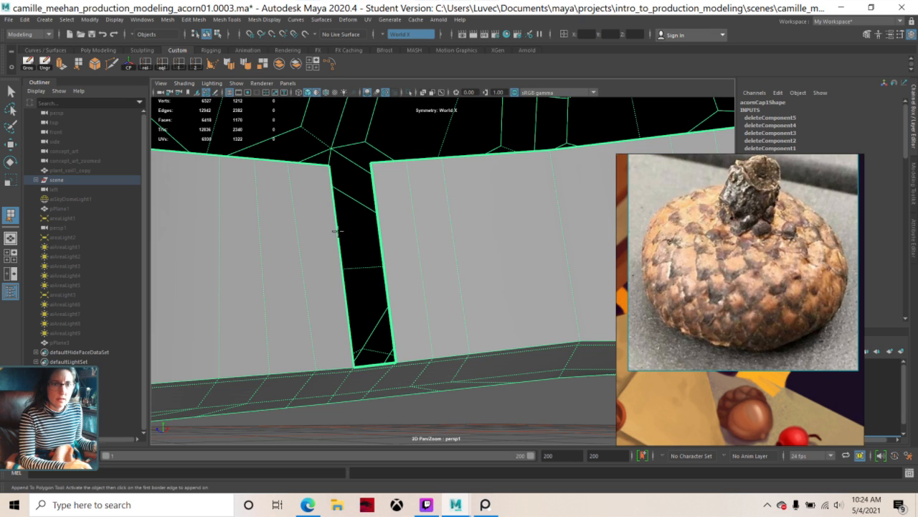
{"action": "left_click", "coordinate": [336, 230]}
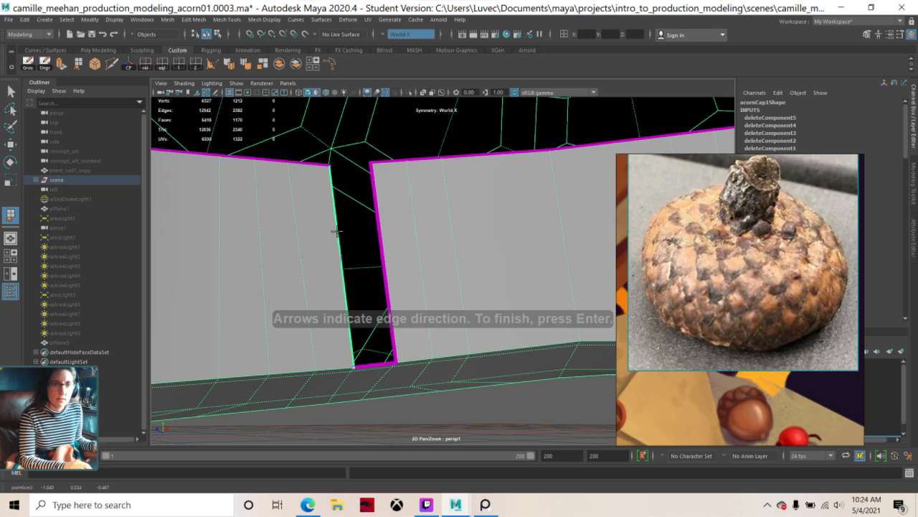
{"action": "scroll", "coordinate": [379, 332], "scroll_direction": "up", "scroll_amount": 5}
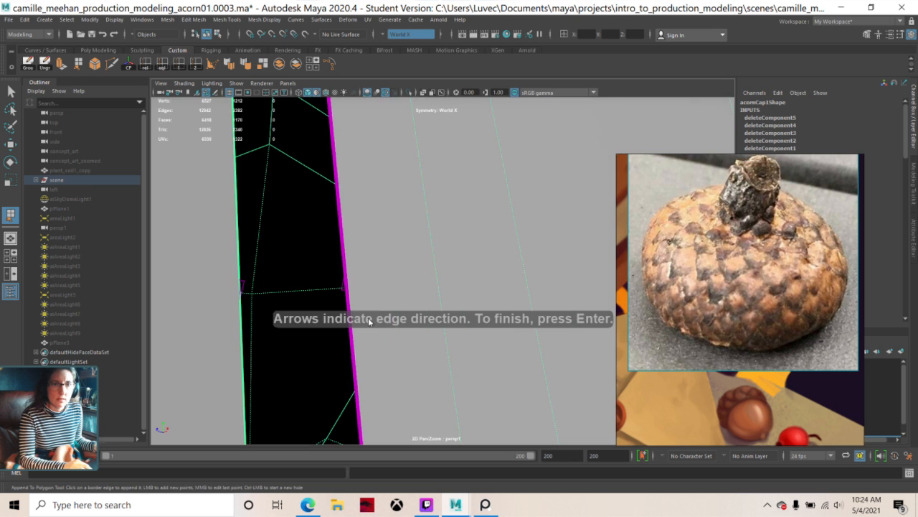
{"action": "mouse_move", "coordinate": [353, 259]}
{"action": "middle_mouse_down", "text": "alt"}
{"action": "mouse_move", "coordinate": [383, 205]}
{"action": "mouse_move", "coordinate": [376, 237]}
{"action": "mouse_move", "coordinate": [352, 256]}
{"action": "middle_mouse_up", "text": "alt"}
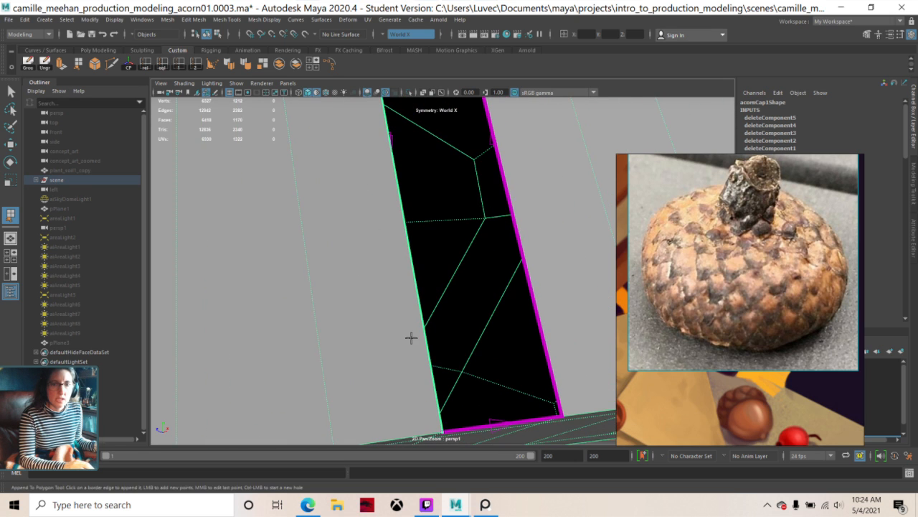
{"action": "left_click", "coordinate": [459, 428]}
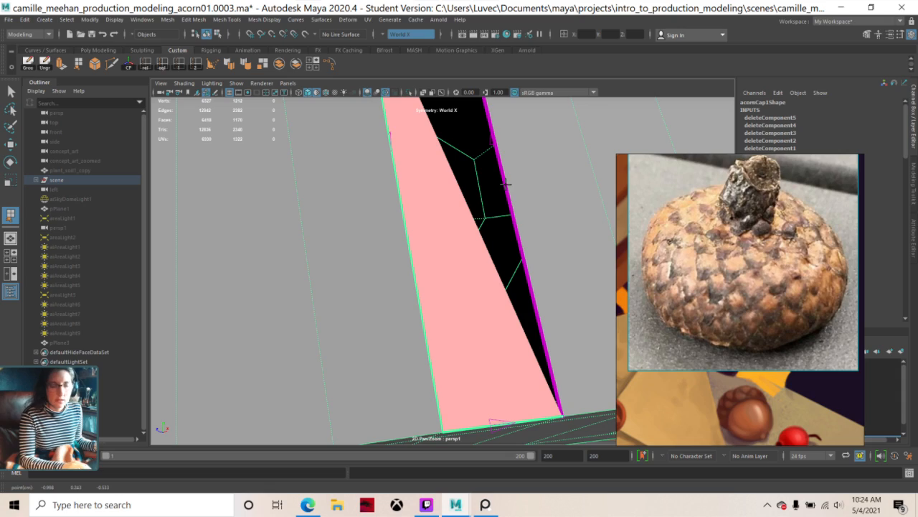
{"action": "left_click", "coordinate": [505, 184]}
{"action": "key", "text": "Return"}
{"action": "scroll", "coordinate": [498, 307], "scroll_direction": "down", "scroll_amount": 5}
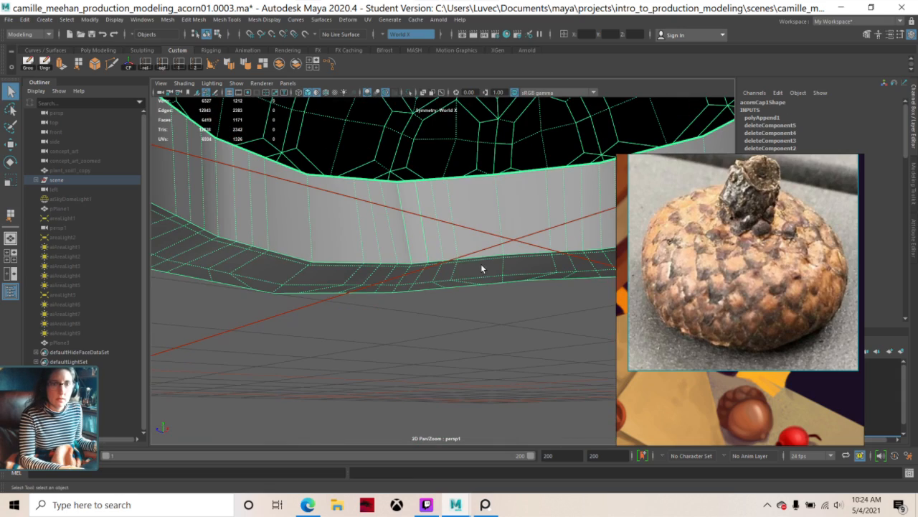
- Try to fill the mirrored gap in the inner rim wall with Append to Polygon starting from its right border edge, and undo the attempt
{"action": "left_click_drag", "start_coordinate": [382, 255], "coordinate": [543, 240], "text": "alt"}
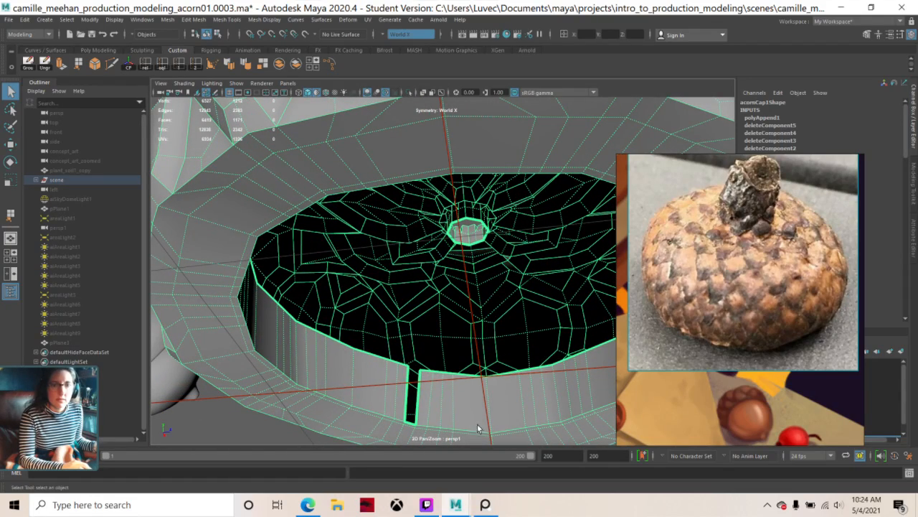
{"action": "left_click_drag", "start_coordinate": [445, 413], "coordinate": [385, 387], "text": "alt"}
{"action": "scroll", "coordinate": [441, 304], "scroll_direction": "up", "scroll_amount": 5}
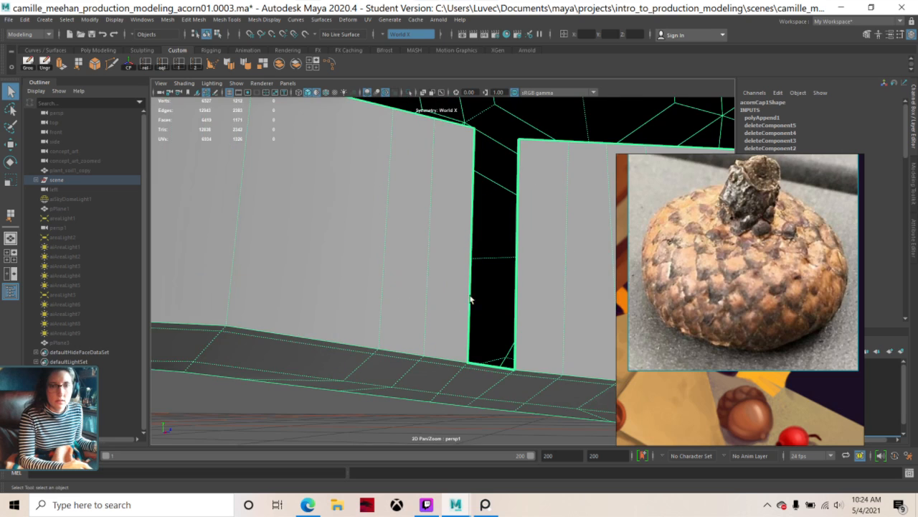
{"action": "middle_click_drag", "start_coordinate": [465, 292], "coordinate": [397, 299], "text": "alt"}
{"action": "scroll", "coordinate": [361, 292], "scroll_direction": "up", "scroll_amount": 1}
{"action": "scroll", "coordinate": [362, 292], "scroll_direction": "down", "scroll_amount": 1}
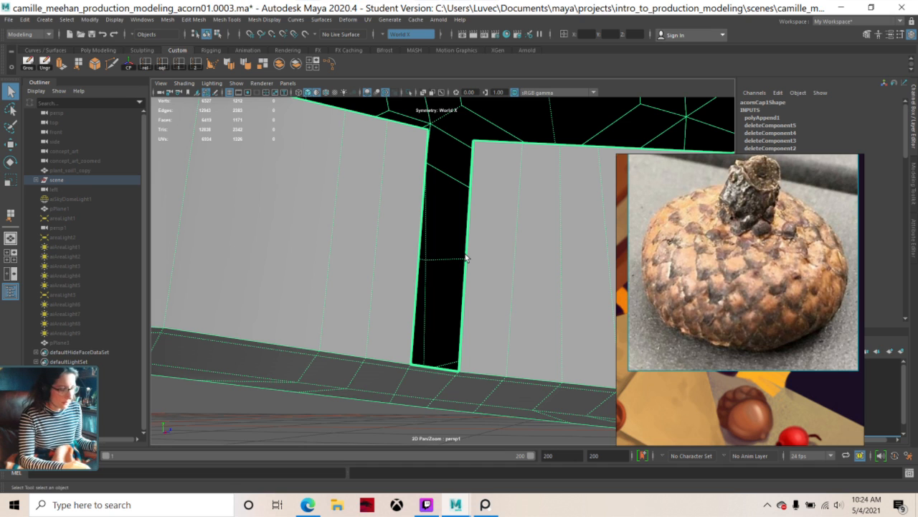
{"action": "key", "text": "space"}
{"action": "key", "text": "g"}
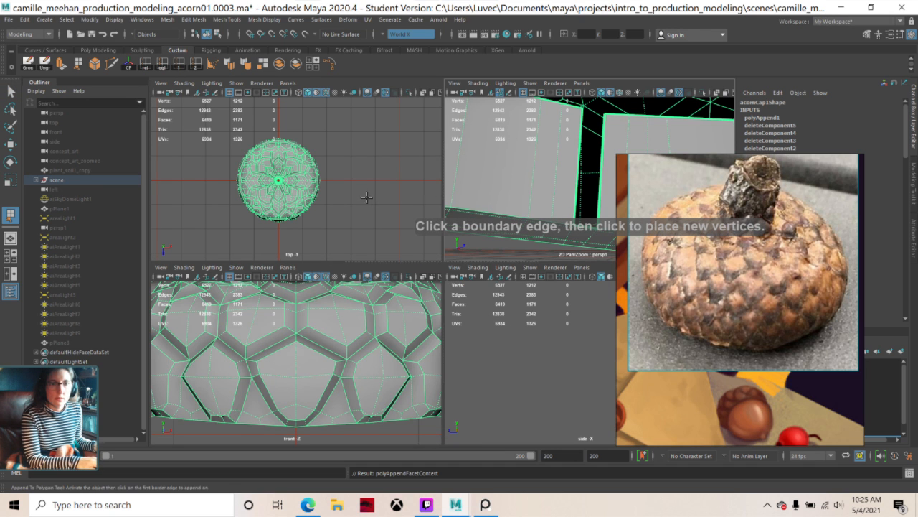
{"action": "key", "text": "space"}
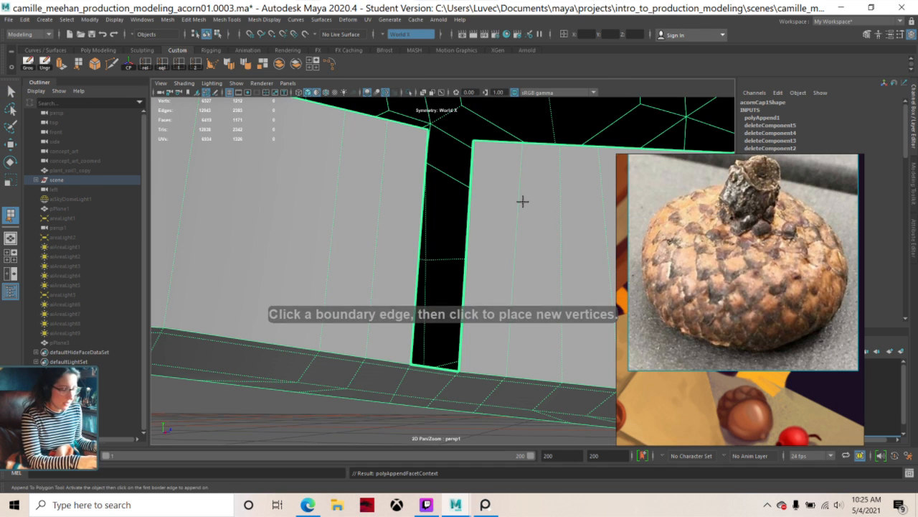
{"action": "left_click", "coordinate": [467, 223]}
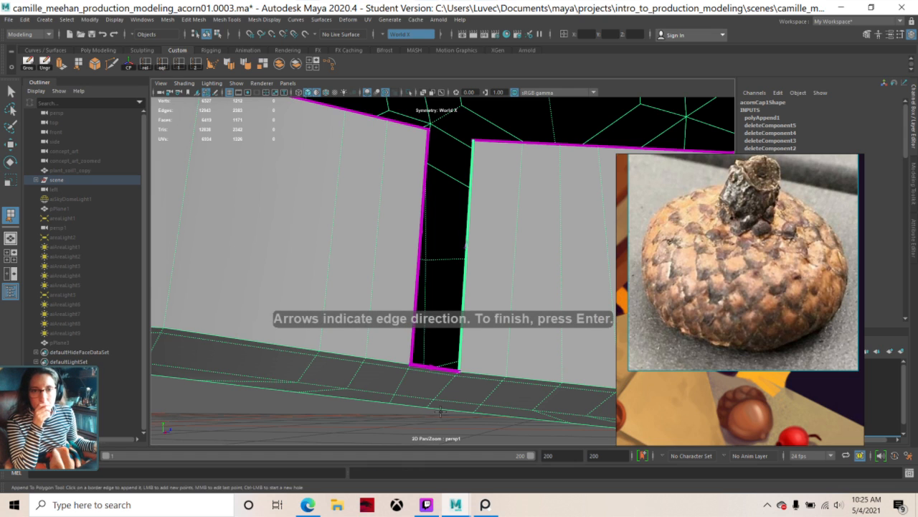
{"action": "left_click", "coordinate": [427, 368]}
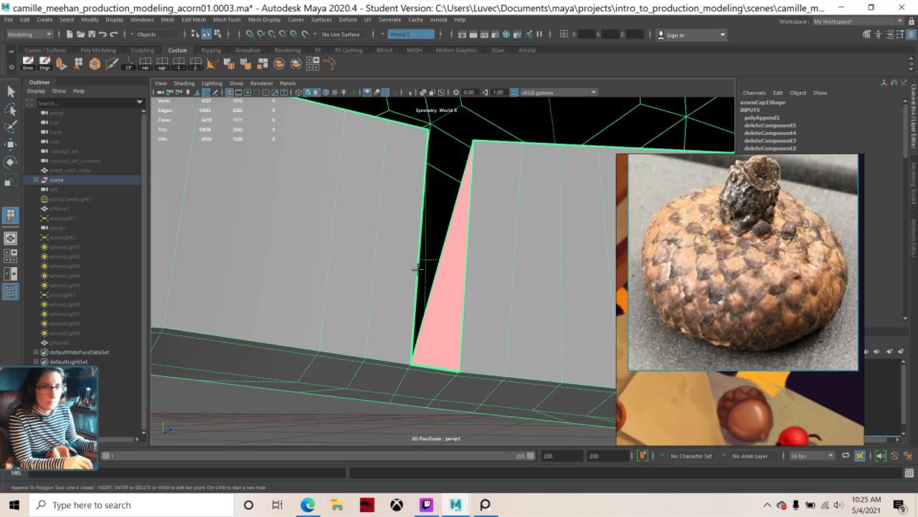
{"action": "left_click_drag", "start_coordinate": [417, 270], "coordinate": [408, 275], "text": "alt"}
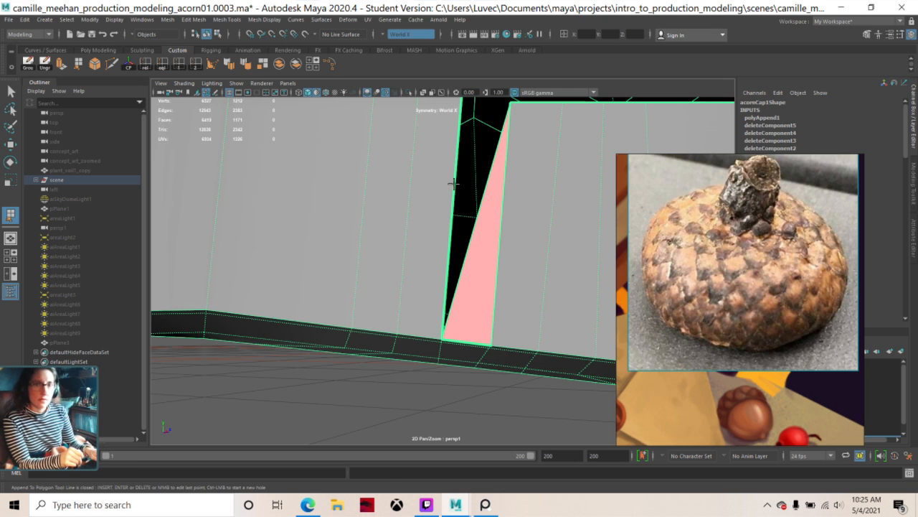
{"action": "key", "text": "ctrl+z"}
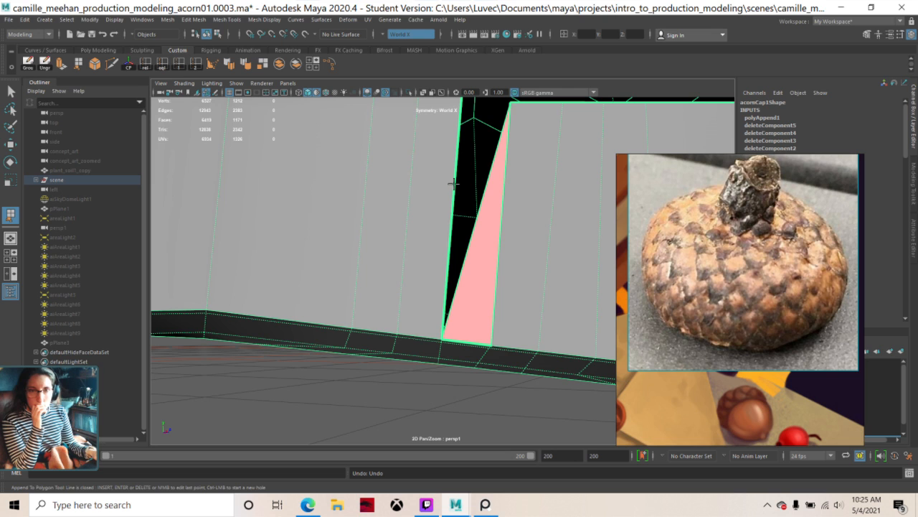
{"action": "left_click", "coordinate": [10, 91]}
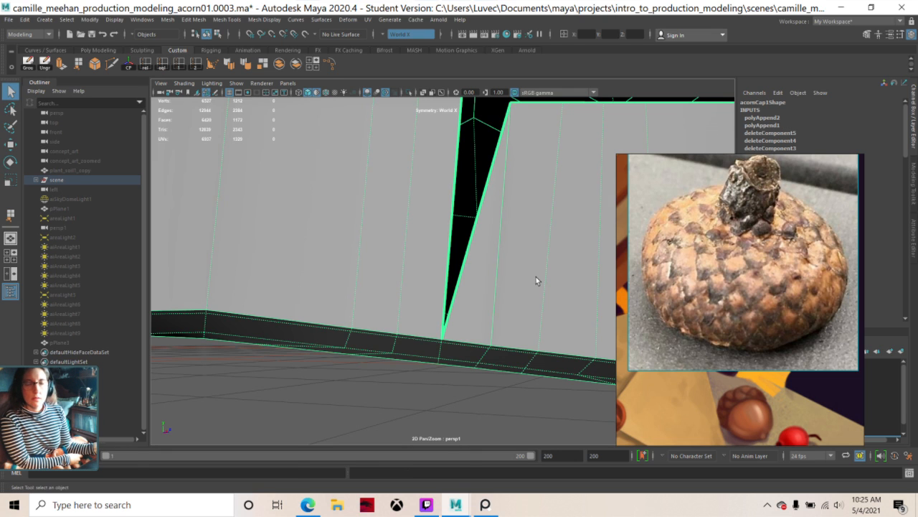
{"action": "key", "text": "ctrl+z"}
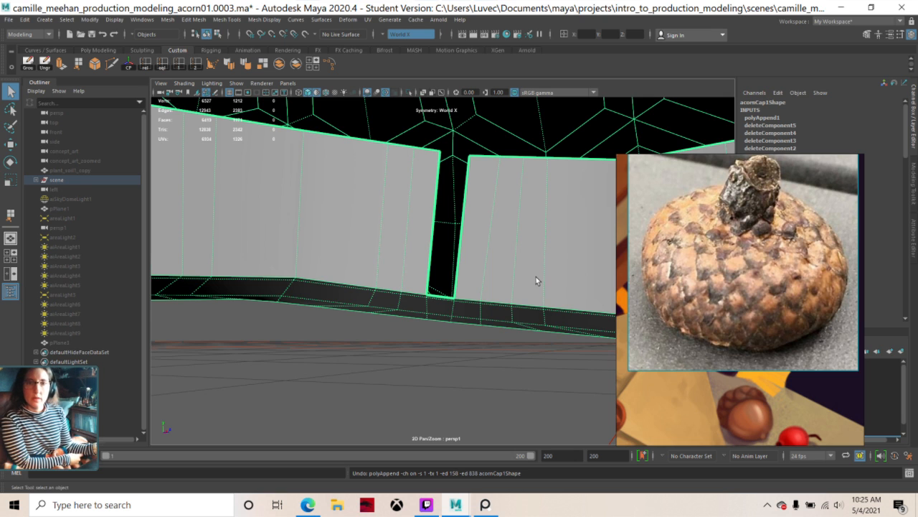
- Fill the mirrored gap in the inner rim wall with Append to Polygon, starting from its bottom border edge and joining the side edges
{"action": "scroll", "coordinate": [519, 208], "scroll_direction": "up", "scroll_amount": 3}
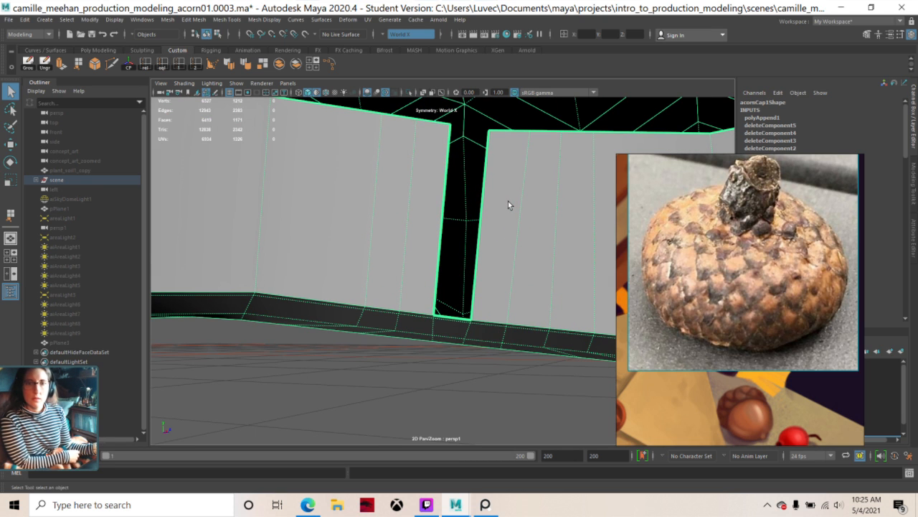
{"action": "scroll", "coordinate": [498, 215], "scroll_direction": "up", "scroll_amount": 5}
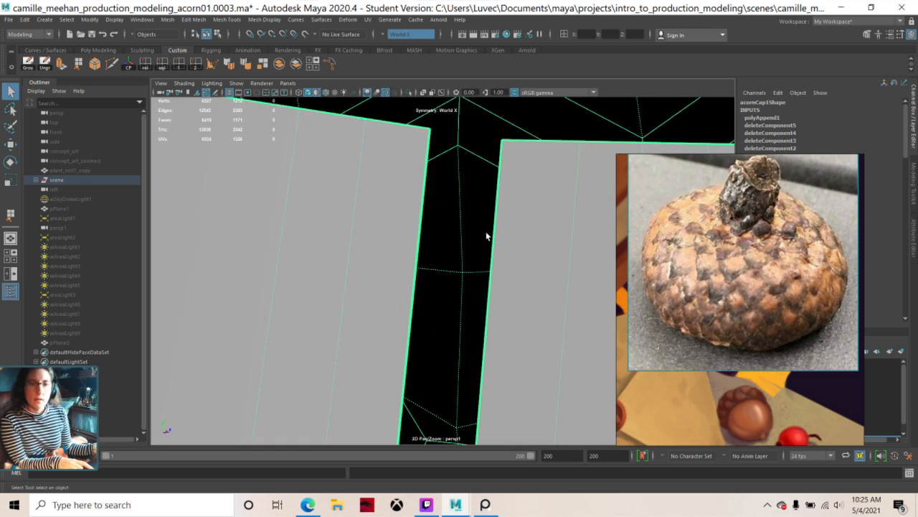
{"action": "scroll", "coordinate": [486, 231], "scroll_direction": "down", "scroll_amount": 5}
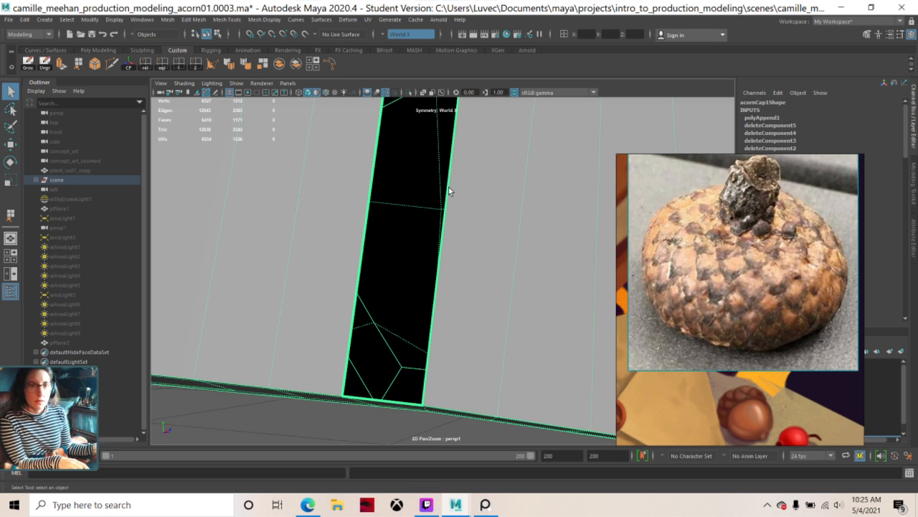
{"action": "left_click", "coordinate": [10, 215]}
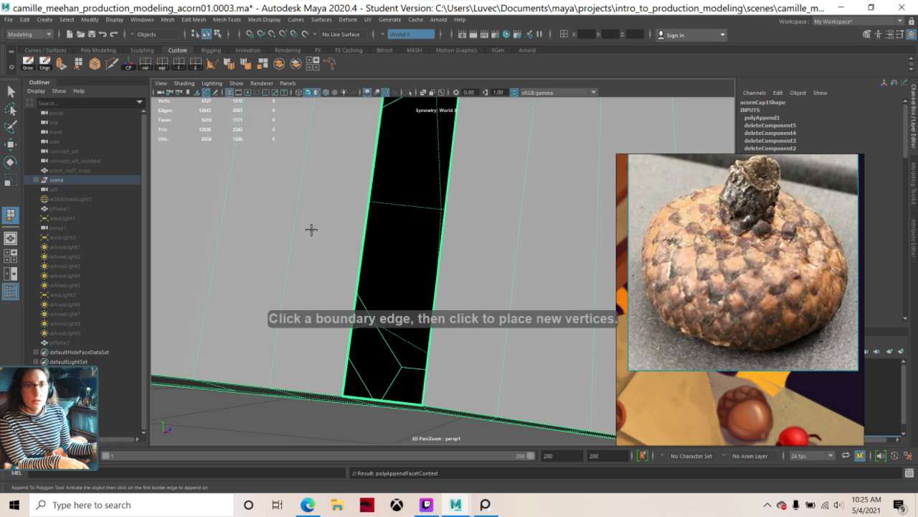
{"action": "left_click", "coordinate": [384, 397]}
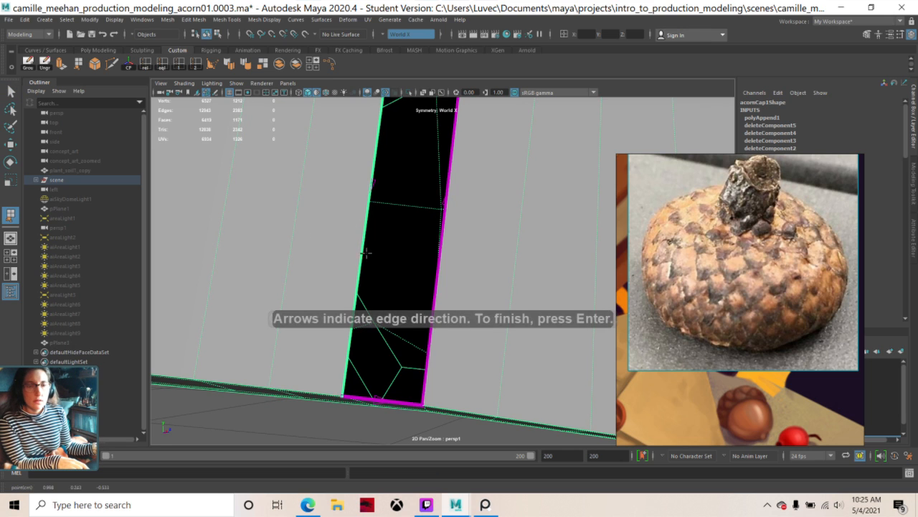
{"action": "left_click", "coordinate": [382, 401]}
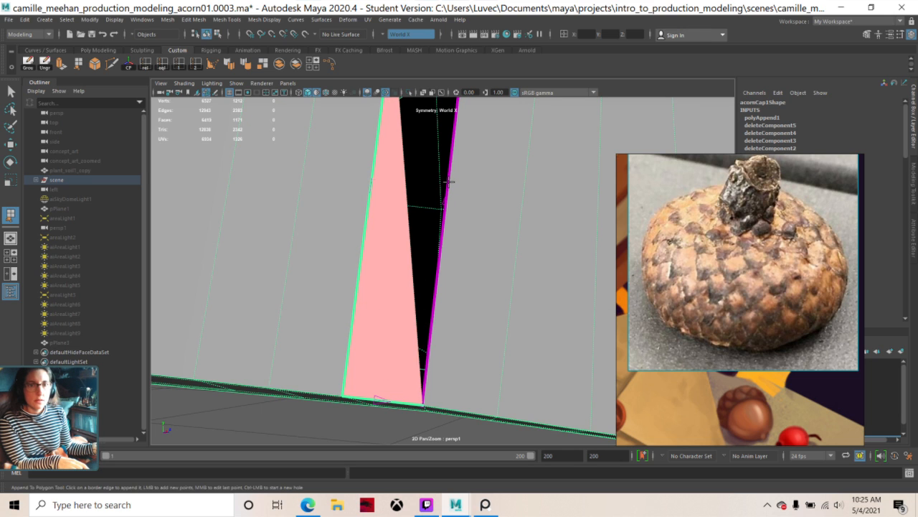
{"action": "left_click", "coordinate": [448, 181]}
{"action": "key", "text": "Return"}
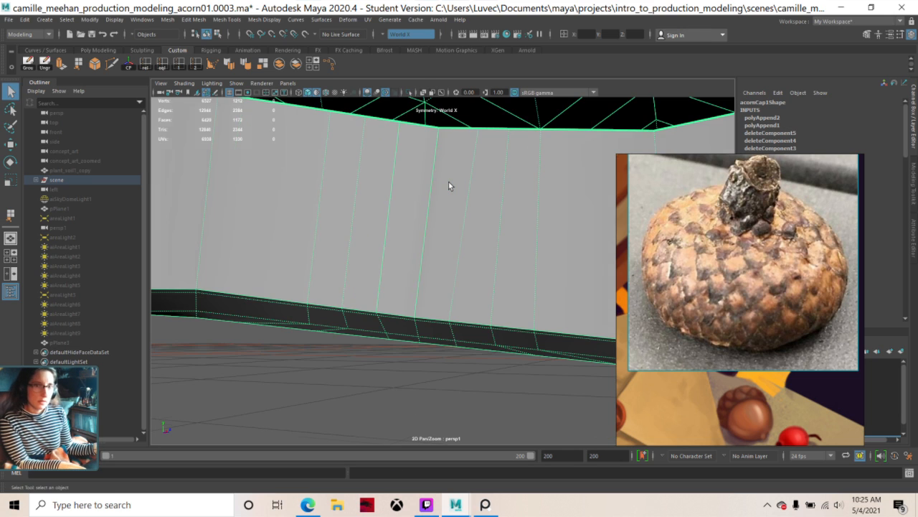
- Extrude the triangular faces on both sides of the lower scale with thickness 0.063 and offset 0.017
{"action": "right_click_drag", "start_coordinate": [448, 181], "coordinate": [422, 183], "text": "alt"}
{"action": "left_click_drag", "start_coordinate": [351, 296], "coordinate": [228, 298], "text": "alt"}
{"action": "scroll", "coordinate": [229, 299], "scroll_direction": "down", "scroll_amount": 4}
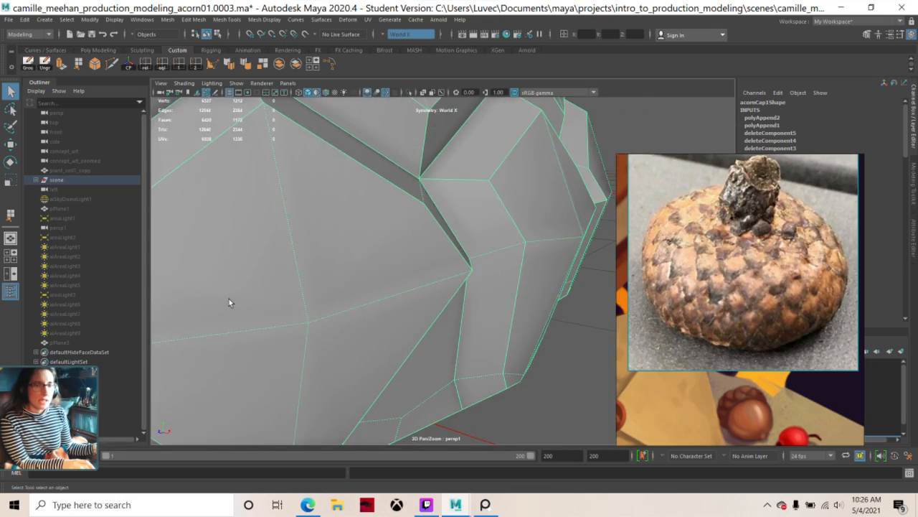
{"action": "middle_click_drag", "start_coordinate": [229, 299], "coordinate": [388, 170], "text": "alt"}
{"action": "left_click_drag", "start_coordinate": [283, 274], "coordinate": [239, 254], "text": "alt"}
{"action": "scroll", "coordinate": [240, 255], "scroll_direction": "down", "scroll_amount": 6}
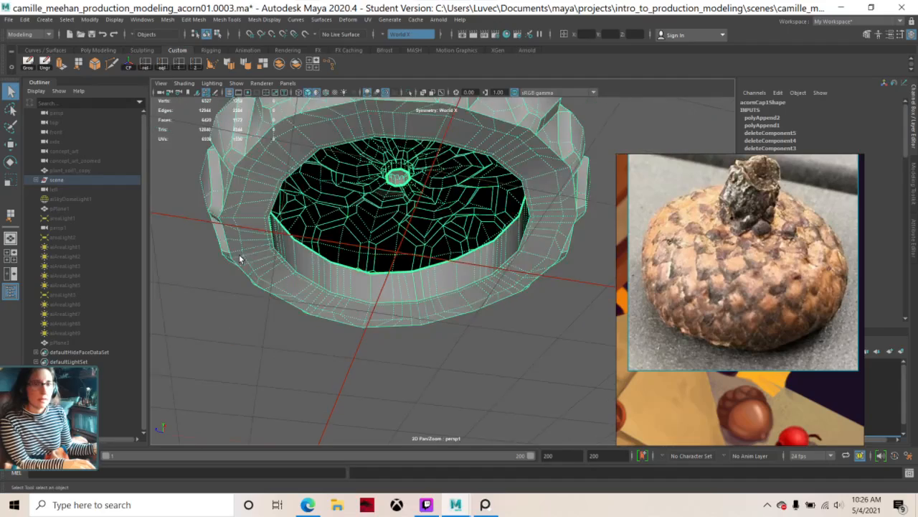
{"action": "left_click_drag", "start_coordinate": [411, 175], "coordinate": [410, 268], "text": "alt"}
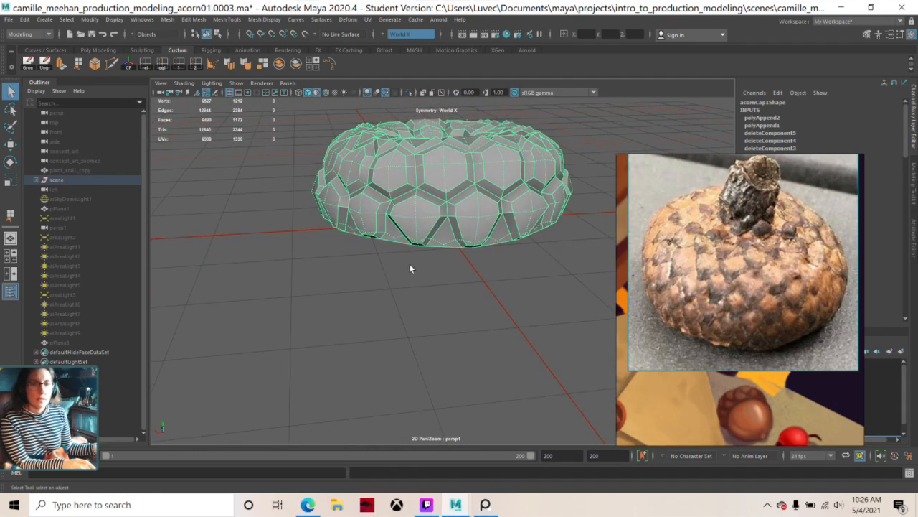
{"action": "right_click_drag", "start_coordinate": [424, 231], "coordinate": [423, 256]}
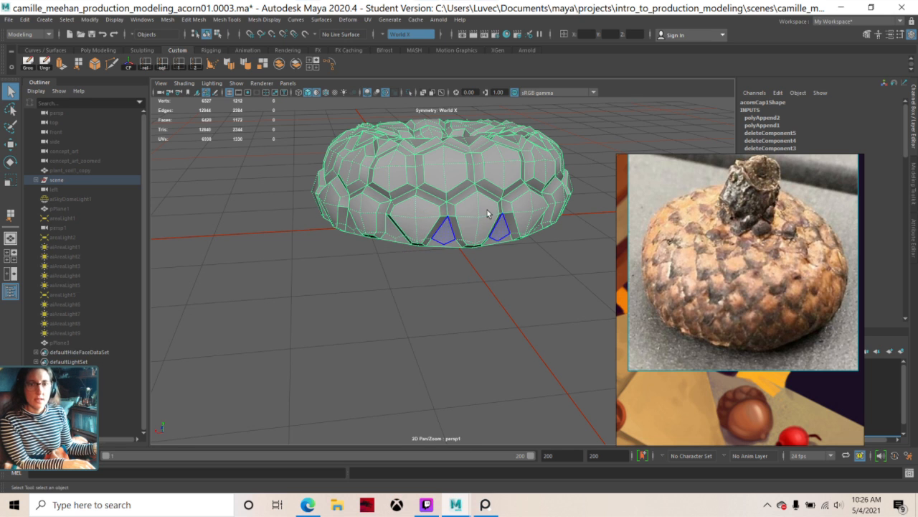
{"action": "left_click_drag", "start_coordinate": [472, 239], "coordinate": [394, 301], "text": "alt"}
{"action": "scroll", "coordinate": [412, 172], "scroll_direction": "up", "scroll_amount": 3}
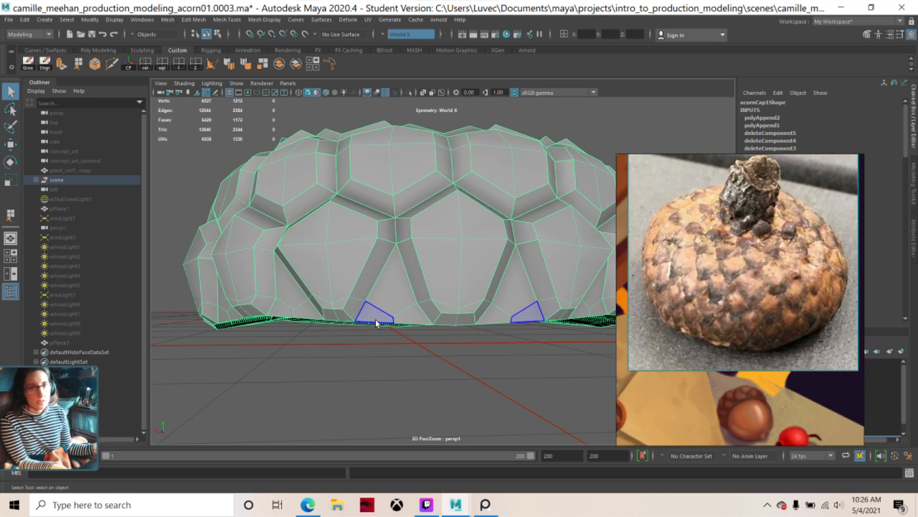
{"action": "left_click", "coordinate": [369, 314]}
{"action": "left_click", "coordinate": [409, 315], "text": "shift"}
{"action": "left_click", "coordinate": [403, 291], "text": "shift"}
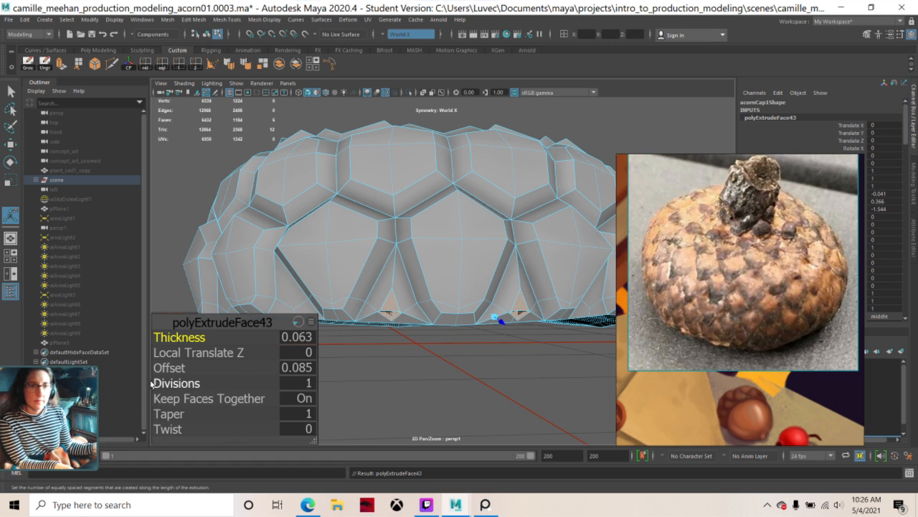
{"action": "left_click_drag", "start_coordinate": [159, 367], "coordinate": [133, 393]}
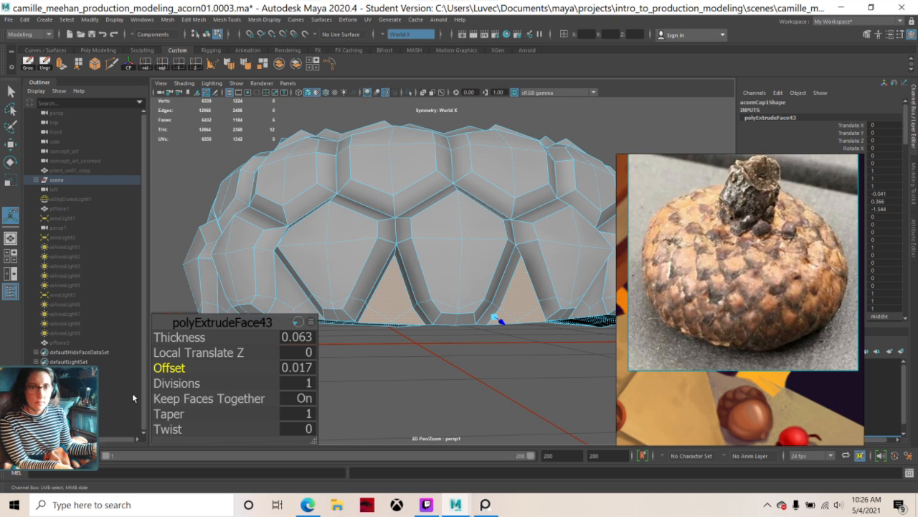
{"action": "left_click_drag", "start_coordinate": [411, 334], "coordinate": [430, 310], "text": "alt"}
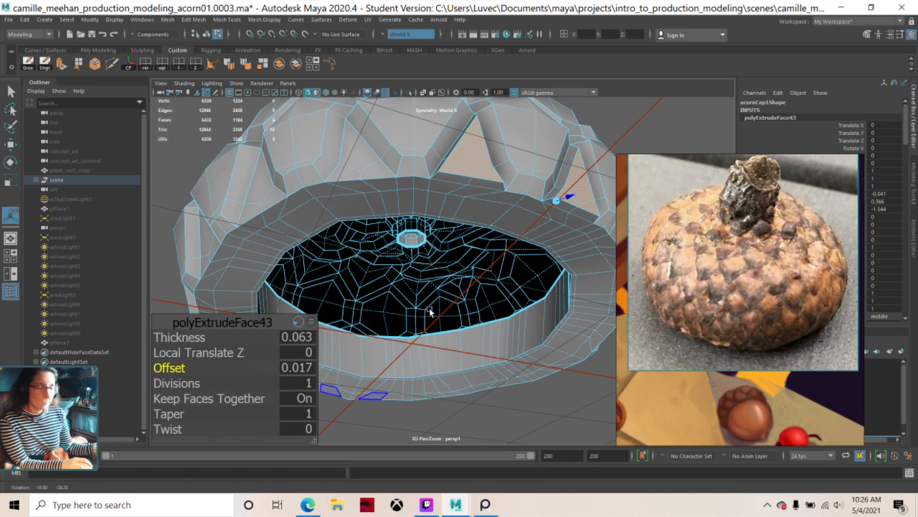
- Save the scene and undo the extrusion of the triangular faces
{"action": "key", "text": "ctrl+s"}
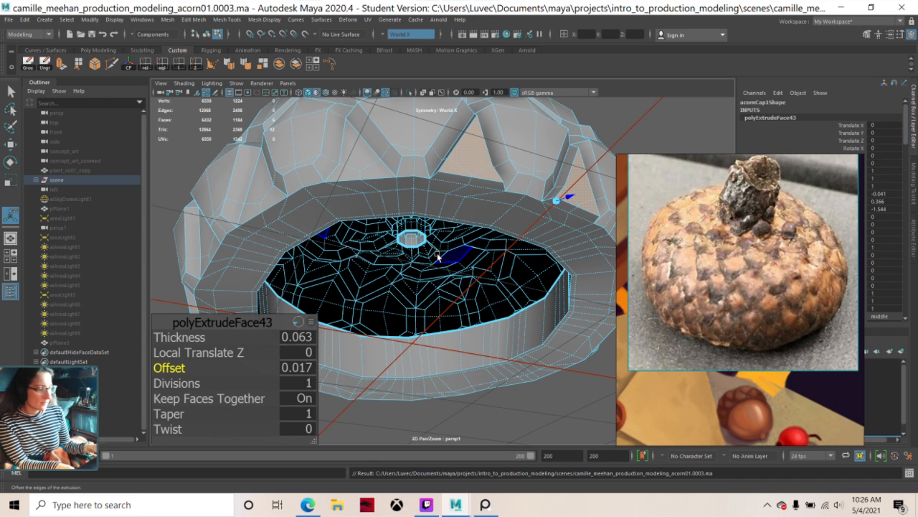
{"action": "key", "text": "ctrl+z"}
{"action": "key", "text": "ctrl+z"}
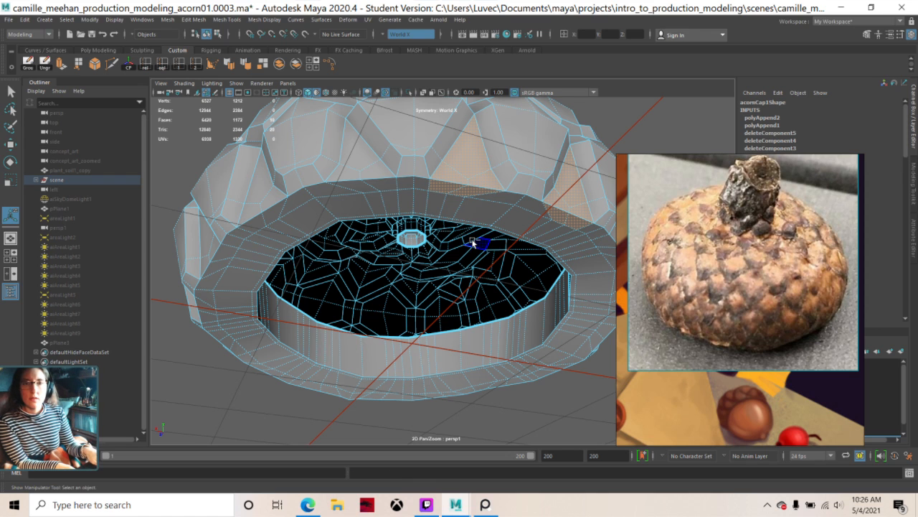
- Extrude the mirrored triangular faces together with their adjoining underside rim faces, with offset 0.075 and thickness 0.02
{"action": "key", "text": "ctrl+e"}
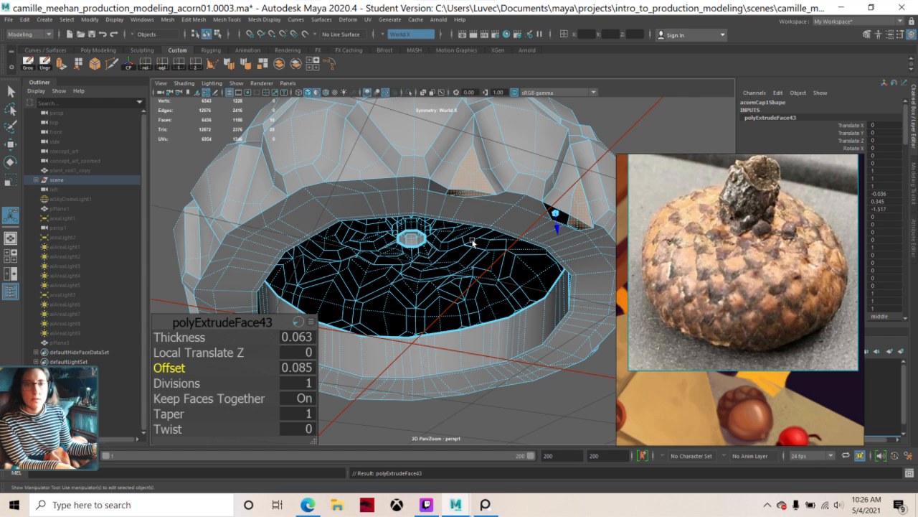
{"action": "left_click_drag", "start_coordinate": [473, 242], "coordinate": [459, 207], "text": "alt"}
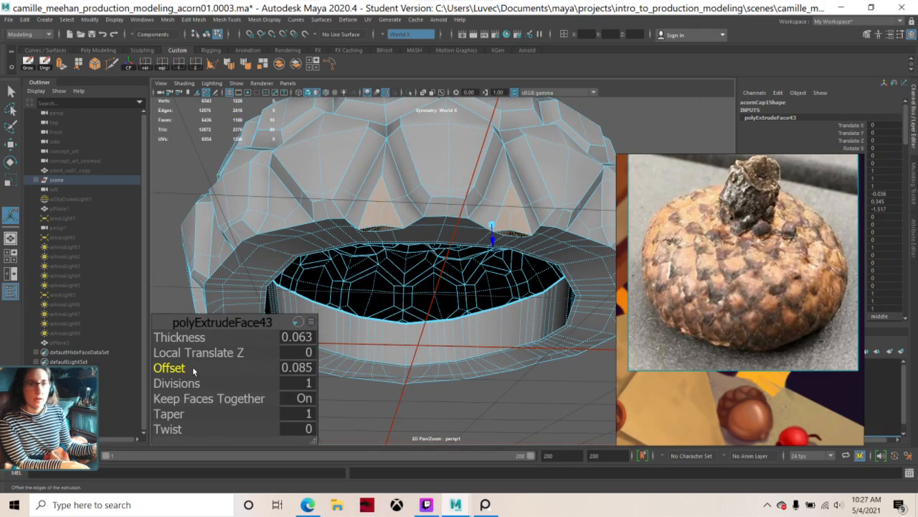
{"action": "left_click_drag", "start_coordinate": [173, 368], "coordinate": [161, 399]}
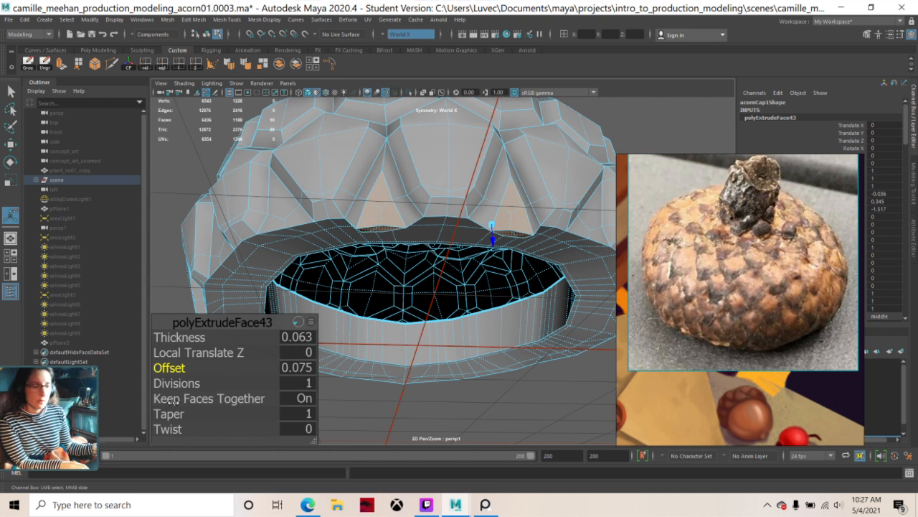
{"action": "left_click_drag", "start_coordinate": [423, 327], "coordinate": [447, 322], "text": "alt"}
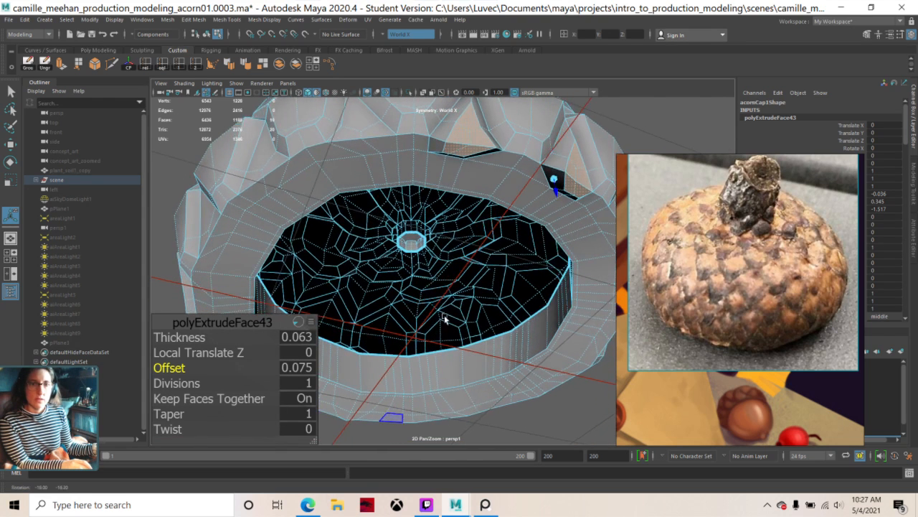
{"action": "left_click_drag", "start_coordinate": [175, 337], "coordinate": [158, 344]}
{"action": "left_click_drag", "start_coordinate": [507, 167], "coordinate": [482, 311], "text": "alt"}
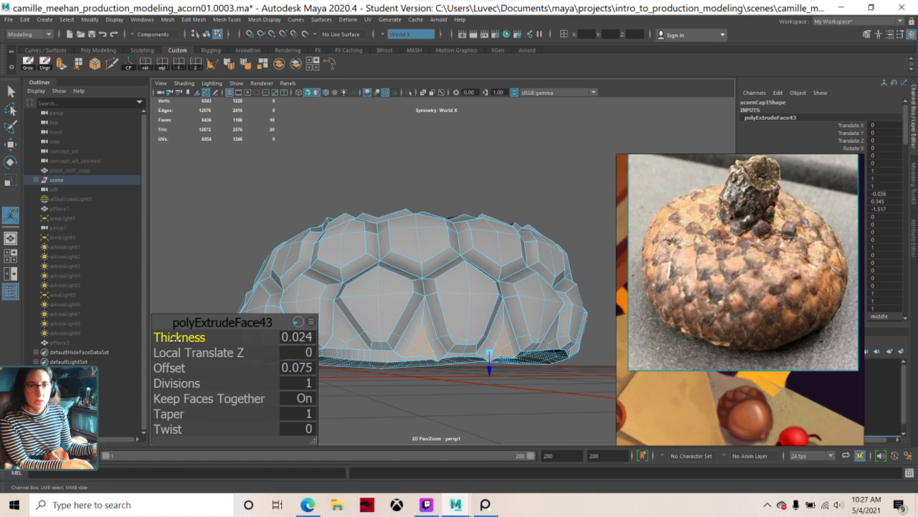
{"action": "left_click_drag", "start_coordinate": [174, 340], "coordinate": [173, 340]}
{"action": "left_click_drag", "start_coordinate": [467, 367], "coordinate": [432, 174], "text": "alt"}
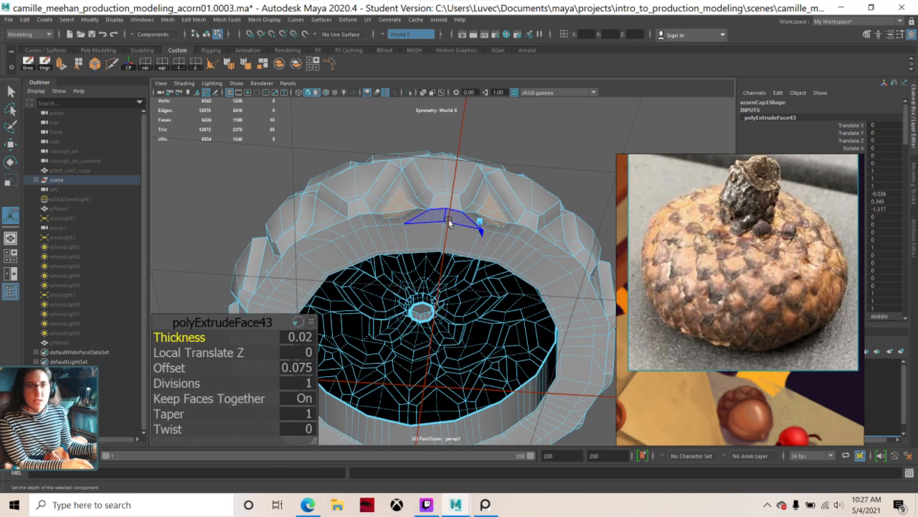
- Try to move the bottom edge of the lower centre scale downward, and undo the move
{"action": "right_click_drag", "start_coordinate": [439, 207], "coordinate": [437, 181]}
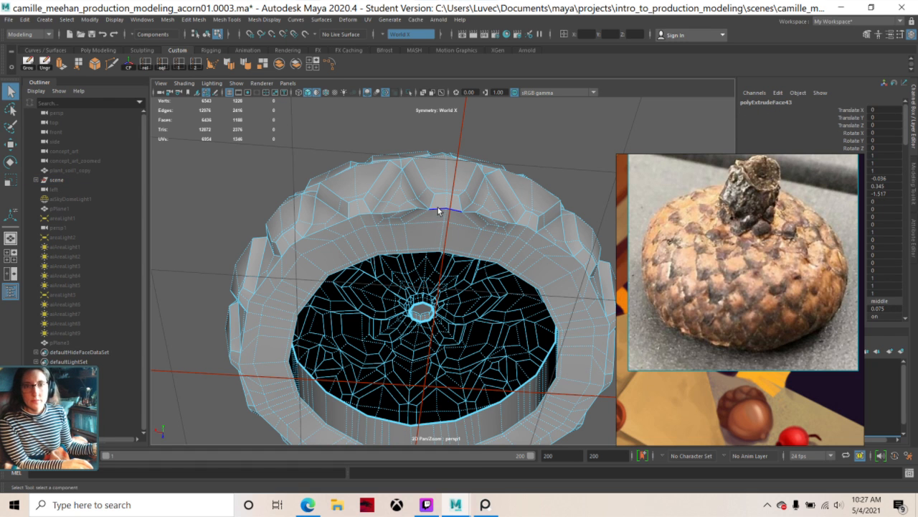
{"action": "left_click_drag", "start_coordinate": [441, 244], "coordinate": [433, 272], "text": "alt"}
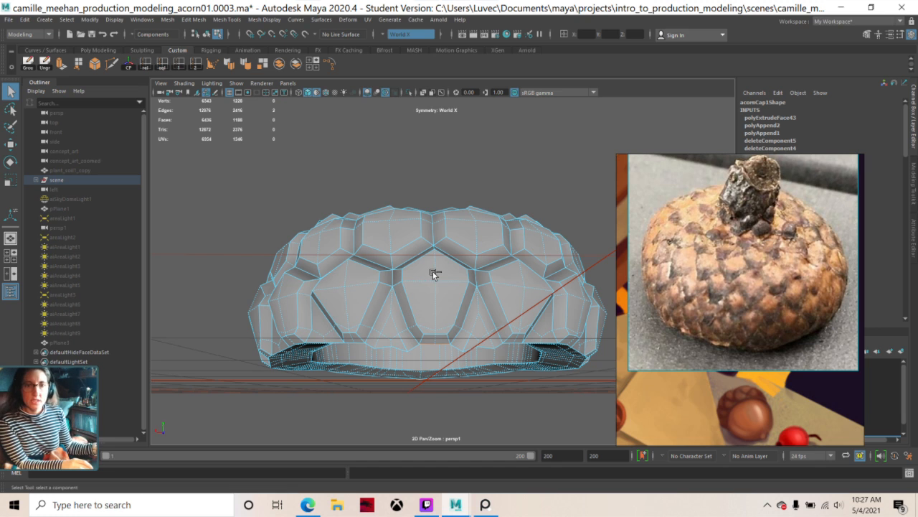
{"action": "key", "text": "w"}
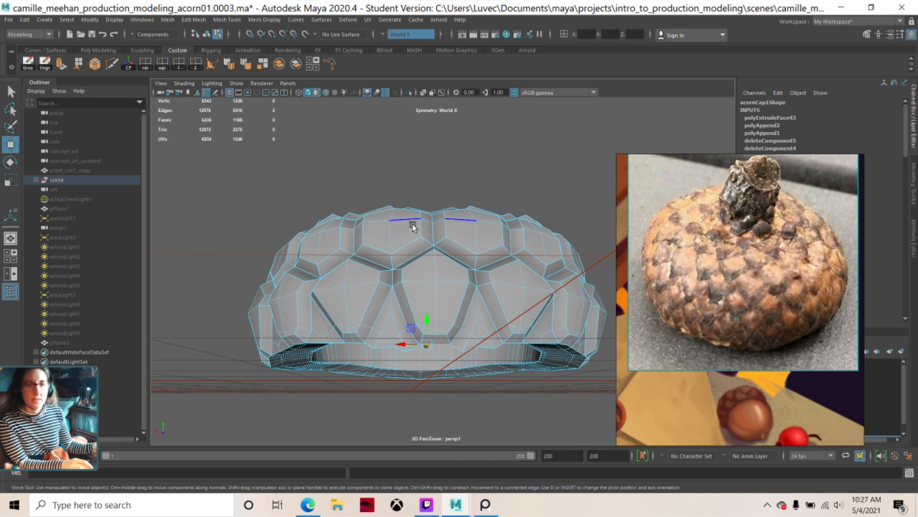
{"action": "left_click_drag", "start_coordinate": [427, 321], "coordinate": [426, 331]}
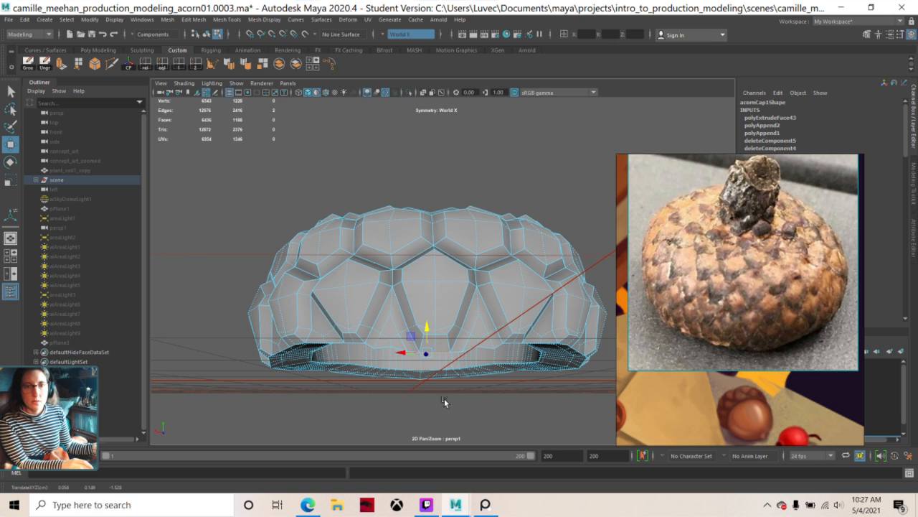
{"action": "key", "text": "ctrl+z"}
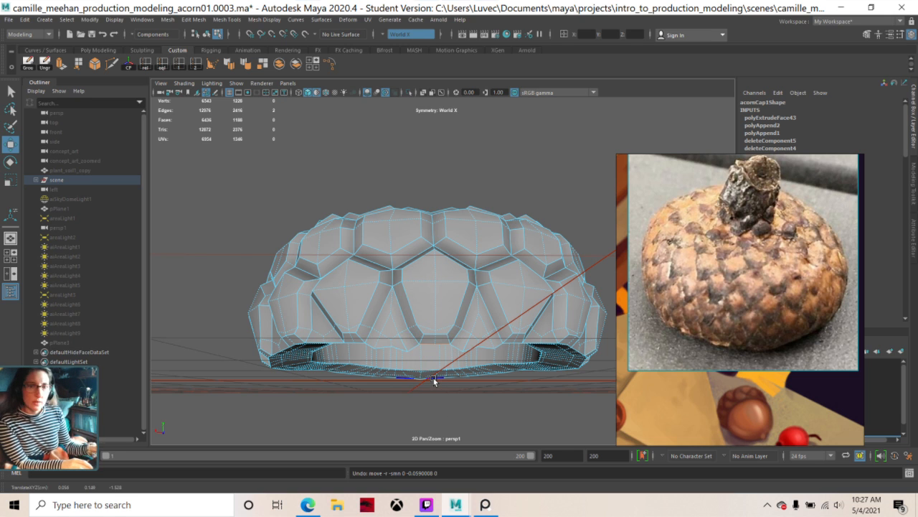
{"action": "left_click", "coordinate": [423, 360]}
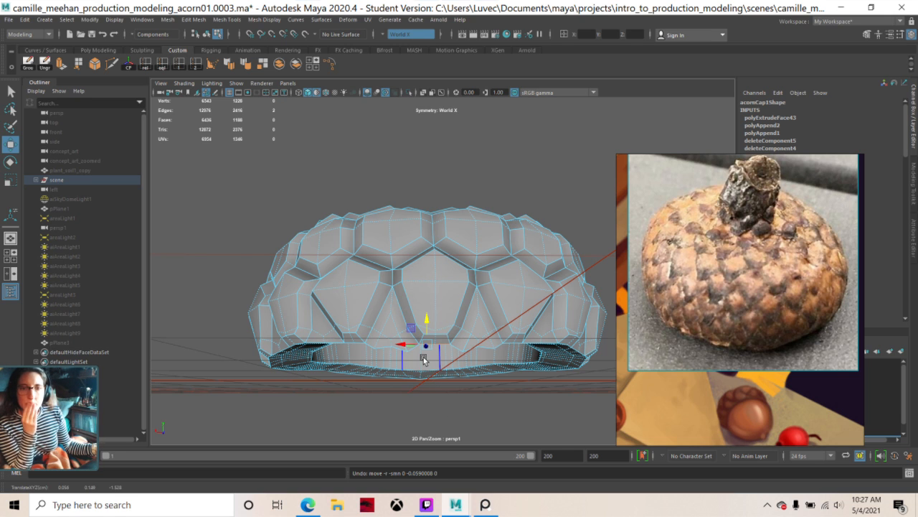
{"action": "scroll", "coordinate": [424, 360], "scroll_direction": "up", "scroll_amount": 1}
{"action": "left_click_drag", "start_coordinate": [440, 395], "coordinate": [451, 319], "text": "alt"}
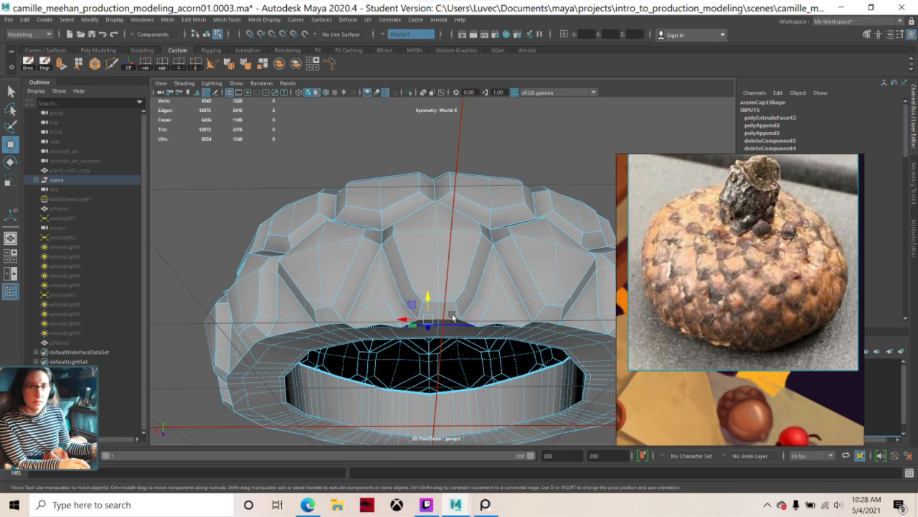
{"action": "left_click", "coordinate": [454, 312]}
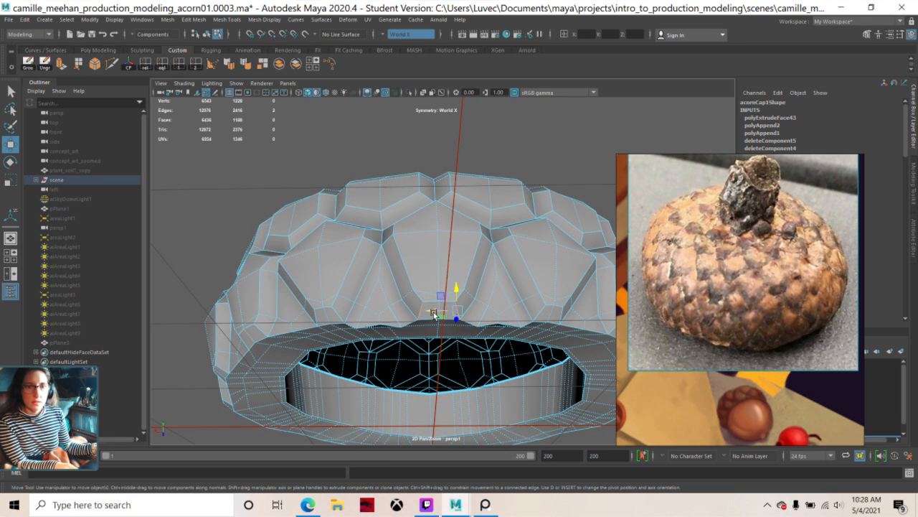
{"action": "right_click_drag", "start_coordinate": [434, 243], "coordinate": [433, 268]}
{"action": "left_click", "coordinate": [169, 220]}
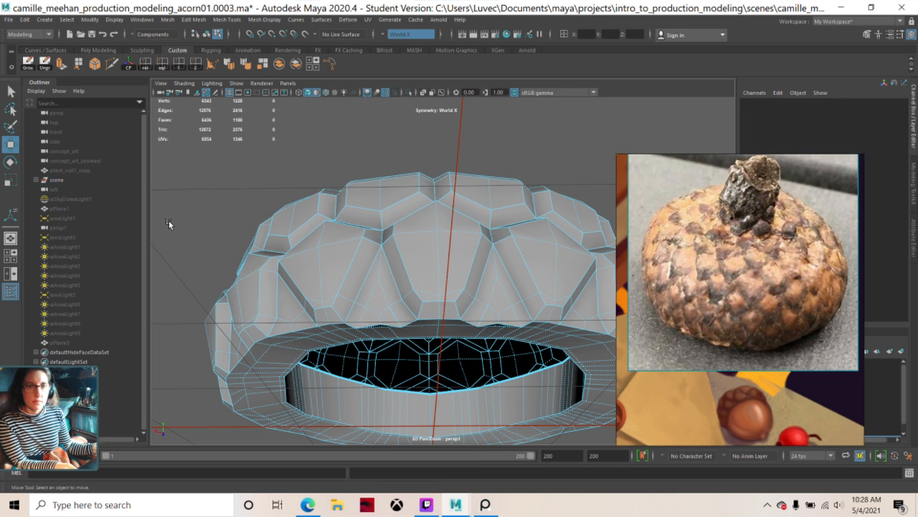
- Return to object mode with the whole acorn cap selected and display it without smooth preview
{"action": "key", "text": "f"}
{"action": "left_click_drag", "start_coordinate": [457, 287], "coordinate": [403, 322], "text": "alt"}
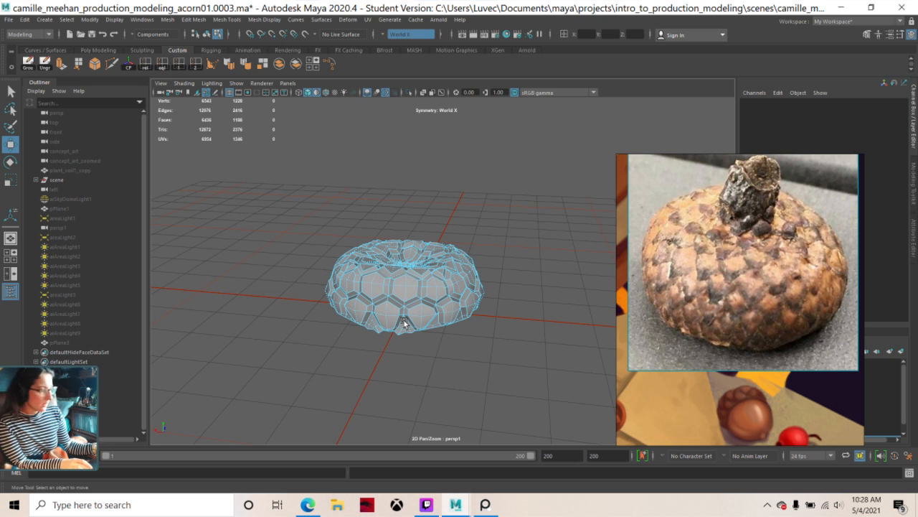
{"action": "right_click_drag", "start_coordinate": [404, 243], "coordinate": [452, 229]}
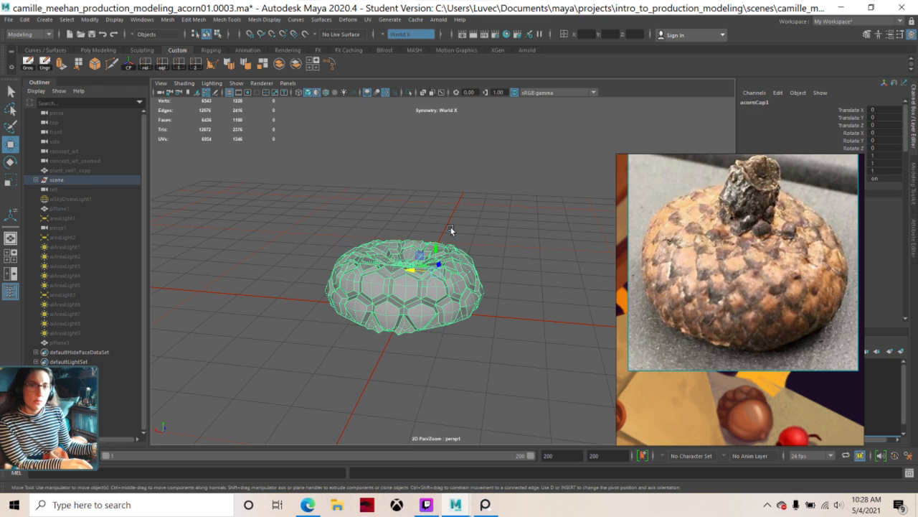
{"action": "key", "text": "1"}
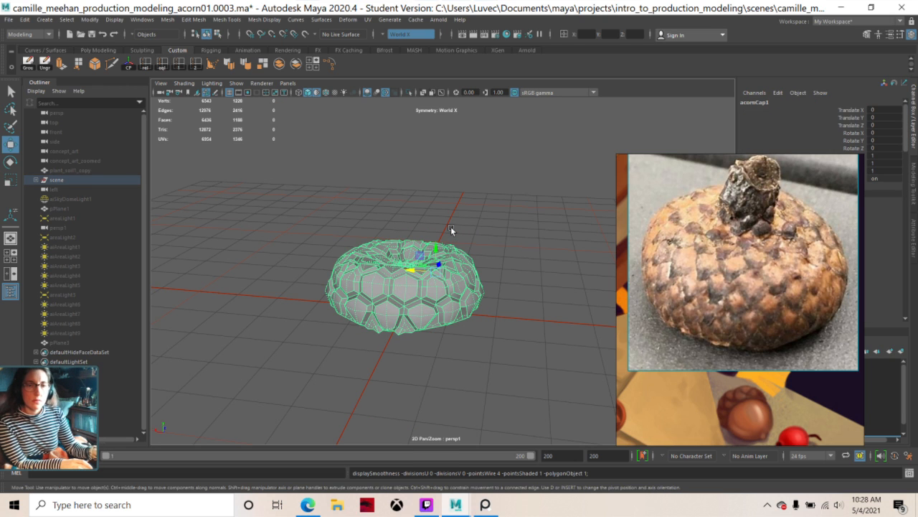
- Display the acorn cap in smooth preview and look at it alongside the plain acorn model in the scene
{"action": "key", "text": "3"}
{"action": "left_click", "coordinate": [451, 227]}
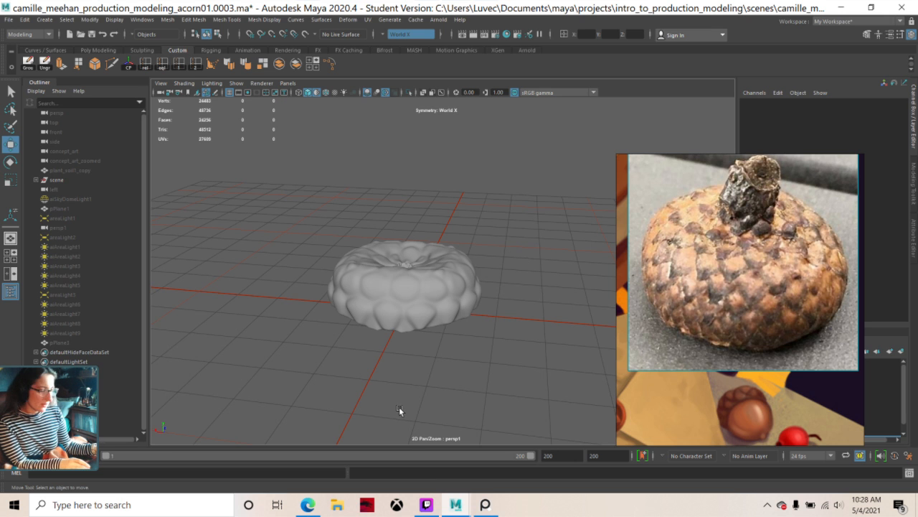
{"action": "mouse_move", "coordinate": [416, 284]}
{"action": "left_mouse_down", "text": "alt"}
{"action": "mouse_move", "coordinate": [401, 352]}
{"action": "mouse_move", "coordinate": [430, 279]}
{"action": "left_mouse_up", "text": "alt"}
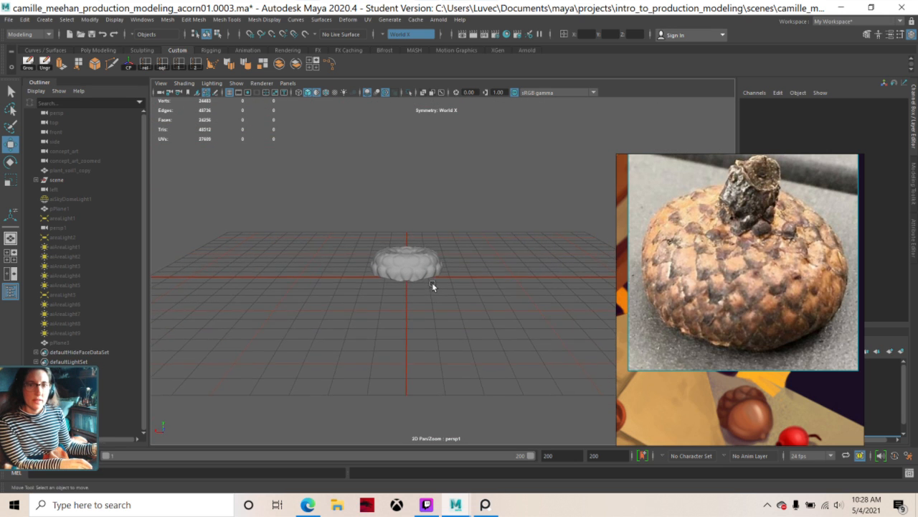
{"action": "right_click_drag", "start_coordinate": [432, 282], "coordinate": [533, 418], "text": "alt"}
{"action": "middle_click_drag", "start_coordinate": [533, 414], "coordinate": [478, 322], "text": "alt"}
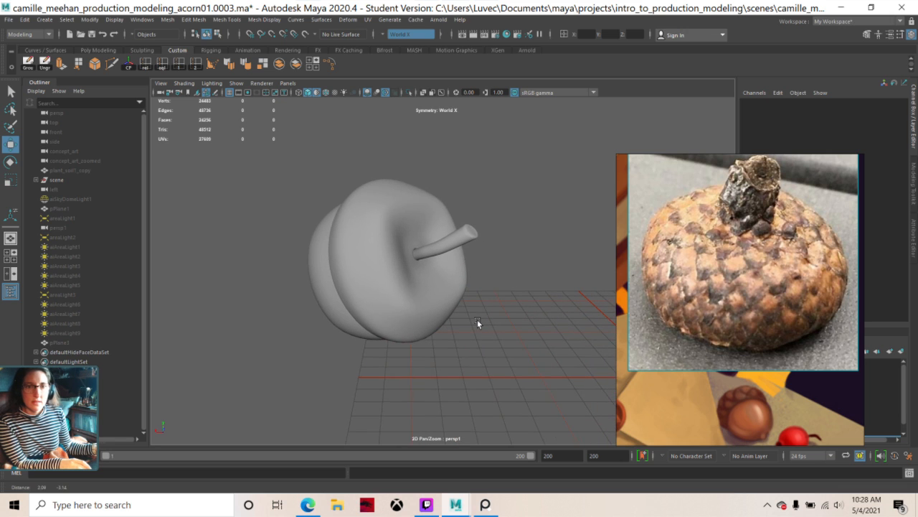
{"action": "left_click_drag", "start_coordinate": [477, 319], "coordinate": [456, 318], "text": "alt"}
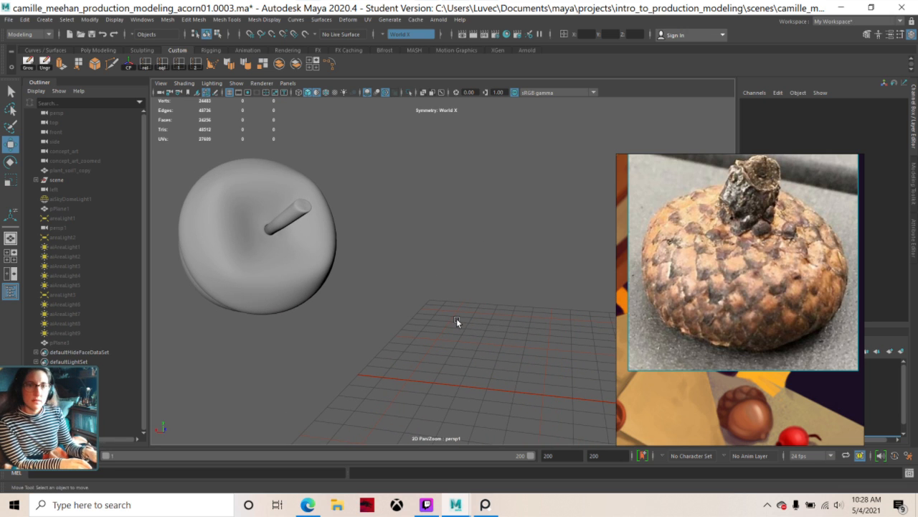
- Frame the smoothed acorn cap and examine its scales from the side and from above
{"action": "key", "text": "a"}
{"action": "left_click", "coordinate": [531, 285]}
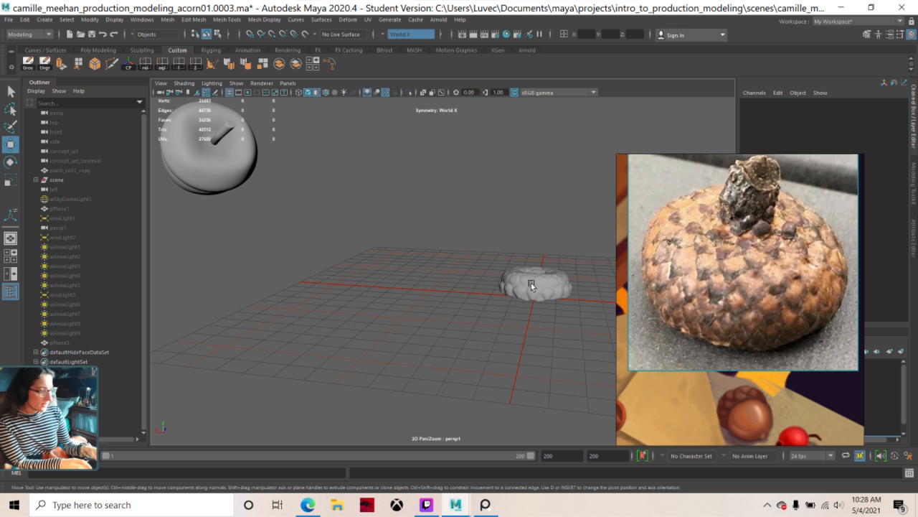
{"action": "key", "text": "f"}
{"action": "right_click_drag", "start_coordinate": [502, 273], "coordinate": [352, 194], "text": "alt"}
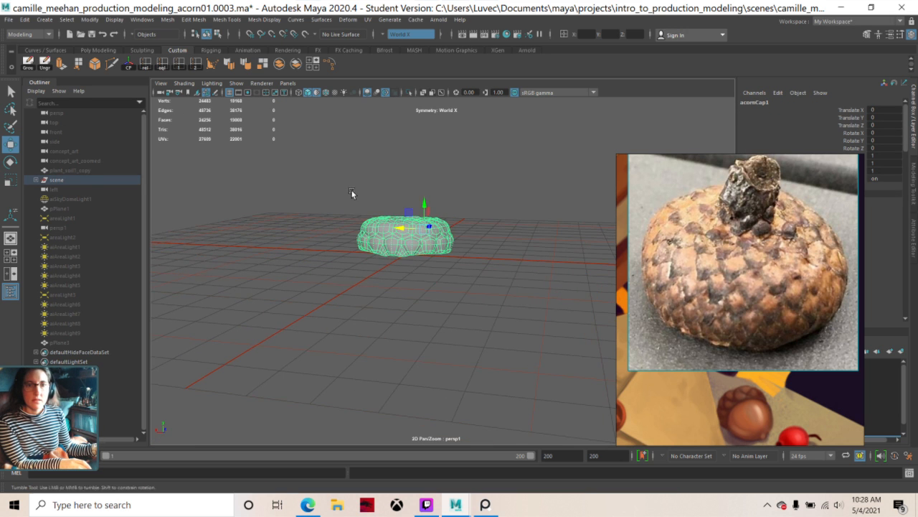
{"action": "left_click_drag", "start_coordinate": [353, 194], "coordinate": [351, 193], "text": "alt"}
{"action": "left_click", "coordinate": [351, 193]}
{"action": "mouse_move", "coordinate": [338, 350]}
{"action": "left_mouse_down", "text": "alt"}
{"action": "mouse_move", "coordinate": [344, 299]}
{"action": "mouse_move", "coordinate": [326, 352]}
{"action": "mouse_move", "coordinate": [327, 337]}
{"action": "left_mouse_up", "text": "alt"}
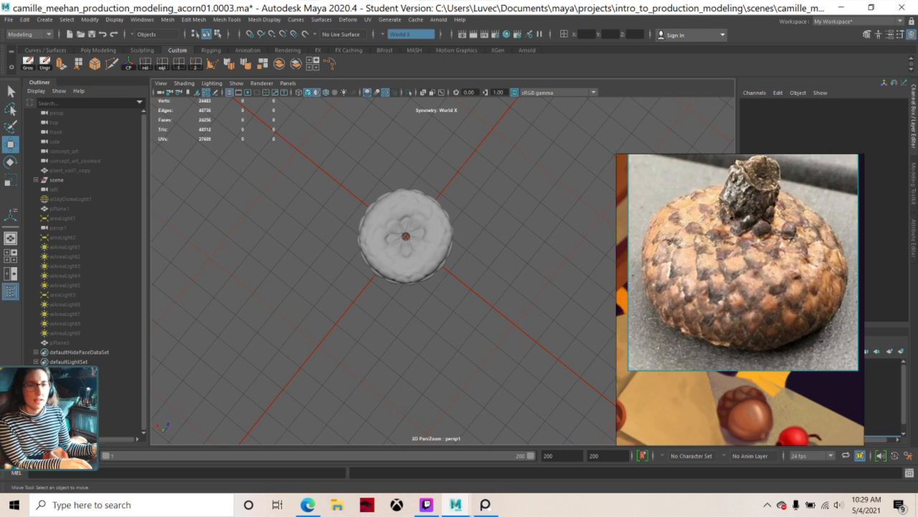
- Compare the shape of the smoothed scaly cap with the cap of the plain acorn model
{"action": "left_click_drag", "start_coordinate": [366, 303], "coordinate": [422, 284], "text": "alt"}
{"action": "mouse_move", "coordinate": [422, 284]}
{"action": "right_mouse_down", "text": "alt"}
{"action": "mouse_move", "coordinate": [371, 275]}
{"action": "mouse_move", "coordinate": [322, 225]}
{"action": "mouse_move", "coordinate": [439, 284]}
{"action": "right_mouse_up", "text": "alt"}
{"action": "left_click_drag", "start_coordinate": [439, 284], "coordinate": [319, 271], "text": "alt"}
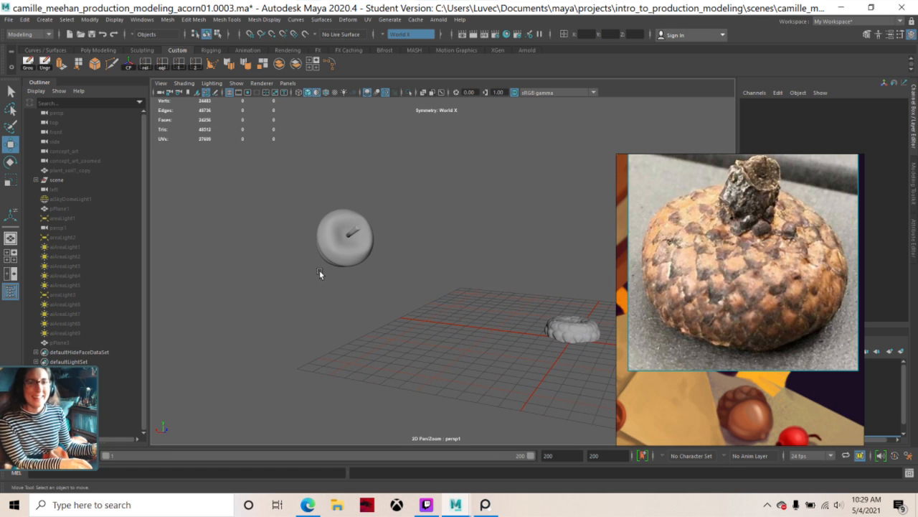
{"action": "scroll", "coordinate": [261, 316], "scroll_direction": "up", "scroll_amount": 4}
{"action": "left_click_drag", "start_coordinate": [211, 347], "coordinate": [375, 391], "text": "alt"}
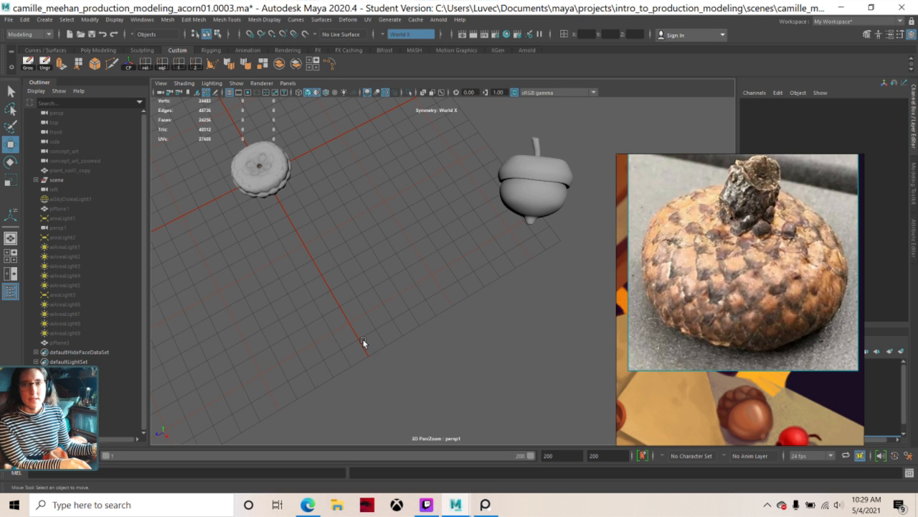
{"action": "left_click_drag", "start_coordinate": [363, 339], "coordinate": [397, 339], "text": "alt"}
{"action": "scroll", "coordinate": [545, 317], "scroll_direction": "up", "scroll_amount": 5}
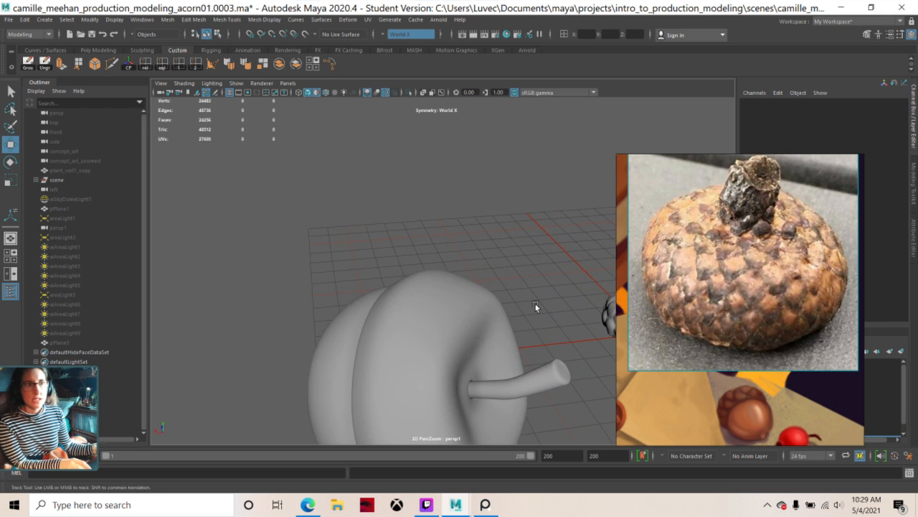
{"action": "middle_click_drag", "start_coordinate": [537, 306], "coordinate": [281, 225], "text": "alt"}
{"action": "scroll", "coordinate": [506, 281], "scroll_direction": "up", "scroll_amount": 5}
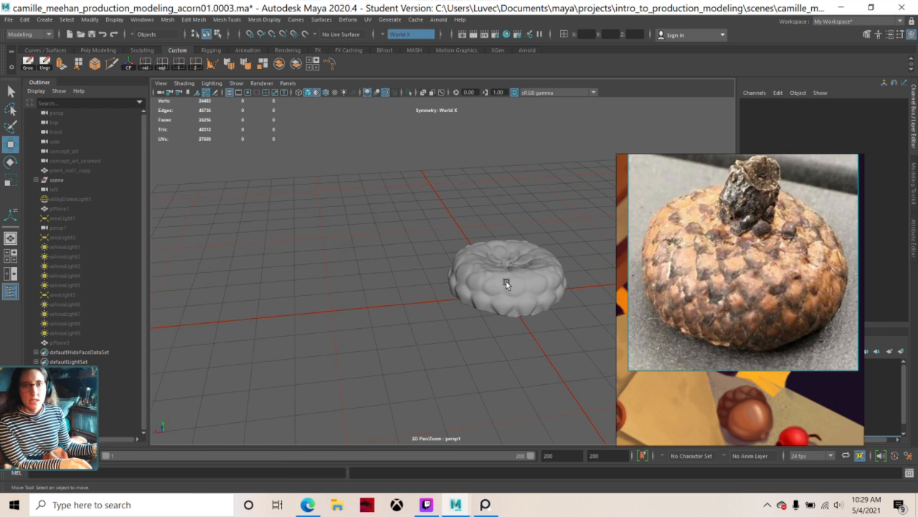
- Examine the smoothed scales around the cap's side and lower edge against the reference photo
{"action": "left_click_drag", "start_coordinate": [498, 302], "coordinate": [543, 303], "text": "alt"}
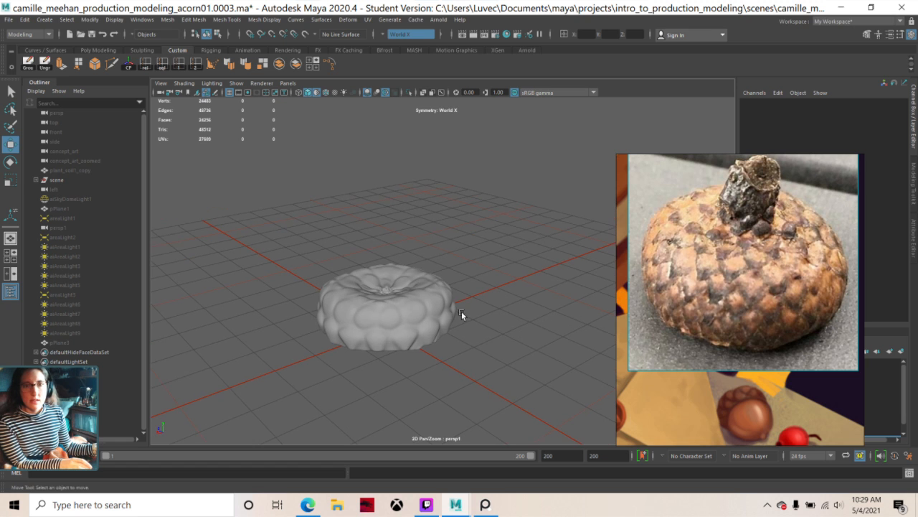
{"action": "left_click", "coordinate": [439, 315]}
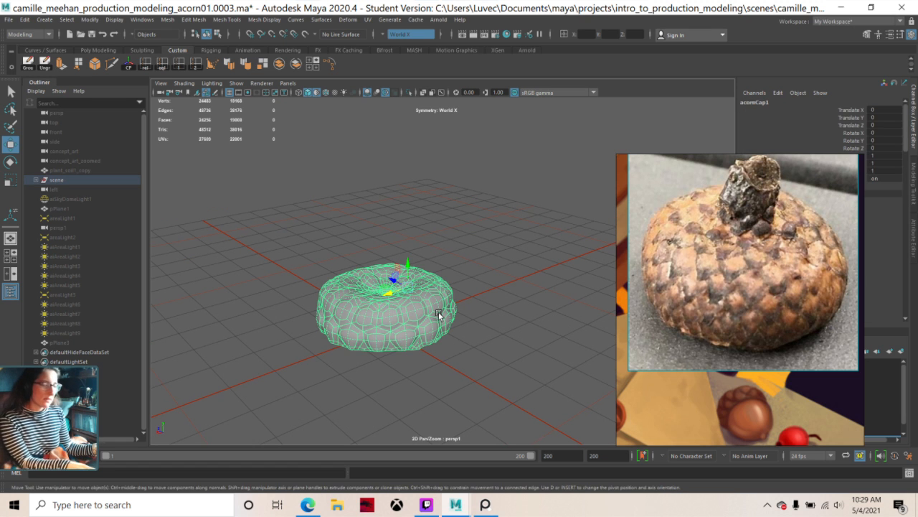
{"action": "left_click_drag", "start_coordinate": [439, 315], "coordinate": [402, 297], "text": "alt"}
{"action": "scroll", "coordinate": [405, 248], "scroll_direction": "up", "scroll_amount": 5}
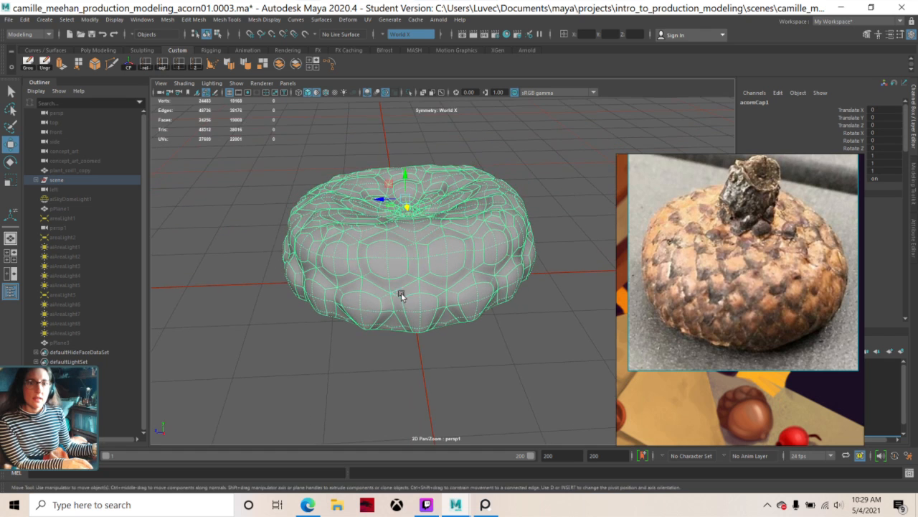
{"action": "left_click", "coordinate": [267, 332]}
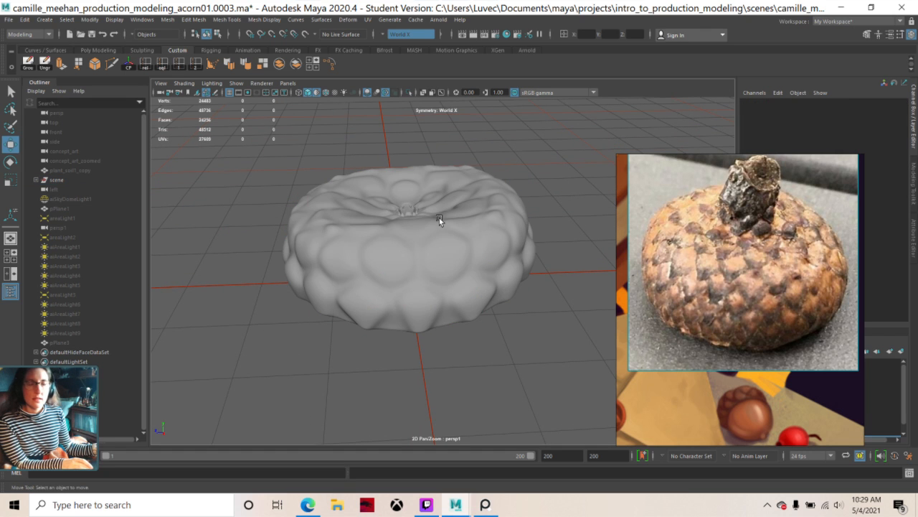
{"action": "left_click_drag", "start_coordinate": [440, 218], "coordinate": [295, 261], "text": "alt"}
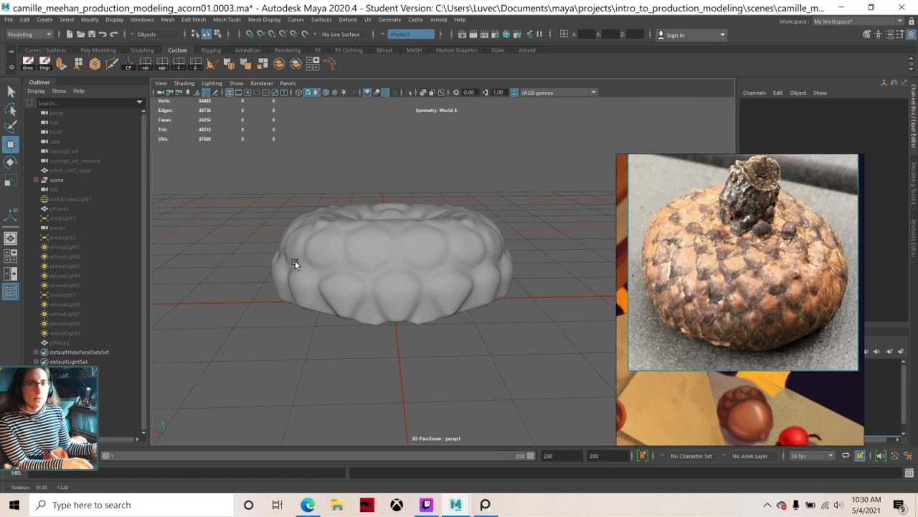
{"action": "left_click", "coordinate": [636, 396]}
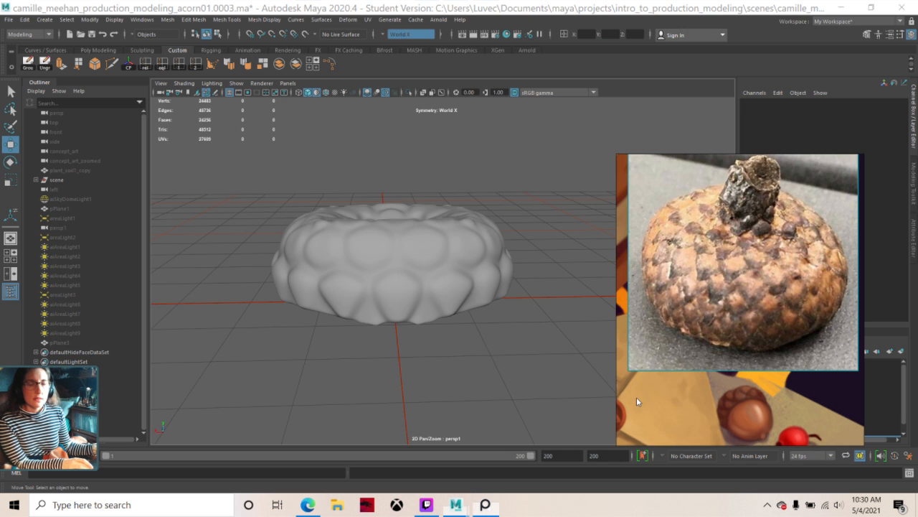
{"action": "left_click_drag", "start_coordinate": [286, 361], "coordinate": [412, 277], "text": "alt"}
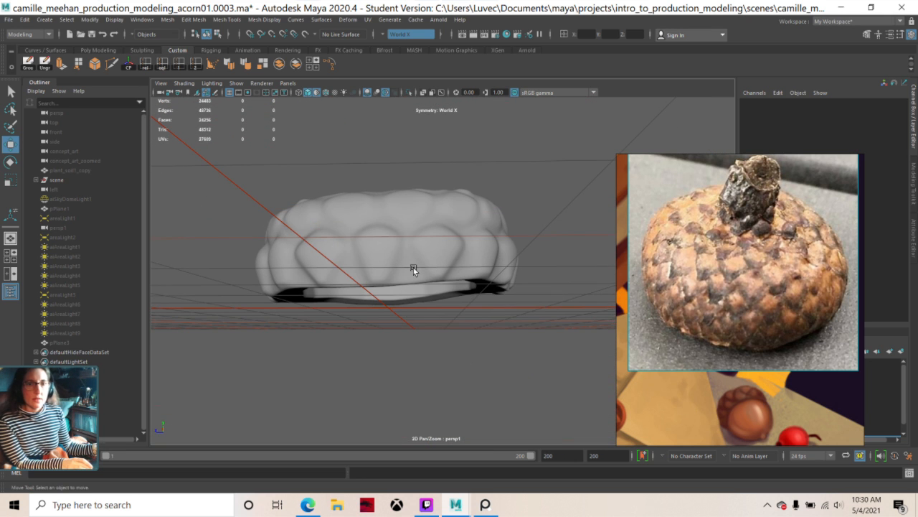
- Select the acorn cap, turn off its smooth preview, and inspect its open underside and inner rim wall
{"action": "left_click", "coordinate": [413, 270]}
{"action": "left_click", "coordinate": [413, 269]}
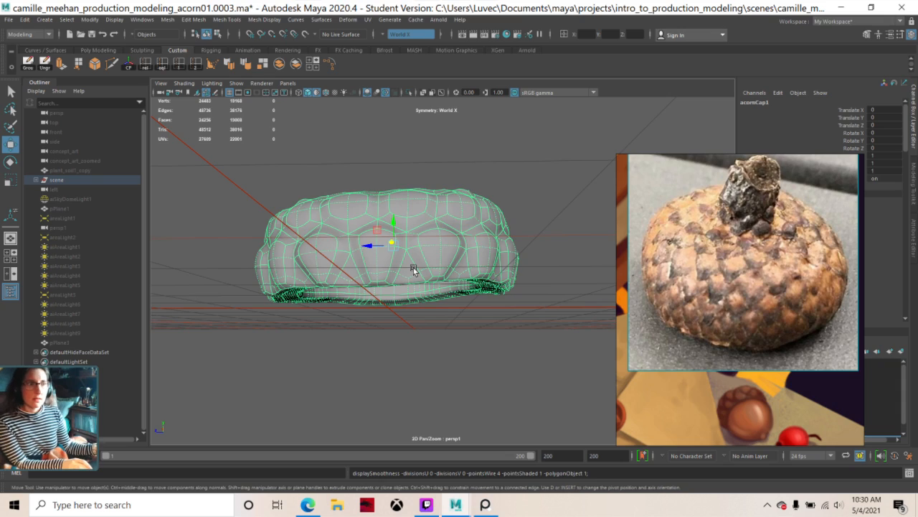
{"action": "mouse_move", "coordinate": [412, 266]}
{"action": "left_mouse_down", "text": "alt"}
{"action": "mouse_move", "coordinate": [393, 320]}
{"action": "mouse_move", "coordinate": [402, 360]}
{"action": "mouse_move", "coordinate": [419, 340]}
{"action": "mouse_move", "coordinate": [426, 276]}
{"action": "left_mouse_up", "text": "alt"}
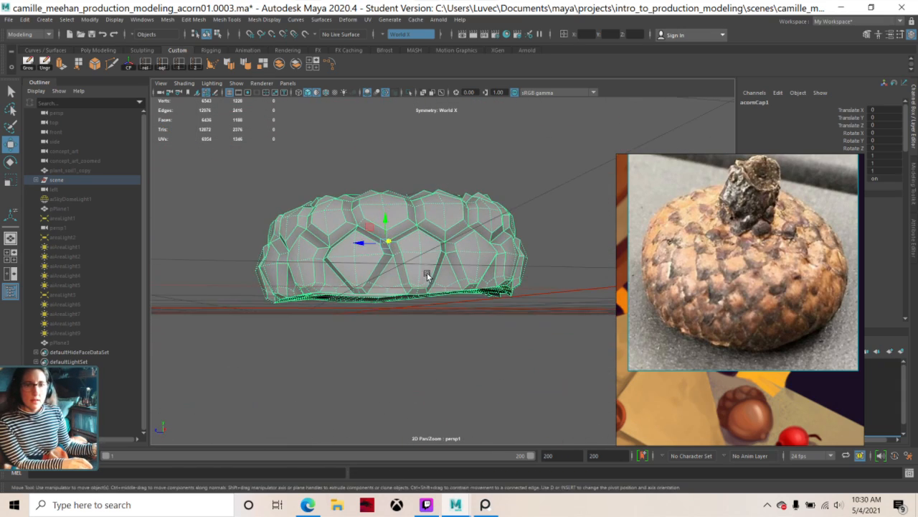
{"action": "left_click_drag", "start_coordinate": [358, 349], "coordinate": [494, 319], "text": "alt"}
{"action": "scroll", "coordinate": [483, 303], "scroll_direction": "up", "scroll_amount": 5}
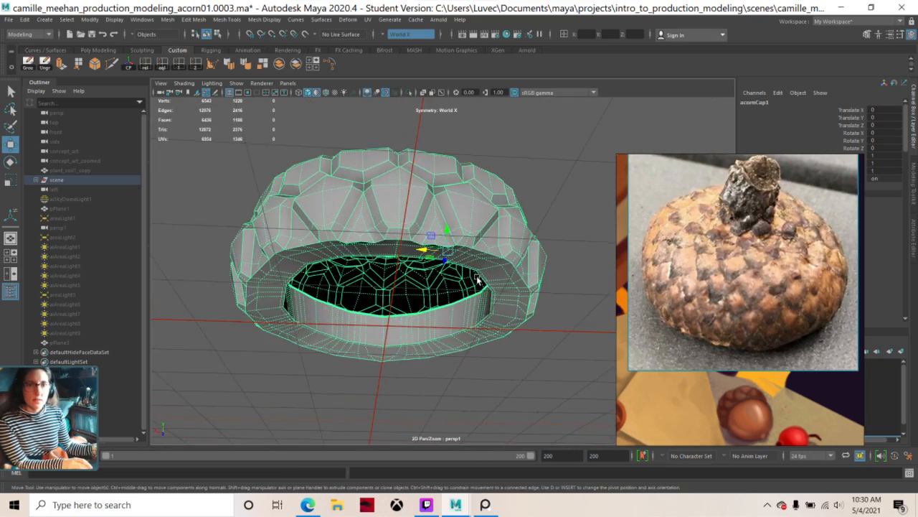
{"action": "mouse_move", "coordinate": [471, 288]}
{"action": "left_mouse_down", "text": "alt"}
{"action": "mouse_move", "coordinate": [420, 301]}
{"action": "mouse_move", "coordinate": [410, 262]}
{"action": "mouse_move", "coordinate": [395, 267]}
{"action": "mouse_move", "coordinate": [463, 284]}
{"action": "left_mouse_up", "text": "alt"}
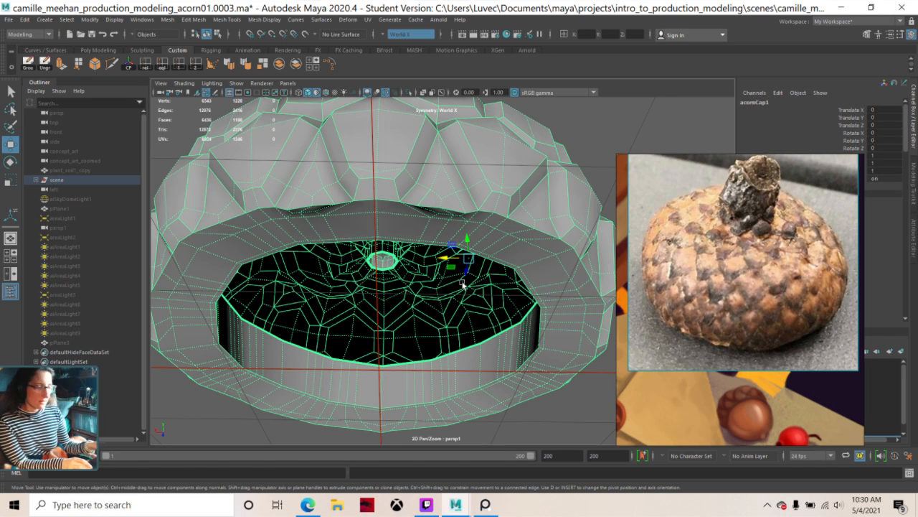
- Undo the recent object selection changes on the acorn cap until it is back in component mode
{"action": "key", "text": "ctrl+z"}
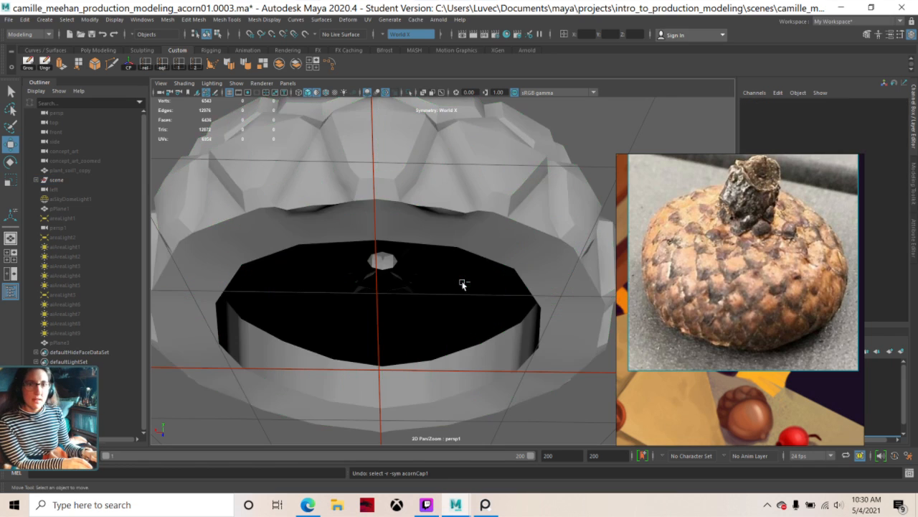
{"action": "left_click", "coordinate": [463, 284]}
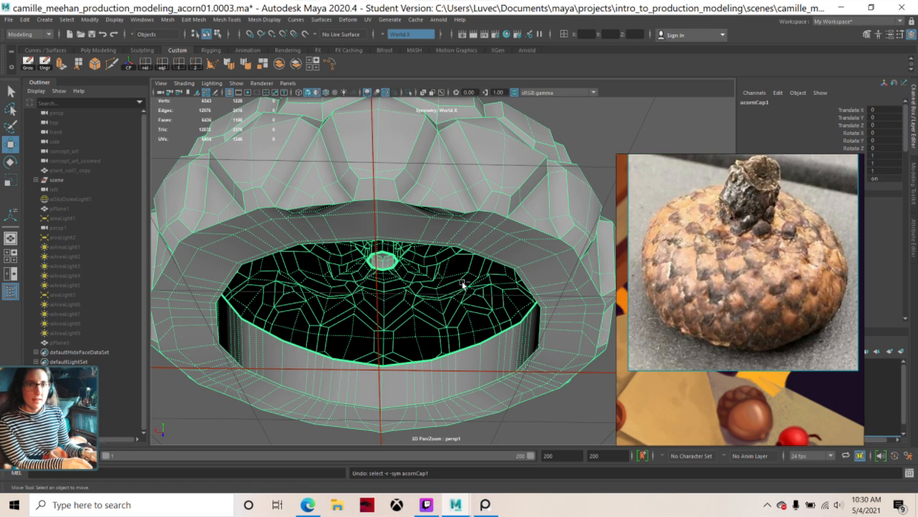
{"action": "key", "text": "ctrl+z"}
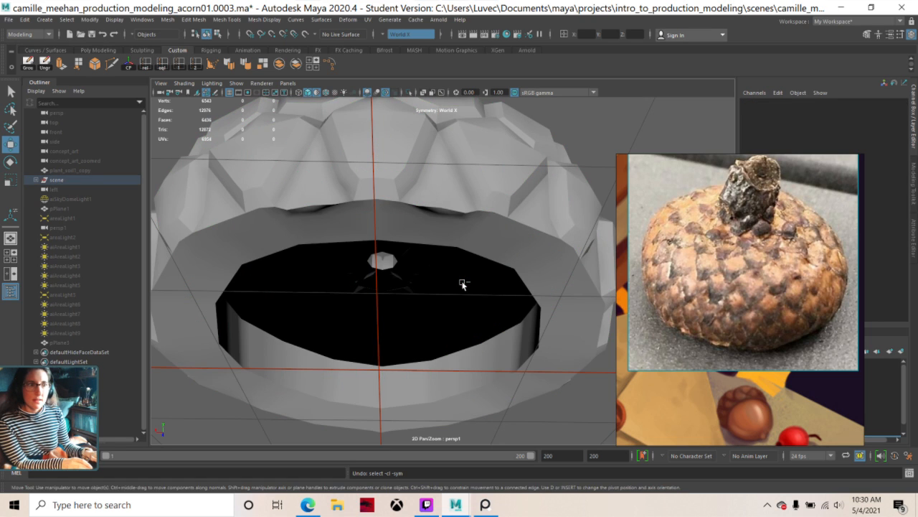
{"action": "left_click", "coordinate": [463, 284]}
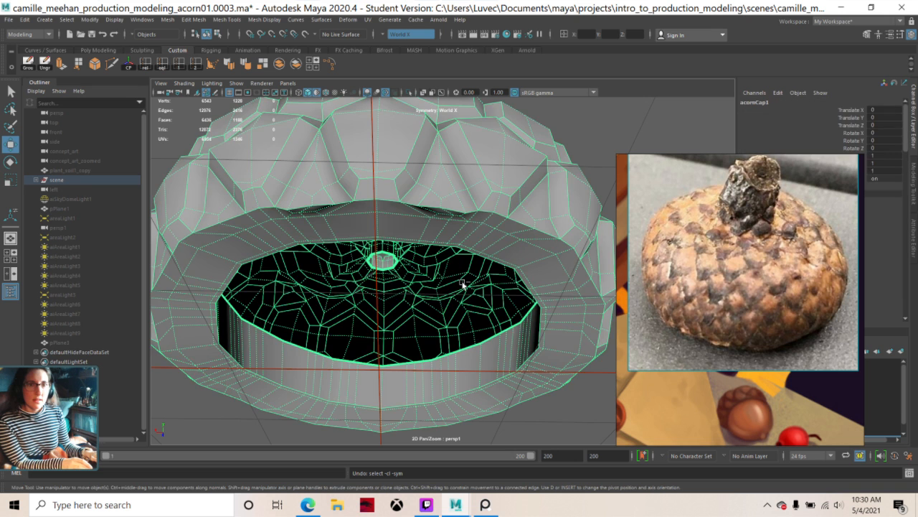
{"action": "key", "text": "F10"}
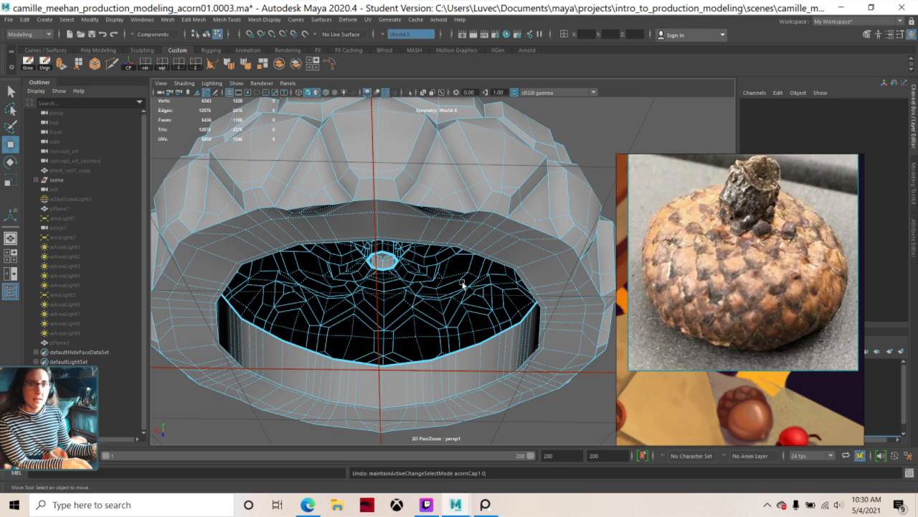
- Undo the recent edge selections back to the last face extrusion, and clear the selection
{"action": "left_click_drag", "start_coordinate": [401, 253], "coordinate": [409, 284], "text": "alt"}
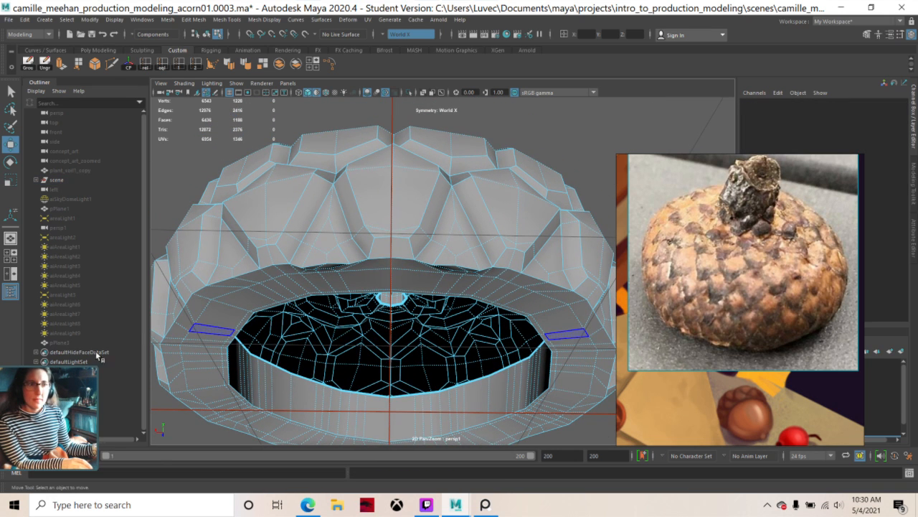
{"action": "left_click_drag", "start_coordinate": [280, 326], "coordinate": [328, 245], "text": "alt"}
{"action": "key", "text": "ctrl+z"}
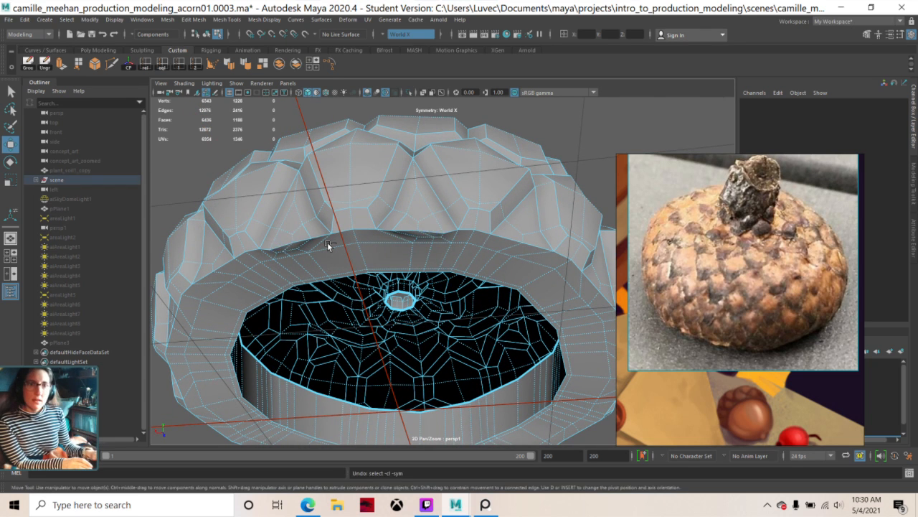
{"action": "key", "text": "ctrl+z"}
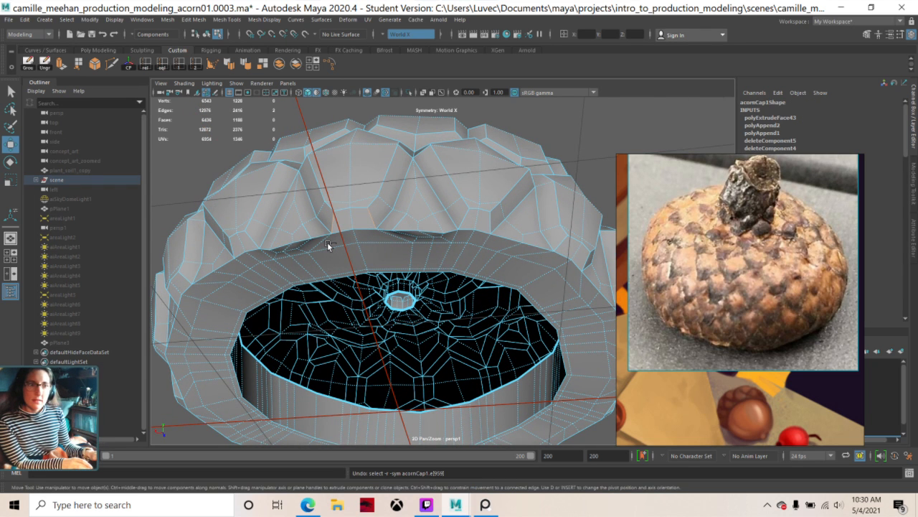
{"action": "key", "text": "ctrl+z"}
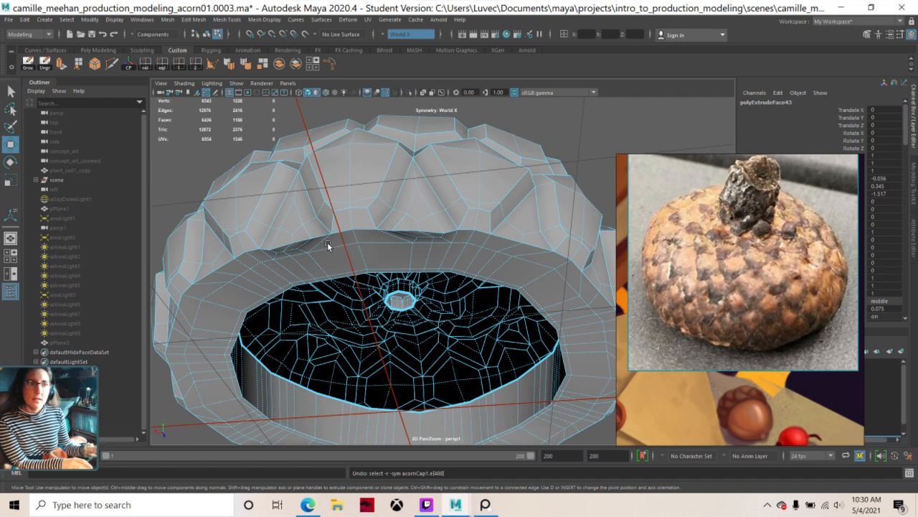
{"action": "left_click_drag", "start_coordinate": [340, 258], "coordinate": [348, 271], "text": "alt"}
{"action": "left_click", "coordinate": [324, 126]}
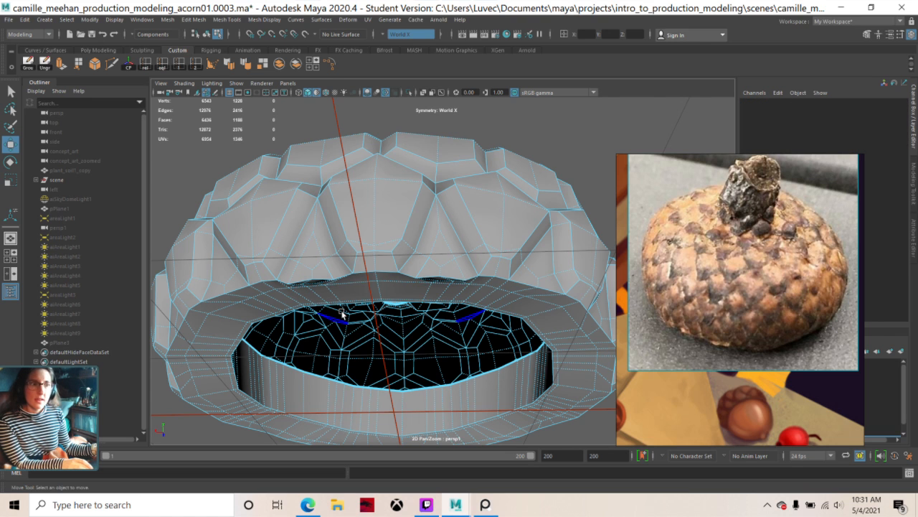
- Inspect the underside rim faces and the interior of the cap around its centre hole
{"action": "left_click_drag", "start_coordinate": [343, 310], "coordinate": [341, 296], "text": "alt"}
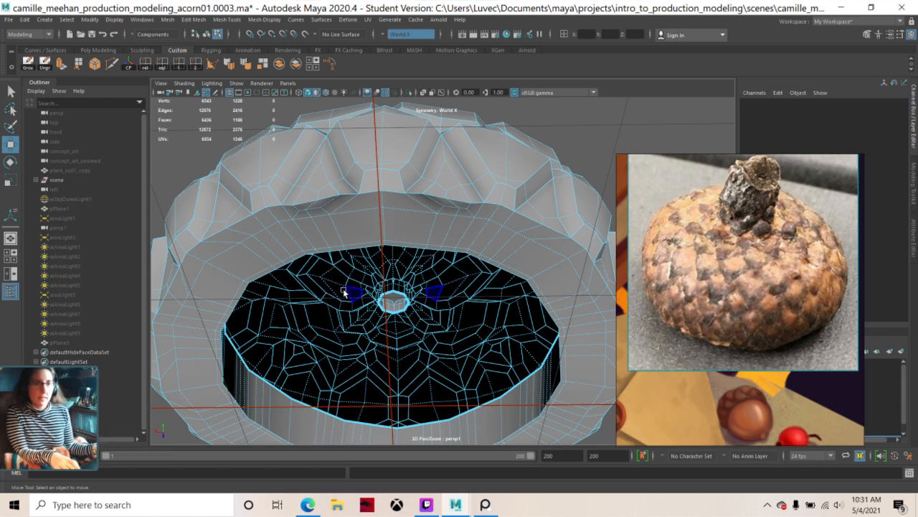
{"action": "scroll", "coordinate": [338, 234], "scroll_direction": "up", "scroll_amount": 2}
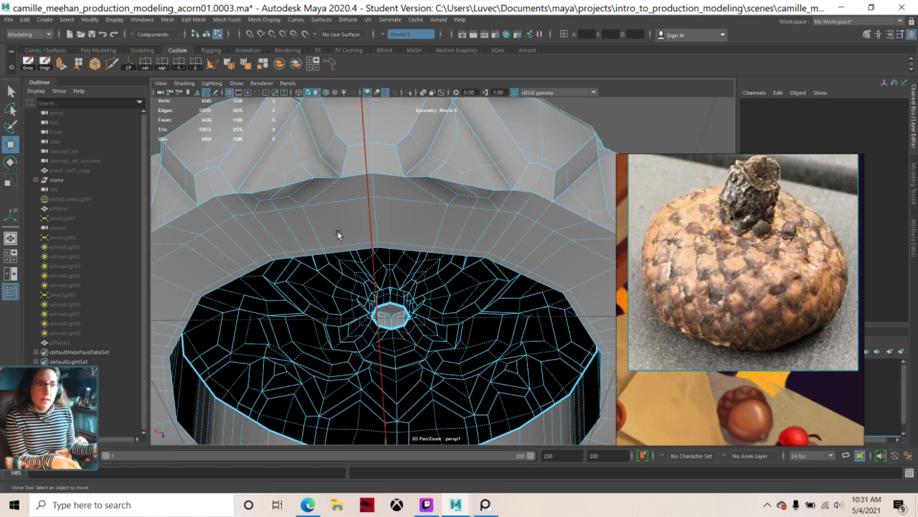
{"action": "scroll", "coordinate": [337, 230], "scroll_direction": "down", "scroll_amount": 2}
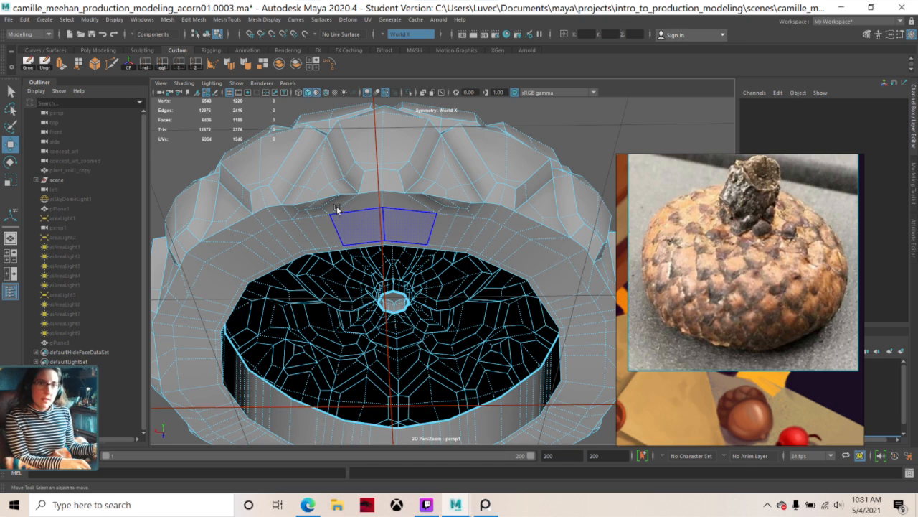
- Undo the recent changes on the acorn cap back through the last extrusion of the mirrored triangular scale faces at the bottom
{"action": "left_click_drag", "start_coordinate": [336, 209], "coordinate": [302, 303], "text": "alt"}
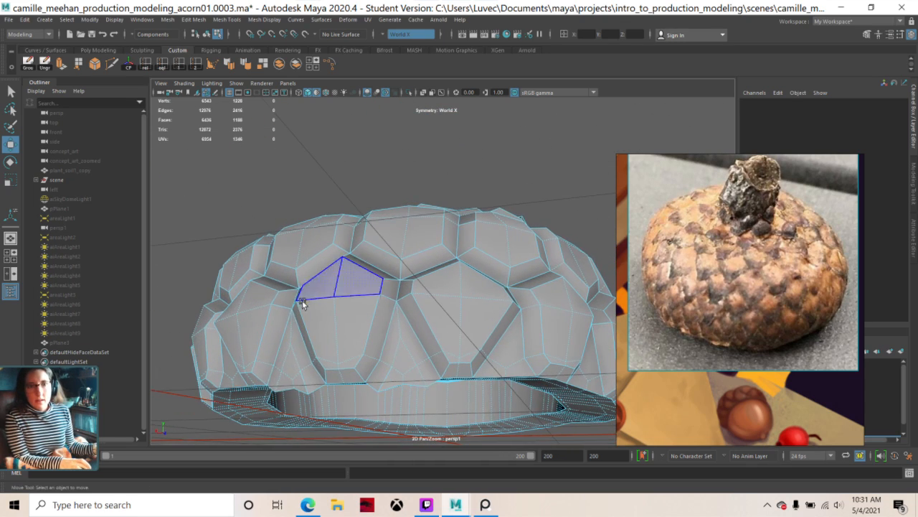
{"action": "left_click_drag", "start_coordinate": [294, 377], "coordinate": [281, 346], "text": "alt"}
{"action": "key", "text": "ctrl+z"}
{"action": "key", "text": "ctrl+z"}
{"action": "key", "text": "ctrl+z"}
{"action": "key", "text": "ctrl+z"}
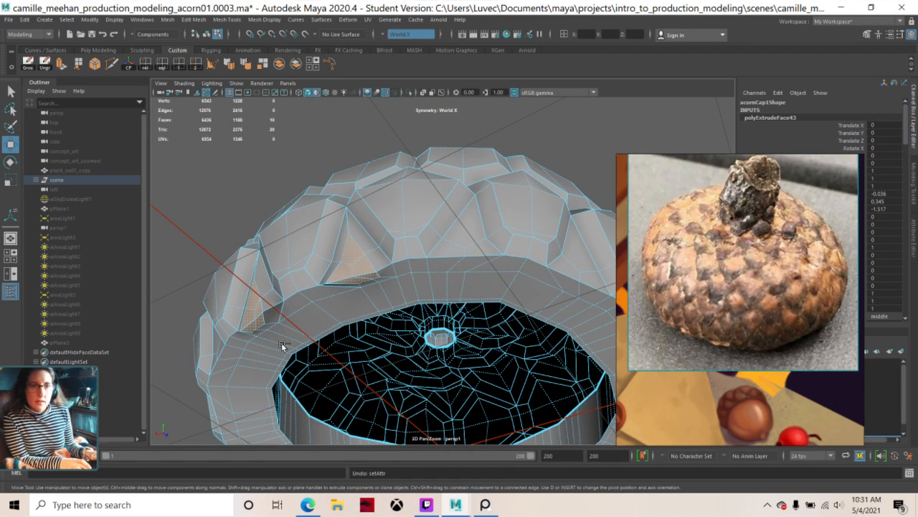
{"action": "key", "text": "ctrl+z"}
{"action": "mouse_move", "coordinate": [282, 345]}
{"action": "left_mouse_down", "text": "alt"}
{"action": "mouse_move", "coordinate": [360, 328]}
{"action": "mouse_move", "coordinate": [272, 351]}
{"action": "left_mouse_up", "text": "alt"}
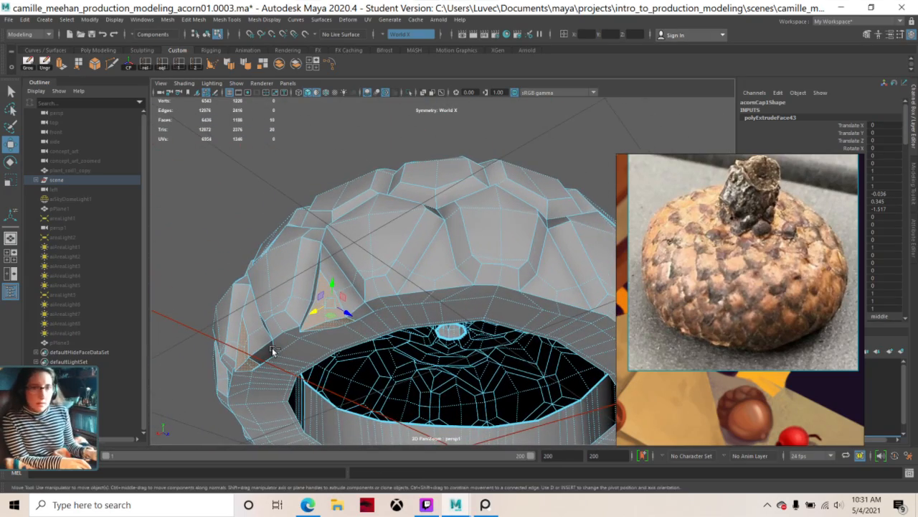
{"action": "key", "text": "ctrl+z"}
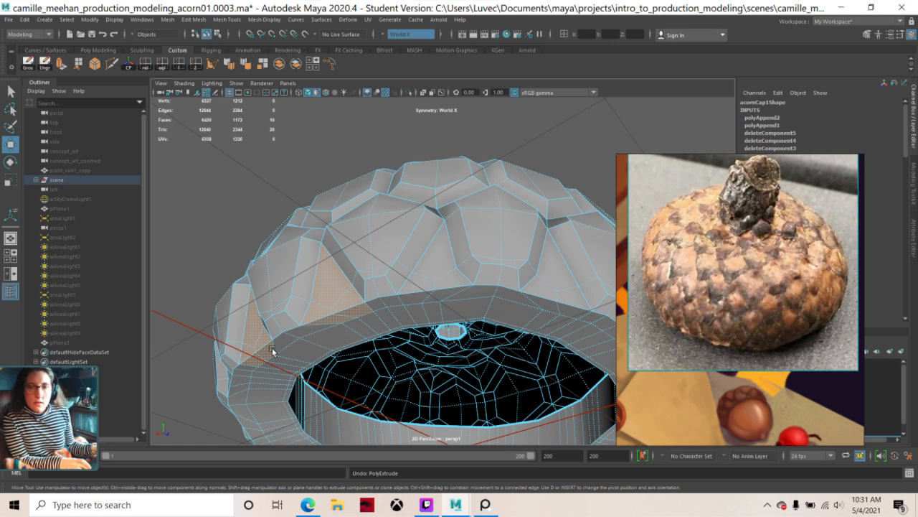
- Reposition mirrored vertices on the middle edge loop of the underside rim, below the two triangular scales
{"action": "left_click_drag", "start_coordinate": [371, 311], "coordinate": [427, 329], "text": "alt"}
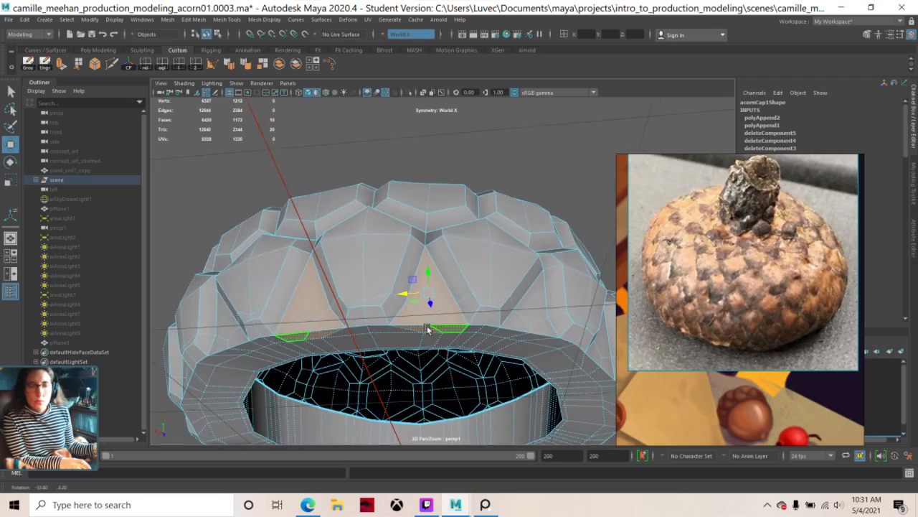
{"action": "left_click_drag", "start_coordinate": [431, 387], "coordinate": [436, 364], "text": "alt"}
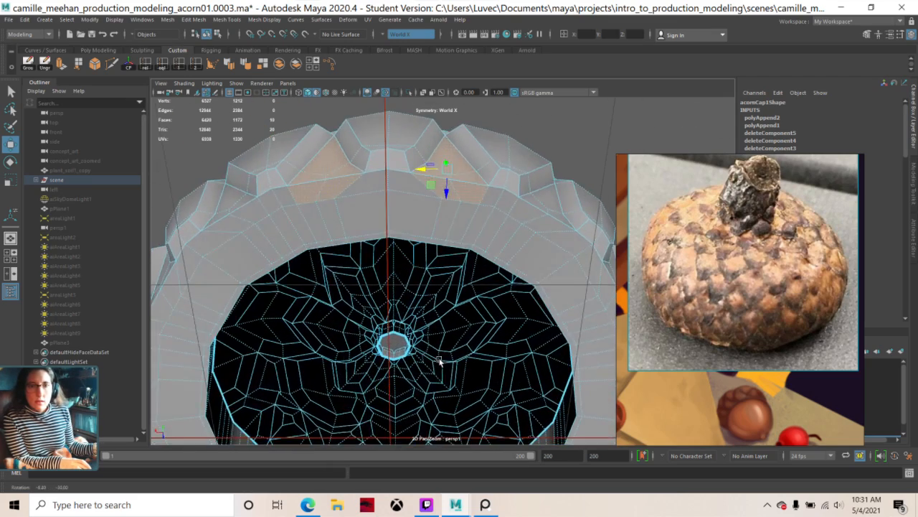
{"action": "scroll", "coordinate": [446, 244], "scroll_direction": "up", "scroll_amount": 3}
{"action": "left_click_drag", "start_coordinate": [446, 241], "coordinate": [447, 300], "text": "alt"}
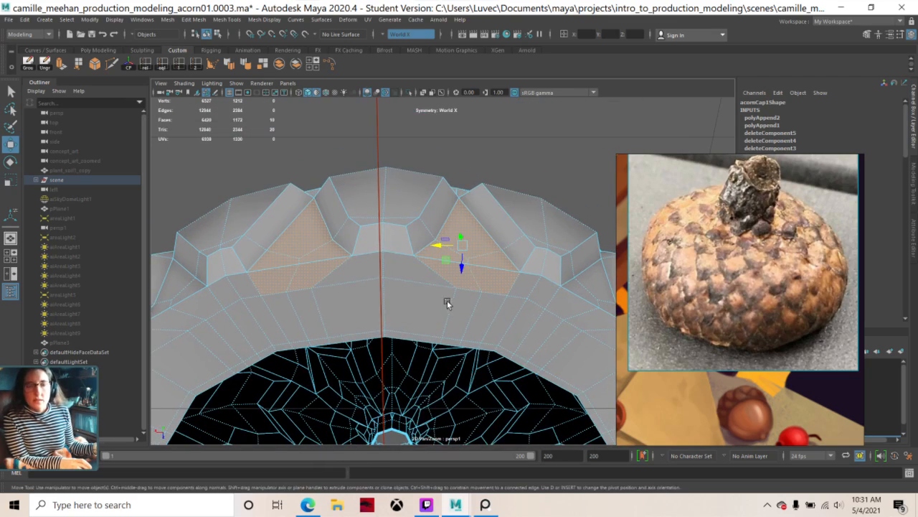
{"action": "left_click", "coordinate": [442, 295]}
{"action": "right_click", "coordinate": [446, 244]}
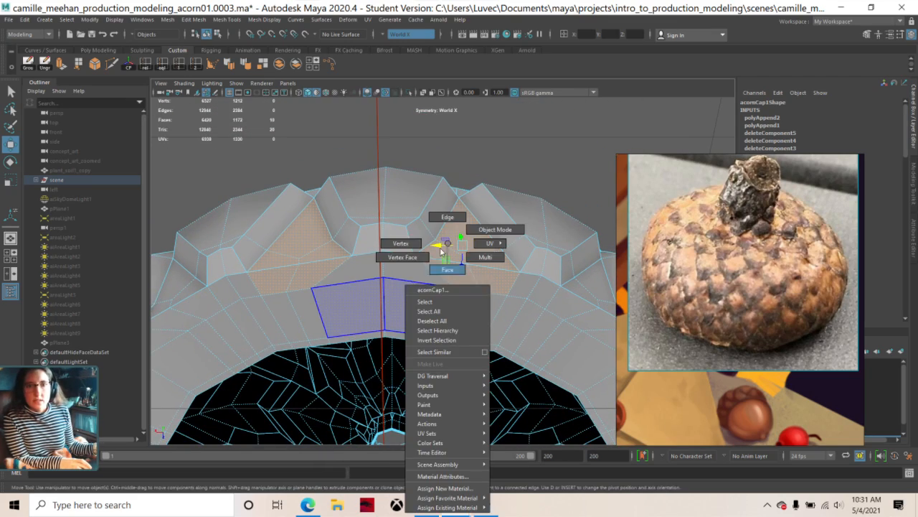
{"action": "left_click", "coordinate": [401, 243]}
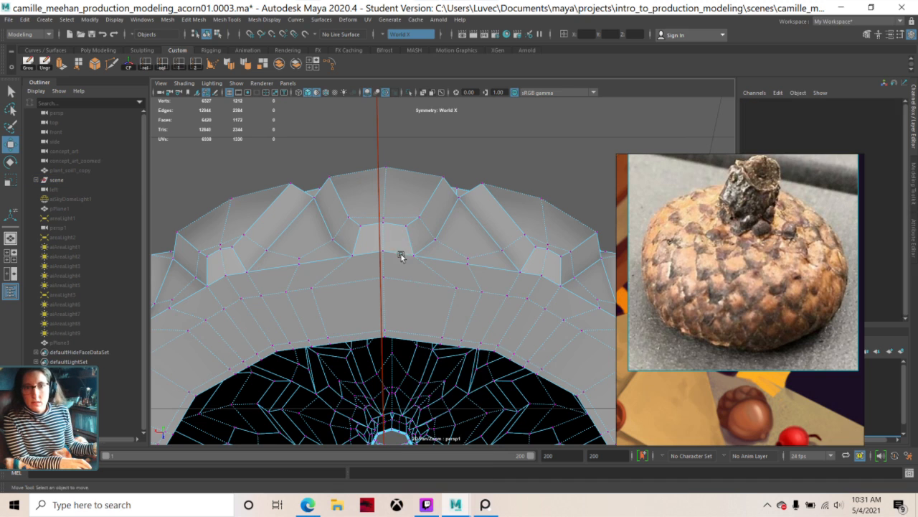
{"action": "left_click", "coordinate": [455, 289]}
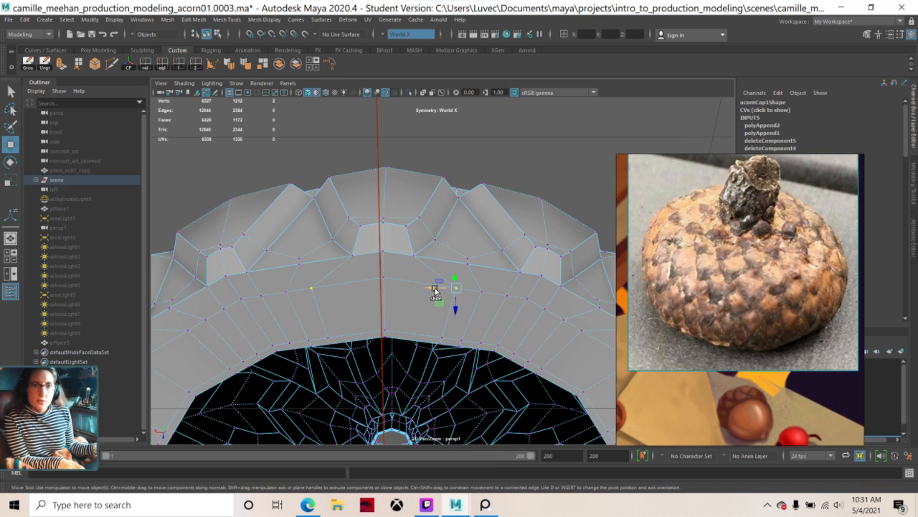
{"action": "left_click_drag", "start_coordinate": [435, 289], "coordinate": [413, 307]}
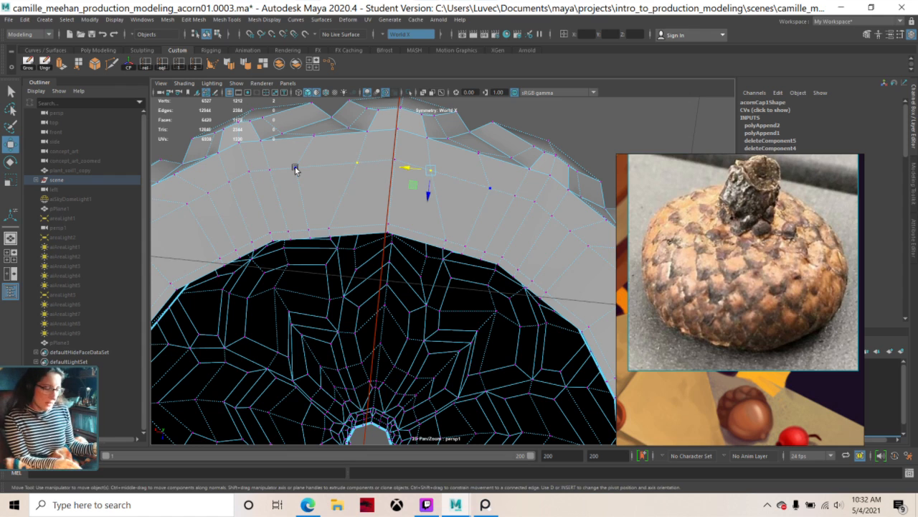
{"action": "left_click_drag", "start_coordinate": [294, 170], "coordinate": [271, 167]}
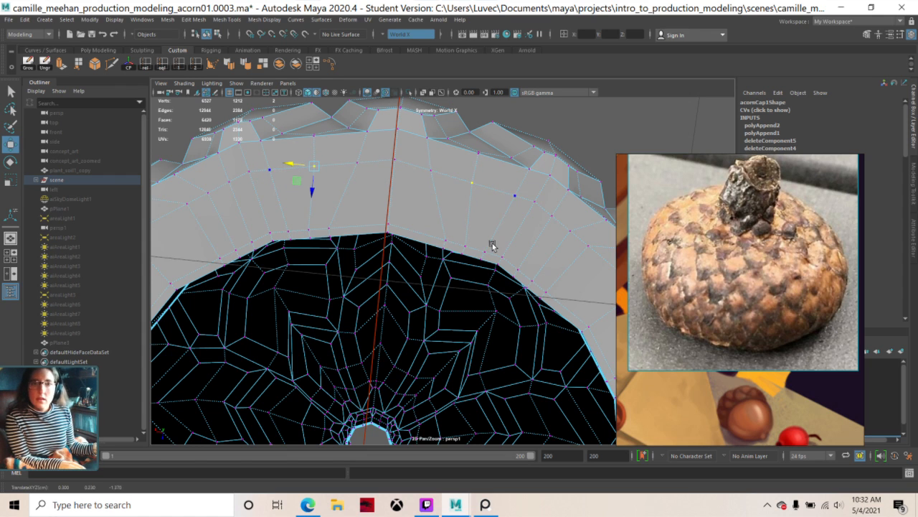
- Adjust the mirrored vertices on the rim's inner edge and the middle-loop vertices nearest the symmetry line
{"action": "left_click", "coordinate": [286, 231]}
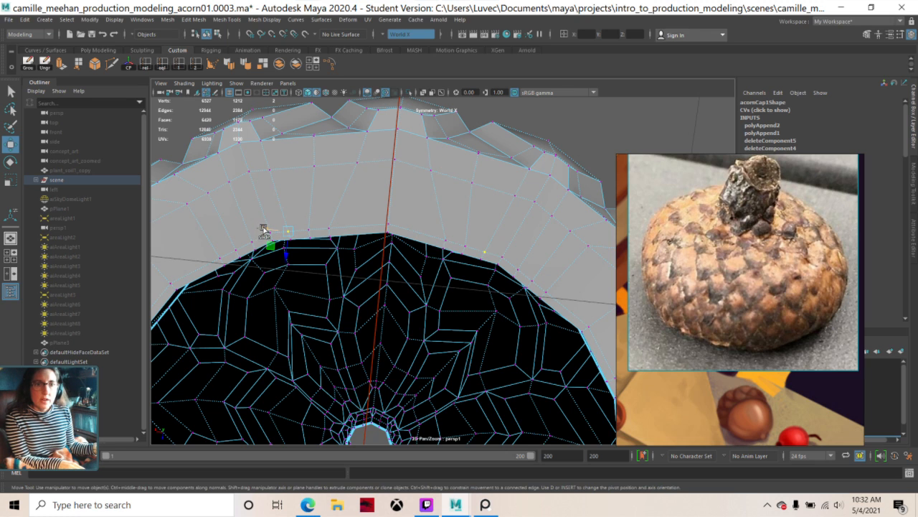
{"action": "left_click_drag", "start_coordinate": [263, 229], "coordinate": [266, 228]}
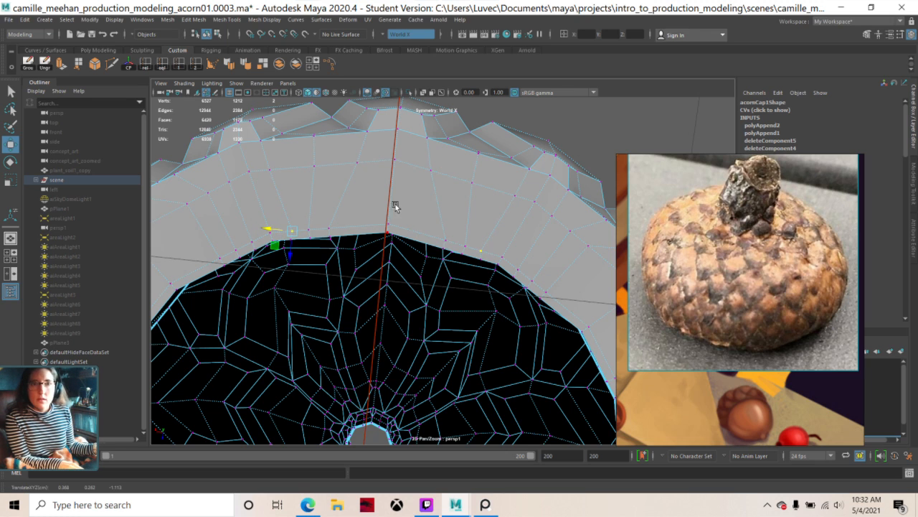
{"action": "left_click", "coordinate": [360, 165]}
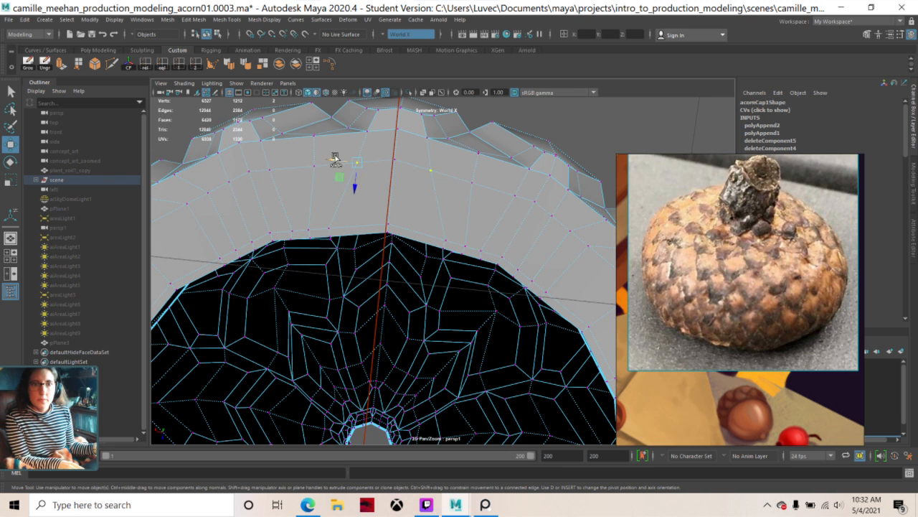
{"action": "left_click_drag", "start_coordinate": [334, 160], "coordinate": [297, 307]}
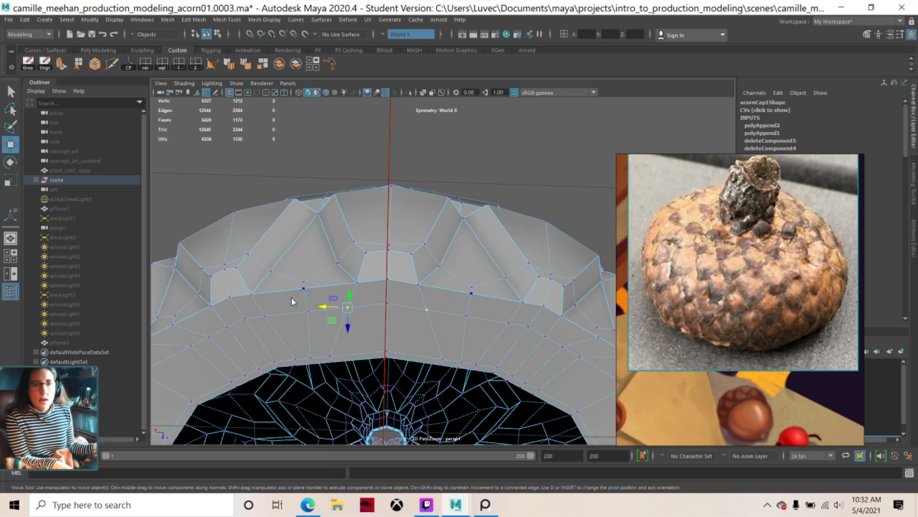
- Return to face selection and extend the two triangular scale selections with the adjoining faces across the underside rim
{"action": "right_click_drag", "start_coordinate": [291, 243], "coordinate": [256, 255]}
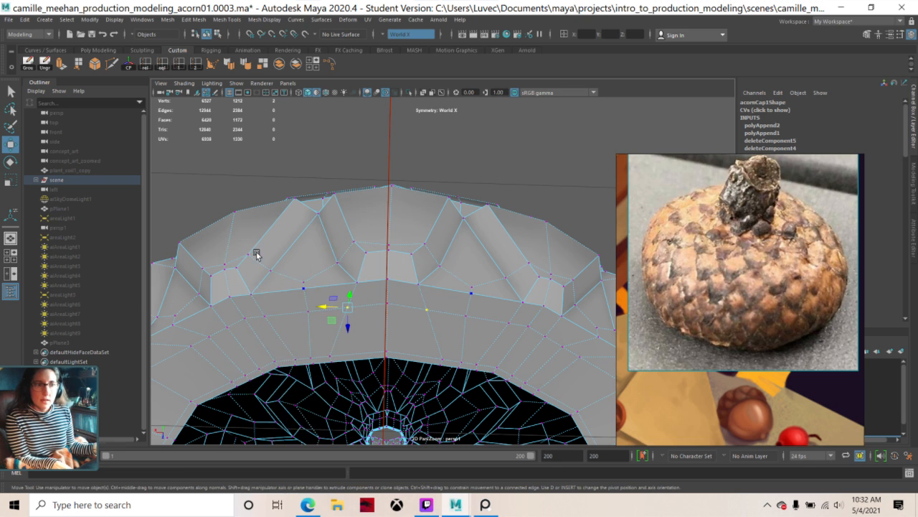
{"action": "mouse_move", "coordinate": [355, 268]}
{"action": "right_mouse_down"}
{"action": "mouse_move", "coordinate": [322, 250]}
{"action": "mouse_move", "coordinate": [347, 268]}
{"action": "right_mouse_up"}
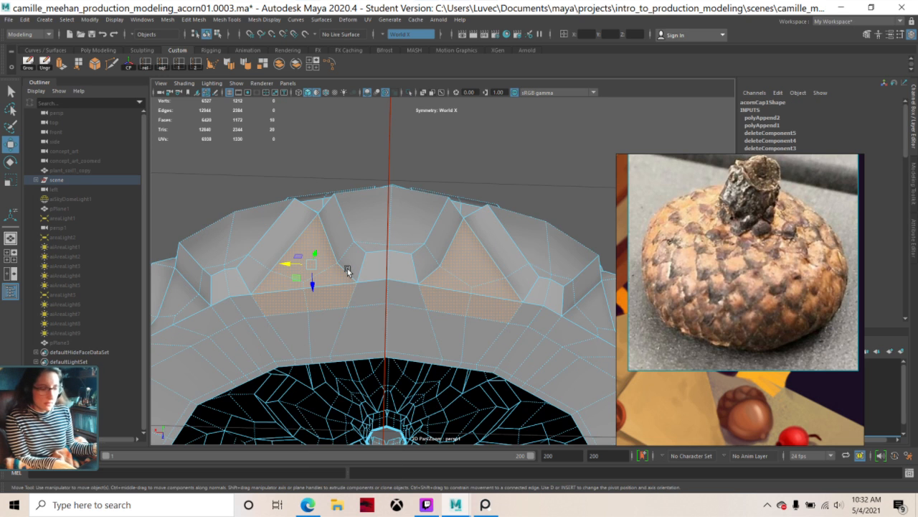
{"action": "left_click_drag", "start_coordinate": [353, 262], "coordinate": [321, 367], "text": "alt"}
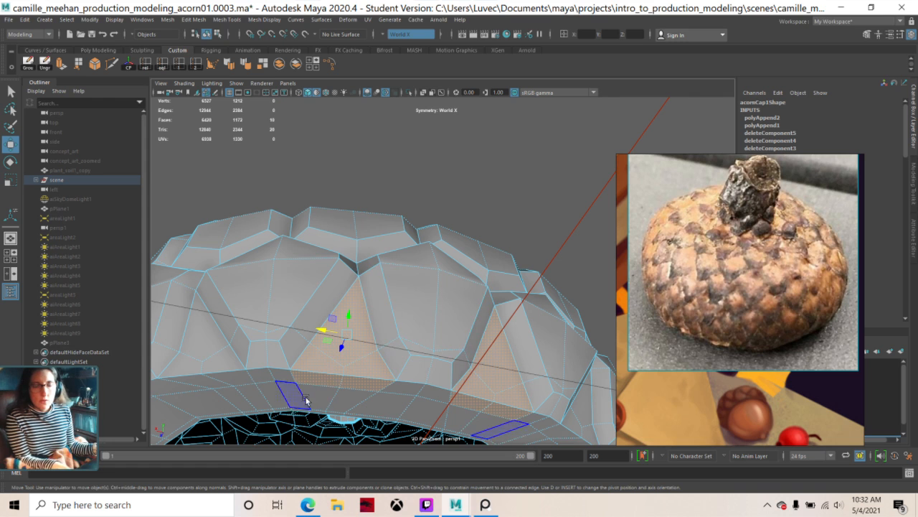
{"action": "left_click", "coordinate": [325, 399], "text": "shift"}
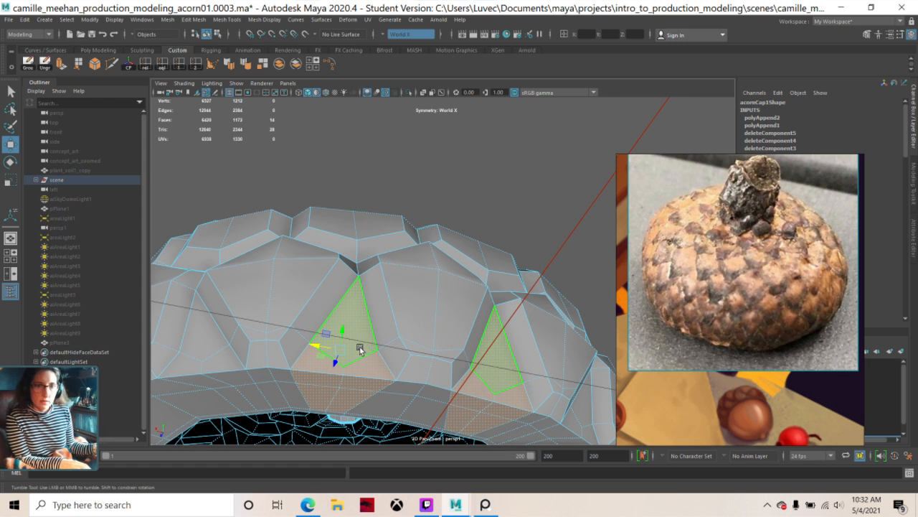
{"action": "left_click_drag", "start_coordinate": [361, 349], "coordinate": [419, 286], "text": "alt"}
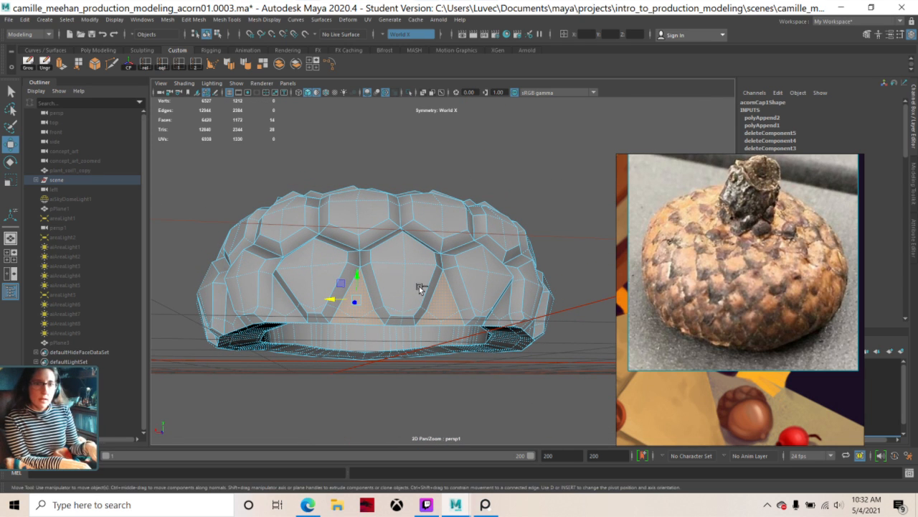
- Extrude the extended scale faces with a thickness of 0.04 and an offset of 0.063, and check the result all around
{"action": "key", "text": "ctrl+e"}
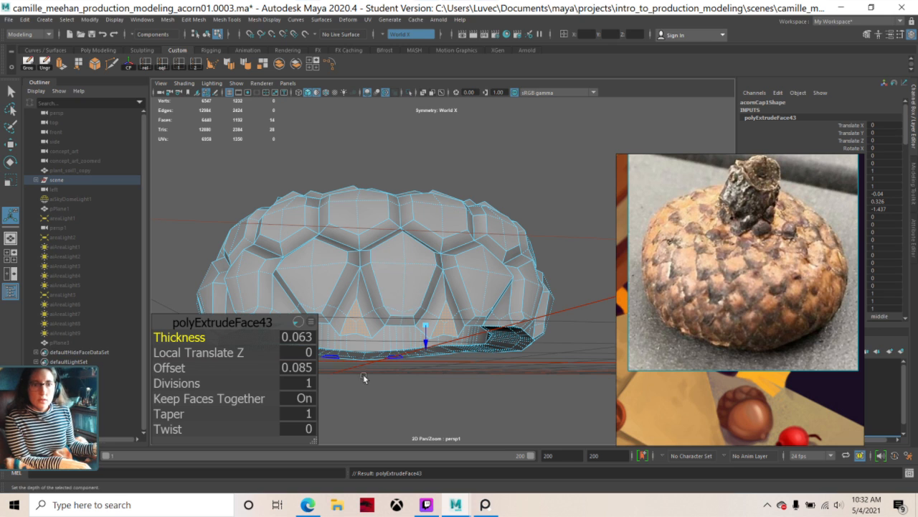
{"action": "left_click_drag", "start_coordinate": [384, 355], "coordinate": [423, 306], "text": "alt"}
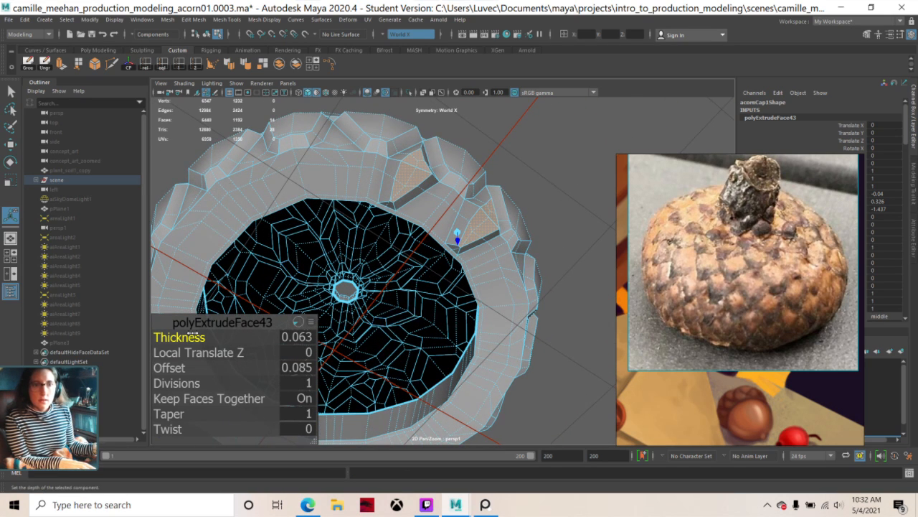
{"action": "middle_click_drag", "start_coordinate": [179, 342], "coordinate": [162, 374]}
{"action": "left_click", "coordinate": [167, 368]}
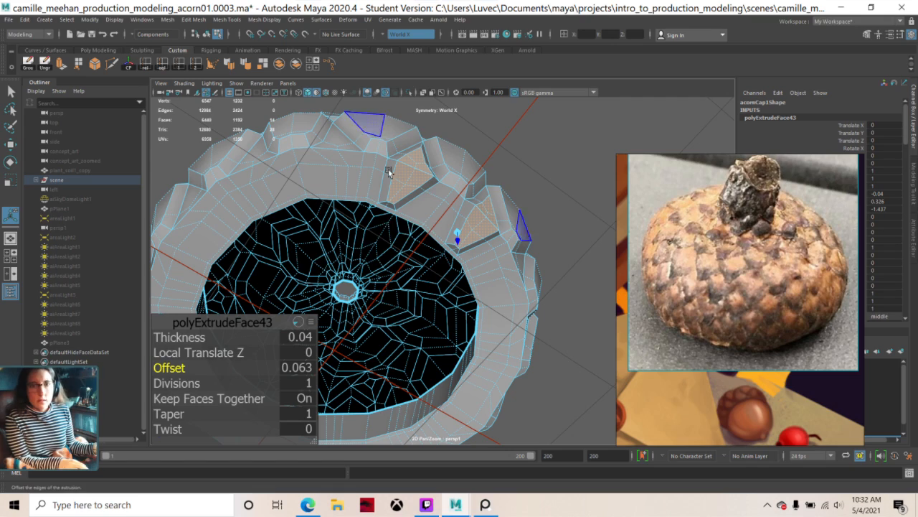
{"action": "mouse_move", "coordinate": [394, 169]}
{"action": "left_mouse_down", "text": "alt"}
{"action": "mouse_move", "coordinate": [355, 176]}
{"action": "mouse_move", "coordinate": [352, 193]}
{"action": "mouse_move", "coordinate": [354, 150]}
{"action": "mouse_move", "coordinate": [354, 171]}
{"action": "mouse_move", "coordinate": [387, 191]}
{"action": "mouse_move", "coordinate": [384, 180]}
{"action": "left_mouse_up", "text": "alt"}
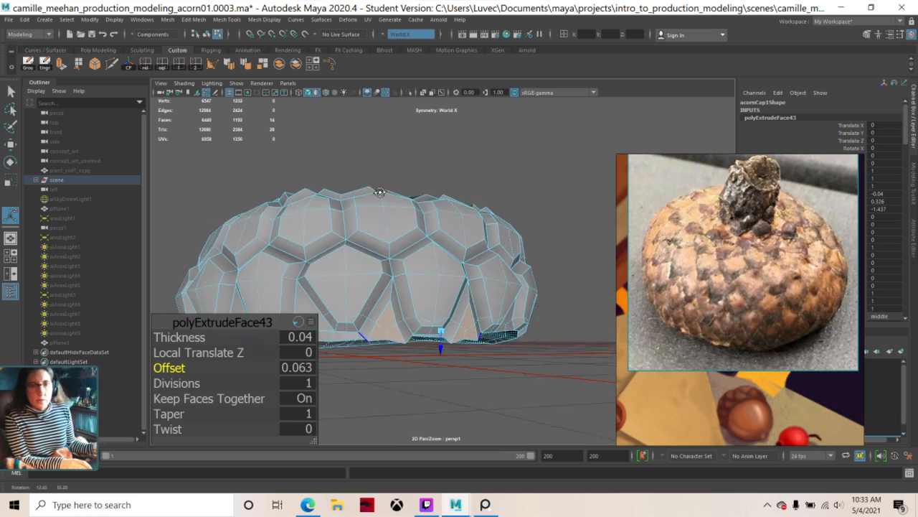
{"action": "left_click_drag", "start_coordinate": [384, 385], "coordinate": [341, 369], "text": "alt"}
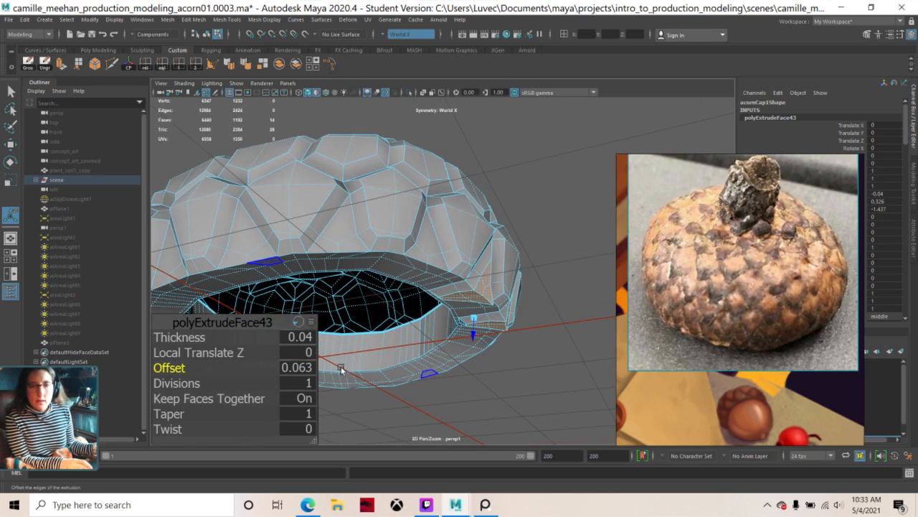
{"action": "left_click", "coordinate": [183, 337]}
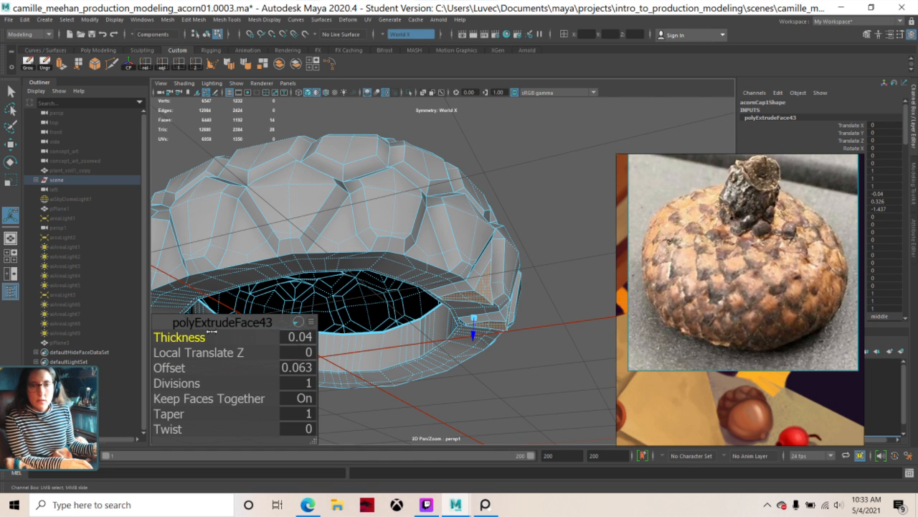
{"action": "left_click_drag", "start_coordinate": [475, 204], "coordinate": [404, 195], "text": "alt"}
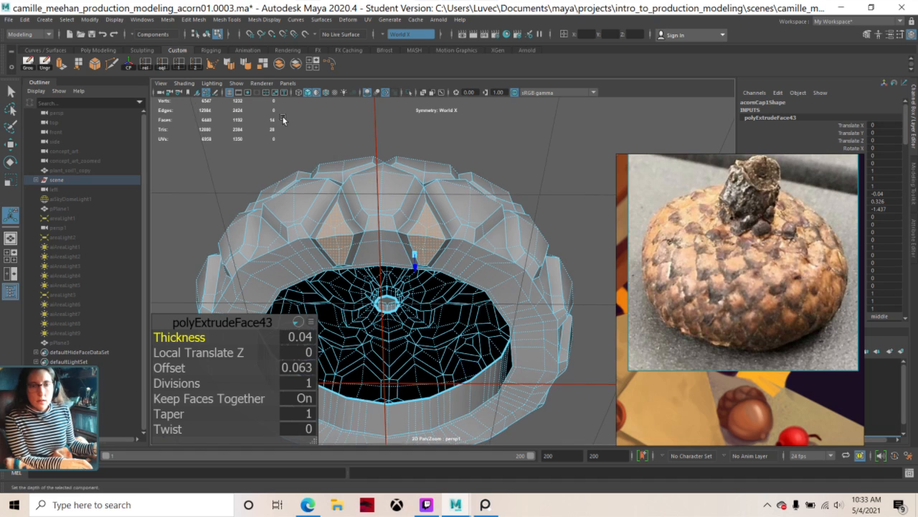
- Extrude the four underside rim faces on the symmetry line between the two new scales, with thickness 0.063 and offset 0.085
{"action": "left_click", "coordinate": [313, 238]}
{"action": "left_click_drag", "start_coordinate": [316, 241], "coordinate": [319, 225], "text": "alt"}
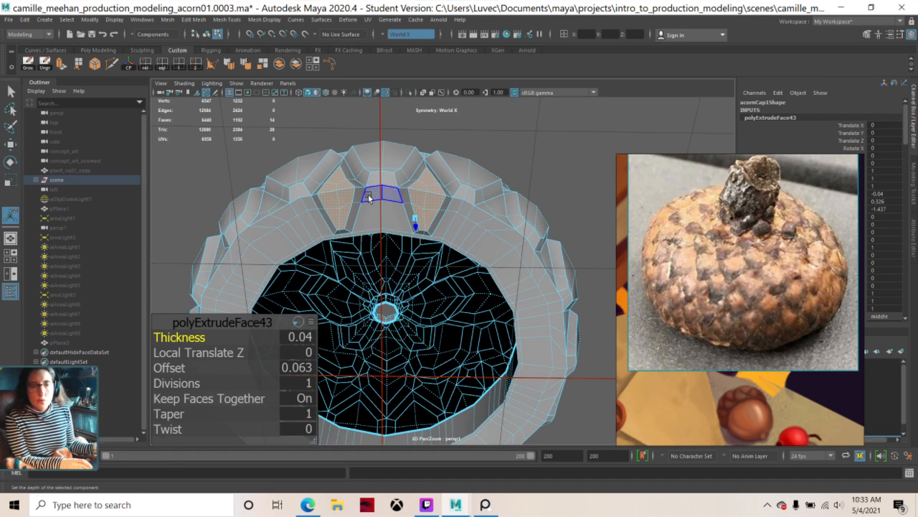
{"action": "left_click", "coordinate": [372, 196]}
{"action": "left_click", "coordinate": [371, 228], "text": "ctrl"}
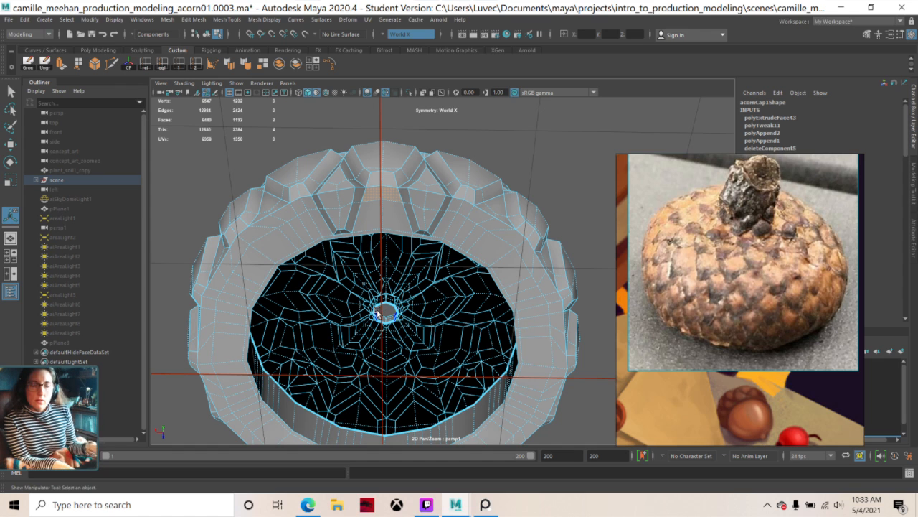
{"action": "left_click", "coordinate": [369, 219], "text": "shift"}
{"action": "key", "text": "ctrl+e"}
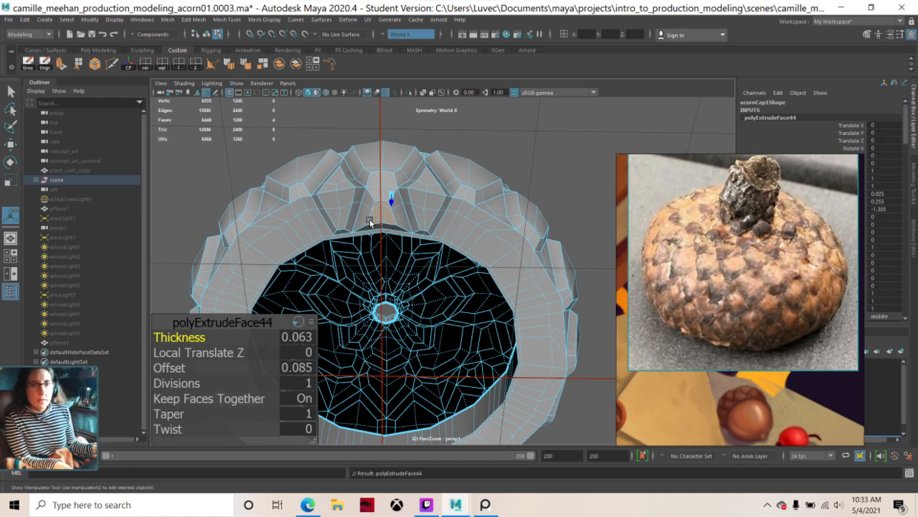
{"action": "scroll", "coordinate": [370, 218], "scroll_direction": "up", "scroll_amount": 4}
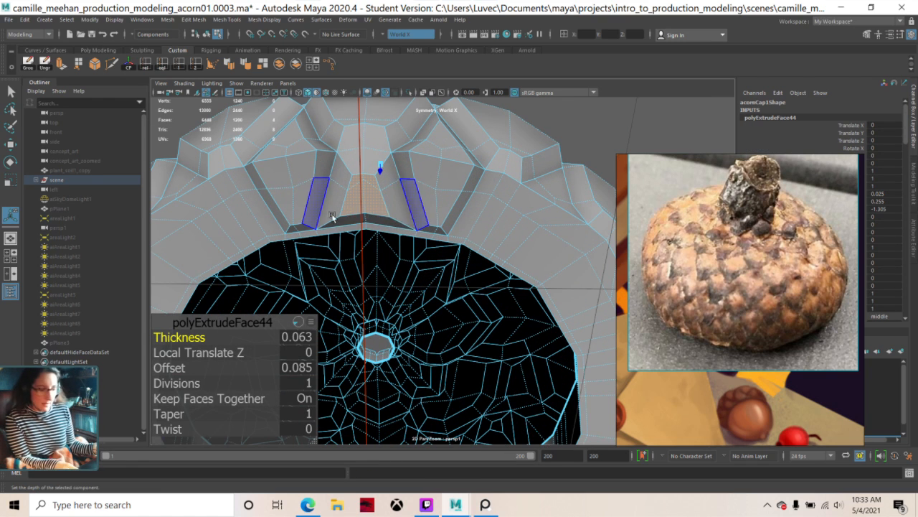
{"action": "left_click_drag", "start_coordinate": [338, 198], "coordinate": [346, 252], "text": "alt"}
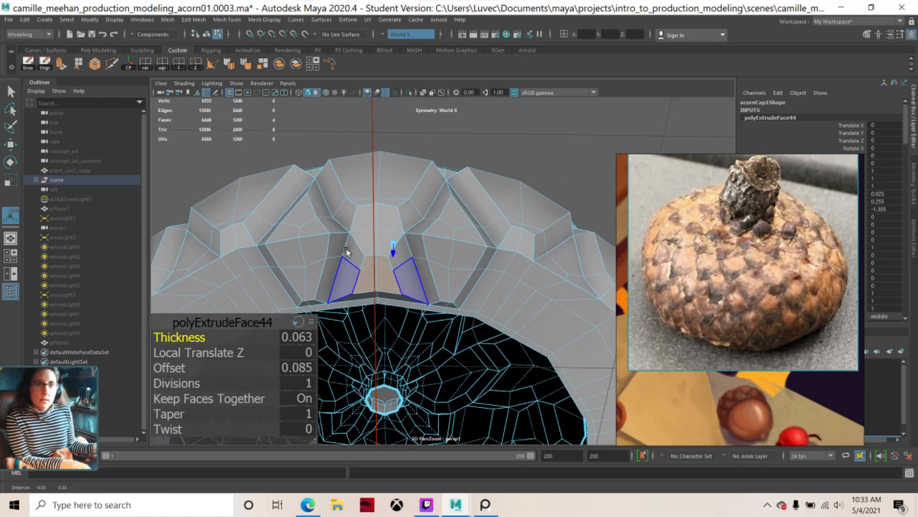
{"action": "left_click_drag", "start_coordinate": [375, 321], "coordinate": [384, 301], "text": "alt"}
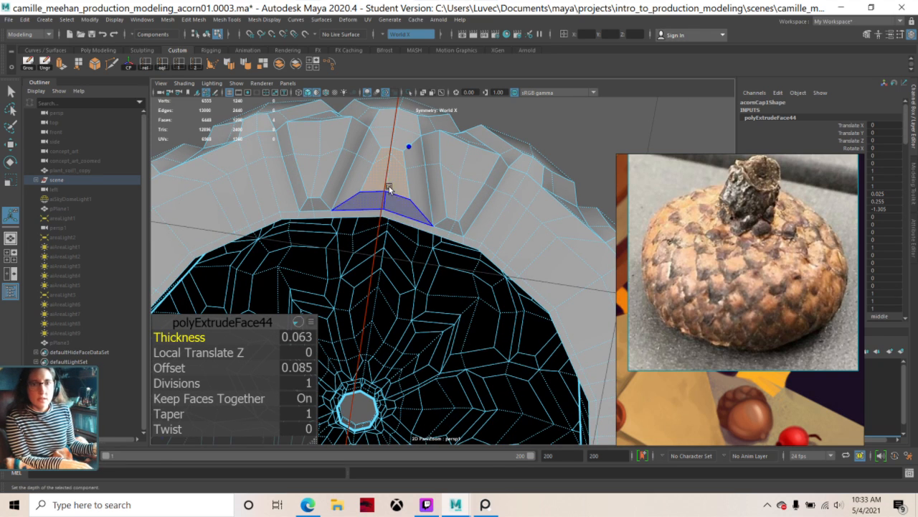
{"action": "left_click_drag", "start_coordinate": [389, 188], "coordinate": [407, 206], "text": "alt"}
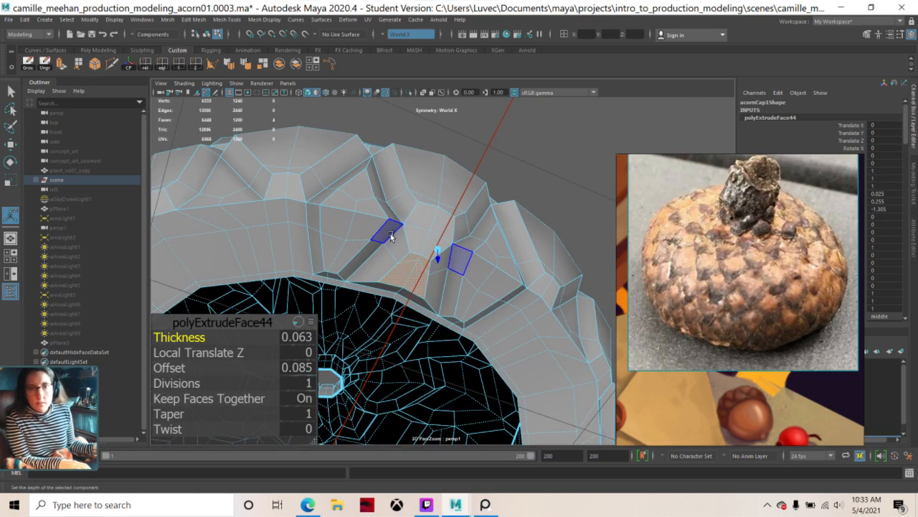
- In vertex mode, move the raised underside scale's outer tip vertex on the symmetry line towards the rim's inner edge
{"action": "scroll", "coordinate": [411, 267], "scroll_direction": "up", "scroll_amount": 4}
{"action": "left_click_drag", "start_coordinate": [411, 267], "coordinate": [442, 185], "text": "alt"}
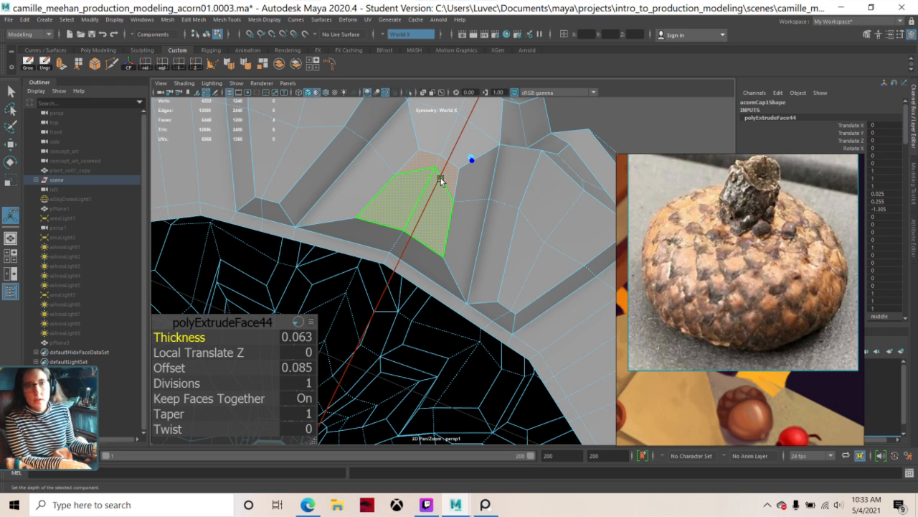
{"action": "right_click_drag", "start_coordinate": [437, 168], "coordinate": [414, 166]}
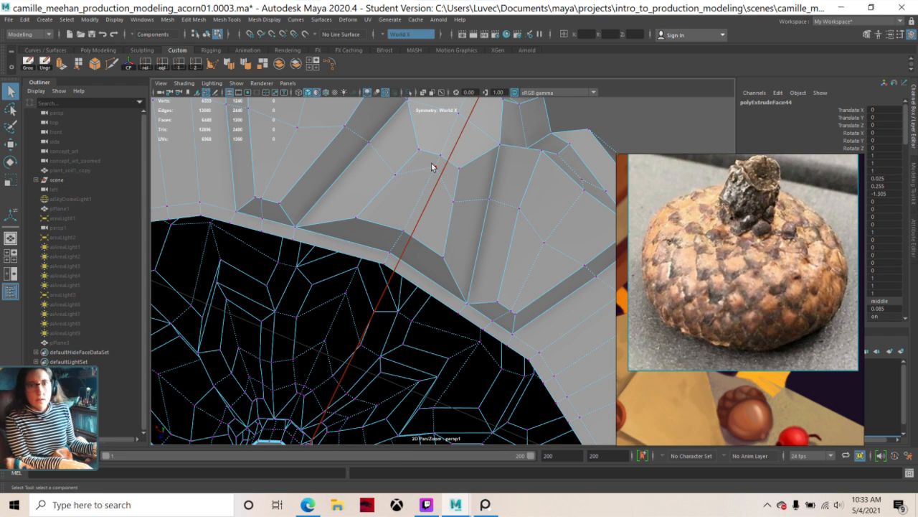
{"action": "left_click", "coordinate": [434, 167]}
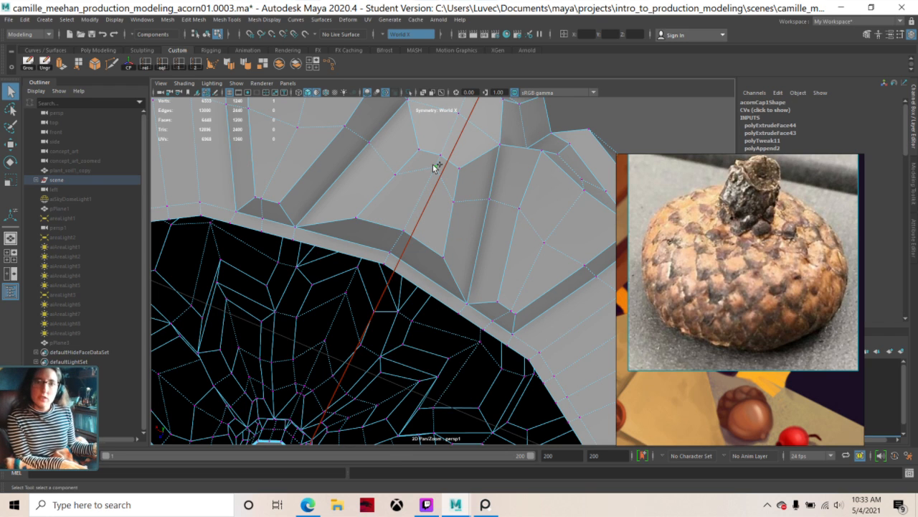
{"action": "key", "text": "w"}
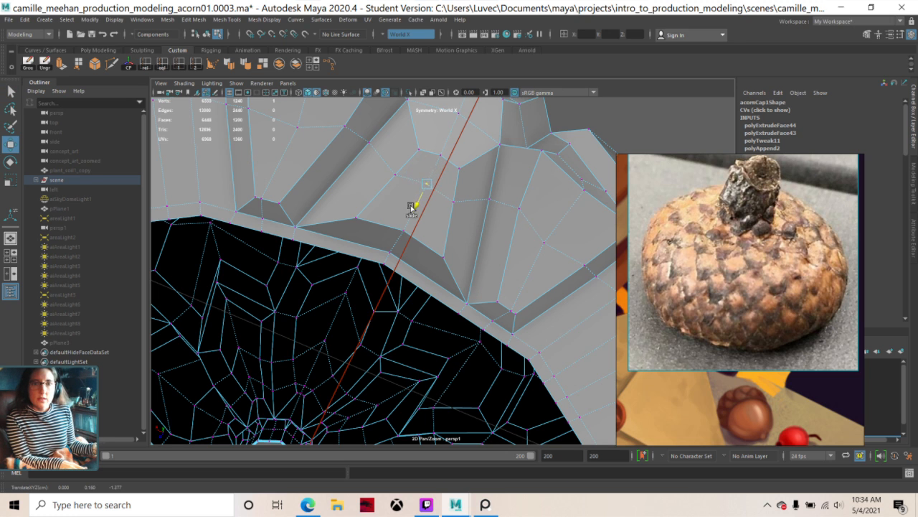
- Return to object mode and preview the acorn cap smoothed and deselected, inspecting its side and underside
{"action": "scroll", "coordinate": [408, 209], "scroll_direction": "down", "scroll_amount": 5}
{"action": "scroll", "coordinate": [407, 209], "scroll_direction": "down", "scroll_amount": 2}
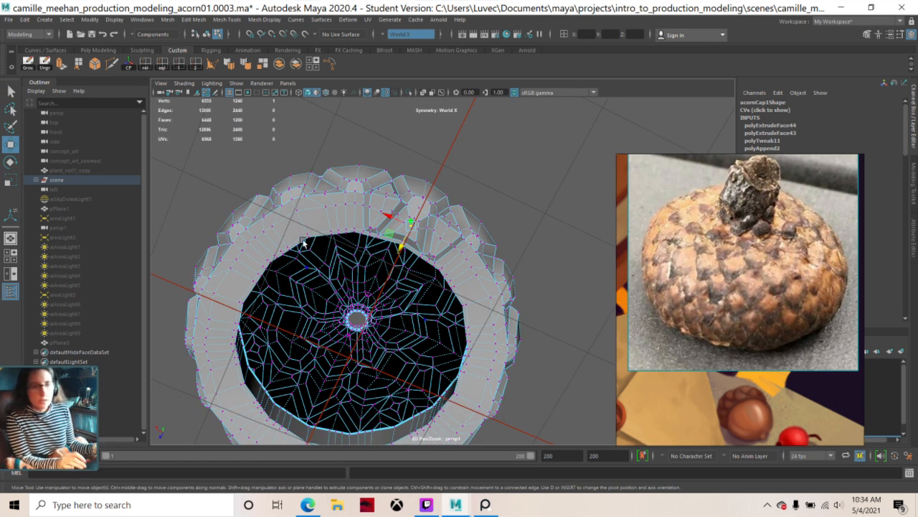
{"action": "left_click_drag", "start_coordinate": [378, 181], "coordinate": [349, 244], "text": "alt"}
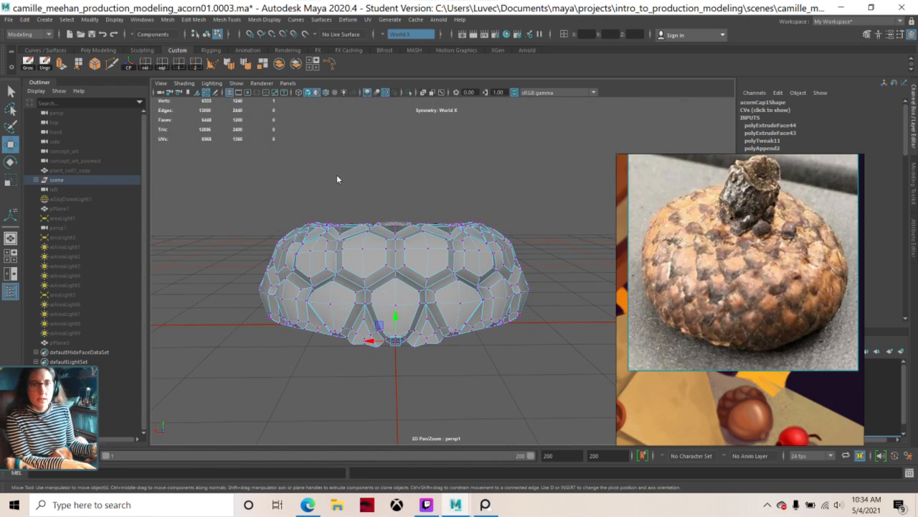
{"action": "right_click_drag", "start_coordinate": [336, 174], "coordinate": [360, 165]}
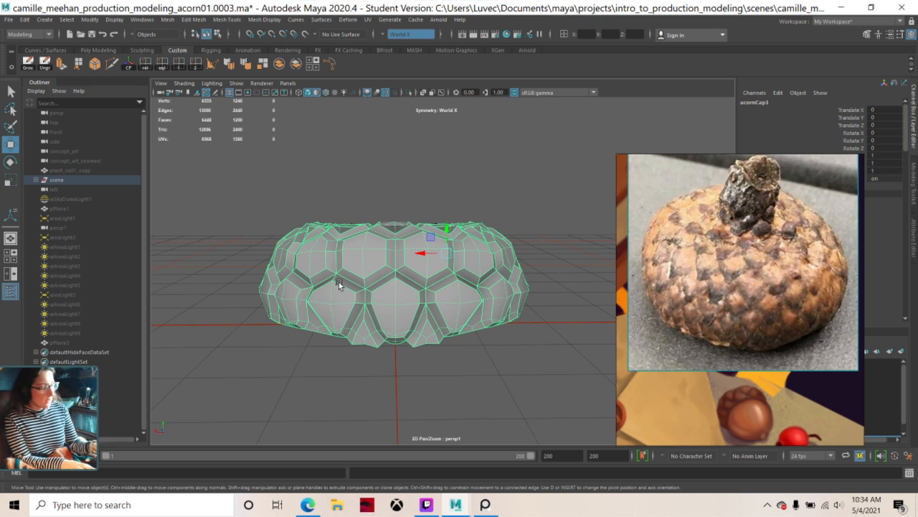
{"action": "key", "text": "3"}
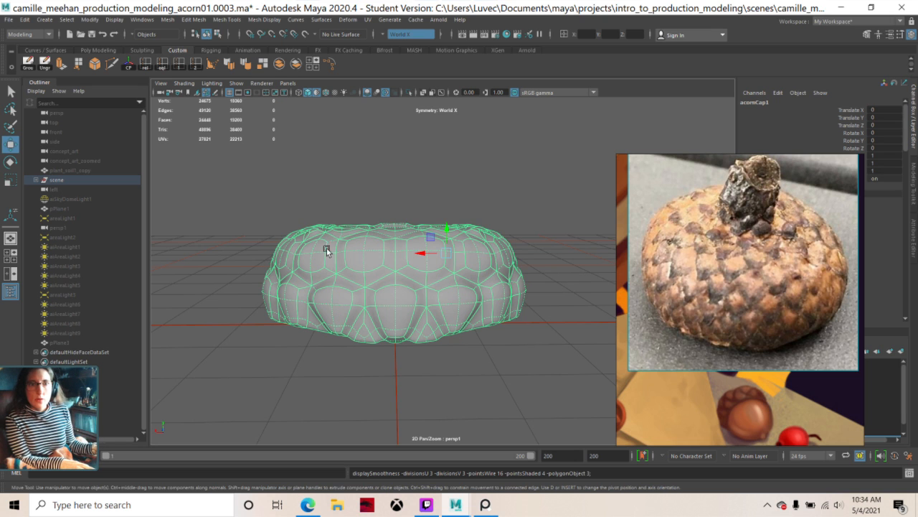
{"action": "left_click", "coordinate": [287, 217]}
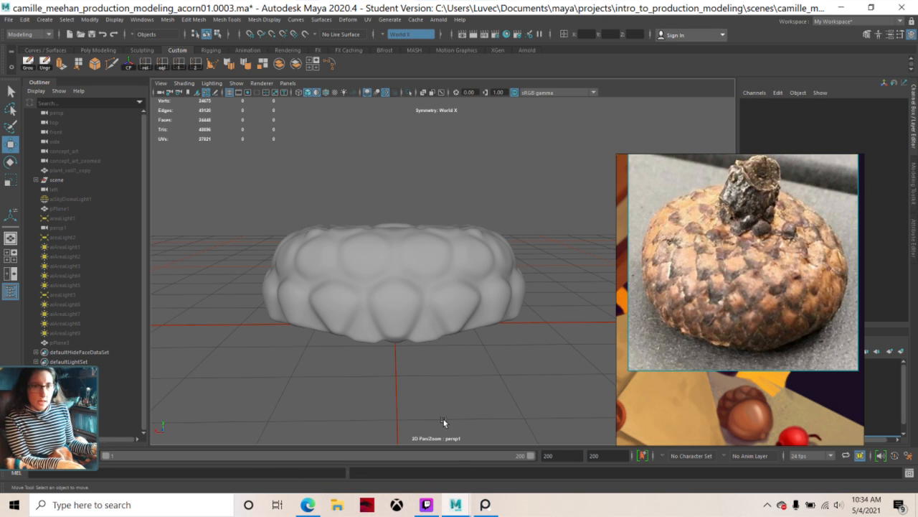
{"action": "mouse_move", "coordinate": [498, 381]}
{"action": "left_mouse_down", "text": "alt"}
{"action": "mouse_move", "coordinate": [478, 332]}
{"action": "mouse_move", "coordinate": [398, 346]}
{"action": "mouse_move", "coordinate": [404, 324]}
{"action": "mouse_move", "coordinate": [457, 318]}
{"action": "mouse_move", "coordinate": [501, 365]}
{"action": "left_mouse_up", "text": "alt"}
{"action": "left_click_drag", "start_coordinate": [442, 242], "coordinate": [406, 216], "text": "alt"}
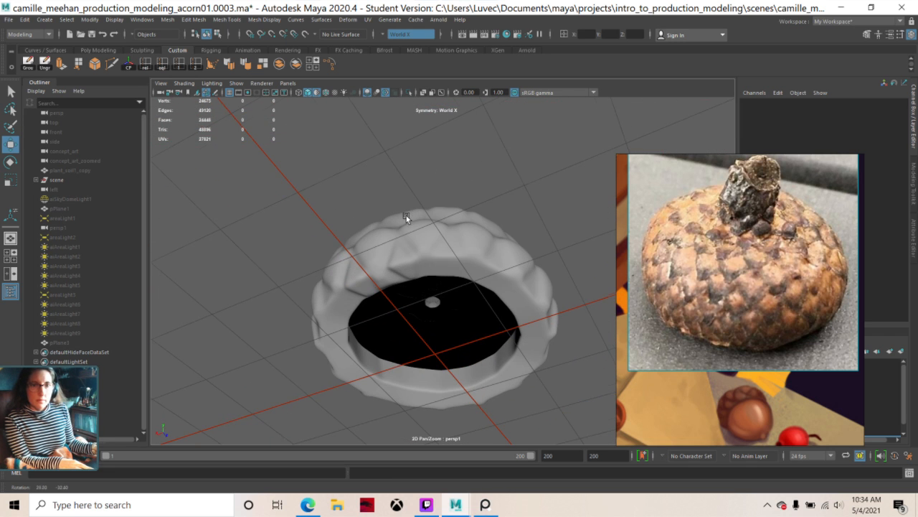
- Switch the cap to face selection, inspect the smoothed bottom scales up close, and turn the smooth preview off
{"action": "left_click", "coordinate": [433, 261]}
{"action": "left_click_drag", "start_coordinate": [433, 260], "coordinate": [444, 260], "text": "alt"}
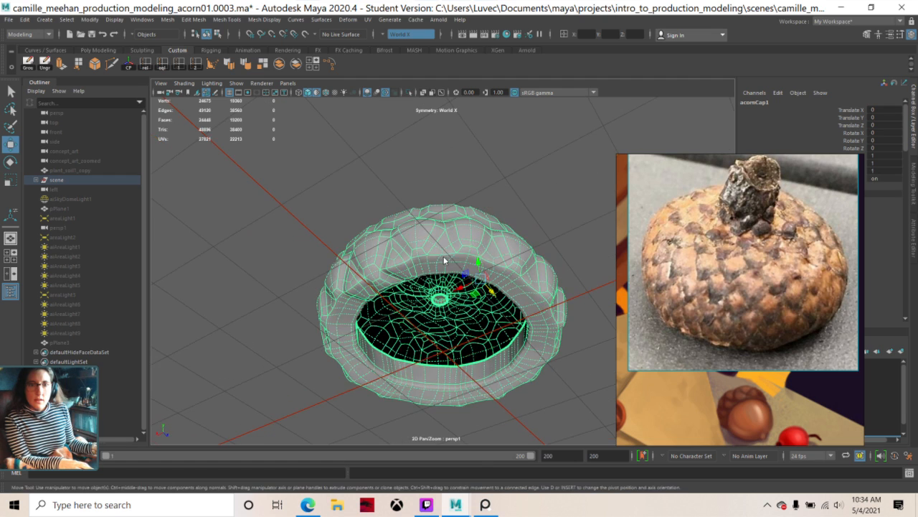
{"action": "right_click", "coordinate": [445, 260]}
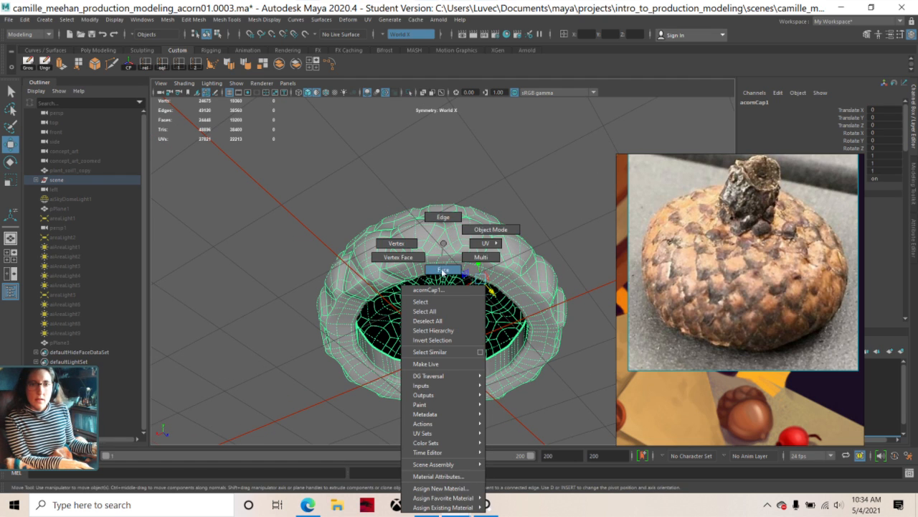
{"action": "scroll", "coordinate": [441, 273], "scroll_direction": "up", "scroll_amount": 5}
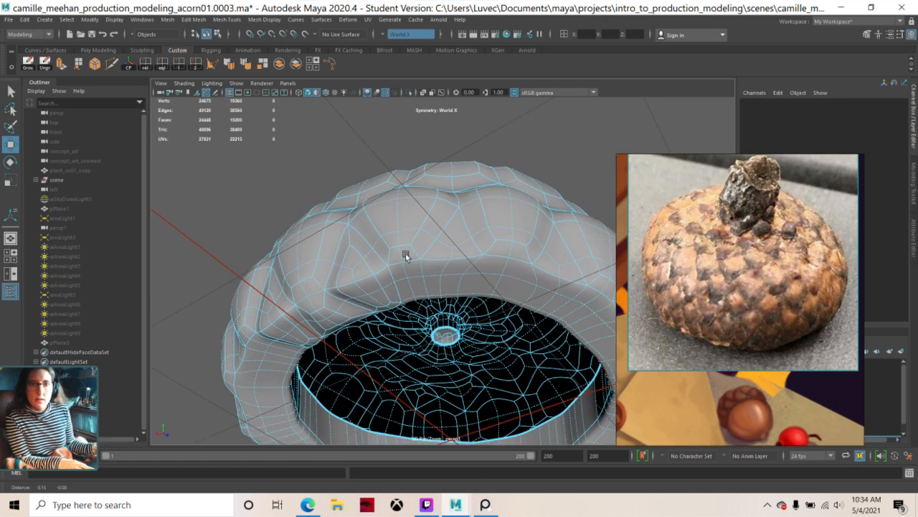
{"action": "left_click_drag", "start_coordinate": [406, 256], "coordinate": [302, 334], "text": "alt"}
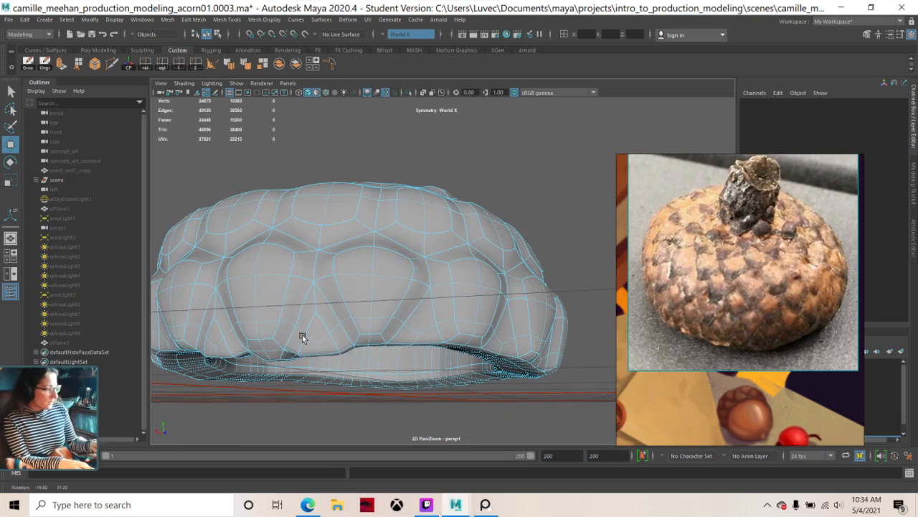
{"action": "key", "text": "1"}
{"action": "left_click_drag", "start_coordinate": [418, 312], "coordinate": [337, 314], "text": "alt"}
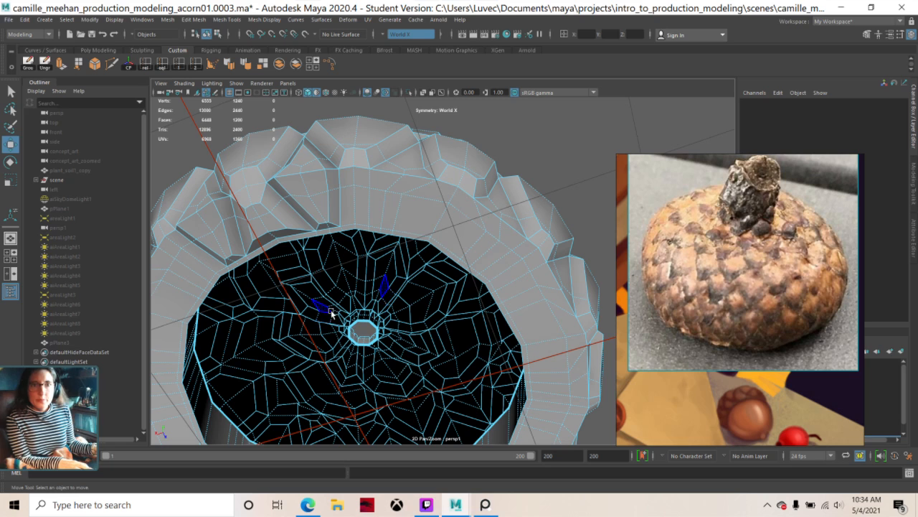
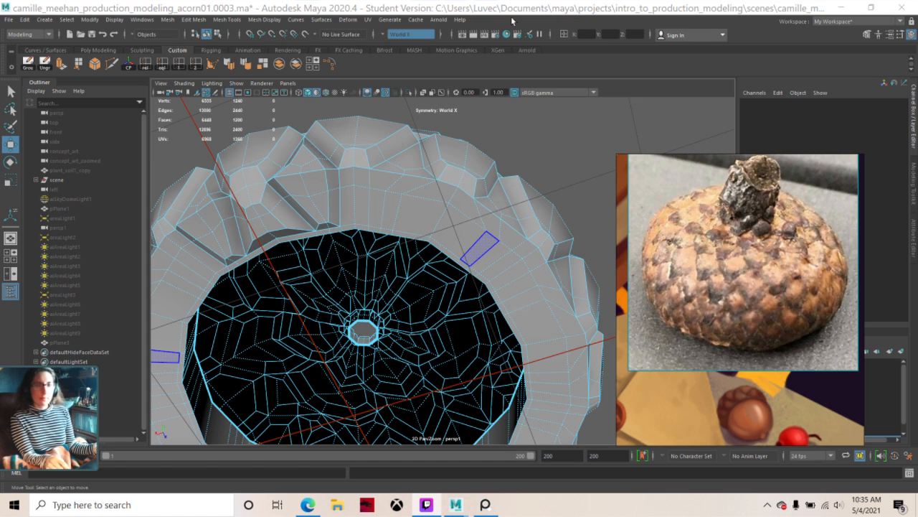
- Switch to vertex selection and select the mirrored middle-loop vertex on the underside rim, below the gap between two neighbouring scales
{"action": "left_click", "coordinate": [478, 148]}
{"action": "left_click_drag", "start_coordinate": [439, 142], "coordinate": [364, 171], "text": "alt"}
{"action": "right_click_drag", "start_coordinate": [363, 171], "coordinate": [334, 174]}
{"action": "scroll", "coordinate": [343, 180], "scroll_direction": "up", "scroll_amount": 5}
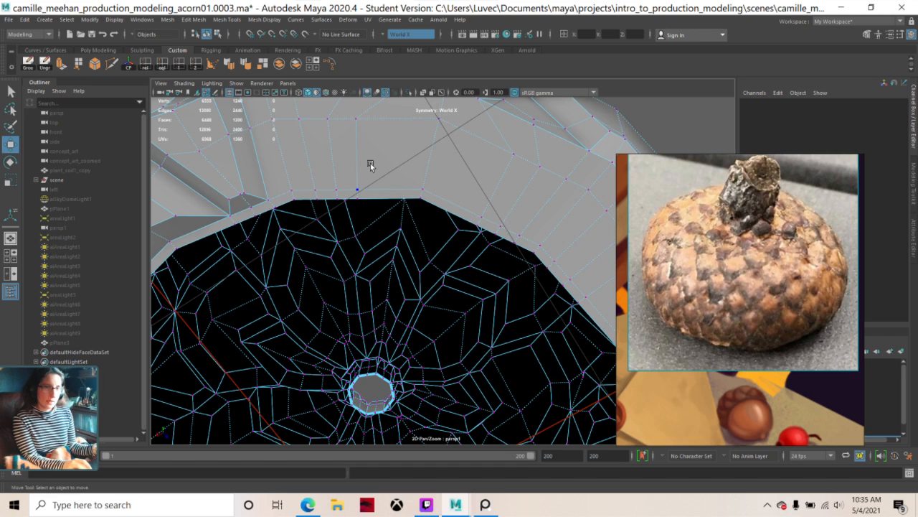
{"action": "left_click_drag", "start_coordinate": [371, 165], "coordinate": [369, 224], "text": "alt"}
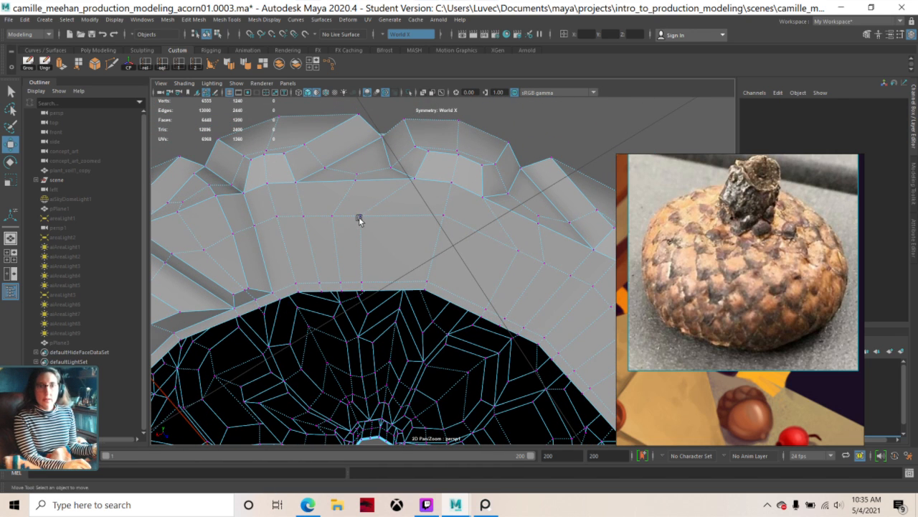
{"action": "left_click", "coordinate": [360, 218]}
{"action": "left_click", "coordinate": [360, 218]}
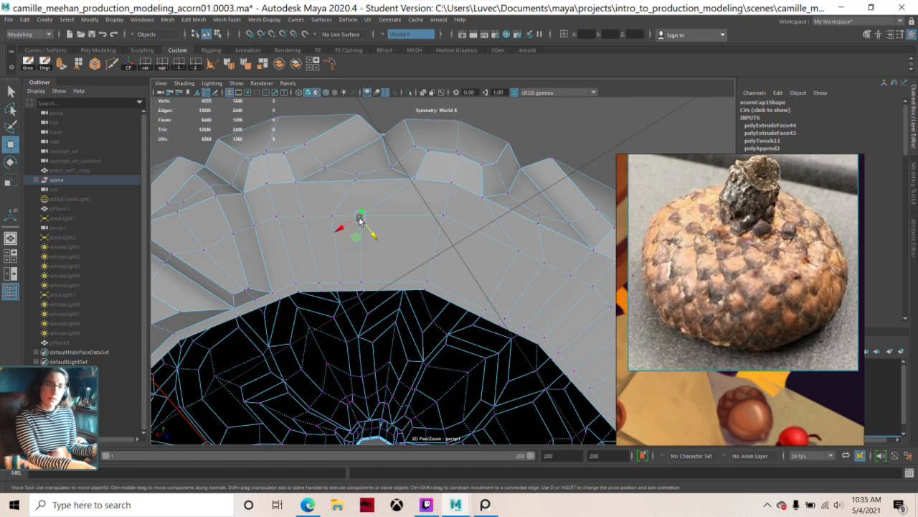
{"action": "left_click_drag", "start_coordinate": [359, 219], "coordinate": [375, 240], "text": "alt"}
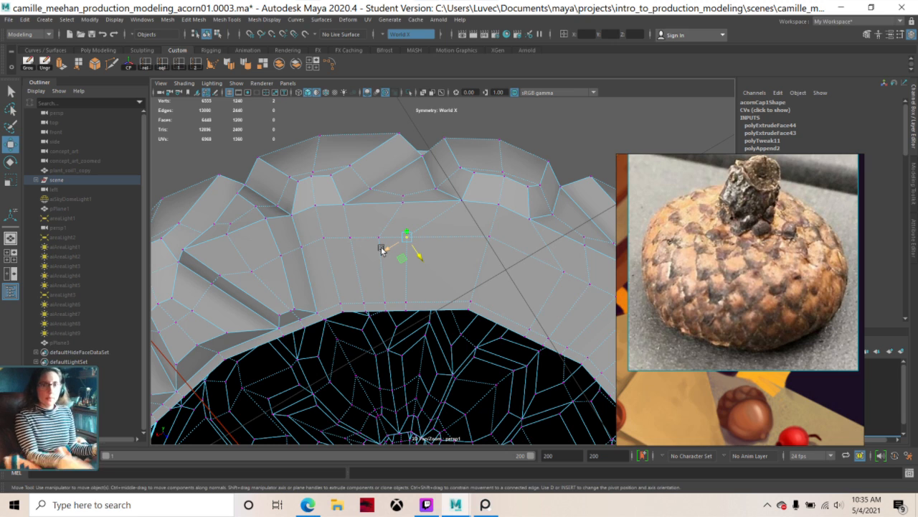
{"action": "left_click", "coordinate": [382, 249], "text": "ctrl+shift"}
{"action": "left_click_drag", "start_coordinate": [419, 256], "coordinate": [406, 242], "text": "ctrl+shift"}
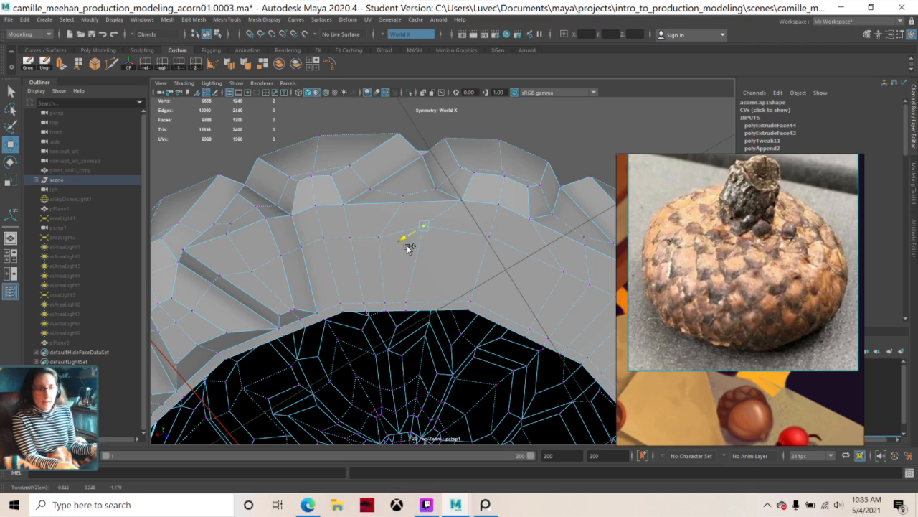
{"action": "key", "text": "ctrl+z"}
{"action": "left_click_drag", "start_coordinate": [451, 270], "coordinate": [463, 293], "text": "alt"}
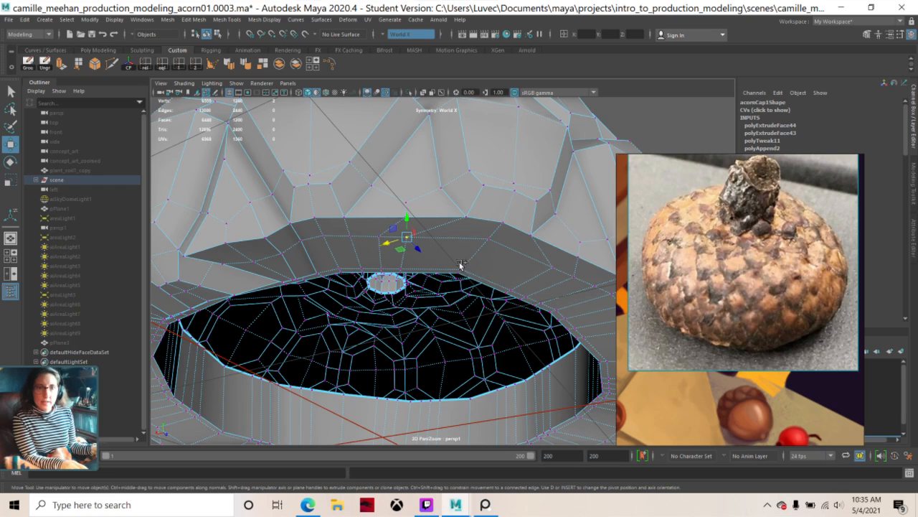
{"action": "right_click_drag", "start_coordinate": [457, 263], "coordinate": [426, 248]}
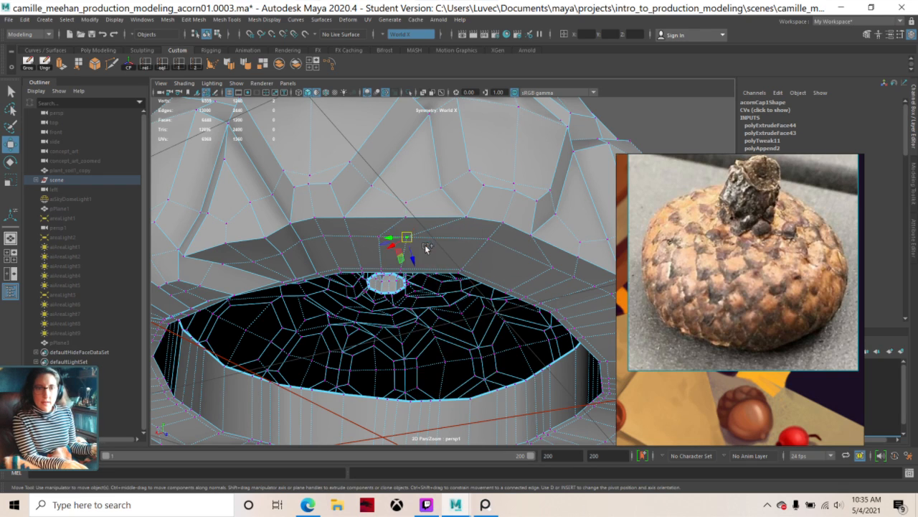
{"action": "left_click_drag", "start_coordinate": [400, 290], "coordinate": [400, 244], "text": "alt"}
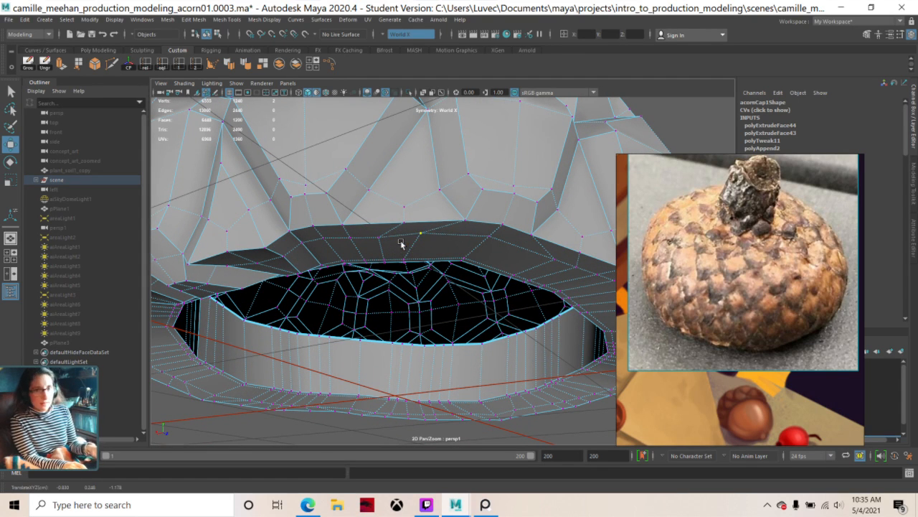
{"action": "key", "text": "ctrl+z"}
- Align the Move axis with the rim's middle loop and slide the selected vertex along it, away from the new scales
{"action": "left_click_drag", "start_coordinate": [570, 316], "coordinate": [467, 221], "text": "alt"}
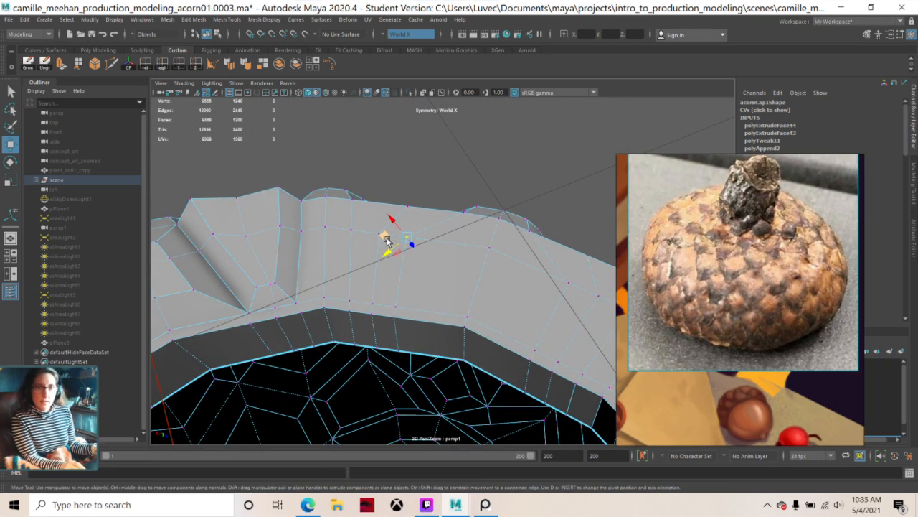
{"action": "key", "text": "d"}
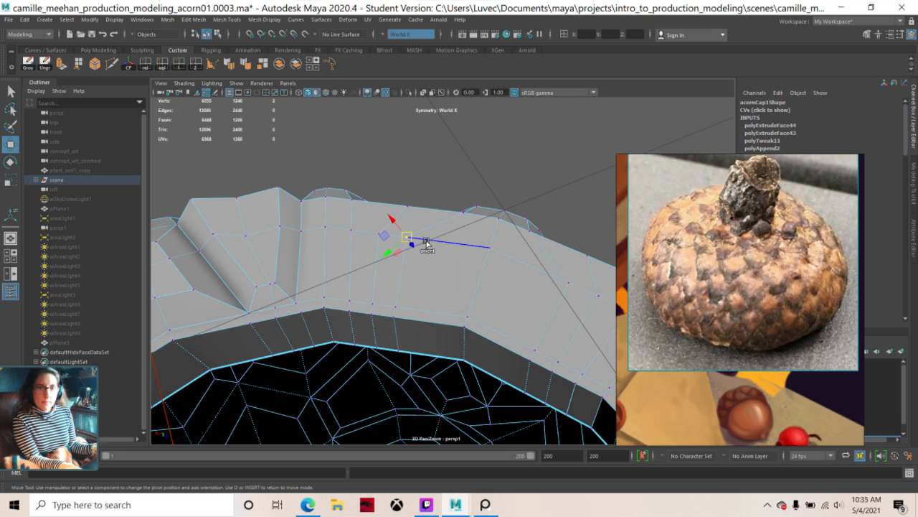
{"action": "left_click", "coordinate": [427, 244]}
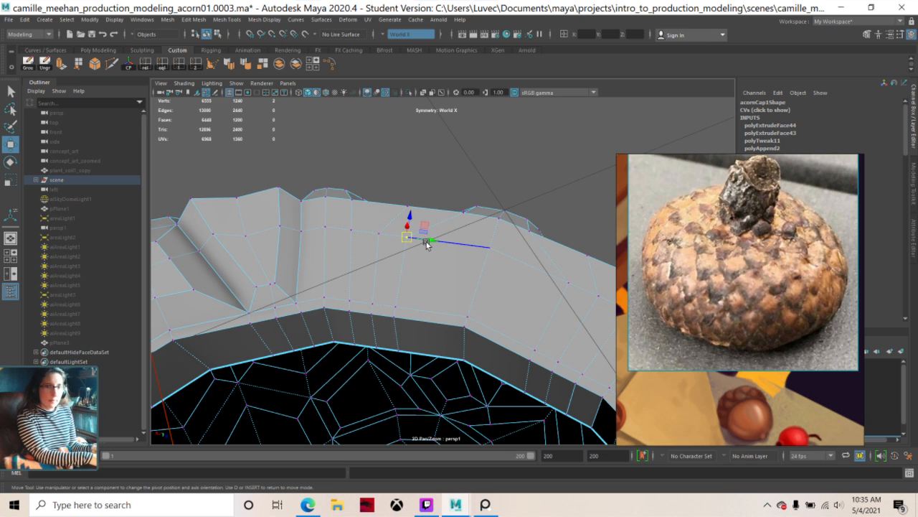
{"action": "key", "text": "d"}
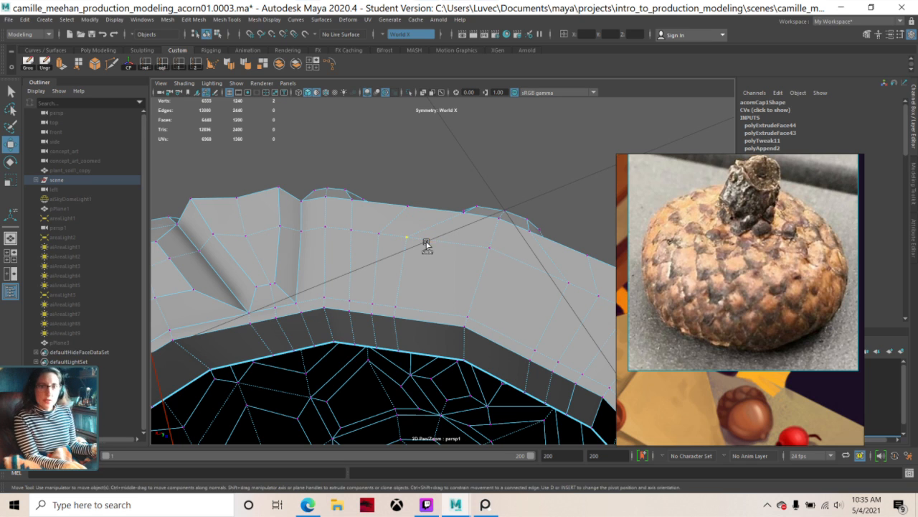
{"action": "left_click_drag", "start_coordinate": [433, 243], "coordinate": [462, 246], "text": "ctrl+shift"}
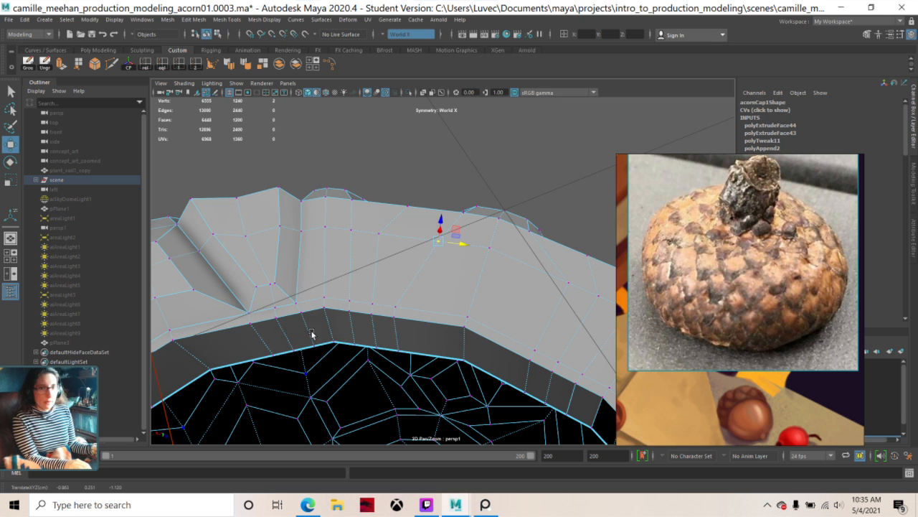
- Select the adjacent middle-loop vertex nearer the new scales, align the Move axis to its edge, and slide it the same way
{"action": "left_click_drag", "start_coordinate": [399, 325], "coordinate": [389, 182], "text": "alt"}
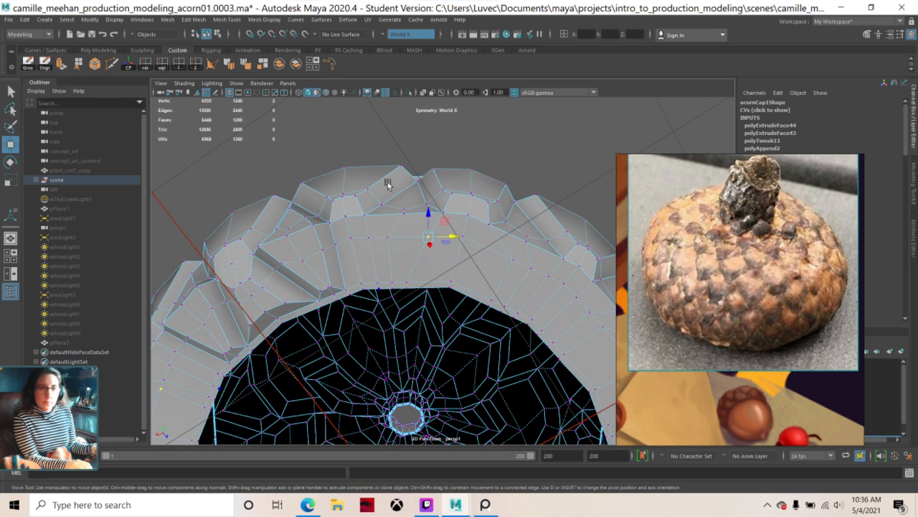
{"action": "left_click", "coordinate": [381, 243]}
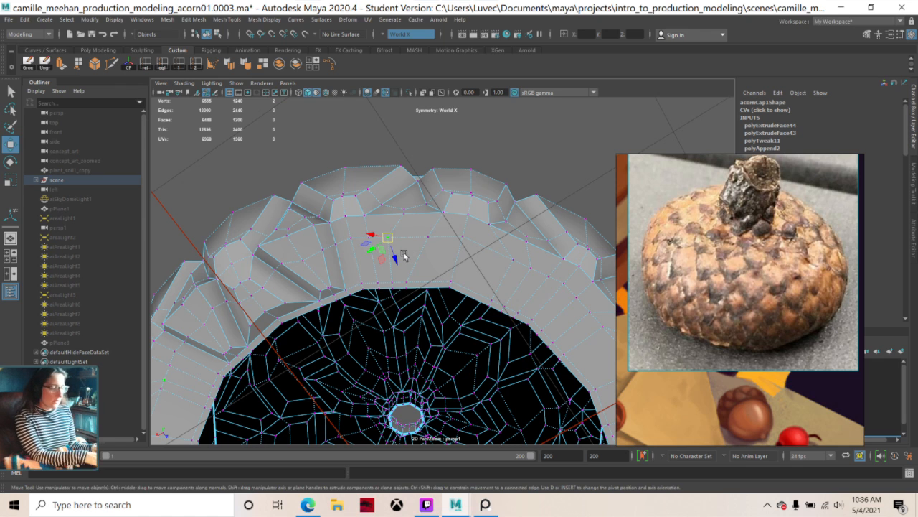
{"action": "key", "text": "d"}
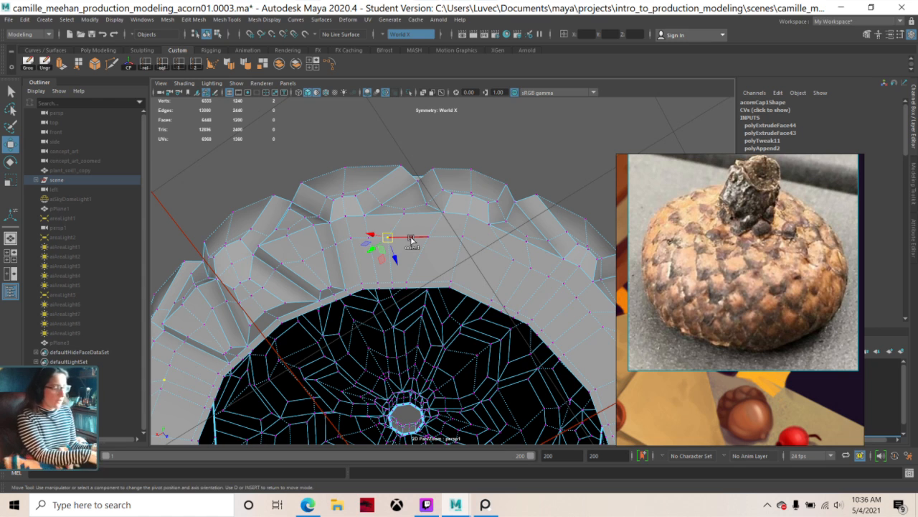
{"action": "key", "text": "d"}
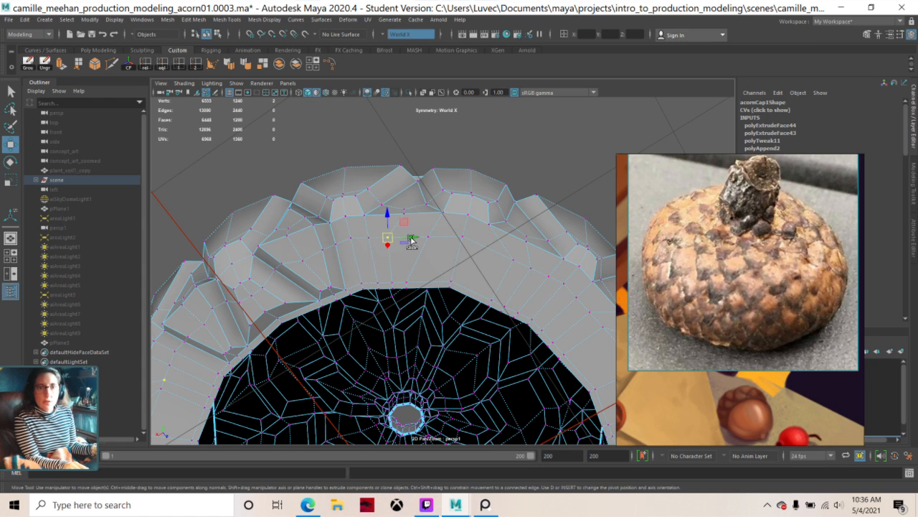
{"action": "left_click_drag", "start_coordinate": [411, 242], "coordinate": [423, 239]}
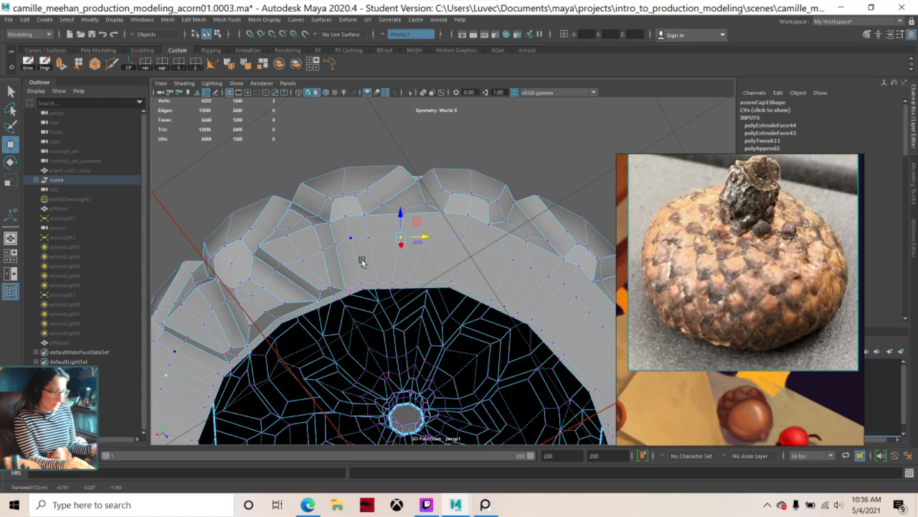
{"action": "scroll", "coordinate": [379, 252], "scroll_direction": "up", "scroll_amount": 5}
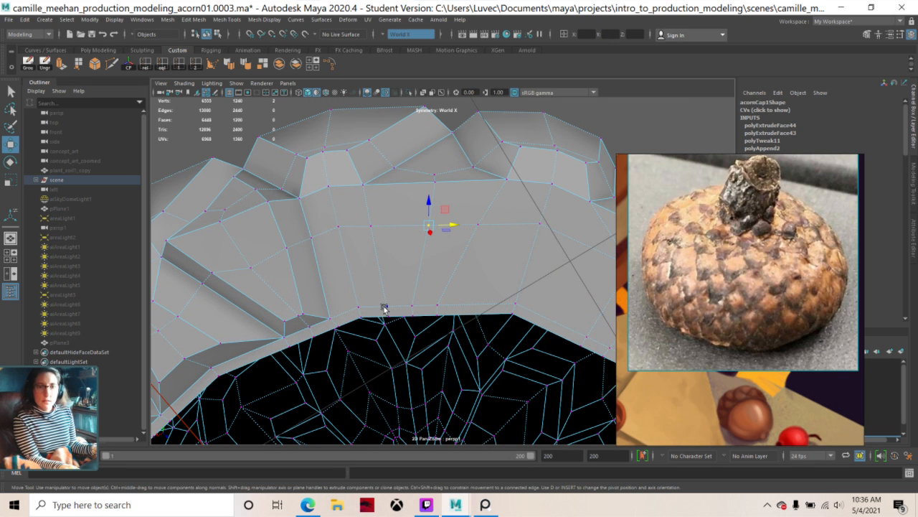
- Select the inner-loop vertex beside the cap opening, align the Move axis with the loop, and slide the vertex slightly away from the new scales
{"action": "left_click", "coordinate": [386, 307]}
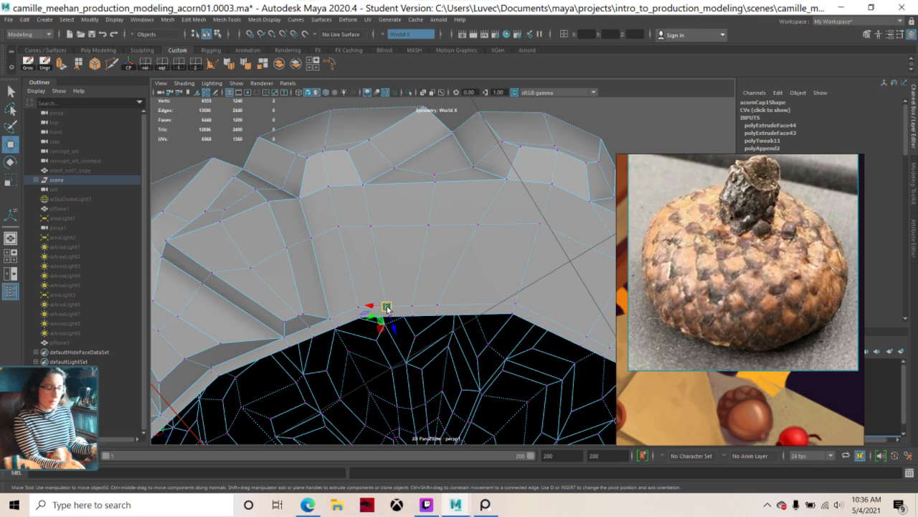
{"action": "key", "text": "d"}
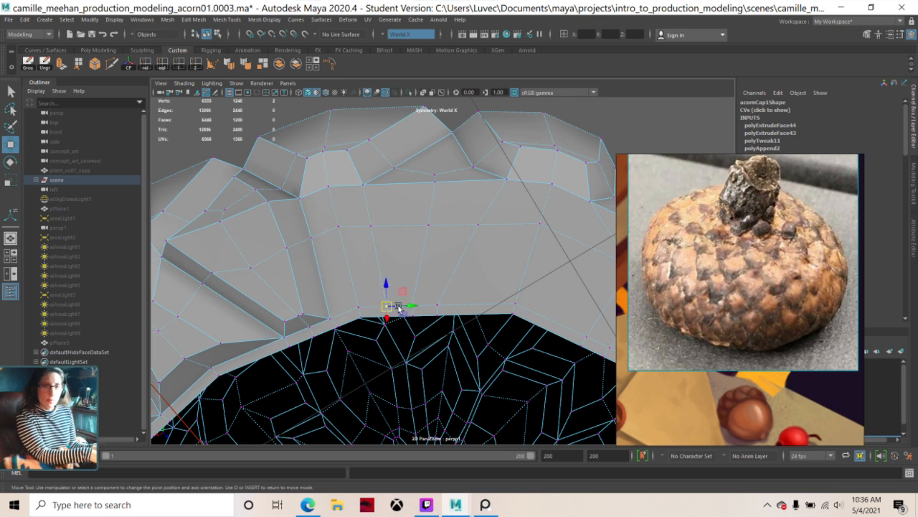
{"action": "key", "text": "e"}
{"action": "key", "text": "w"}
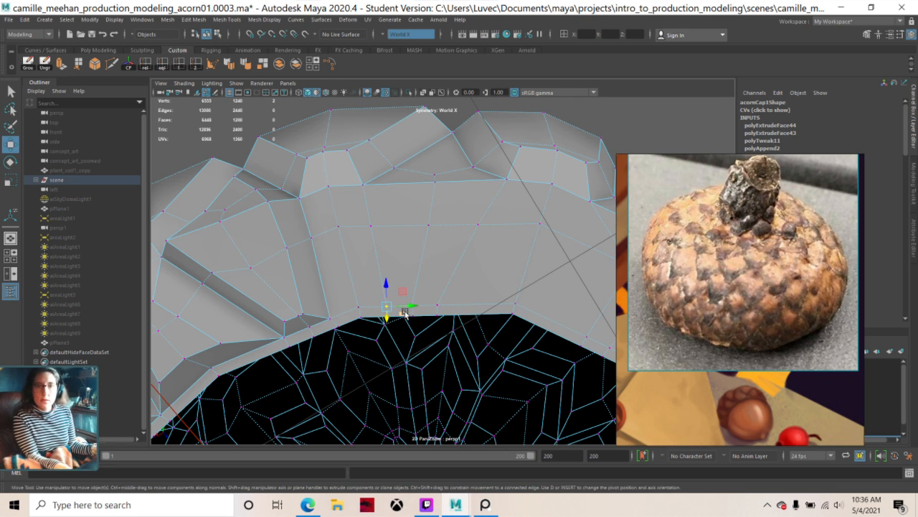
{"action": "left_click_drag", "start_coordinate": [410, 309], "coordinate": [416, 310]}
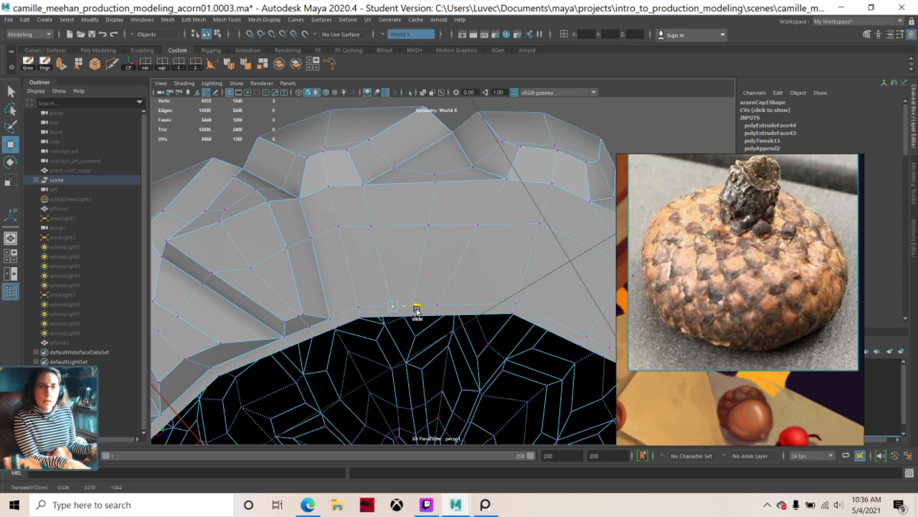
- Select the matching vertex on the opening's edge, check the rim from the side, and save the scene
{"action": "left_click", "coordinate": [370, 308]}
{"action": "left_click", "coordinate": [387, 318]}
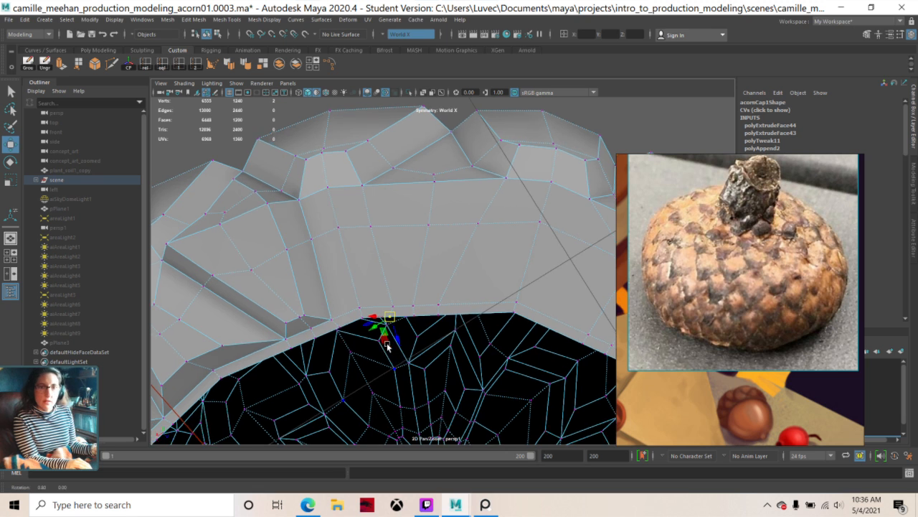
{"action": "left_click_drag", "start_coordinate": [392, 360], "coordinate": [376, 323], "text": "alt"}
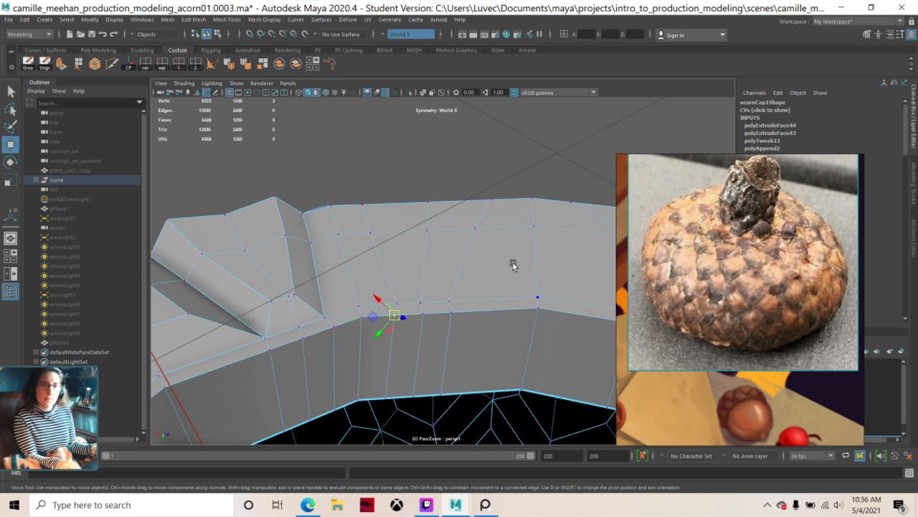
{"action": "left_click_drag", "start_coordinate": [510, 249], "coordinate": [508, 262], "text": "alt"}
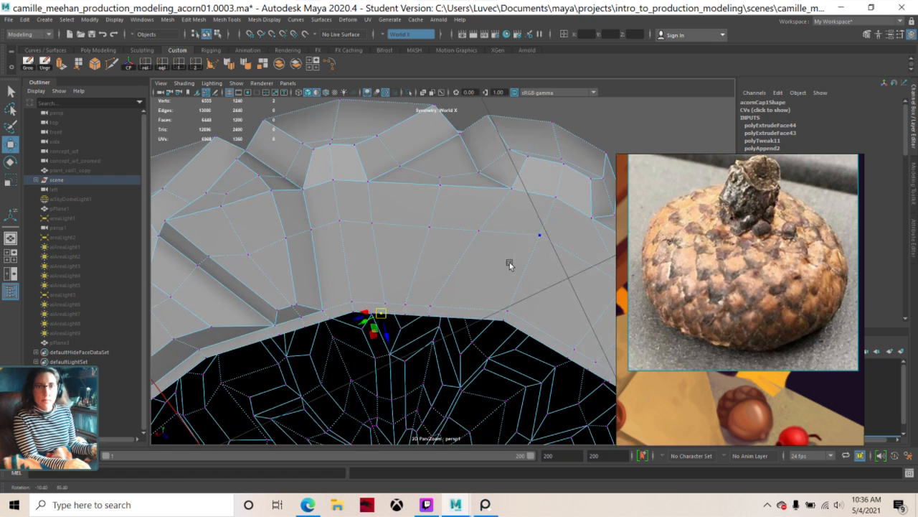
{"action": "key", "text": "ctrl+s"}
{"action": "left_click", "coordinate": [467, 261]}
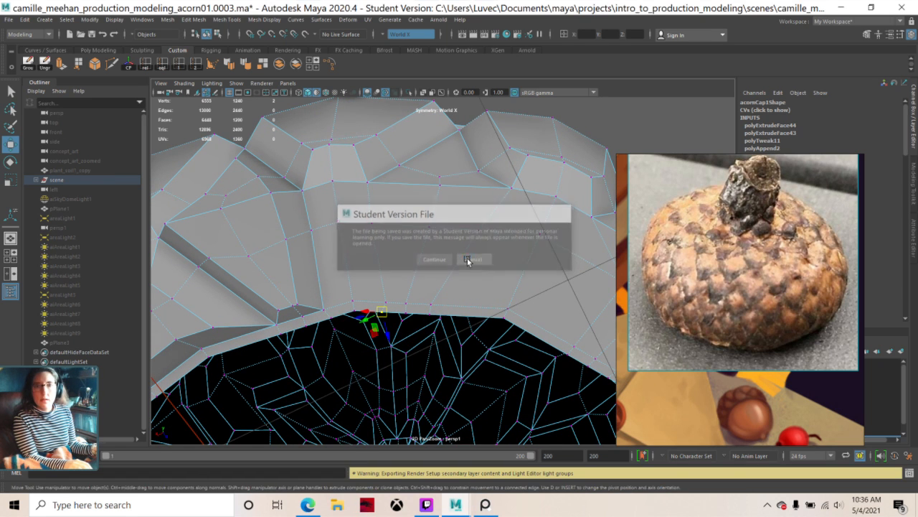
- Try to slide another inner-loop vertex farther along the rim, and undo the change
{"action": "left_click", "coordinate": [431, 304]}
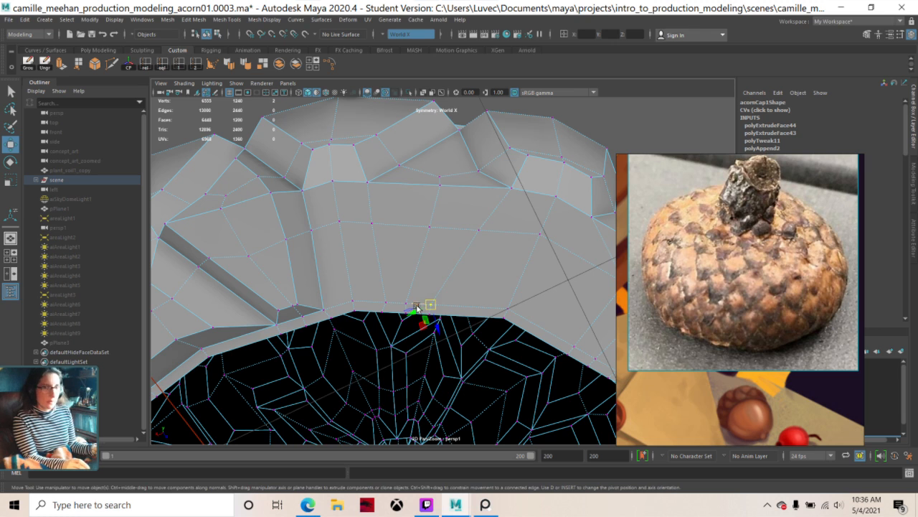
{"action": "left_click_drag", "start_coordinate": [418, 308], "coordinate": [426, 304]}
{"action": "key", "text": "ctrl+z"}
{"action": "scroll", "coordinate": [426, 226], "scroll_direction": "down", "scroll_amount": 3}
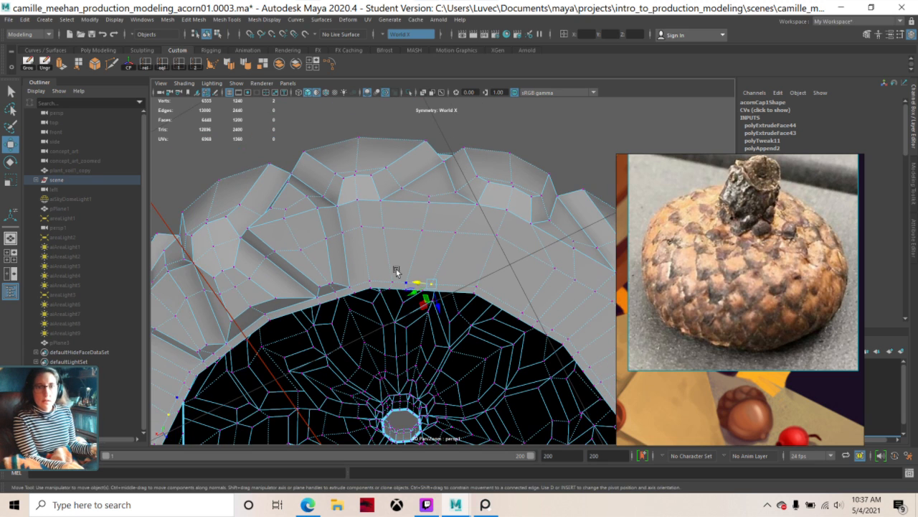
- Slide an inner-loop vertex and a middle-loop vertex along their edges to even out the spacing on the underside rim
{"action": "left_click_drag", "start_coordinate": [394, 283], "coordinate": [374, 284]}
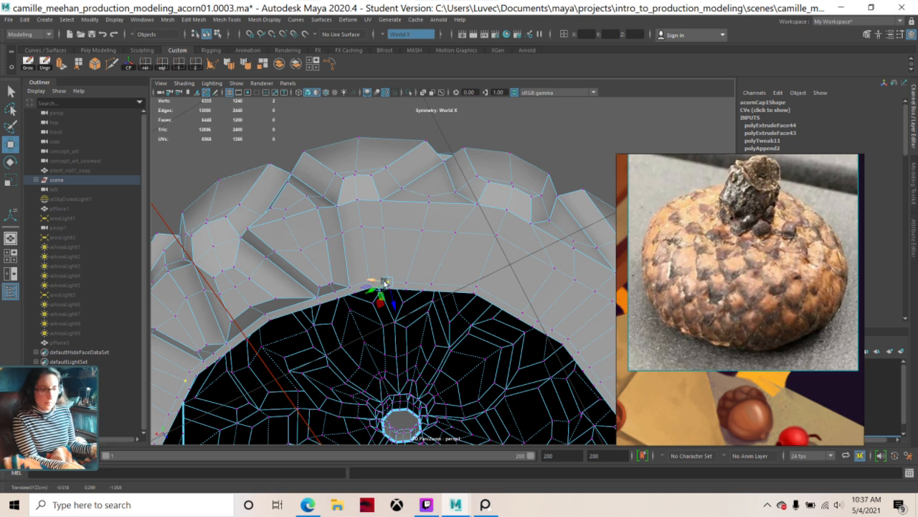
{"action": "left_click", "coordinate": [457, 236]}
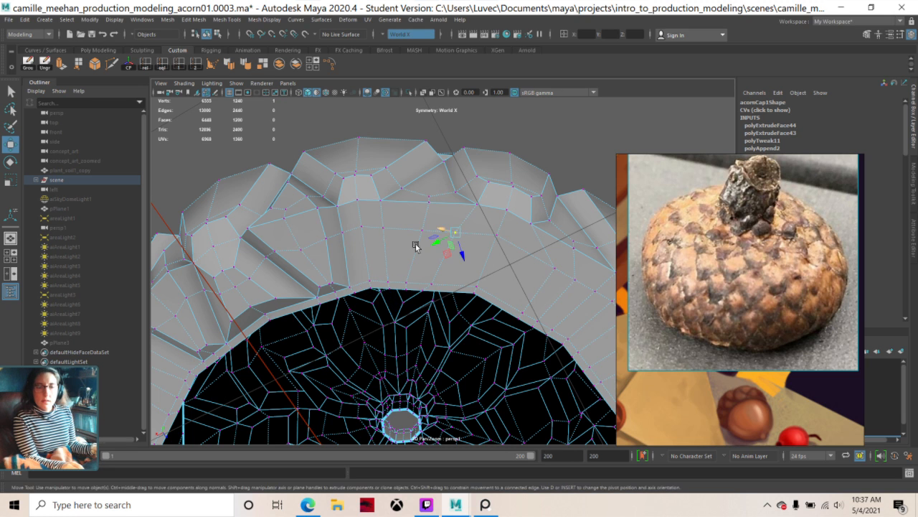
{"action": "left_click_drag", "start_coordinate": [443, 230], "coordinate": [445, 229], "text": "ctrl+shift"}
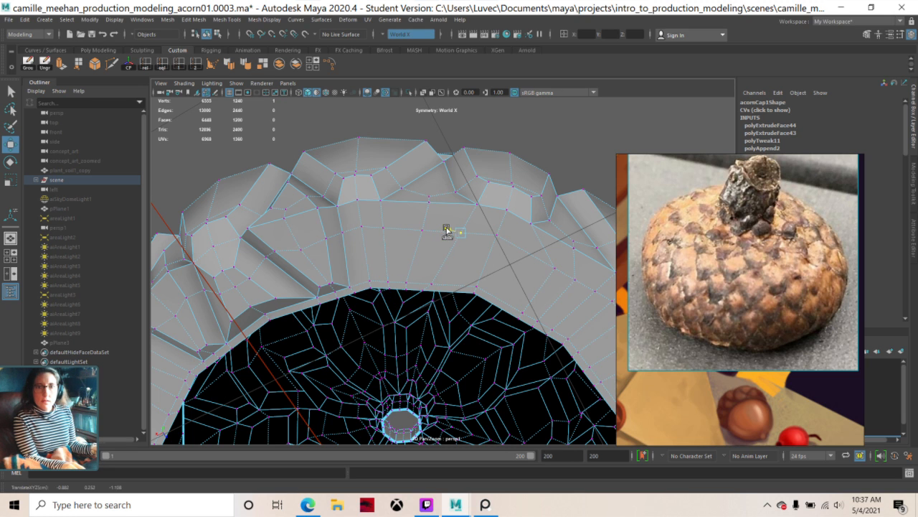
- Switch to face selection and select the two-column strip of underside rim faces running from the bottom scale's tip to the opening
{"action": "mouse_move", "coordinate": [383, 213]}
{"action": "left_mouse_down", "text": "alt"}
{"action": "mouse_move", "coordinate": [352, 236]}
{"action": "mouse_move", "coordinate": [385, 266]}
{"action": "mouse_move", "coordinate": [395, 250]}
{"action": "mouse_move", "coordinate": [371, 227]}
{"action": "left_mouse_up", "text": "alt"}
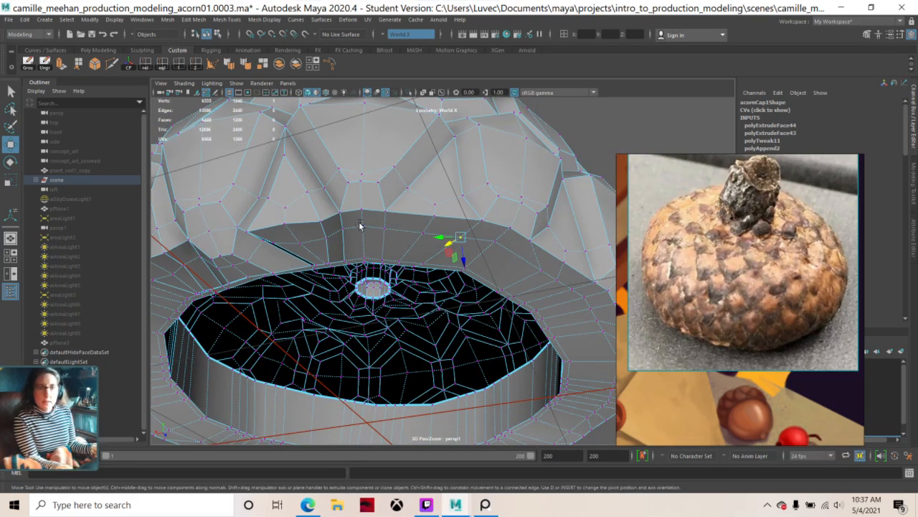
{"action": "right_click_drag", "start_coordinate": [360, 226], "coordinate": [354, 259]}
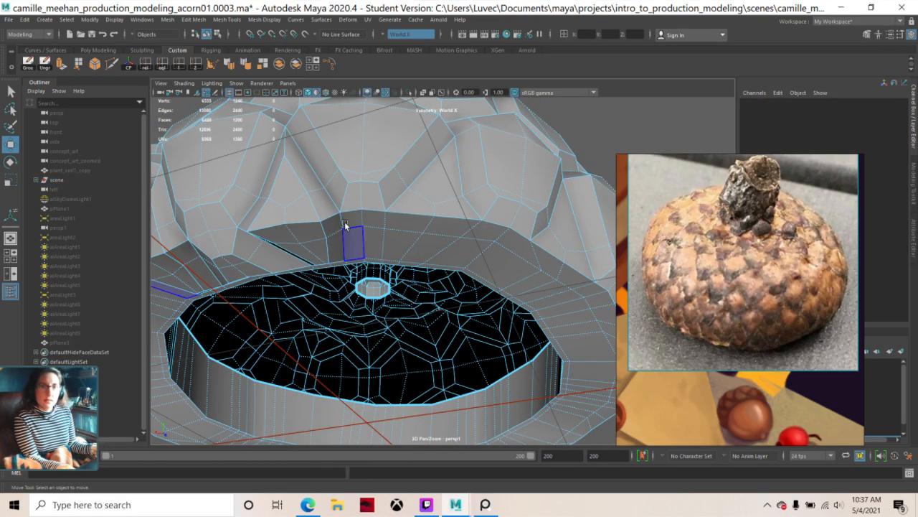
{"action": "left_click", "coordinate": [345, 226]}
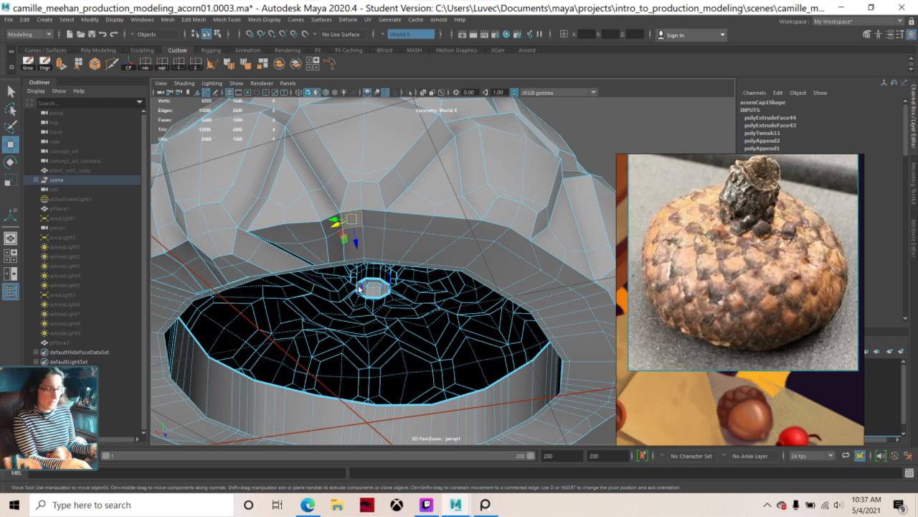
{"action": "left_click_drag", "start_coordinate": [383, 275], "coordinate": [369, 237], "text": "alt"}
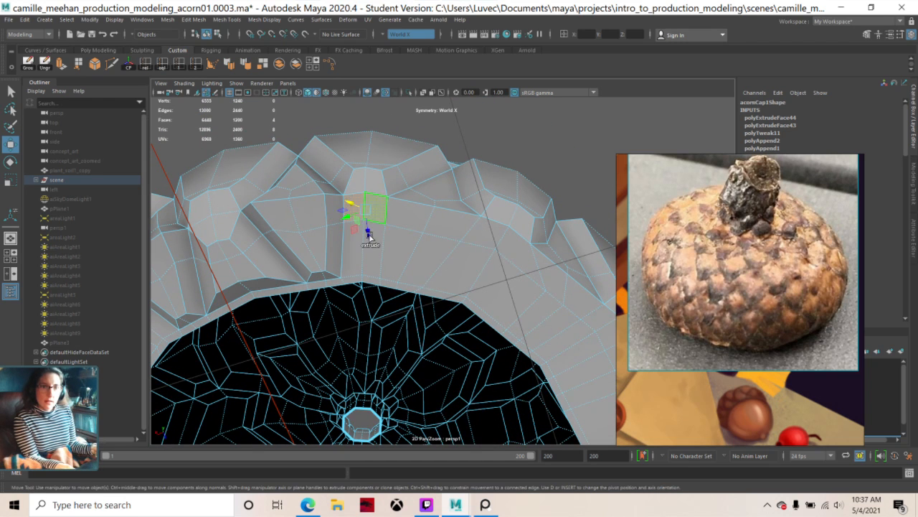
{"action": "left_click", "coordinate": [374, 249], "text": "shift"}
{"action": "left_click", "coordinate": [349, 254], "text": "shift"}
{"action": "left_click", "coordinate": [352, 253], "text": "shift"}
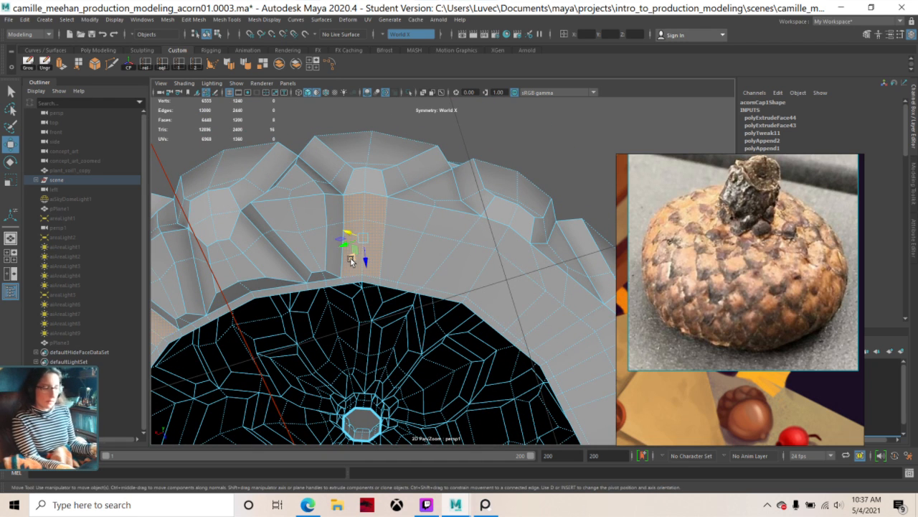
- Extrude the selected rim faces with a thickness of 0.063 and an offset of 0.038
{"action": "key", "text": "ctrl+e"}
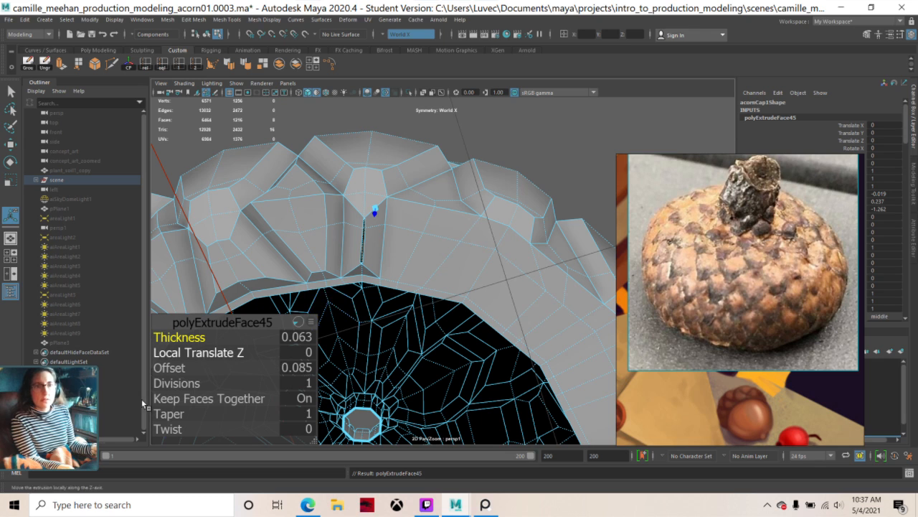
{"action": "left_click", "coordinate": [170, 367]}
{"action": "middle_click_drag", "start_coordinate": [169, 368], "coordinate": [150, 389]}
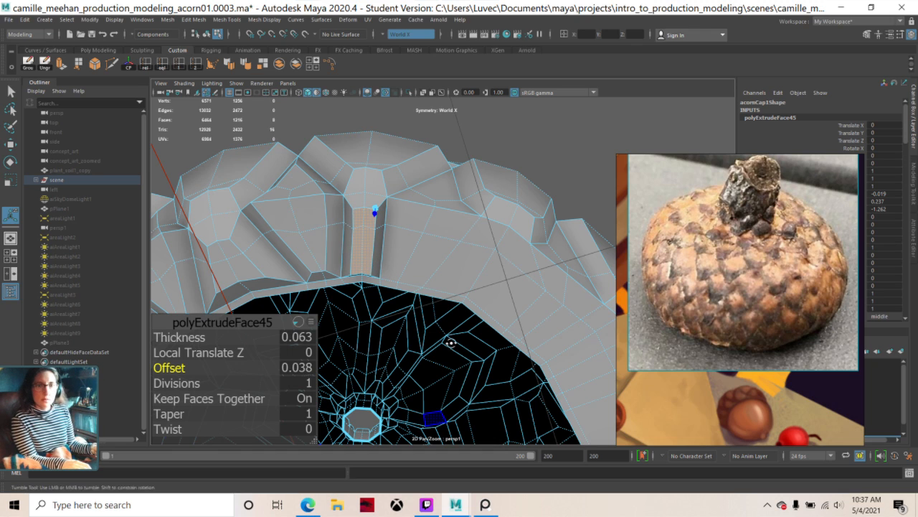
{"action": "left_click_drag", "start_coordinate": [451, 338], "coordinate": [444, 393], "text": "alt"}
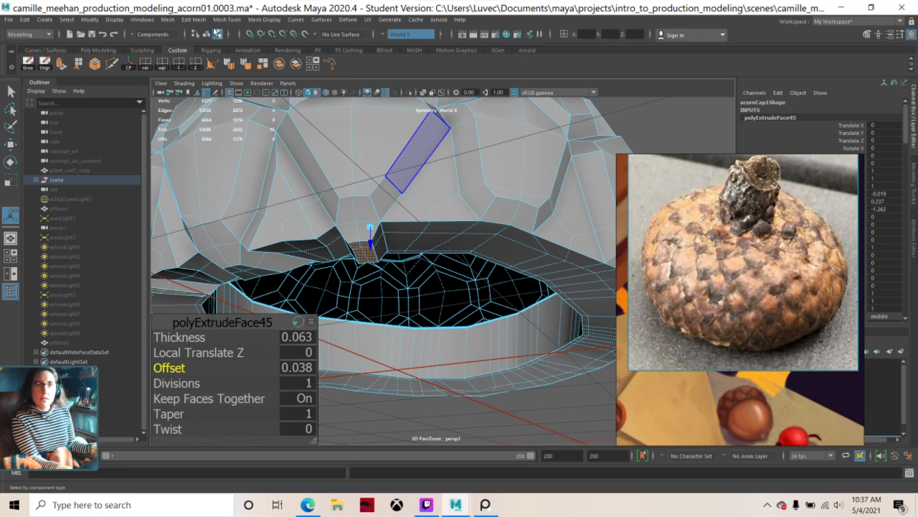
- Set the offset in the Extrude Face options to 0.038, apply it, and undo the resulting extra extrusion
{"action": "left_click", "coordinate": [225, 20]}
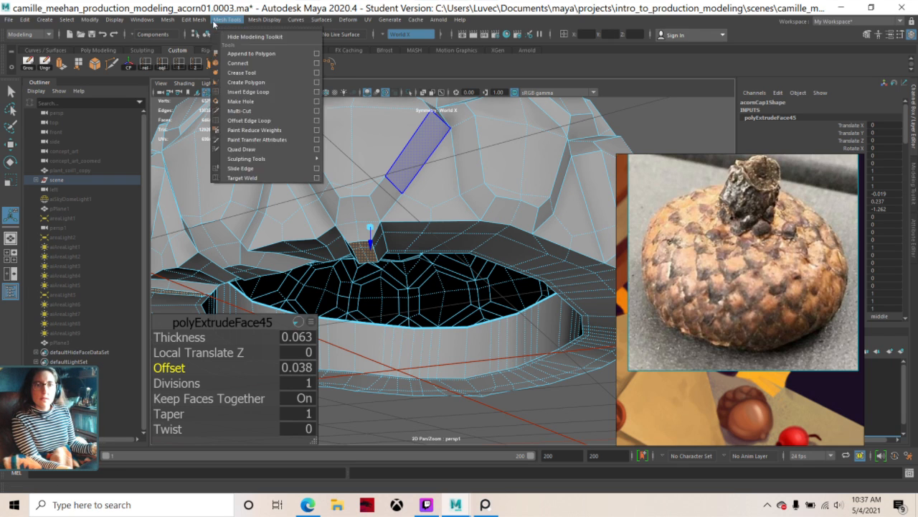
{"action": "mouse_move", "coordinate": [204, 22]}
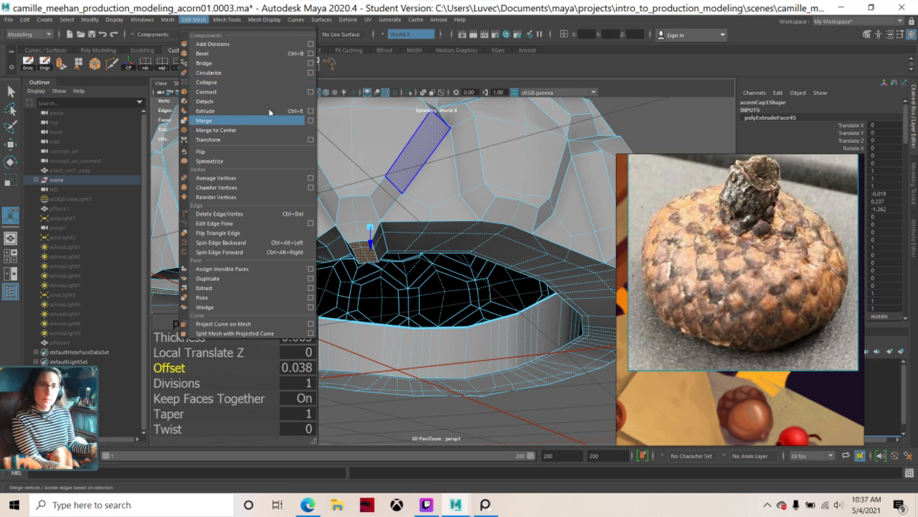
{"action": "left_click", "coordinate": [310, 111]}
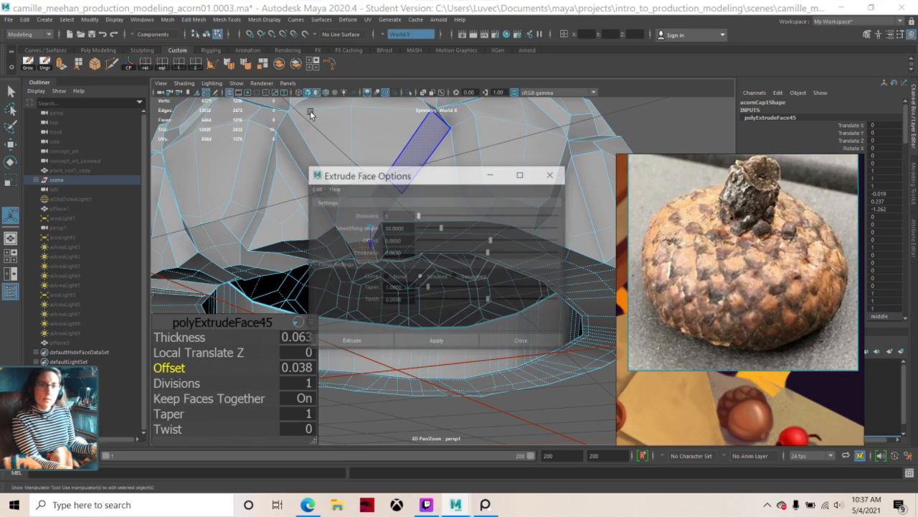
{"action": "double_click", "coordinate": [393, 241]}
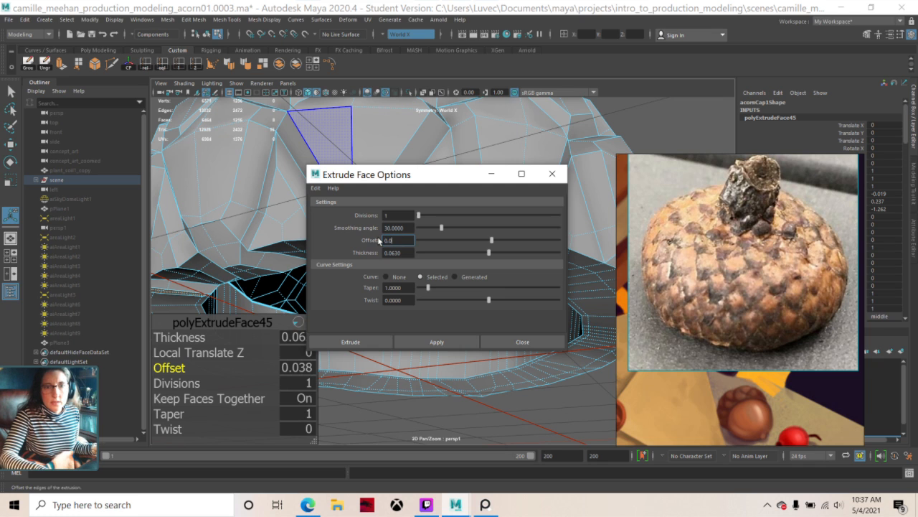
{"action": "left_click", "coordinate": [437, 342]}
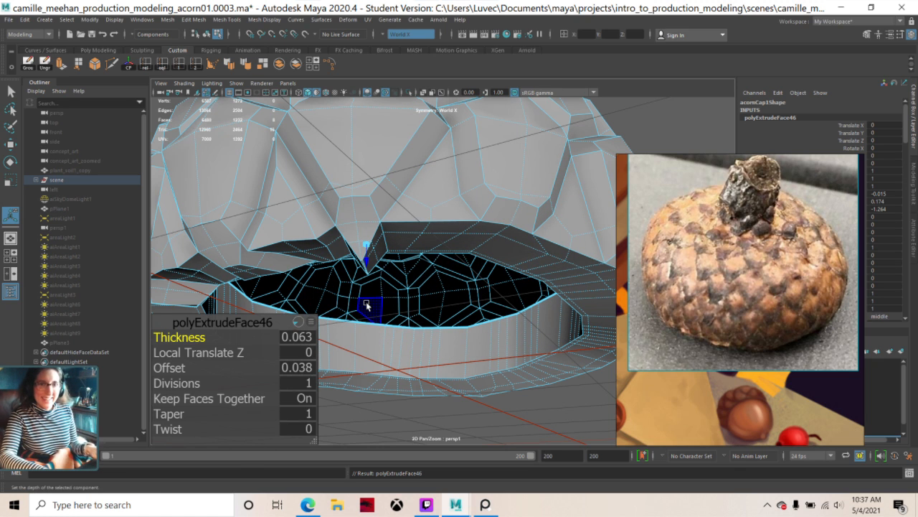
{"action": "key", "text": "ctrl+z"}
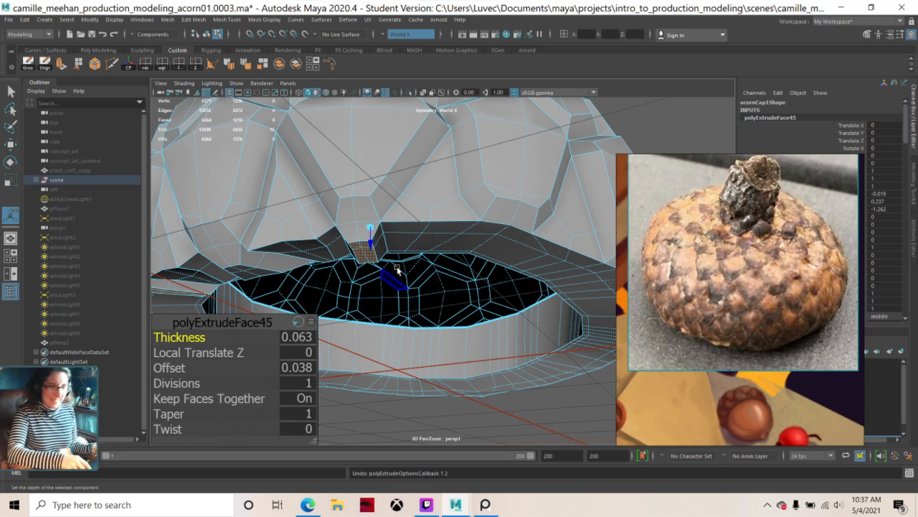
{"action": "left_click_drag", "start_coordinate": [394, 279], "coordinate": [471, 199], "text": "alt"}
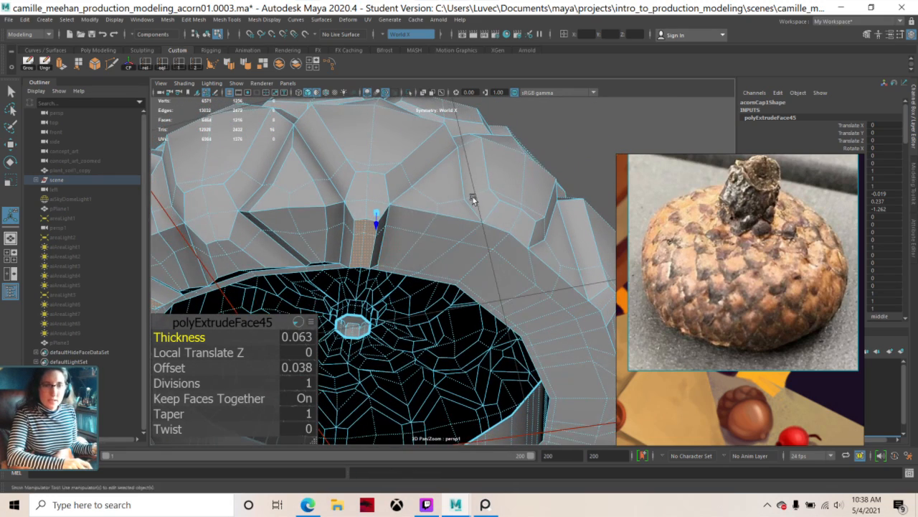
- Extrude the pointed group of faces beside the narrow extruded scale at the cap's rim, with thickness 0.063 and offset 0.038
{"action": "left_click_drag", "start_coordinate": [564, 173], "coordinate": [416, 271], "text": "alt"}
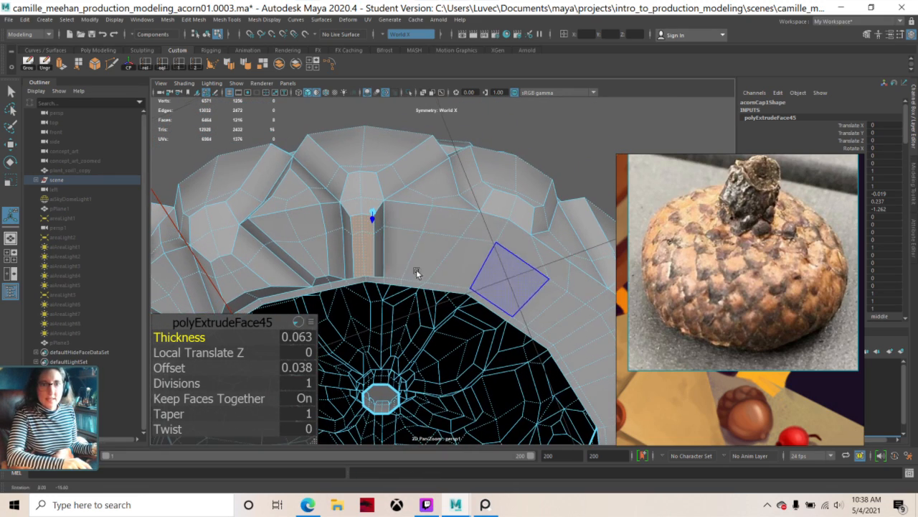
{"action": "left_click", "coordinate": [431, 183]}
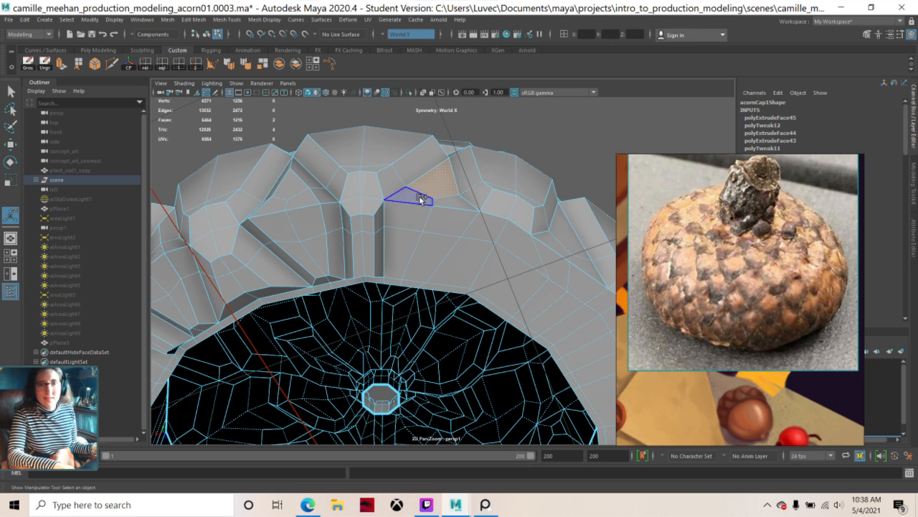
{"action": "double_click", "coordinate": [445, 211], "text": "shift"}
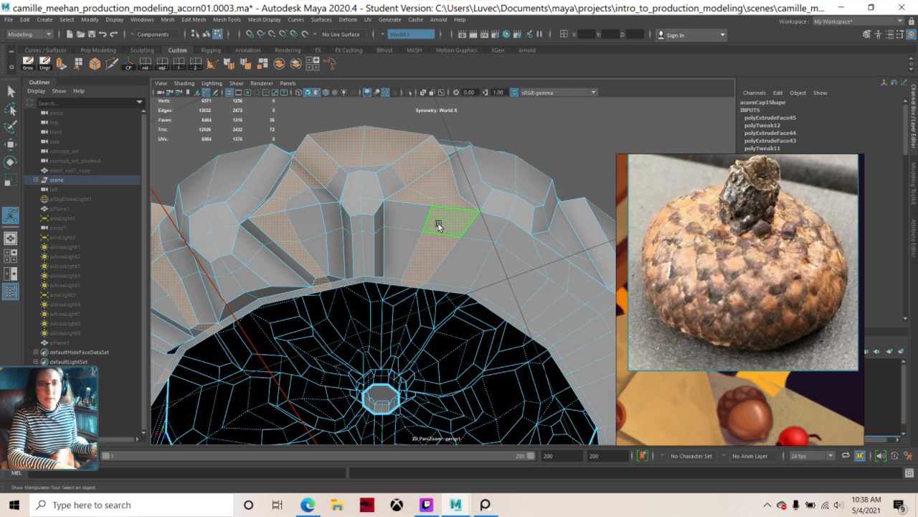
{"action": "left_click", "coordinate": [419, 274]}
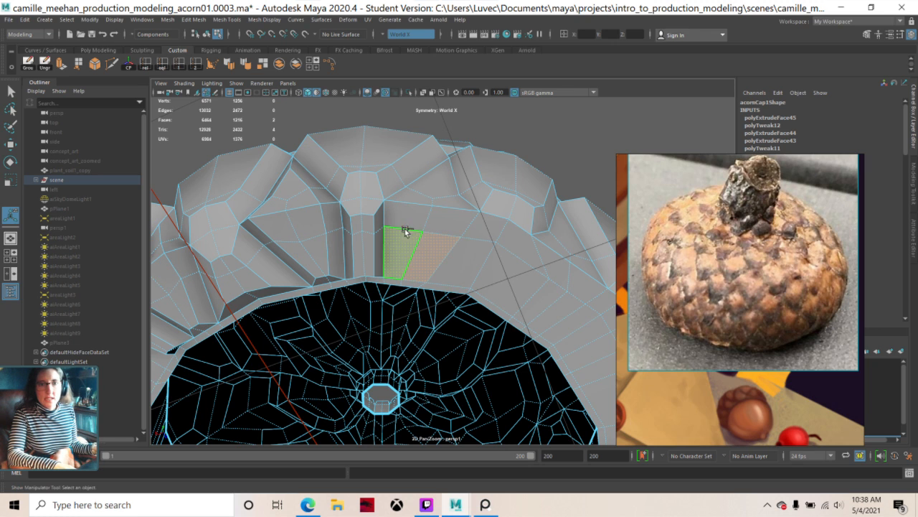
{"action": "left_click", "coordinate": [440, 222], "text": "shift"}
{"action": "left_click", "coordinate": [452, 201], "text": "shift"}
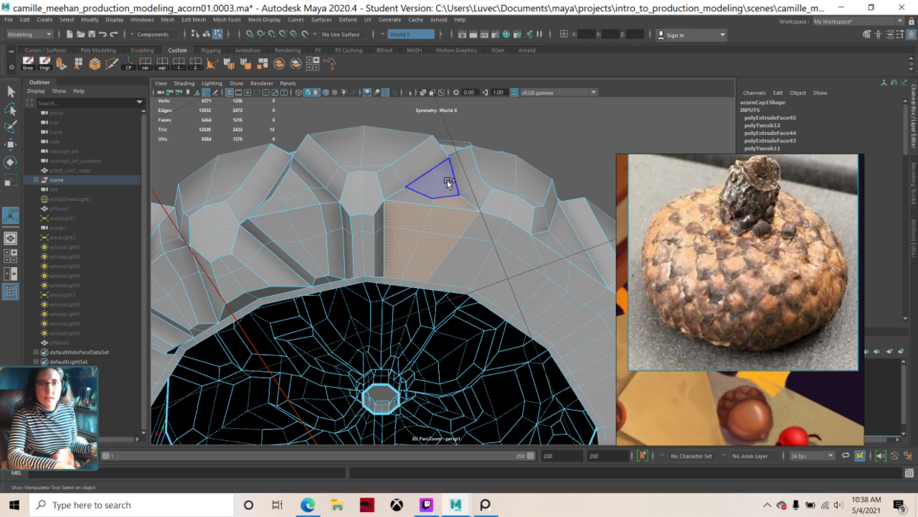
{"action": "left_click", "coordinate": [448, 182], "text": "shift"}
{"action": "left_click", "coordinate": [413, 201], "text": "shift"}
{"action": "left_click_drag", "start_coordinate": [411, 228], "coordinate": [404, 313], "text": "alt"}
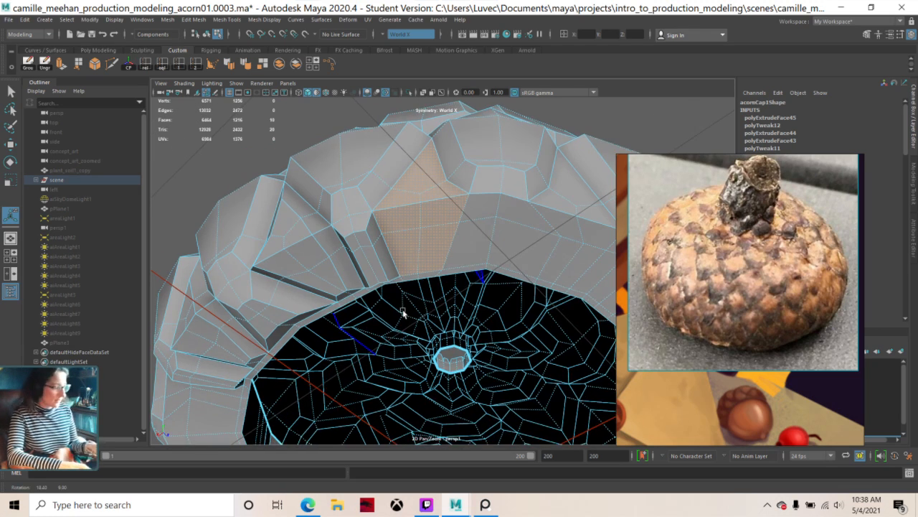
{"action": "key", "text": "ctrl+e"}
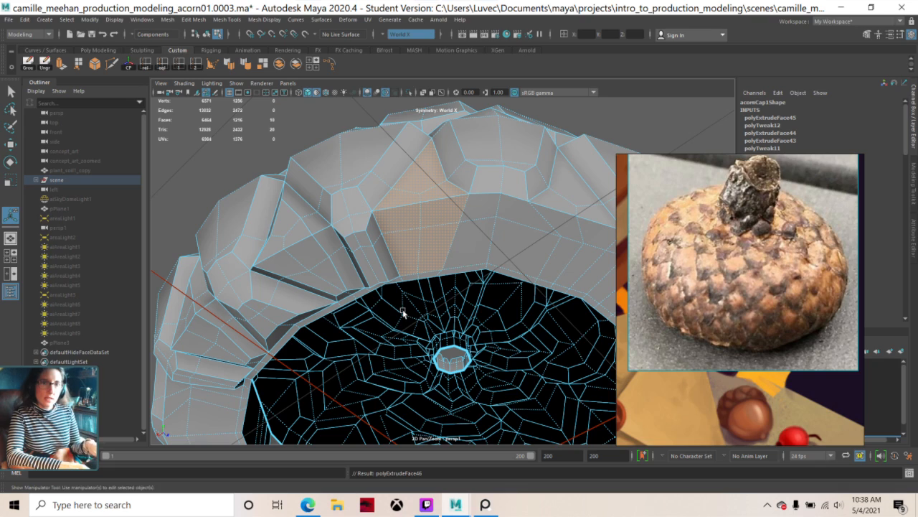
- Undo the extrusion of the pointed face group along with its face selections
{"action": "left_click_drag", "start_coordinate": [403, 313], "coordinate": [444, 290], "text": "alt"}
{"action": "scroll", "coordinate": [431, 253], "scroll_direction": "down", "scroll_amount": 4}
{"action": "scroll", "coordinate": [379, 254], "scroll_direction": "down", "scroll_amount": 3}
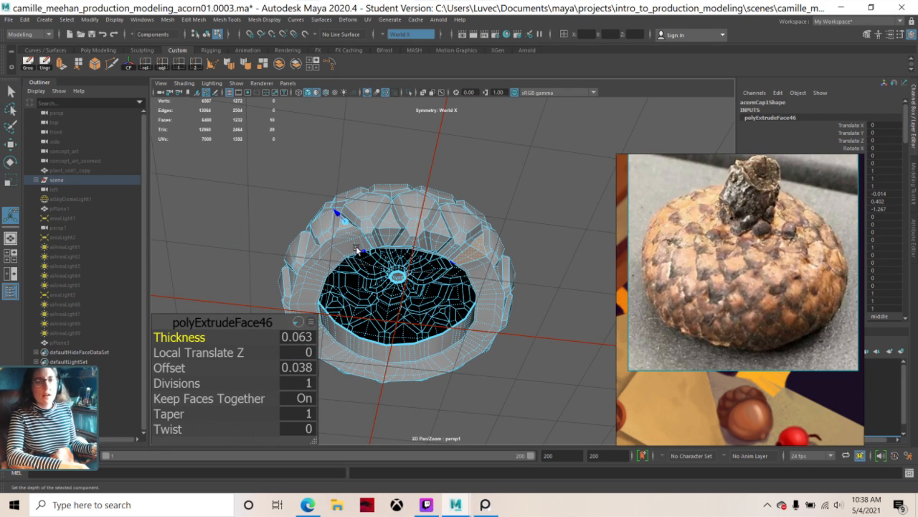
{"action": "scroll", "coordinate": [378, 275], "scroll_direction": "up", "scroll_amount": 3}
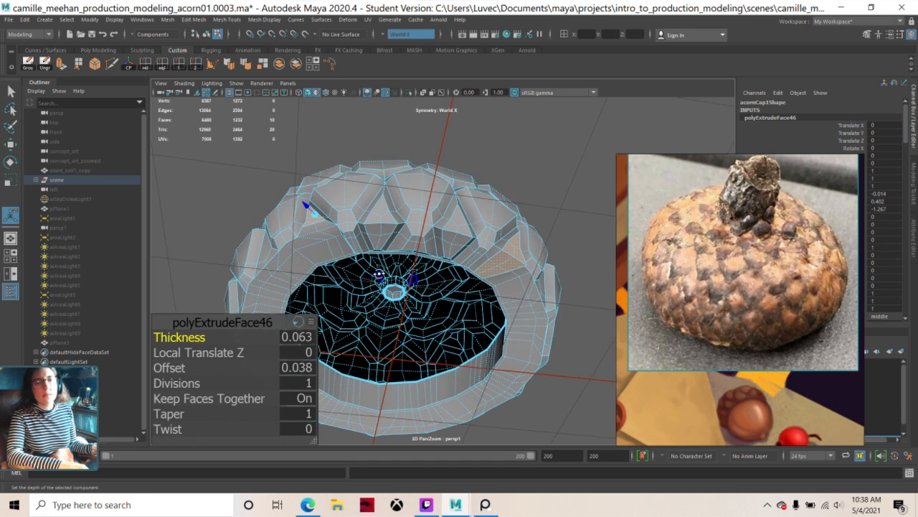
{"action": "left_click_drag", "start_coordinate": [378, 275], "coordinate": [368, 252], "text": "alt"}
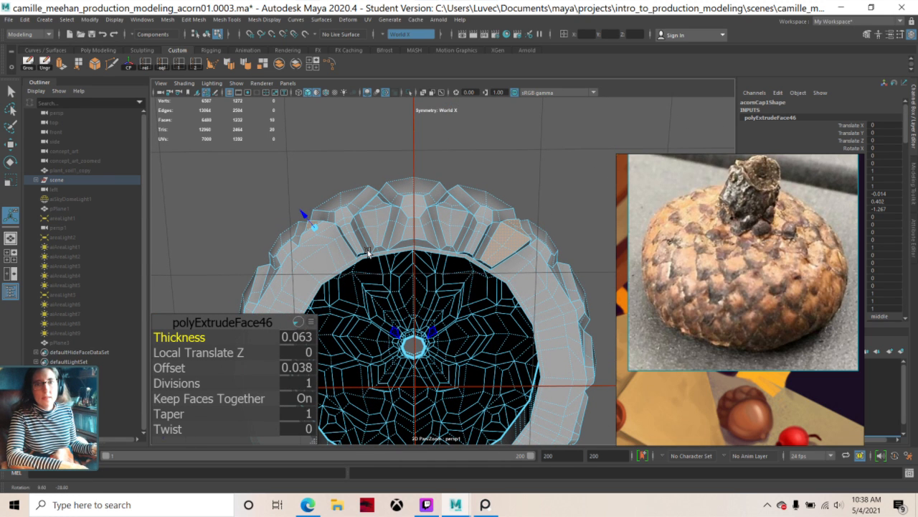
{"action": "left_click_drag", "start_coordinate": [368, 253], "coordinate": [368, 252], "text": "alt"}
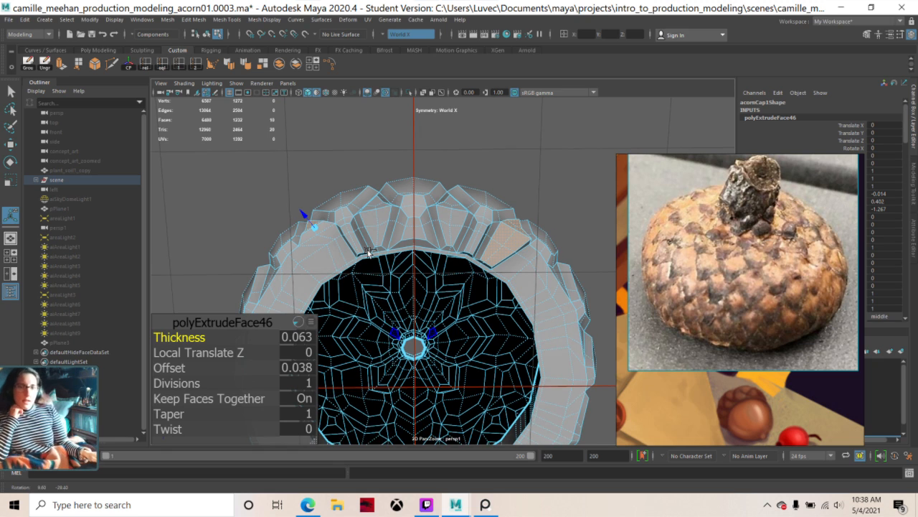
{"action": "key", "text": "ctrl+z"}
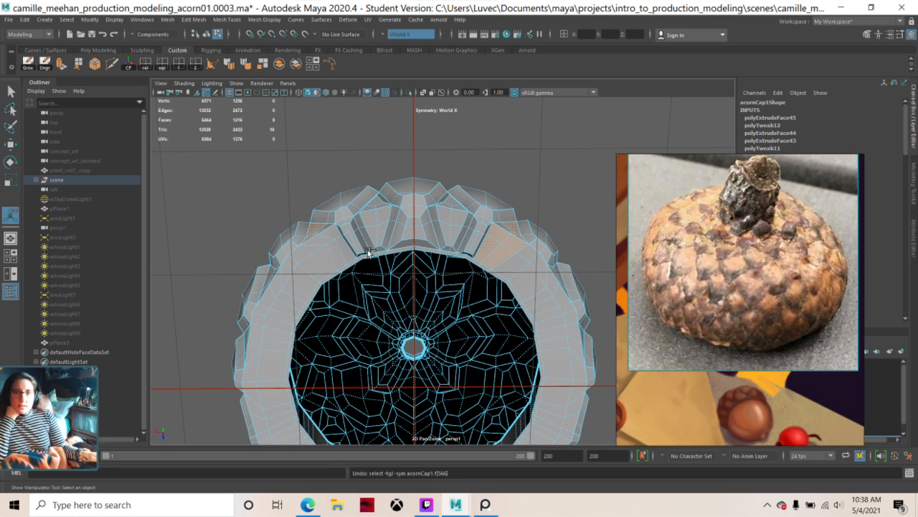
{"action": "key", "text": "ctrl+z"}
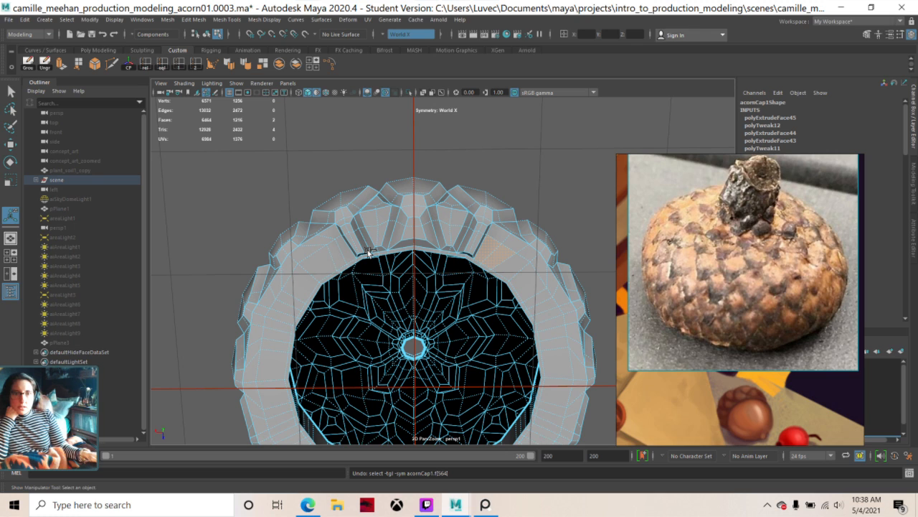
{"action": "key", "text": "ctrl+z"}
{"action": "key", "text": "ctrl+z"}
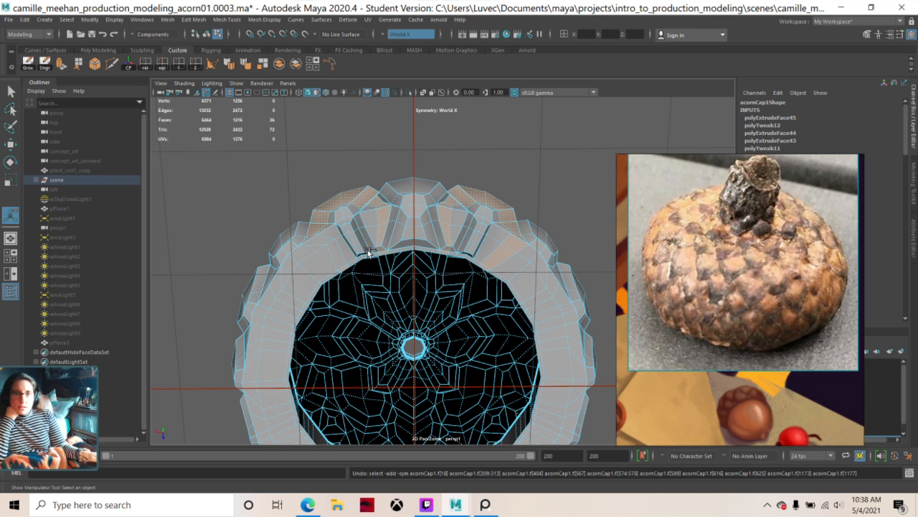
{"action": "key", "text": "ctrl+z"}
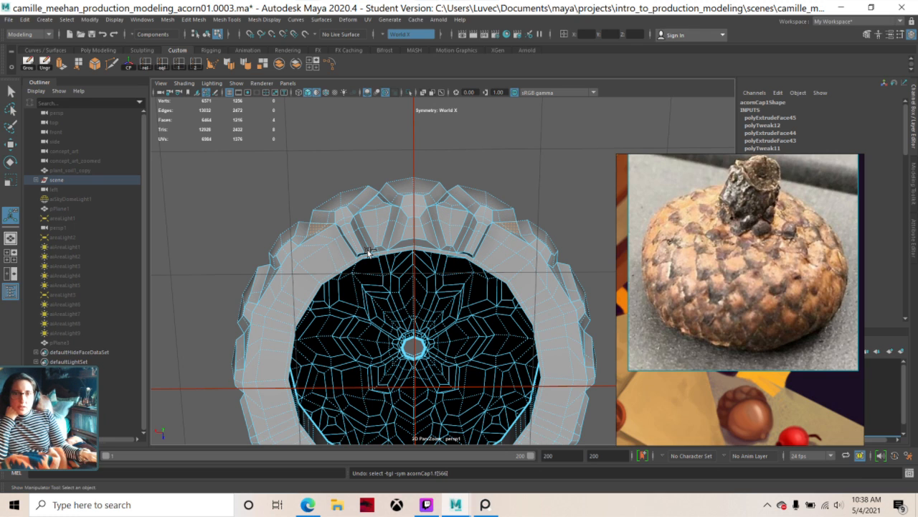
{"action": "key", "text": "ctrl+z"}
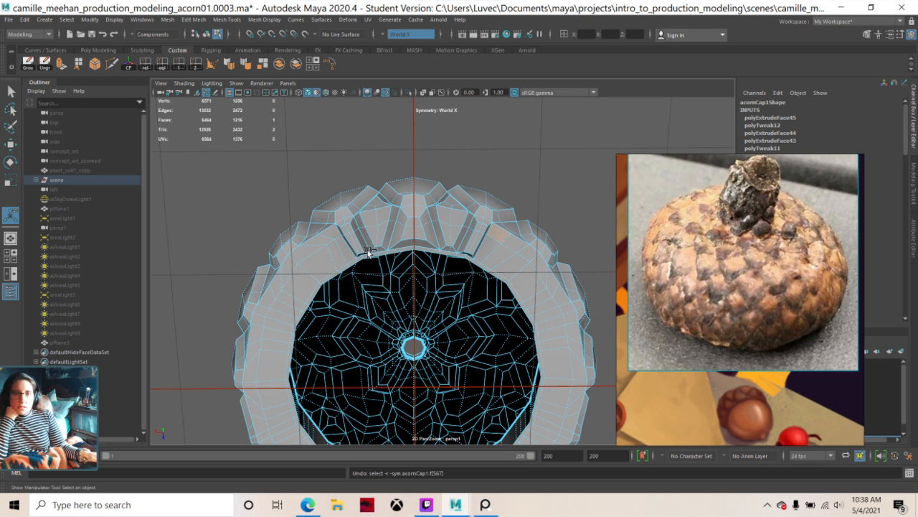
- Undo the narrow scale's extrusion and the preceding vertex moves near the cap's inner rim
{"action": "key", "text": "ctrl+e"}
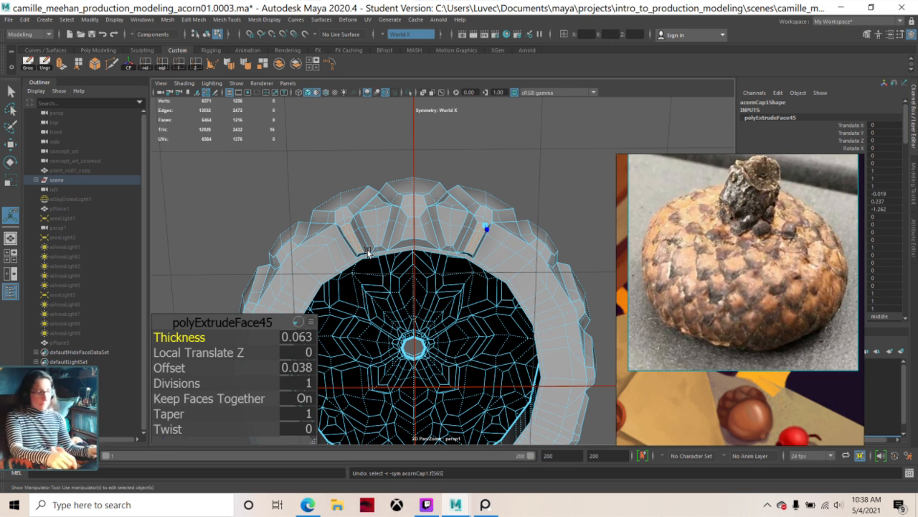
{"action": "key", "text": "ctrl+z"}
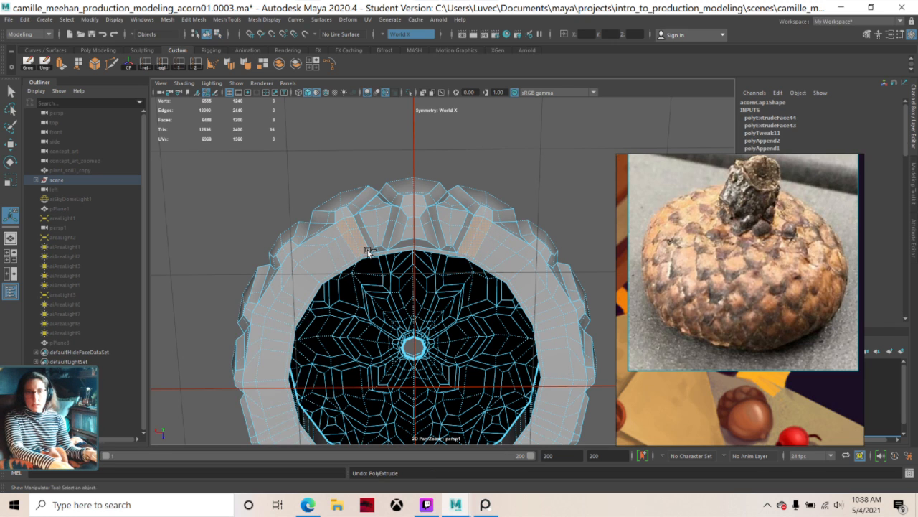
{"action": "key", "text": "ctrl+z"}
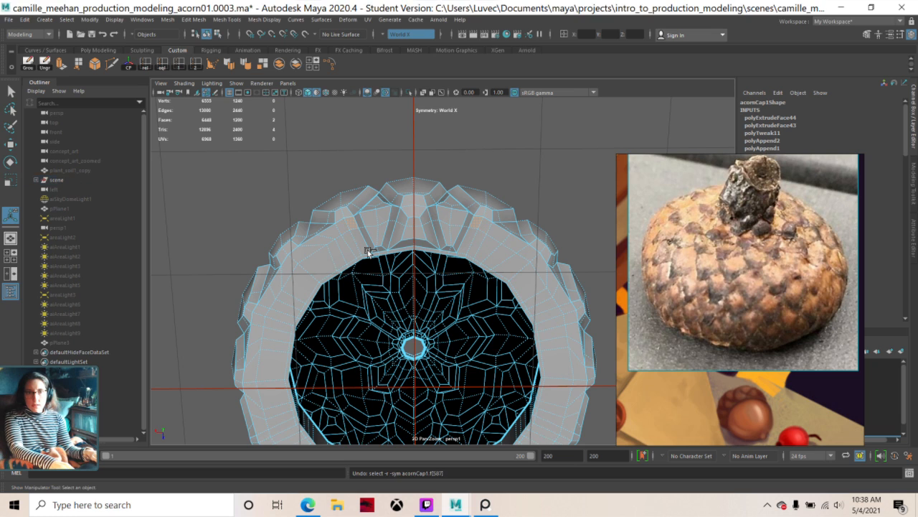
{"action": "key", "text": "ctrl+z"}
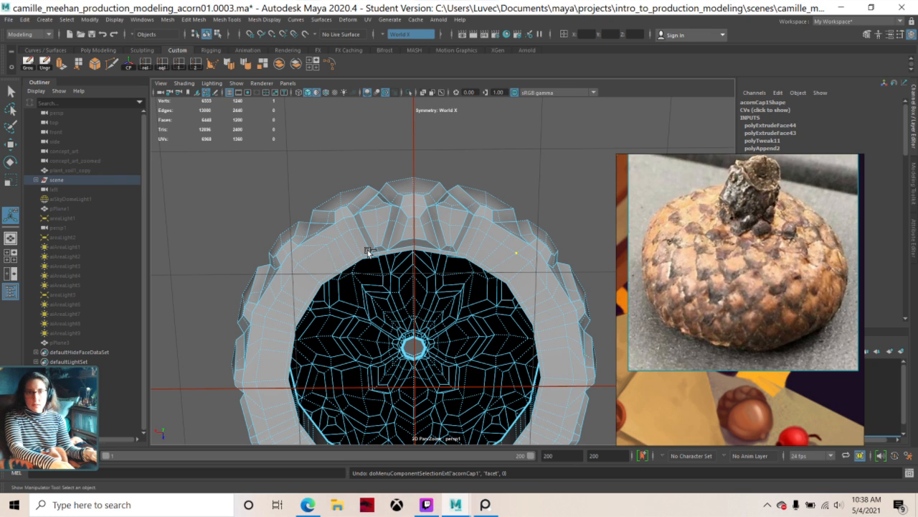
{"action": "key", "text": "ctrl+z"}
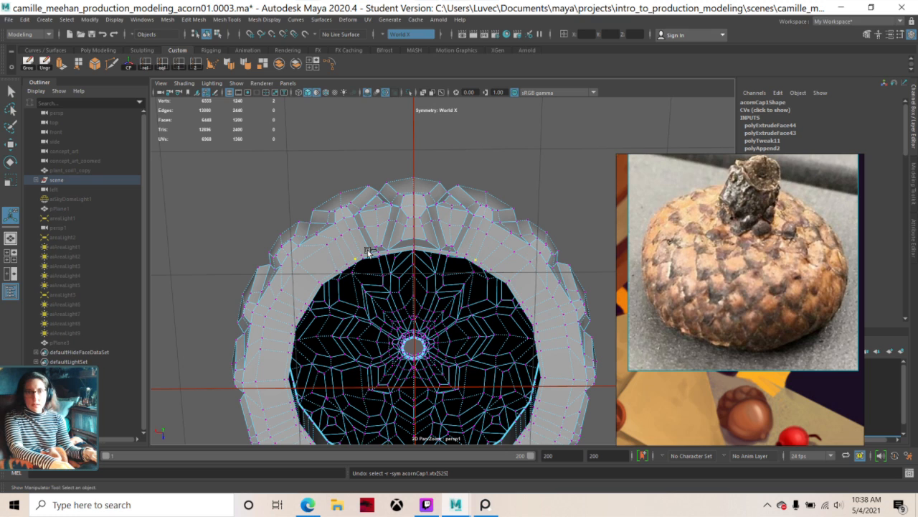
{"action": "key", "text": "ctrl+z"}
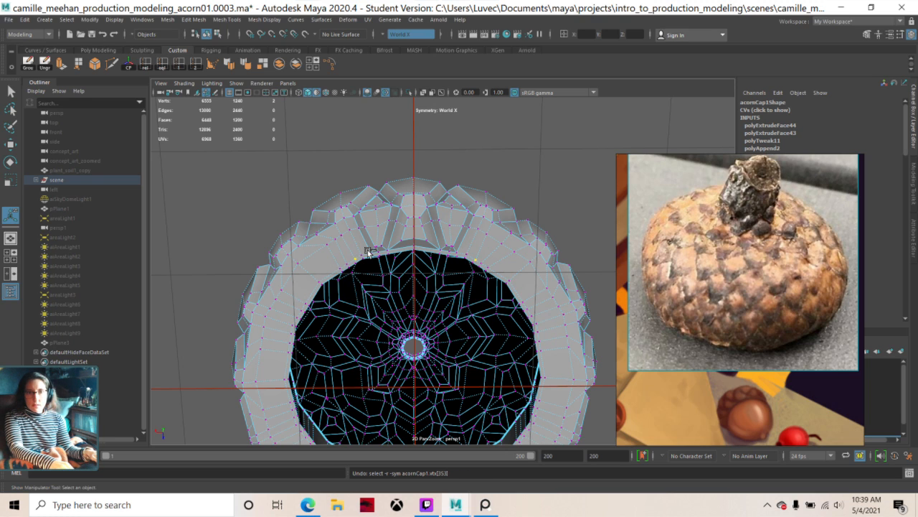
{"action": "key", "text": "ctrl+z"}
{"action": "key", "text": "ctrl+z"}
{"action": "key", "text": "ctrl+z"}
{"action": "key", "text": "ctrl+z"}
{"action": "key", "text": "ctrl+z"}
{"action": "key", "text": "ctrl+z"}
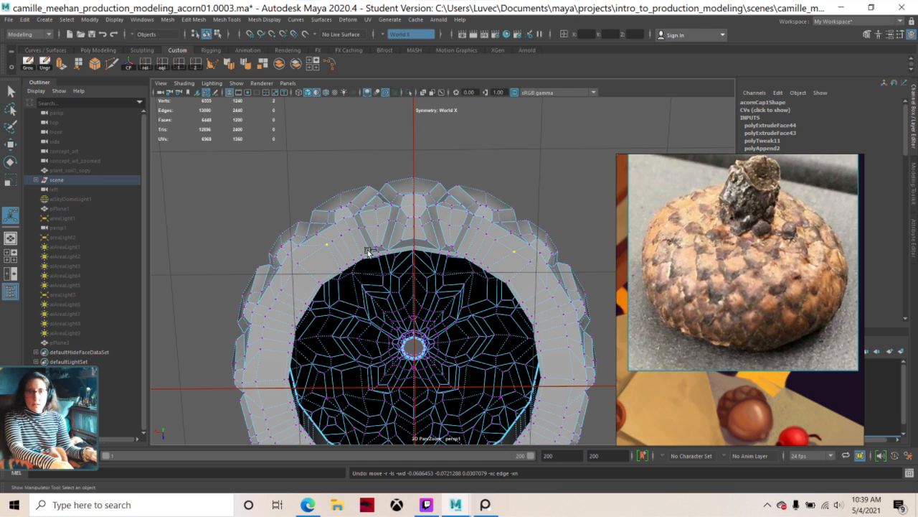
{"action": "key", "text": "ctrl+z"}
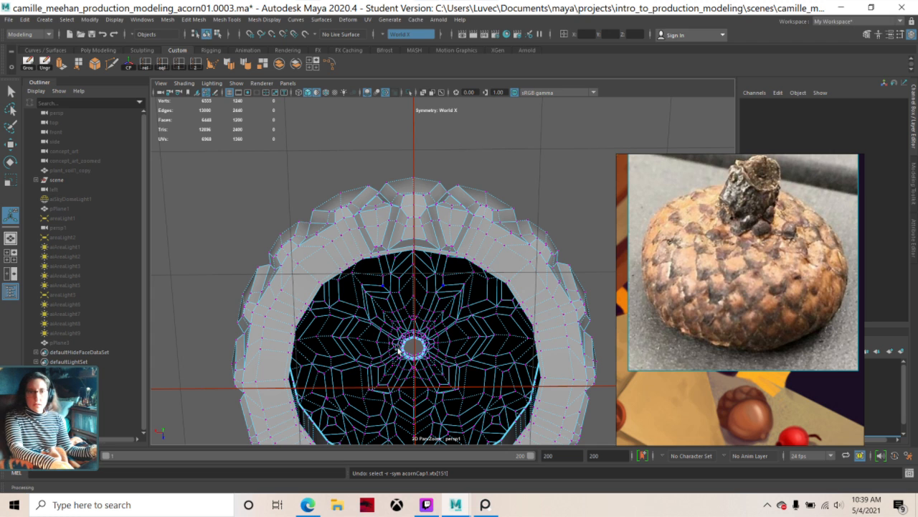
- Select the vertex in the band beside the cap opening for moving and align the move axis with its adjoining edge
{"action": "scroll", "coordinate": [406, 337], "scroll_direction": "up", "scroll_amount": 3}
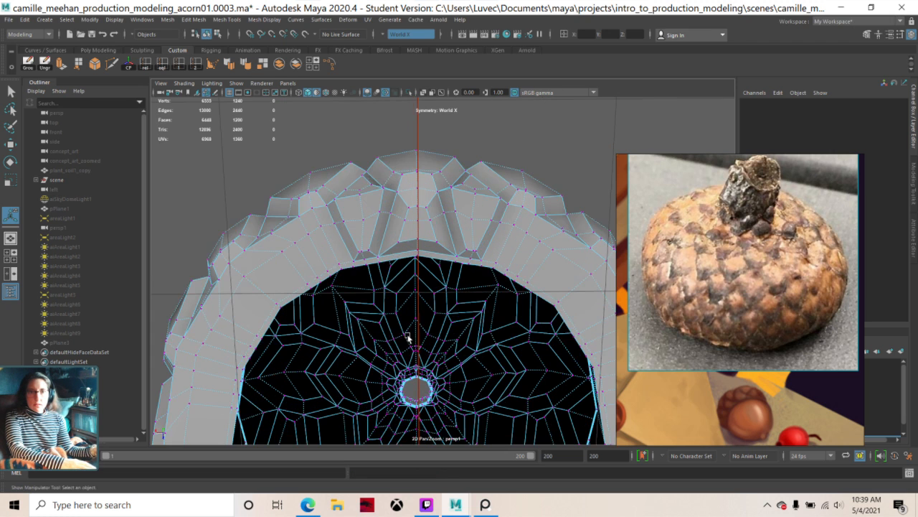
{"action": "middle_click_drag", "start_coordinate": [426, 299], "coordinate": [394, 272]}
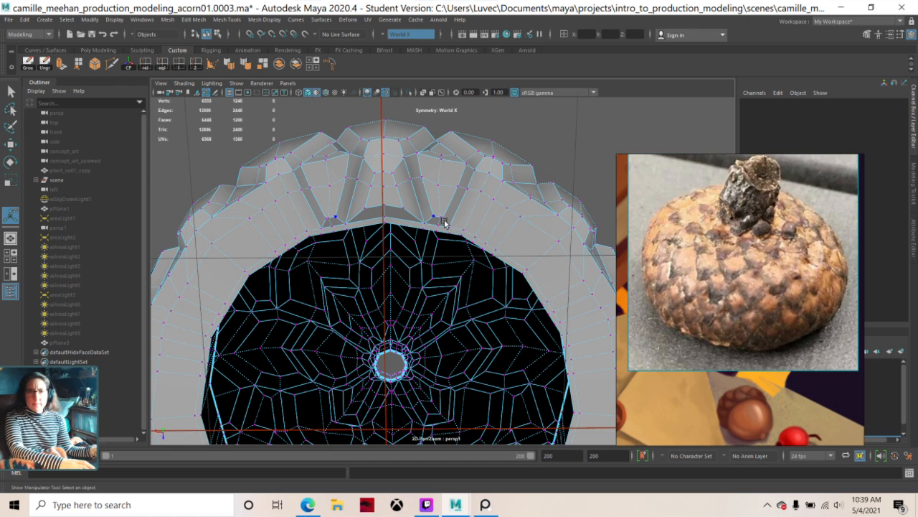
{"action": "right_click_drag", "start_coordinate": [504, 202], "coordinate": [467, 205]}
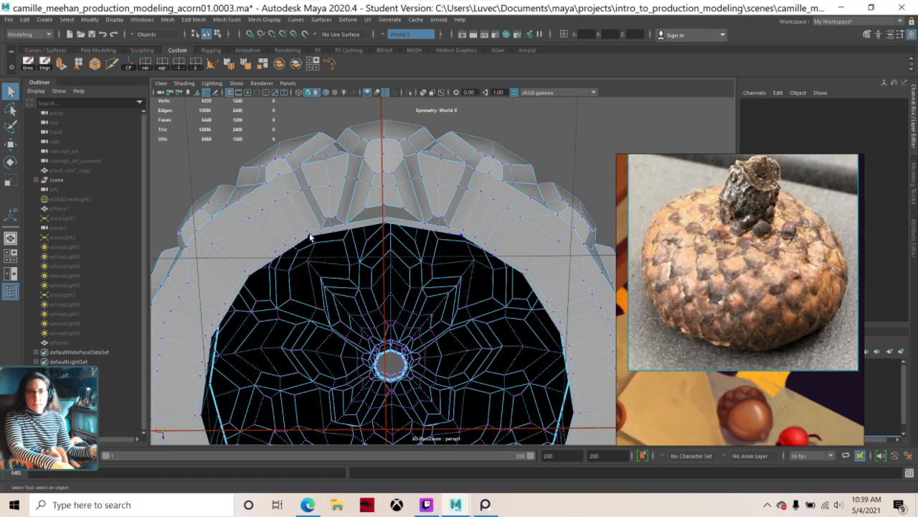
{"action": "left_click", "coordinate": [249, 220]}
{"action": "key", "text": "w"}
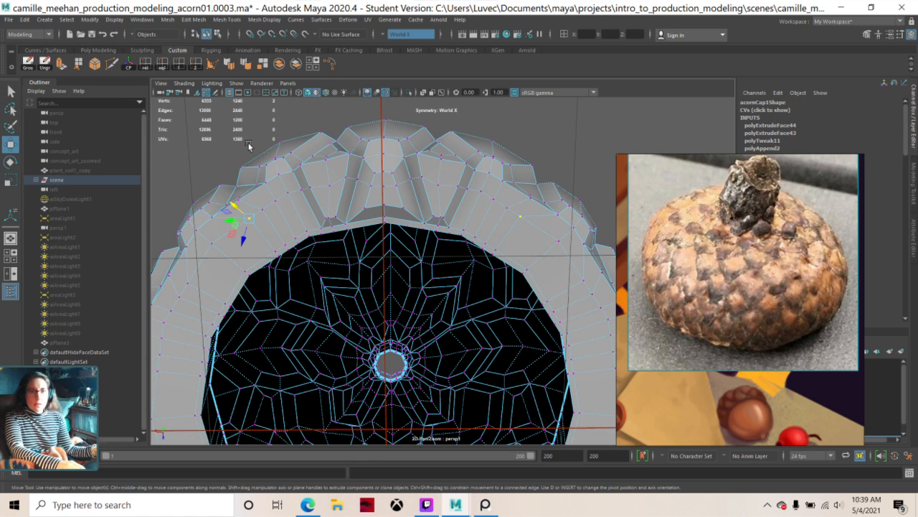
{"action": "key", "text": "d"}
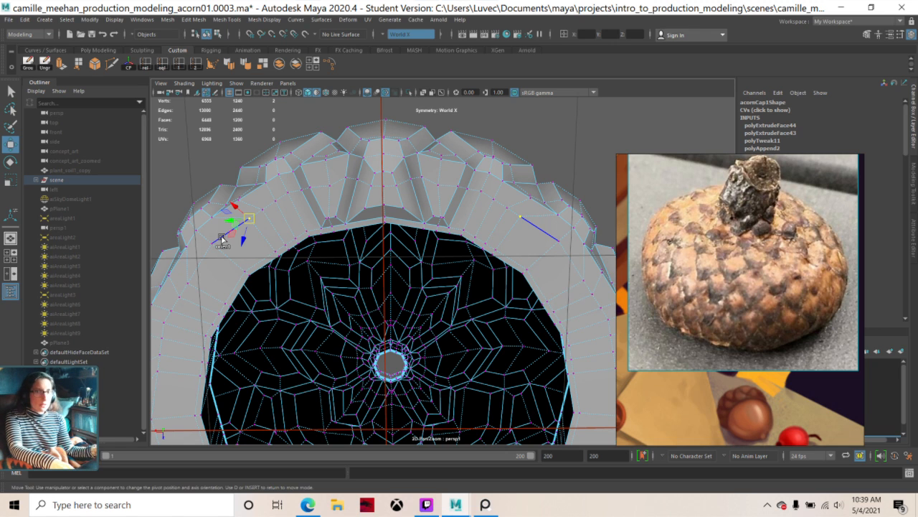
{"action": "left_click", "coordinate": [222, 239]}
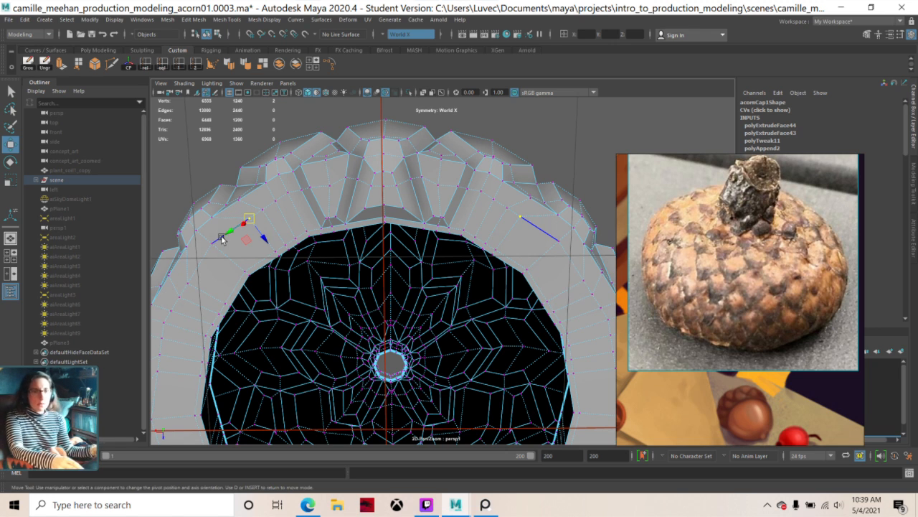
{"action": "key", "text": "d"}
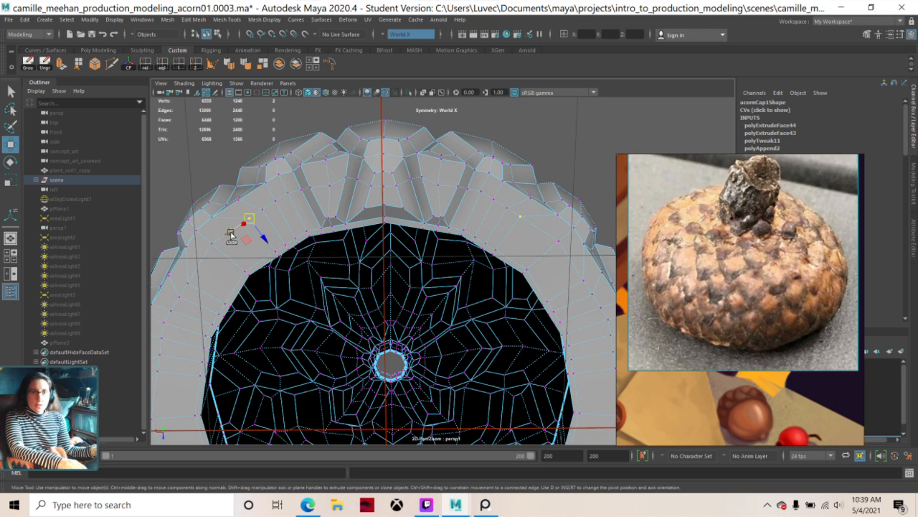
- Try sliding the selected vertex outward along the aligned edge, and undo the move
{"action": "left_click_drag", "start_coordinate": [230, 235], "coordinate": [218, 247]}
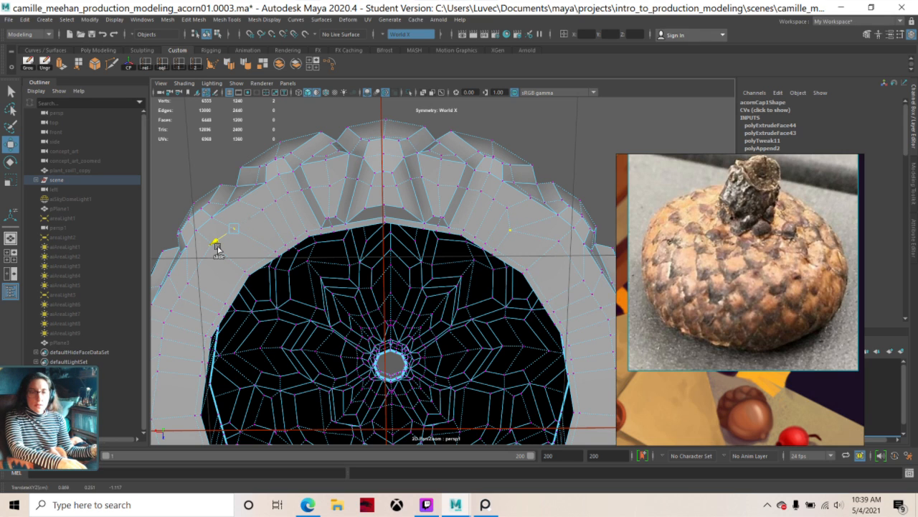
{"action": "mouse_move", "coordinate": [218, 247]}
{"action": "left_mouse_down"}
{"action": "mouse_move", "coordinate": [225, 237]}
{"action": "mouse_move", "coordinate": [212, 252]}
{"action": "left_mouse_up"}
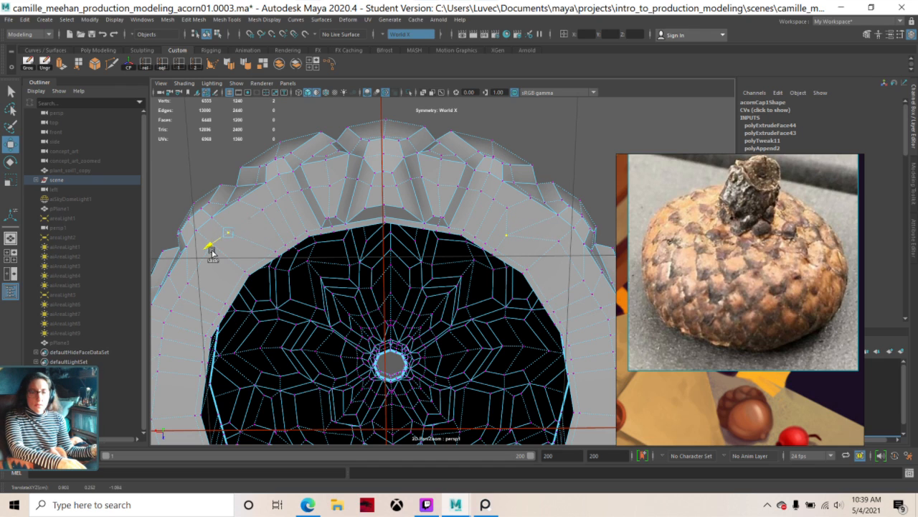
{"action": "key", "text": "ctrl+z"}
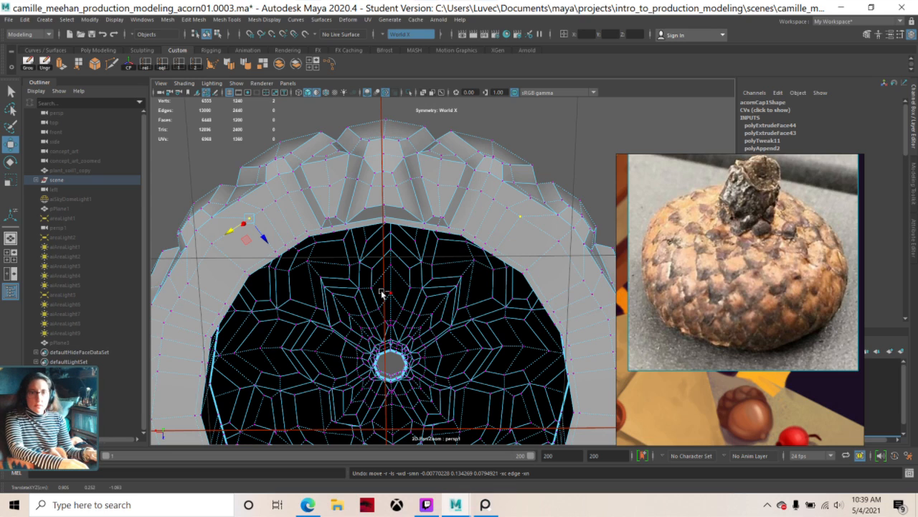
- Try moving the vertex in the band beside the cap opening along the aligned axis, then undo and reset the axis orientation
{"action": "left_click_drag", "start_coordinate": [371, 262], "coordinate": [280, 258], "text": "alt"}
{"action": "left_click_drag", "start_coordinate": [304, 267], "coordinate": [306, 280], "text": "alt"}
{"action": "left_click_drag", "start_coordinate": [235, 201], "coordinate": [227, 208]}
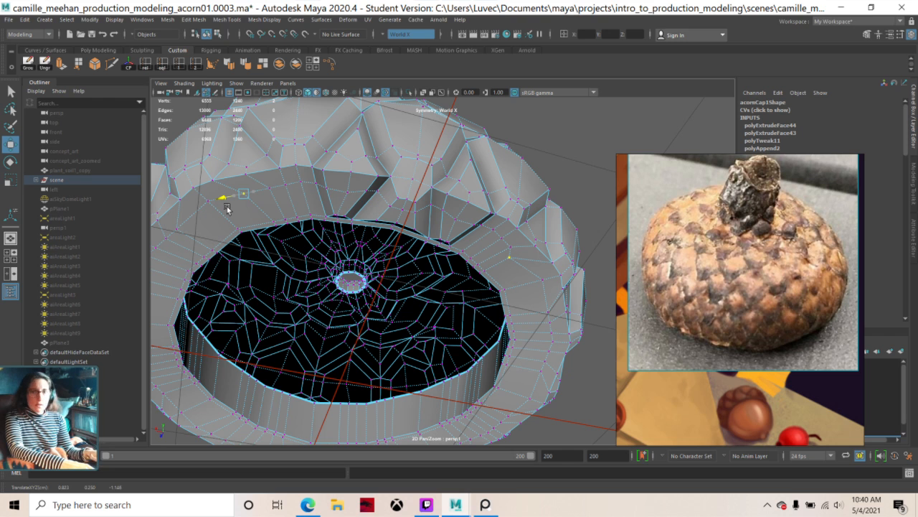
{"action": "key", "text": "ctrl+z"}
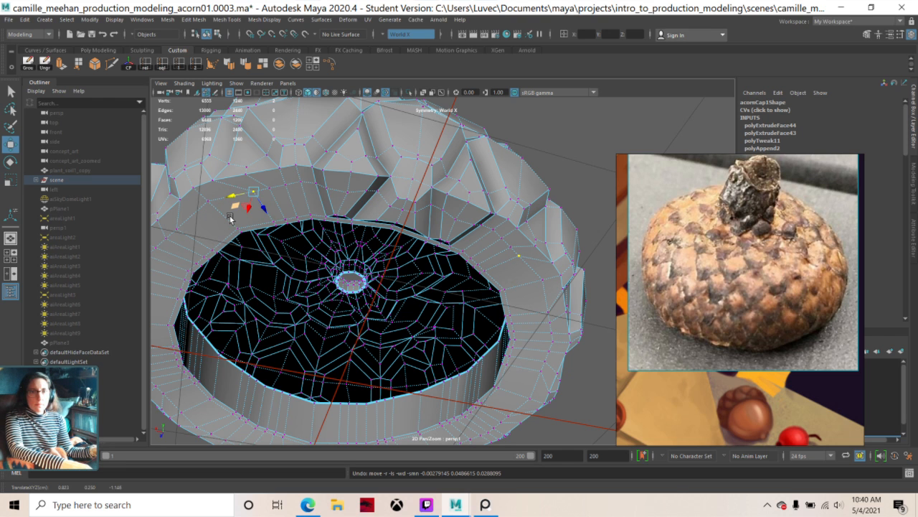
{"action": "left_click", "coordinate": [232, 218]}
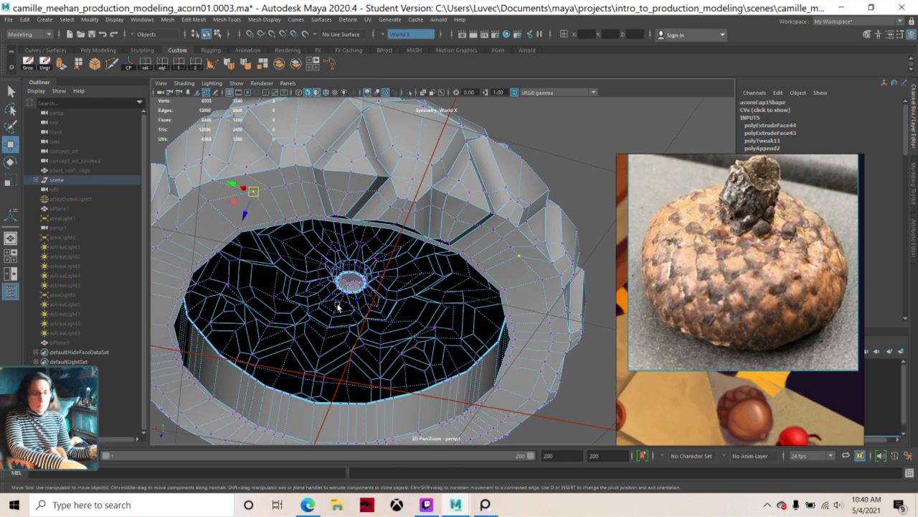
- Examine the band of vertices and scales around the cap opening from below and from the sides
{"action": "left_click_drag", "start_coordinate": [406, 327], "coordinate": [397, 292], "text": "alt"}
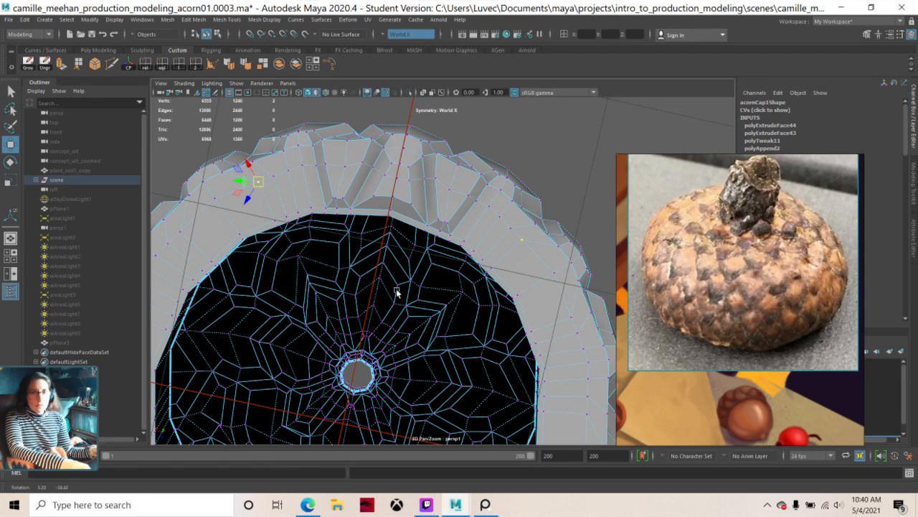
{"action": "left_click_drag", "start_coordinate": [397, 292], "coordinate": [300, 292], "text": "alt"}
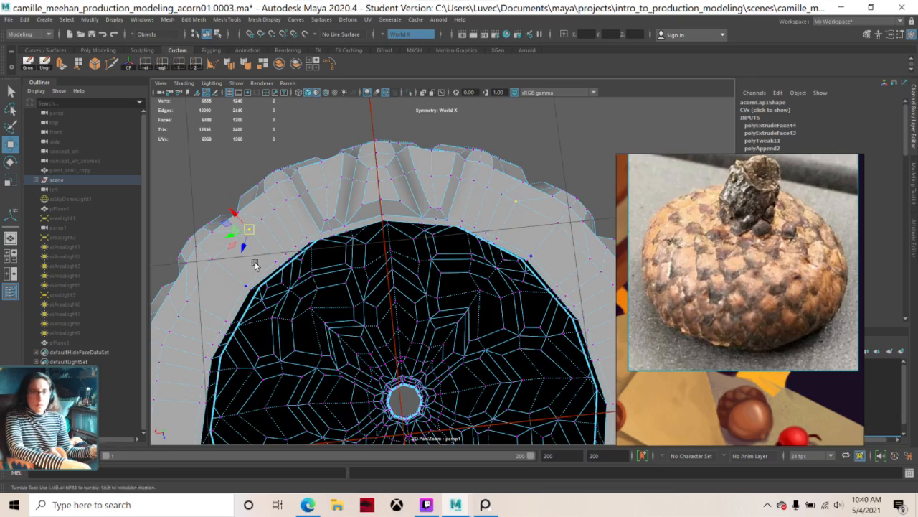
{"action": "left_click_drag", "start_coordinate": [254, 260], "coordinate": [363, 358], "text": "alt"}
{"action": "left_click_drag", "start_coordinate": [495, 326], "coordinate": [431, 342], "text": "alt"}
{"action": "scroll", "coordinate": [424, 297], "scroll_direction": "down", "scroll_amount": 2}
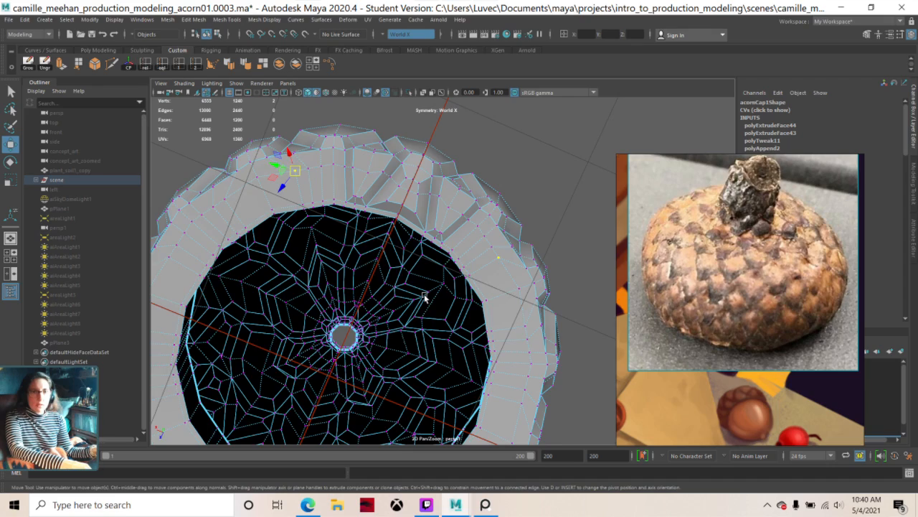
{"action": "scroll", "coordinate": [424, 297], "scroll_direction": "down", "scroll_amount": 1}
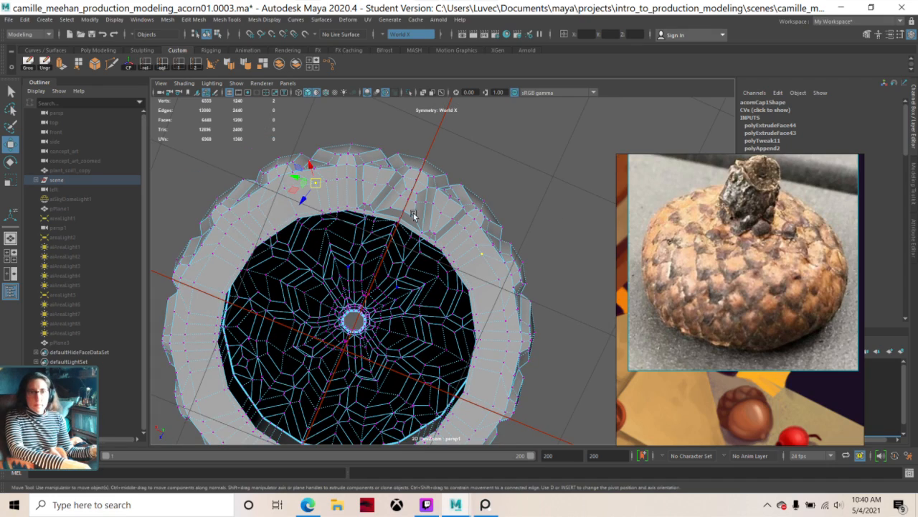
{"action": "left_click_drag", "start_coordinate": [413, 216], "coordinate": [427, 239], "text": "alt"}
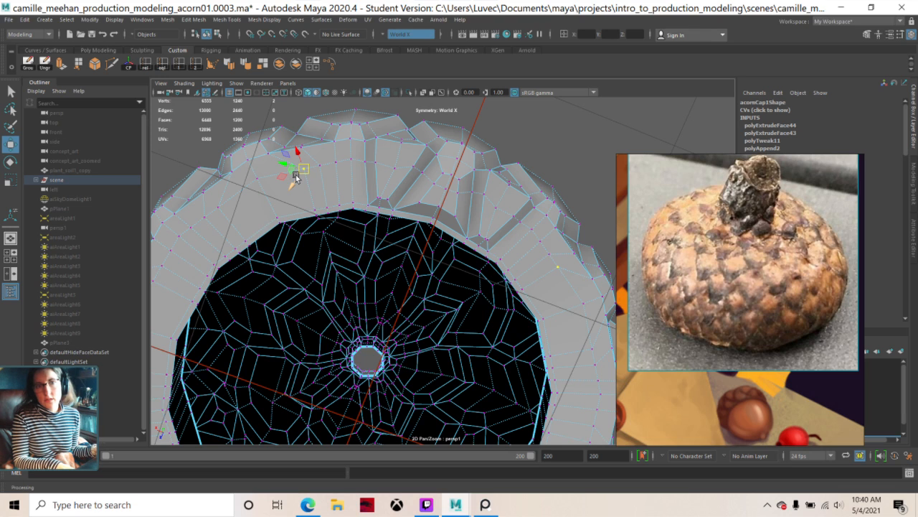
- Try sliding the selected band vertex sideways away from the symmetry line, and undo the move
{"action": "left_click", "coordinate": [316, 211]}
{"action": "left_click", "coordinate": [306, 170]}
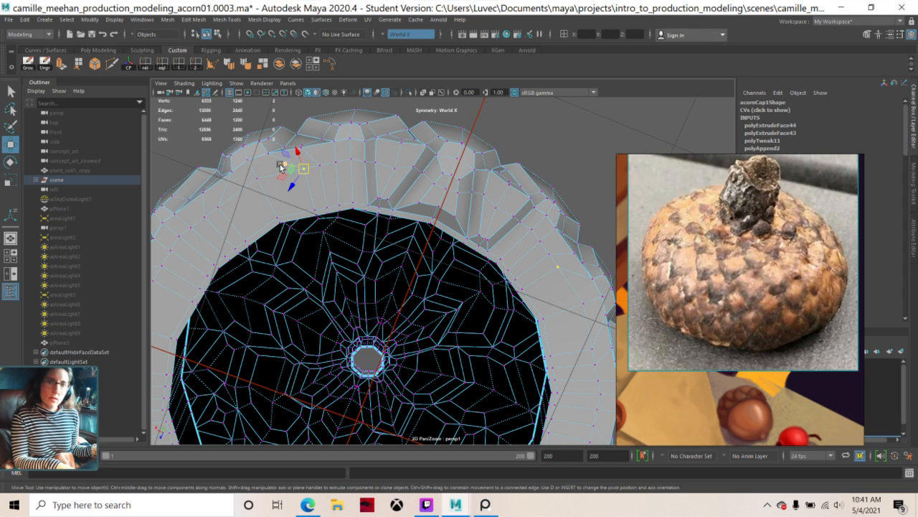
{"action": "left_click_drag", "start_coordinate": [280, 164], "coordinate": [242, 205]}
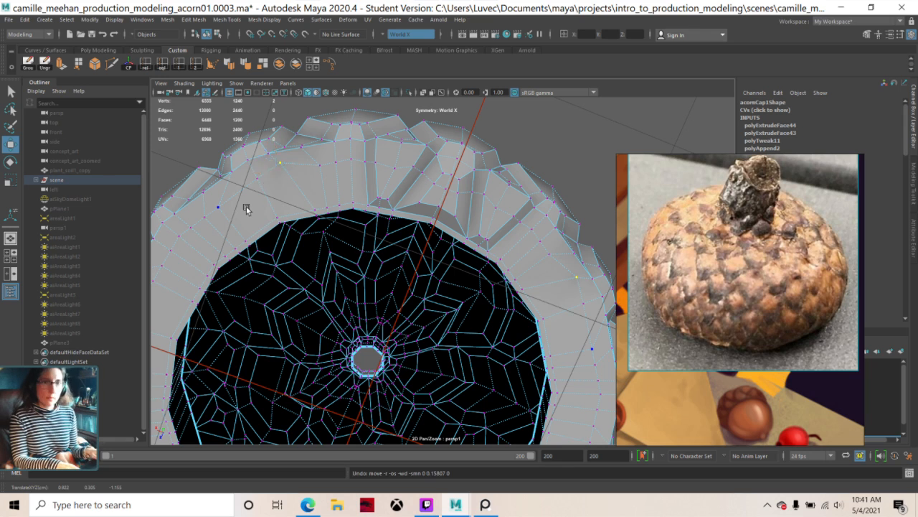
{"action": "key", "text": "ctrl+z"}
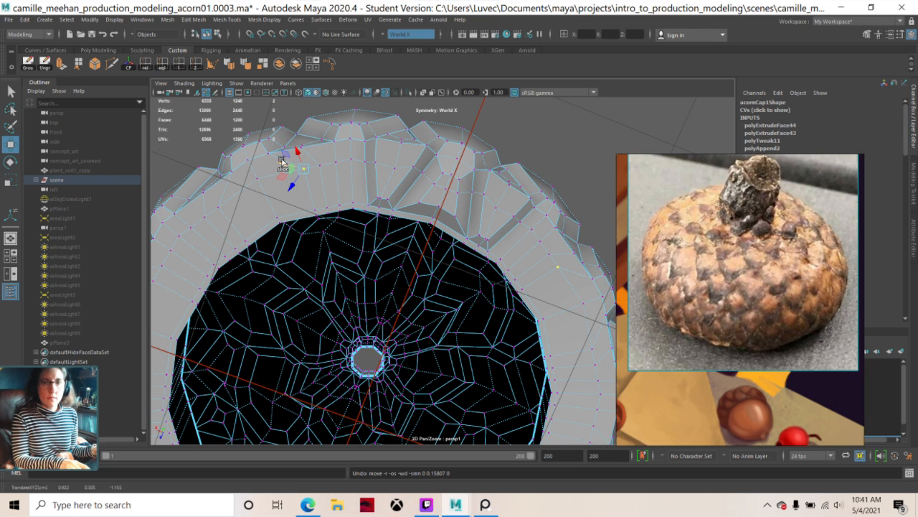
- Try sliding the selected vertex along its edges toward the cap opening, and undo the move
{"action": "left_click_drag", "start_coordinate": [282, 160], "coordinate": [279, 234]}
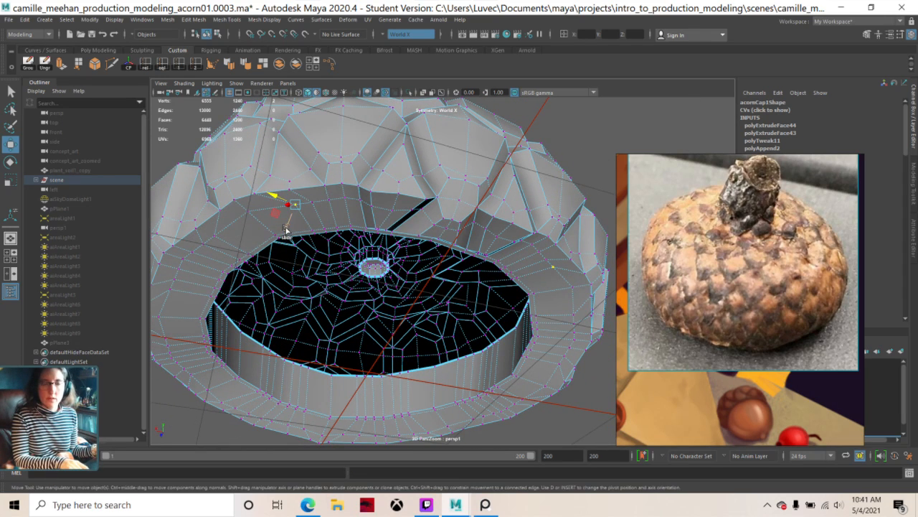
{"action": "key", "text": "ctrl+z"}
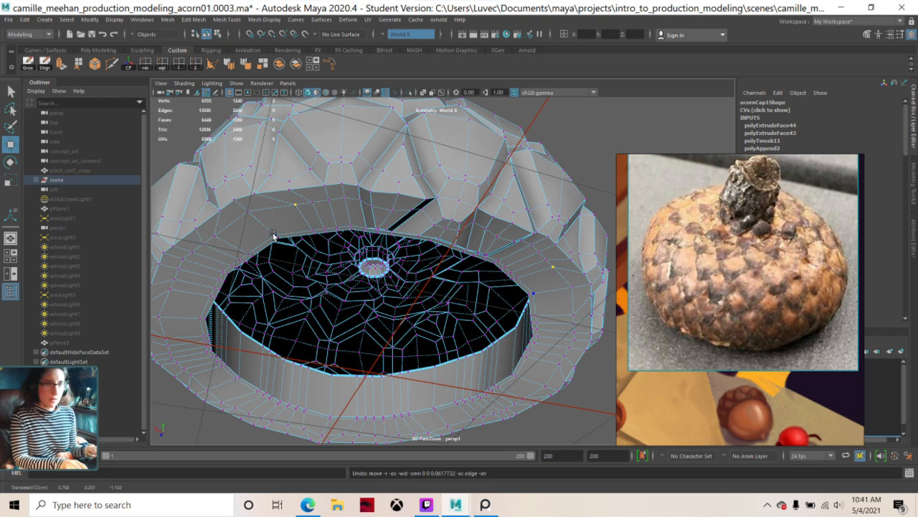
{"action": "left_click_drag", "start_coordinate": [289, 209], "coordinate": [327, 226], "text": "ctrl+shift"}
{"action": "key", "text": "ctrl+z"}
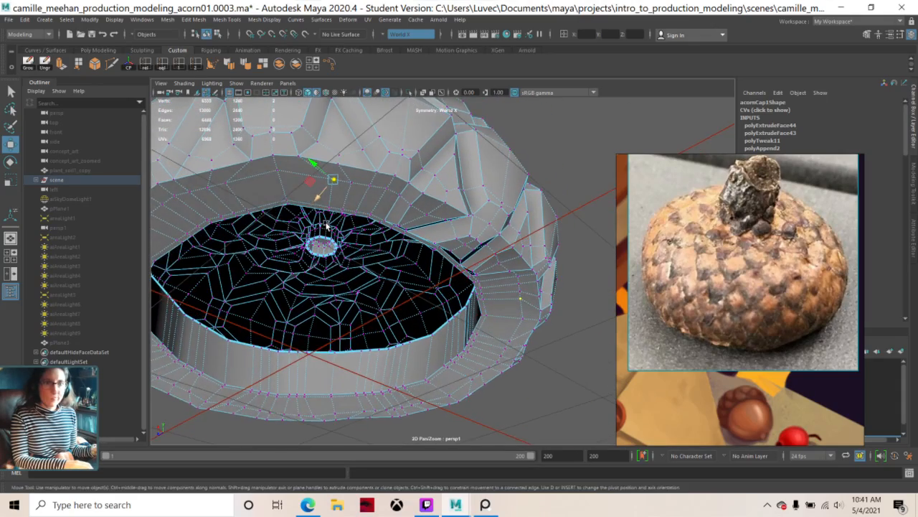
- Align the selected vertex's move axis with its adjoining edge again, and undo the pivot shift made along that edge
{"action": "scroll", "coordinate": [327, 227], "scroll_direction": "up", "scroll_amount": 3}
{"action": "middle_click_drag", "start_coordinate": [327, 230], "coordinate": [334, 303], "text": "alt"}
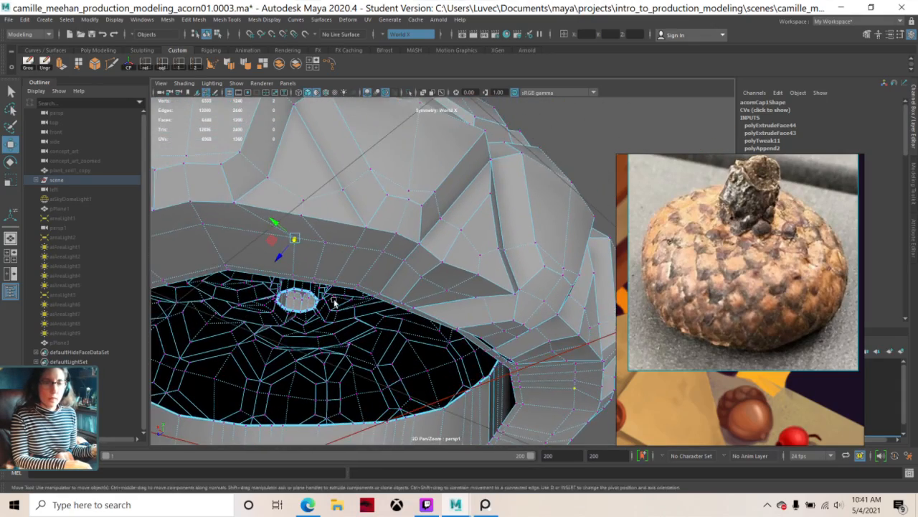
{"action": "left_click_drag", "start_coordinate": [334, 303], "coordinate": [334, 312], "text": "alt"}
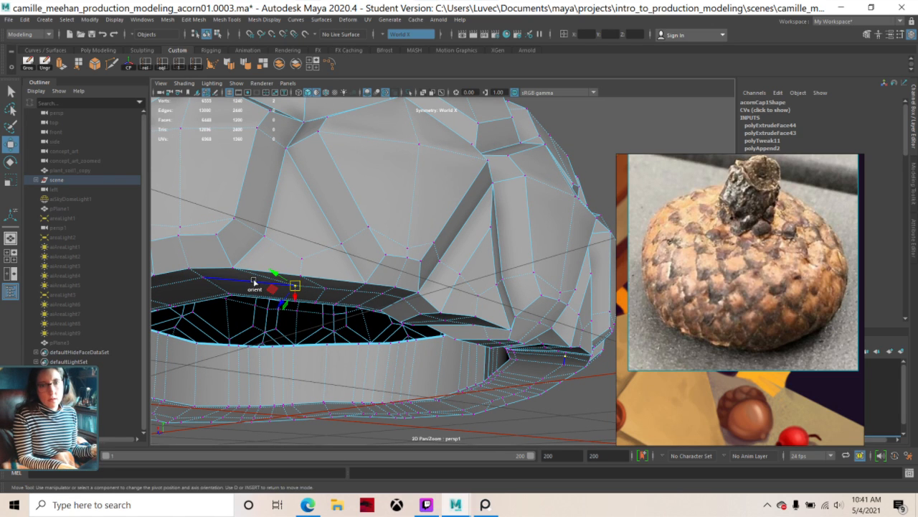
{"action": "left_click_drag", "start_coordinate": [437, 384], "coordinate": [407, 353], "text": "alt"}
{"action": "left_click_drag", "start_coordinate": [570, 359], "coordinate": [441, 293], "text": "alt"}
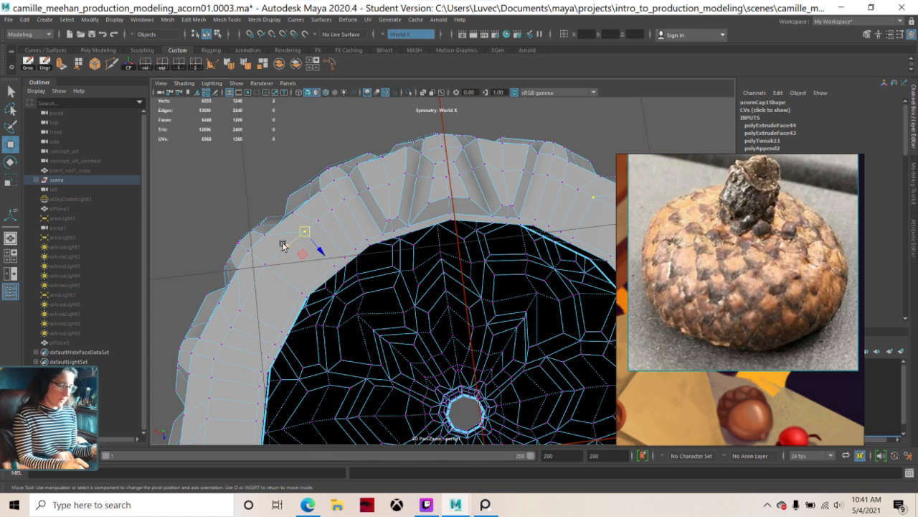
{"action": "left_click_drag", "start_coordinate": [284, 247], "coordinate": [266, 267]}
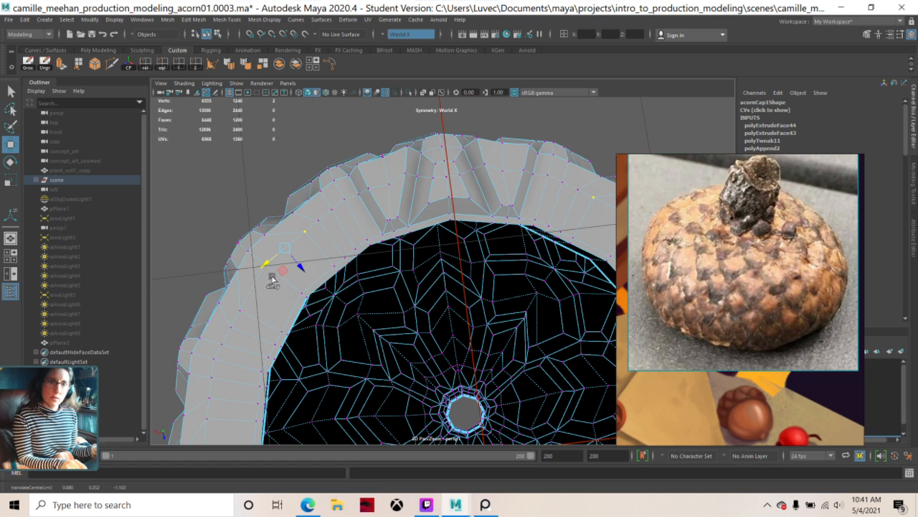
{"action": "left_click", "coordinate": [275, 326]}
{"action": "key", "text": "d"}
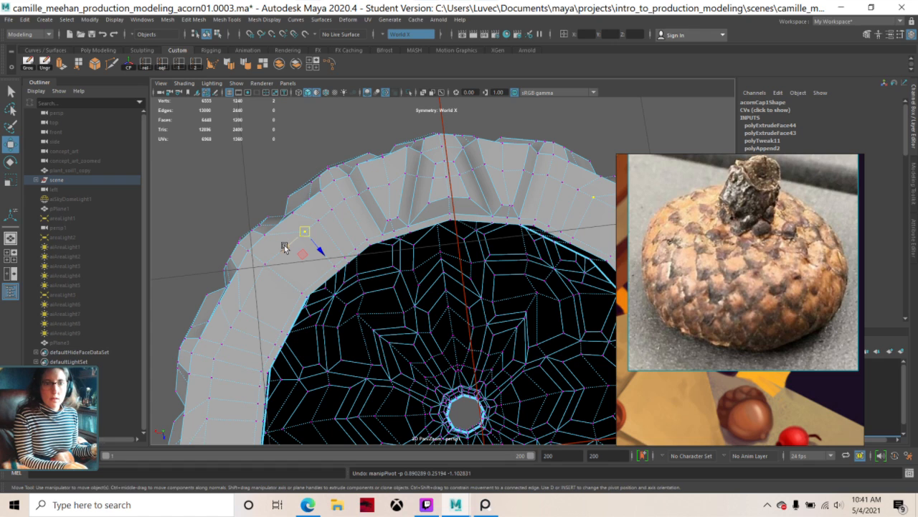
- Try two edge-constrained slides of the vertex along the aligned axis, undoing both moves and the vertex selection
{"action": "left_click_drag", "start_coordinate": [286, 249], "coordinate": [273, 263]}
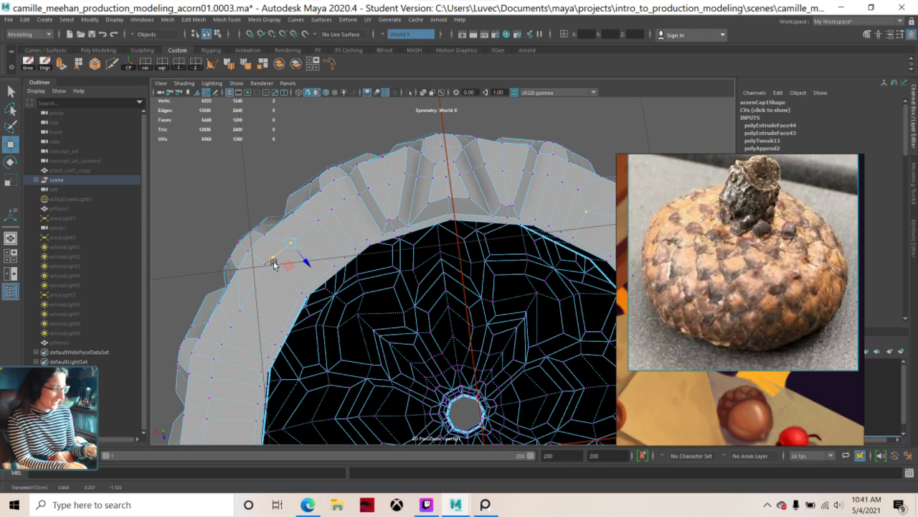
{"action": "key", "text": "ctrl+z"}
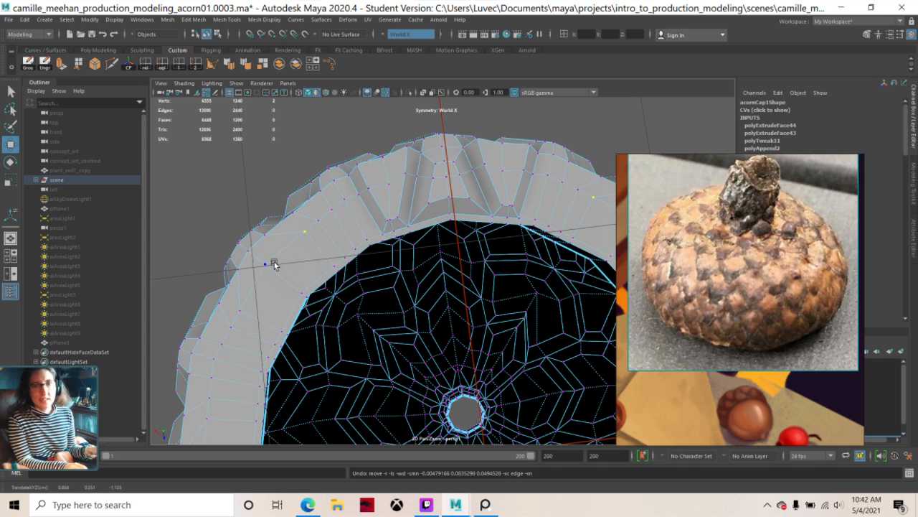
{"action": "left_click_drag", "start_coordinate": [285, 251], "coordinate": [280, 260]}
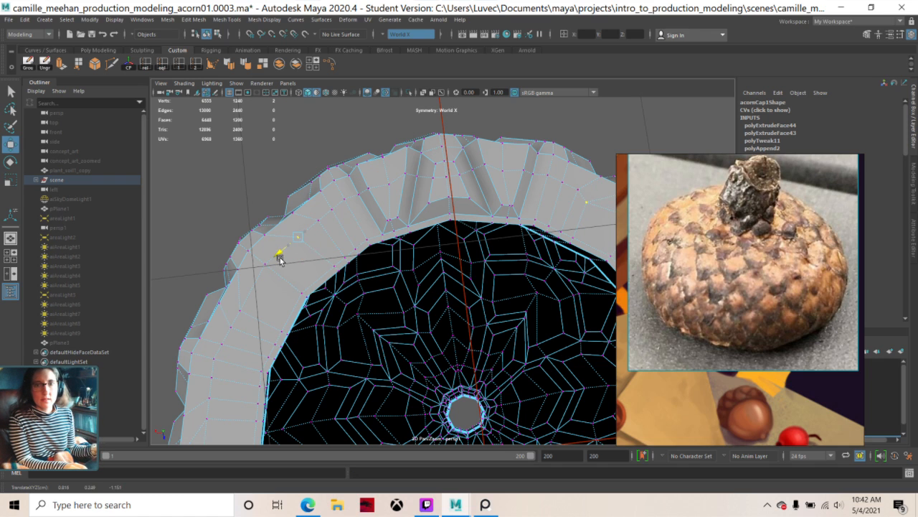
{"action": "key", "text": "ctrl+z"}
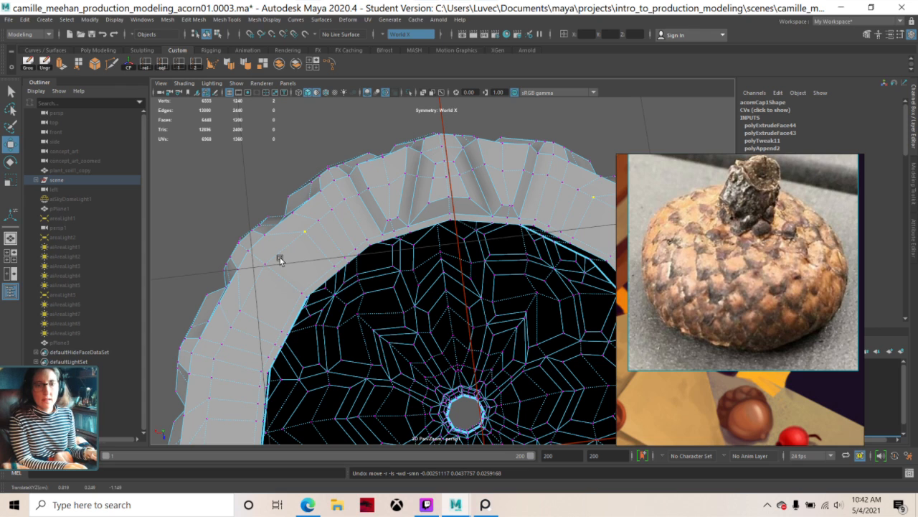
{"action": "key", "text": "ctrl+z"}
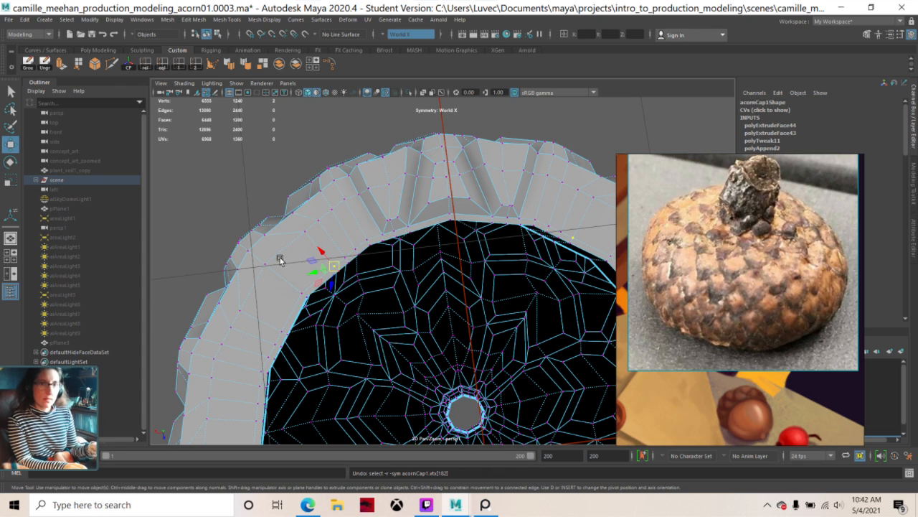
- Reselect the band vertex and slide it sideways along the band away from the symmetry line, undoing the extra nudge
{"action": "left_click", "coordinate": [302, 231]}
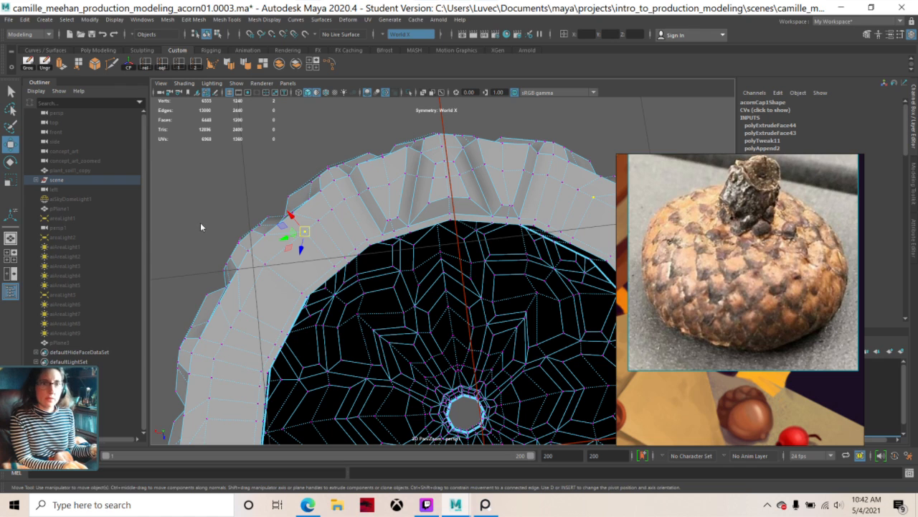
{"action": "left_click_drag", "start_coordinate": [200, 223], "coordinate": [260, 298]}
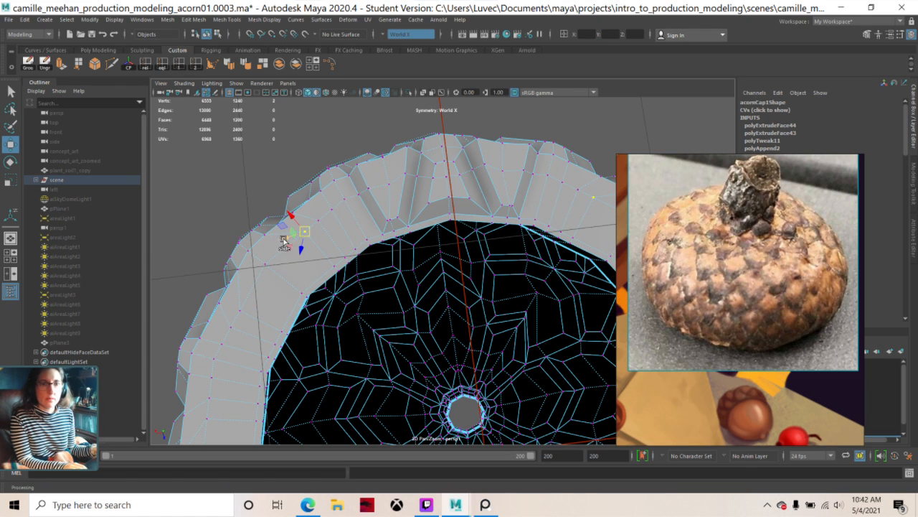
{"action": "middle_click_drag", "start_coordinate": [289, 242], "coordinate": [273, 251]}
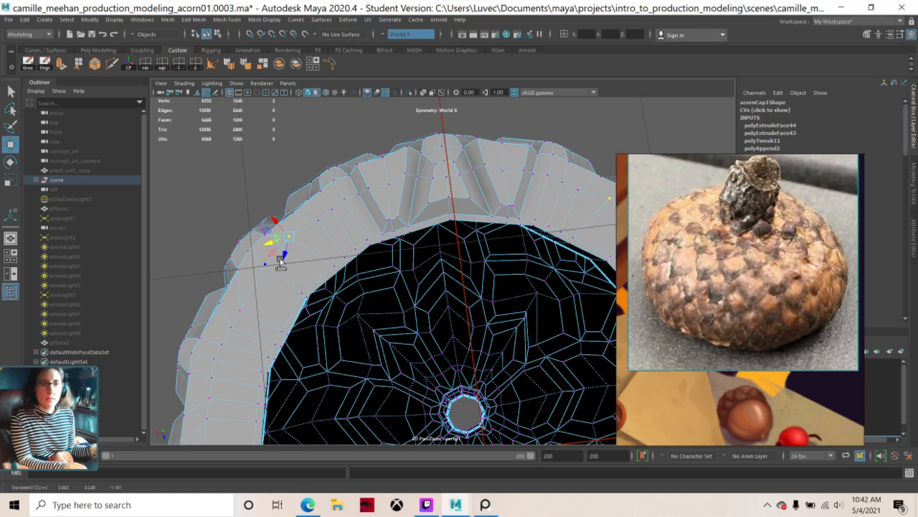
{"action": "mouse_move", "coordinate": [301, 263]}
{"action": "left_mouse_down", "text": "alt"}
{"action": "mouse_move", "coordinate": [332, 272]}
{"action": "mouse_move", "coordinate": [328, 308]}
{"action": "mouse_move", "coordinate": [346, 326]}
{"action": "mouse_move", "coordinate": [349, 263]}
{"action": "mouse_move", "coordinate": [406, 269]}
{"action": "mouse_move", "coordinate": [300, 283]}
{"action": "mouse_move", "coordinate": [306, 276]}
{"action": "left_mouse_up", "text": "alt"}
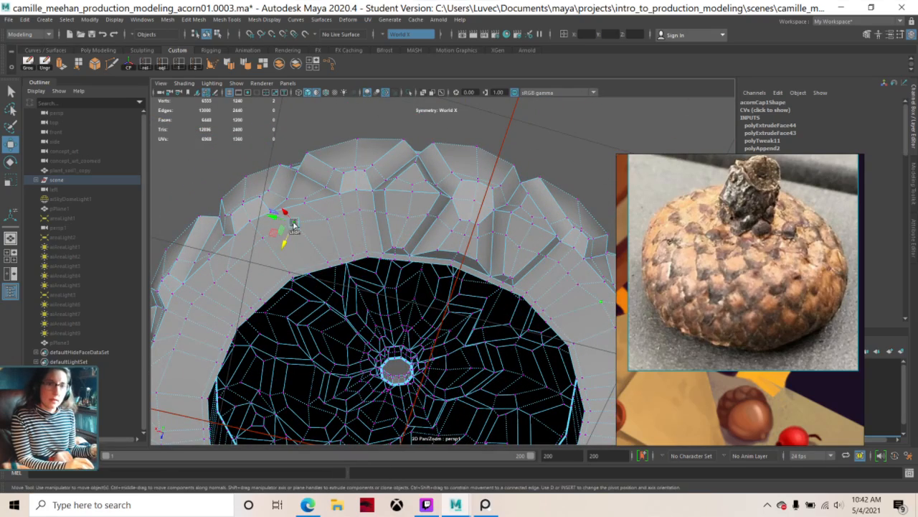
{"action": "left_click_drag", "start_coordinate": [272, 219], "coordinate": [267, 229], "text": "ctrl+shift"}
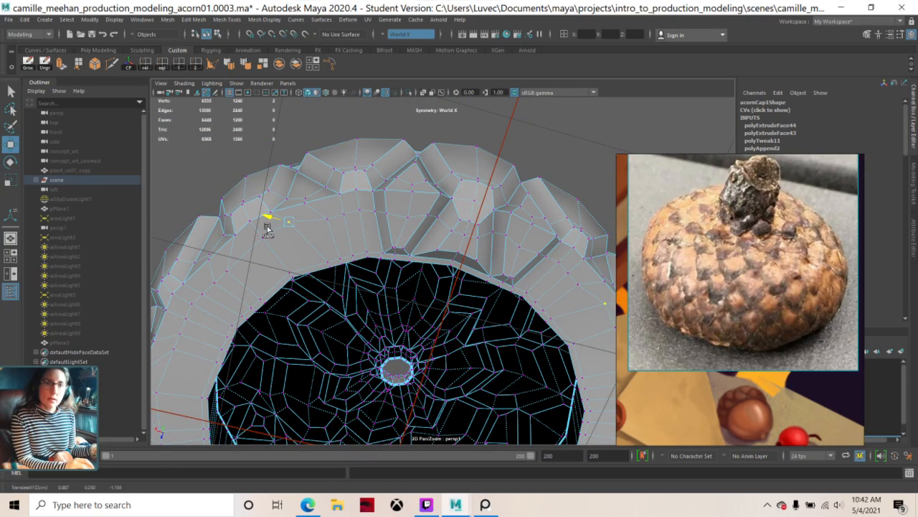
{"action": "key", "text": "ctrl+z"}
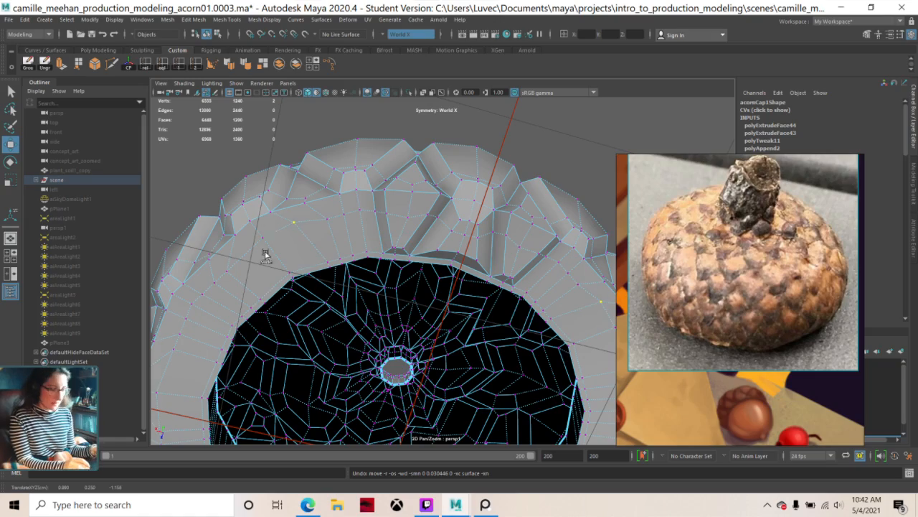
- Slide the band vertex slightly inward toward the cap opening, and do the same with the neighbouring vertex nearer the symmetry line
{"action": "left_click_drag", "start_coordinate": [275, 332], "coordinate": [424, 269], "text": "alt"}
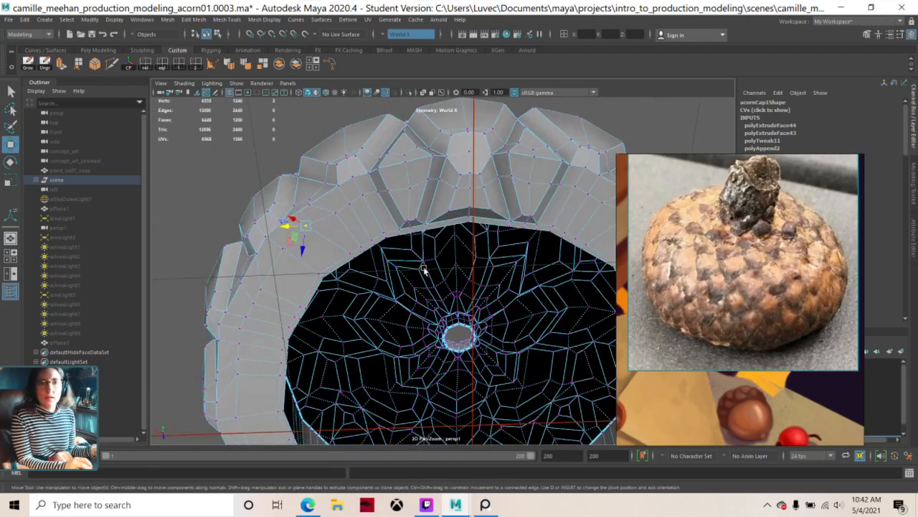
{"action": "scroll", "coordinate": [426, 270], "scroll_direction": "down", "scroll_amount": 2}
{"action": "middle_click_drag", "start_coordinate": [394, 278], "coordinate": [348, 272], "text": "alt"}
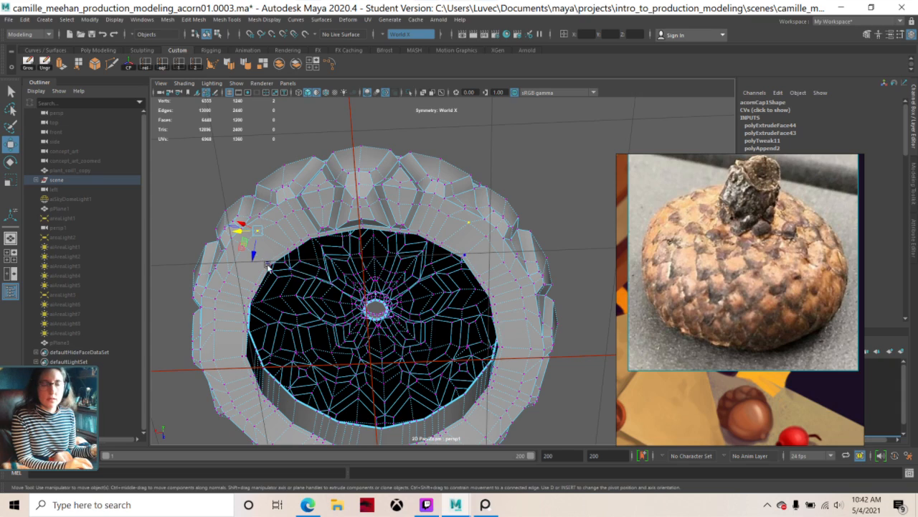
{"action": "left_click_drag", "start_coordinate": [314, 264], "coordinate": [318, 210], "text": "alt"}
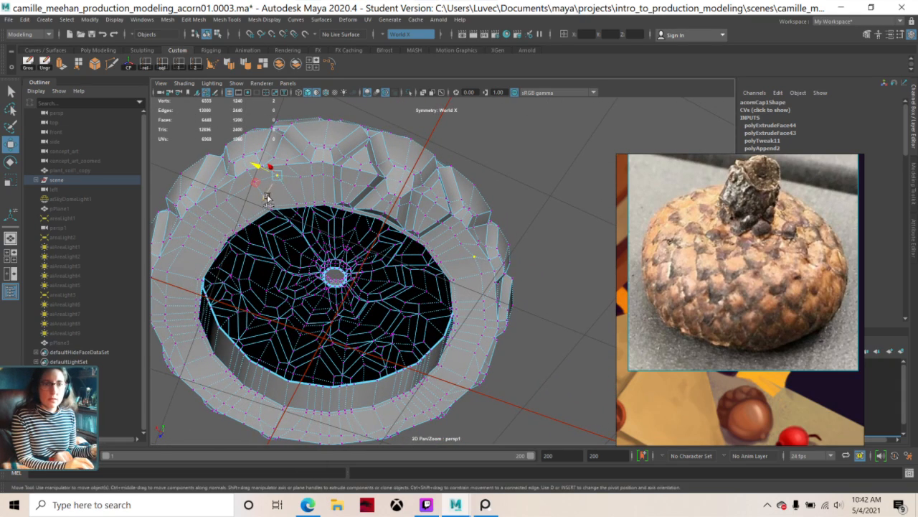
{"action": "left_click_drag", "start_coordinate": [267, 197], "coordinate": [266, 198]}
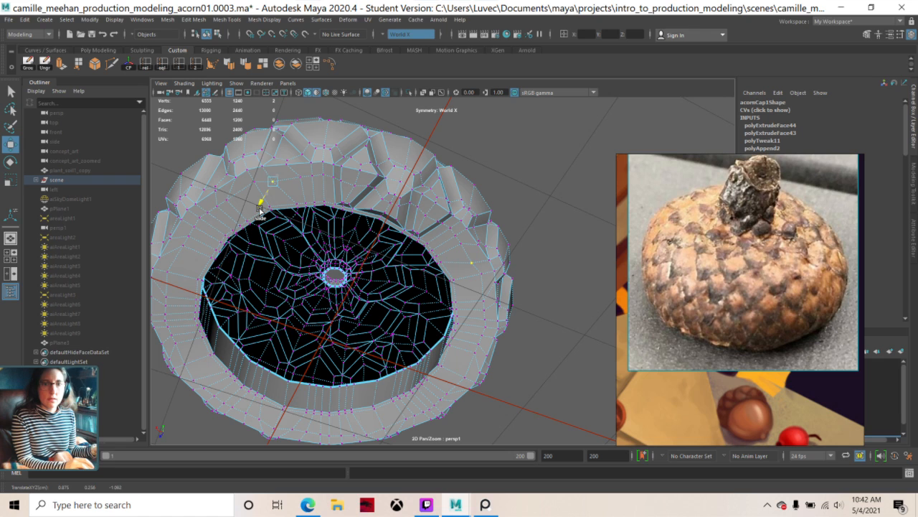
{"action": "left_click", "coordinate": [301, 179]}
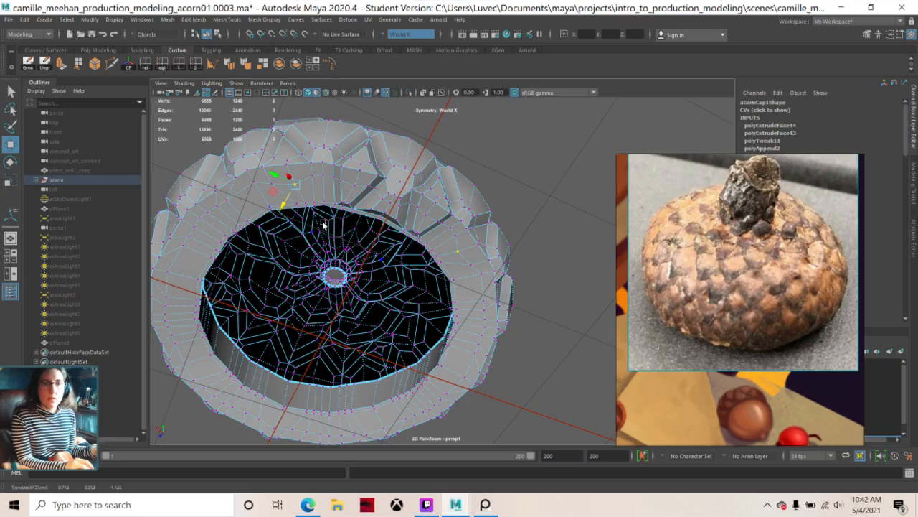
- Slide the inner-rim vertex sideways along the cap opening away from the symmetry line, undoing the first attempt and repeating a shorter slide
{"action": "left_click_drag", "start_coordinate": [323, 219], "coordinate": [306, 173], "text": "alt"}
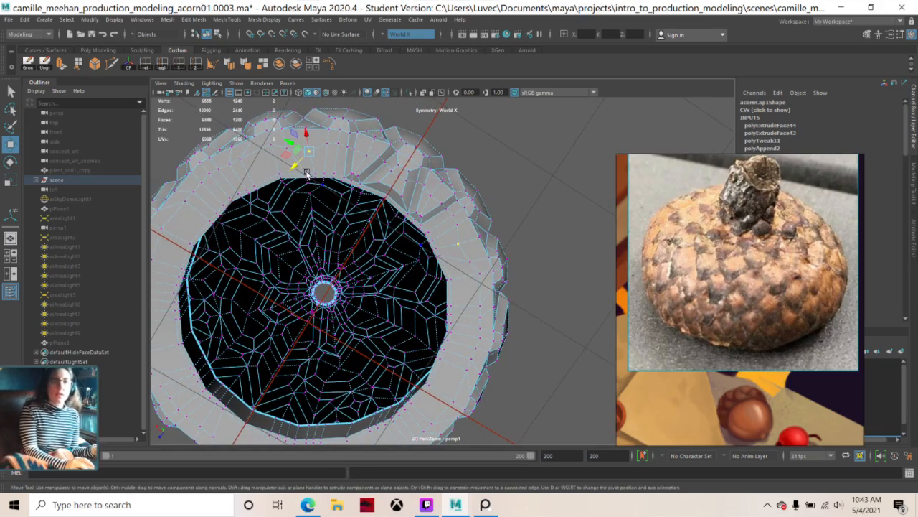
{"action": "scroll", "coordinate": [307, 174], "scroll_direction": "up", "scroll_amount": 2}
{"action": "middle_click_drag", "start_coordinate": [304, 175], "coordinate": [395, 269], "text": "alt"}
{"action": "left_click", "coordinate": [352, 249]}
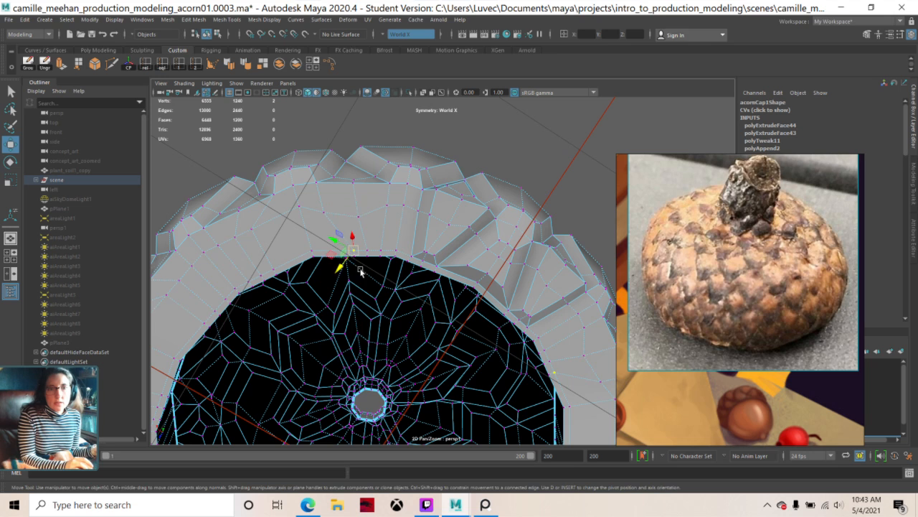
{"action": "left_click_drag", "start_coordinate": [335, 244], "coordinate": [327, 244]}
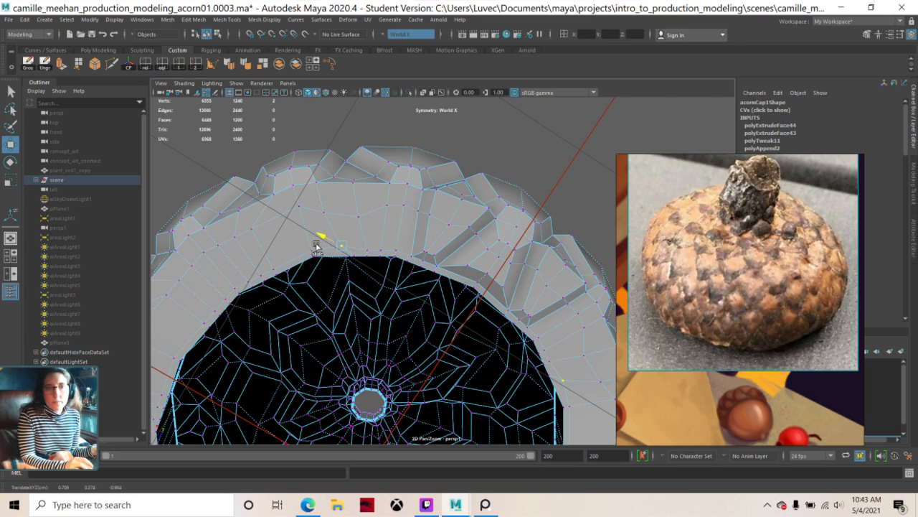
{"action": "key", "text": "ctrl+z"}
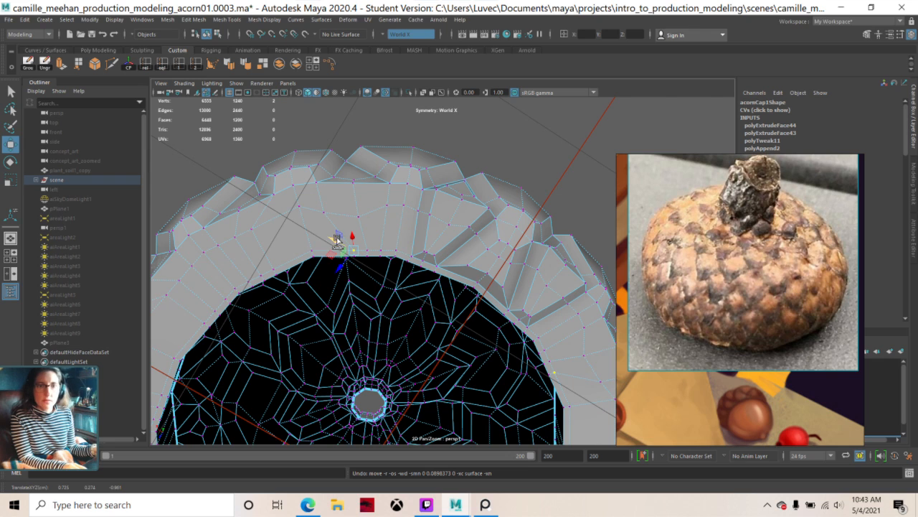
{"action": "left_click_drag", "start_coordinate": [333, 241], "coordinate": [318, 251]}
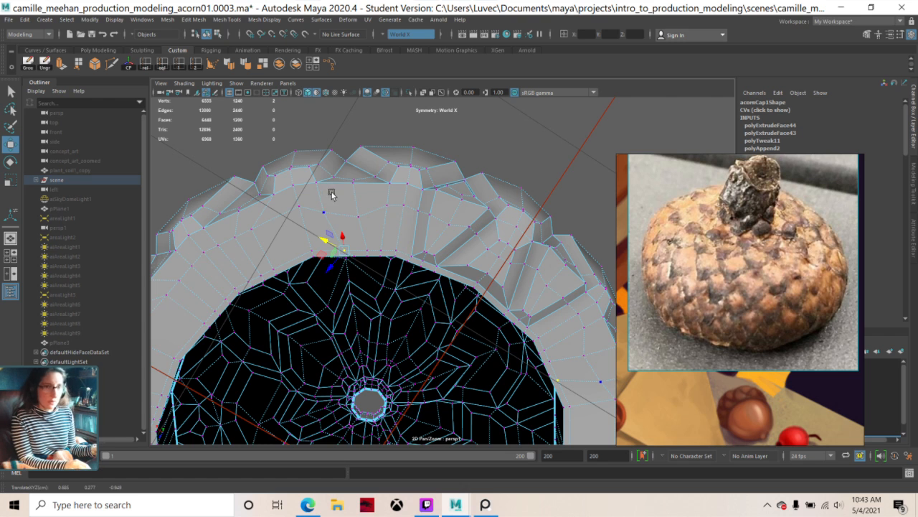
- Extrude the group of faces running from the cap's lower side across the underside band to the opening as a new scale
{"action": "left_click_drag", "start_coordinate": [331, 194], "coordinate": [345, 259], "text": "alt"}
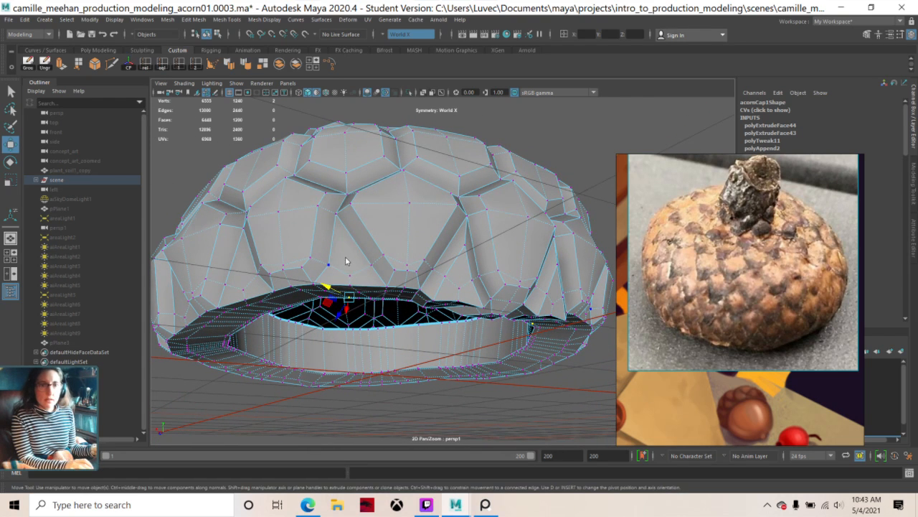
{"action": "right_click_drag", "start_coordinate": [346, 244], "coordinate": [348, 271]}
{"action": "left_click", "coordinate": [337, 265]}
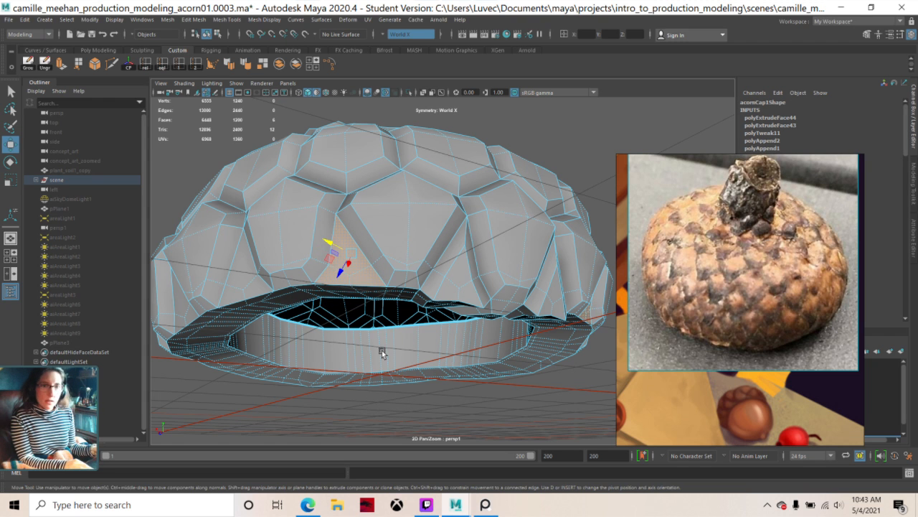
{"action": "left_click_drag", "start_coordinate": [382, 350], "coordinate": [352, 228], "text": "alt"}
{"action": "left_click", "coordinate": [346, 223], "text": "shift"}
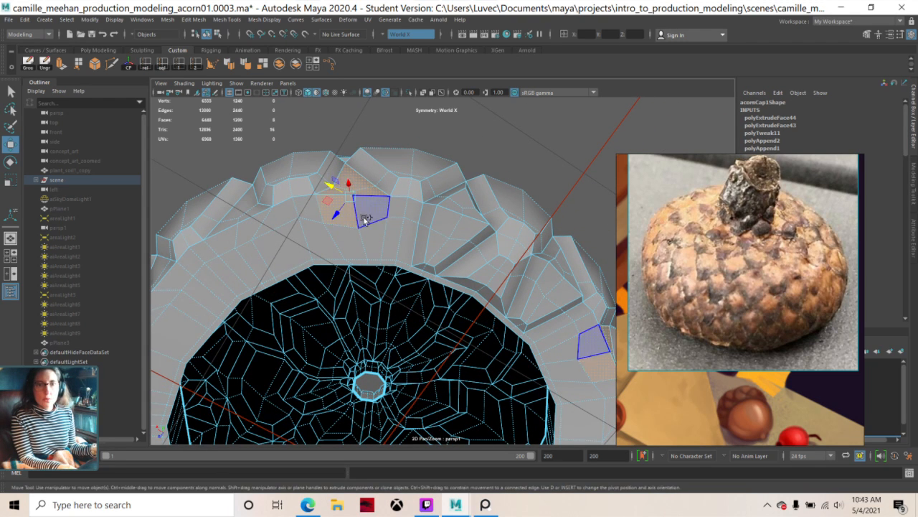
{"action": "left_click", "coordinate": [364, 219], "text": "shift"}
{"action": "left_click", "coordinate": [372, 247], "text": "shift"}
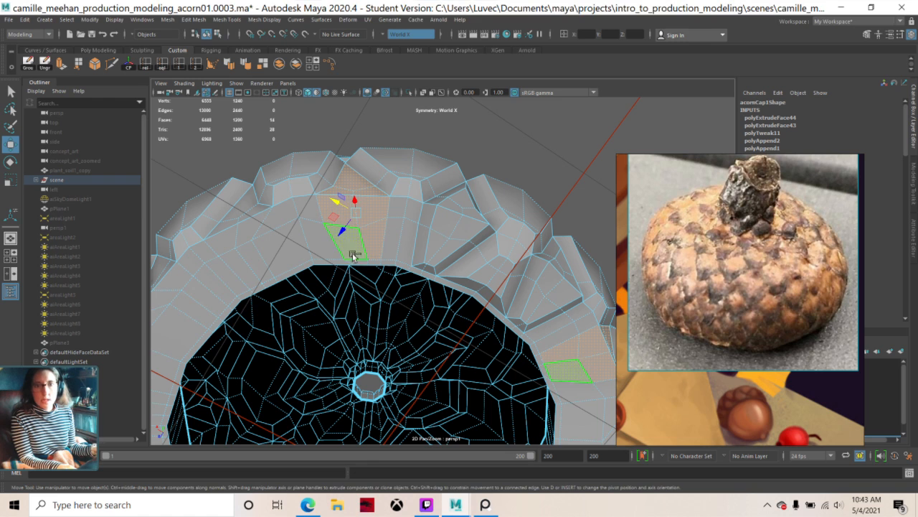
{"action": "left_click", "coordinate": [365, 276], "text": "shift"}
{"action": "key", "text": "ctrl+e"}
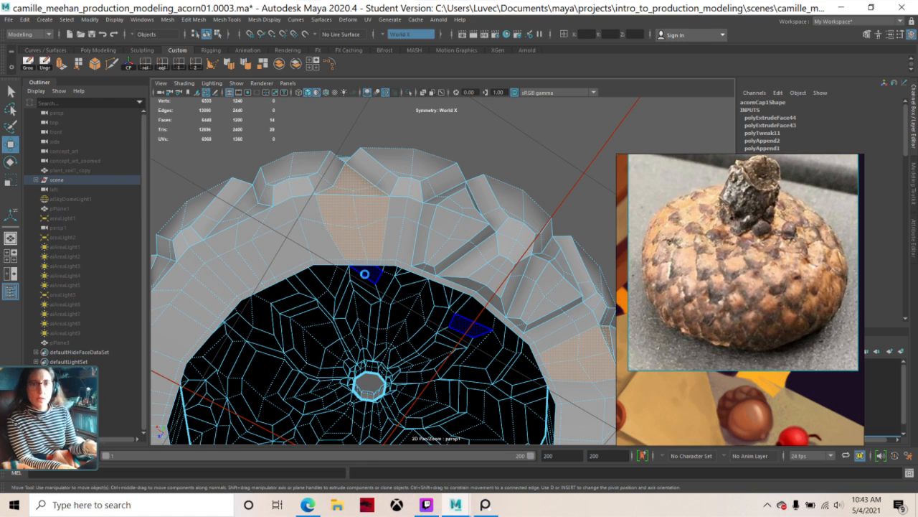
- Extrude the narrow strip of underside faces between the two raised scales with thickness 0.063 and offset 0.038
{"action": "left_click_drag", "start_coordinate": [365, 277], "coordinate": [413, 165], "text": "alt"}
{"action": "left_click", "coordinate": [401, 182]}
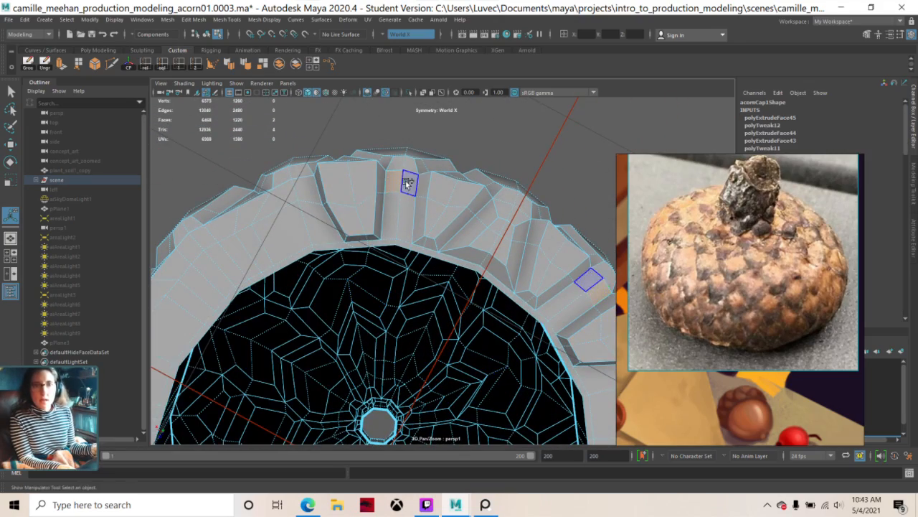
{"action": "left_click", "coordinate": [407, 186], "text": "shift"}
{"action": "left_click", "coordinate": [408, 208], "text": "shift"}
{"action": "left_click", "coordinate": [413, 386]}
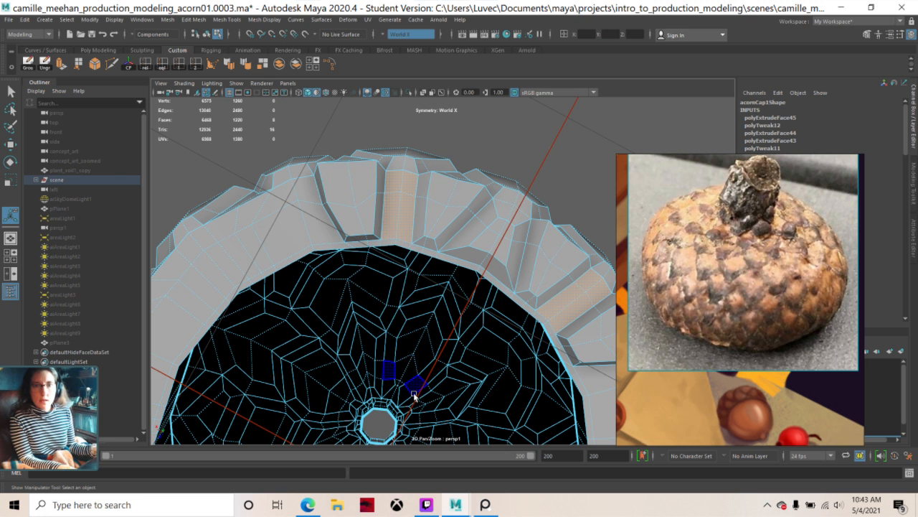
{"action": "key", "text": "g"}
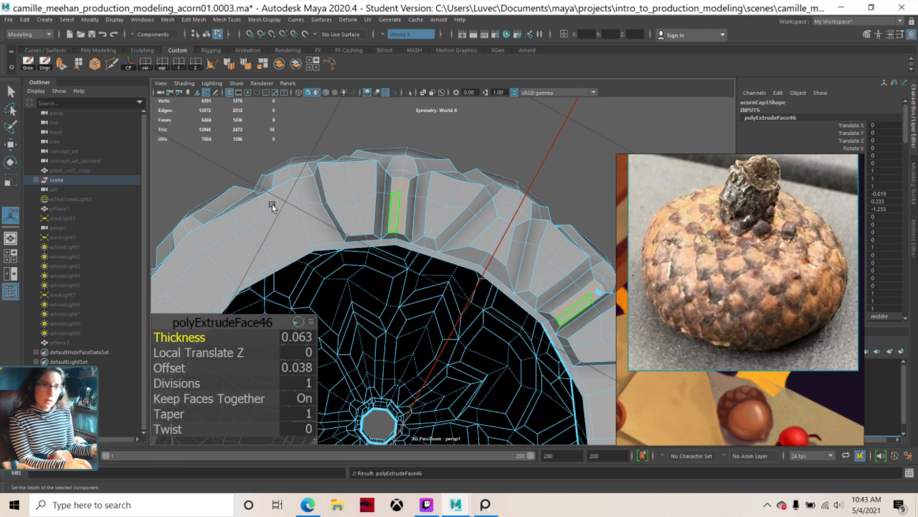
- Select the vertex on the flat underside band beyond the newest scale and ready it for moving
{"action": "left_click_drag", "start_coordinate": [240, 188], "coordinate": [267, 183], "text": "alt"}
{"action": "scroll", "coordinate": [403, 279], "scroll_direction": "down", "scroll_amount": 6}
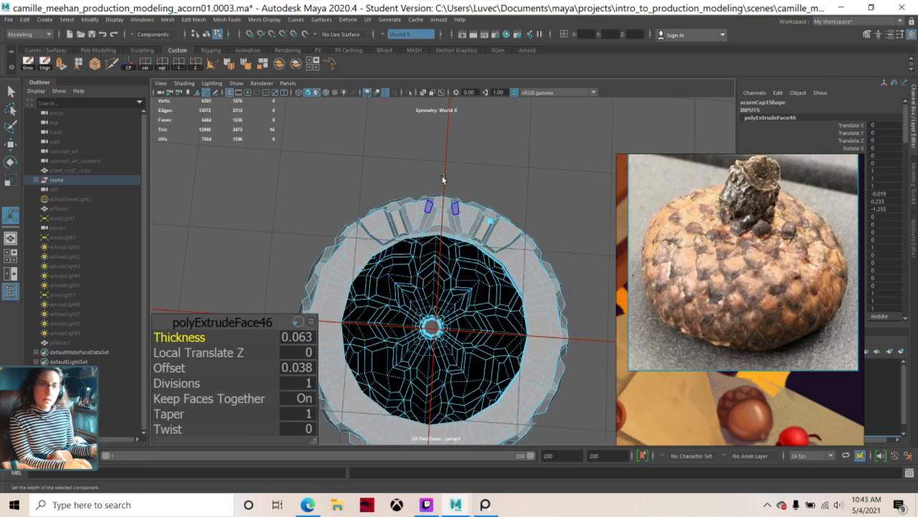
{"action": "left_click_drag", "start_coordinate": [443, 181], "coordinate": [314, 220], "text": "alt"}
{"action": "scroll", "coordinate": [351, 206], "scroll_direction": "up", "scroll_amount": 6}
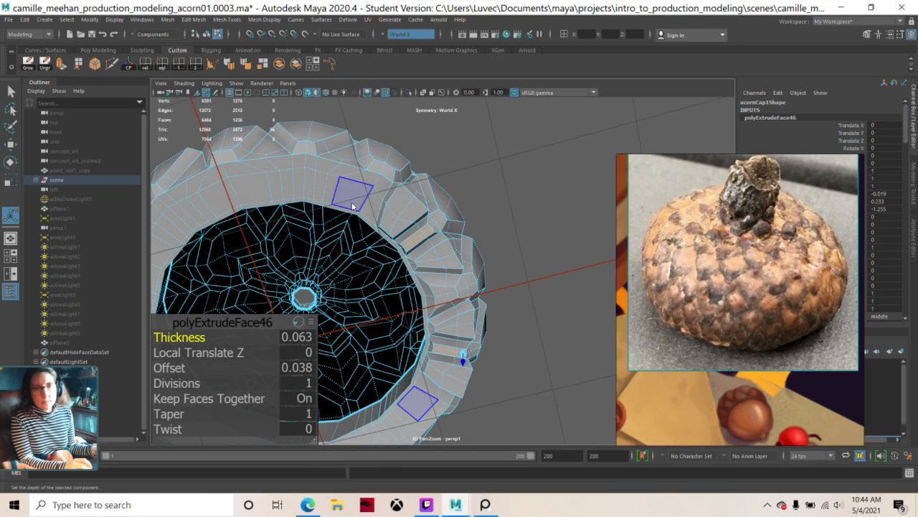
{"action": "right_click_drag", "start_coordinate": [351, 202], "coordinate": [317, 200]}
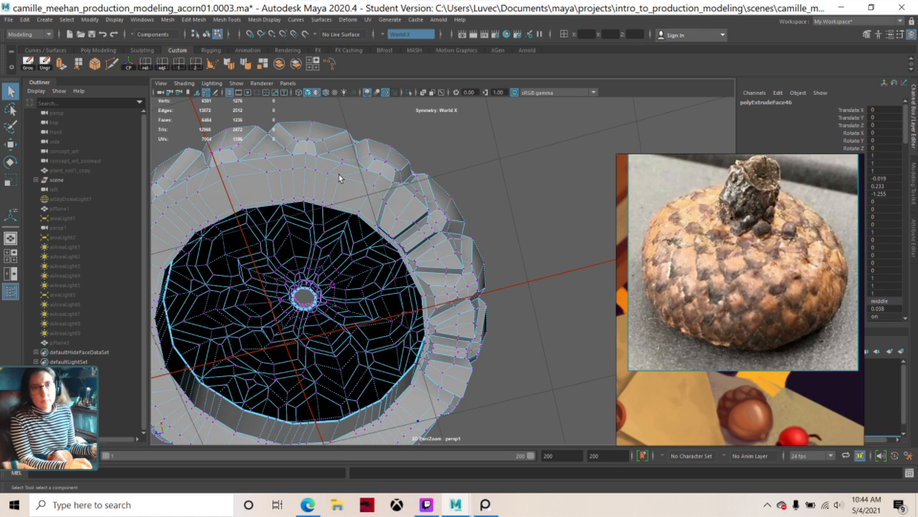
{"action": "left_click", "coordinate": [339, 177]}
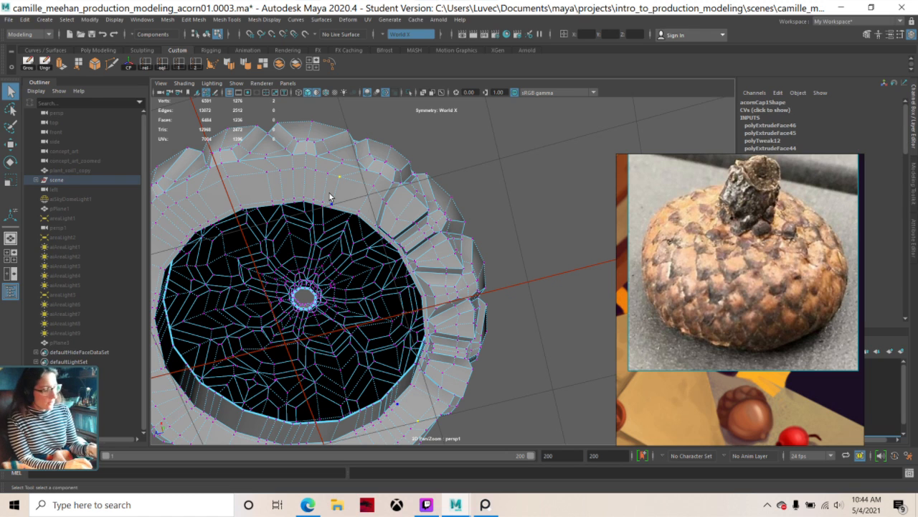
{"action": "key", "text": "w"}
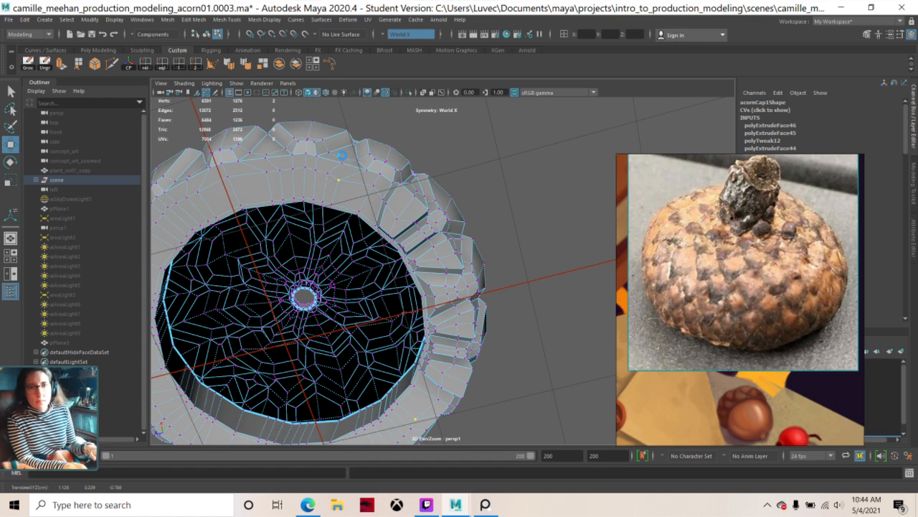
- Cancel the accidental copy, undo the vertex's last edge slide, and save the scene
{"action": "key", "text": "ctrl+c"}
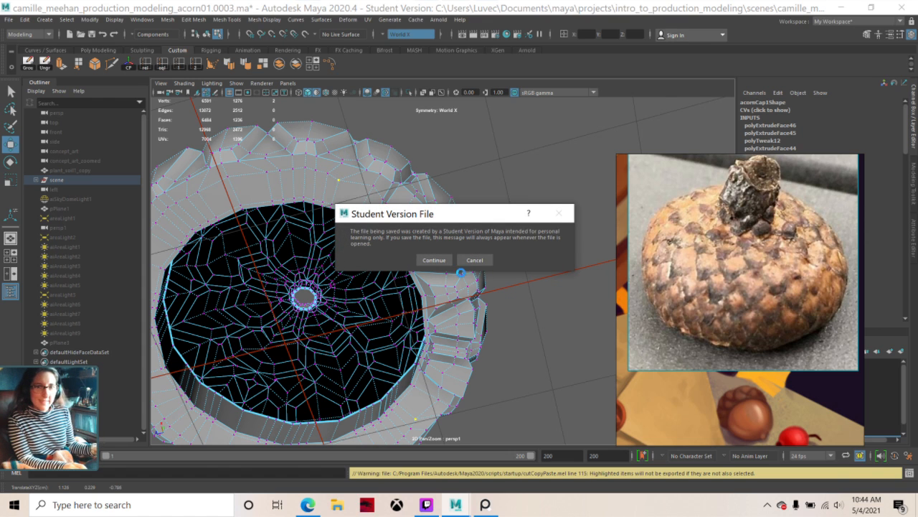
{"action": "left_click", "coordinate": [475, 260]}
{"action": "key", "text": "ctrl+z"}
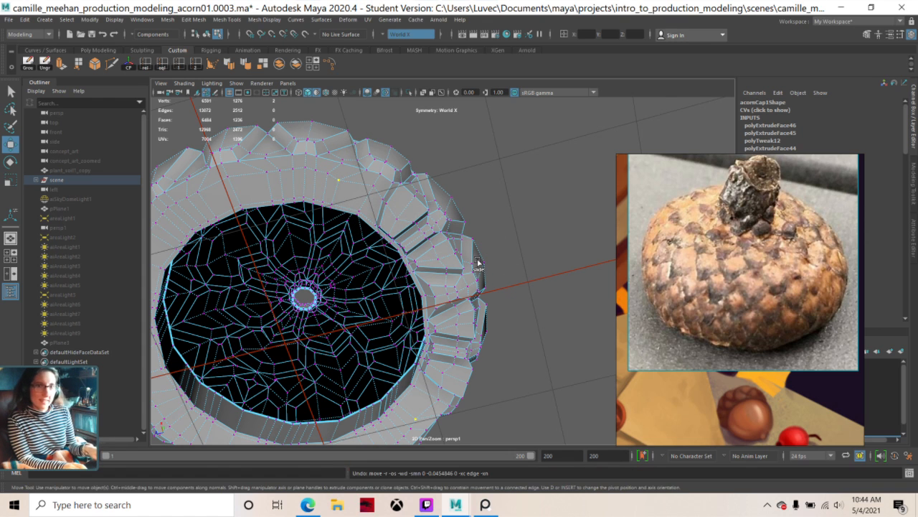
{"action": "key", "text": "ctrl+s"}
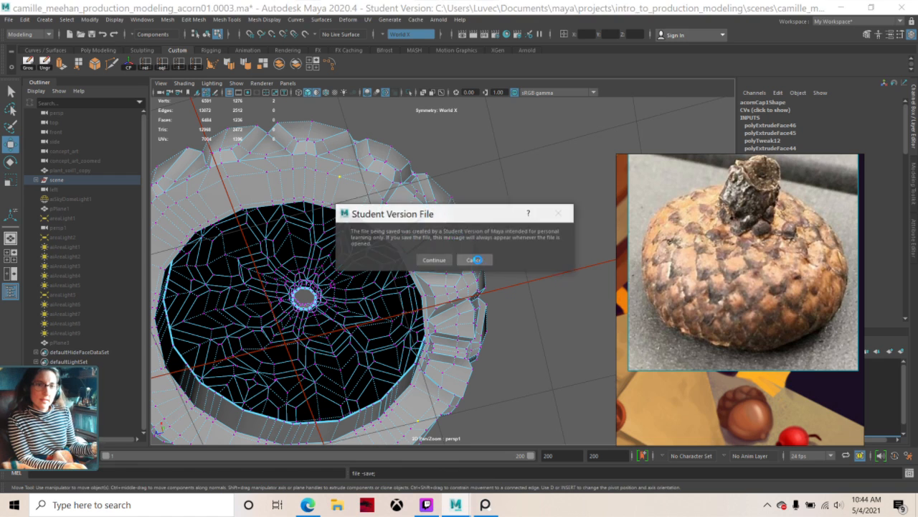
{"action": "left_click", "coordinate": [439, 262]}
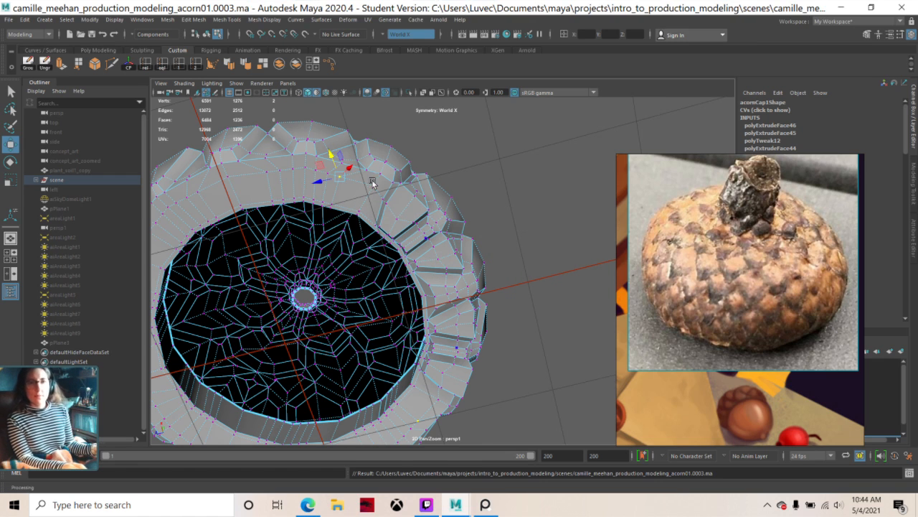
- Try surface- and edge-constrained slides of the band vertex, undoing each move
{"action": "left_click_drag", "start_coordinate": [330, 157], "coordinate": [337, 161]}
{"action": "key", "text": "ctrl+z"}
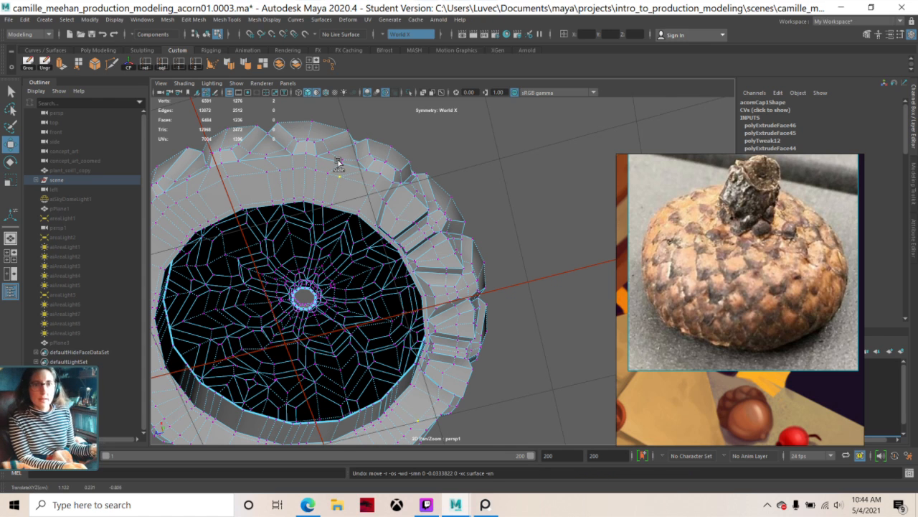
{"action": "scroll", "coordinate": [338, 164], "scroll_direction": "up", "scroll_amount": 2}
{"action": "scroll", "coordinate": [339, 165], "scroll_direction": "down", "scroll_amount": 1}
{"action": "middle_click_drag", "start_coordinate": [346, 251], "coordinate": [365, 320], "text": "alt"}
{"action": "scroll", "coordinate": [359, 311], "scroll_direction": "up", "scroll_amount": 2}
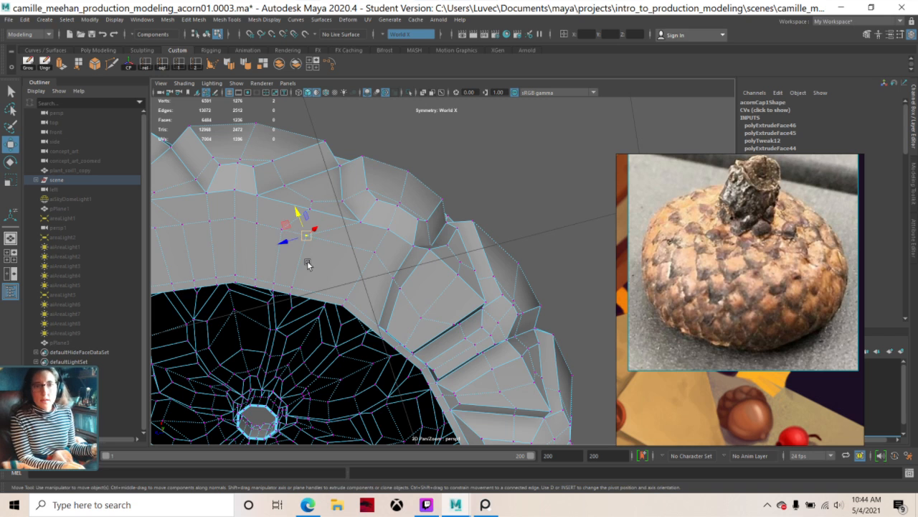
{"action": "scroll", "coordinate": [307, 264], "scroll_direction": "down", "scroll_amount": 4}
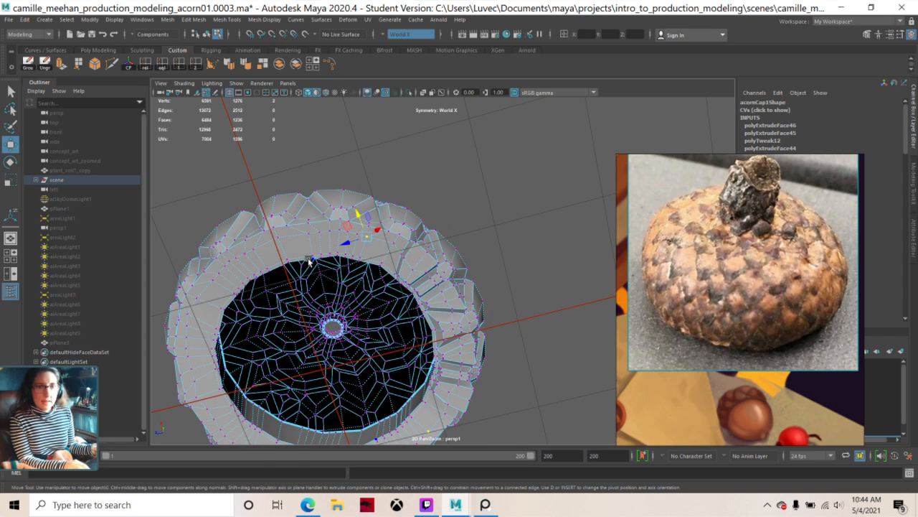
{"action": "left_click_drag", "start_coordinate": [308, 262], "coordinate": [304, 187], "text": "alt"}
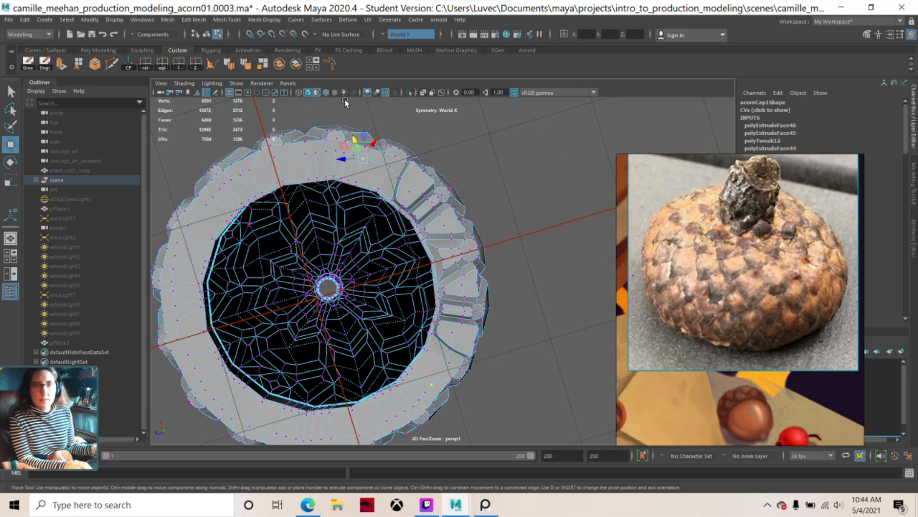
{"action": "scroll", "coordinate": [344, 123], "scroll_direction": "up", "scroll_amount": 2}
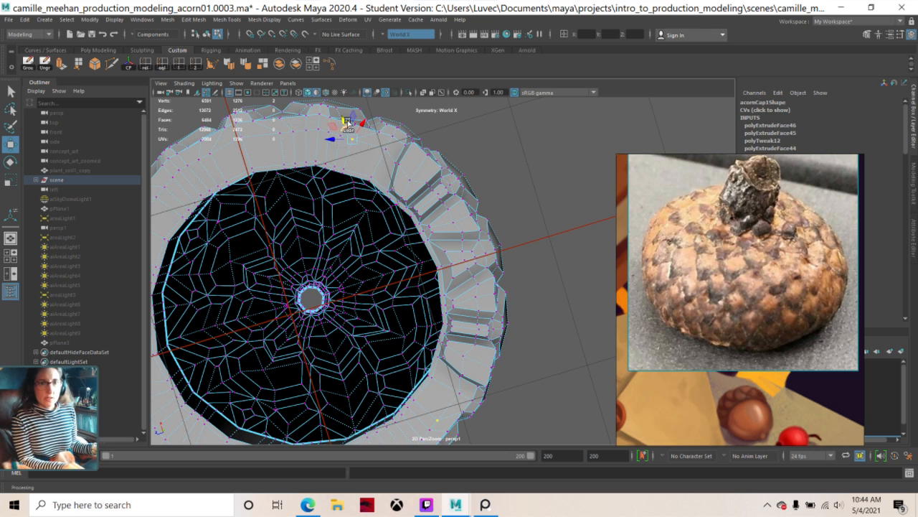
{"action": "left_click_drag", "start_coordinate": [345, 122], "coordinate": [354, 127], "text": "ctrl+shift"}
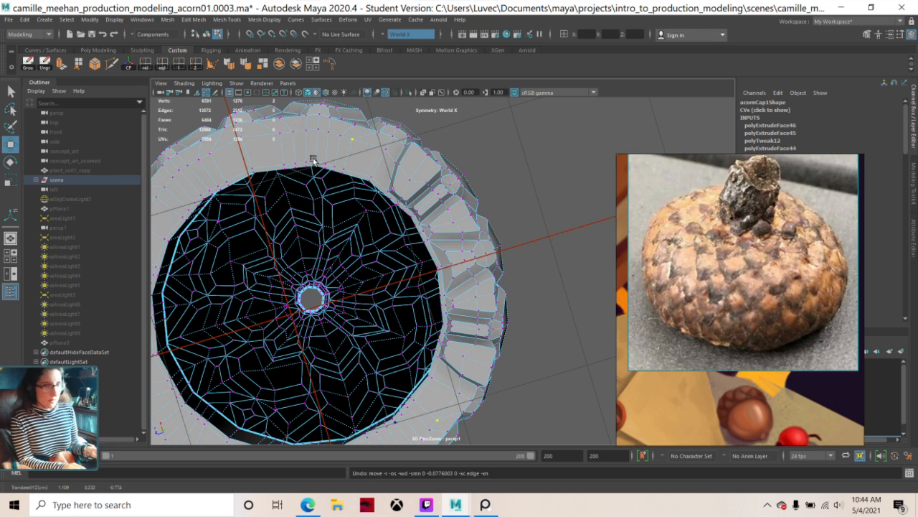
{"action": "left_click_drag", "start_coordinate": [328, 140], "coordinate": [335, 142], "text": "ctrl+shift"}
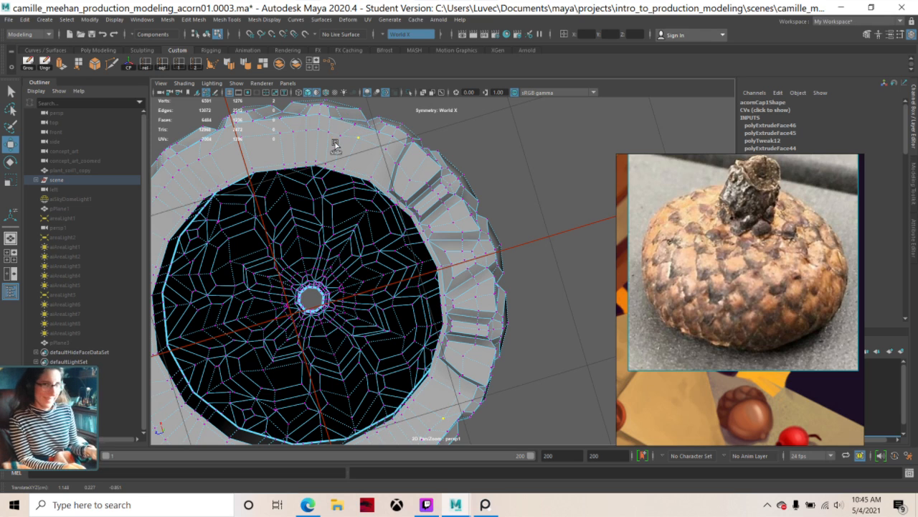
{"action": "key", "text": "ctrl+z"}
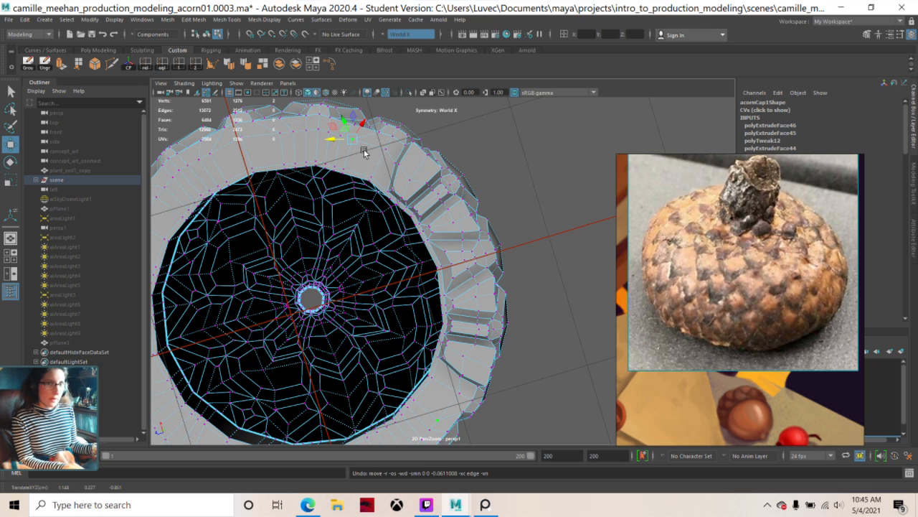
- Try another edge-constrained slide of the same band vertex and undo the moves
{"action": "right_click_drag", "start_coordinate": [364, 151], "coordinate": [535, 205]}
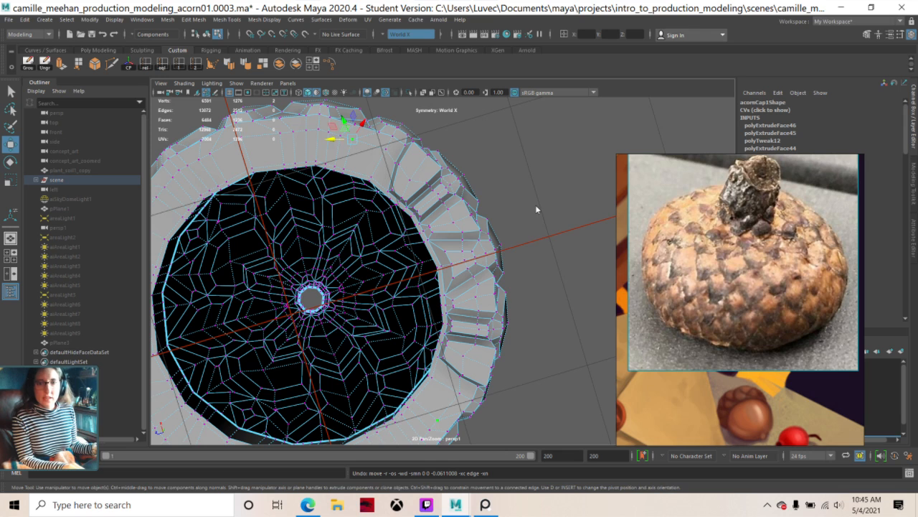
{"action": "key", "text": "w"}
{"action": "left_click_drag", "start_coordinate": [536, 204], "coordinate": [589, 257]}
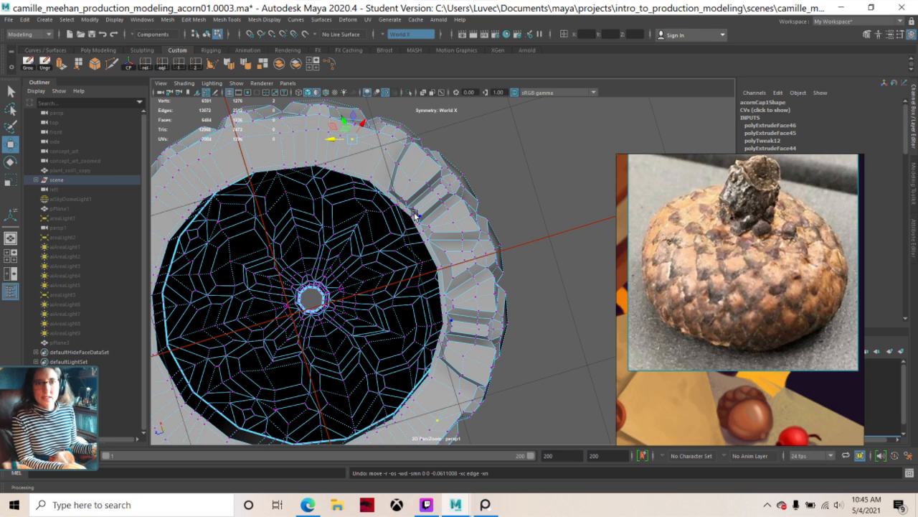
{"action": "left_click", "coordinate": [333, 142]}
{"action": "left_click_drag", "start_coordinate": [335, 142], "coordinate": [340, 147], "text": "ctrl+shift"}
{"action": "key", "text": "ctrl+z"}
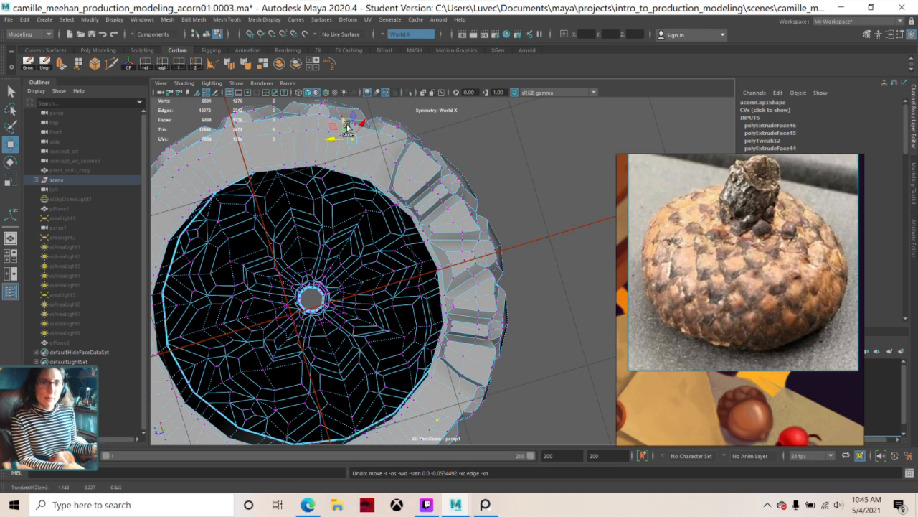
{"action": "key", "text": "ctrl+z"}
{"action": "key", "text": "ctrl+z"}
- Reorient the band vertex's move axes by editing its pivot against the adjoining band geometry
{"action": "key", "text": "d"}
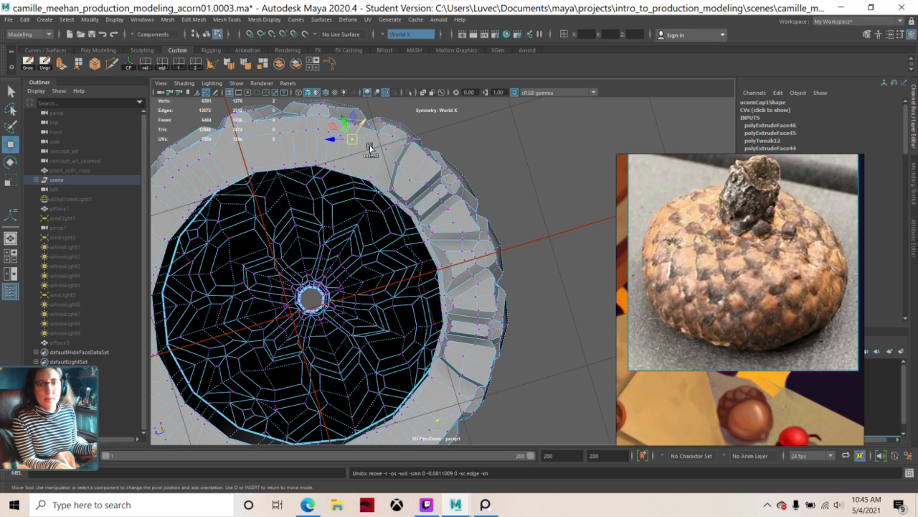
{"action": "left_click", "coordinate": [370, 148], "text": "shift"}
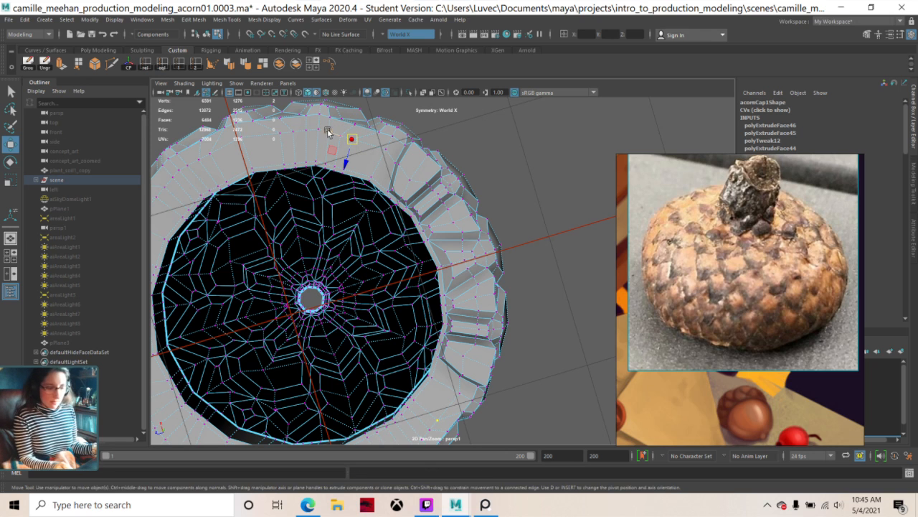
- Slide the selected band vertex along its adjoining edge toward the neighbouring extruded scale, mirrored across X
{"action": "key", "text": "d"}
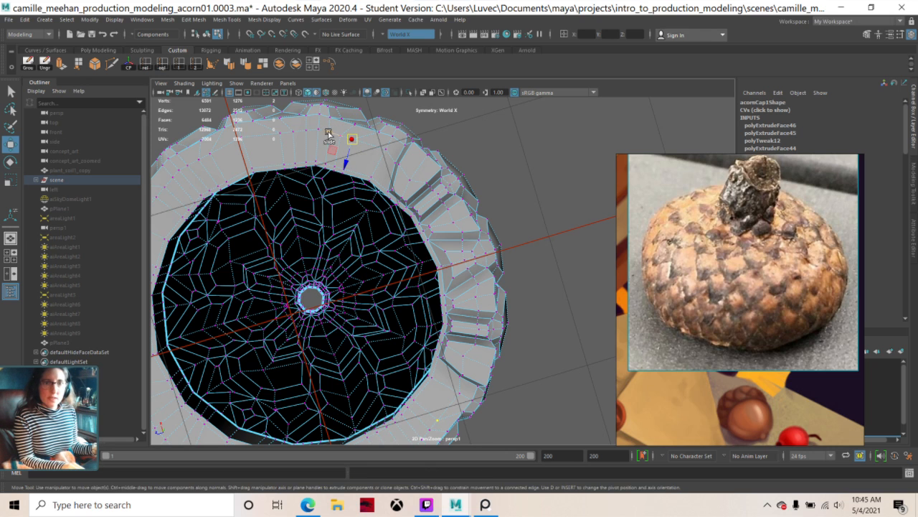
{"action": "left_click_drag", "start_coordinate": [328, 135], "coordinate": [343, 143], "text": "ctrl+shift"}
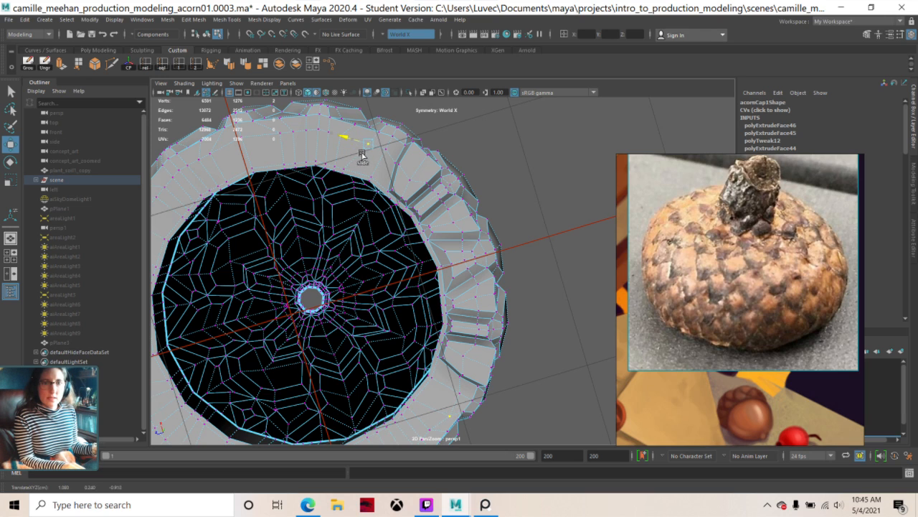
{"action": "left_click_drag", "start_coordinate": [363, 155], "coordinate": [340, 152], "text": "ctrl+shift"}
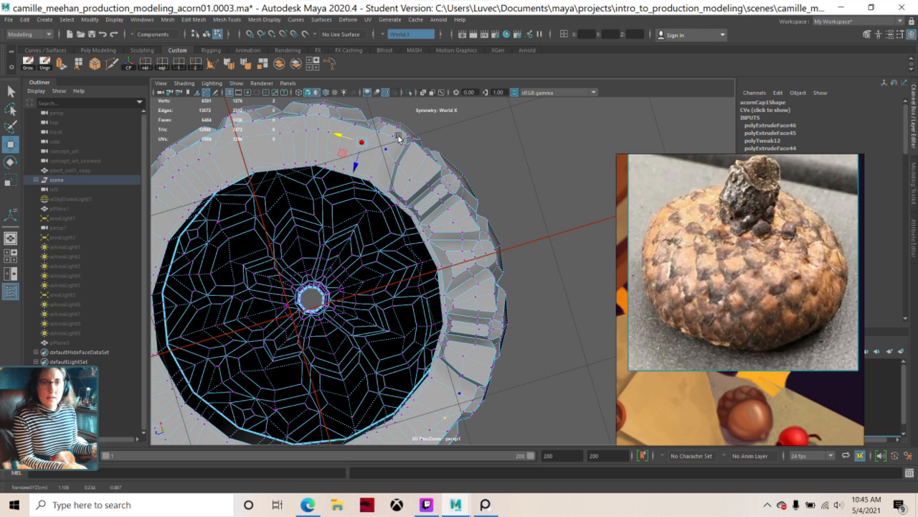
{"action": "right_click", "coordinate": [362, 130]}
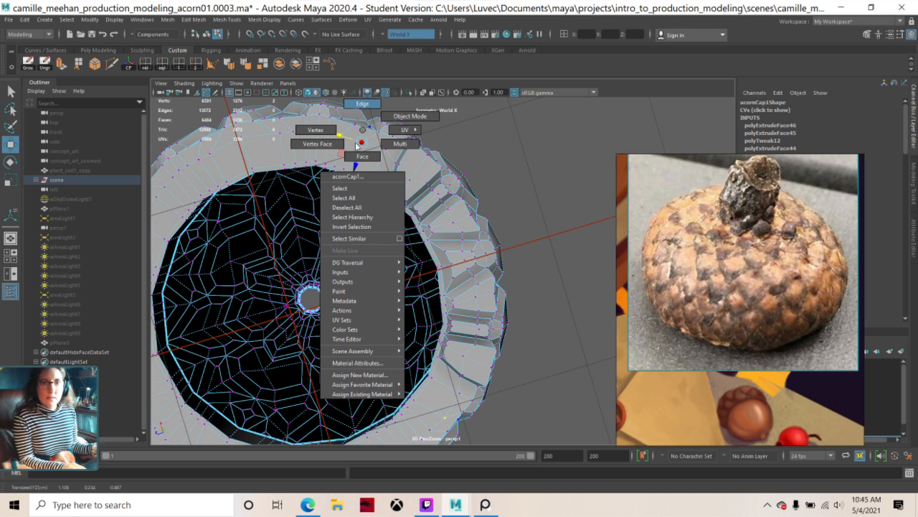
{"action": "left_click", "coordinate": [362, 155]}
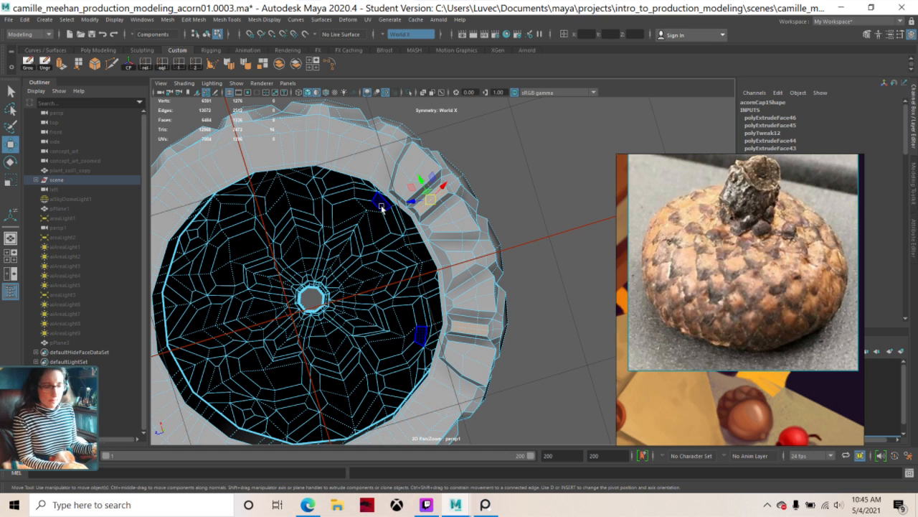
{"action": "left_click_drag", "start_coordinate": [508, 401], "coordinate": [510, 384], "text": "alt"}
{"action": "right_click_drag", "start_coordinate": [351, 136], "coordinate": [312, 156]}
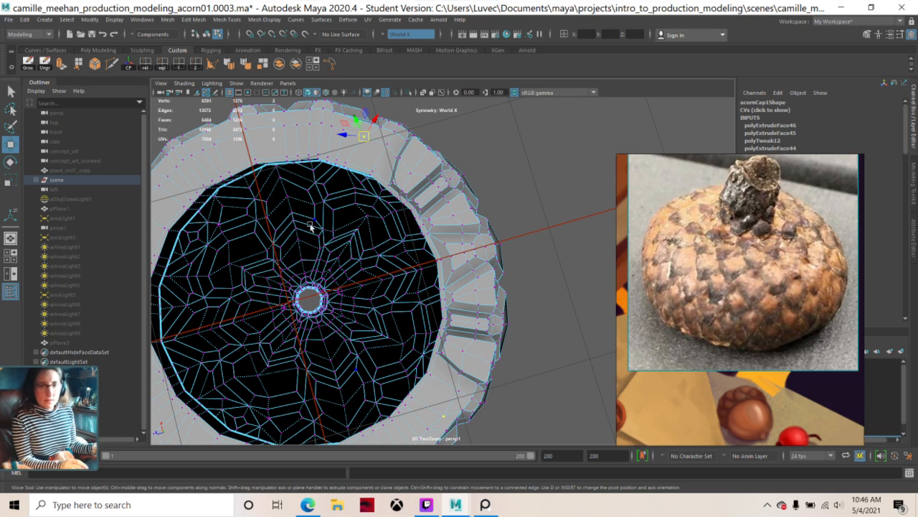
- Try reorienting the inner rim vertex's move axes to the adjacent rim edge and moving it along the rim, undoing the attempt
{"action": "left_click_drag", "start_coordinate": [322, 141], "coordinate": [299, 200], "text": "alt"}
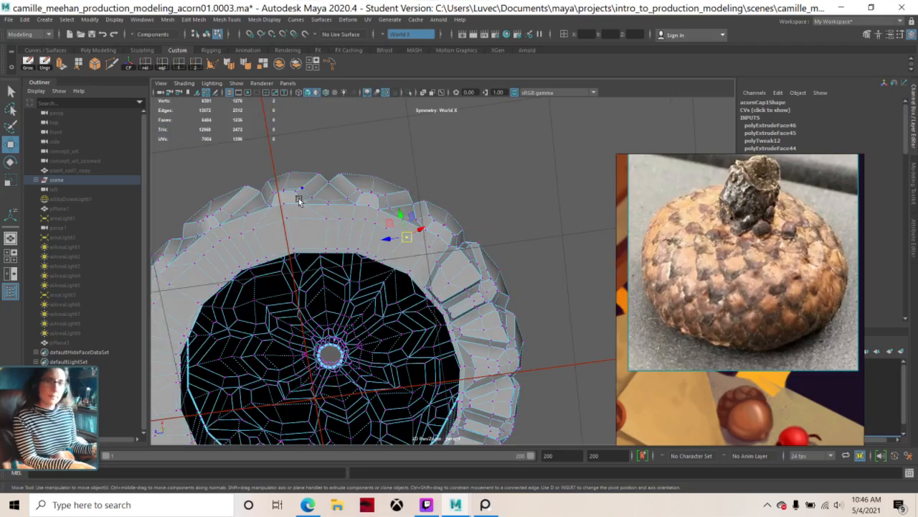
{"action": "left_click_drag", "start_coordinate": [408, 170], "coordinate": [378, 172], "text": "alt"}
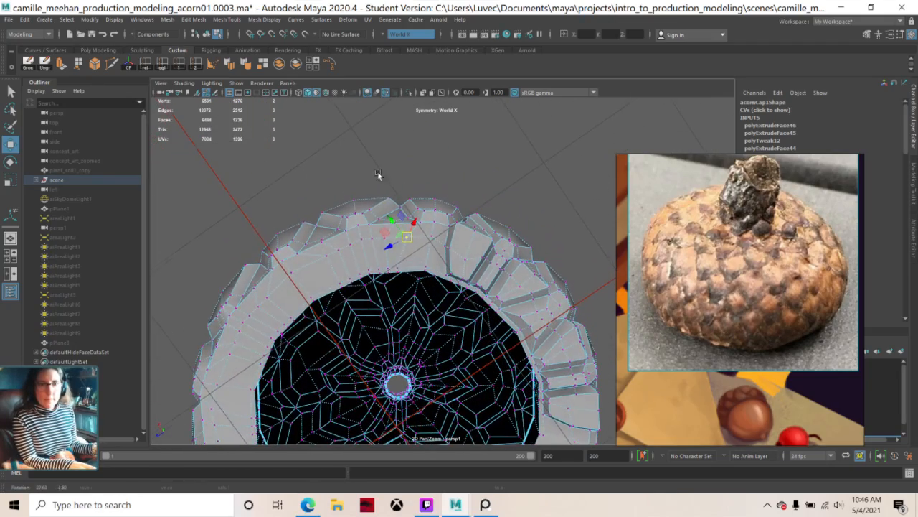
{"action": "left_click", "coordinate": [399, 269]}
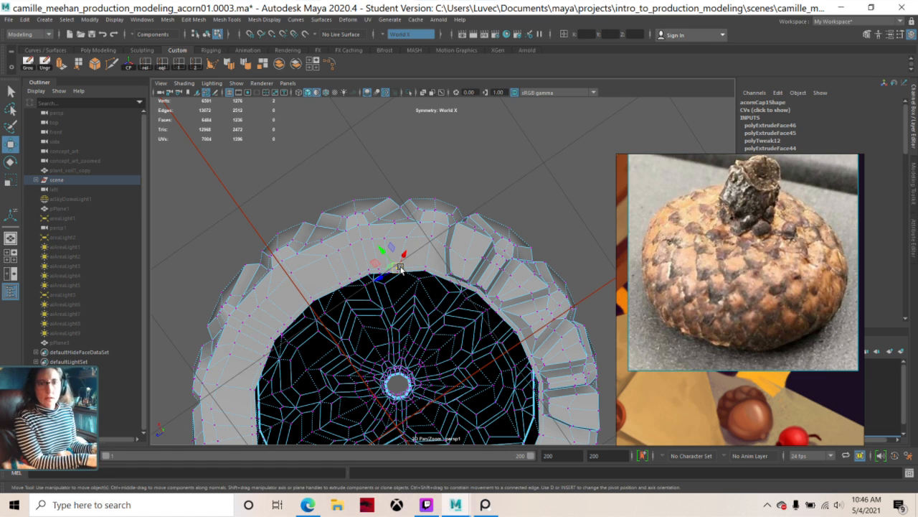
{"action": "scroll", "coordinate": [401, 269], "scroll_direction": "down", "scroll_amount": 2}
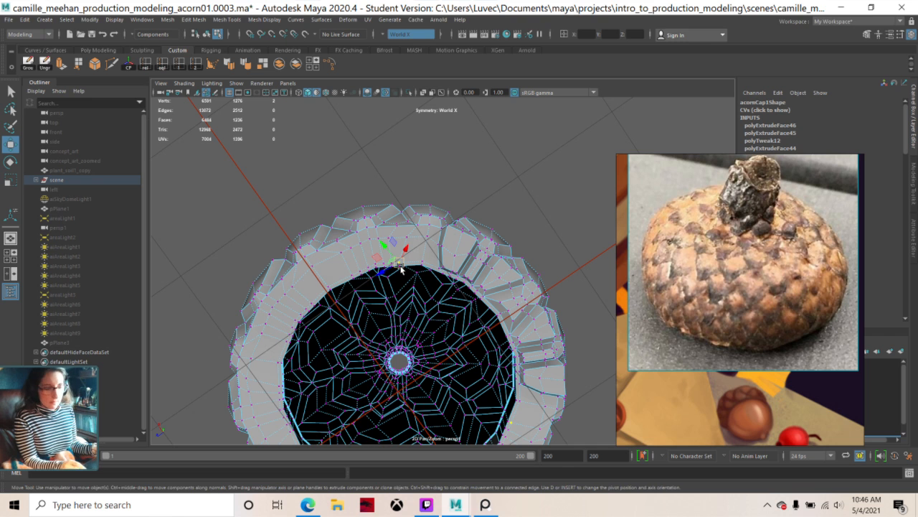
{"action": "middle_click_drag", "start_coordinate": [400, 269], "coordinate": [388, 185], "text": "alt"}
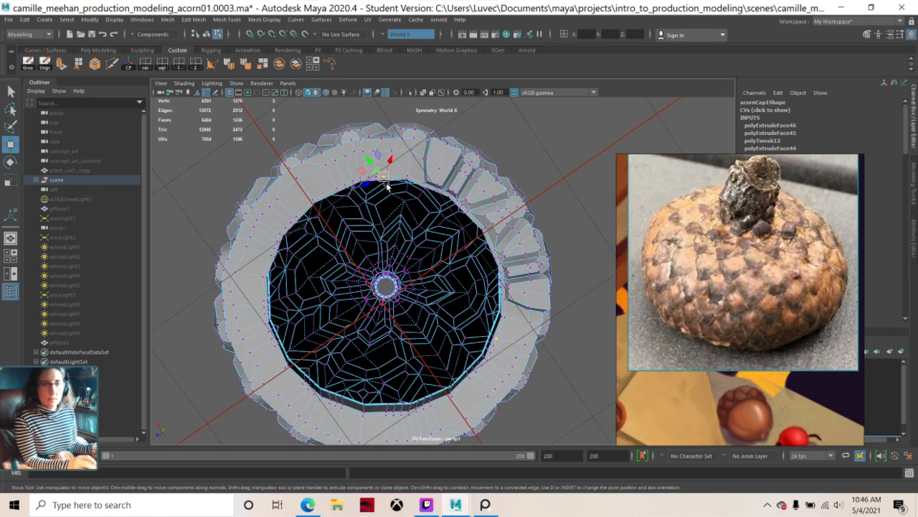
{"action": "key", "text": "d"}
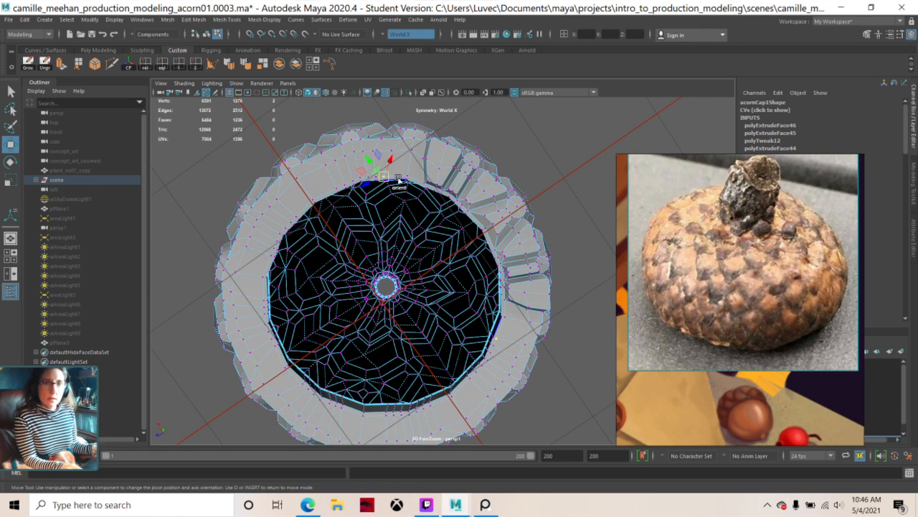
{"action": "left_click", "coordinate": [399, 181]}
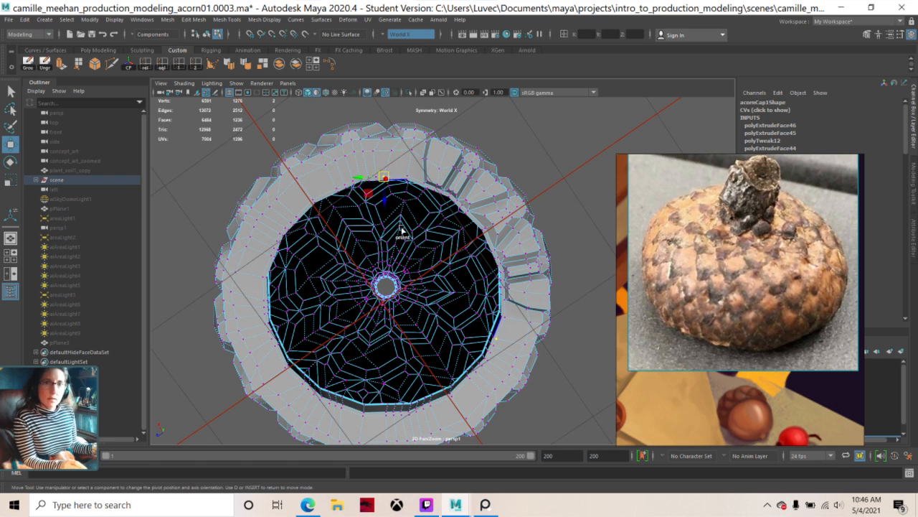
{"action": "key", "text": "d"}
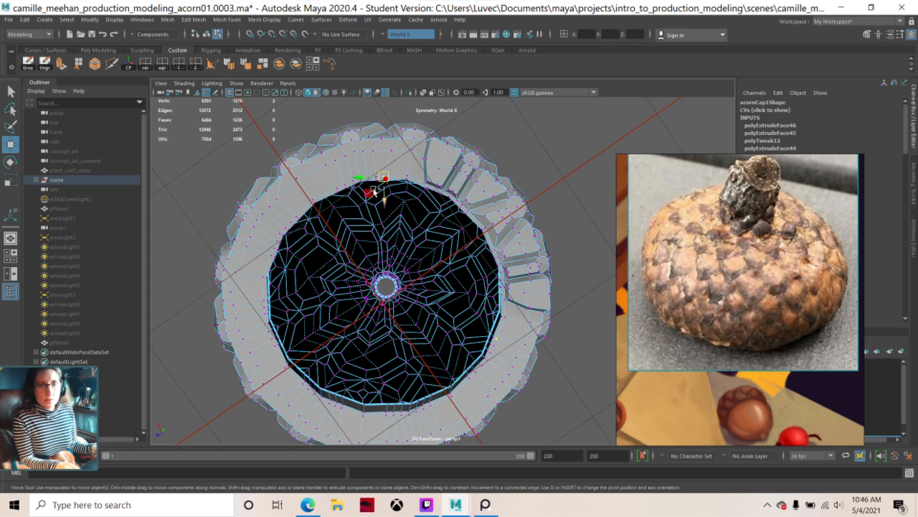
{"action": "left_click_drag", "start_coordinate": [358, 176], "coordinate": [366, 175]}
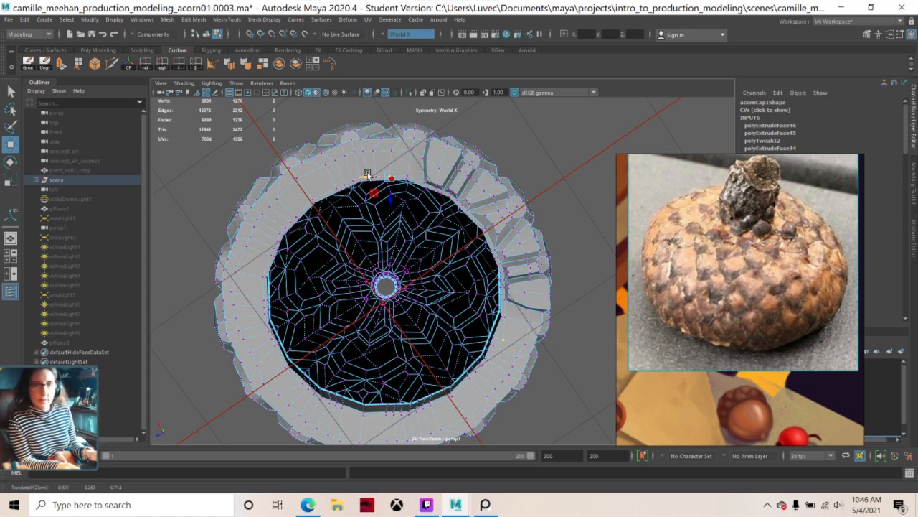
{"action": "left_click_drag", "start_coordinate": [367, 175], "coordinate": [367, 175]}
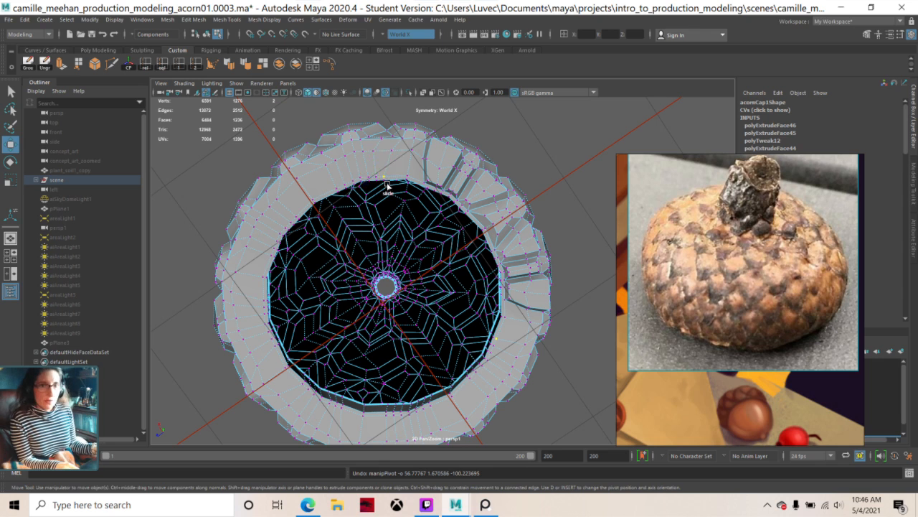
- Slide the outer band vertices beside the extruded scales along their edges to adjust the next scale's outline
{"action": "left_click_drag", "start_coordinate": [392, 162], "coordinate": [374, 184]}
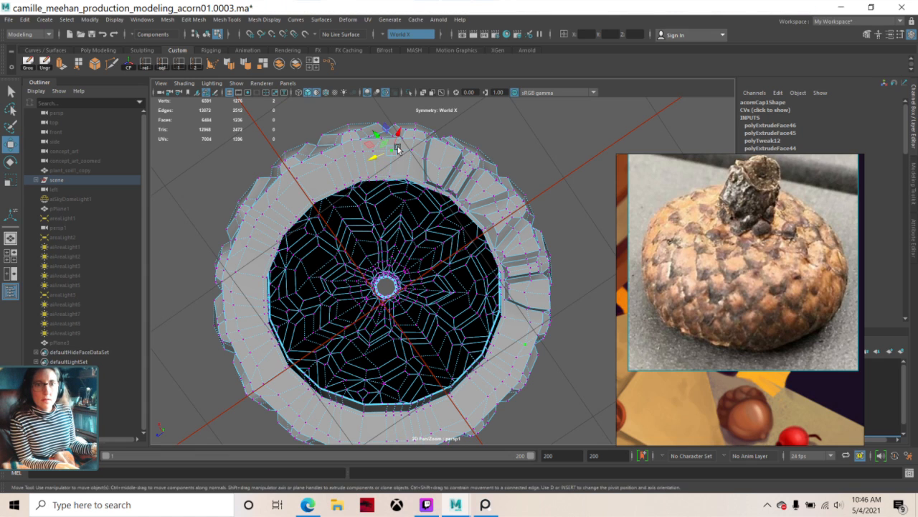
{"action": "left_click_drag", "start_coordinate": [398, 148], "coordinate": [371, 164]}
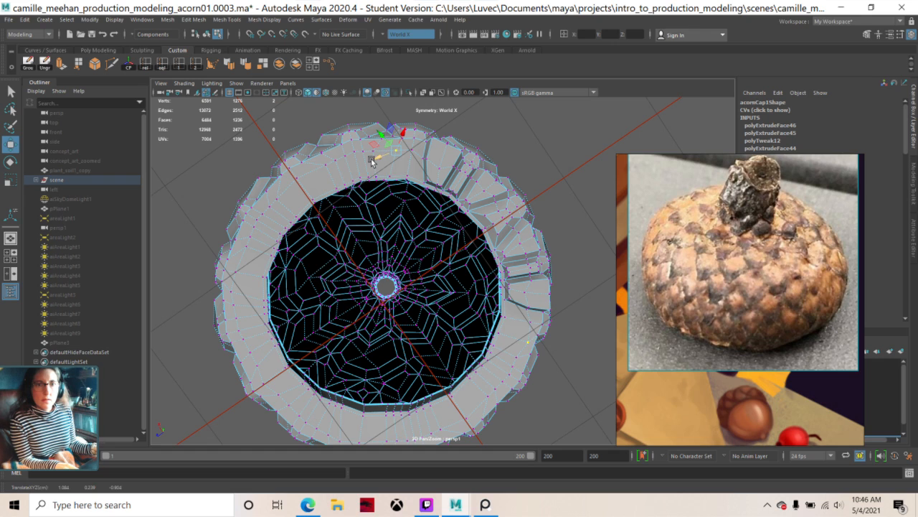
{"action": "scroll", "coordinate": [372, 159], "scroll_direction": "up", "scroll_amount": 2}
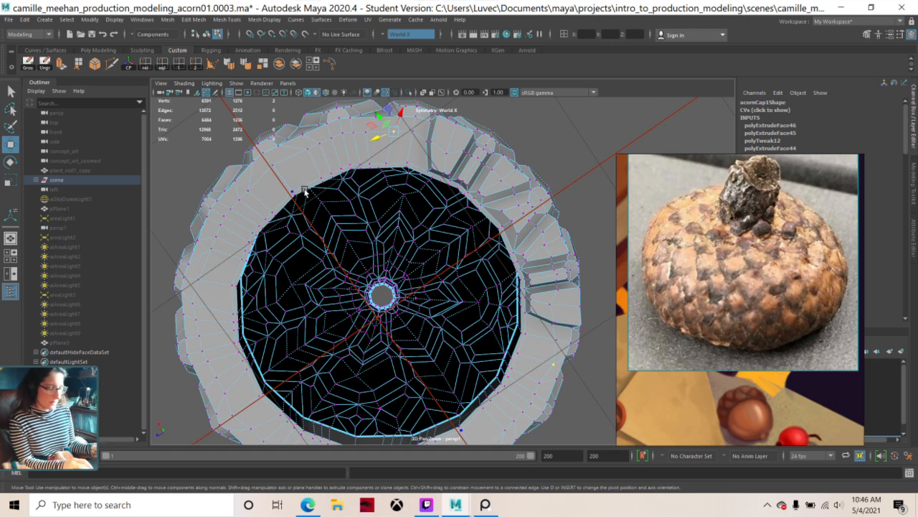
{"action": "left_click_drag", "start_coordinate": [318, 150], "coordinate": [344, 245], "text": "alt"}
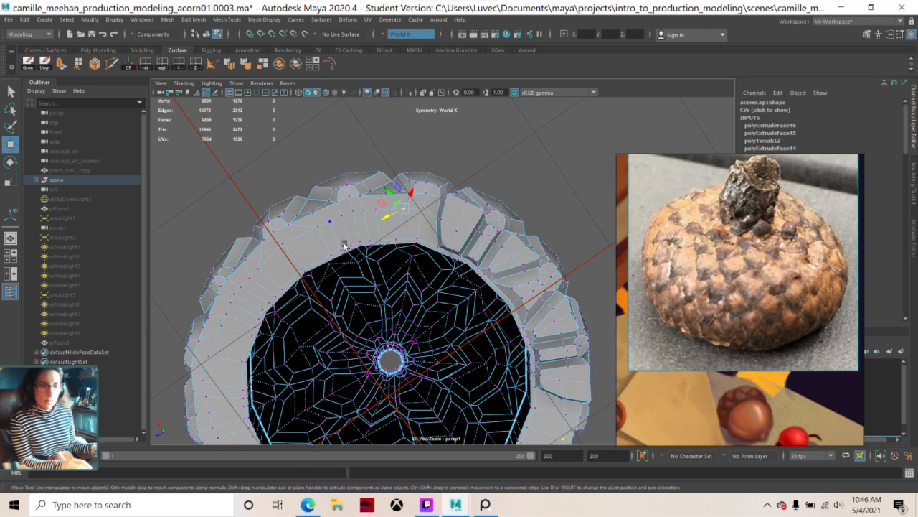
{"action": "left_click_drag", "start_coordinate": [382, 278], "coordinate": [386, 240], "text": "alt"}
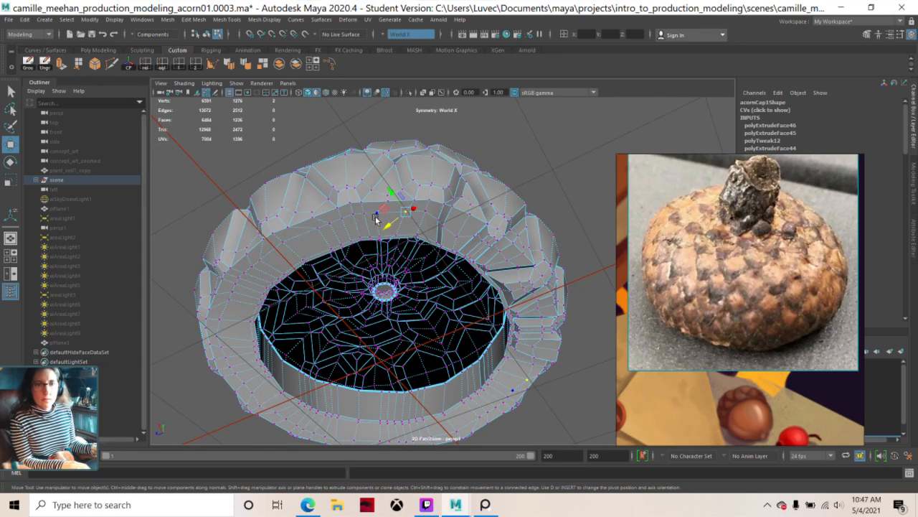
{"action": "left_click", "coordinate": [374, 216]}
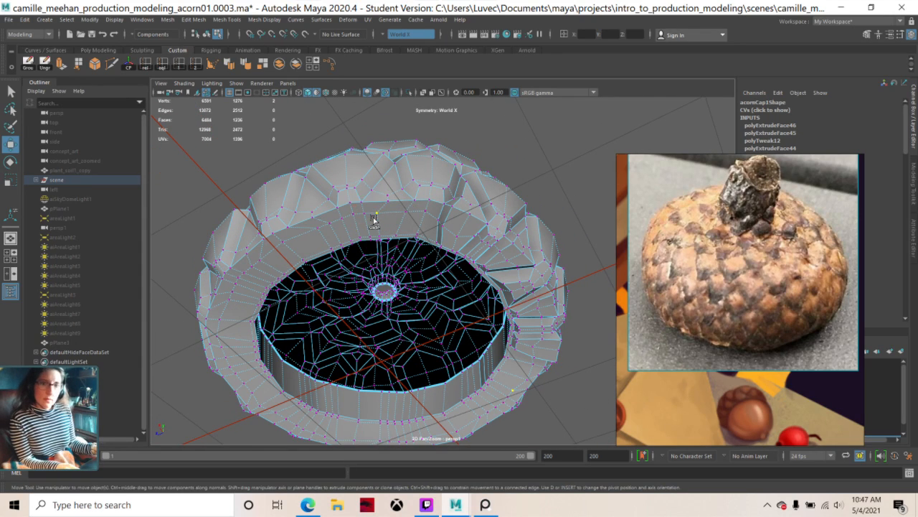
{"action": "left_click_drag", "start_coordinate": [362, 228], "coordinate": [401, 265], "text": "ctrl+shift"}
- Slide the vertex just above the cap's inner rim along its edge to line up the scale's lower boundary
{"action": "scroll", "coordinate": [345, 195], "scroll_direction": "up", "scroll_amount": 2}
{"action": "left_click_drag", "start_coordinate": [346, 195], "coordinate": [359, 272], "text": "alt"}
{"action": "left_click", "coordinate": [358, 274]}
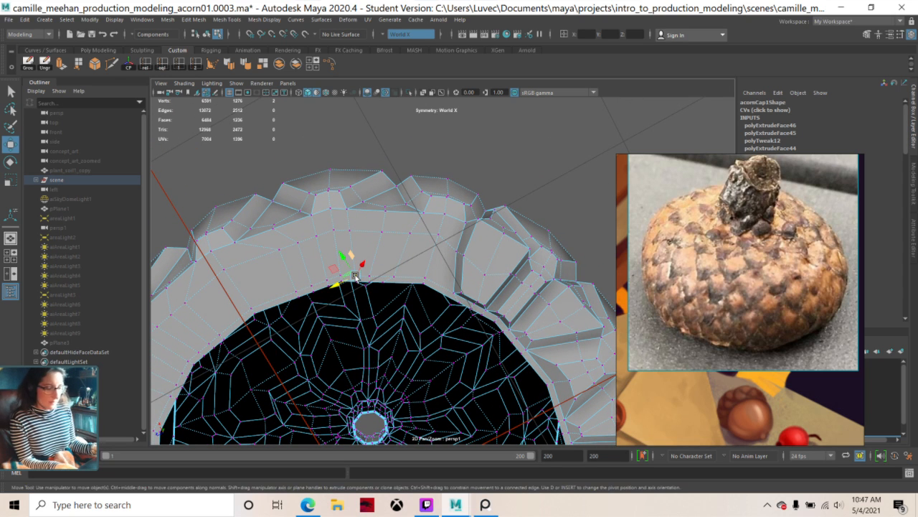
{"action": "left_click_drag", "start_coordinate": [340, 287], "coordinate": [345, 286], "text": "ctrl+shift"}
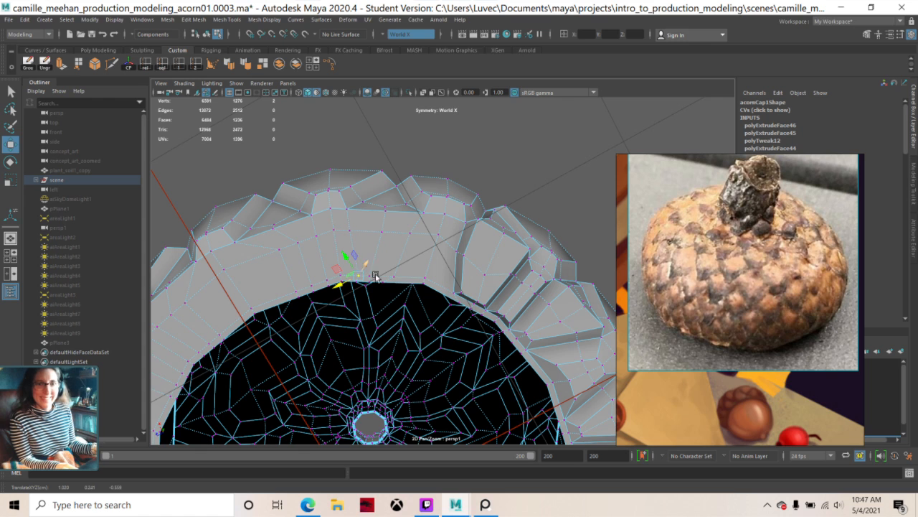
{"action": "scroll", "coordinate": [382, 279], "scroll_direction": "up", "scroll_amount": 2}
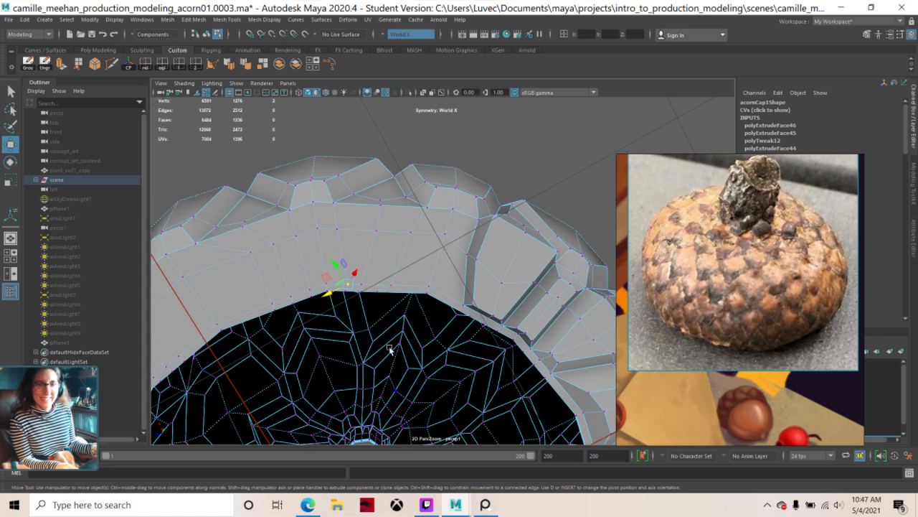
- Refine the neighbouring vertex above the inner rim with an edge-constrained slide, undoing the first attempt and repeating it with a smaller shift
{"action": "left_click", "coordinate": [377, 235]}
{"action": "left_click", "coordinate": [362, 284]}
{"action": "left_click_drag", "start_coordinate": [350, 291], "coordinate": [353, 262], "text": "ctrl+shift"}
{"action": "key", "text": "ctrl+z"}
{"action": "left_click_drag", "start_coordinate": [338, 298], "coordinate": [345, 300], "text": "ctrl+shift"}
{"action": "scroll", "coordinate": [344, 301], "scroll_direction": "down", "scroll_amount": 5}
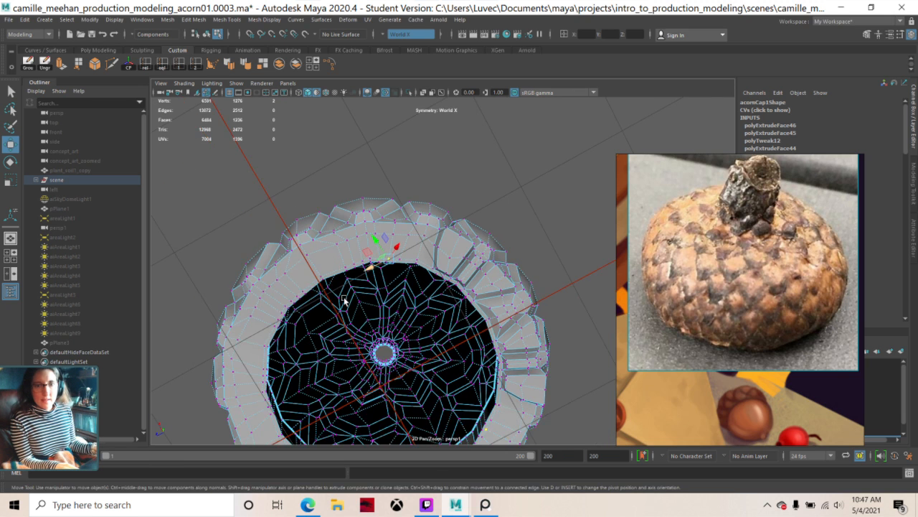
{"action": "scroll", "coordinate": [344, 301], "scroll_direction": "down", "scroll_amount": 2}
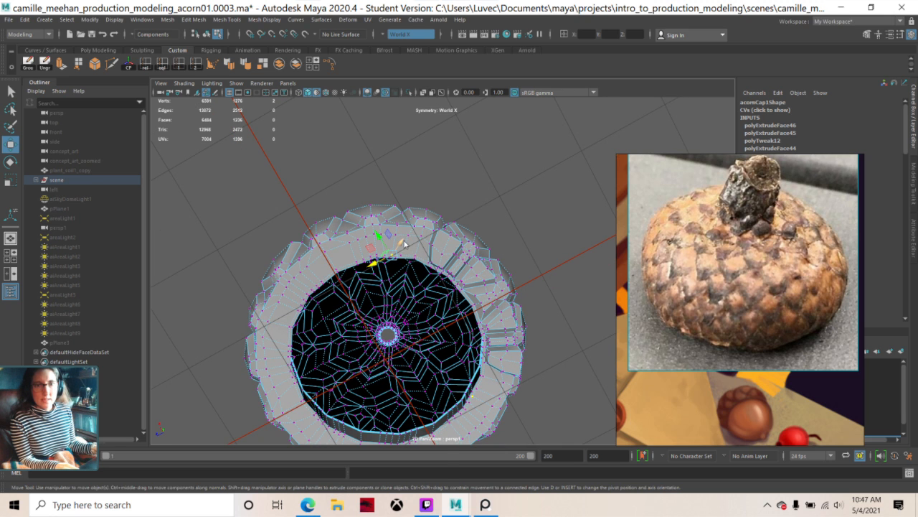
- Select the next scale's face group from the gap between two outer scales down to the inner rim, mirrored across X
{"action": "right_click_drag", "start_coordinate": [404, 244], "coordinate": [402, 272]}
{"action": "left_click_drag", "start_coordinate": [396, 187], "coordinate": [404, 264], "text": "alt"}
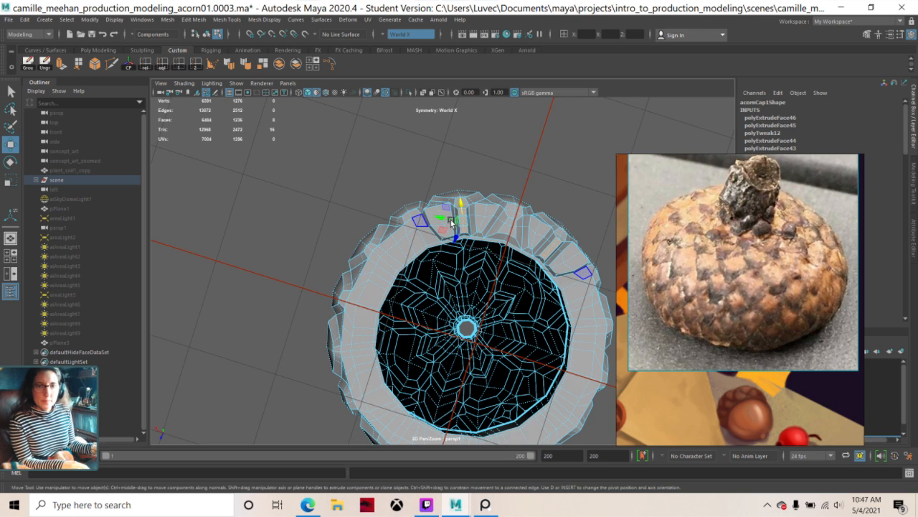
{"action": "left_click_drag", "start_coordinate": [450, 223], "coordinate": [439, 237], "text": "alt"}
{"action": "scroll", "coordinate": [438, 234], "scroll_direction": "up", "scroll_amount": 4}
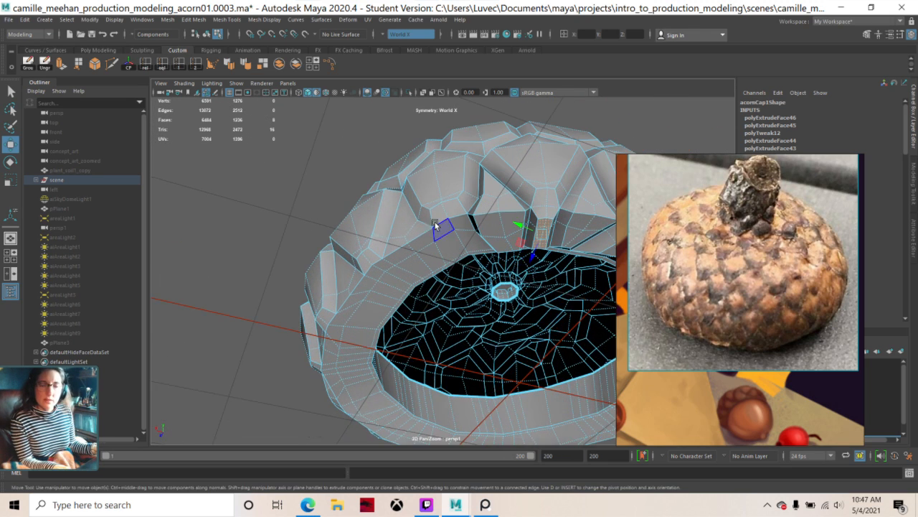
{"action": "left_click", "coordinate": [399, 234]}
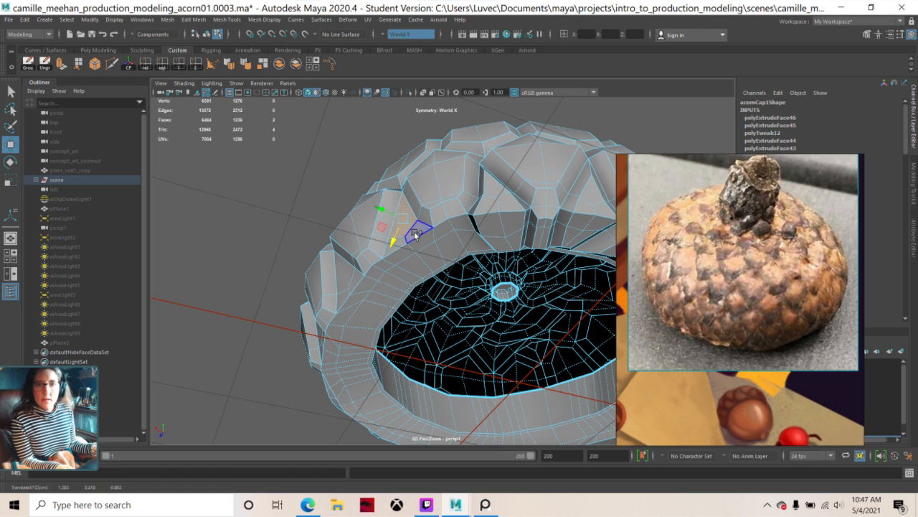
{"action": "left_click", "coordinate": [415, 237], "text": "shift"}
{"action": "left_click", "coordinate": [400, 257], "text": "shift"}
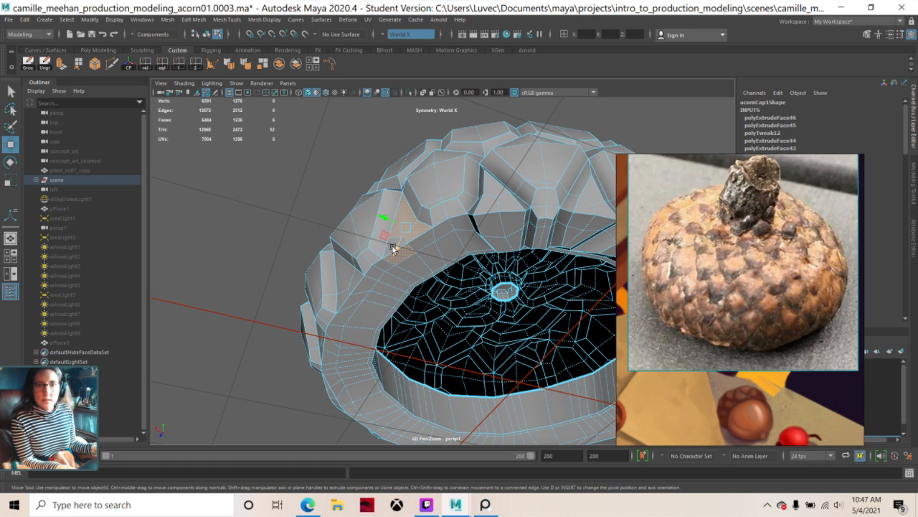
{"action": "left_click", "coordinate": [398, 243]}
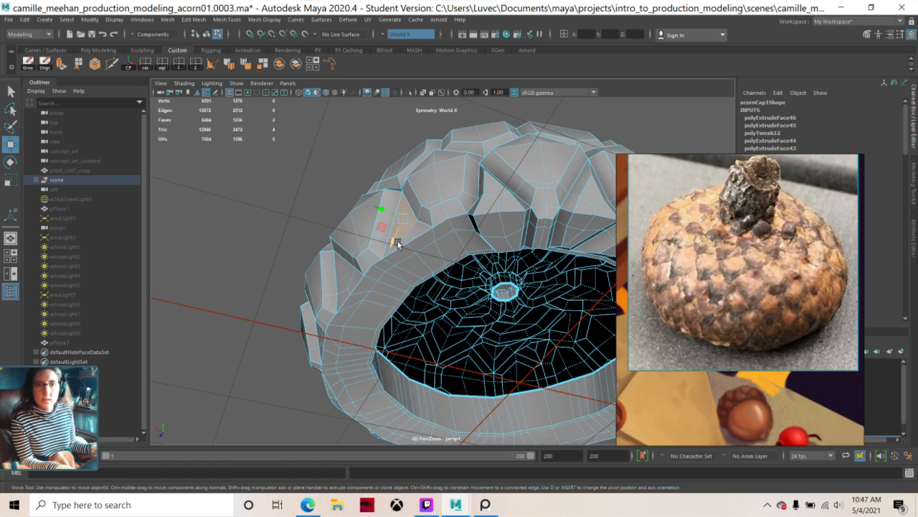
{"action": "left_click", "coordinate": [410, 241], "text": "shift"}
{"action": "left_click", "coordinate": [420, 236], "text": "shift"}
{"action": "left_click", "coordinate": [420, 244], "text": "shift"}
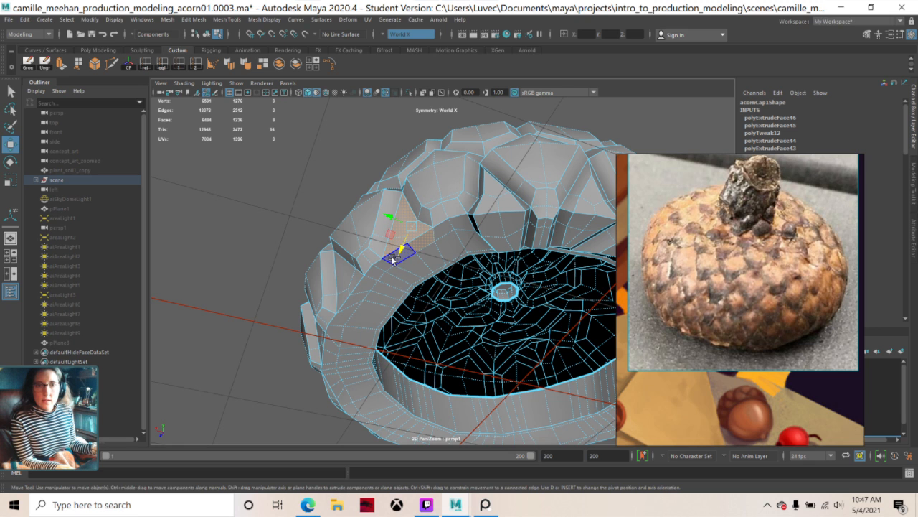
{"action": "left_click", "coordinate": [392, 257], "text": "shift"}
{"action": "left_click", "coordinate": [408, 267], "text": "shift"}
{"action": "left_click", "coordinate": [429, 261], "text": "shift"}
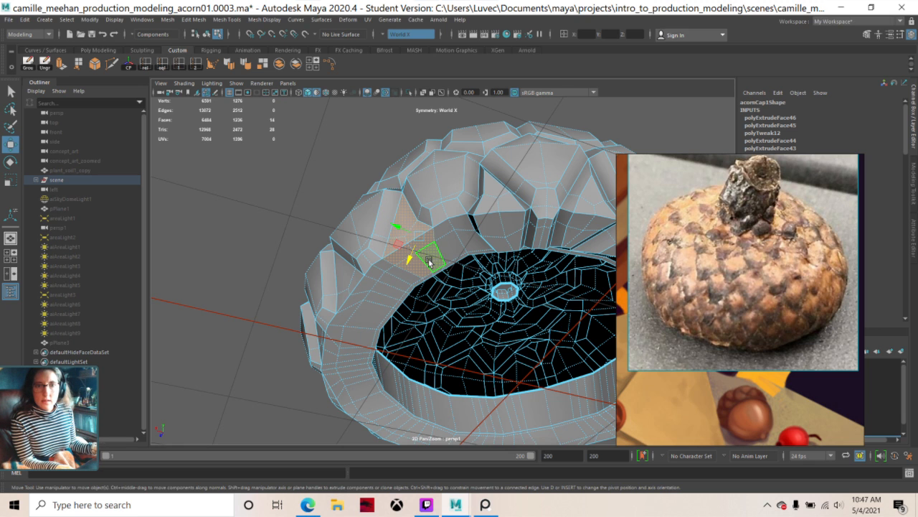
{"action": "scroll", "coordinate": [429, 261], "scroll_direction": "down", "scroll_amount": 3}
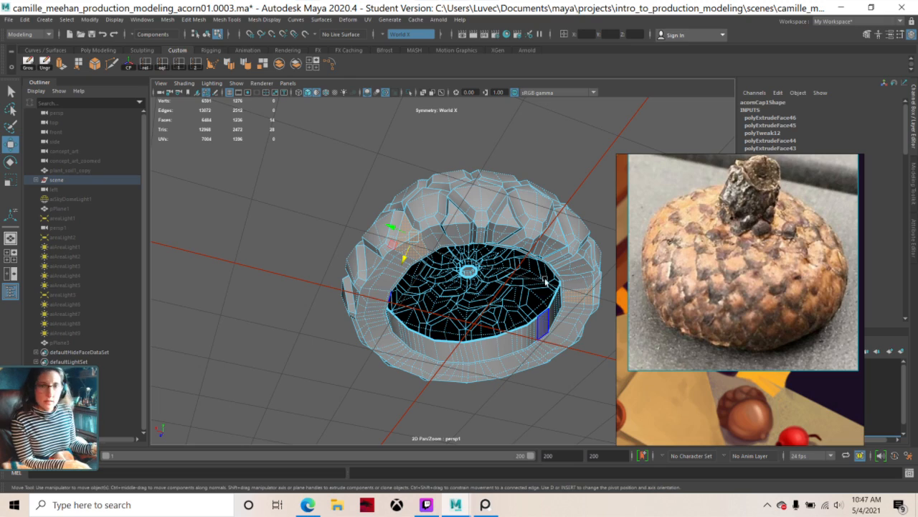
- Extrude the selected underside scale faces with a thickness of 0.063 and an offset of 0.038
{"action": "left_click_drag", "start_coordinate": [528, 230], "coordinate": [492, 247], "text": "alt"}
{"action": "scroll", "coordinate": [491, 248], "scroll_direction": "down", "scroll_amount": 2}
{"action": "middle_click_drag", "start_coordinate": [489, 248], "coordinate": [406, 260], "text": "alt"}
{"action": "left_click_drag", "start_coordinate": [422, 251], "coordinate": [483, 255], "text": "alt"}
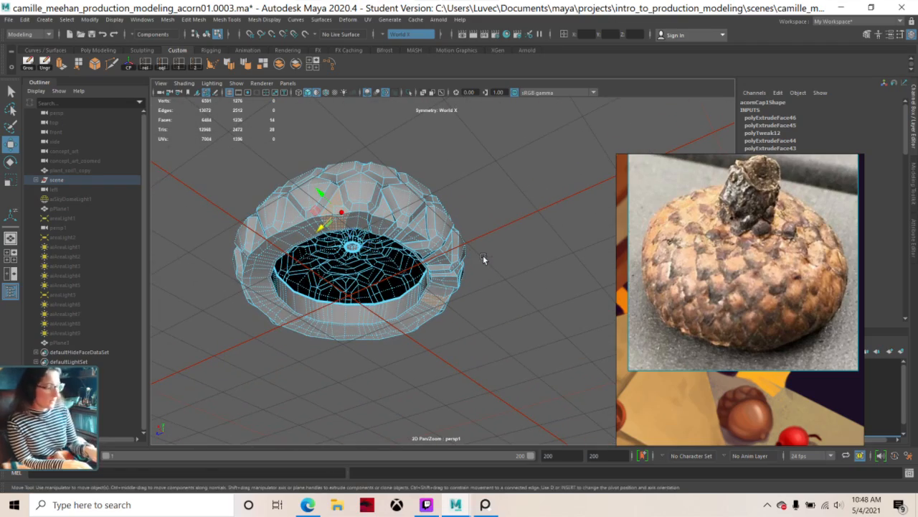
{"action": "key", "text": "ctrl+e"}
{"action": "scroll", "coordinate": [463, 225], "scroll_direction": "up", "scroll_amount": 5}
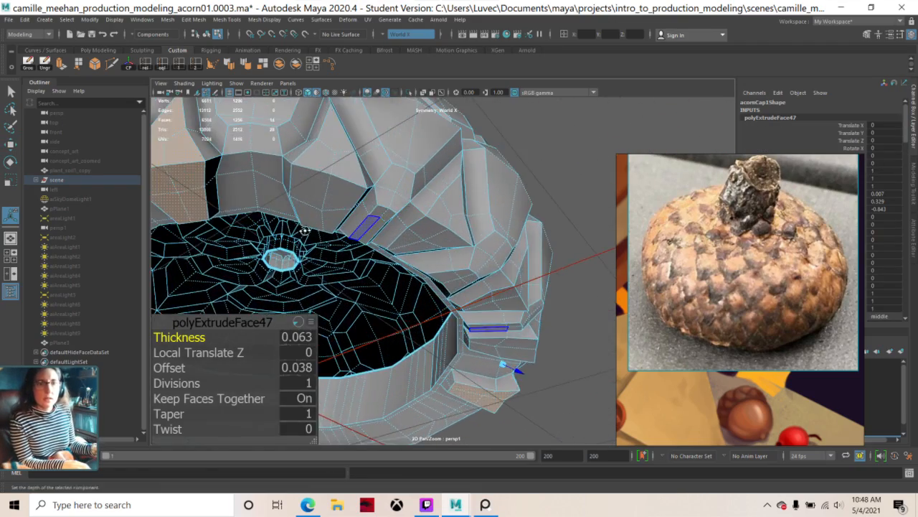
- Extrude the face group between the two neighbouring scales above the inner rim with thickness 0.117 and offset 0.038, mirrored across X
{"action": "left_click_drag", "start_coordinate": [305, 231], "coordinate": [360, 176], "text": "alt"}
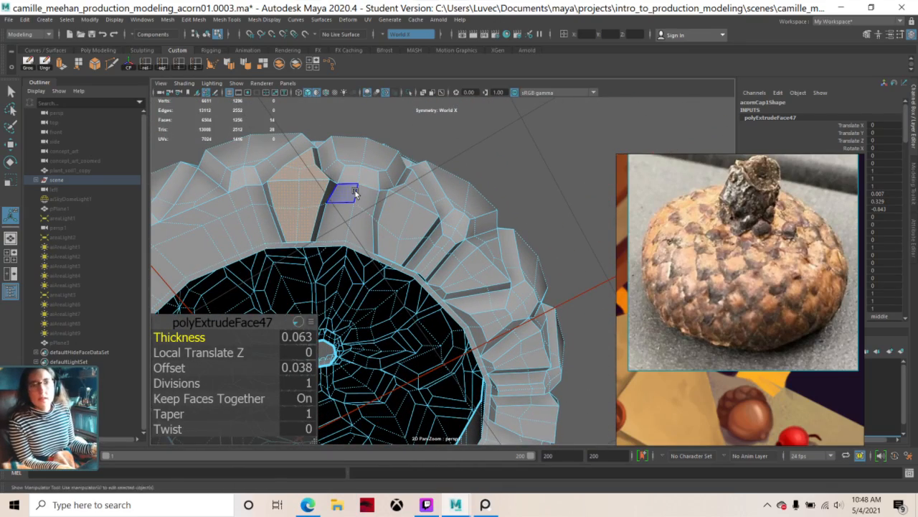
{"action": "left_click", "coordinate": [360, 200]}
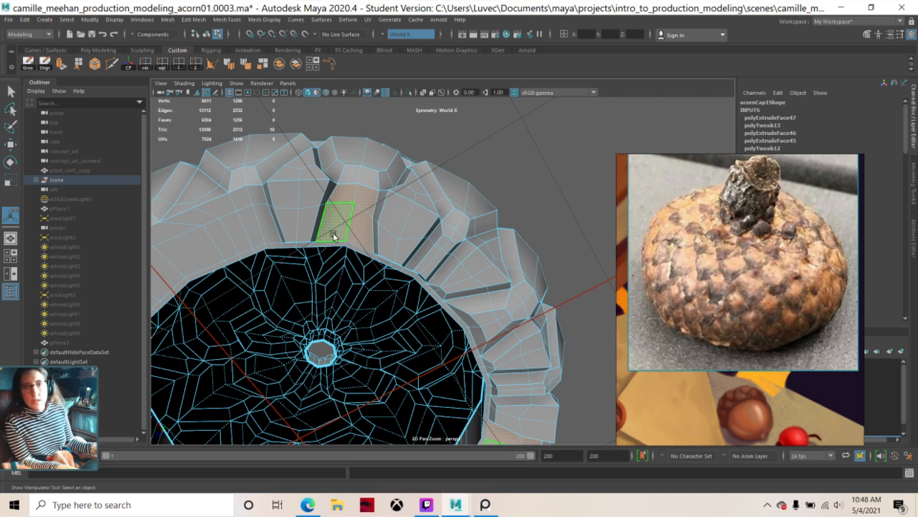
{"action": "key", "text": "ctrl+e"}
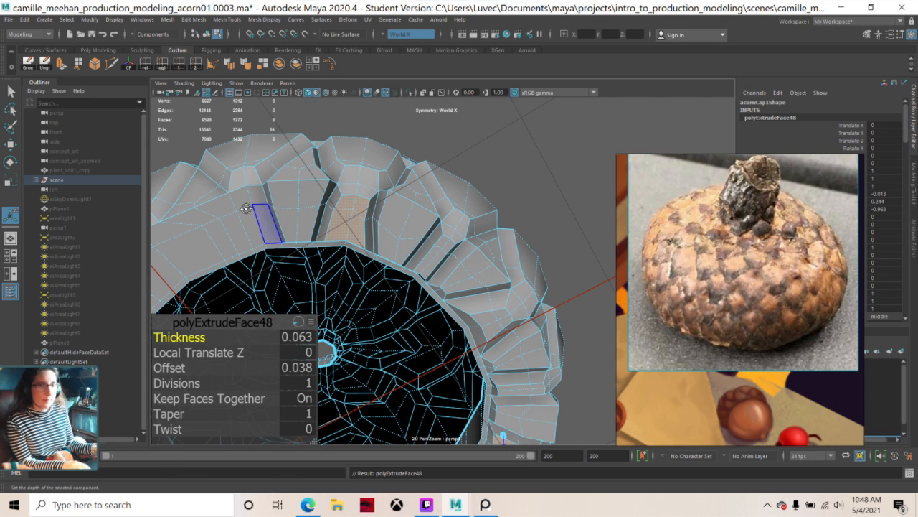
{"action": "left_click_drag", "start_coordinate": [248, 207], "coordinate": [283, 204], "text": "alt"}
{"action": "mouse_move", "coordinate": [284, 204]}
{"action": "middle_mouse_down"}
{"action": "mouse_move", "coordinate": [307, 220]}
{"action": "mouse_move", "coordinate": [283, 205]}
{"action": "middle_mouse_up"}
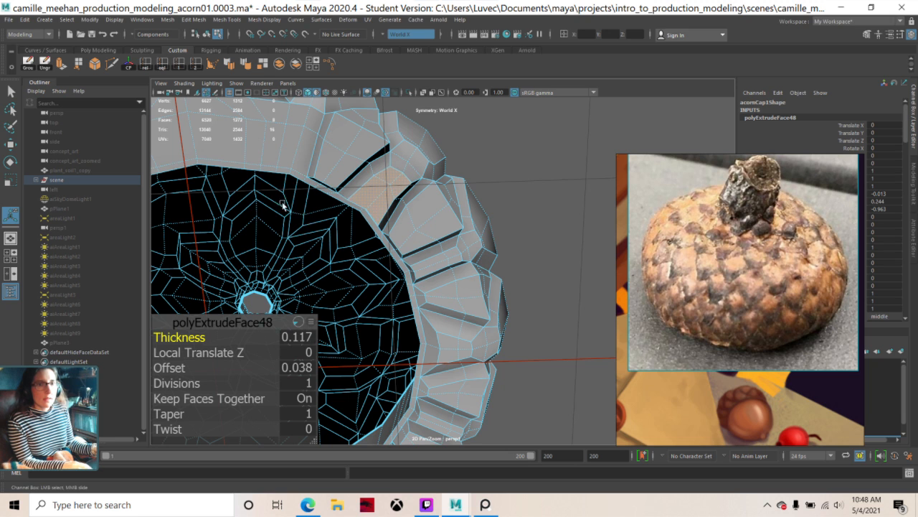
{"action": "left_click_drag", "start_coordinate": [283, 205], "coordinate": [402, 285], "text": "alt"}
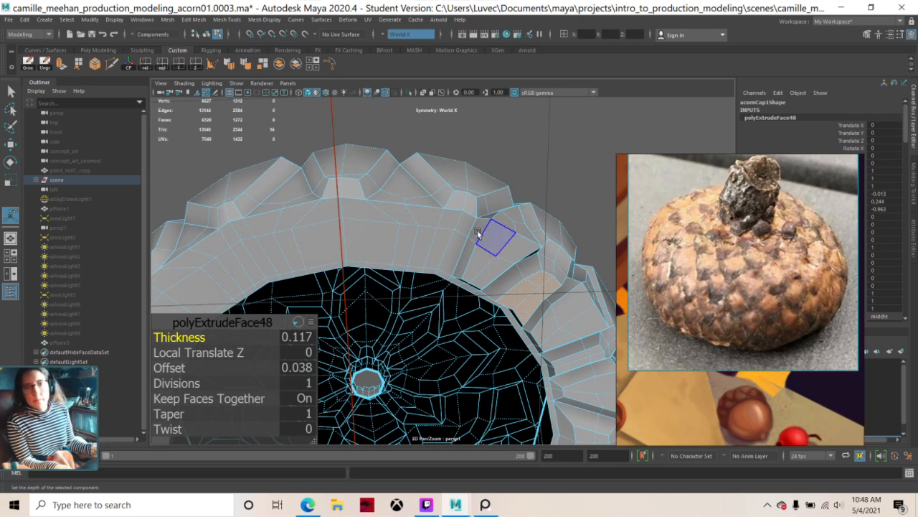
- Slide two neighbouring vertices in the middle row of the unextruded underside band along their edges, away from the finished scales
{"action": "right_click_drag", "start_coordinate": [392, 230], "coordinate": [357, 234]}
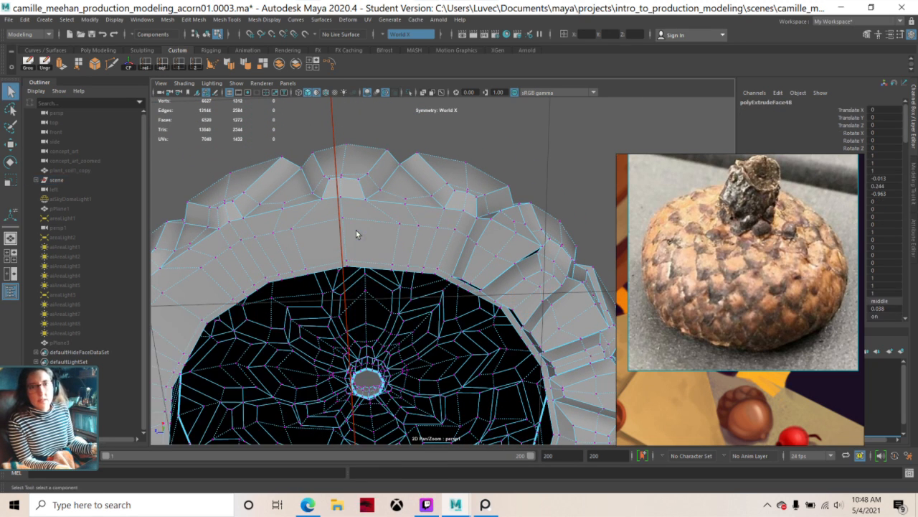
{"action": "left_click", "coordinate": [400, 227]}
{"action": "scroll", "coordinate": [400, 228], "scroll_direction": "down", "scroll_amount": 3}
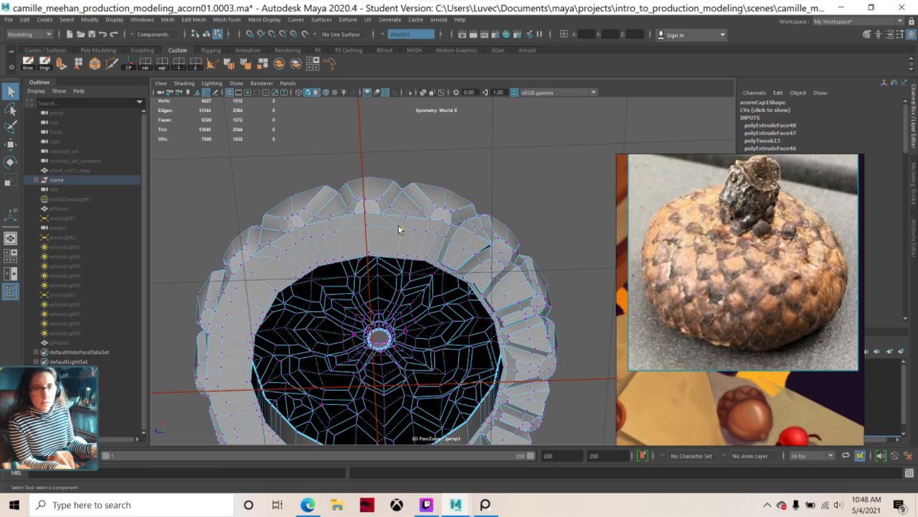
{"action": "scroll", "coordinate": [400, 229], "scroll_direction": "down", "scroll_amount": 2}
{"action": "middle_click_drag", "start_coordinate": [400, 228], "coordinate": [397, 195], "text": "alt"}
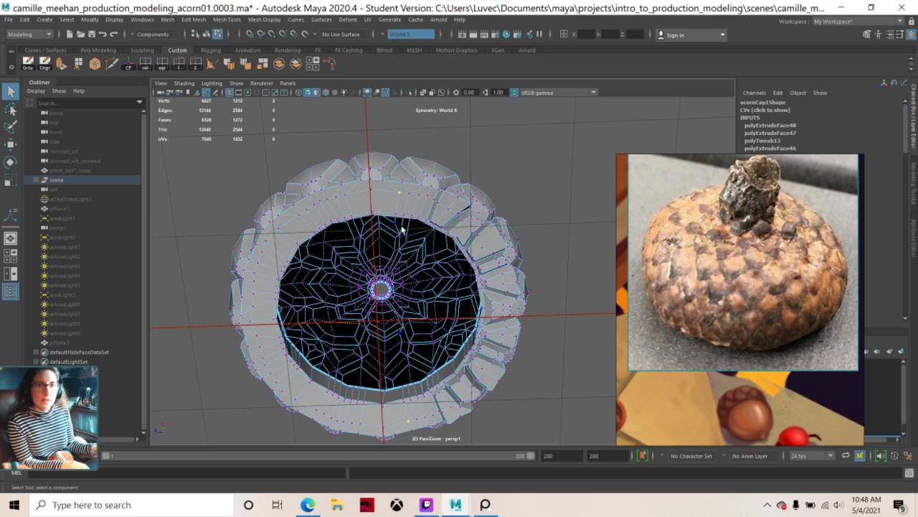
{"action": "scroll", "coordinate": [403, 225], "scroll_direction": "up", "scroll_amount": 3}
{"action": "middle_click_drag", "start_coordinate": [386, 182], "coordinate": [410, 230], "text": "alt"}
{"action": "scroll", "coordinate": [409, 229], "scroll_direction": "up", "scroll_amount": 2}
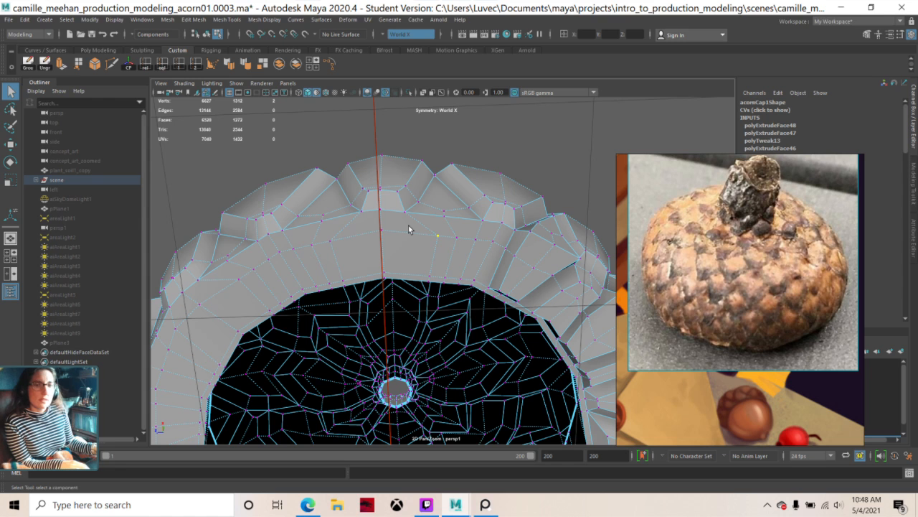
{"action": "scroll", "coordinate": [409, 229], "scroll_direction": "up", "scroll_amount": 2}
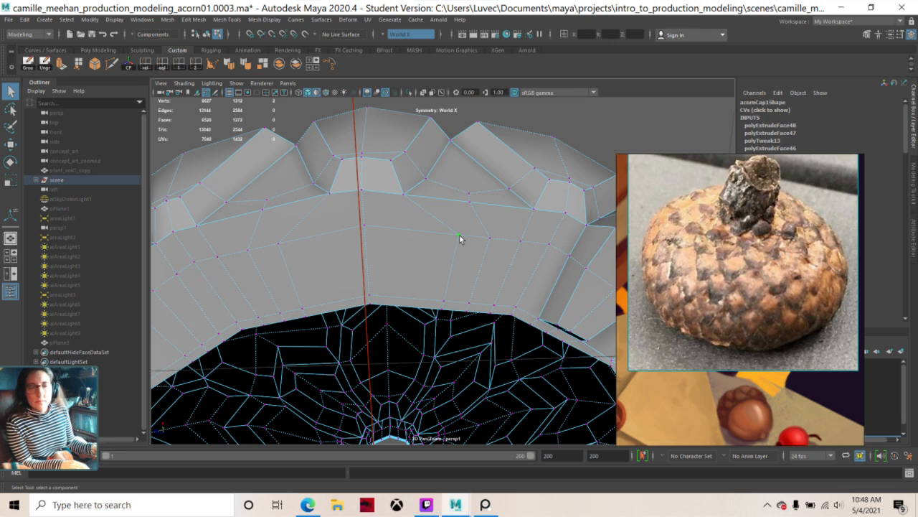
{"action": "key", "text": "w"}
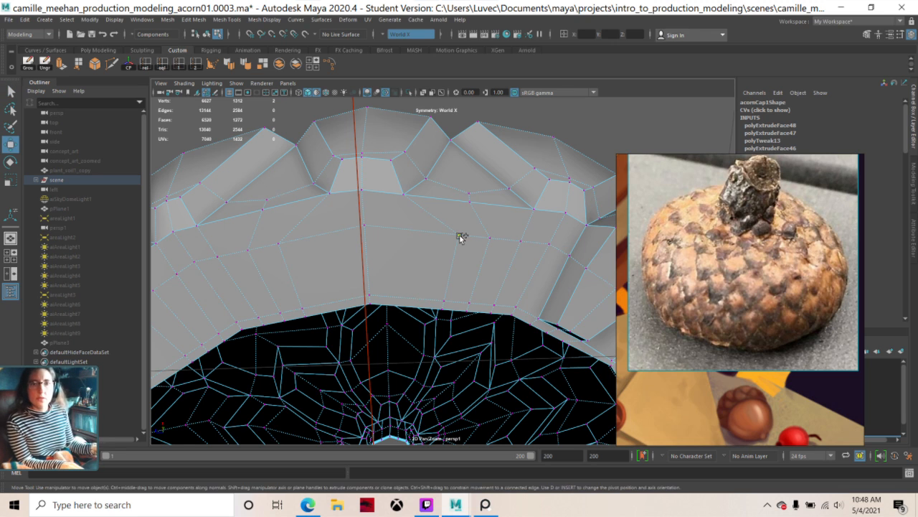
{"action": "left_click_drag", "start_coordinate": [445, 239], "coordinate": [422, 257]}
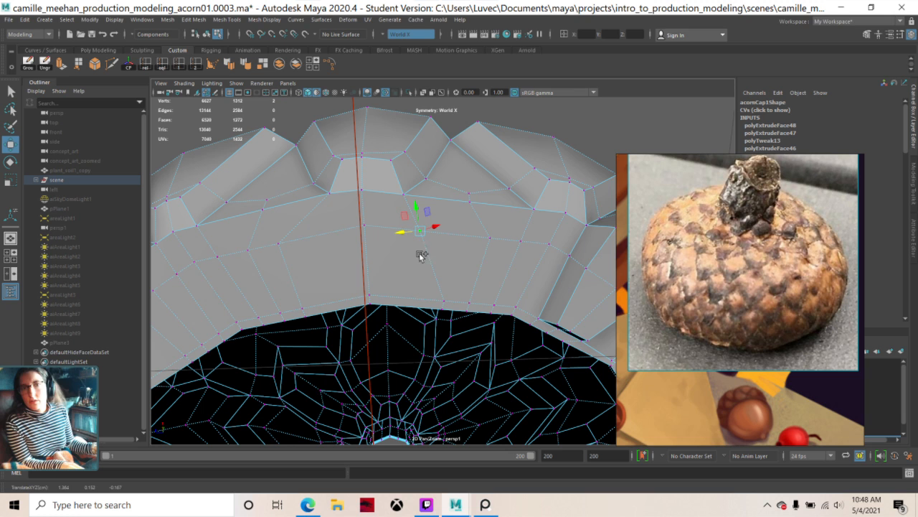
{"action": "left_click", "coordinate": [489, 238]}
{"action": "left_click_drag", "start_coordinate": [473, 244], "coordinate": [453, 247]}
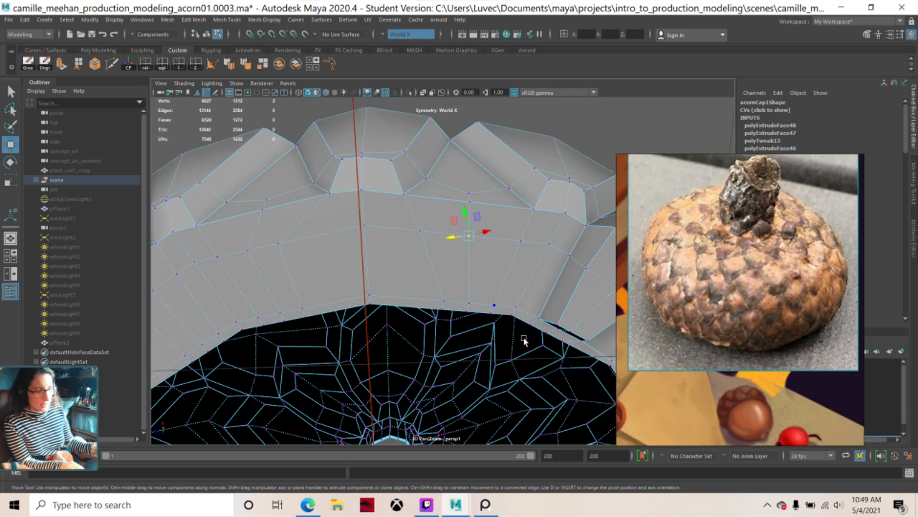
- Slide the two vertex pairs at the inner rim along their edges to line up with the shifted middle-row vertices
{"action": "left_click_drag", "start_coordinate": [525, 347], "coordinate": [514, 323], "text": "alt"}
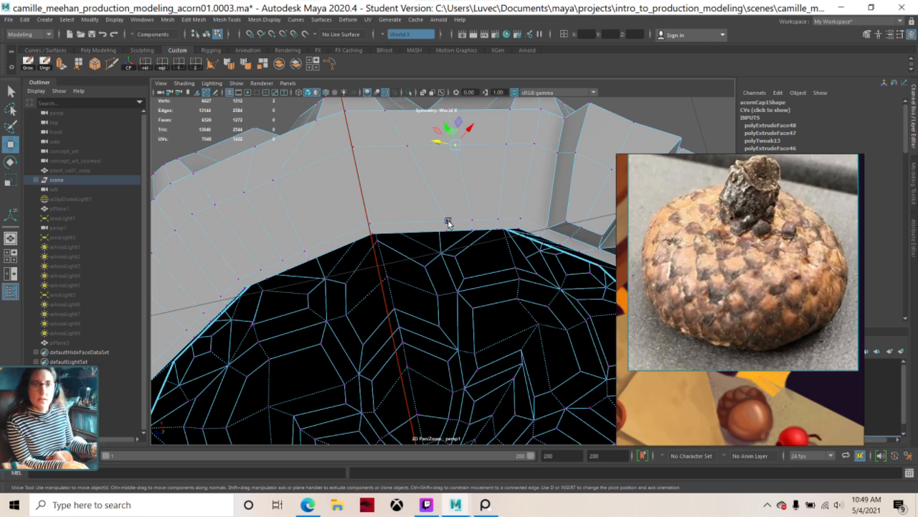
{"action": "left_click", "coordinate": [448, 222]}
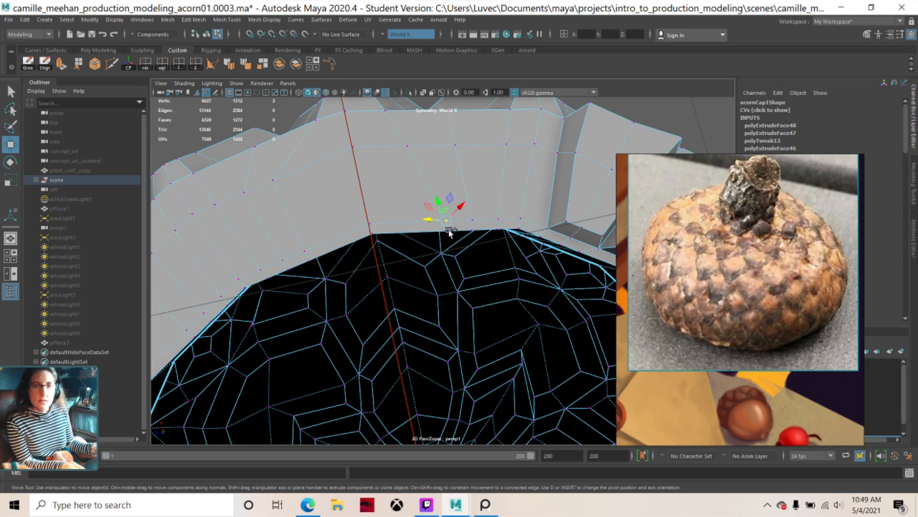
{"action": "left_click", "coordinate": [449, 231], "text": "shift"}
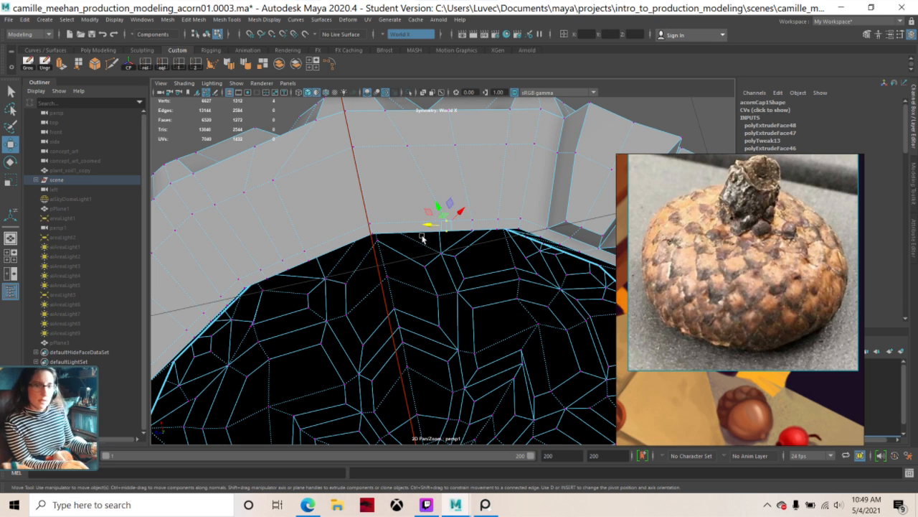
{"action": "left_click_drag", "start_coordinate": [425, 224], "coordinate": [404, 228], "text": "ctrl+shift"}
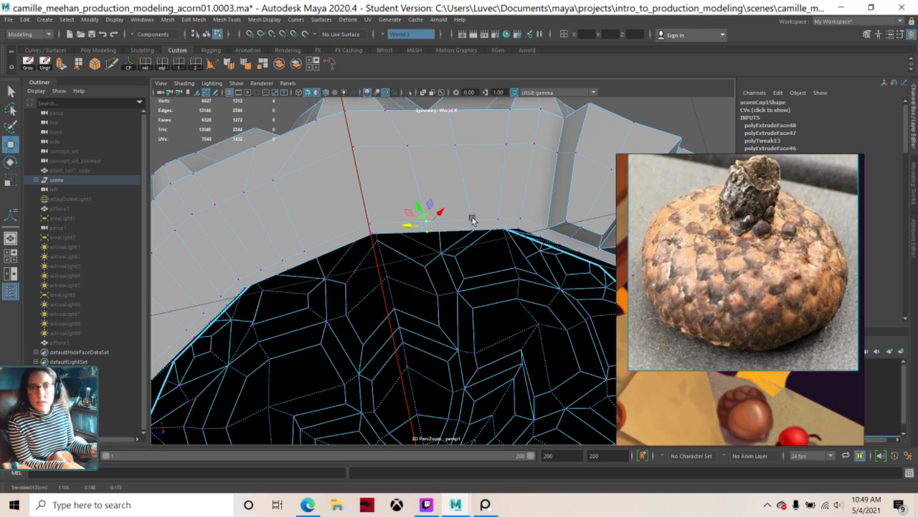
{"action": "left_click", "coordinate": [472, 224]}
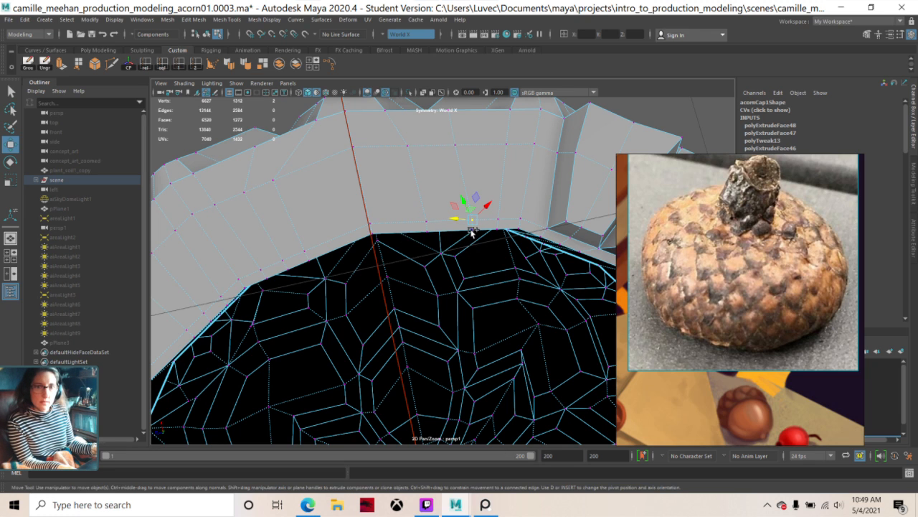
{"action": "left_click", "coordinate": [471, 231], "text": "shift"}
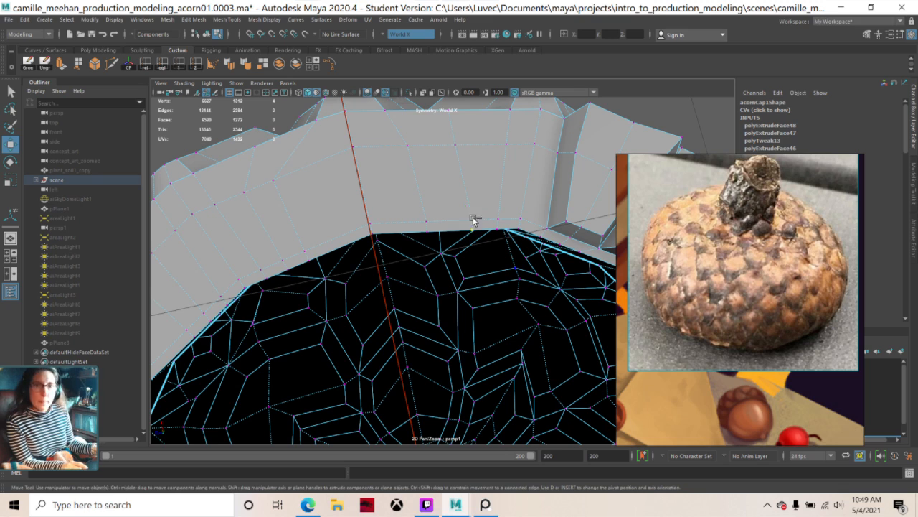
{"action": "left_click_drag", "start_coordinate": [452, 223], "coordinate": [441, 226]}
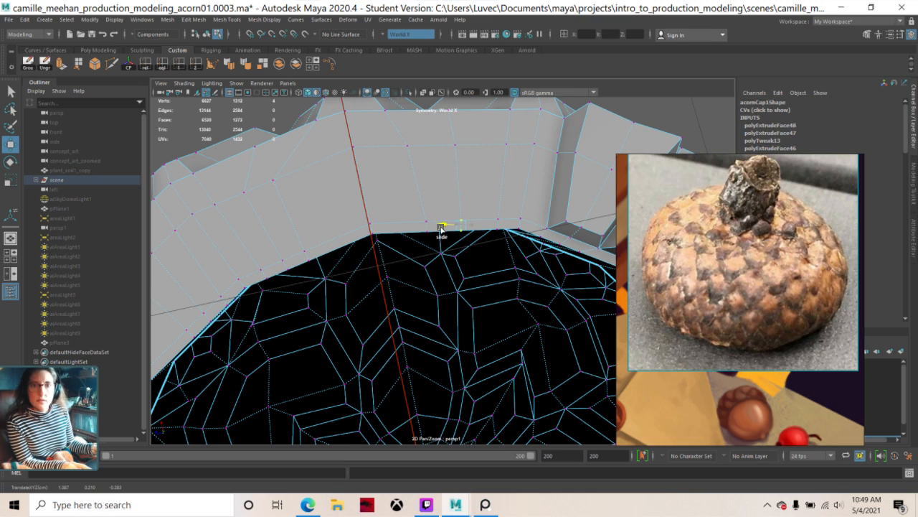
- Extrude the next scale's faces, from the gap between two outer scales to the inner rim, with thickness 0.063 and offset 0.038
{"action": "left_click_drag", "start_coordinate": [445, 160], "coordinate": [466, 233], "text": "alt"}
{"action": "right_click_drag", "start_coordinate": [383, 185], "coordinate": [381, 215]}
{"action": "left_click", "coordinate": [380, 226]}
{"action": "left_click", "coordinate": [381, 228], "text": "shift"}
{"action": "left_click", "coordinate": [419, 207], "text": "shift"}
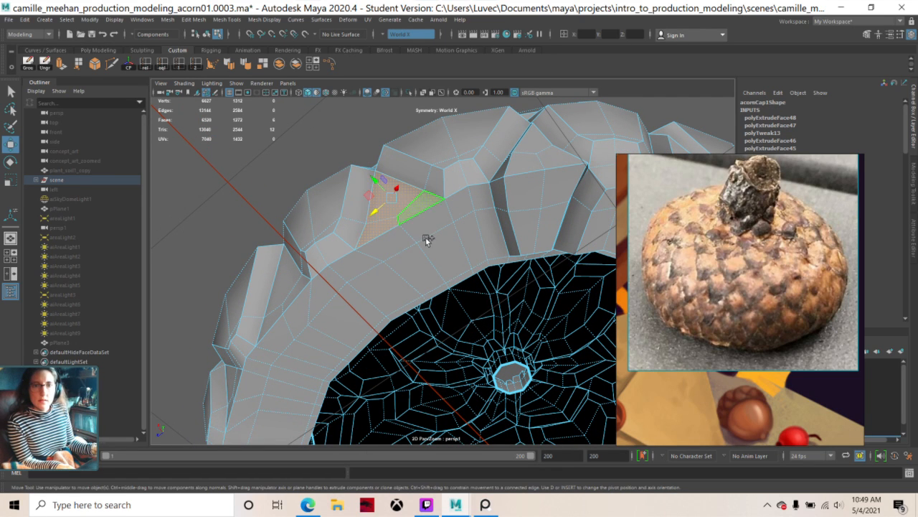
{"action": "left_click", "coordinate": [428, 229], "text": "shift"}
{"action": "left_click", "coordinate": [433, 242], "text": "shift"}
{"action": "left_click", "coordinate": [413, 271], "text": "shift"}
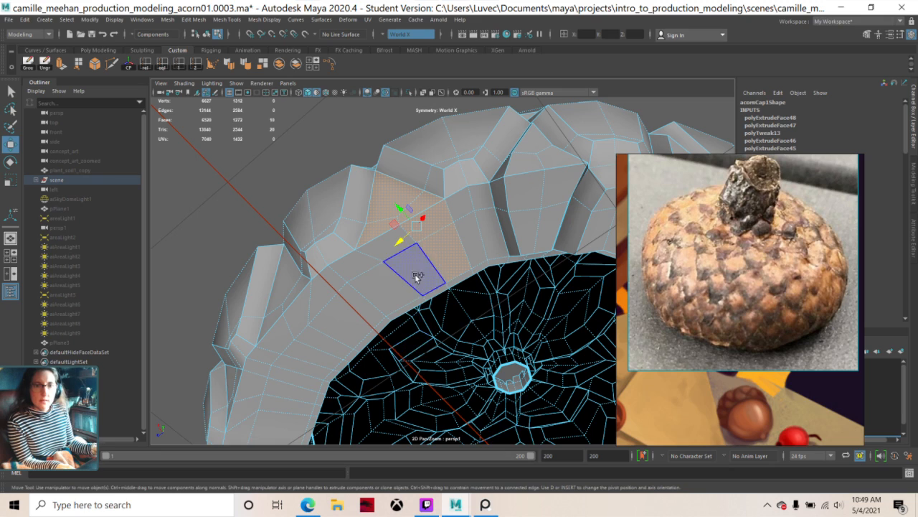
{"action": "left_click", "coordinate": [387, 246], "text": "shift"}
{"action": "scroll", "coordinate": [475, 391], "scroll_direction": "down", "scroll_amount": 6}
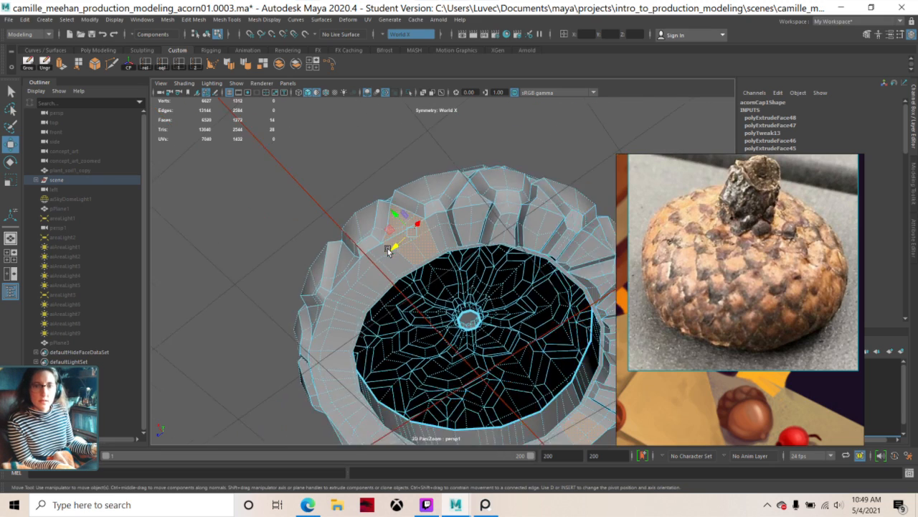
{"action": "left_click_drag", "start_coordinate": [475, 380], "coordinate": [421, 351], "text": "alt"}
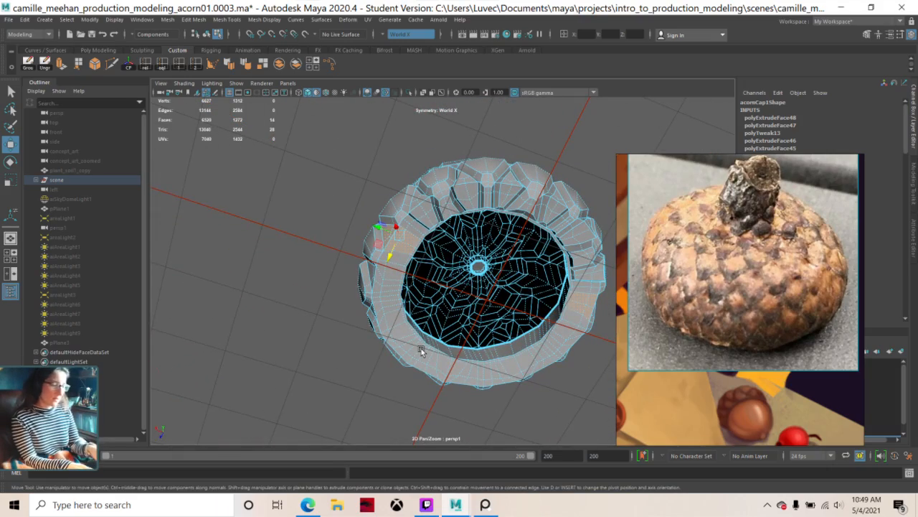
{"action": "scroll", "coordinate": [421, 351], "scroll_direction": "up", "scroll_amount": 5}
{"action": "left_click_drag", "start_coordinate": [355, 170], "coordinate": [436, 226], "text": "alt"}
{"action": "key", "text": "ctrl+e"}
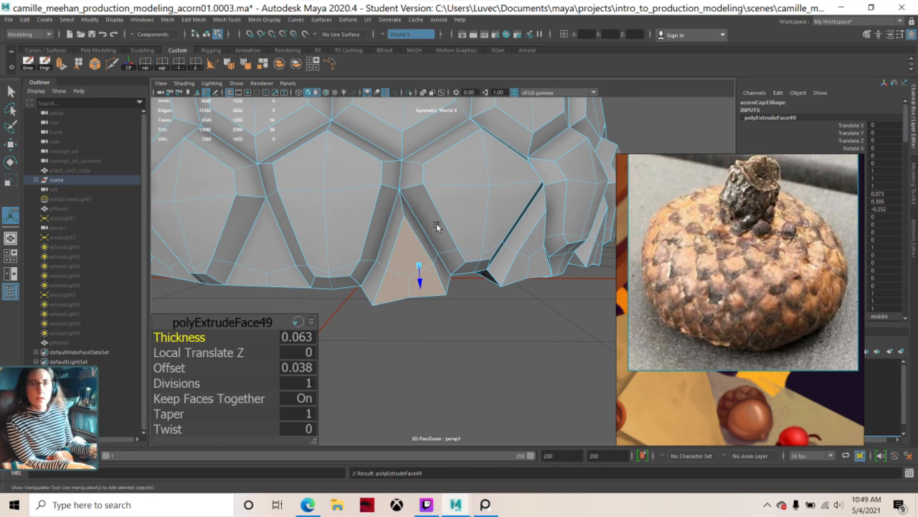
- Extrude the narrow face strip between the new scale and its finished neighbour with thickness 0.063 and offset 0.038
{"action": "left_click_drag", "start_coordinate": [455, 328], "coordinate": [437, 261], "text": "alt"}
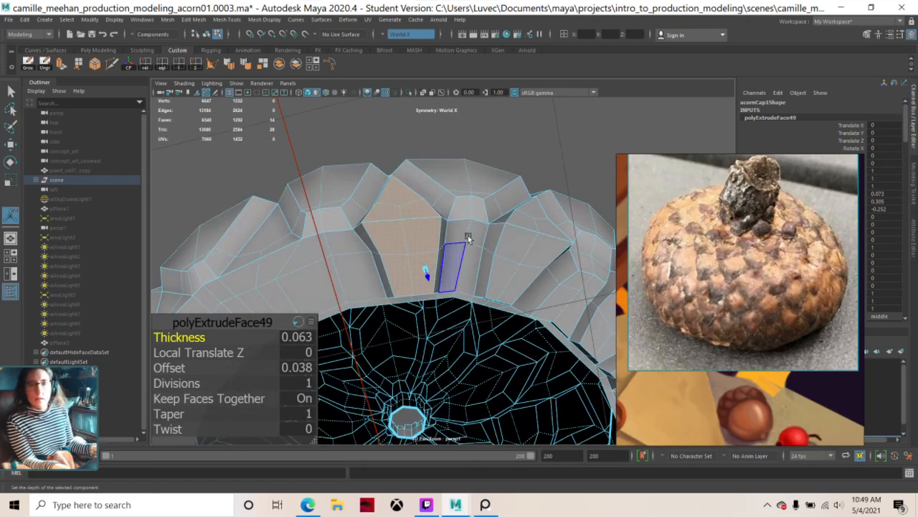
{"action": "left_click", "coordinate": [462, 239]}
{"action": "left_click", "coordinate": [460, 257], "text": "shift"}
{"action": "left_click", "coordinate": [470, 262], "text": "shift"}
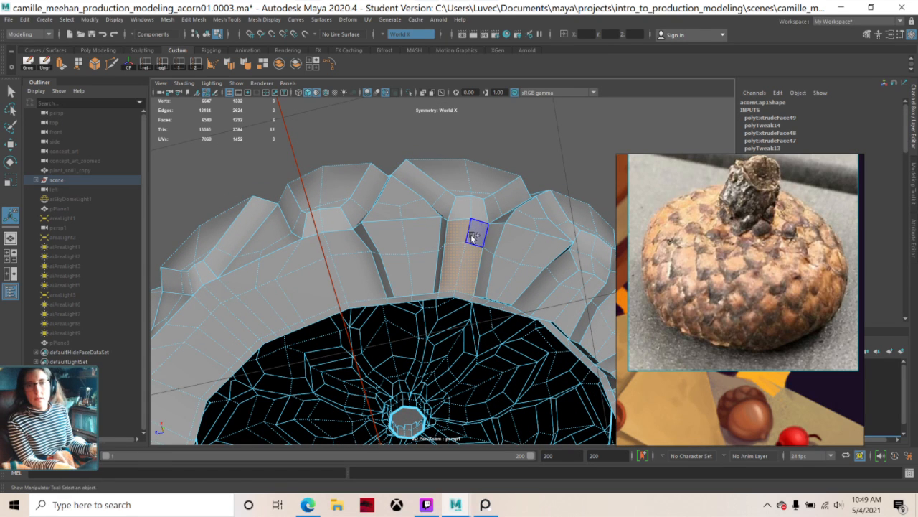
{"action": "left_click", "coordinate": [472, 234], "text": "shift"}
{"action": "key", "text": "ctrl+e"}
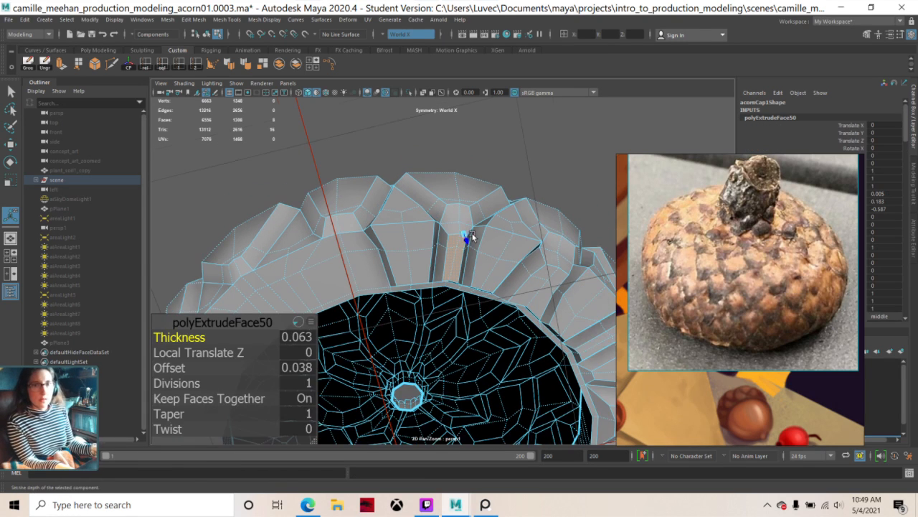
- Inspect the whole acorn cap from below and above to review the extruded scales and the remaining plain rim section
{"action": "left_click_drag", "start_coordinate": [471, 238], "coordinate": [474, 276], "text": "alt"}
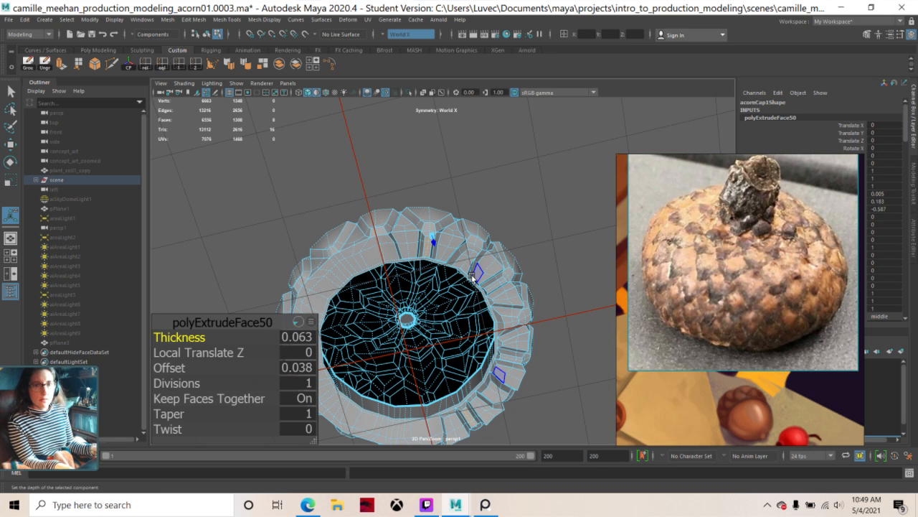
{"action": "scroll", "coordinate": [472, 279], "scroll_direction": "down", "scroll_amount": 1}
{"action": "scroll", "coordinate": [472, 277], "scroll_direction": "up", "scroll_amount": 6}
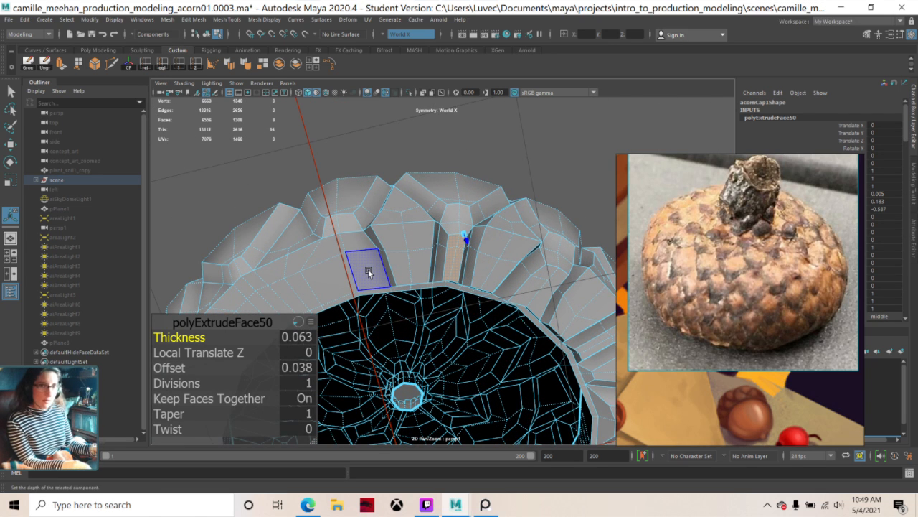
{"action": "left_click_drag", "start_coordinate": [368, 273], "coordinate": [445, 276], "text": "alt"}
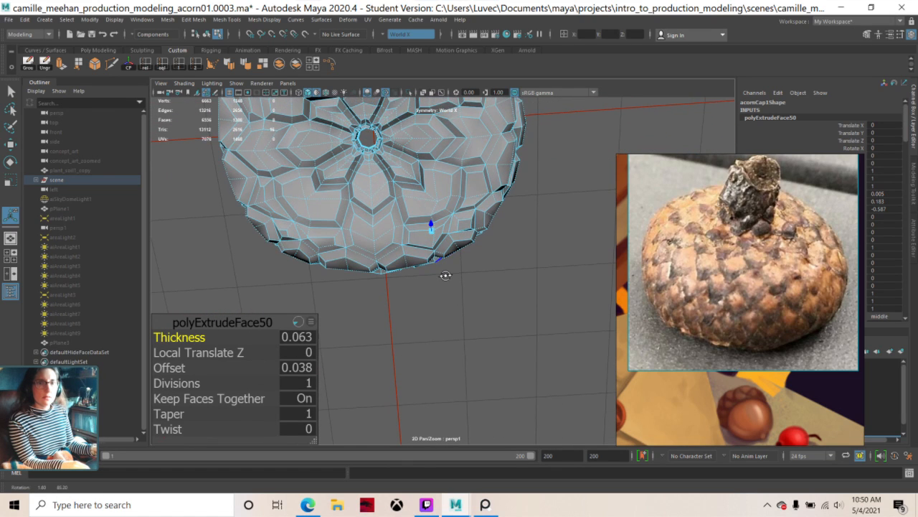
{"action": "scroll", "coordinate": [445, 275], "scroll_direction": "down", "scroll_amount": 1}
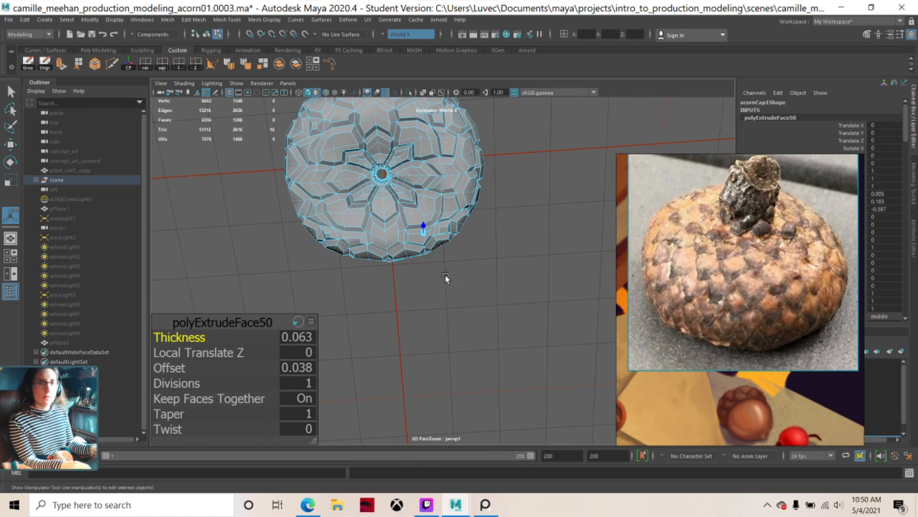
{"action": "scroll", "coordinate": [445, 276], "scroll_direction": "down", "scroll_amount": 1}
{"action": "scroll", "coordinate": [444, 280], "scroll_direction": "up", "scroll_amount": 1}
{"action": "left_click_drag", "start_coordinate": [439, 286], "coordinate": [465, 230], "text": "alt"}
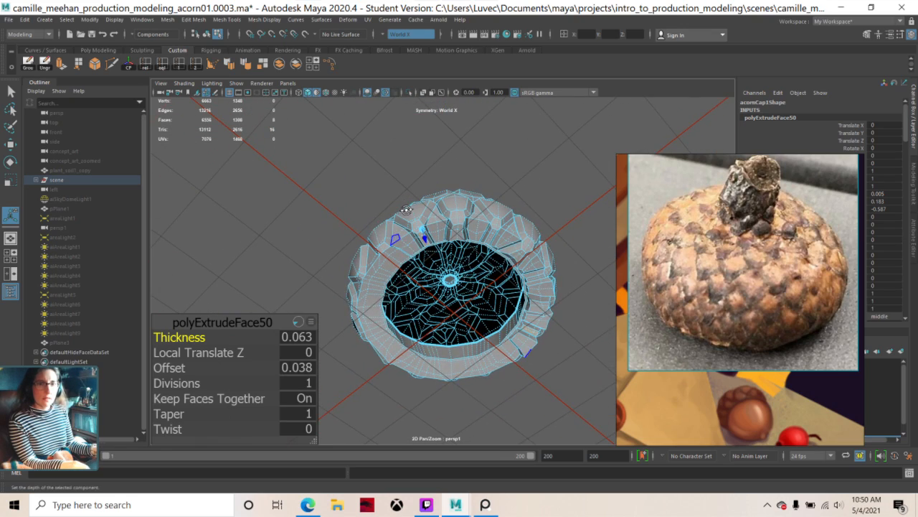
- Extrude the four-face scale straddling the axis line at the inner rim, beside the finished scales, with thickness 0.063 and offset 0.038
{"action": "left_click_drag", "start_coordinate": [406, 209], "coordinate": [427, 240], "text": "alt"}
{"action": "scroll", "coordinate": [408, 250], "scroll_direction": "up", "scroll_amount": 3}
{"action": "scroll", "coordinate": [407, 250], "scroll_direction": "up", "scroll_amount": 5}
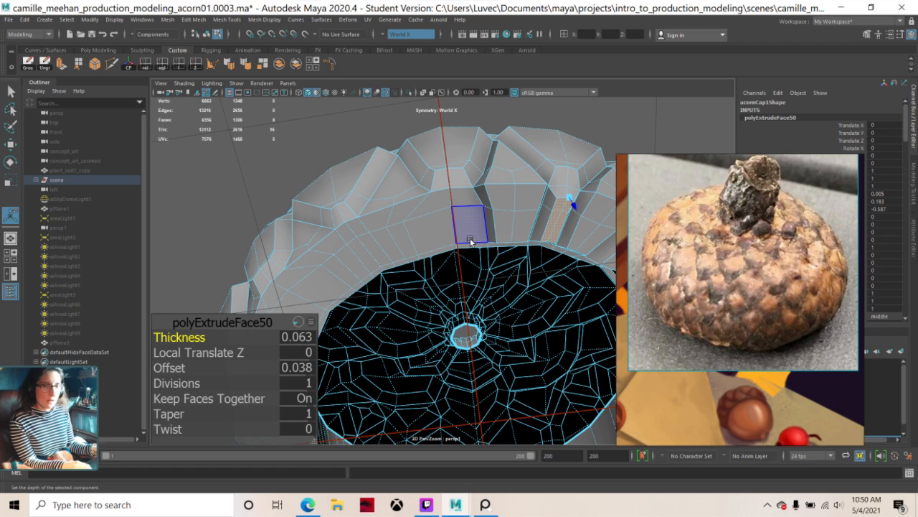
{"action": "left_click_drag", "start_coordinate": [470, 241], "coordinate": [473, 236], "text": "alt"}
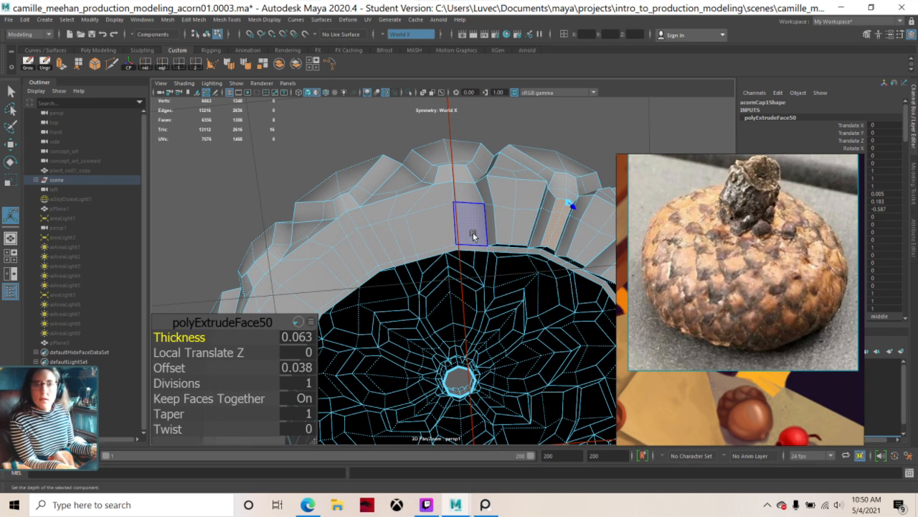
{"action": "left_click", "coordinate": [474, 232]}
{"action": "left_click", "coordinate": [470, 196], "text": "shift"}
{"action": "left_click", "coordinate": [442, 196], "text": "shift"}
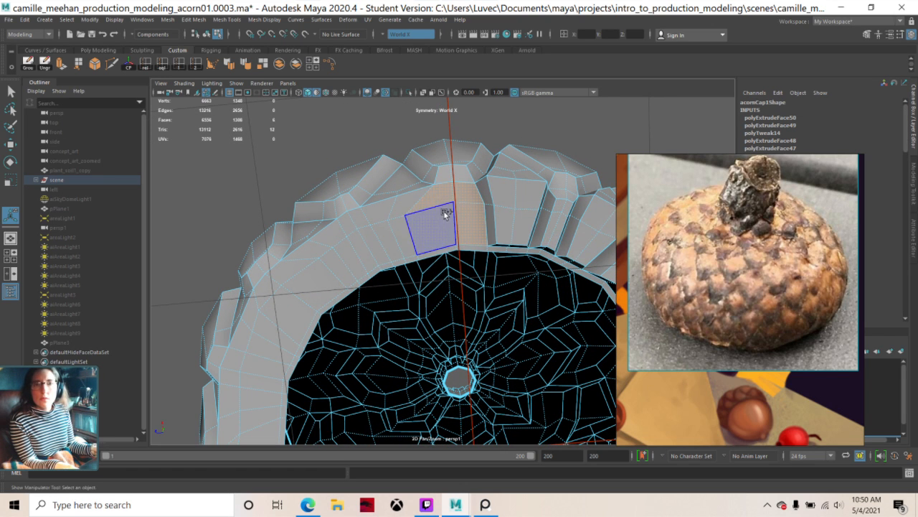
{"action": "left_click", "coordinate": [446, 213], "text": "shift"}
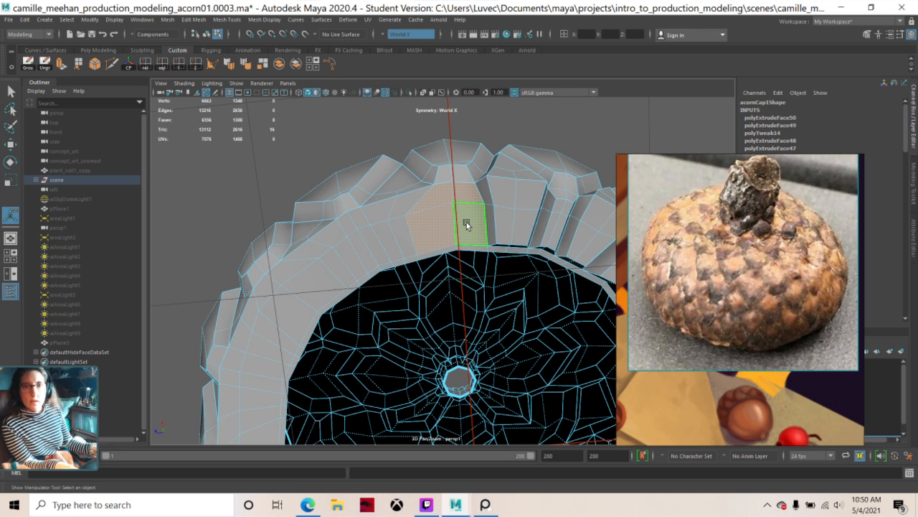
{"action": "key", "text": "ctrl+e"}
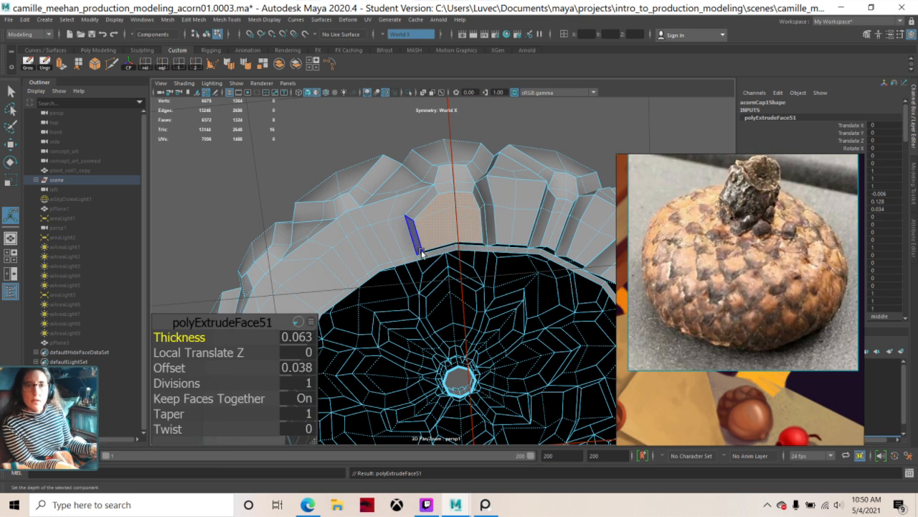
- Check the whole acorn cap from below and the side, and save the scene under its current version 0003
{"action": "scroll", "coordinate": [429, 266], "scroll_direction": "down", "scroll_amount": 3}
{"action": "scroll", "coordinate": [429, 265], "scroll_direction": "down", "scroll_amount": 4}
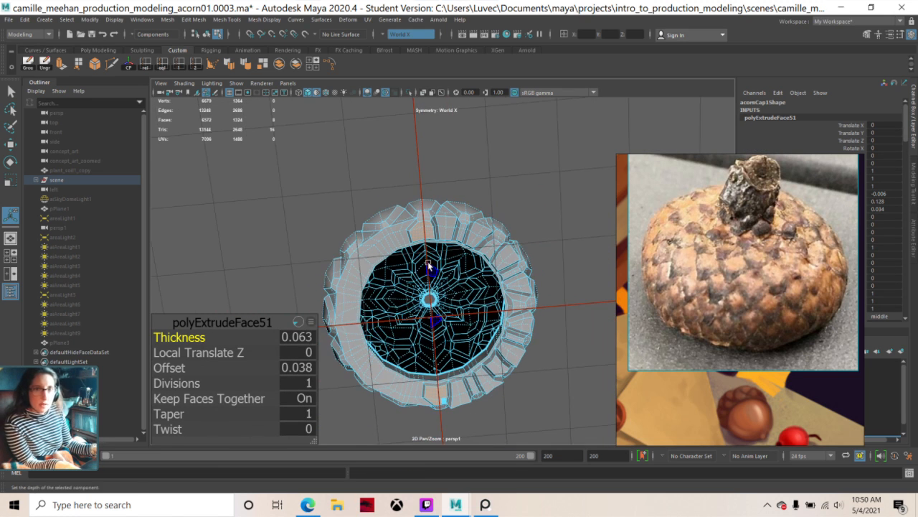
{"action": "left_click_drag", "start_coordinate": [438, 239], "coordinate": [458, 216], "text": "alt"}
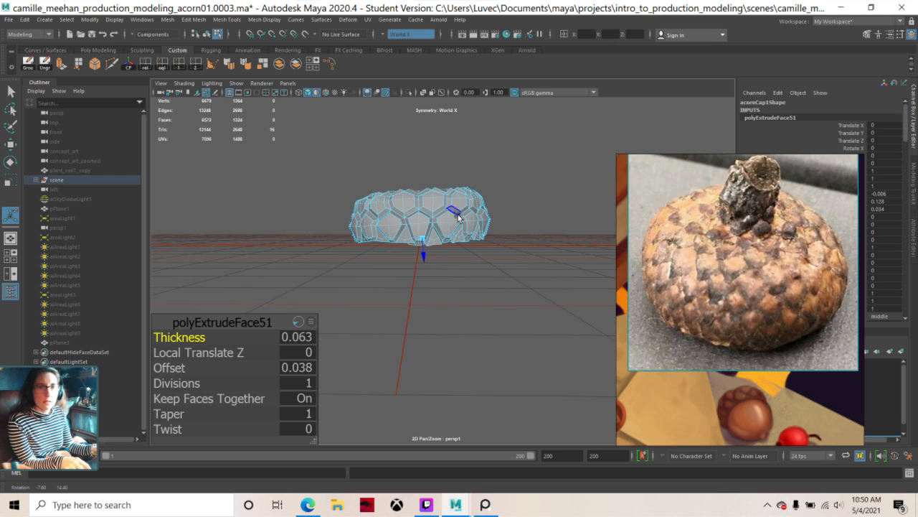
{"action": "scroll", "coordinate": [457, 215], "scroll_direction": "up", "scroll_amount": 6}
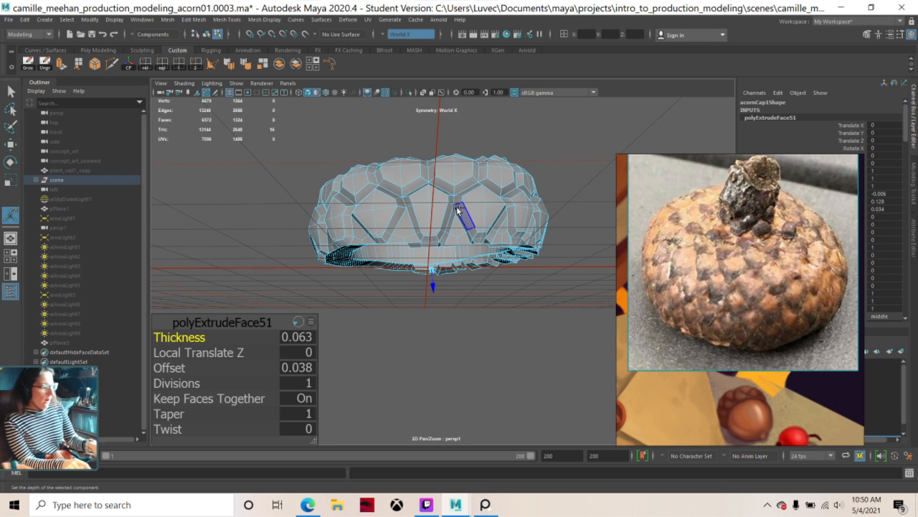
{"action": "key", "text": "ctrl+s"}
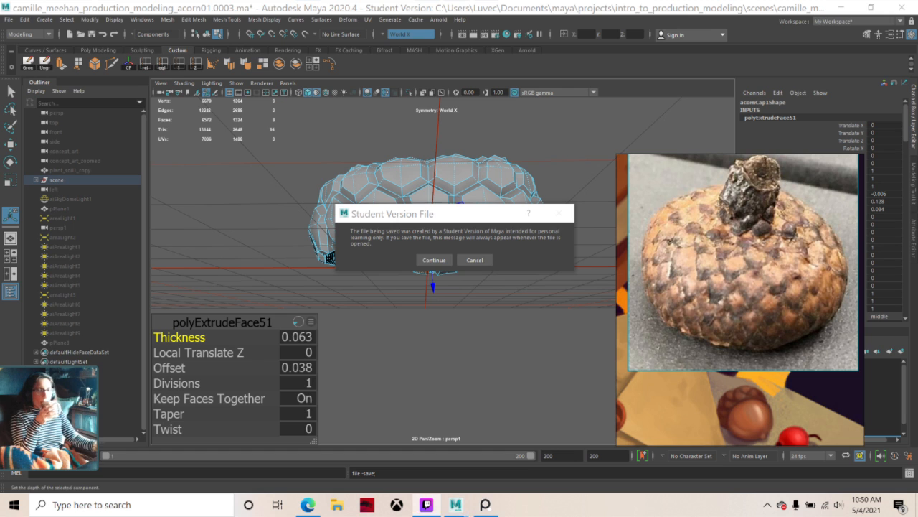
{"action": "left_click", "coordinate": [439, 259]}
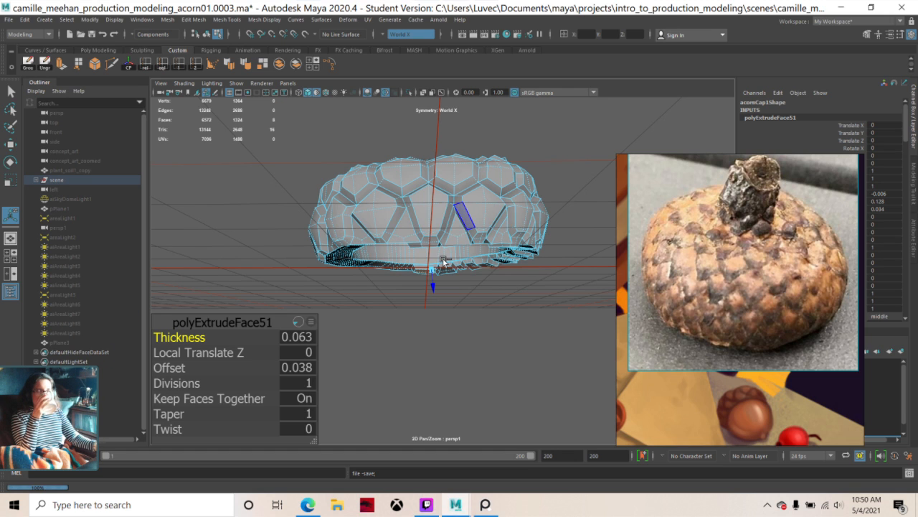
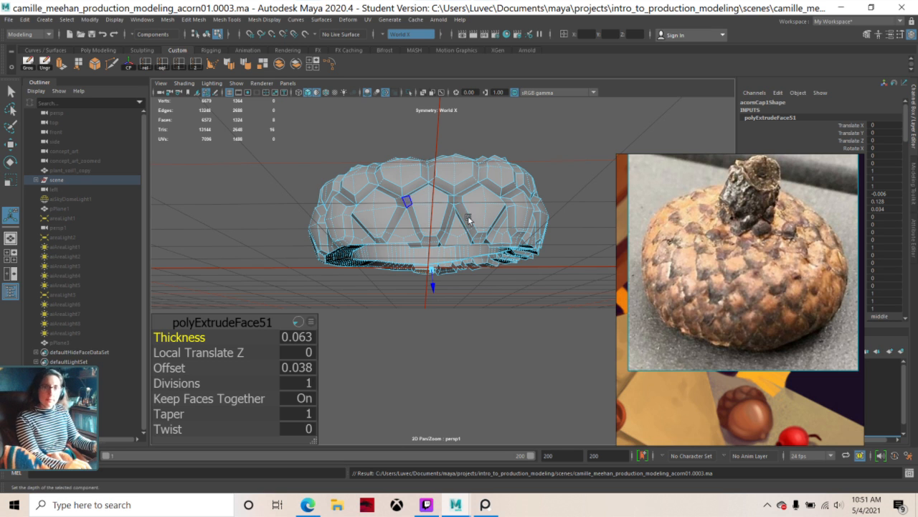
- Save the acorn scene as the next incremental version, 0004, accepting the student version notice
{"action": "mouse_move", "coordinate": [467, 215]}
{"action": "left_mouse_down", "text": "alt"}
{"action": "mouse_move", "coordinate": [475, 211]}
{"action": "mouse_move", "coordinate": [477, 287]}
{"action": "mouse_move", "coordinate": [467, 211]}
{"action": "left_mouse_up", "text": "alt"}
{"action": "right_click_drag", "start_coordinate": [467, 211], "coordinate": [456, 237]}
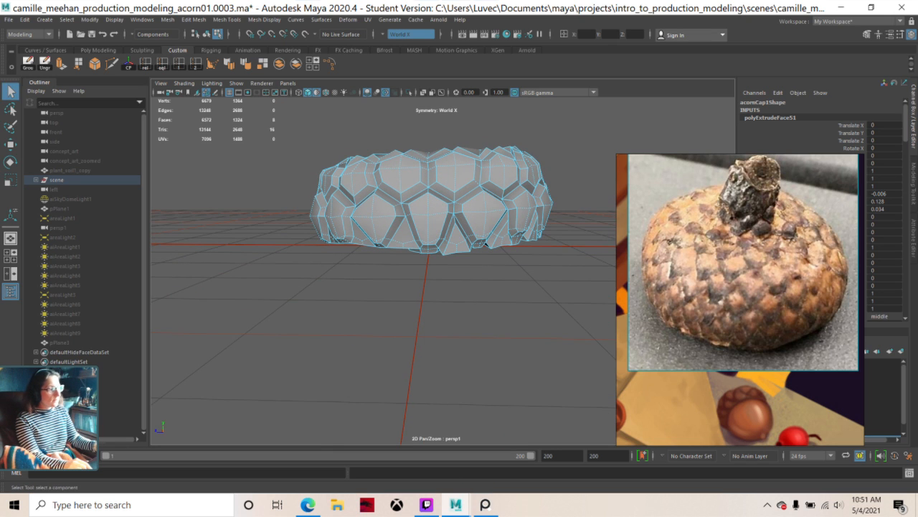
{"action": "key", "text": "alt+Tab"}
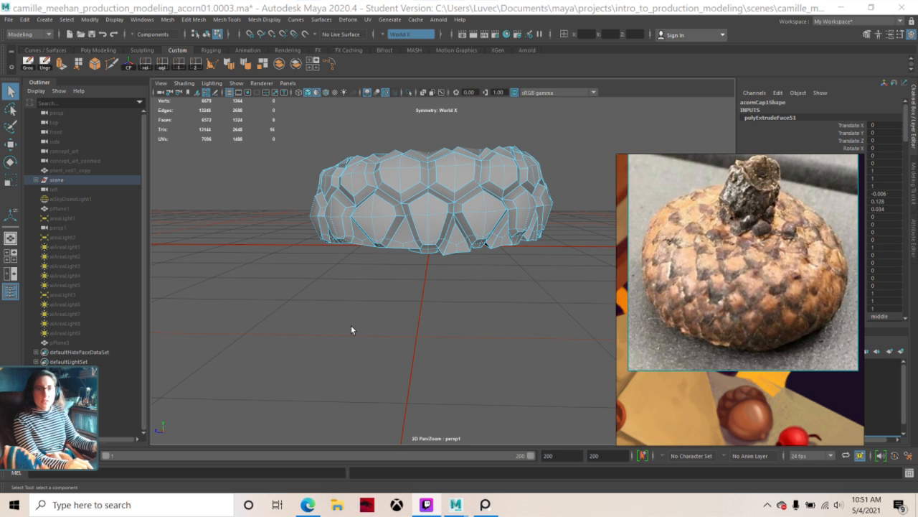
{"action": "key", "text": "alt+Tab"}
{"action": "key", "text": "ctrl+s"}
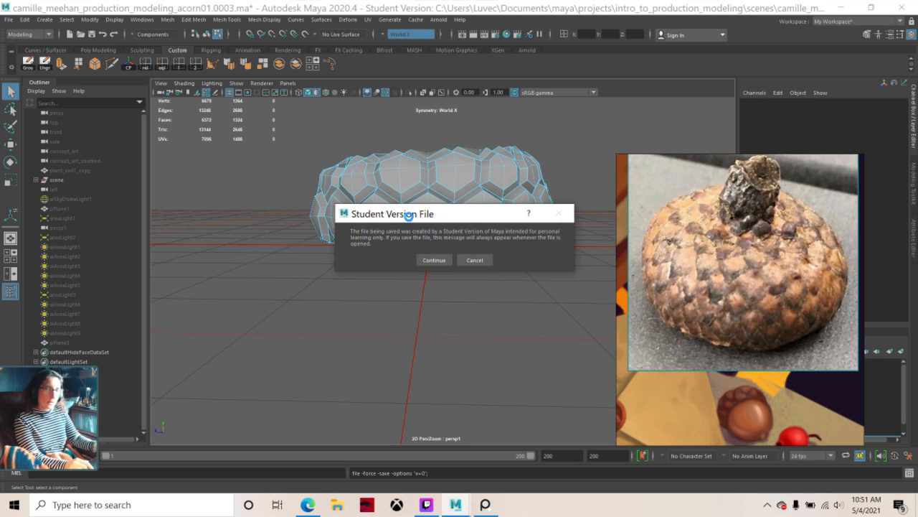
{"action": "left_click", "coordinate": [434, 260]}
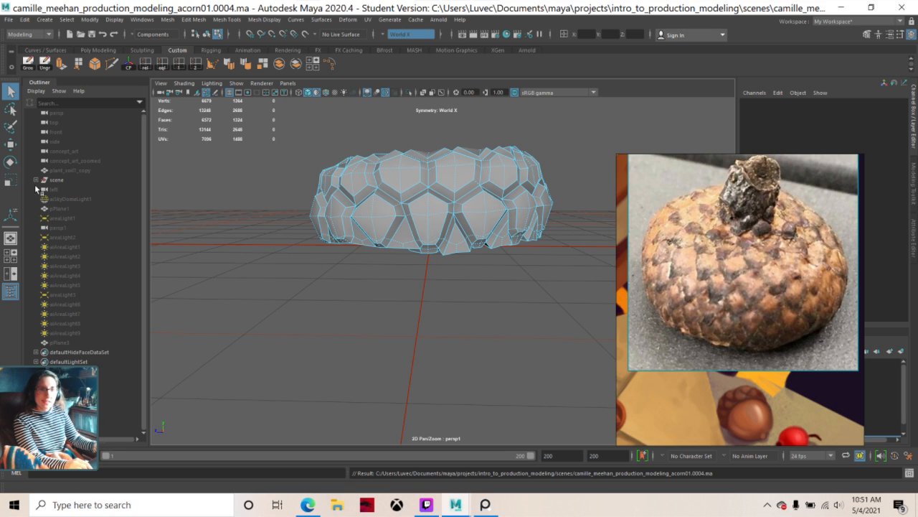
- Duplicate the acorn cap and rename the copy in the acorn group as acornCapBackup4
{"action": "right_click_drag", "start_coordinate": [311, 198], "coordinate": [332, 185]}
{"action": "key", "text": "ctrl+d"}
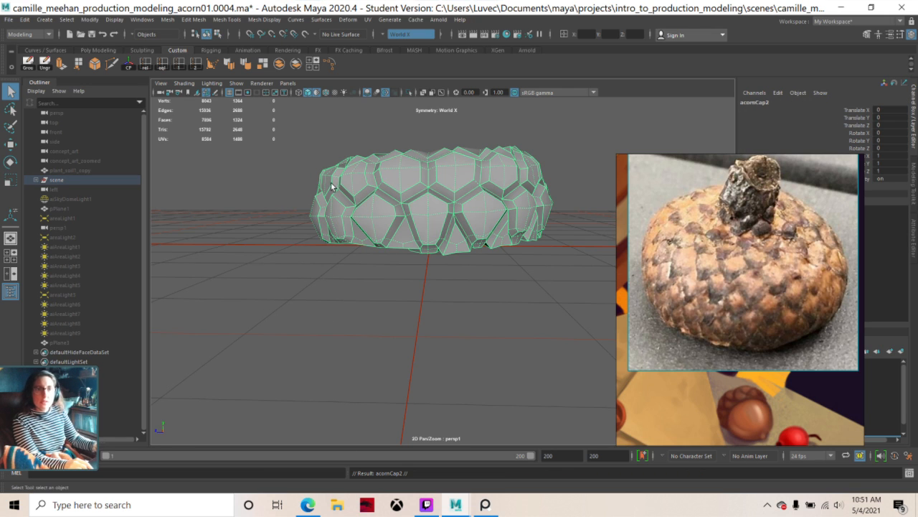
{"action": "left_click", "coordinate": [36, 180]}
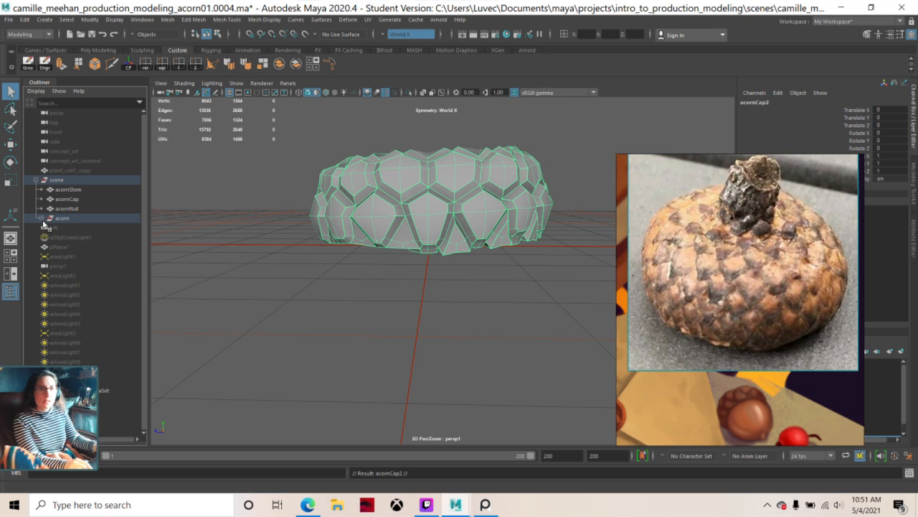
{"action": "left_click", "coordinate": [42, 218]}
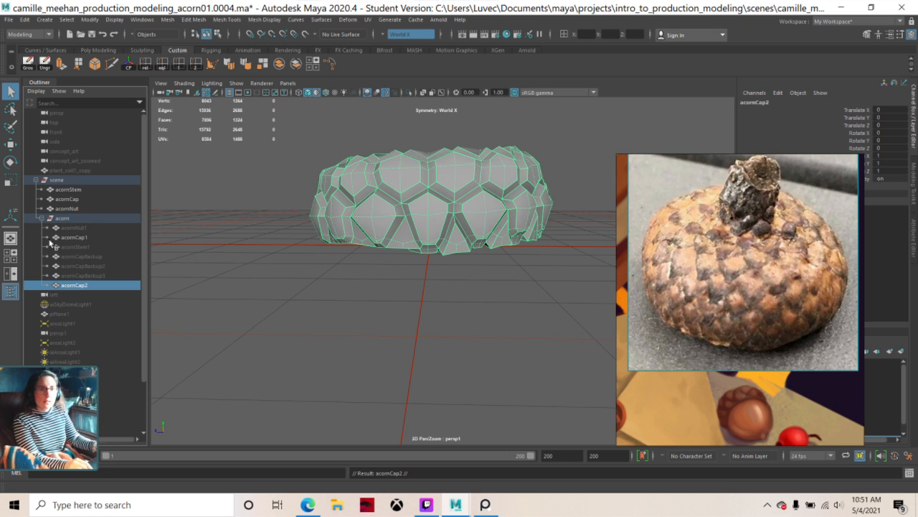
{"action": "right_click", "coordinate": [79, 288]}
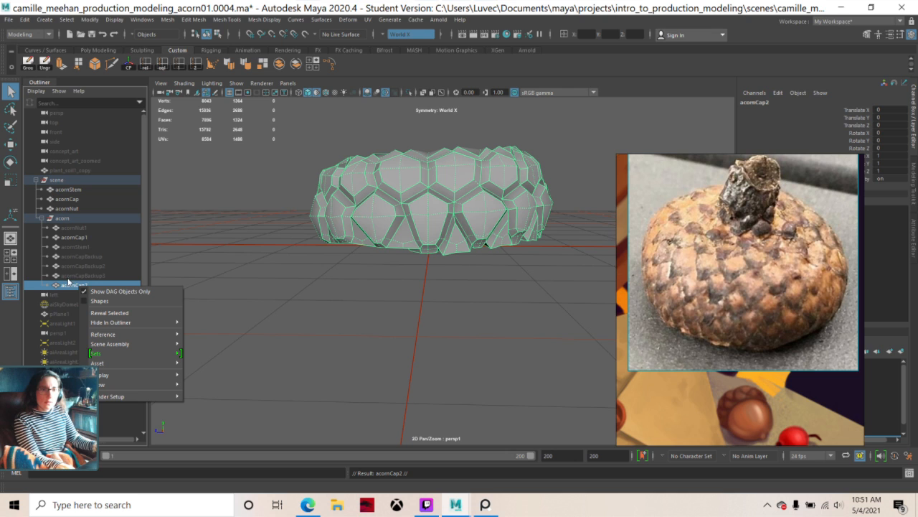
{"action": "left_click", "coordinate": [69, 288]}
{"action": "double_click", "coordinate": [71, 286]}
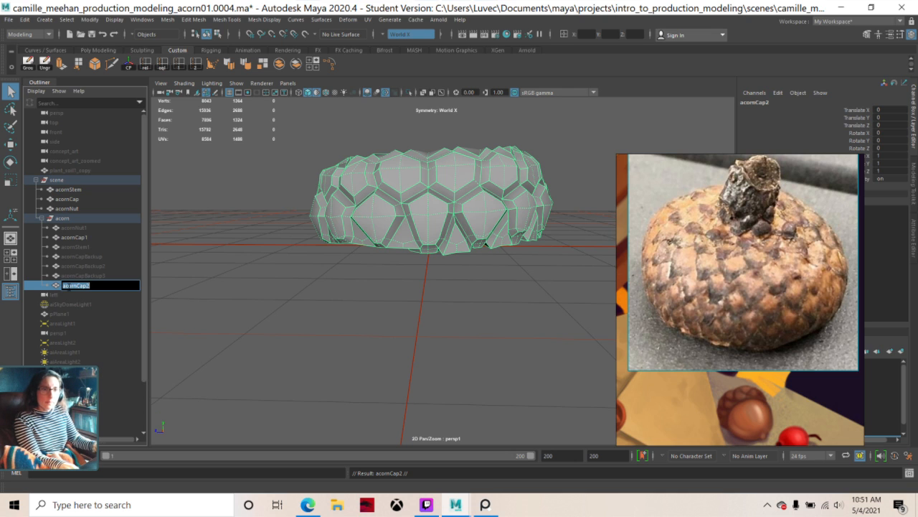
{"action": "key", "text": "BackSpace"}
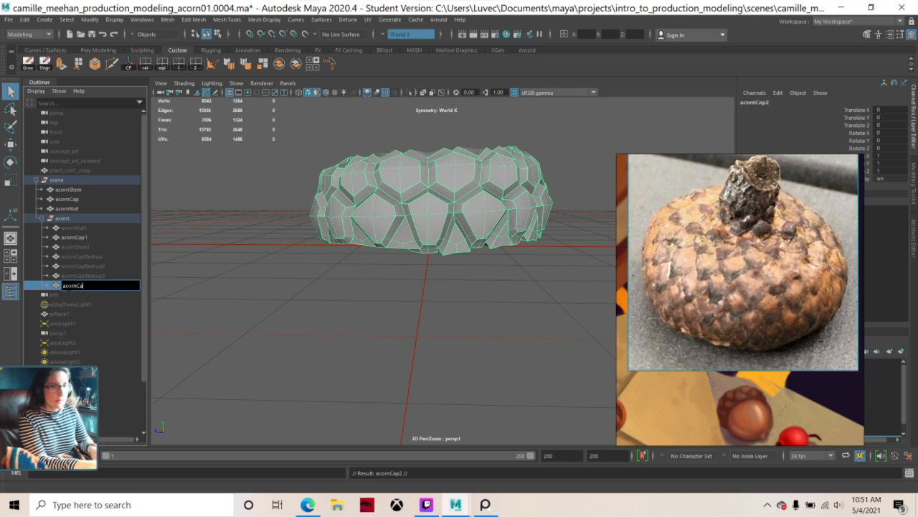
{"action": "type", "text": "pBackup"}
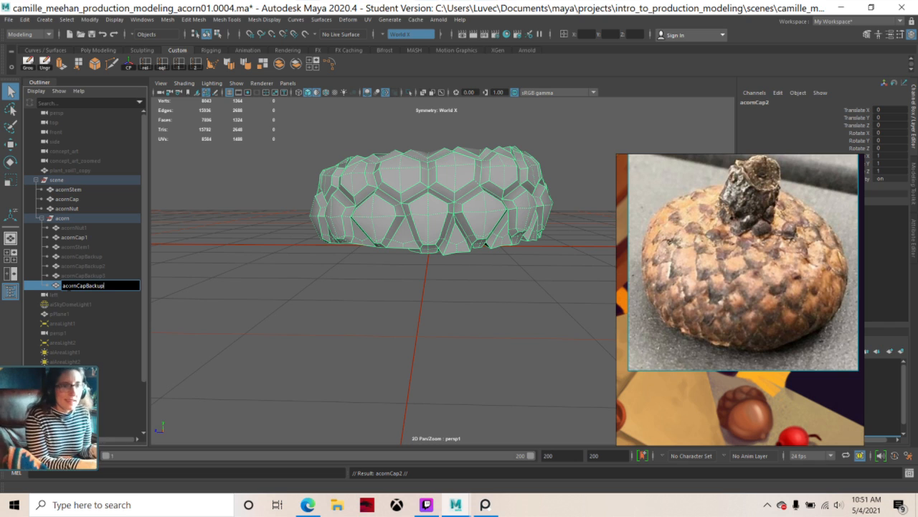
{"action": "type", "text": "4"}
{"action": "key", "text": "Return"}
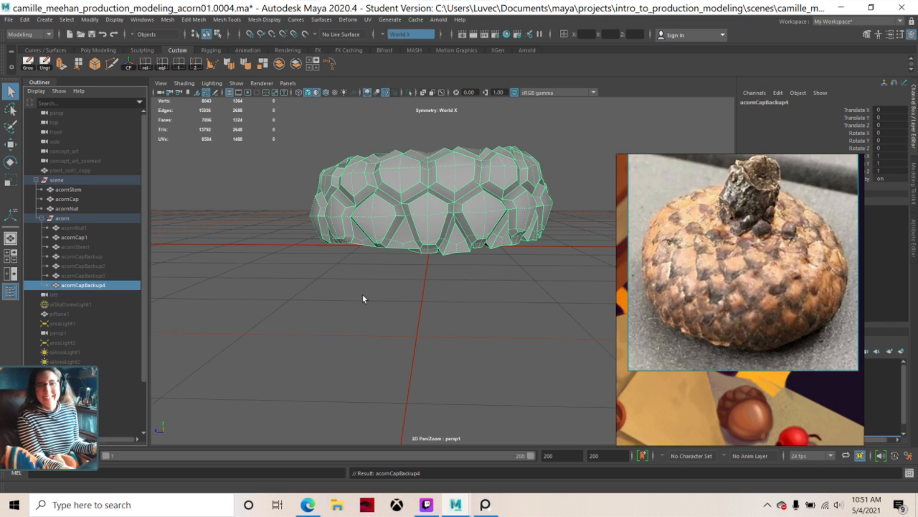
- Inspect the acorn cap's scales from above and the side in perspective, with the copy's faces available for selection
{"action": "left_click", "coordinate": [330, 337]}
{"action": "left_click_drag", "start_coordinate": [412, 220], "coordinate": [418, 247], "text": "alt"}
{"action": "right_click_drag", "start_coordinate": [420, 249], "coordinate": [426, 196], "text": "alt"}
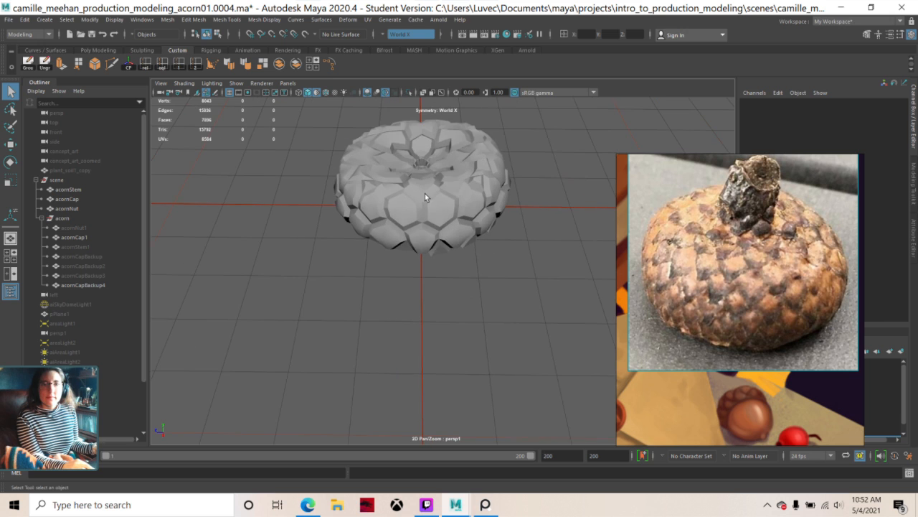
{"action": "middle_click_drag", "start_coordinate": [425, 196], "coordinate": [409, 236], "text": "alt"}
{"action": "left_click_drag", "start_coordinate": [409, 236], "coordinate": [410, 229], "text": "alt"}
{"action": "left_click", "coordinate": [410, 229]}
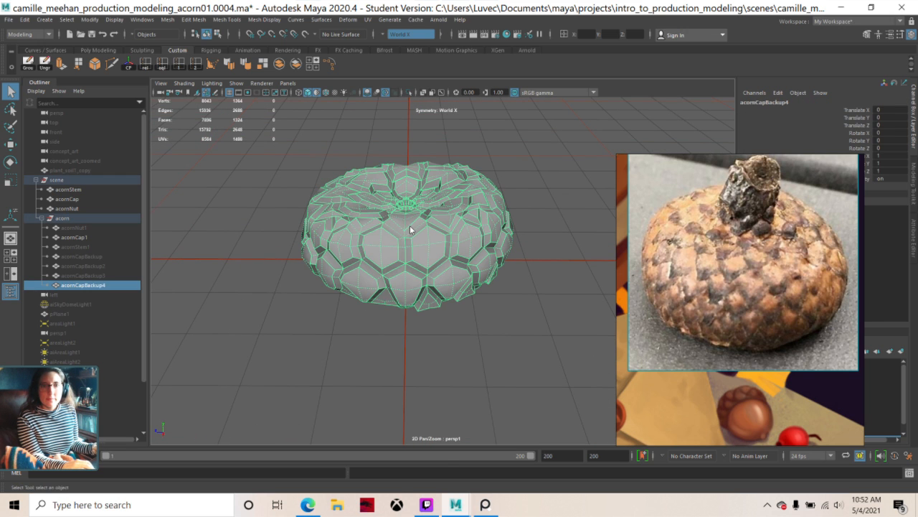
{"action": "right_click_drag", "start_coordinate": [411, 230], "coordinate": [416, 251]}
{"action": "left_click_drag", "start_coordinate": [394, 272], "coordinate": [398, 229], "text": "alt"}
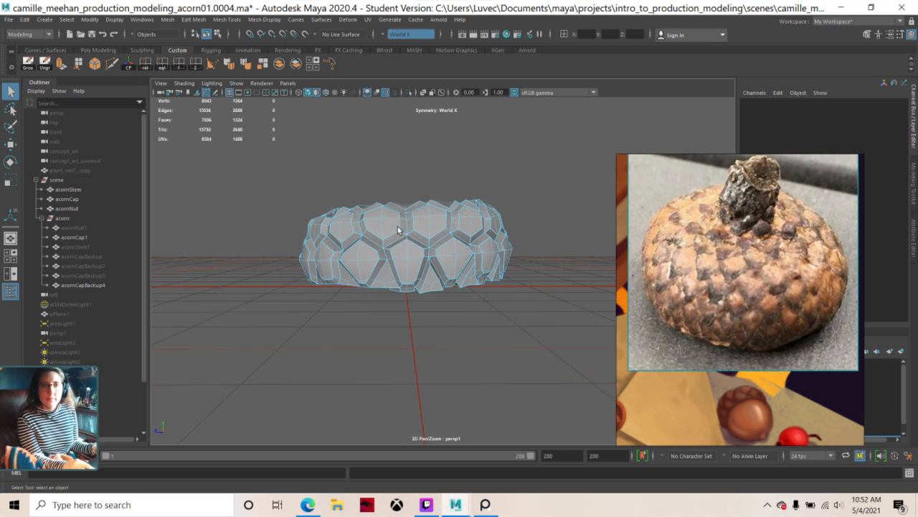
- Examine the cap's lower scale row and overall outline in the front, top and perspective views
{"action": "key", "text": "space"}
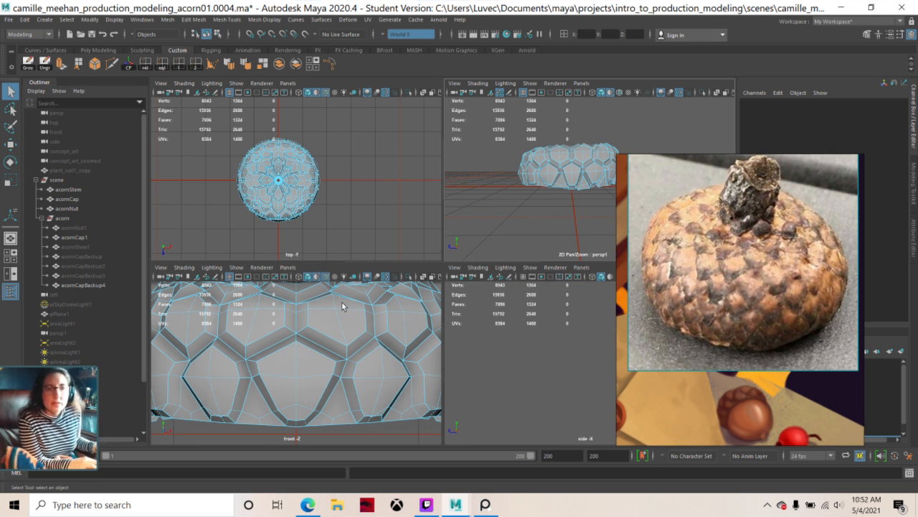
{"action": "key", "text": "space"}
{"action": "left_click", "coordinate": [335, 393]}
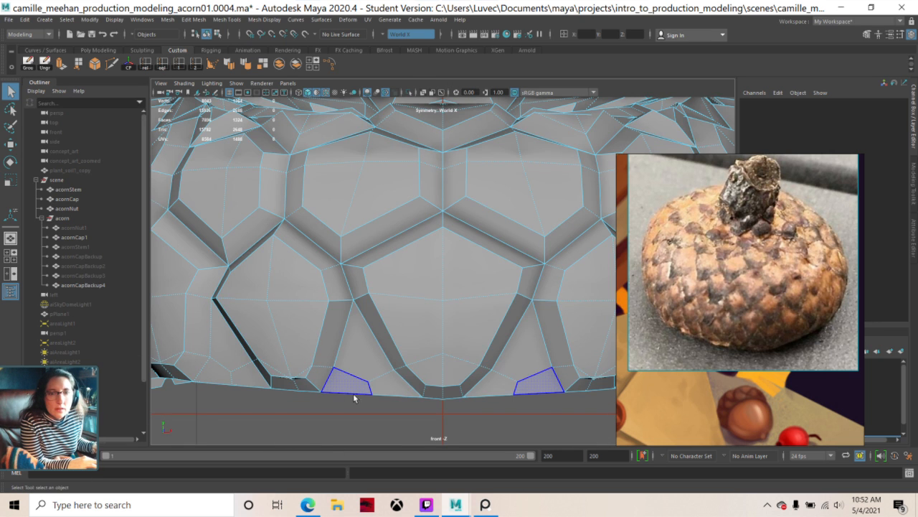
{"action": "scroll", "coordinate": [377, 396], "scroll_direction": "down", "scroll_amount": 6}
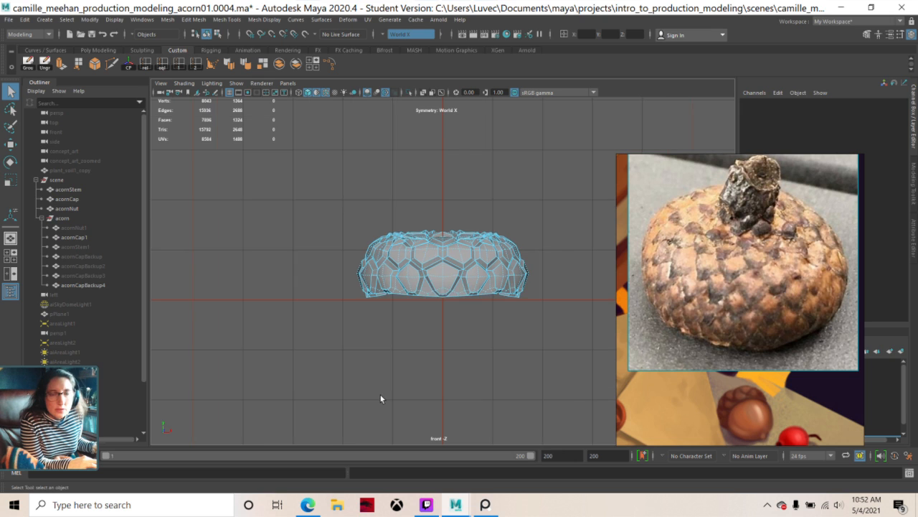
{"action": "scroll", "coordinate": [380, 398], "scroll_direction": "up", "scroll_amount": 1}
{"action": "key", "text": "space"}
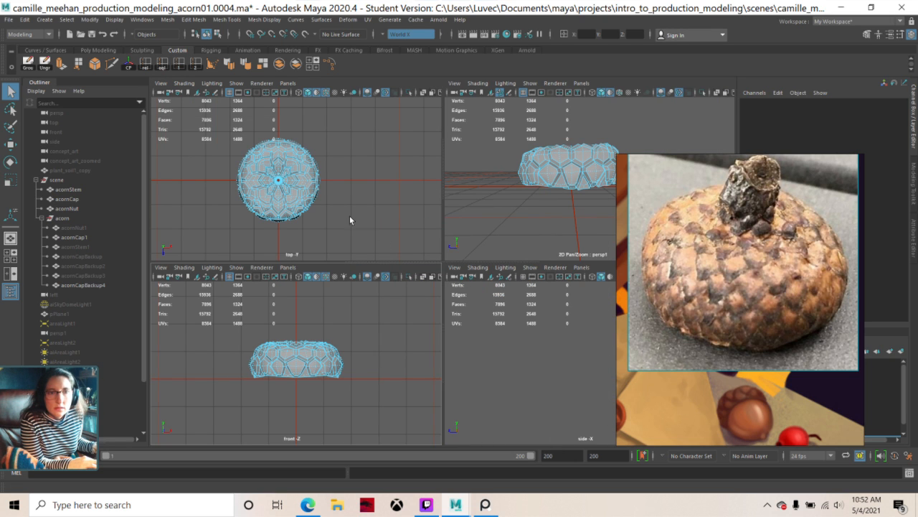
{"action": "key", "text": "space"}
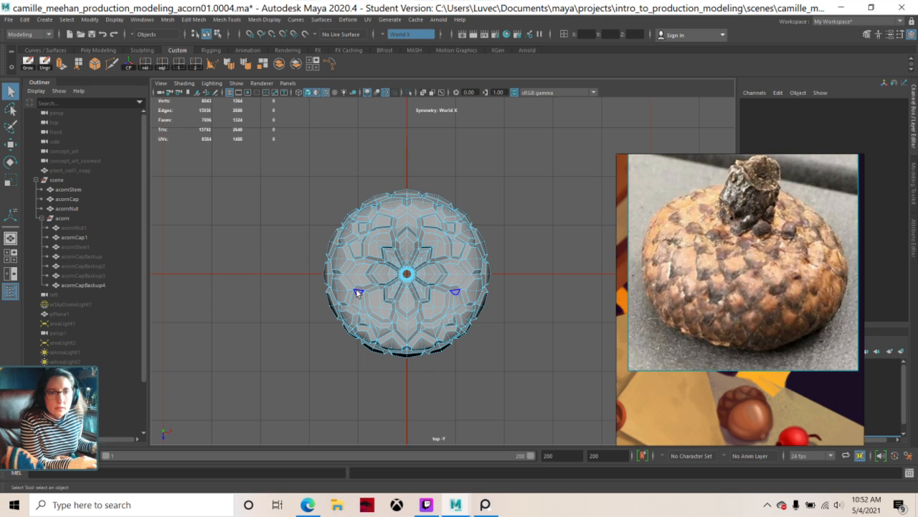
{"action": "scroll", "coordinate": [358, 292], "scroll_direction": "up", "scroll_amount": 1}
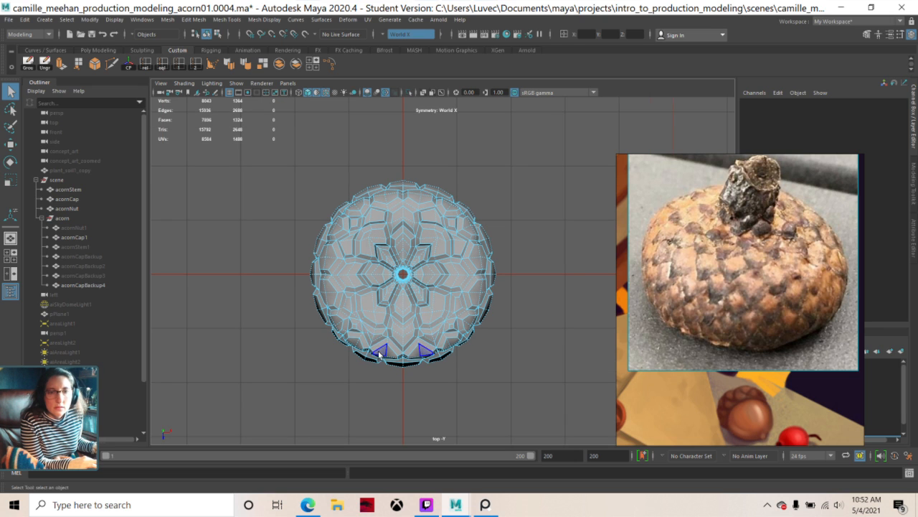
{"action": "key", "text": "space"}
{"action": "key", "text": "space"}
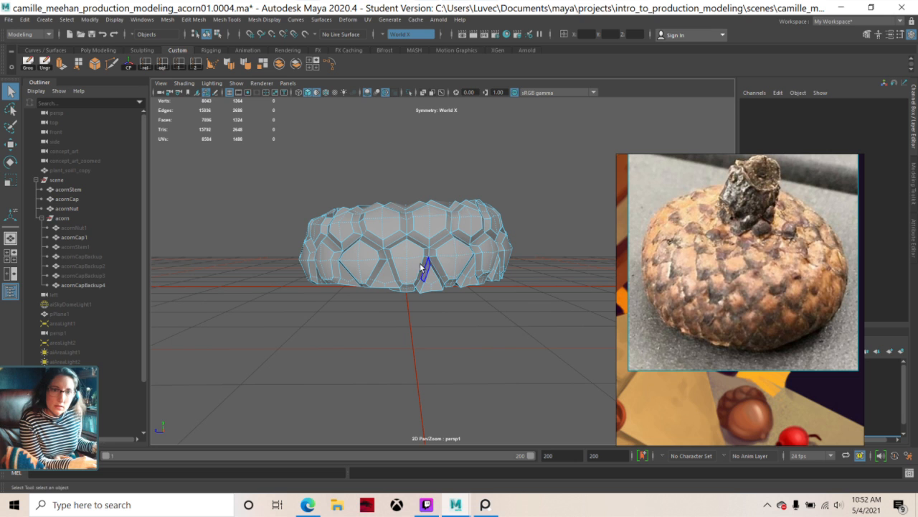
{"action": "left_click", "coordinate": [422, 267]}
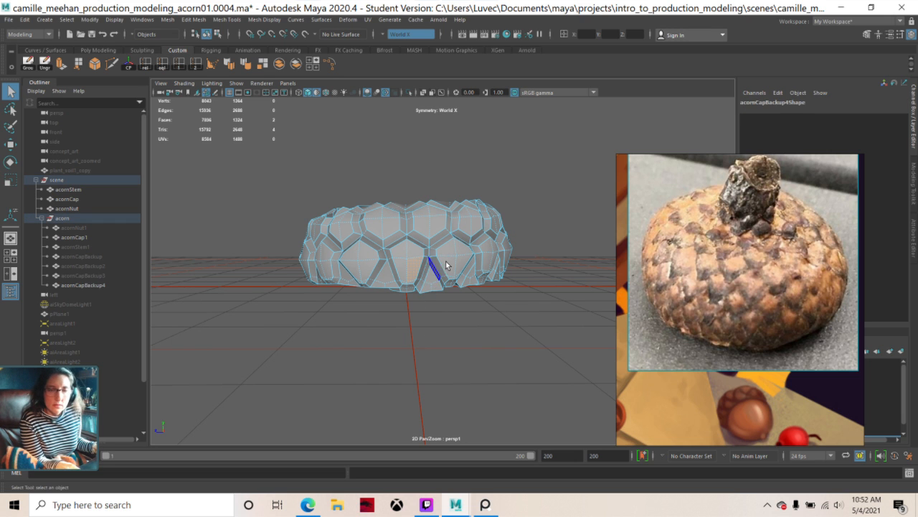
{"action": "left_click_drag", "start_coordinate": [449, 315], "coordinate": [440, 268], "text": "alt"}
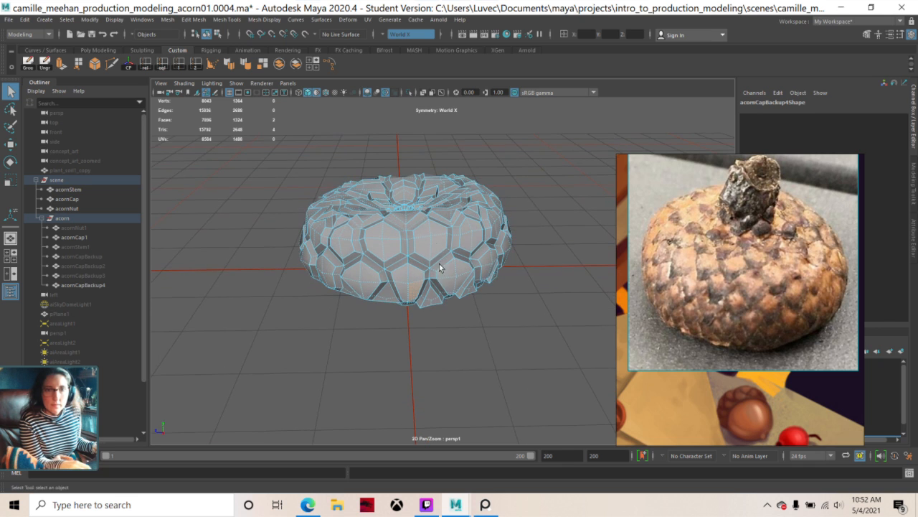
- Examine the acorn cap's scale pattern from above, around the central hole and along the outer rim
{"action": "left_click", "coordinate": [429, 237], "text": "shift"}
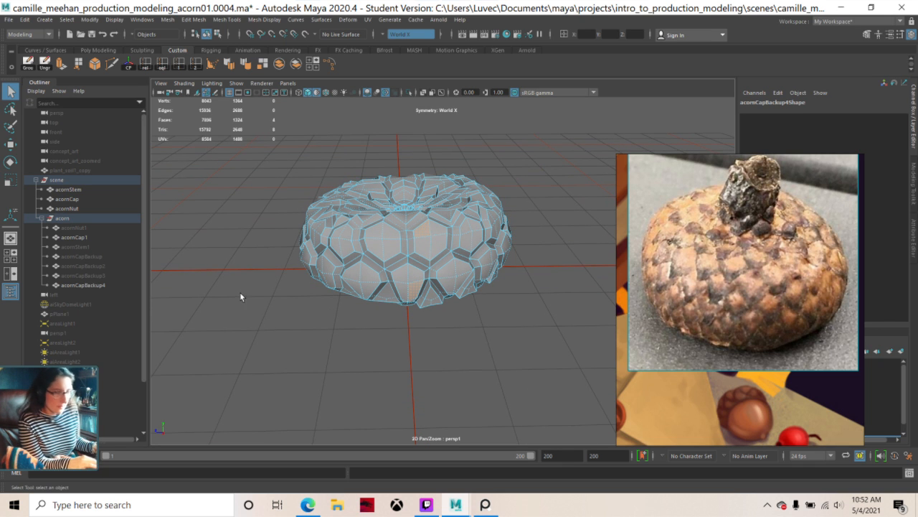
{"action": "key", "text": "space"}
{"action": "key", "text": "space"}
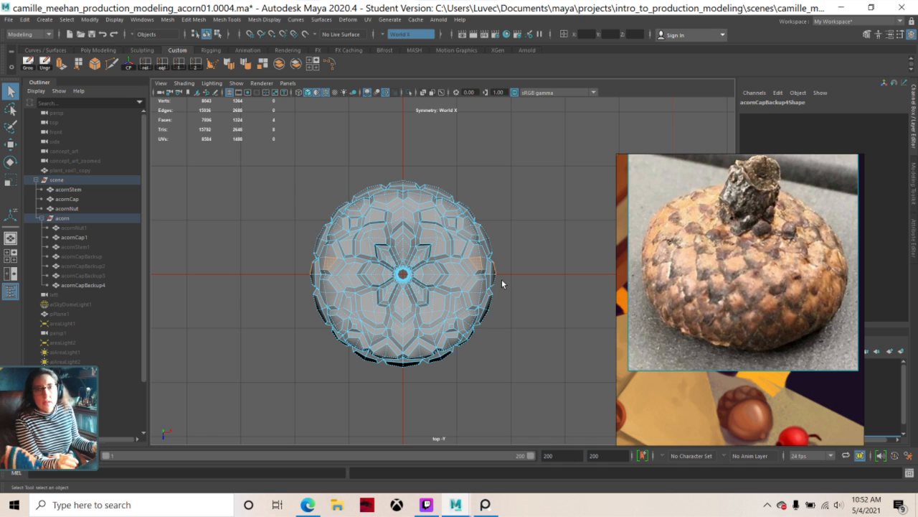
{"action": "scroll", "coordinate": [376, 281], "scroll_direction": "up", "scroll_amount": 5}
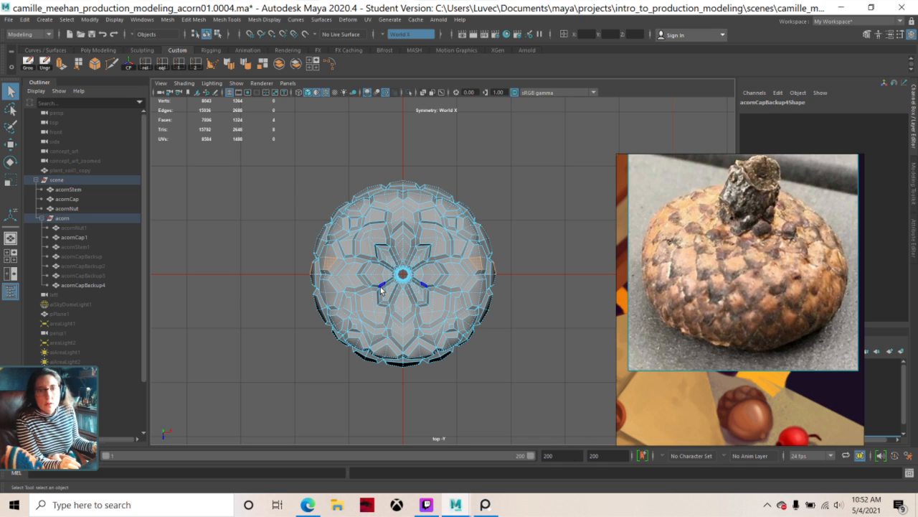
{"action": "scroll", "coordinate": [376, 281], "scroll_direction": "up", "scroll_amount": 2}
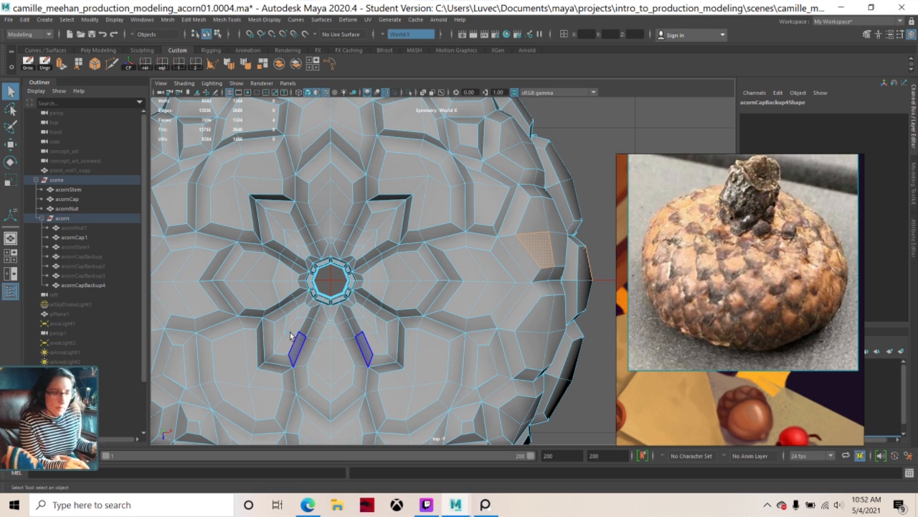
{"action": "middle_click_drag", "start_coordinate": [299, 307], "coordinate": [361, 227], "text": "alt"}
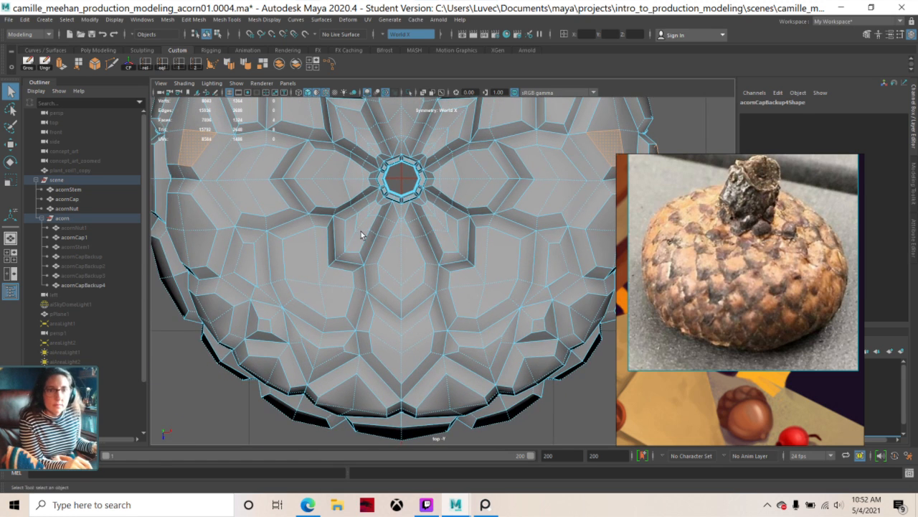
{"action": "scroll", "coordinate": [361, 228], "scroll_direction": "down", "scroll_amount": 5}
{"action": "scroll", "coordinate": [361, 234], "scroll_direction": "up", "scroll_amount": 2}
{"action": "scroll", "coordinate": [361, 234], "scroll_direction": "up", "scroll_amount": 2}
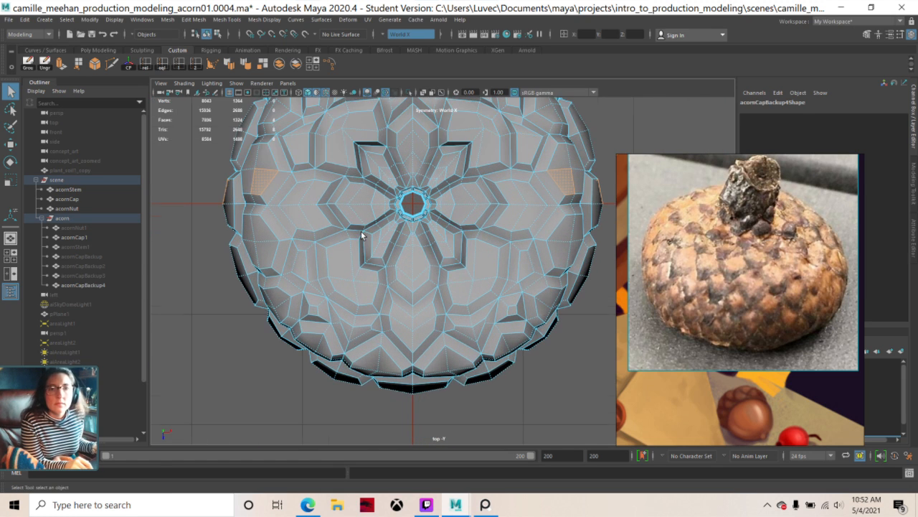
{"action": "scroll", "coordinate": [361, 235], "scroll_direction": "up", "scroll_amount": 1}
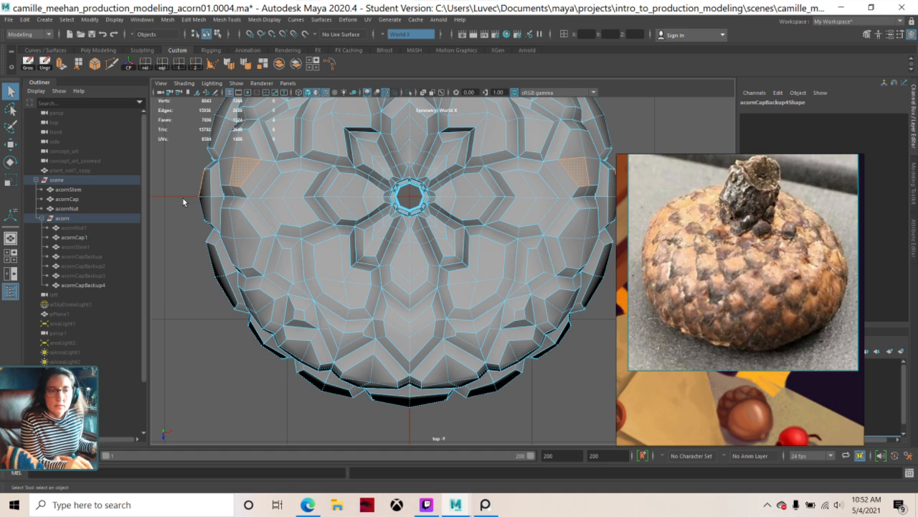
{"action": "mouse_move", "coordinate": [182, 197]}
{"action": "left_mouse_down"}
{"action": "mouse_move", "coordinate": [237, 244]}
{"action": "mouse_move", "coordinate": [338, 367]}
{"action": "mouse_move", "coordinate": [532, 438]}
{"action": "mouse_move", "coordinate": [705, 434]}
{"action": "left_mouse_up"}
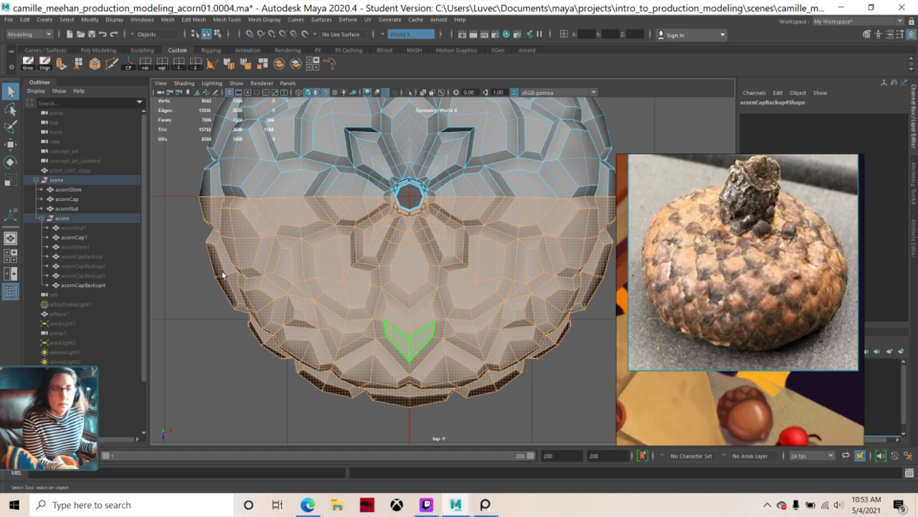
{"action": "key", "text": "Delete"}
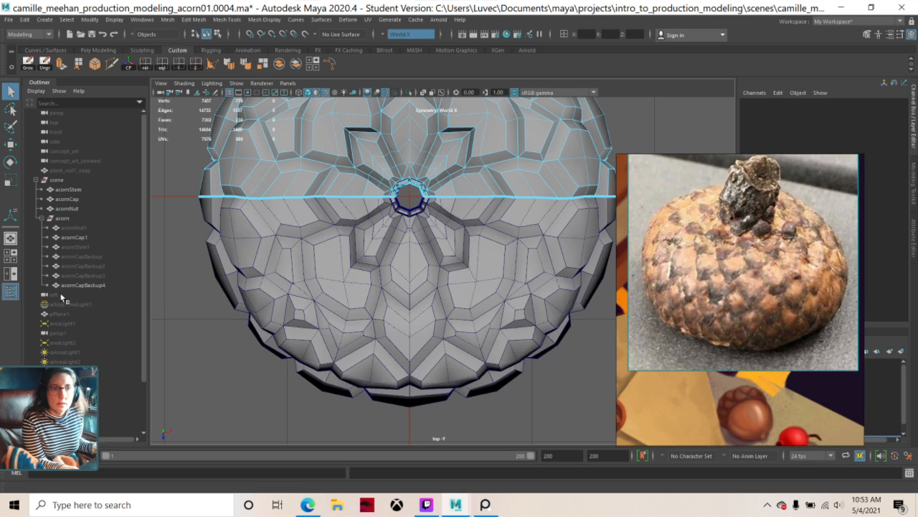
{"action": "left_click", "coordinate": [77, 286]}
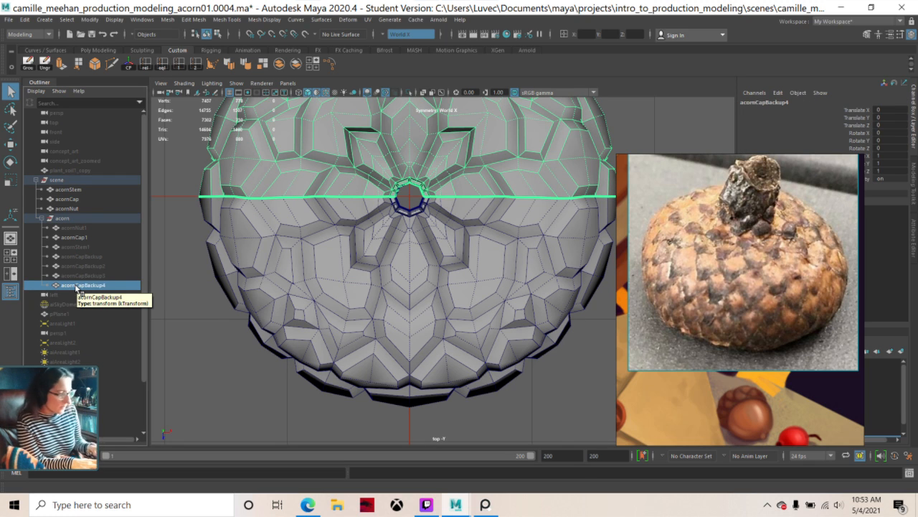
{"action": "key", "text": "ctrl+z"}
{"action": "key", "text": "ctrl+z"}
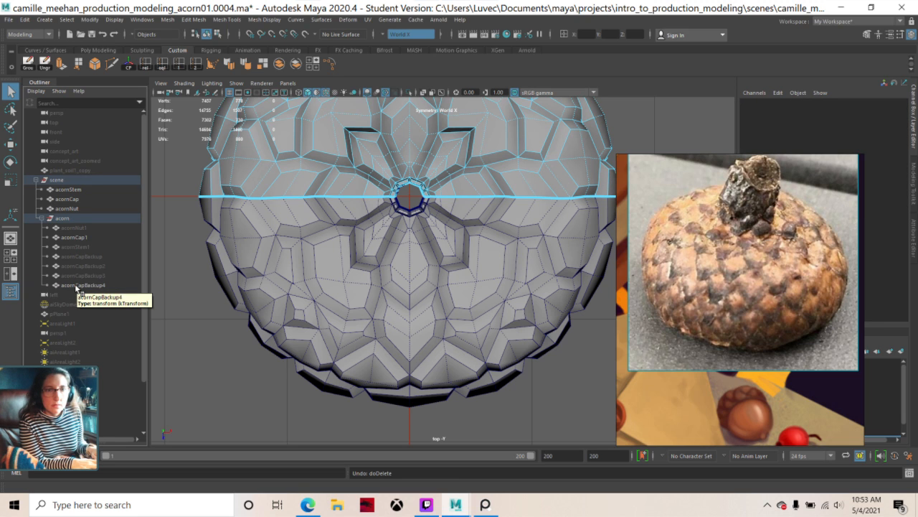
{"action": "key", "text": "ctrl+z"}
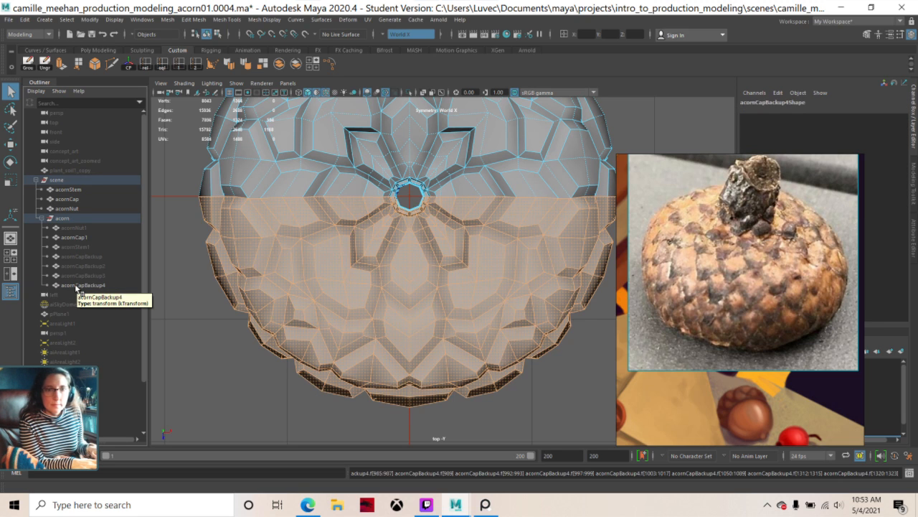
{"action": "key", "text": "ctrl+z"}
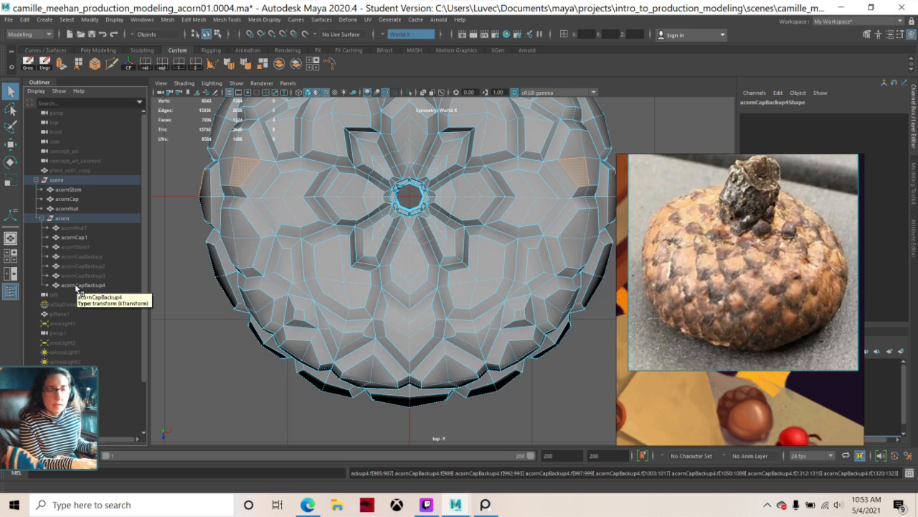
- Hide acornCapBackup4 and select acornCap1 as the mesh to edit
{"action": "left_click", "coordinate": [77, 286]}
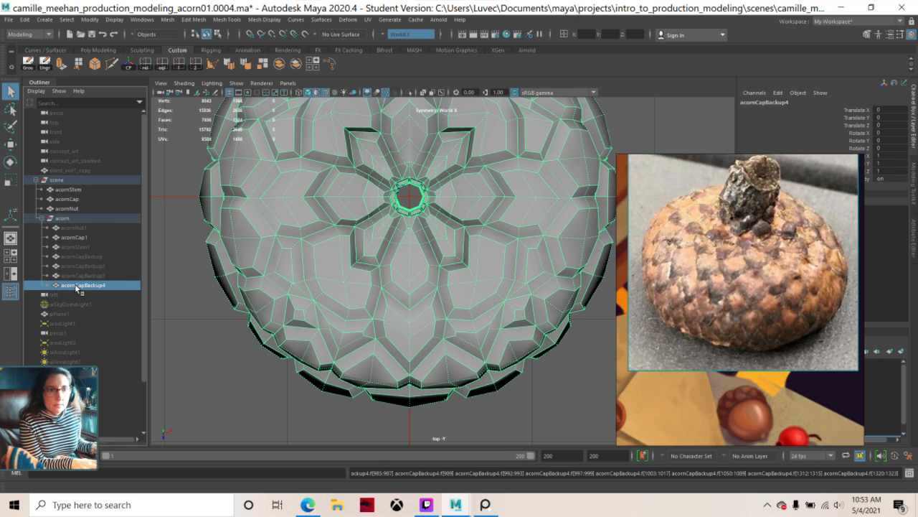
{"action": "key", "text": "h"}
{"action": "left_click", "coordinate": [74, 237]}
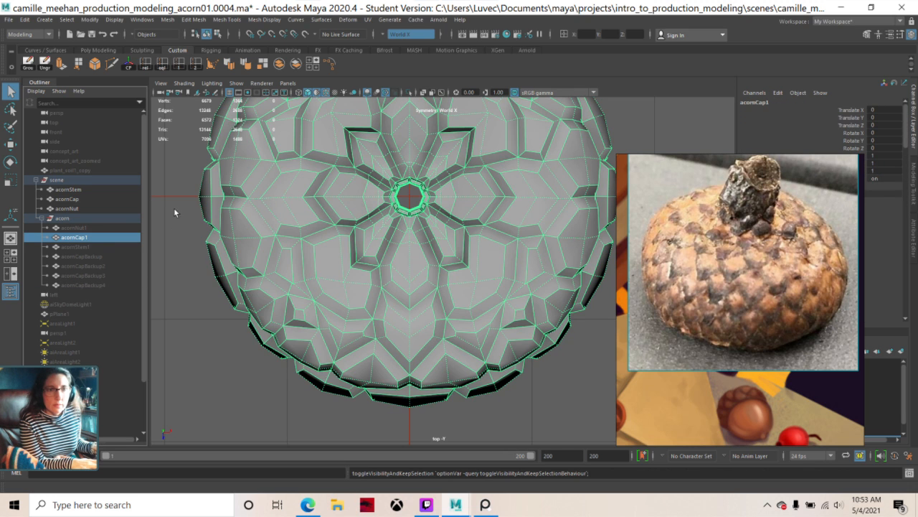
- Delete all faces of acornCap1's front half below the world X axis, including the leftover faces around the central hole
{"action": "left_click_drag", "start_coordinate": [178, 204], "coordinate": [707, 425]}
{"action": "right_click_drag", "start_coordinate": [336, 243], "coordinate": [300, 259]}
{"action": "left_click_drag", "start_coordinate": [358, 245], "coordinate": [667, 411]}
{"action": "key", "text": "Delete"}
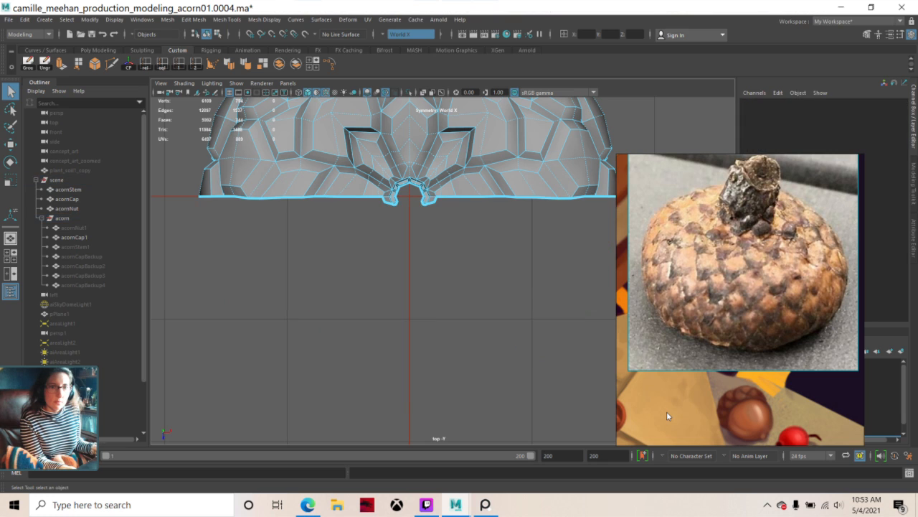
{"action": "scroll", "coordinate": [397, 166], "scroll_direction": "up", "scroll_amount": 3}
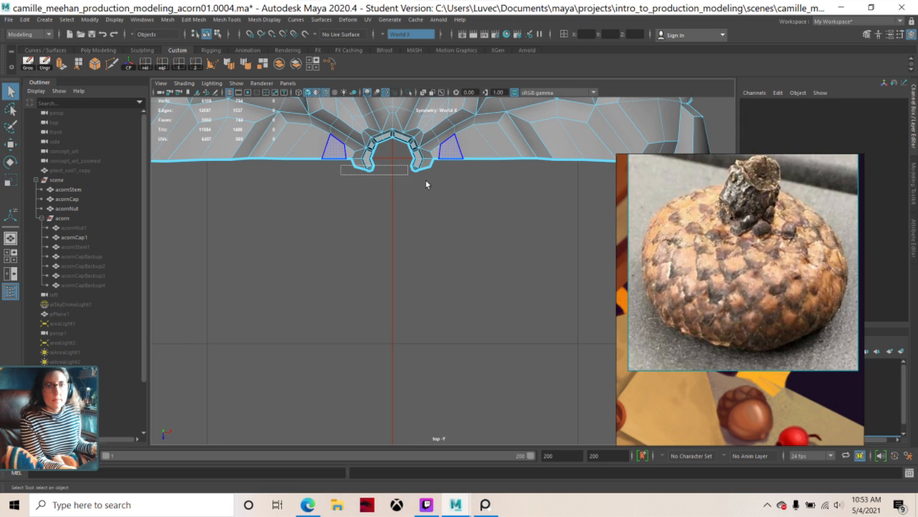
{"action": "left_click_drag", "start_coordinate": [425, 180], "coordinate": [447, 187]}
{"action": "key", "text": "Delete"}
- Inspect the halved acorn cap's open cut edge in the perspective and top views
{"action": "scroll", "coordinate": [447, 188], "scroll_direction": "down", "scroll_amount": 5}
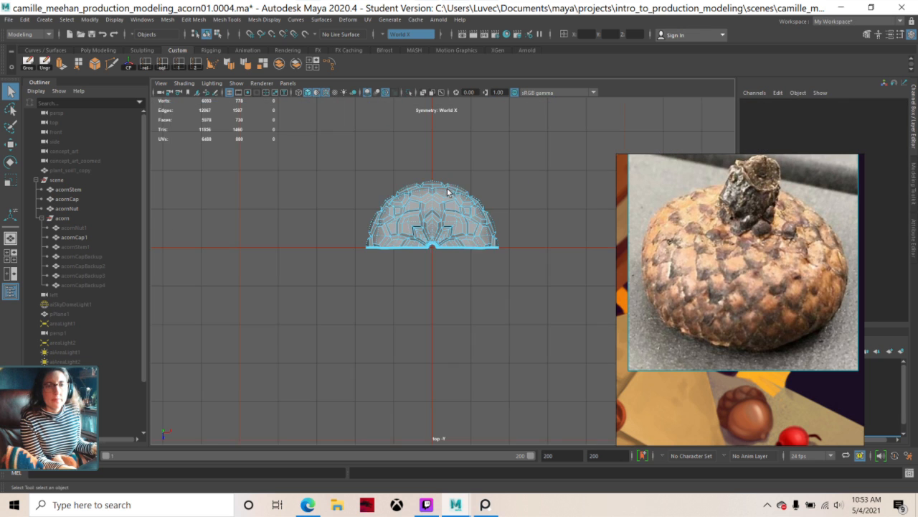
{"action": "scroll", "coordinate": [447, 188], "scroll_direction": "down", "scroll_amount": 3}
{"action": "key", "text": "space"}
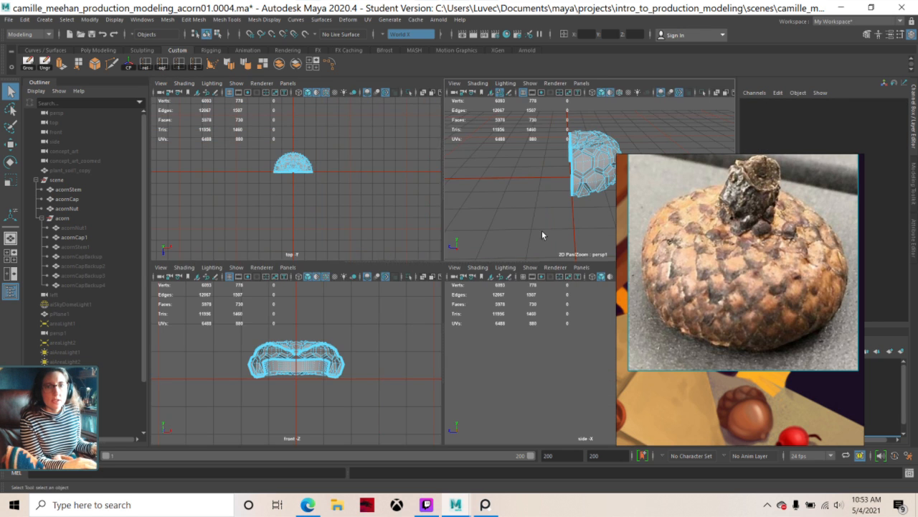
{"action": "key", "text": "space"}
{"action": "left_click_drag", "start_coordinate": [517, 302], "coordinate": [546, 278], "text": "alt"}
{"action": "key", "text": "space"}
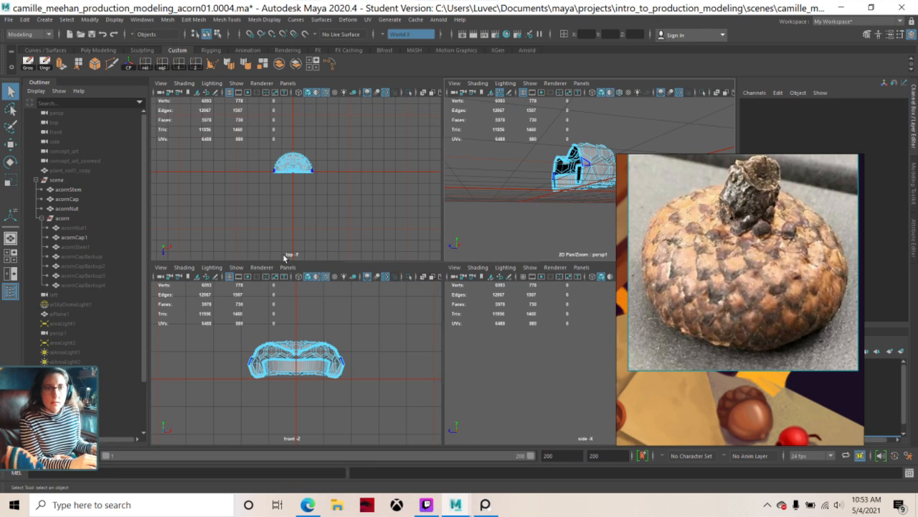
{"action": "key", "text": "space"}
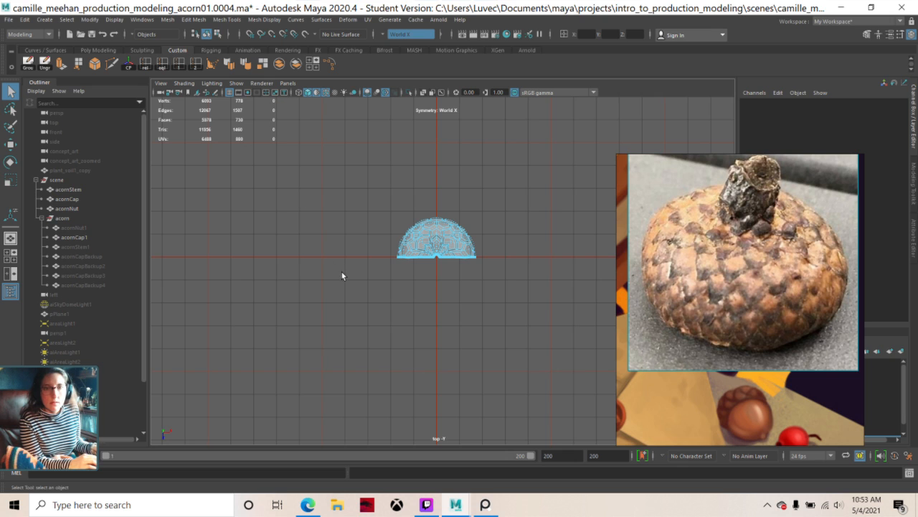
{"action": "scroll", "coordinate": [341, 272], "scroll_direction": "up", "scroll_amount": 3}
{"action": "scroll", "coordinate": [341, 272], "scroll_direction": "up", "scroll_amount": 3}
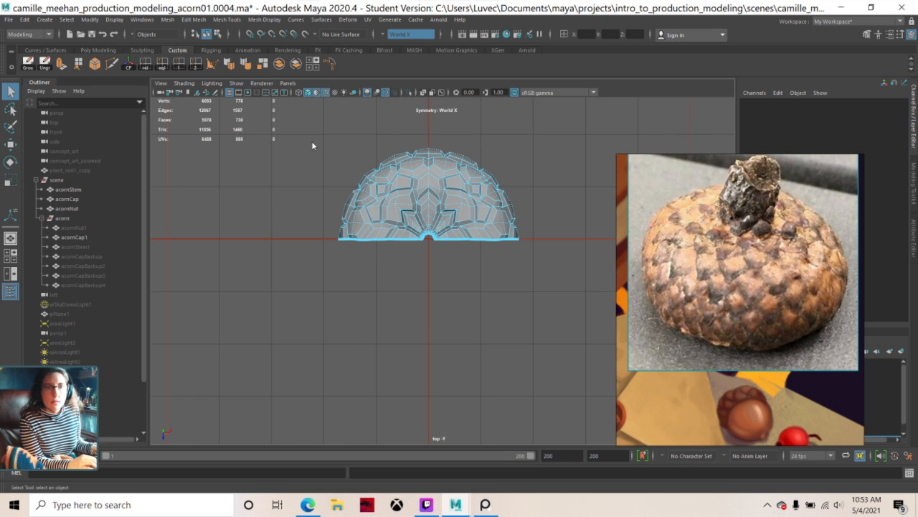
- Return acornCap1 to object selection and apply the Mirror command to the remaining half
{"action": "right_click_drag", "start_coordinate": [311, 141], "coordinate": [340, 126]}
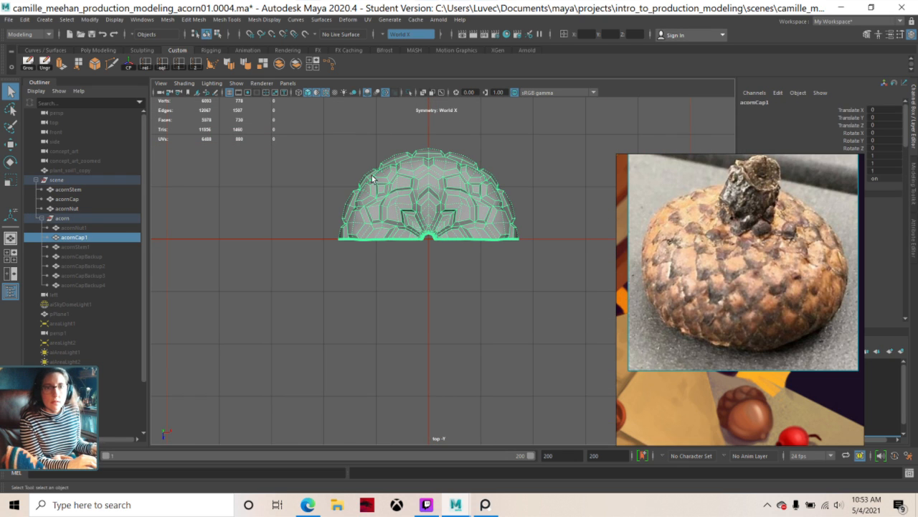
{"action": "left_click", "coordinate": [172, 21]}
{"action": "mouse_move", "coordinate": [195, 21]}
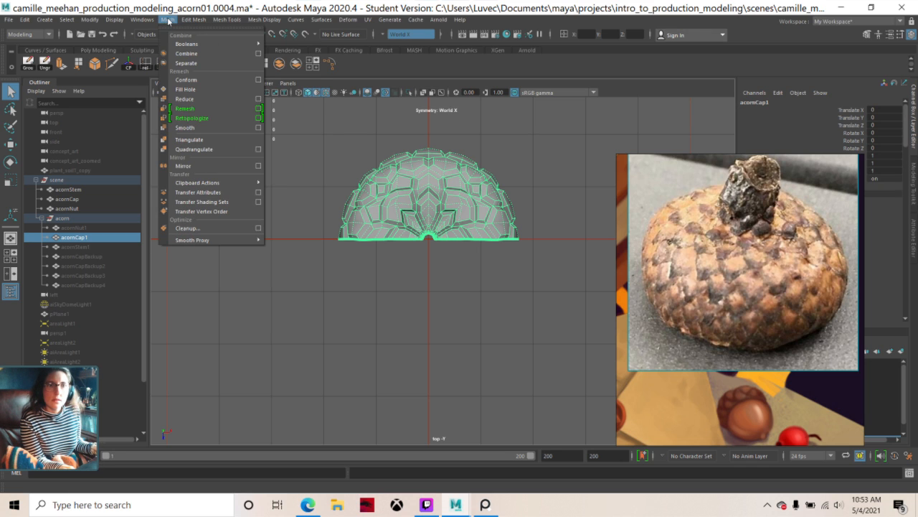
{"action": "left_click", "coordinate": [168, 21]}
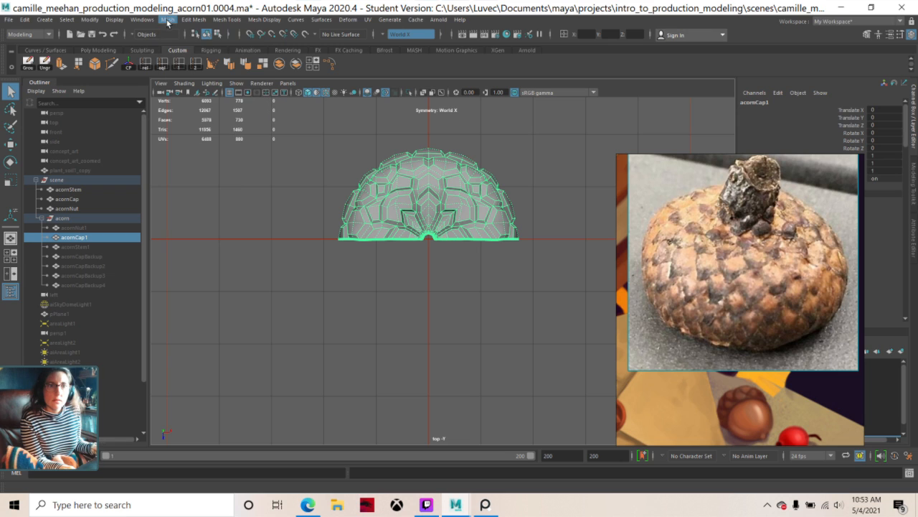
{"action": "left_click", "coordinate": [97, 50]}
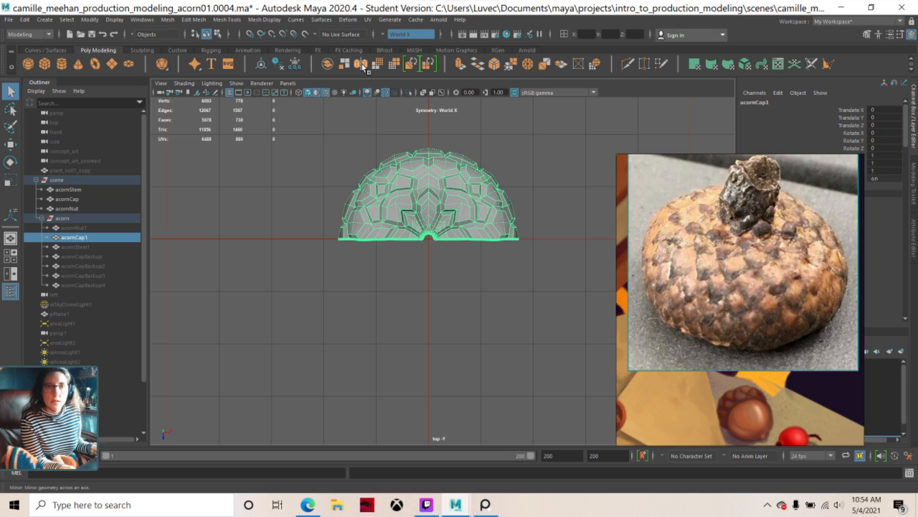
{"action": "left_click", "coordinate": [363, 66]}
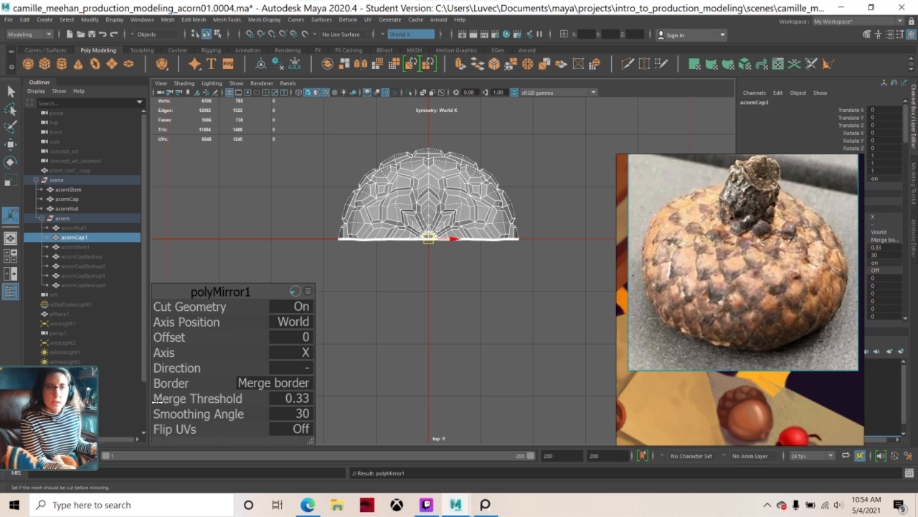
- Set the mirror's axis position to the bounding box
{"action": "left_click", "coordinate": [278, 325]}
{"action": "left_click", "coordinate": [294, 337]}
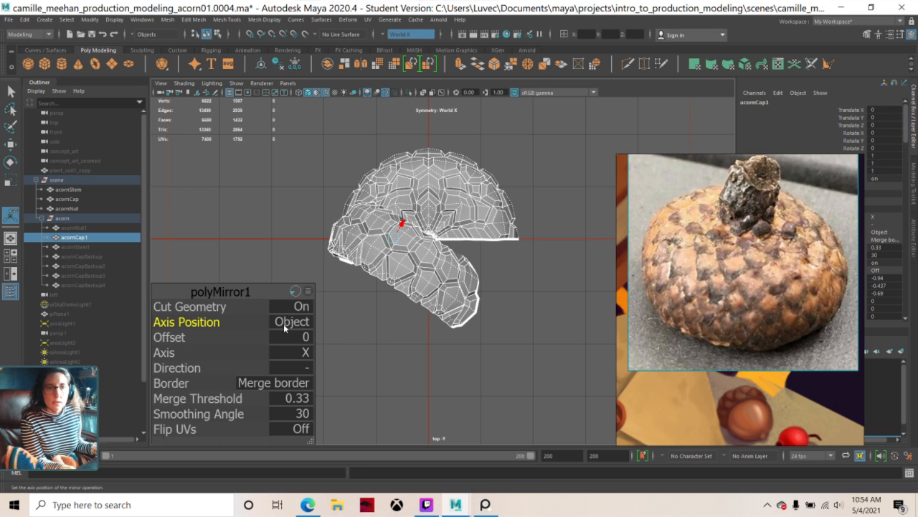
{"action": "left_click", "coordinate": [284, 327]}
{"action": "left_click", "coordinate": [332, 329]}
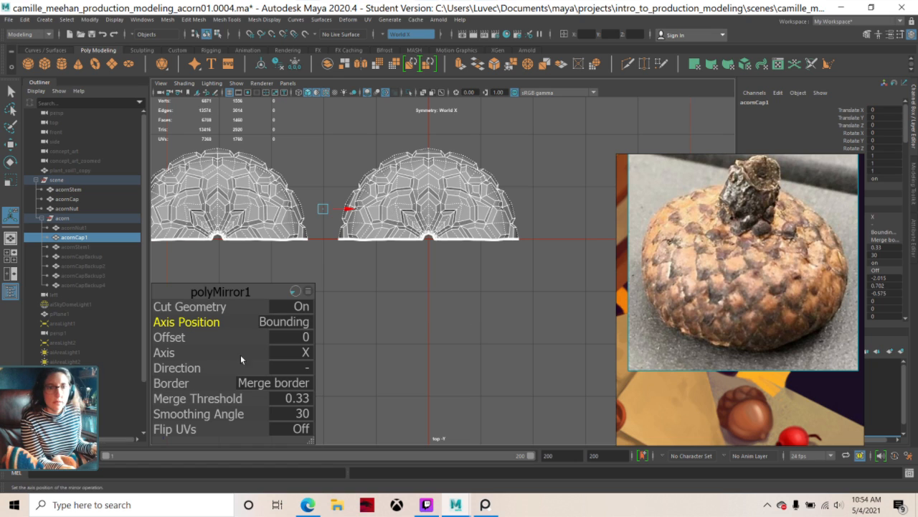
- Set the mirror axis to Z, the direction to + and the offset to -1.158 so both cap halves meet at the centre
{"action": "left_click", "coordinate": [292, 352]}
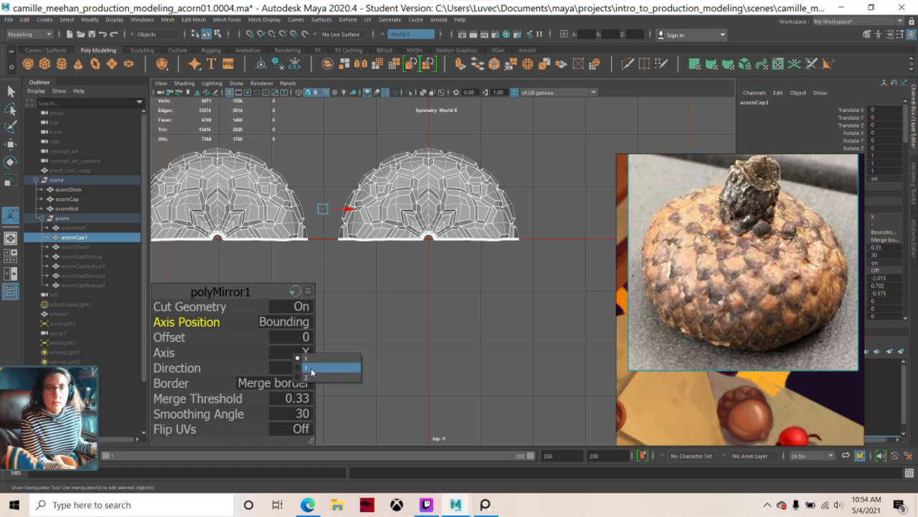
{"action": "left_click", "coordinate": [311, 367]}
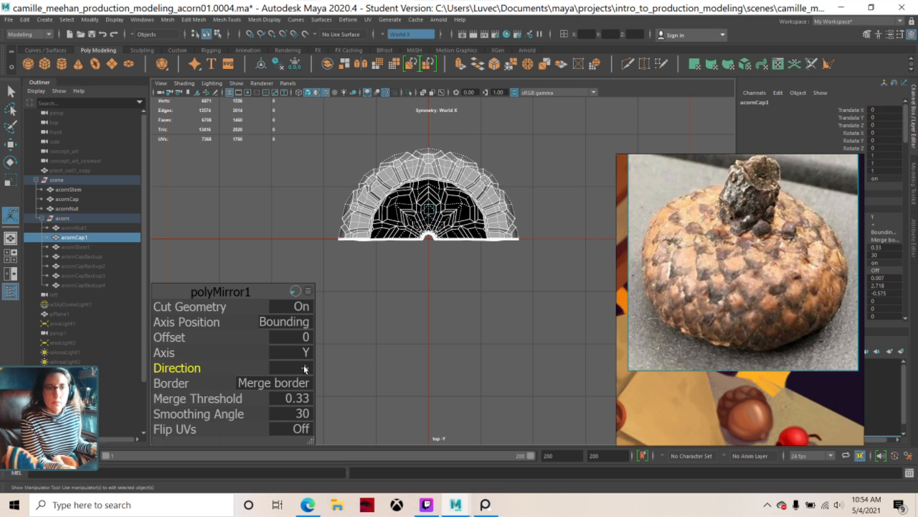
{"action": "left_click", "coordinate": [307, 368]}
{"action": "left_click", "coordinate": [309, 378]}
{"action": "left_click", "coordinate": [301, 369]}
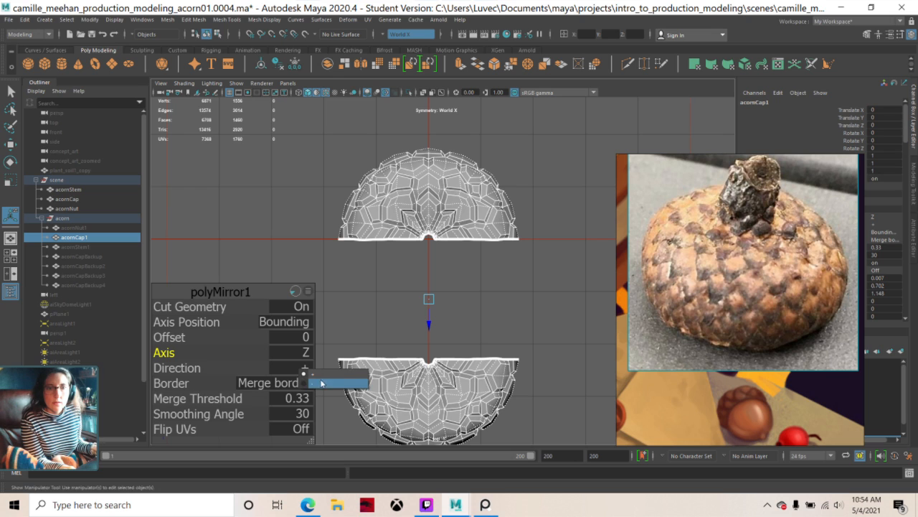
{"action": "left_click", "coordinate": [317, 386]}
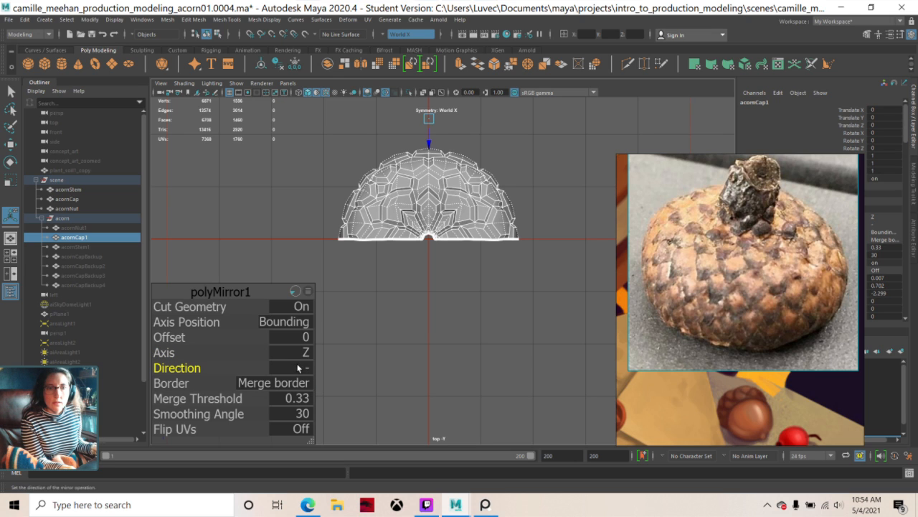
{"action": "left_click", "coordinate": [302, 368]}
{"action": "left_click", "coordinate": [307, 371]}
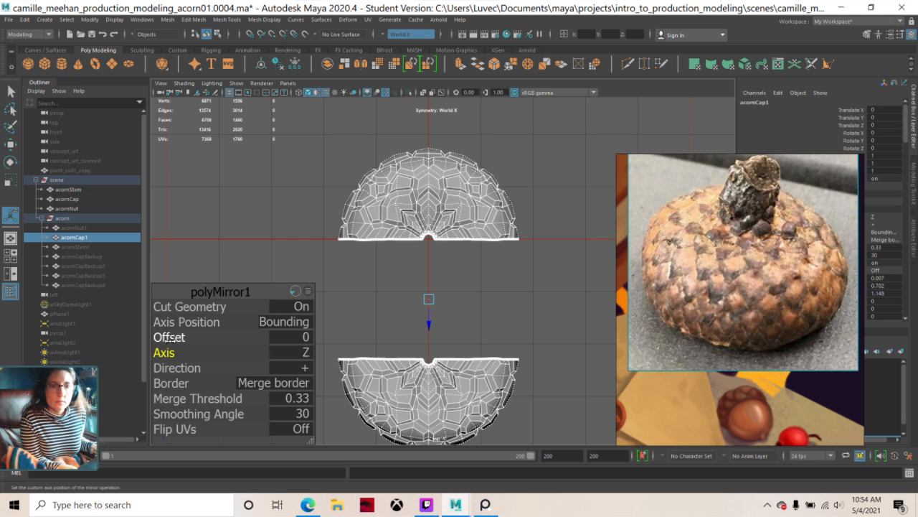
{"action": "left_click_drag", "start_coordinate": [165, 338], "coordinate": [74, 344]}
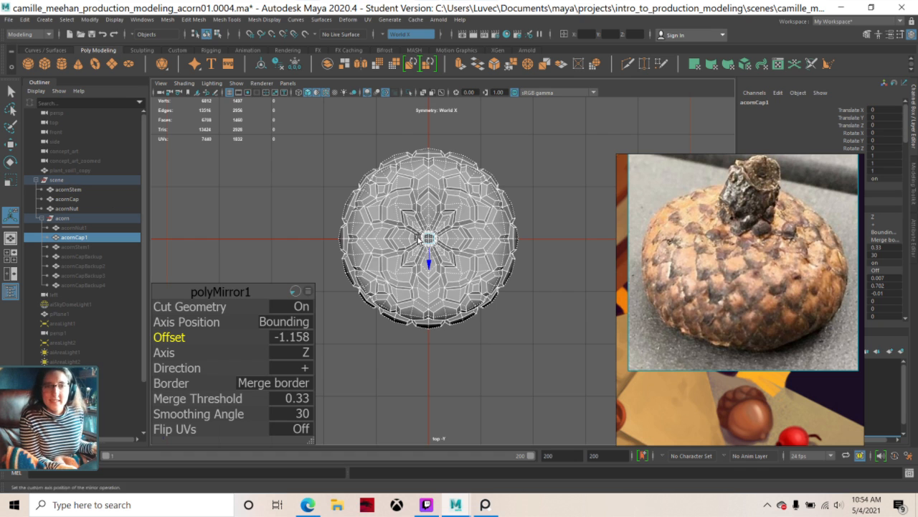
- Set the mirror's merge threshold to 0.05 and its offset to -1.126 so the two cap halves join along the seam
{"action": "scroll", "coordinate": [418, 237], "scroll_direction": "up", "scroll_amount": 5}
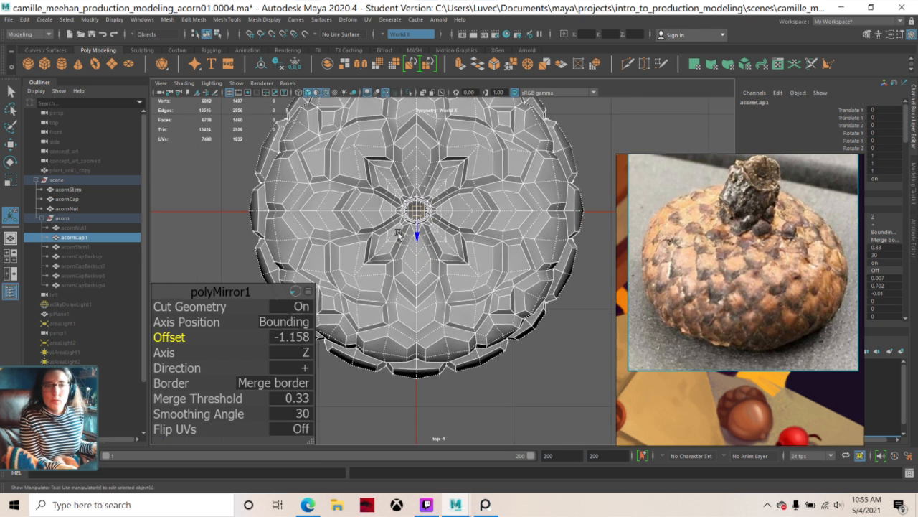
{"action": "scroll", "coordinate": [398, 233], "scroll_direction": "up", "scroll_amount": 2}
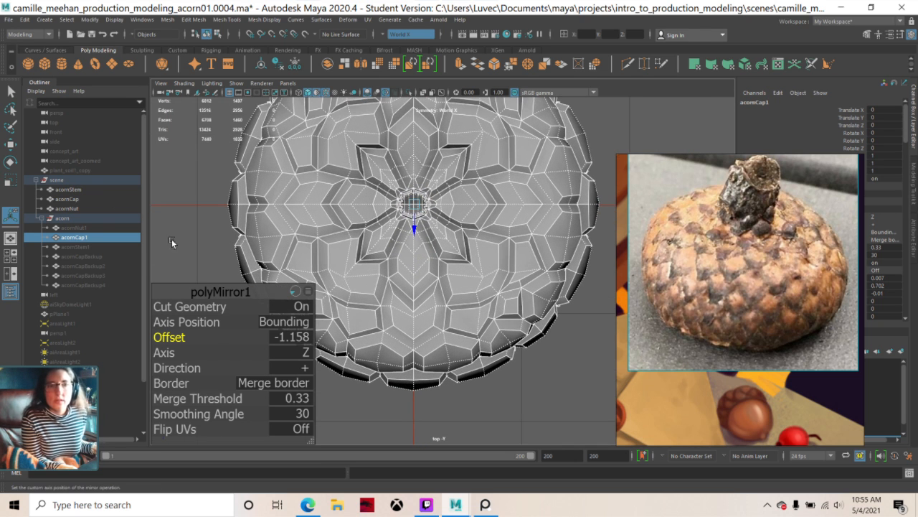
{"action": "middle_click_drag", "start_coordinate": [184, 230], "coordinate": [226, 227]}
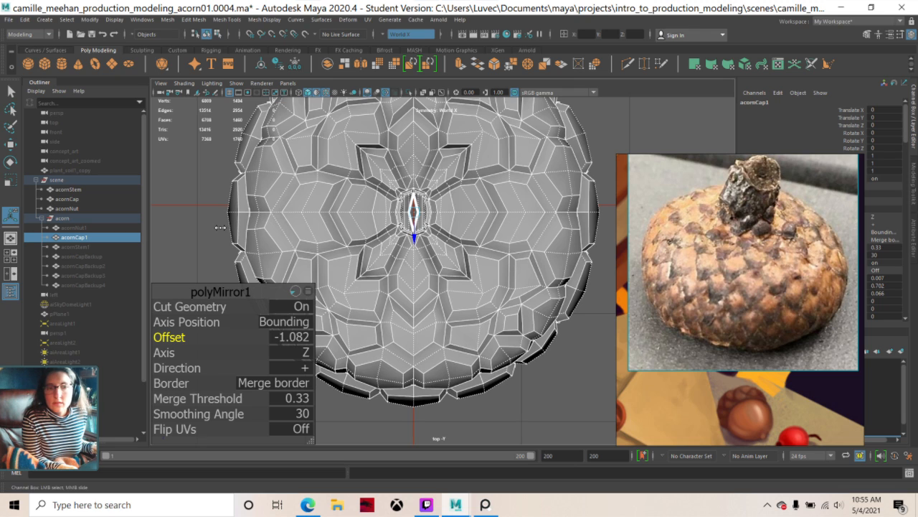
{"action": "left_click", "coordinate": [299, 399]}
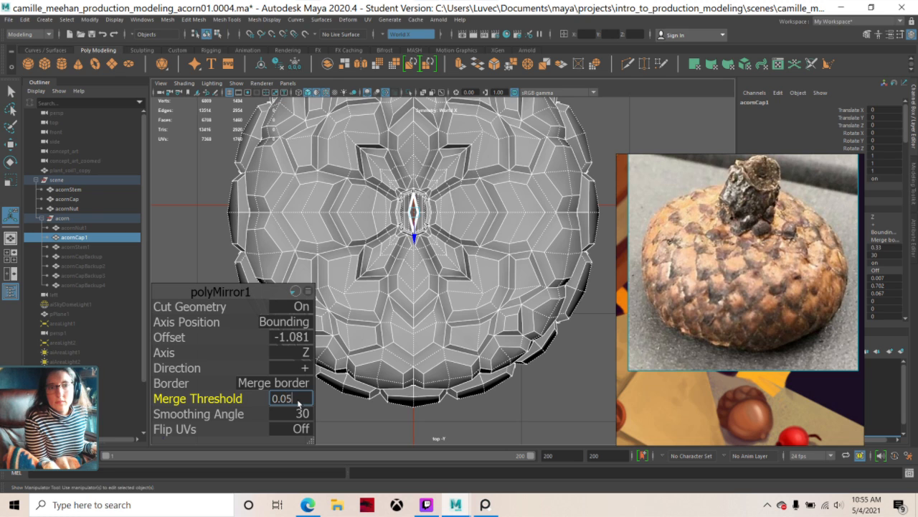
{"action": "type", "text": "0.05"}
{"action": "key", "text": "Return"}
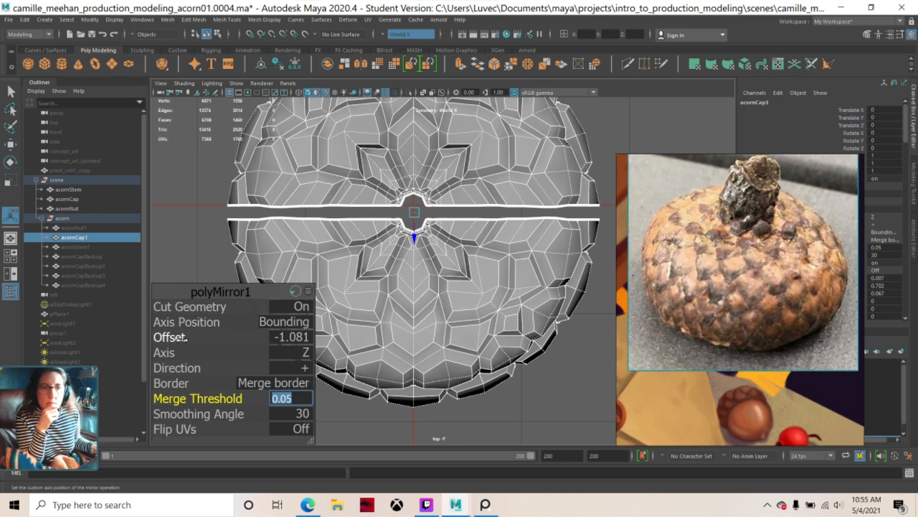
{"action": "mouse_move", "coordinate": [170, 337]}
{"action": "left_mouse_down"}
{"action": "mouse_move", "coordinate": [156, 339]}
{"action": "mouse_move", "coordinate": [165, 346]}
{"action": "left_mouse_up"}
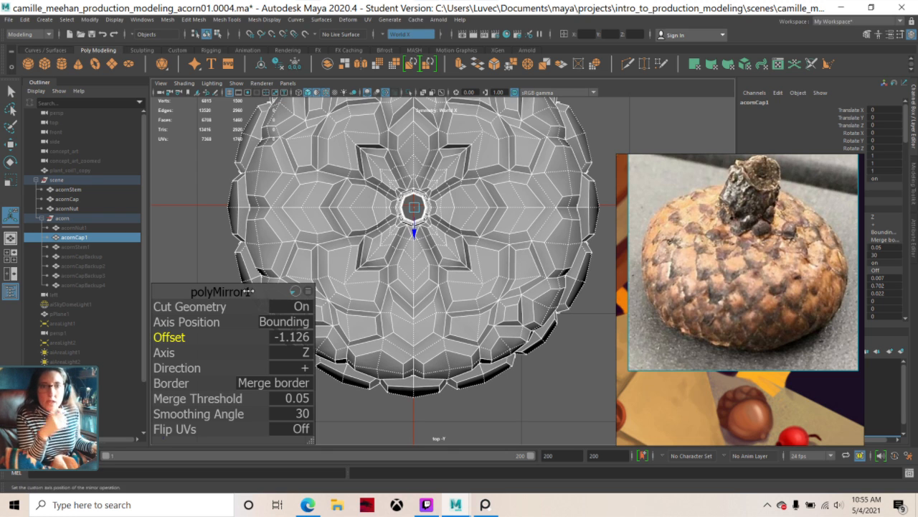
- Inspect the mirrored acorn cap from its side, hollow underside and crown in the perspective view
{"action": "key", "text": "space"}
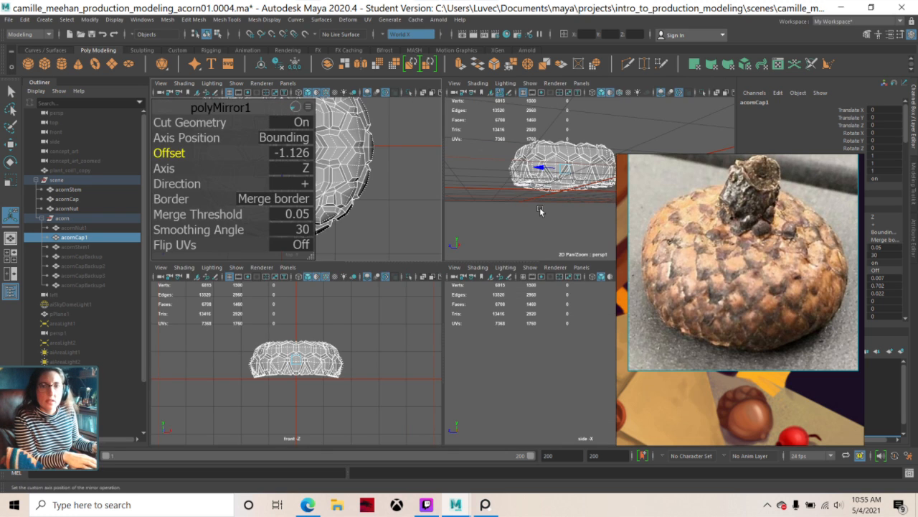
{"action": "key", "text": "space"}
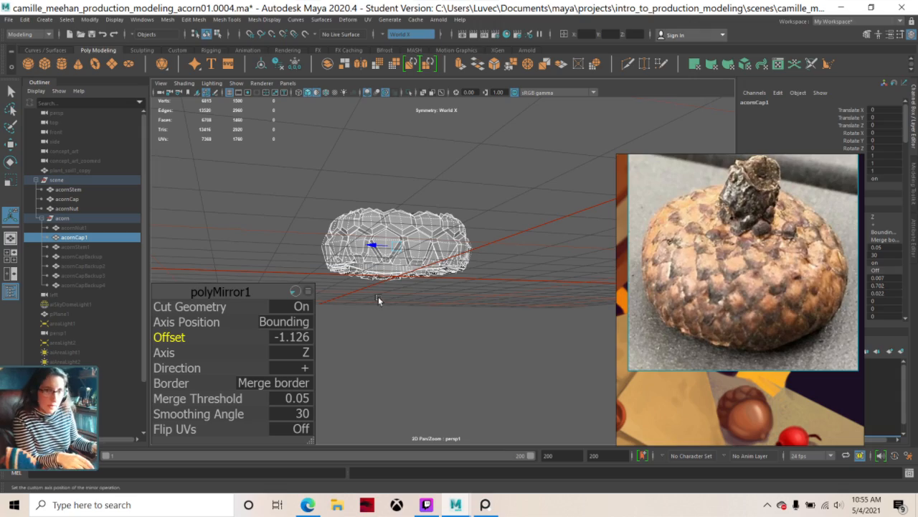
{"action": "left_click_drag", "start_coordinate": [379, 297], "coordinate": [1, 308], "text": "alt"}
{"action": "left_click_drag", "start_coordinate": [276, 288], "coordinate": [139, 269], "text": "alt"}
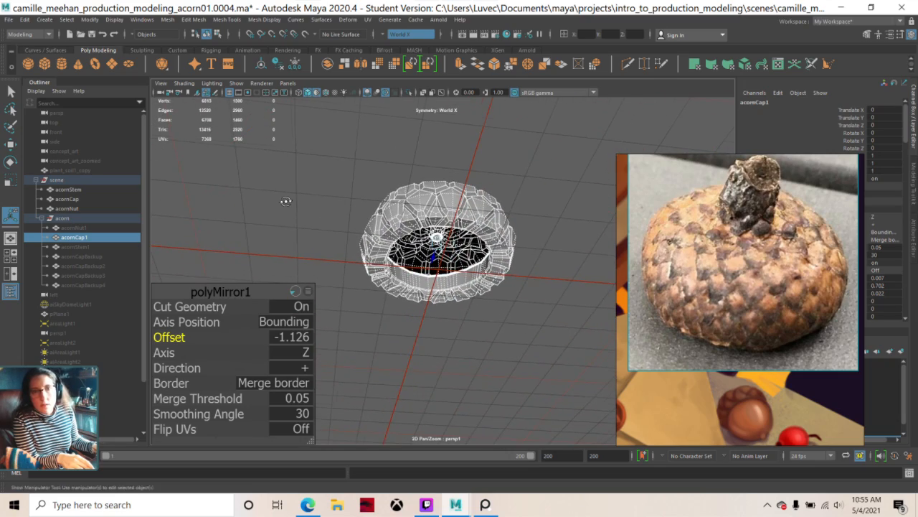
{"action": "left_click_drag", "start_coordinate": [285, 201], "coordinate": [231, 215], "text": "alt"}
- Examine the mirrored cap's centre seam, stem hole and outer scale edges up close in the top view
{"action": "key", "text": "space"}
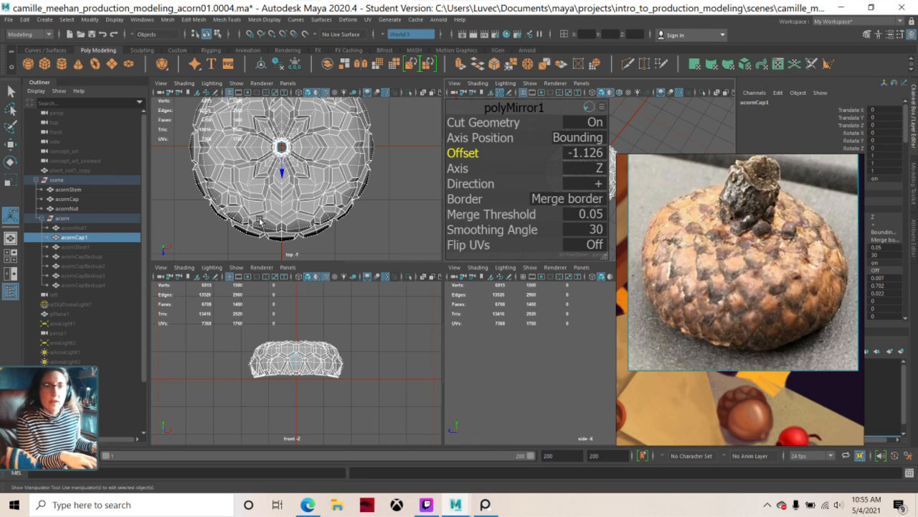
{"action": "key", "text": "space"}
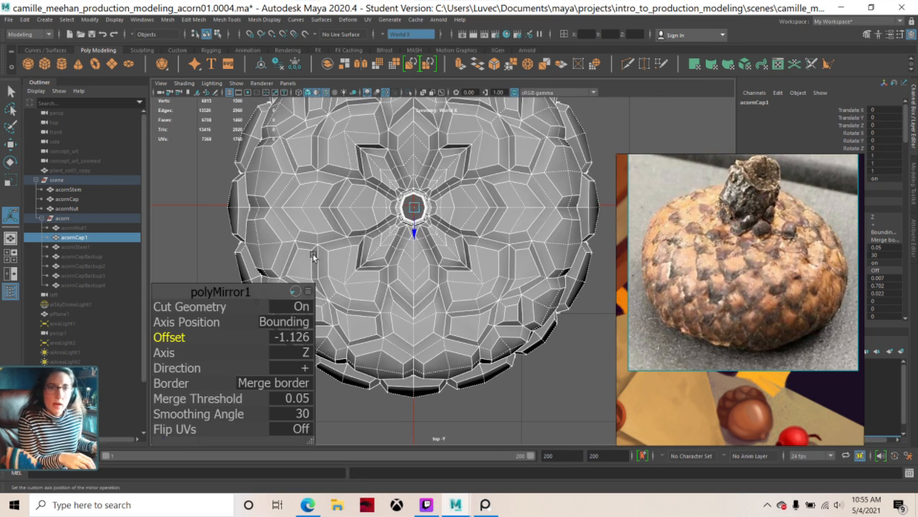
{"action": "scroll", "coordinate": [330, 254], "scroll_direction": "up", "scroll_amount": 2}
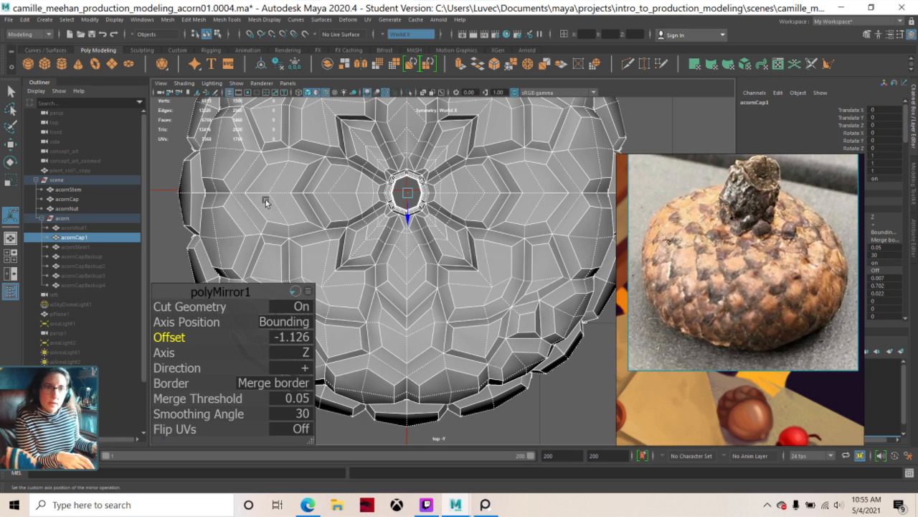
{"action": "scroll", "coordinate": [201, 197], "scroll_direction": "down", "scroll_amount": 4}
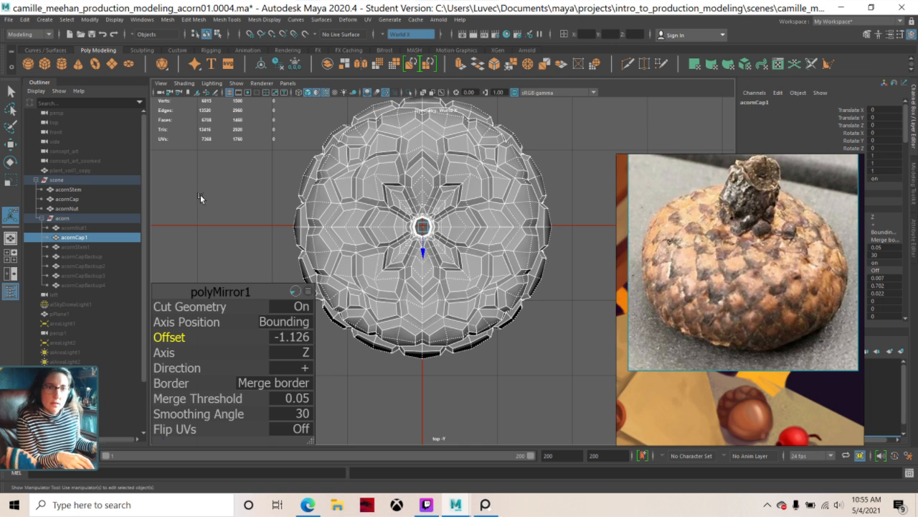
{"action": "scroll", "coordinate": [208, 205], "scroll_direction": "up", "scroll_amount": 2}
{"action": "scroll", "coordinate": [409, 239], "scroll_direction": "up", "scroll_amount": 5}
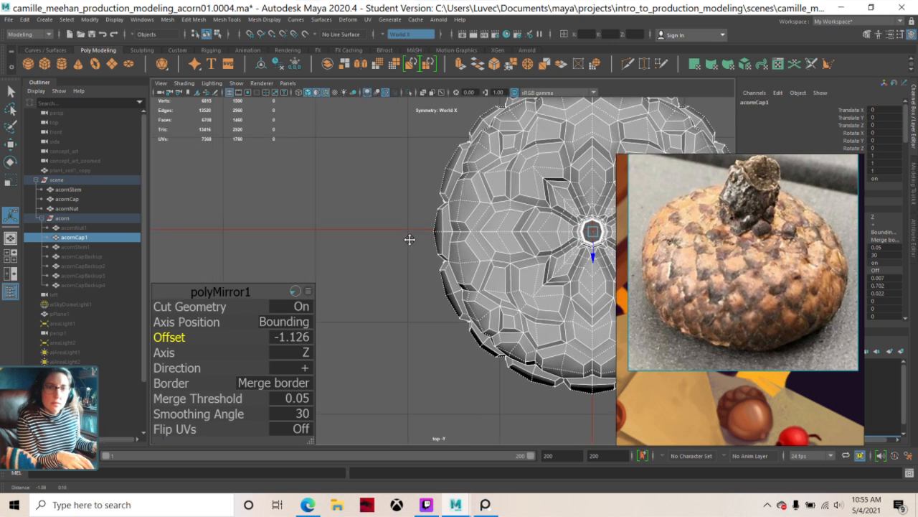
{"action": "scroll", "coordinate": [409, 239], "scroll_direction": "up", "scroll_amount": 5}
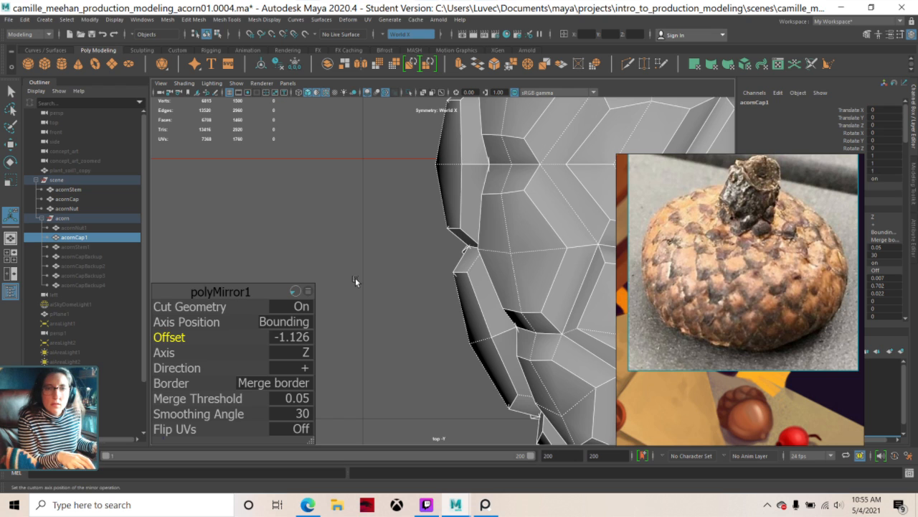
{"action": "left_click_drag", "start_coordinate": [359, 285], "coordinate": [394, 243], "text": "alt"}
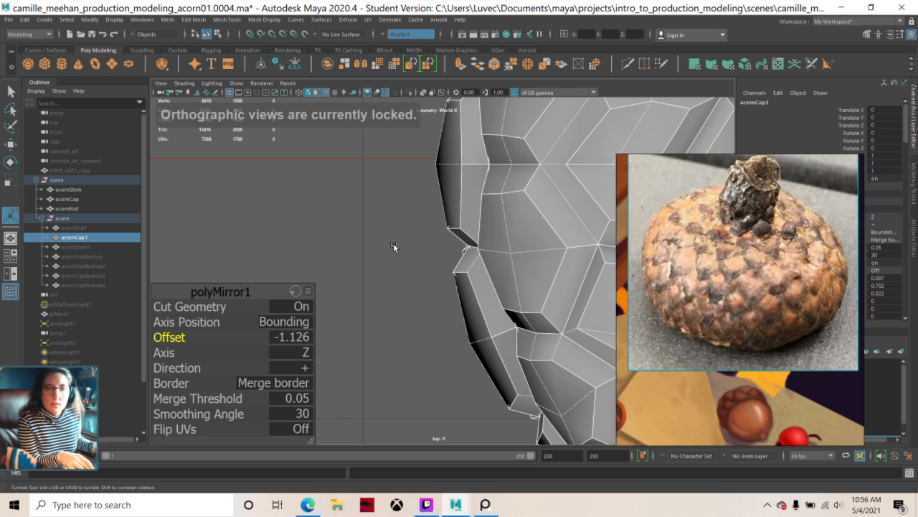
{"action": "scroll", "coordinate": [393, 244], "scroll_direction": "down", "scroll_amount": 10}
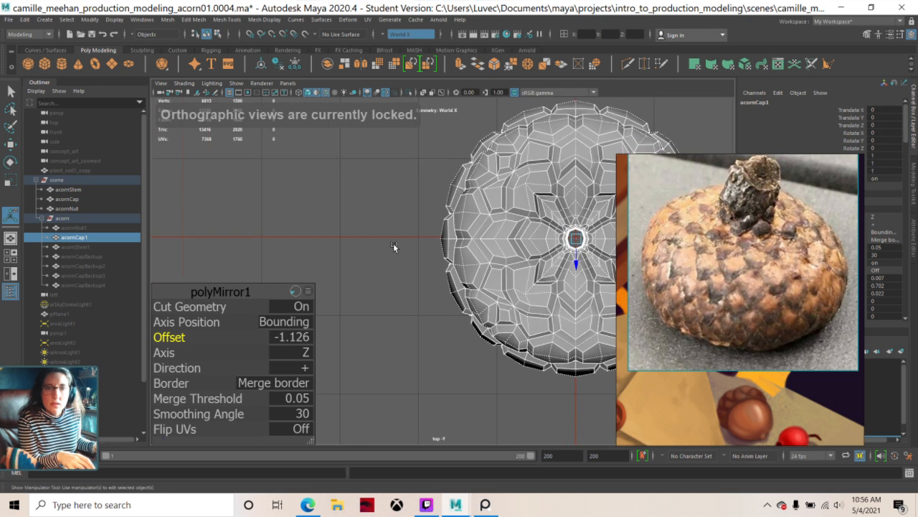
{"action": "scroll", "coordinate": [393, 244], "scroll_direction": "up", "scroll_amount": 1}
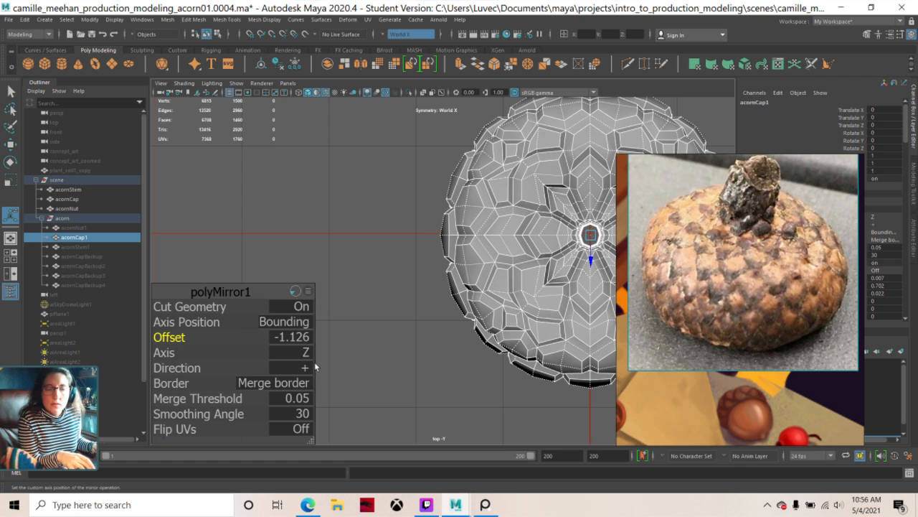
- Exit the mirror manipulator and deselect acornCap1, and check the full cap's shaded scales from several angles in the perspective view
{"action": "key", "text": "space"}
{"action": "key", "text": "space"}
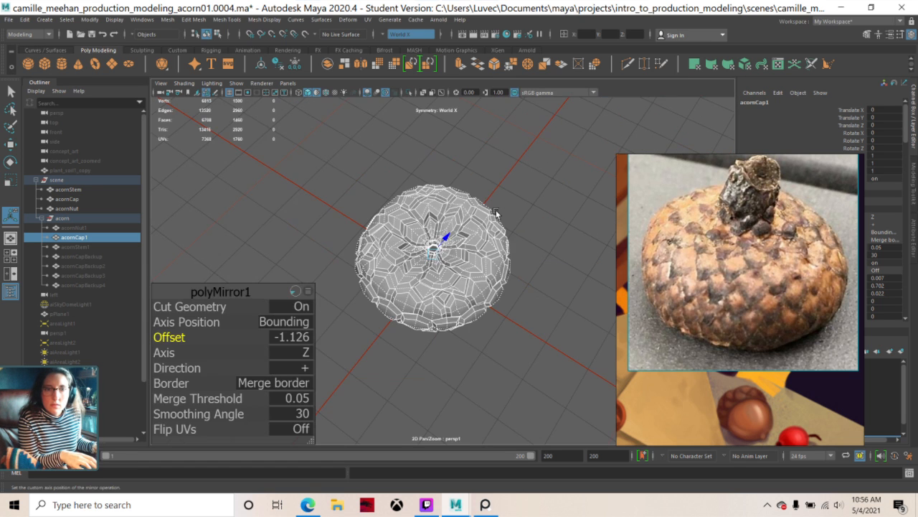
{"action": "scroll", "coordinate": [495, 210], "scroll_direction": "down", "scroll_amount": 2}
{"action": "left_click_drag", "start_coordinate": [457, 398], "coordinate": [427, 179], "text": "alt"}
{"action": "right_click_drag", "start_coordinate": [438, 175], "coordinate": [488, 153]}
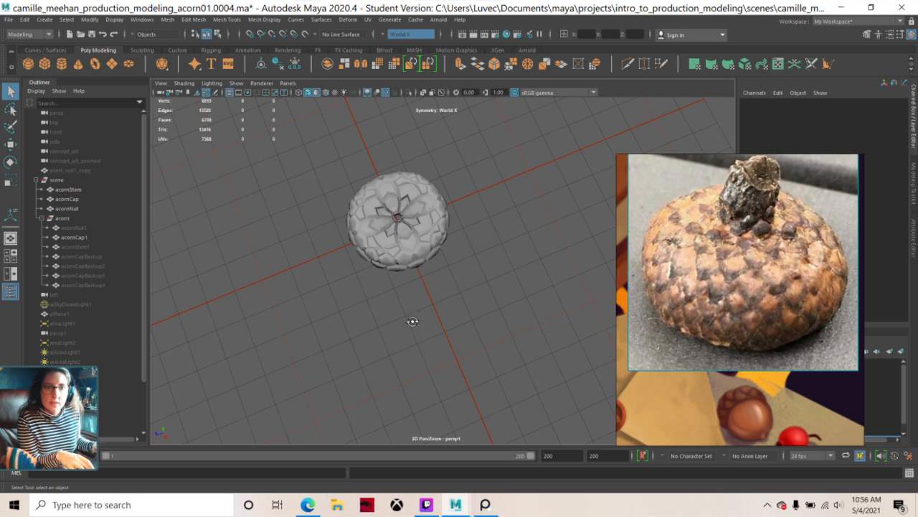
{"action": "left_click_drag", "start_coordinate": [413, 324], "coordinate": [505, 334], "text": "alt"}
{"action": "scroll", "coordinate": [505, 334], "scroll_direction": "down", "scroll_amount": 1}
{"action": "scroll", "coordinate": [505, 334], "scroll_direction": "up", "scroll_amount": 2}
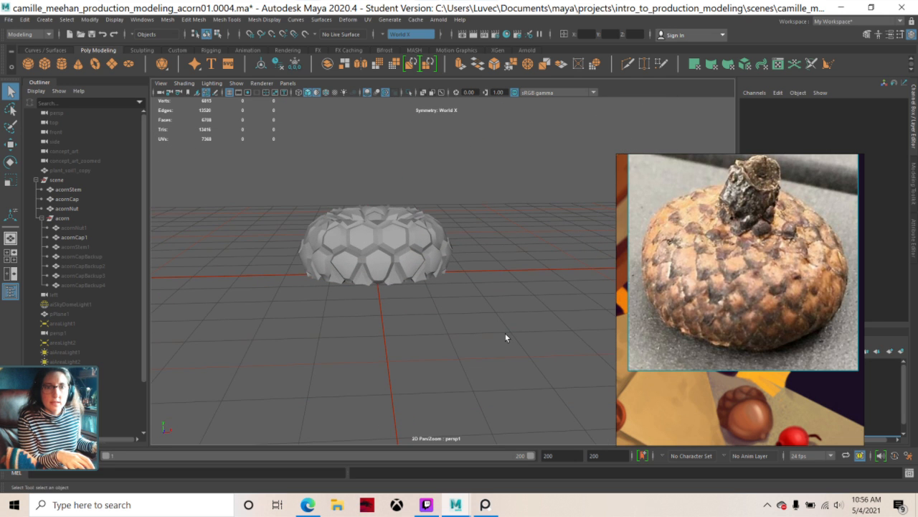
{"action": "left_click_drag", "start_coordinate": [360, 195], "coordinate": [410, 190], "text": "alt"}
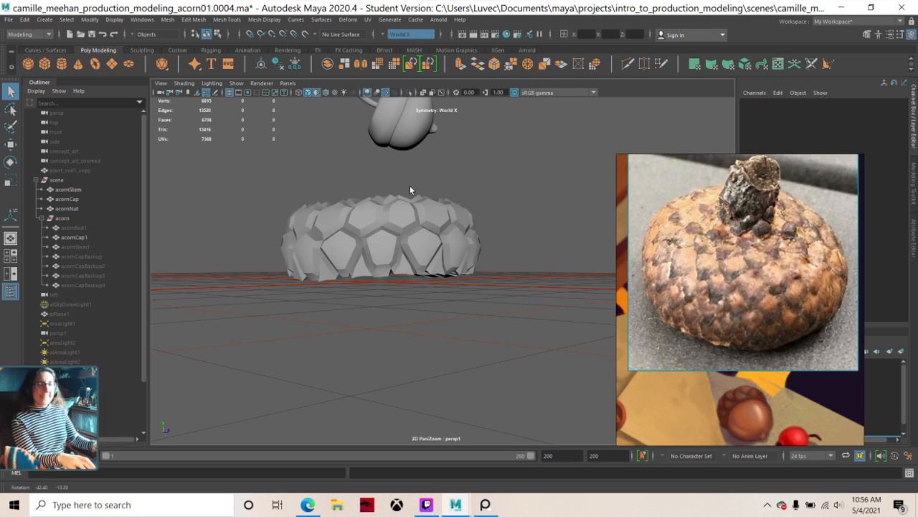